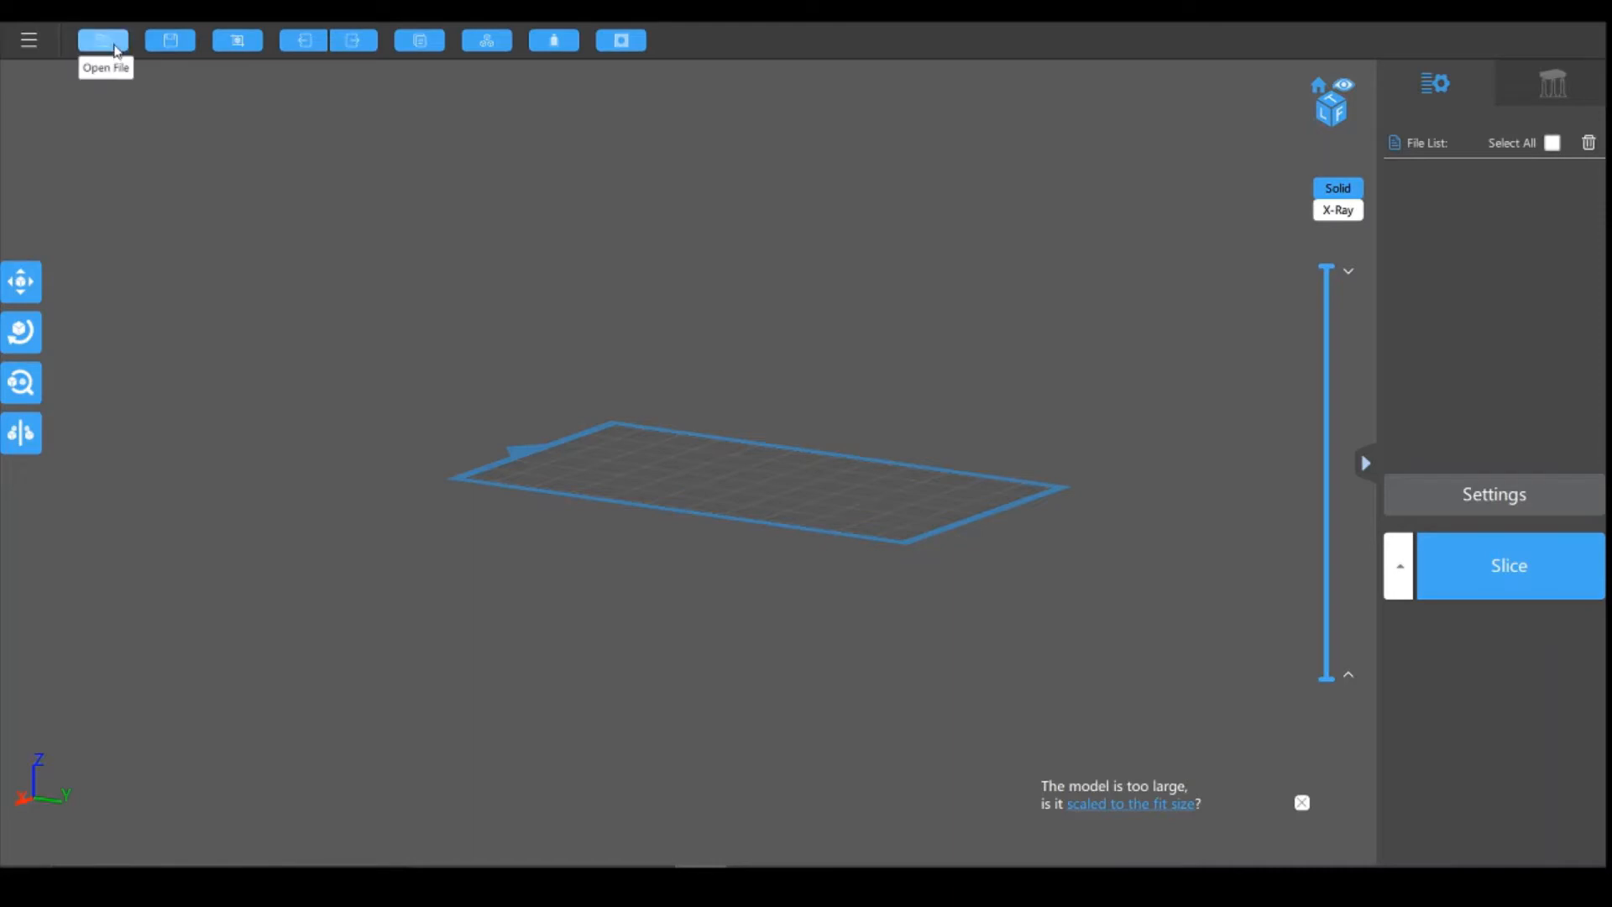
# Step: Open the "3 cradles Short ends" model file from the Printfiles folder
pyautogui.click(105, 42)
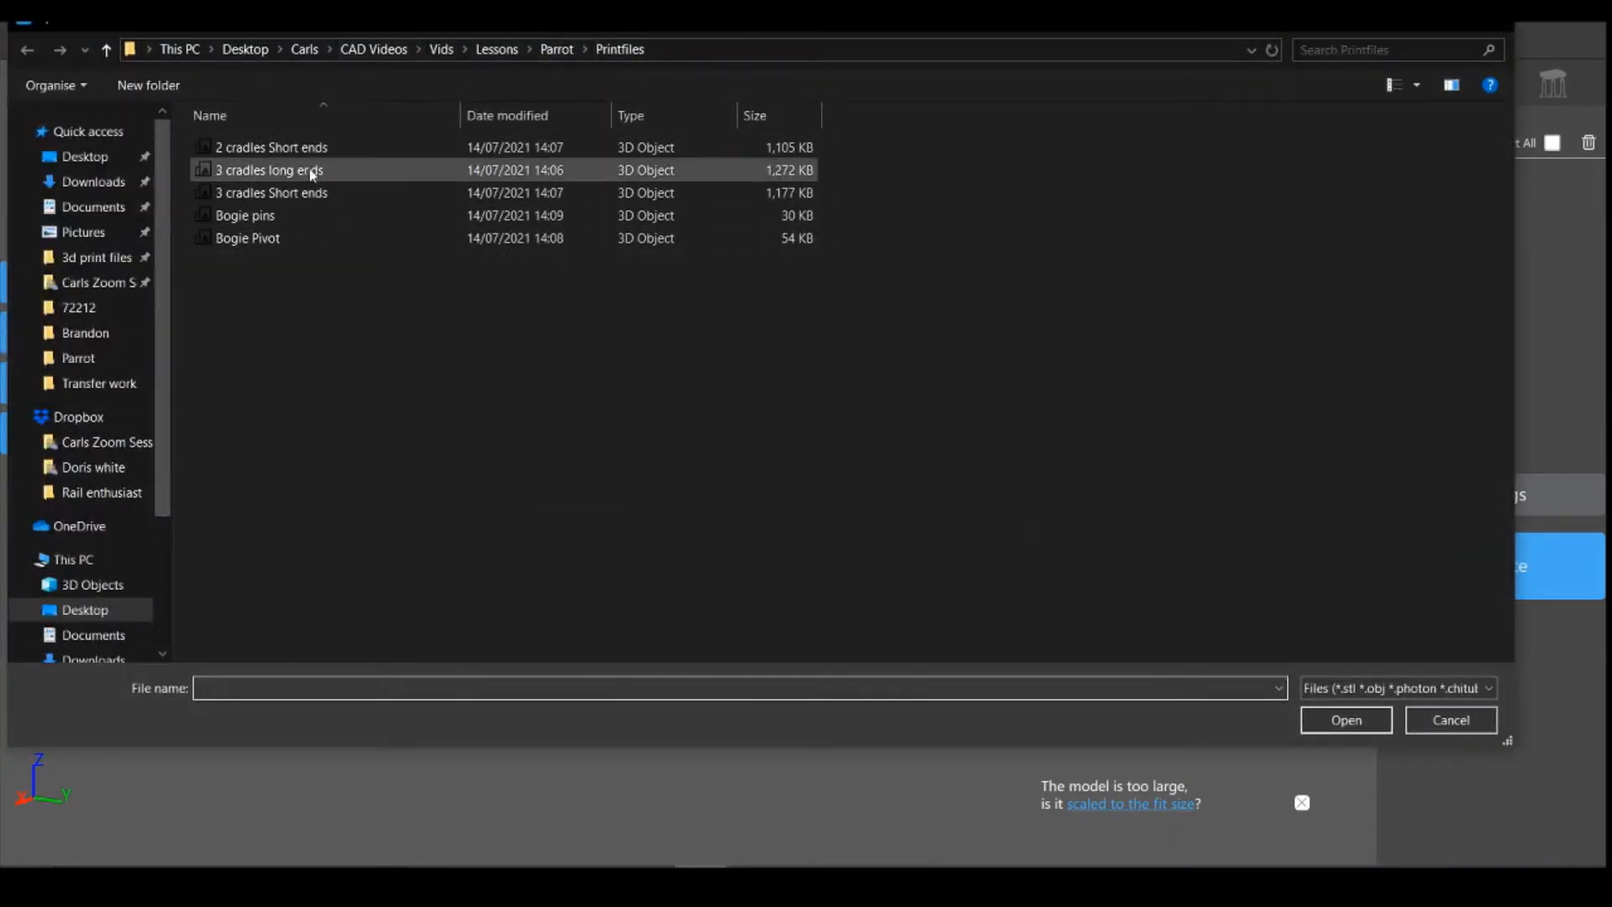
pyautogui.click(335, 195)
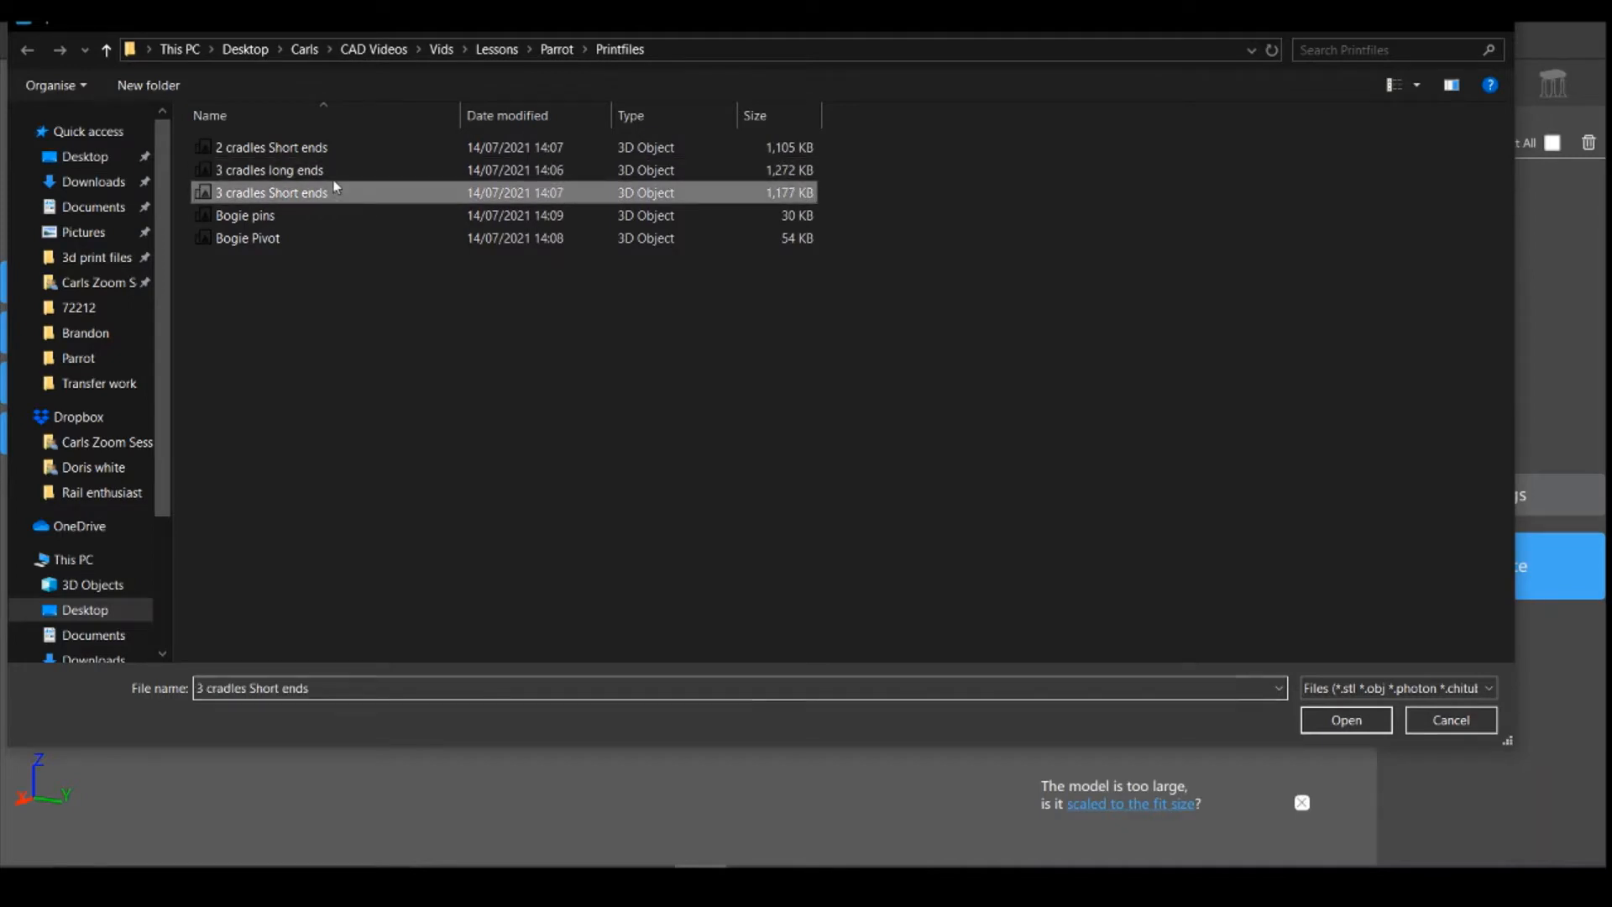
pyautogui.click(1346, 723)
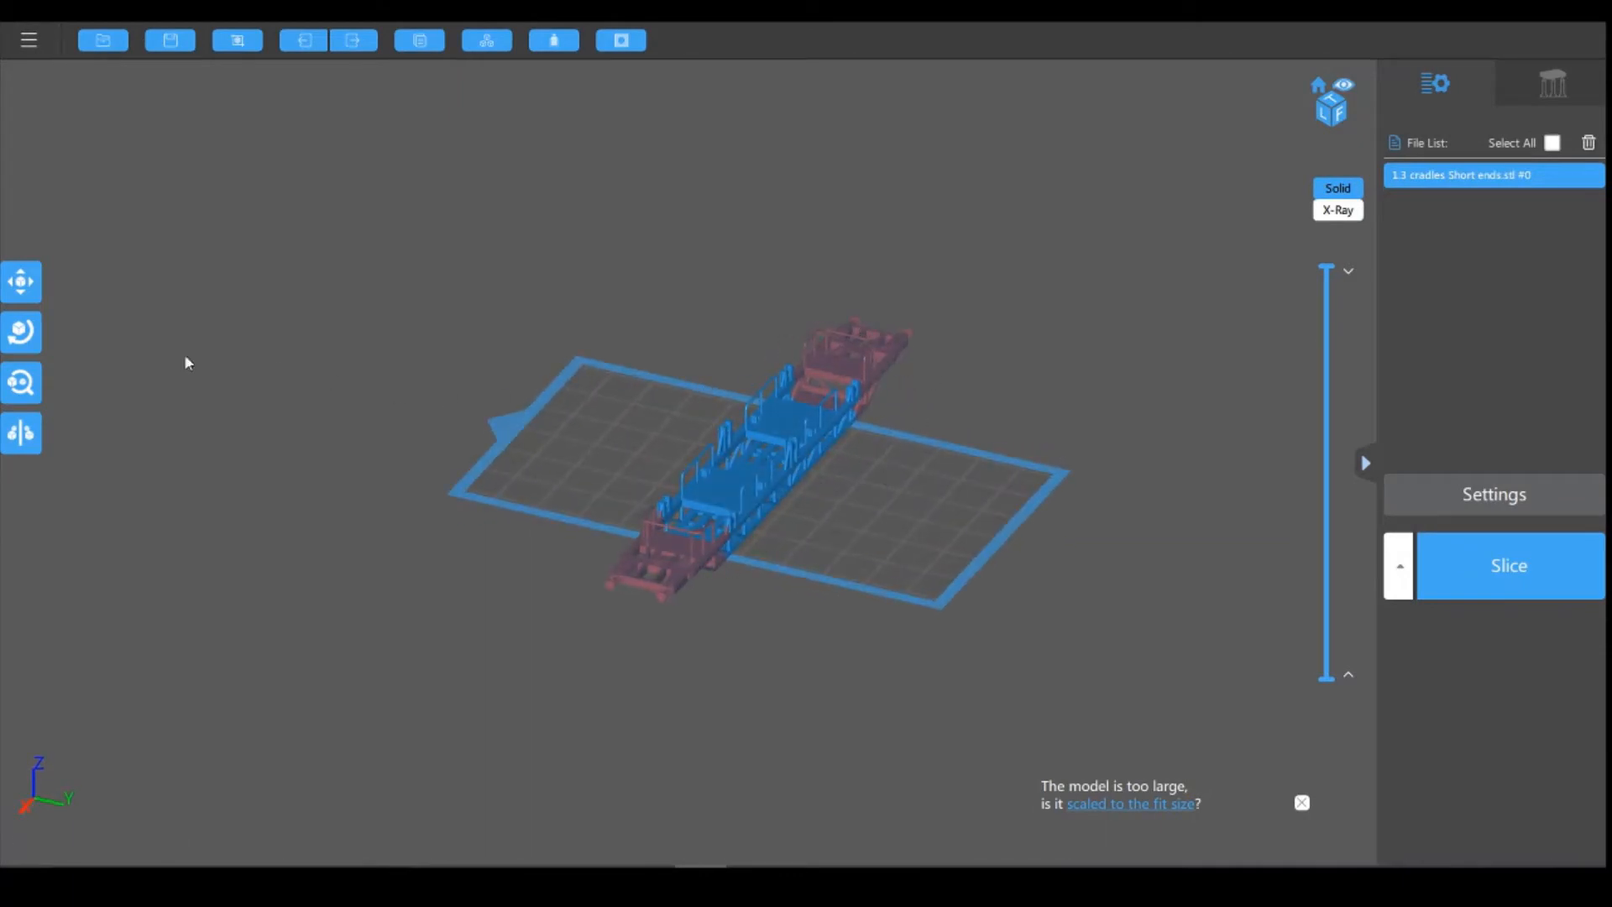
# Step: Rotate the wagon model 90° about Z to lie along the build plate, and tilt one end upward about X
pyautogui.click(26, 337)
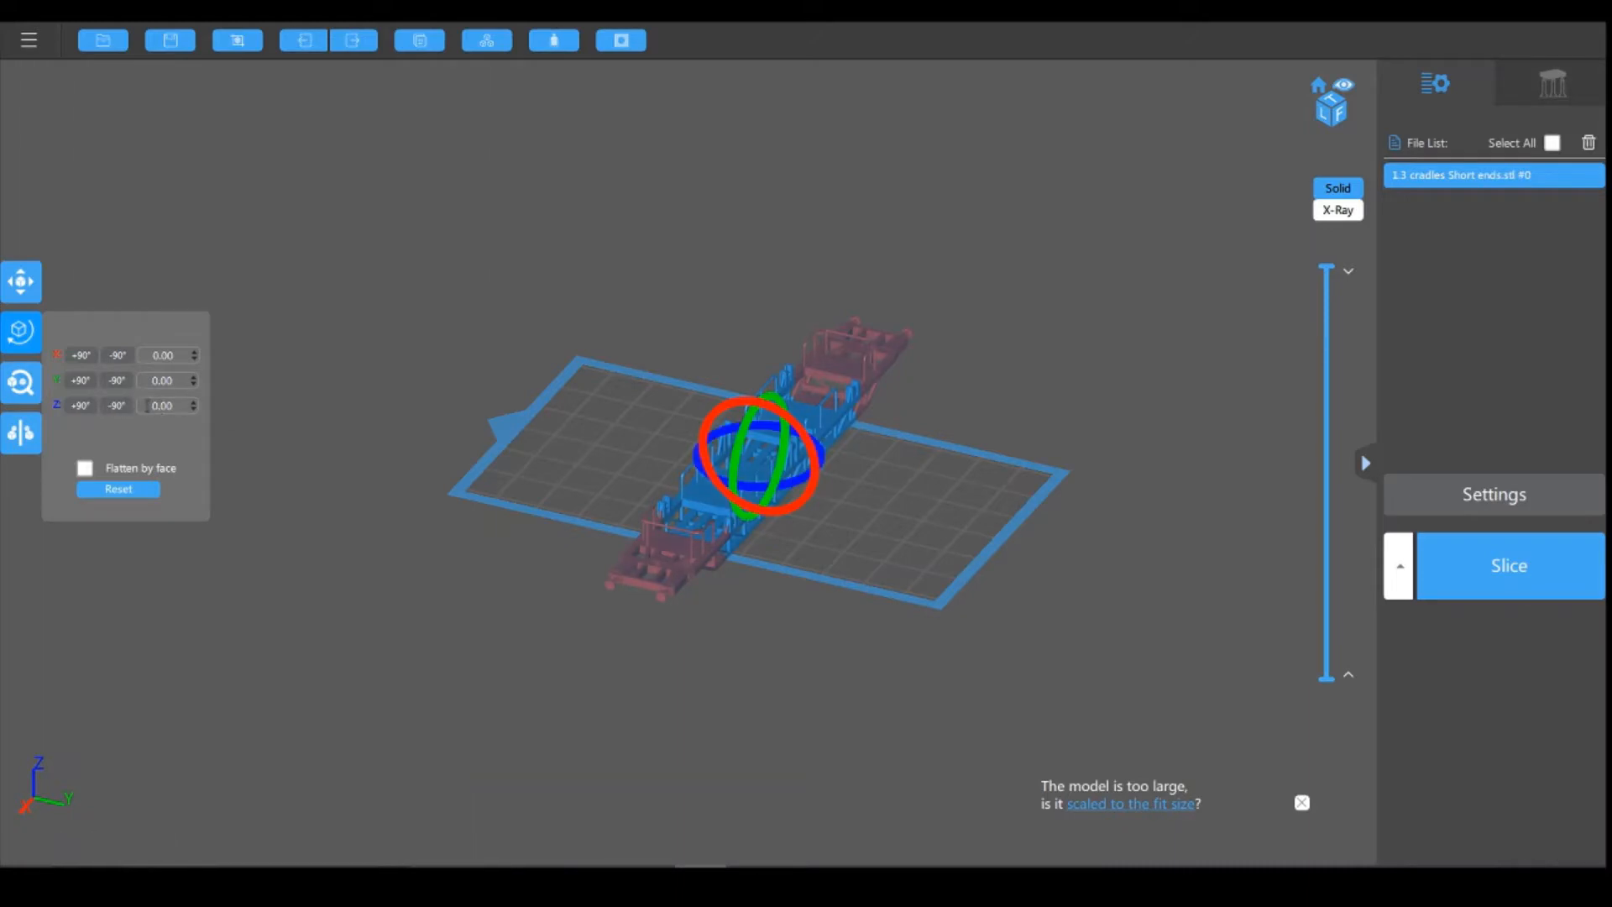
pyautogui.write('9')
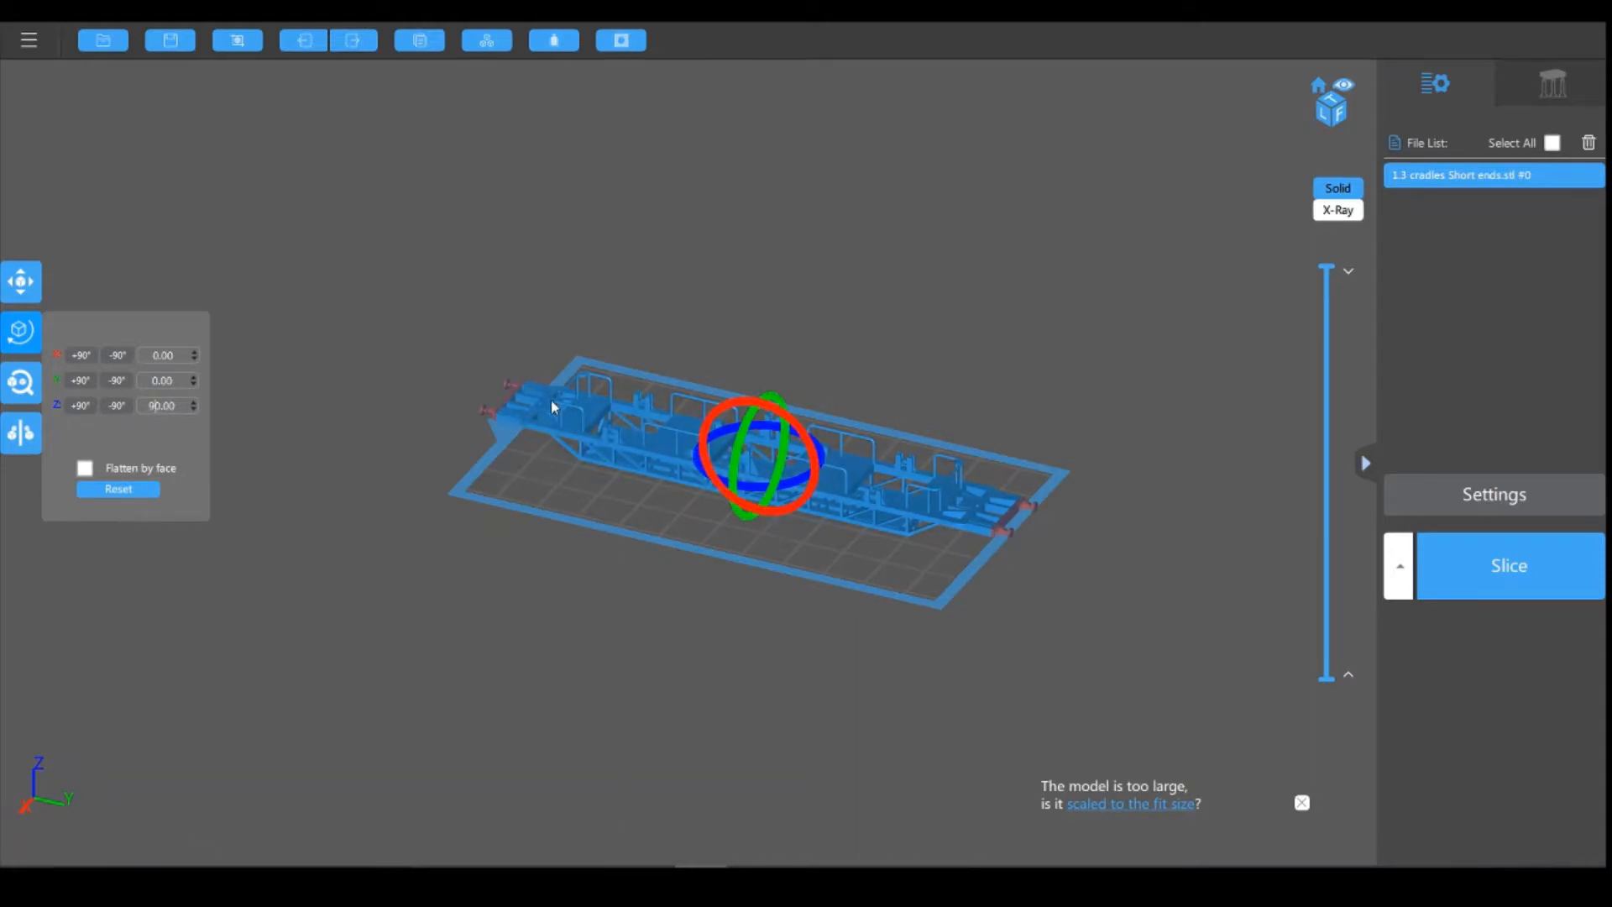
pyautogui.moveTo(787, 421); pyautogui.dragTo(775, 413)
pyautogui.moveTo(924, 578); pyautogui.dragTo(915, 551, button='right')
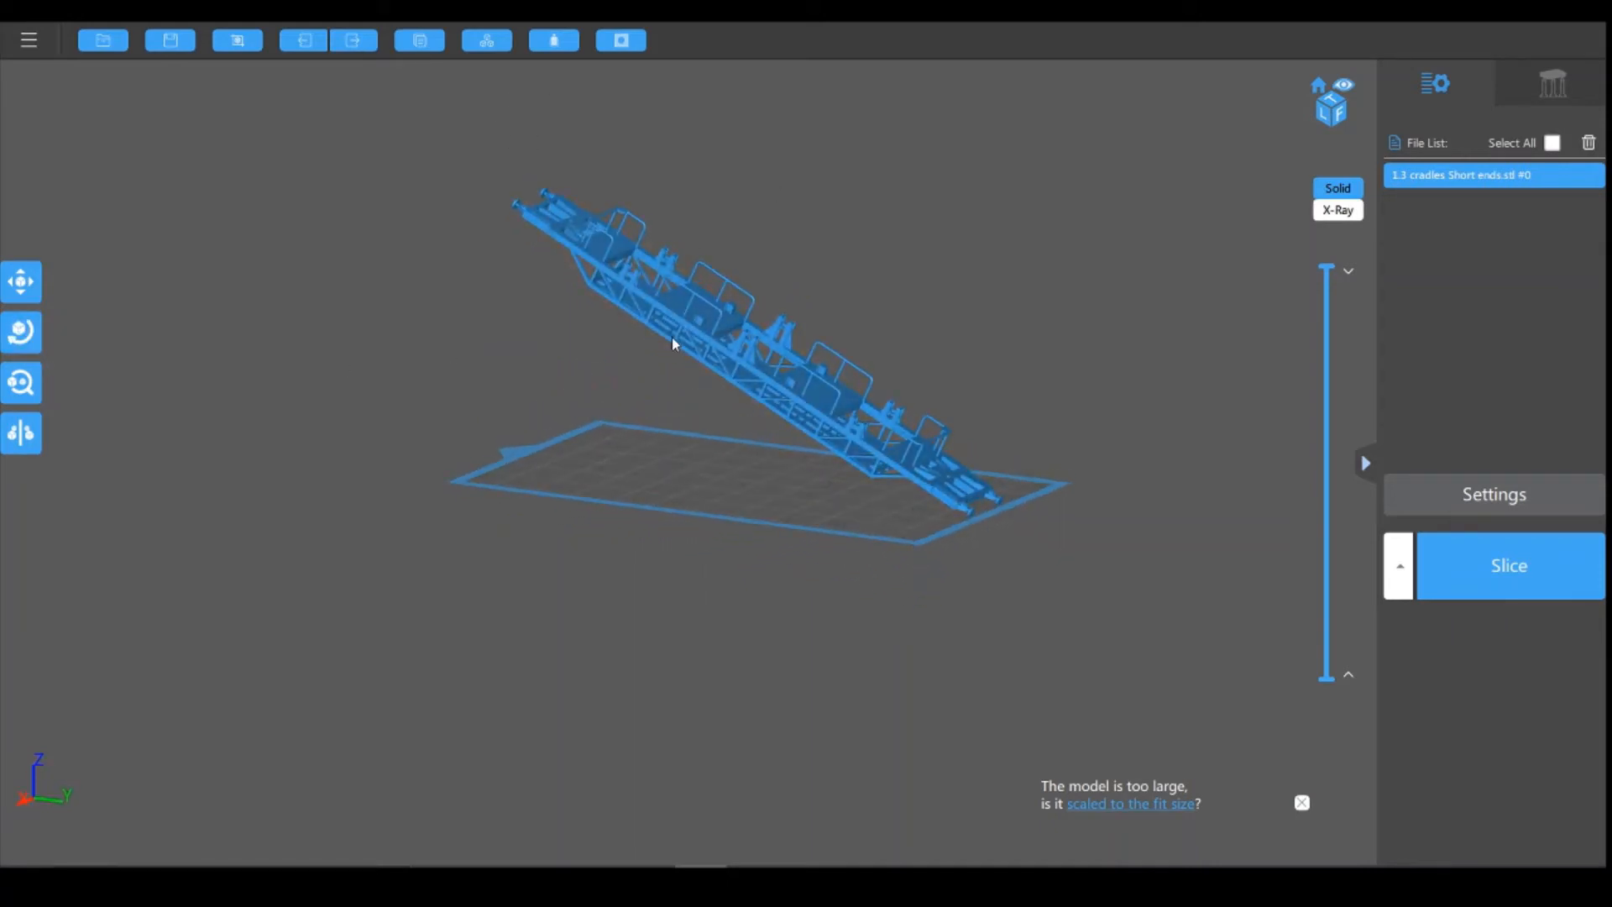
pyautogui.moveTo(1068, 534)
pyautogui.mouseDown(button='right')
pyautogui.moveTo(1075, 594)
pyautogui.moveTo(1094, 527)
pyautogui.mouseUp(button='right')
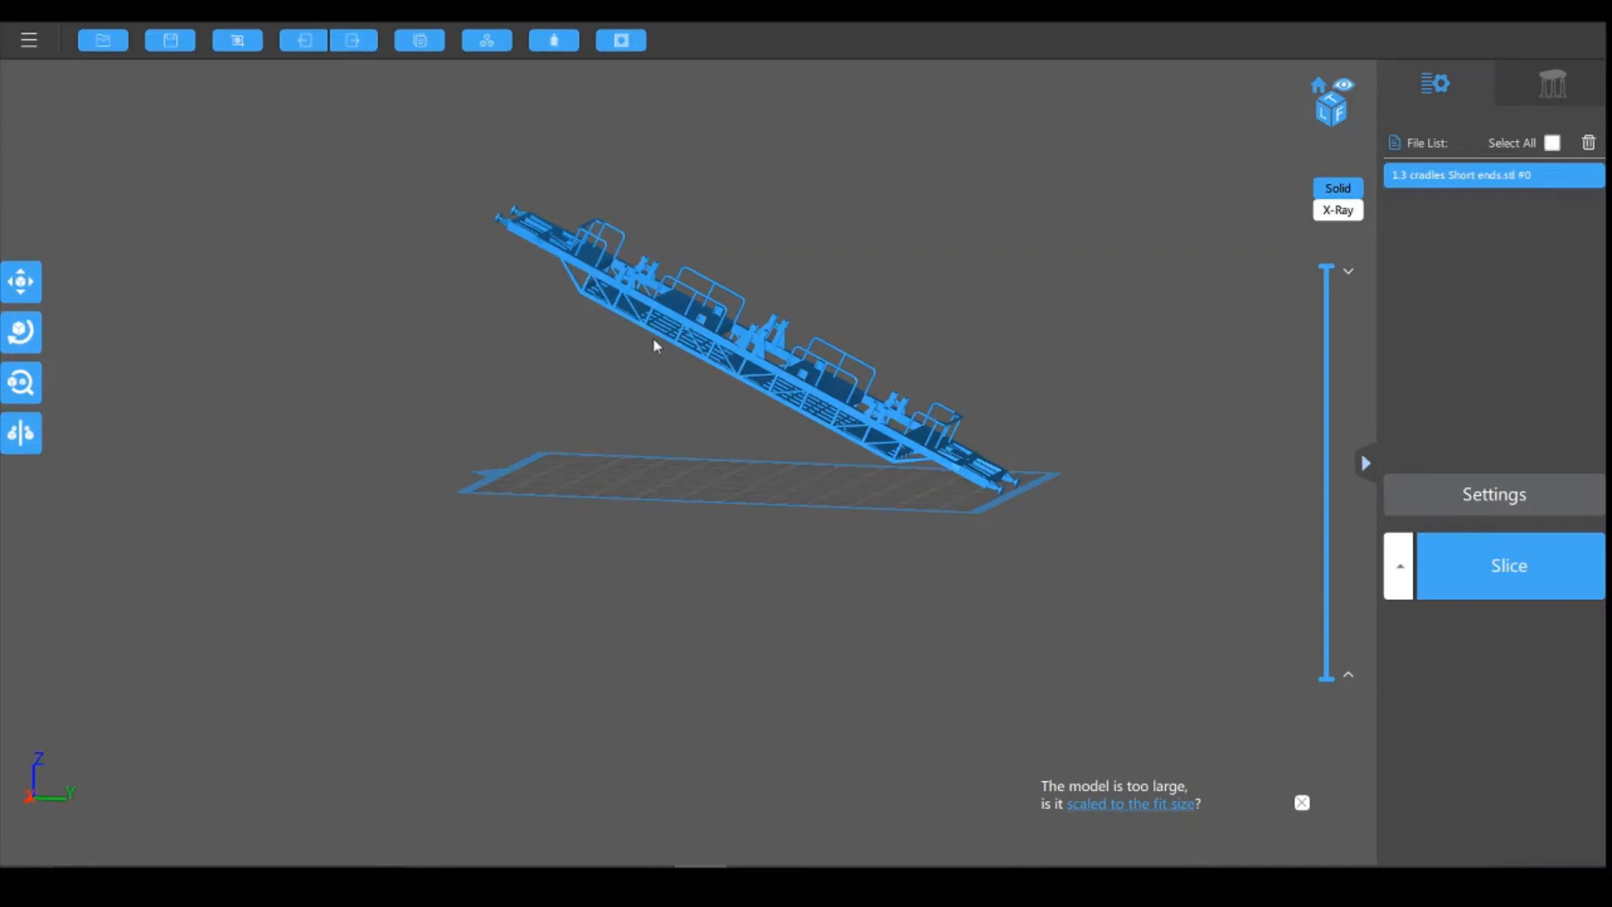
# Step: Steepen the wagon model's tilt to -40° about the X axis
pyautogui.click(21, 333)
pyautogui.click(801, 304)
pyautogui.click(21, 333)
pyautogui.moveTo(800, 307)
pyautogui.mouseDown()
pyautogui.moveTo(767, 252)
pyautogui.moveTo(763, 281)
pyautogui.moveTo(789, 307)
pyautogui.mouseUp()
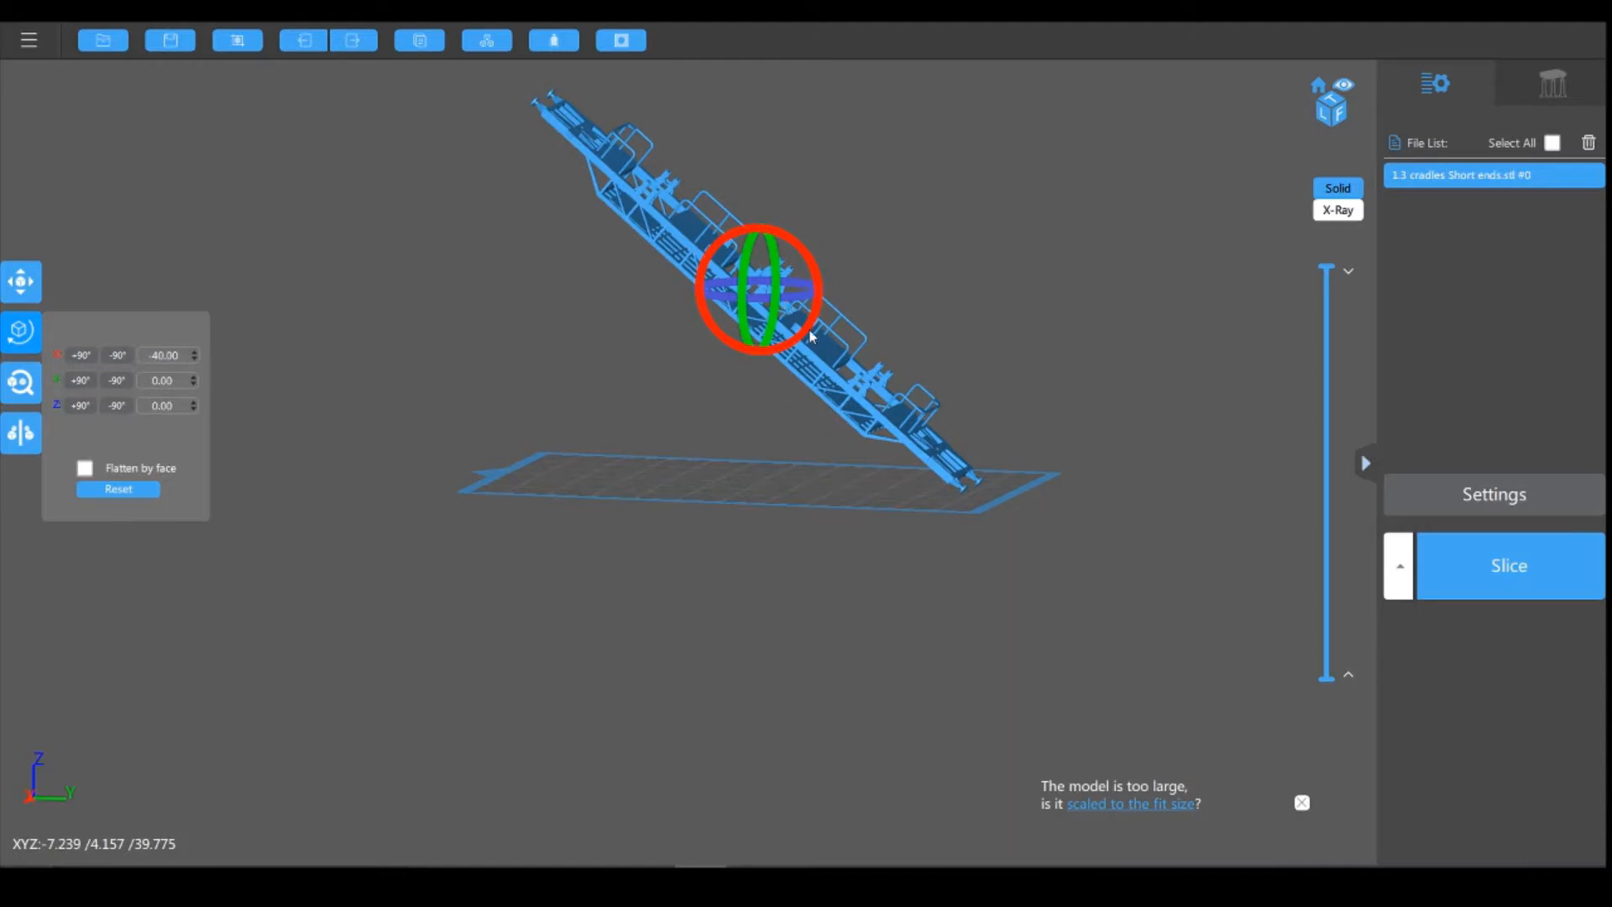
pyautogui.moveTo(1063, 501)
pyautogui.mouseDown()
pyautogui.moveTo(1094, 479)
pyautogui.moveTo(1087, 489)
pyautogui.mouseUp()
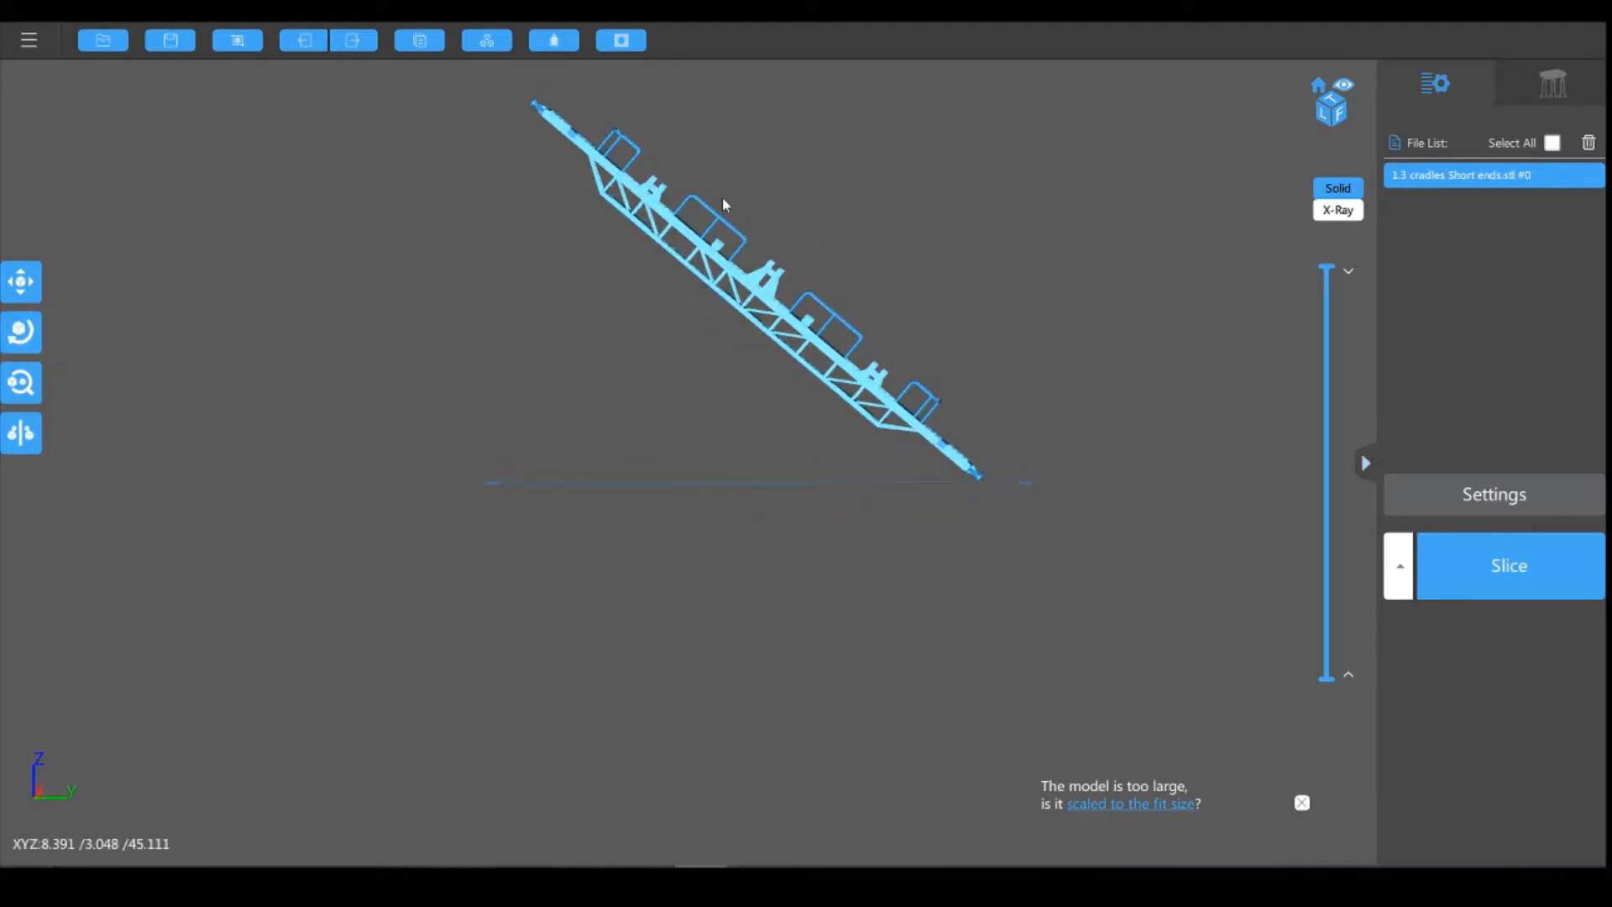
pyautogui.moveTo(906, 456); pyautogui.dragTo(943, 498)
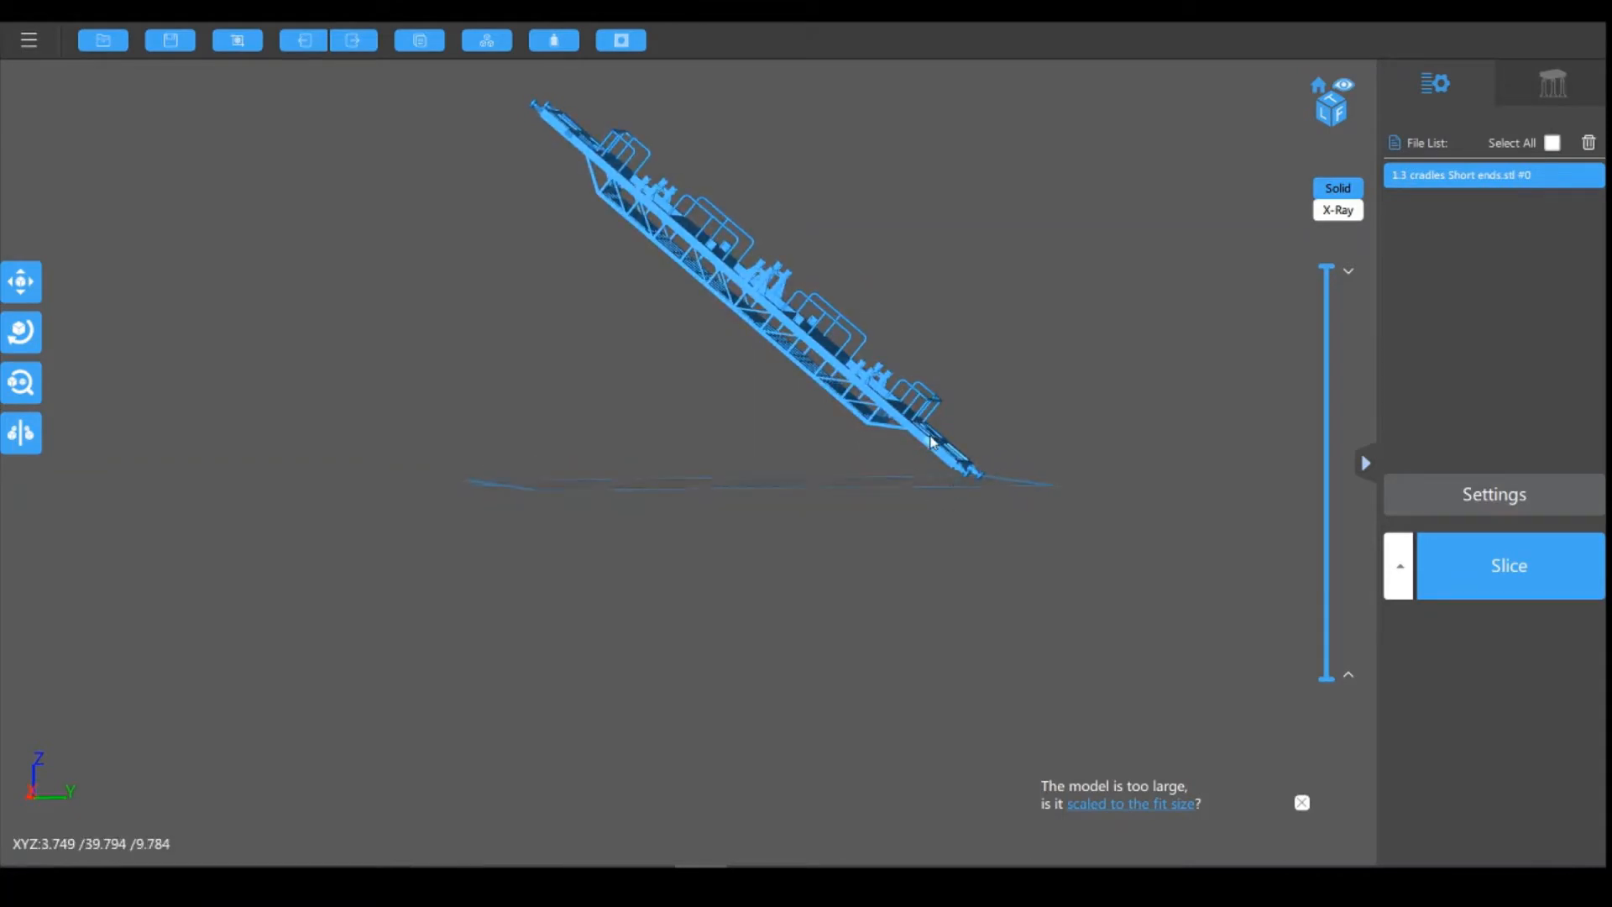
pyautogui.moveTo(1061, 493); pyautogui.dragTo(988, 534)
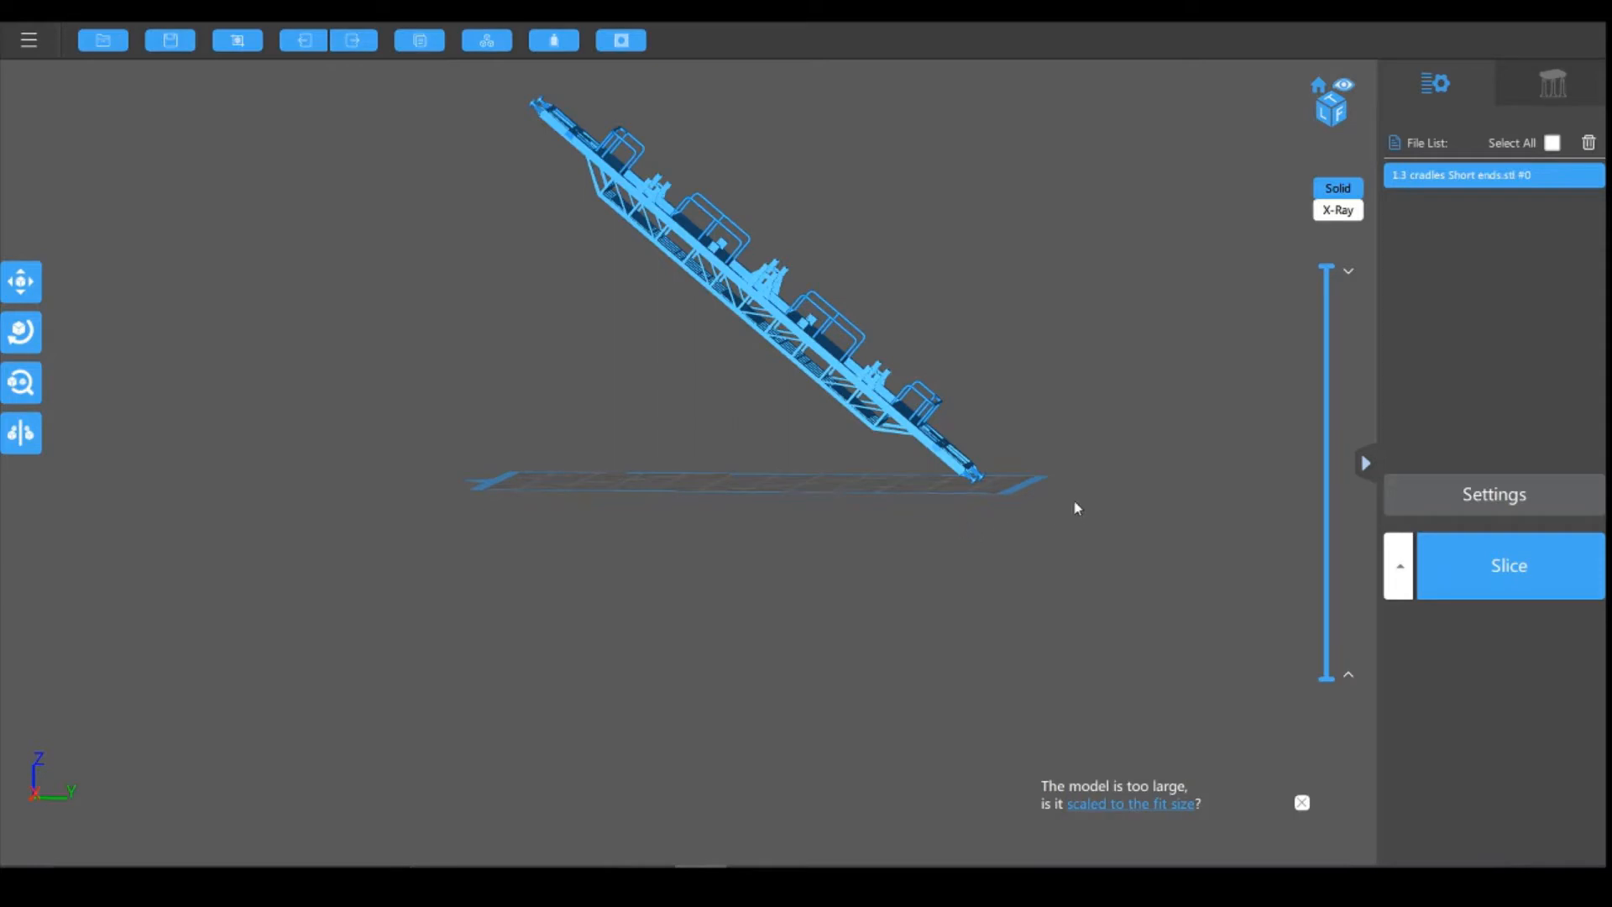
# Step: Try automatic supports on the whole model with the Medium preset, and remove all of them
pyautogui.click(1555, 83)
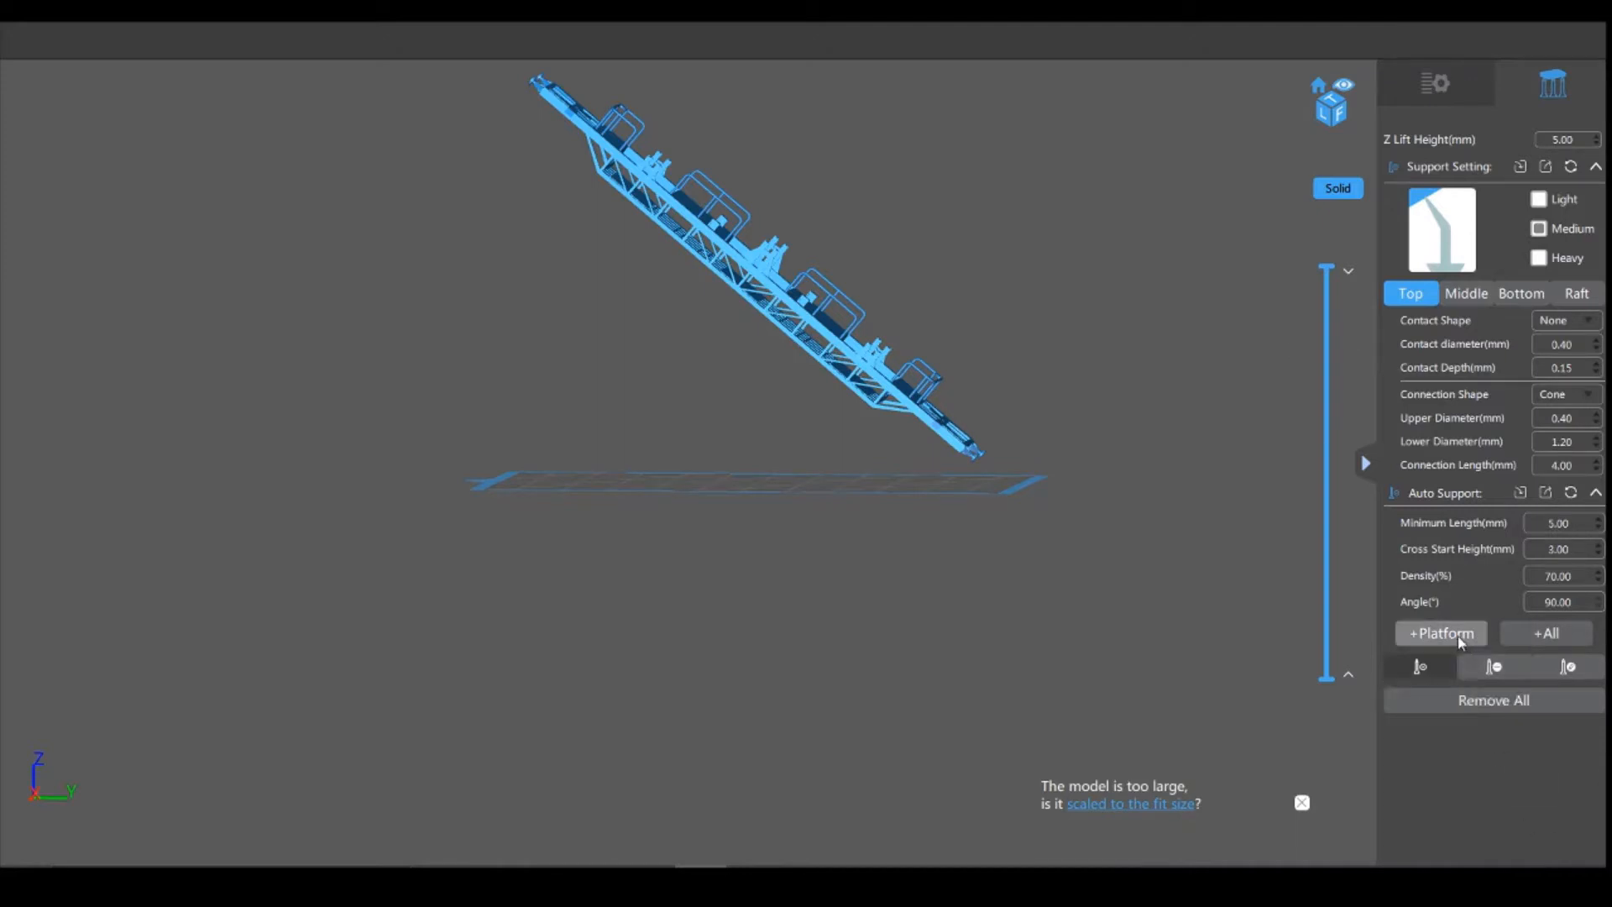
pyautogui.click(1539, 638)
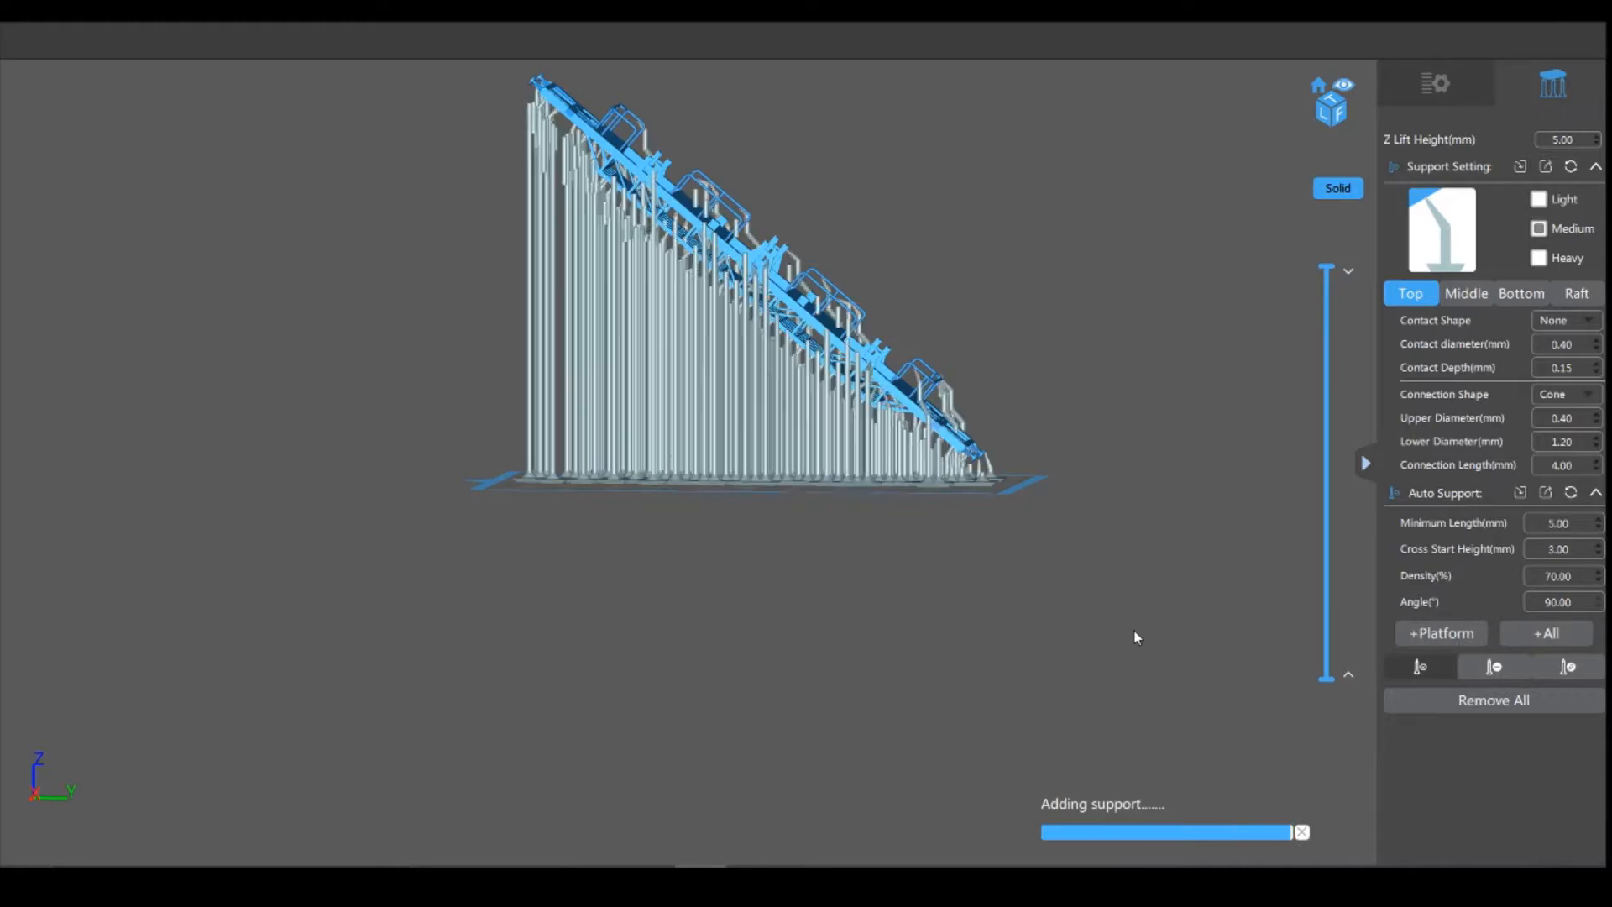
pyautogui.moveTo(1185, 593)
pyautogui.mouseDown(button='right')
pyautogui.moveTo(974, 583)
pyautogui.moveTo(939, 532)
pyautogui.moveTo(943, 580)
pyautogui.moveTo(1014, 585)
pyautogui.moveTo(1198, 547)
pyautogui.moveTo(1172, 550)
pyautogui.moveTo(1192, 576)
pyautogui.moveTo(1080, 543)
pyautogui.moveTo(1079, 568)
pyautogui.moveTo(1176, 574)
pyautogui.mouseUp(button='right')
pyautogui.click(1519, 705)
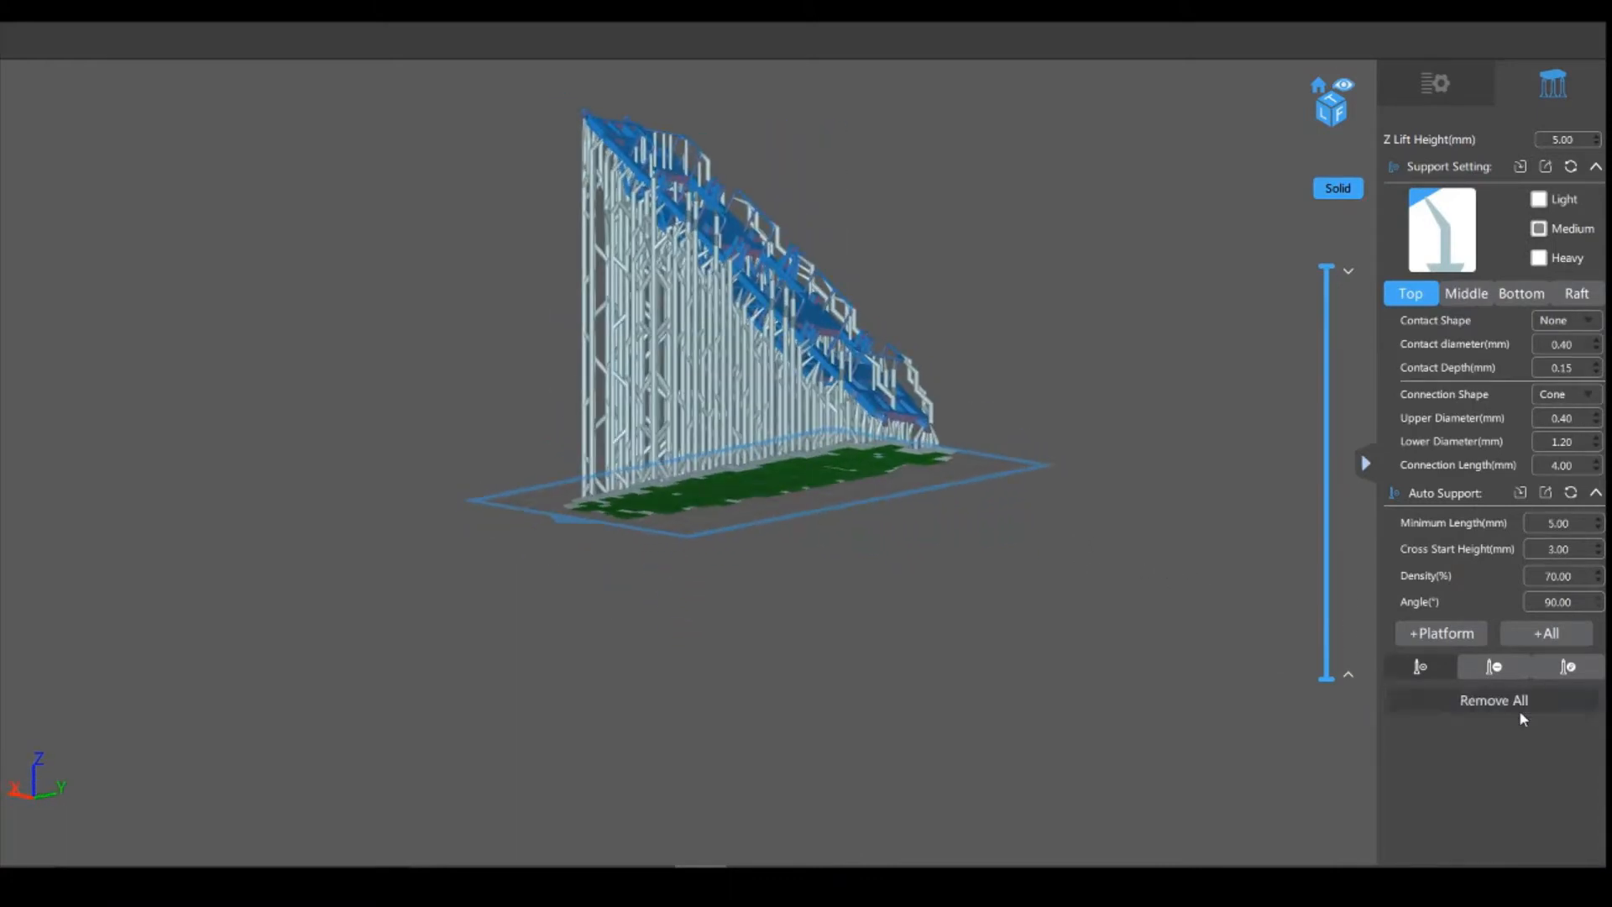
pyautogui.click(747, 481)
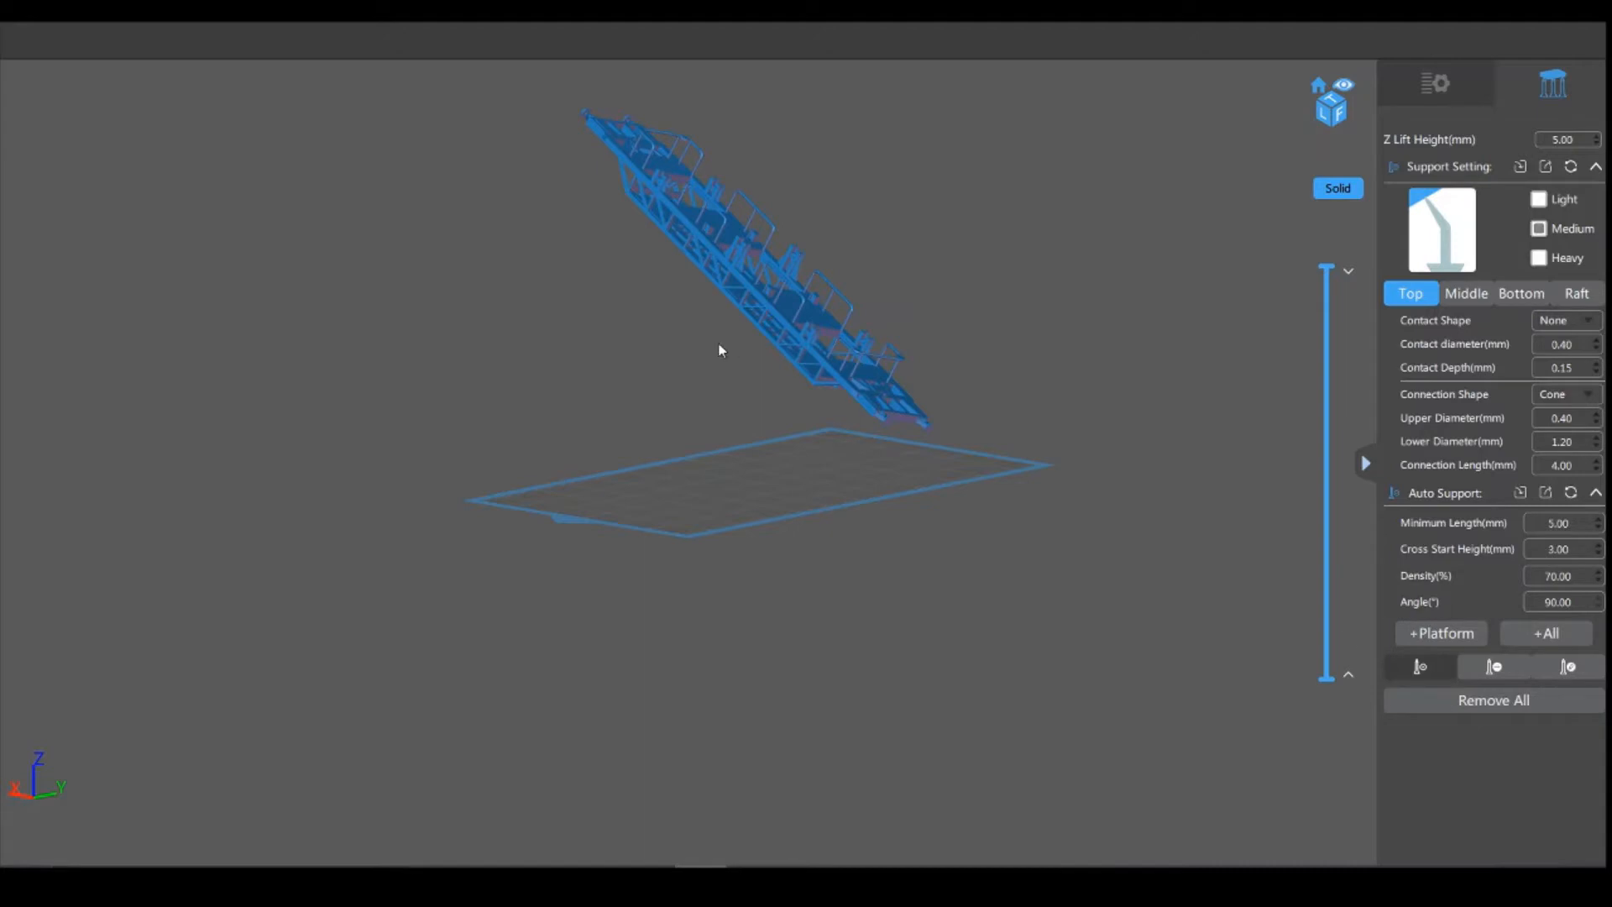
# Step: Place one Medium support by hand under each of the two buffers at the model's lowest end
pyautogui.moveTo(890, 476); pyautogui.dragTo(884, 427)
pyautogui.scroll(6, 887, 426)
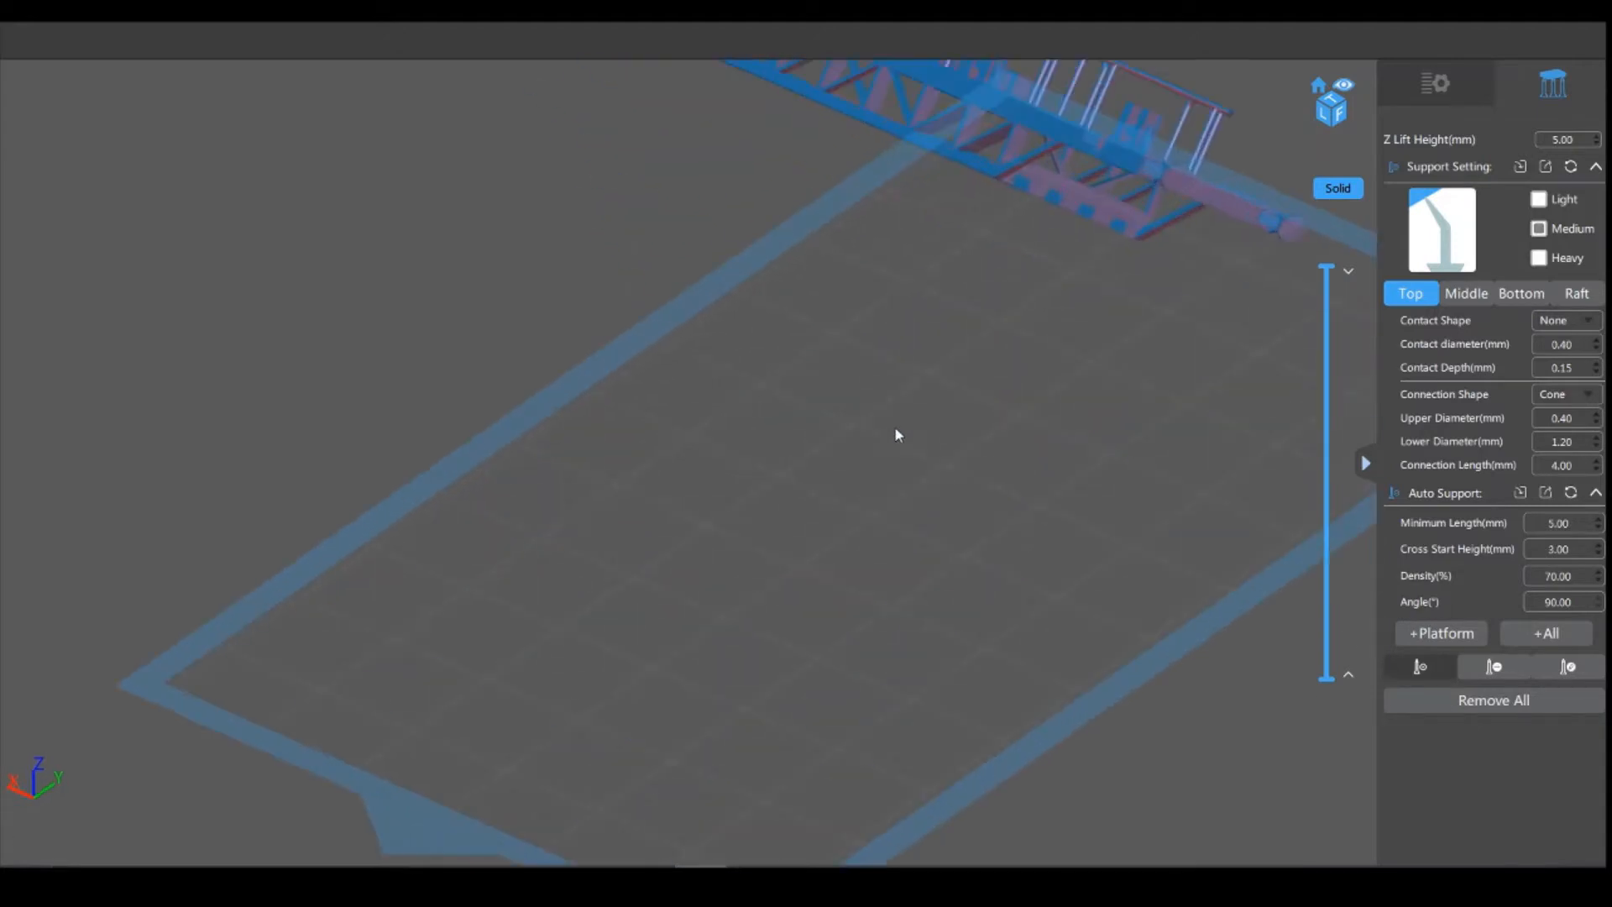
pyautogui.moveTo(812, 501); pyautogui.dragTo(865, 537)
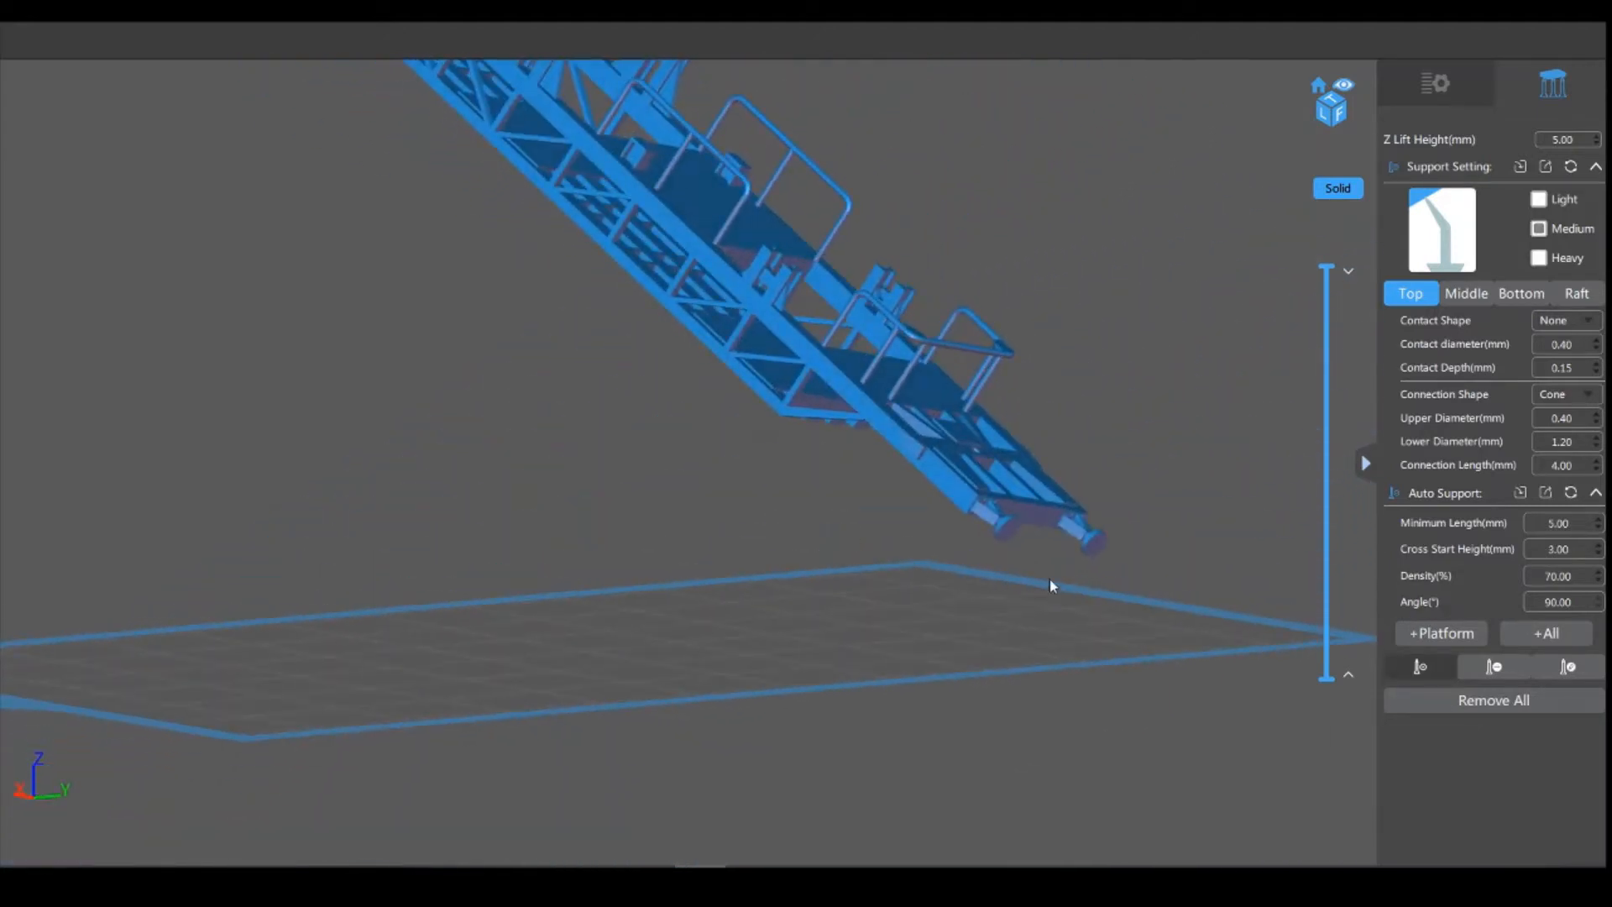
pyautogui.moveTo(1041, 573); pyautogui.dragTo(1015, 350)
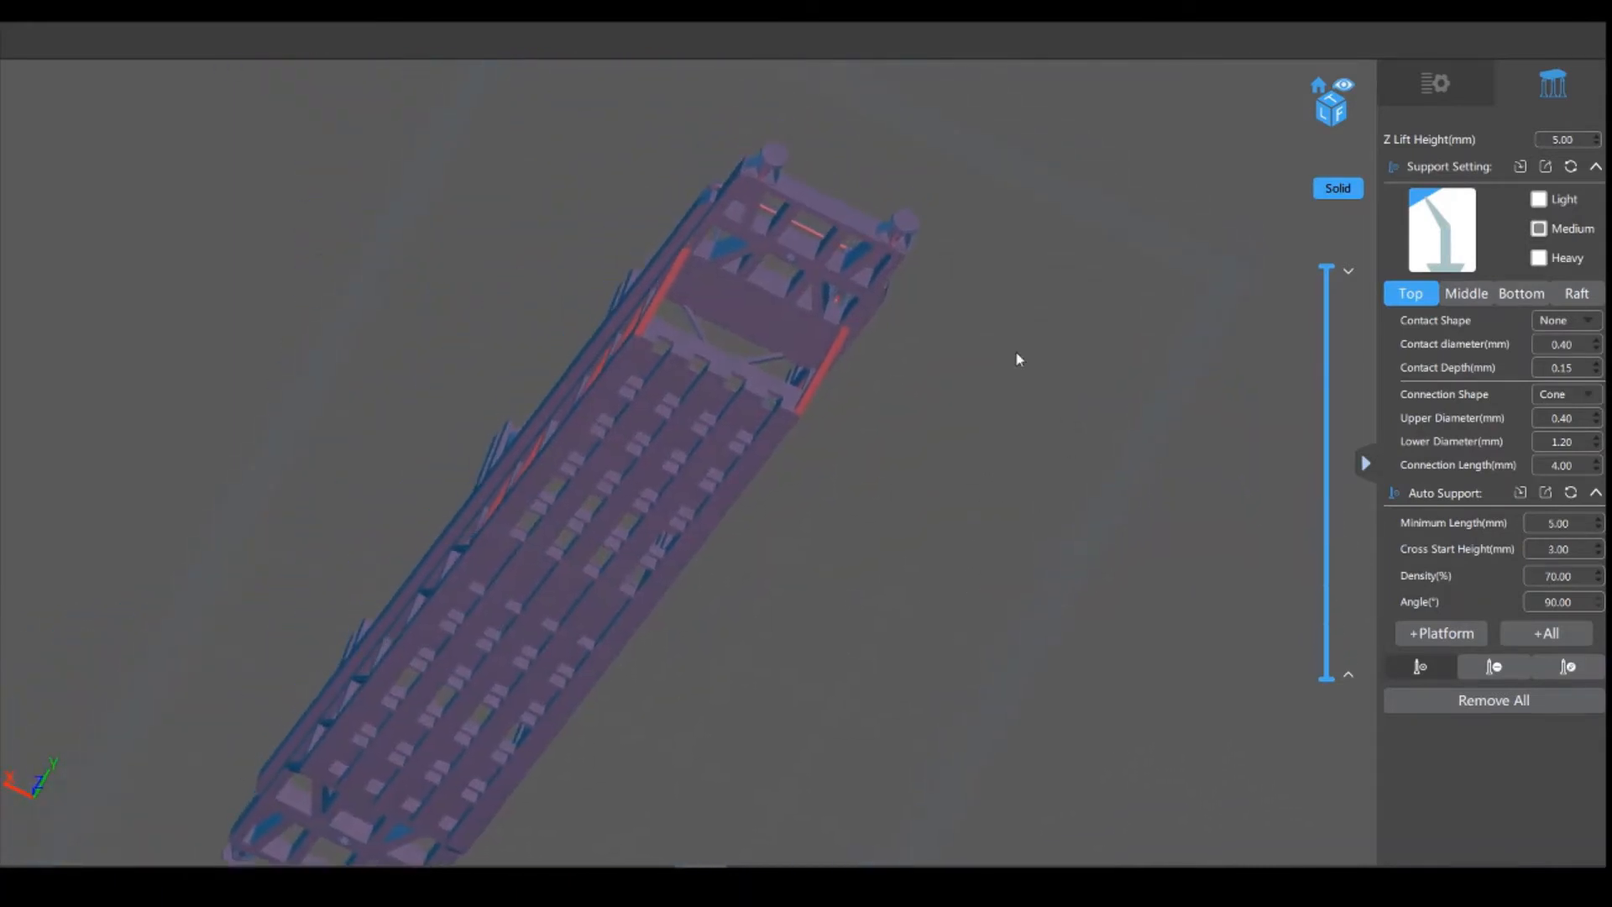
pyautogui.click(904, 236)
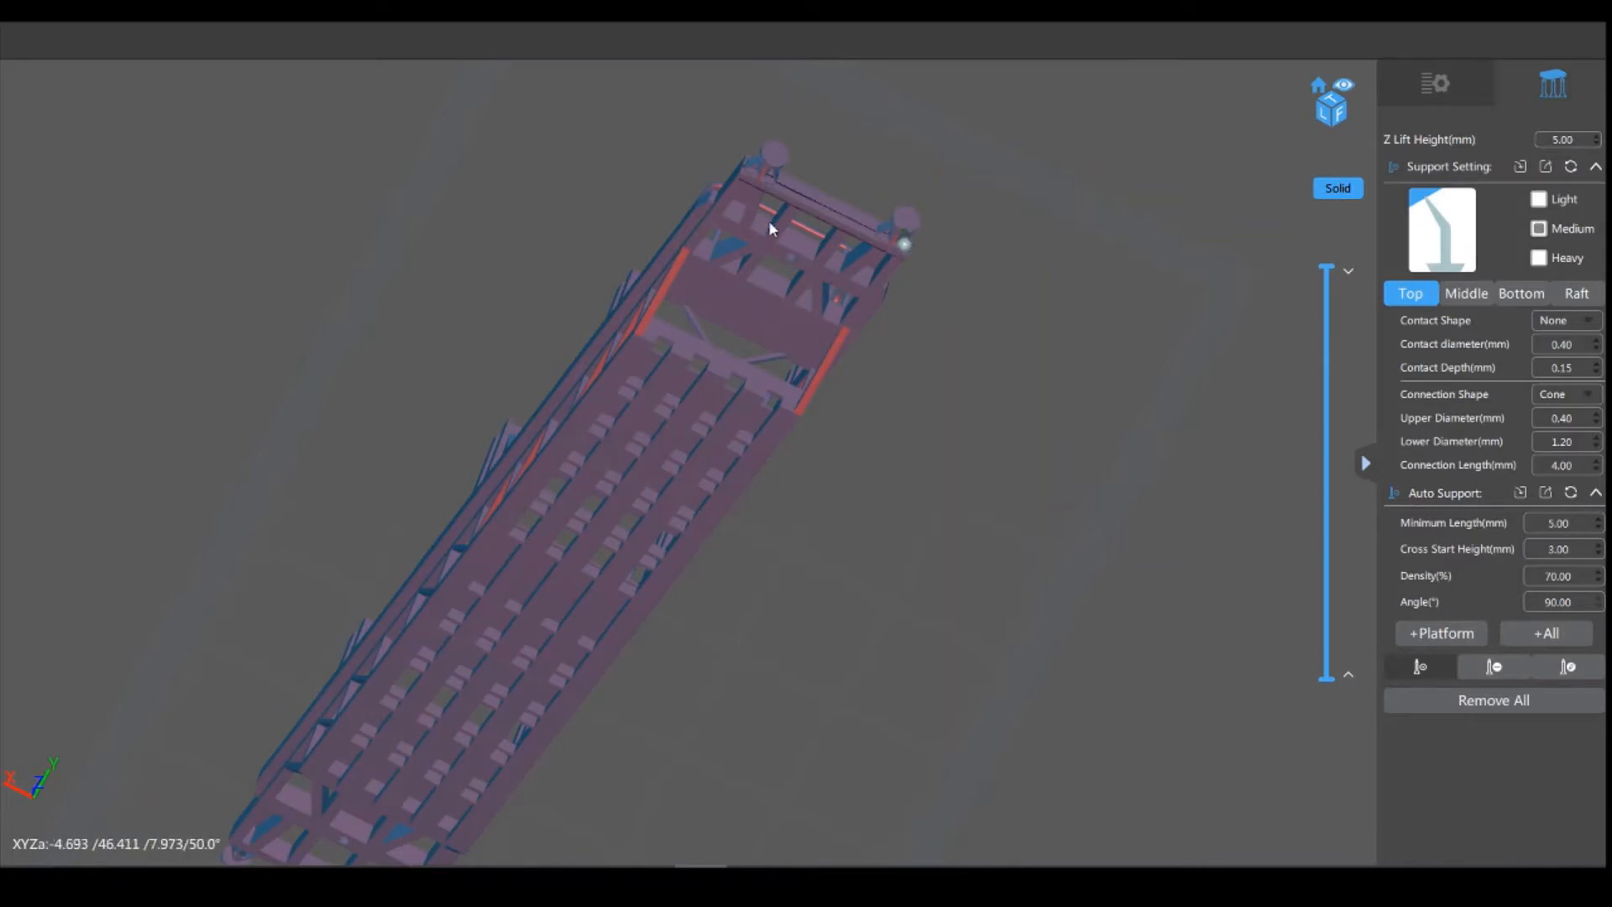
pyautogui.click(770, 168)
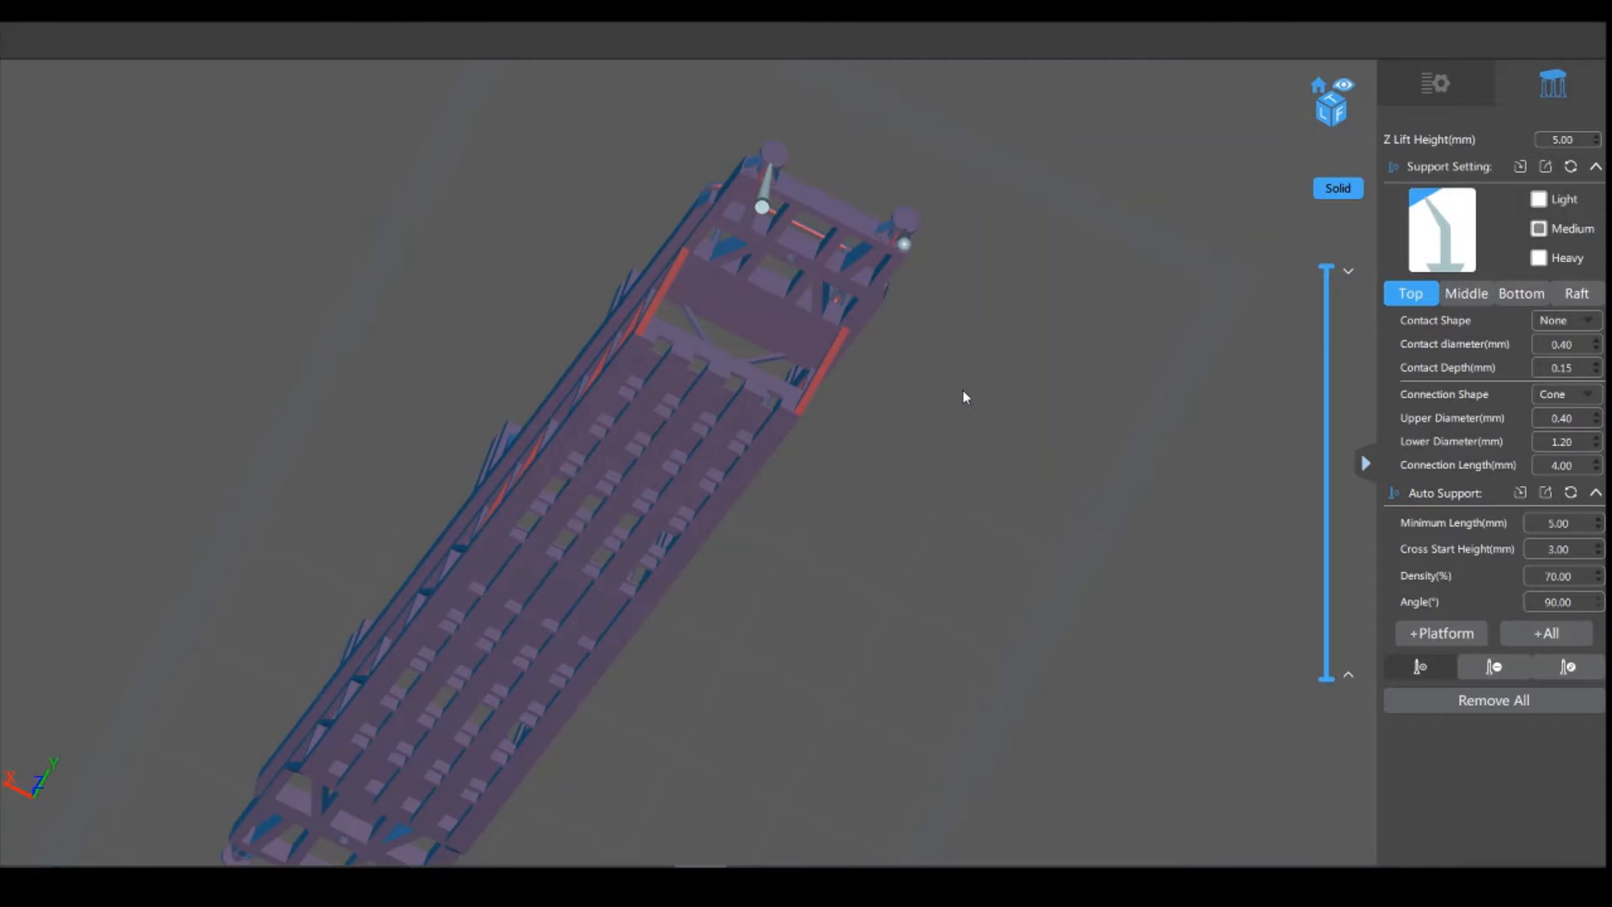
# Step: Add two Light supports with 0.20 mm contact diameter beneath each of the two lower buffers
pyautogui.moveTo(957, 557); pyautogui.dragTo(1187, 584)
pyautogui.scroll(8, 1014, 597)
pyautogui.scroll(5, 961, 583)
pyautogui.scroll(3, 1211, 595)
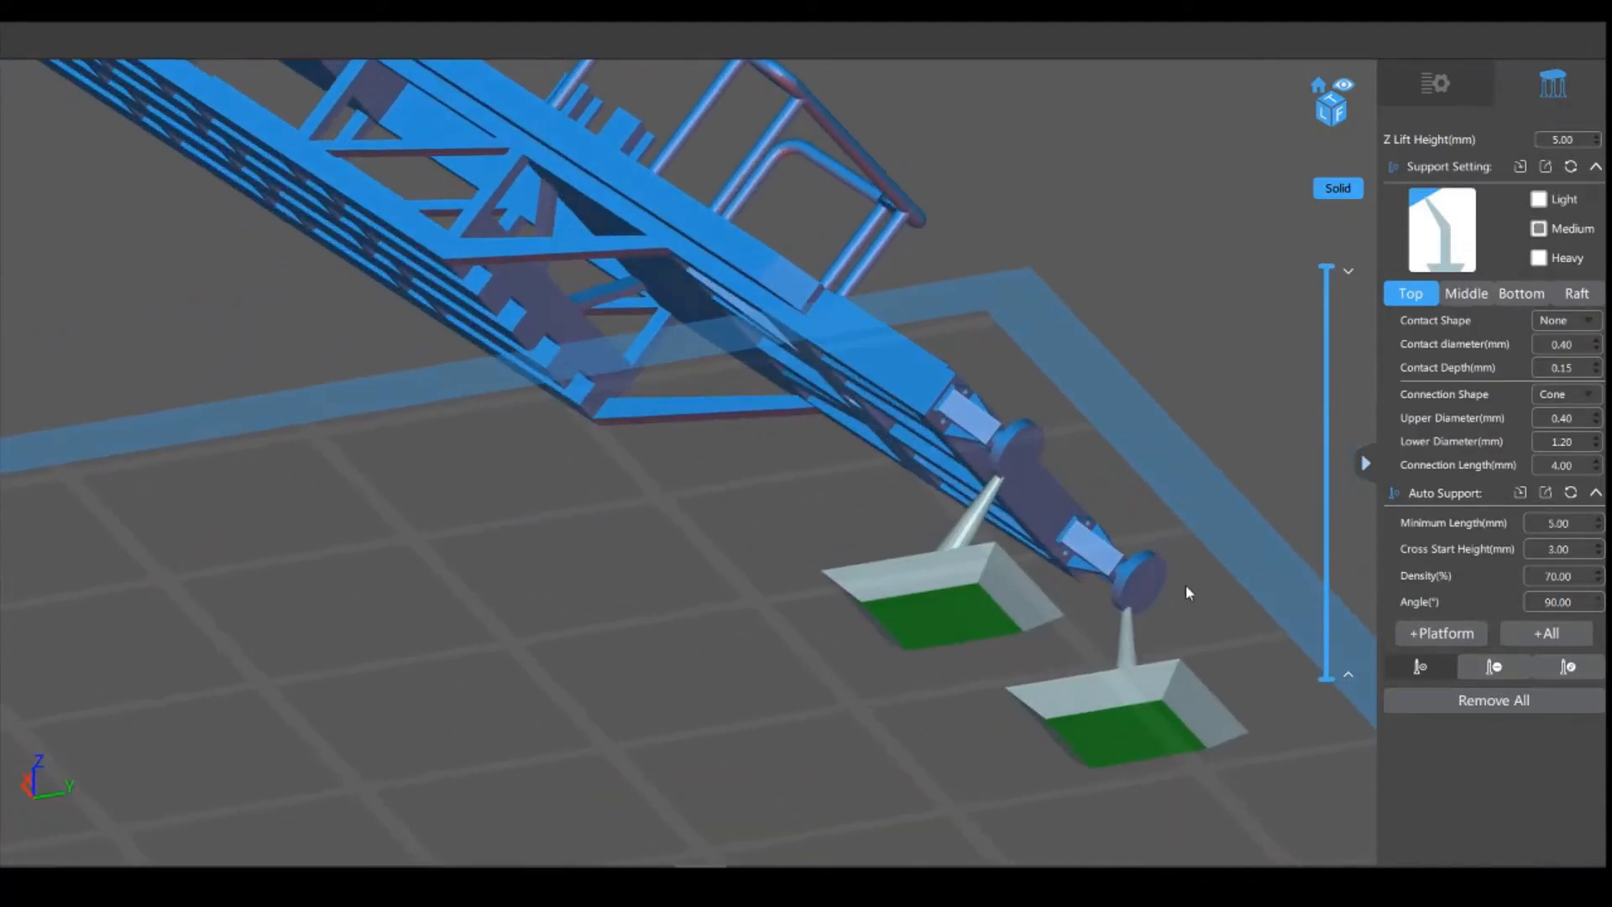
pyautogui.scroll(2, 1186, 584)
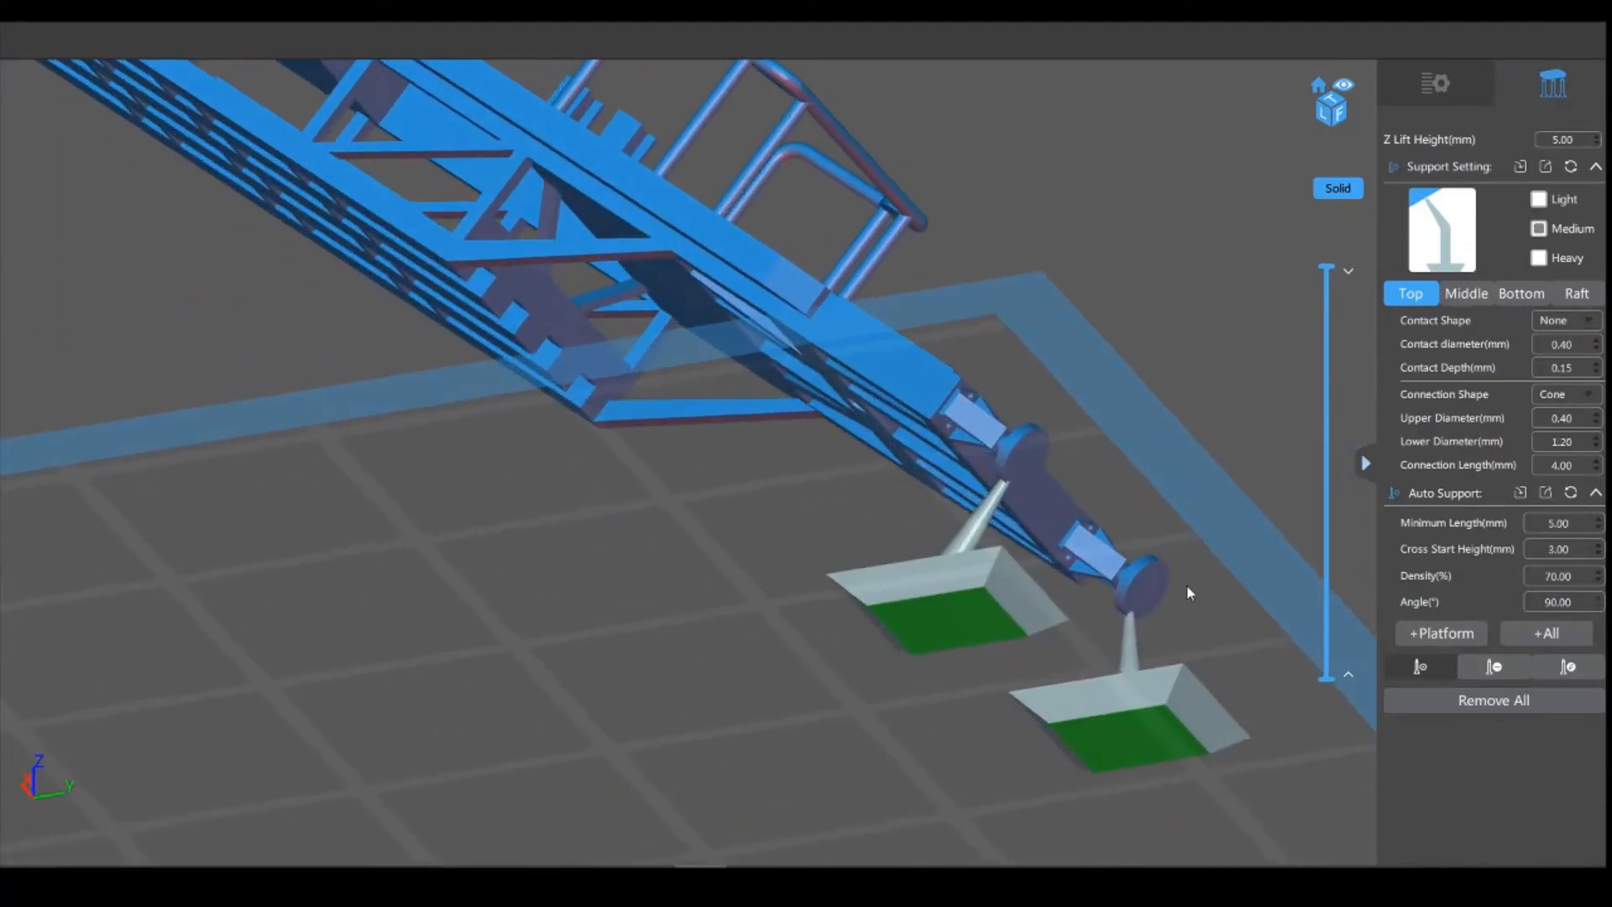
pyautogui.click(1538, 199)
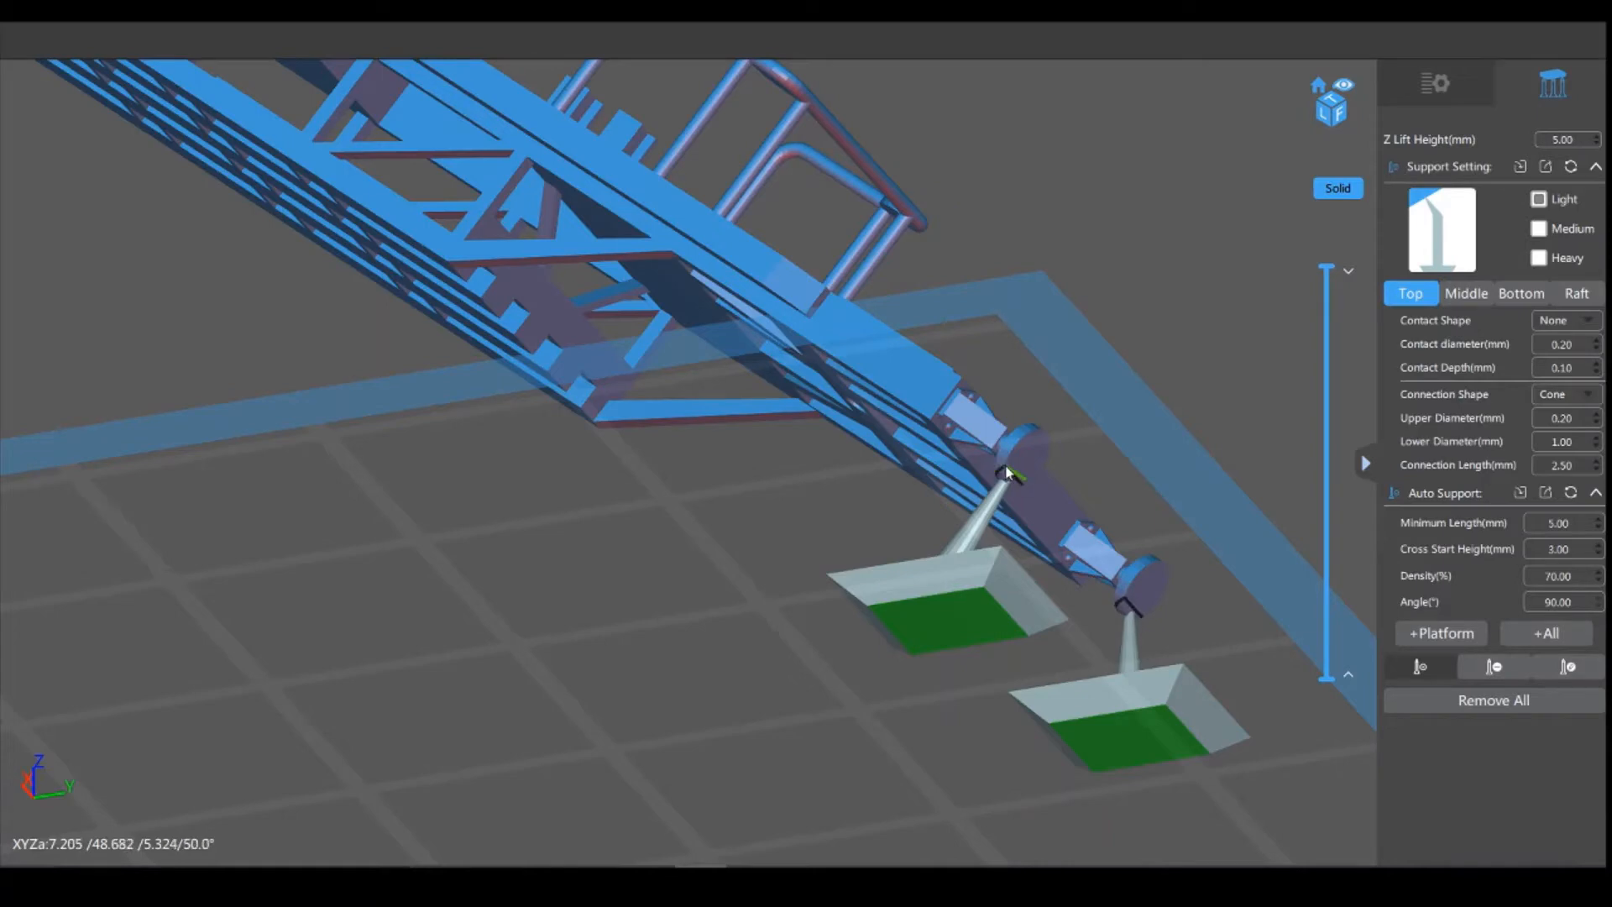
pyautogui.moveTo(1141, 603); pyautogui.dragTo(980, 662)
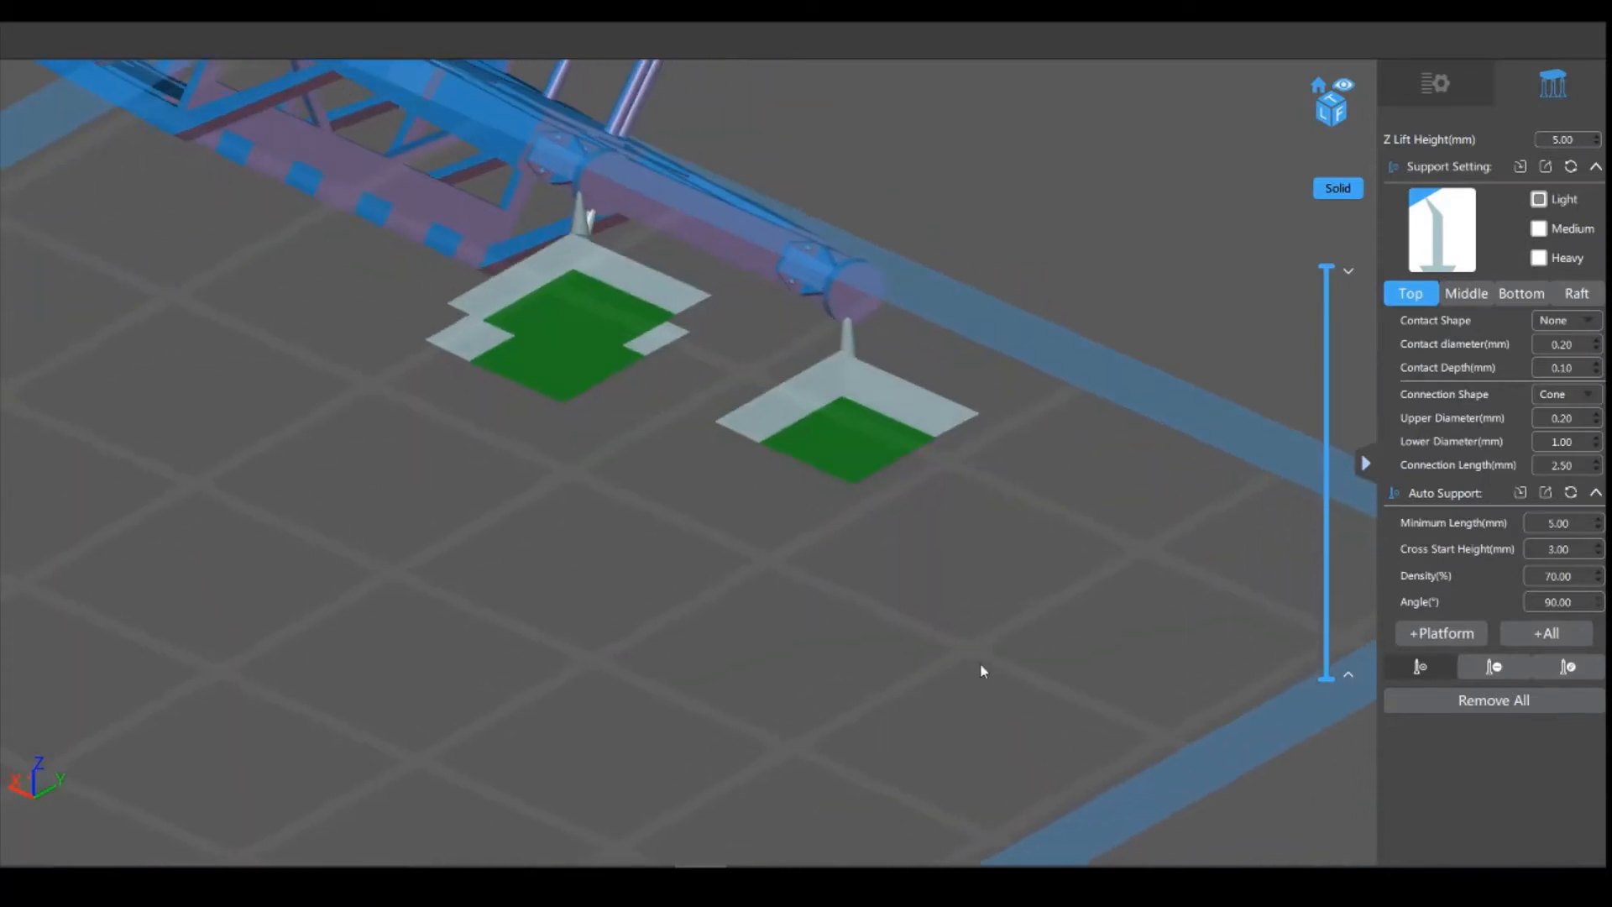
pyautogui.moveTo(979, 662); pyautogui.dragTo(796, 759, button='right')
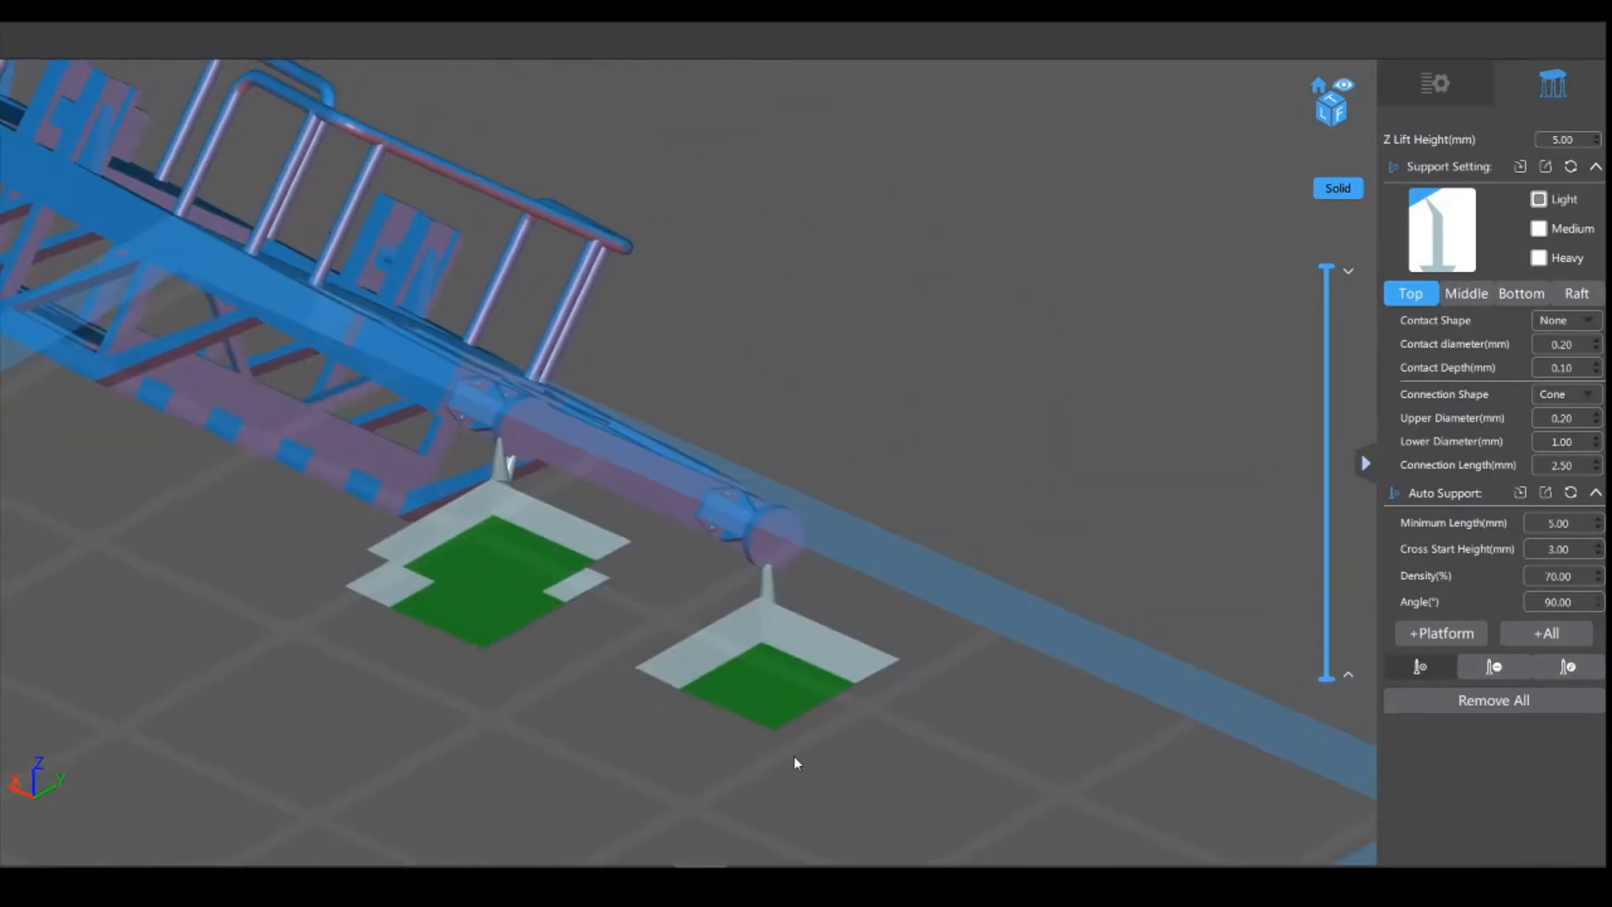
pyautogui.click(535, 451)
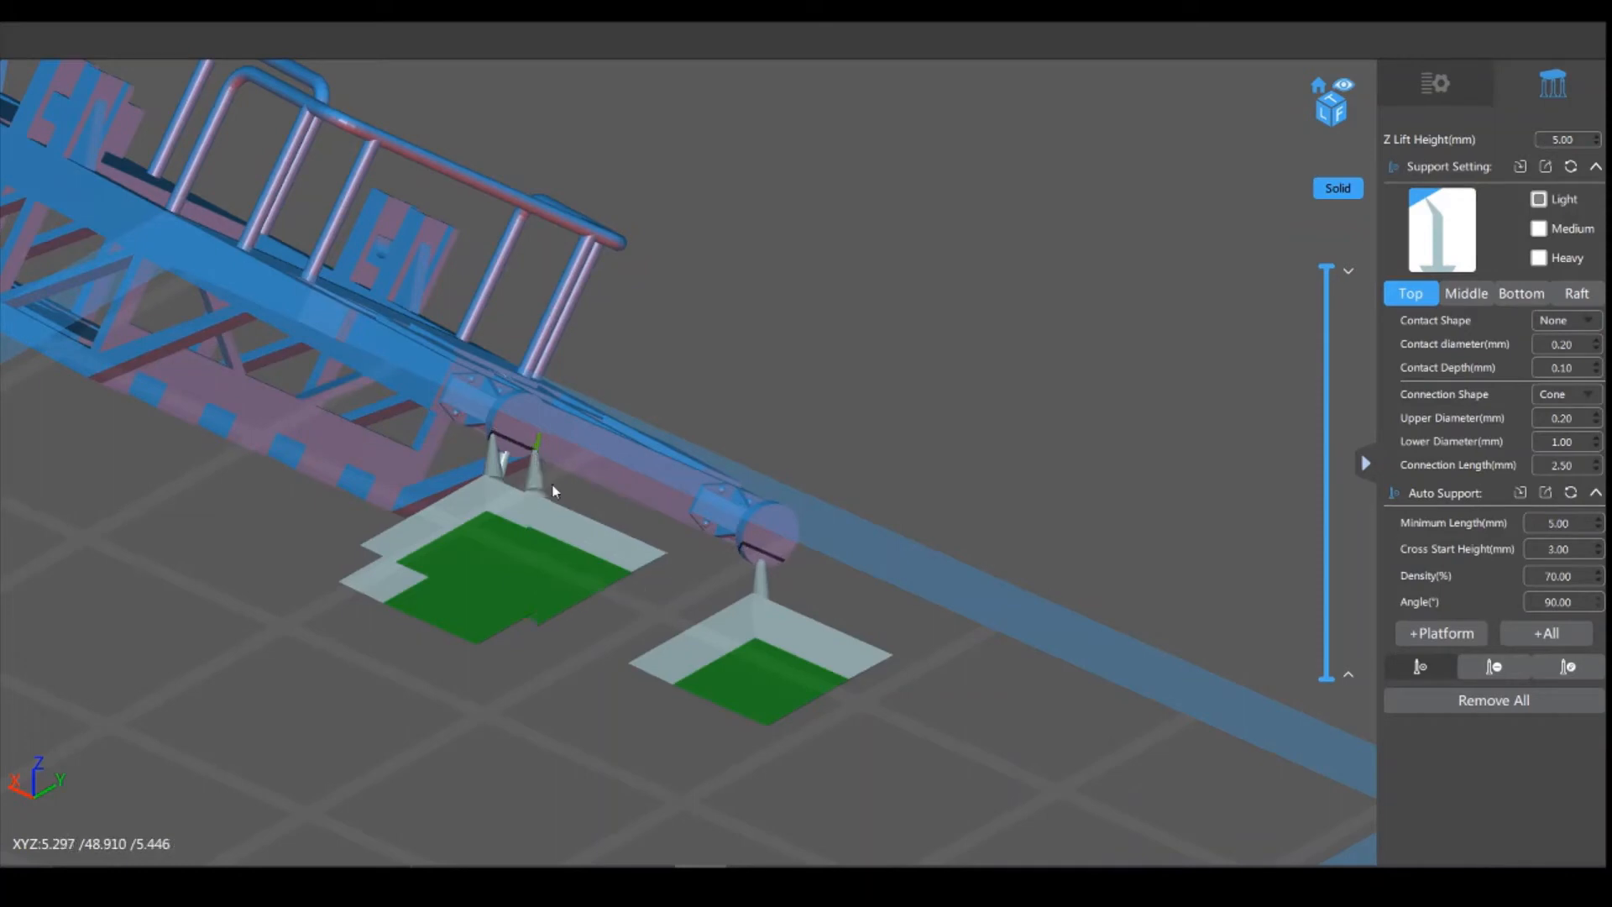
pyautogui.click(742, 547)
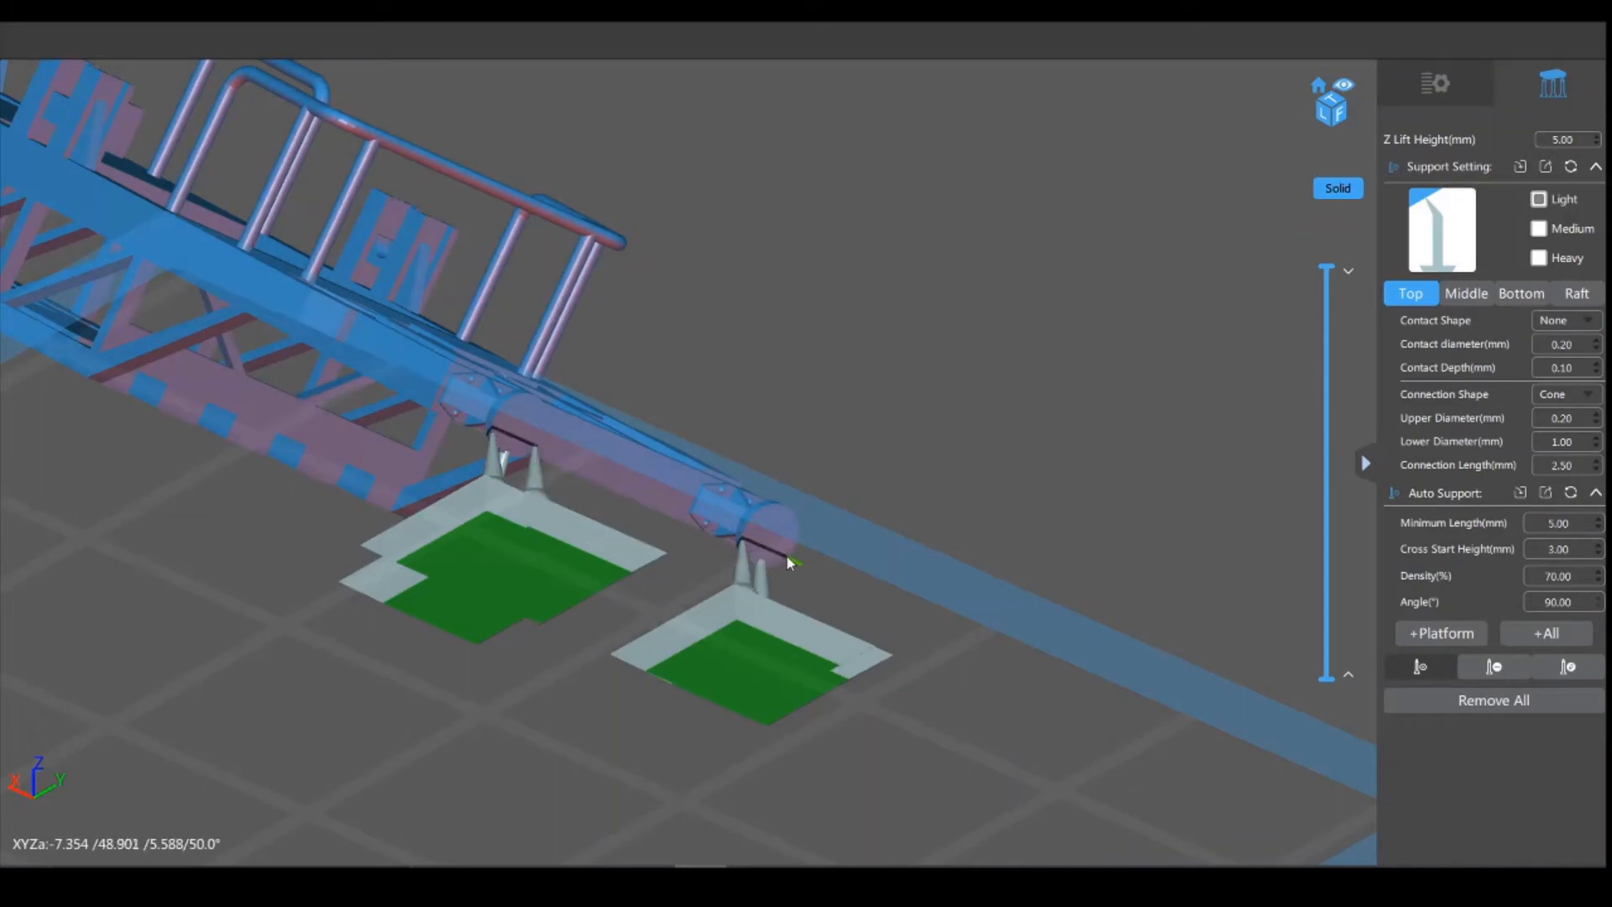
pyautogui.click(786, 554)
pyautogui.moveTo(942, 690); pyautogui.dragTo(971, 705)
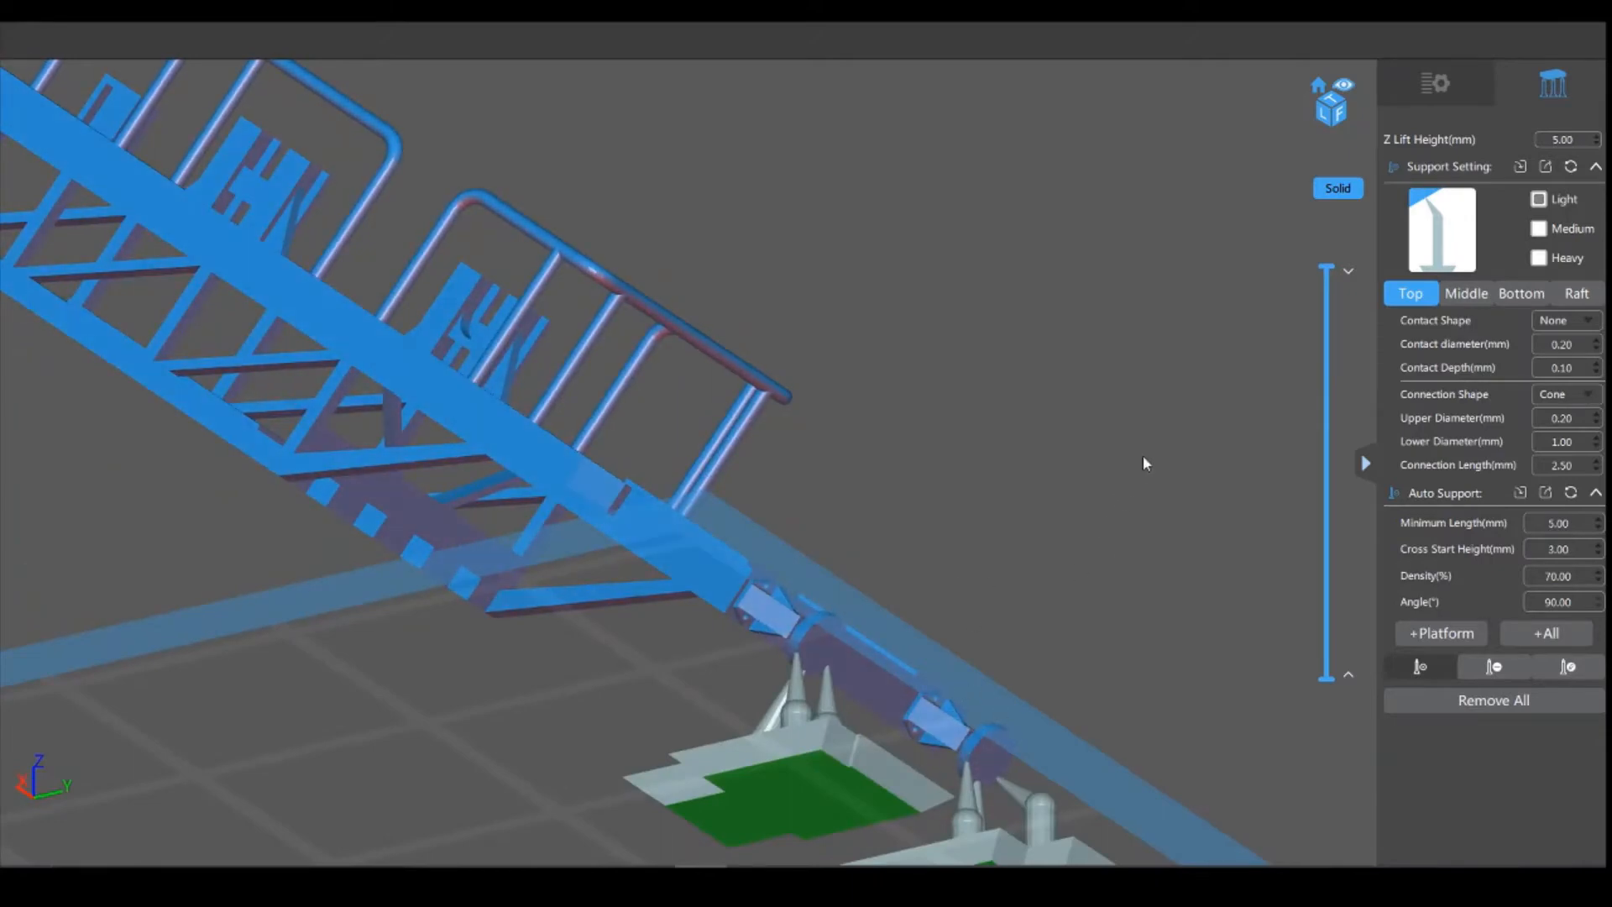
# Step: Place a row of five Medium supports along the underside edge of the lower end beam between the buffers
pyautogui.scroll(-3, 1142, 455)
pyautogui.scroll(3, 1119, 445)
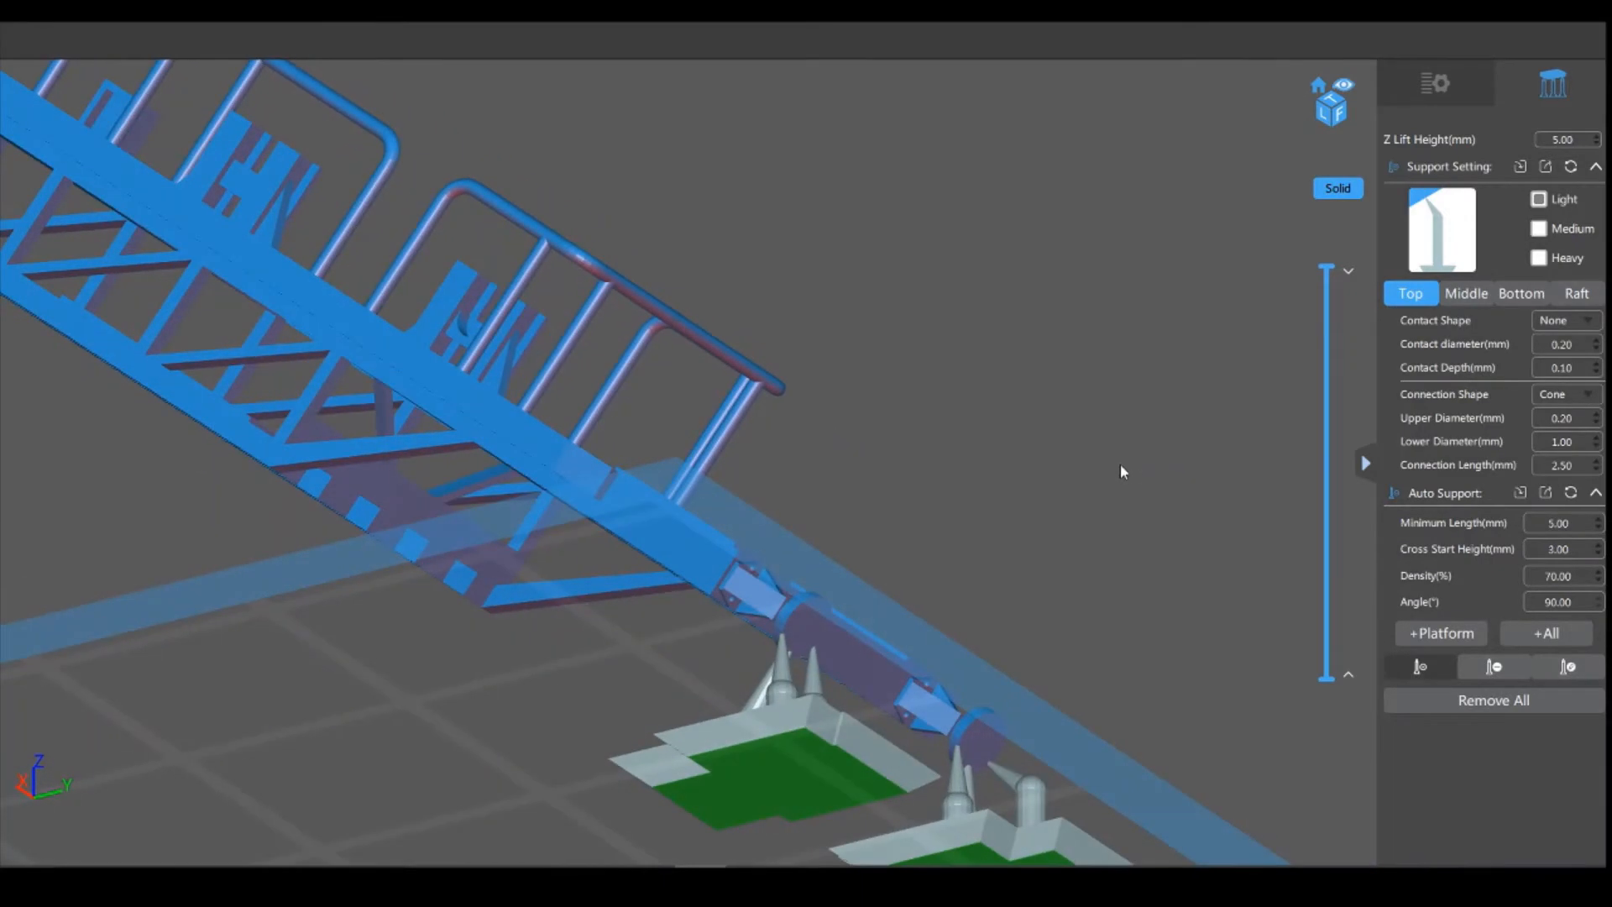
pyautogui.moveTo(1350, 269)
pyautogui.click(1540, 229)
pyautogui.moveTo(1012, 458); pyautogui.dragTo(962, 577, button='right')
pyautogui.scroll(3, 850, 763)
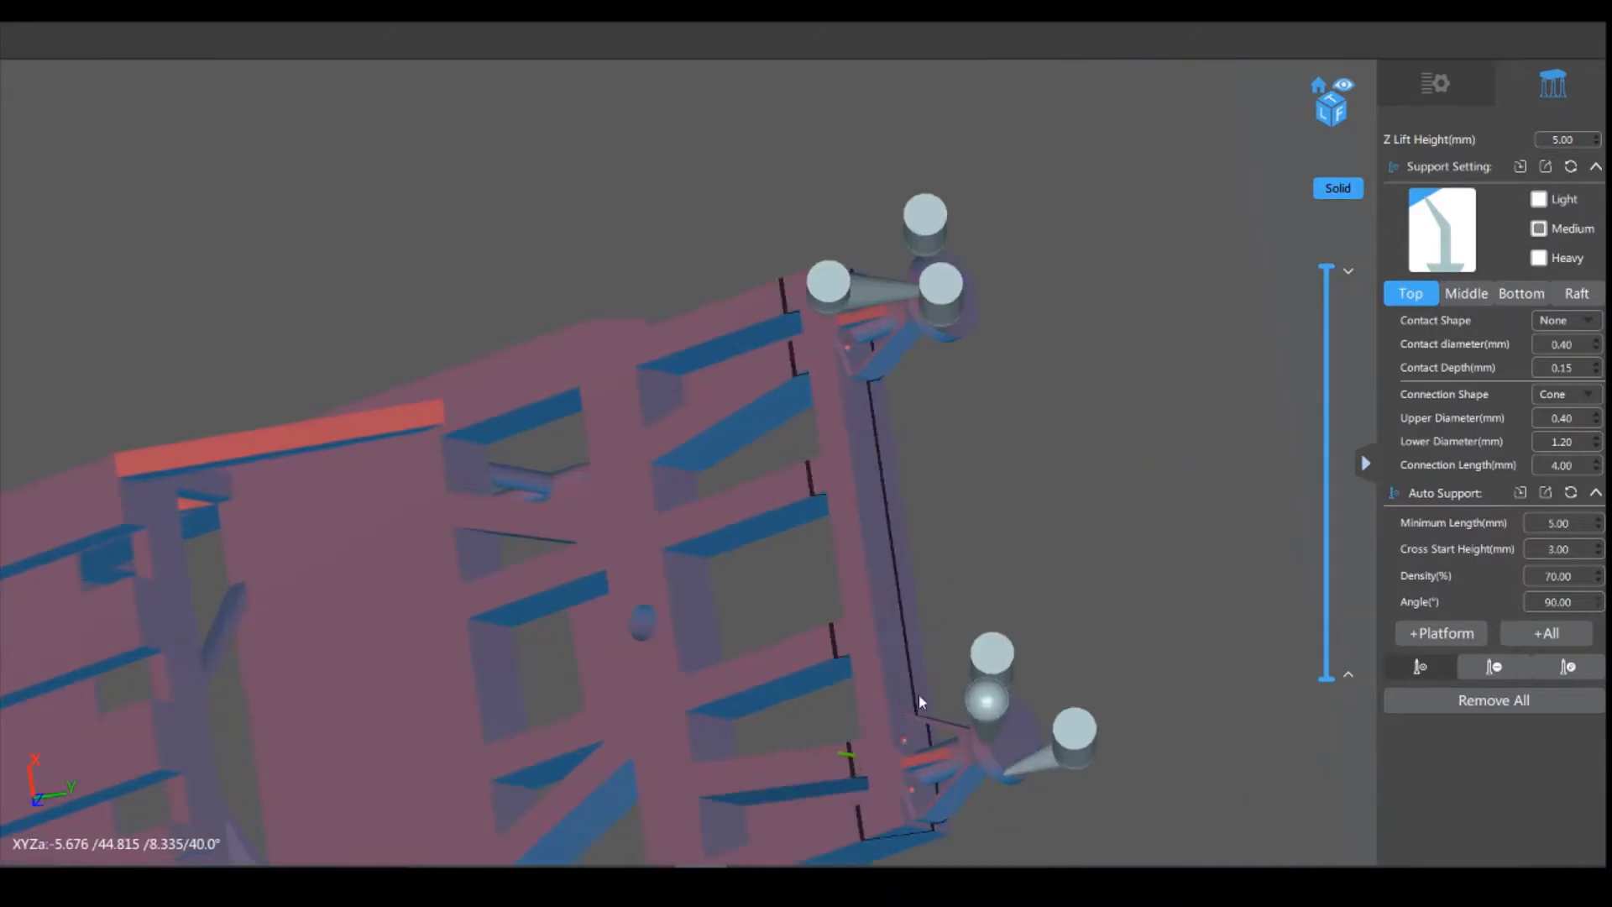
pyautogui.moveTo(1053, 446); pyautogui.dragTo(1045, 272, button='middle')
pyautogui.click(890, 645)
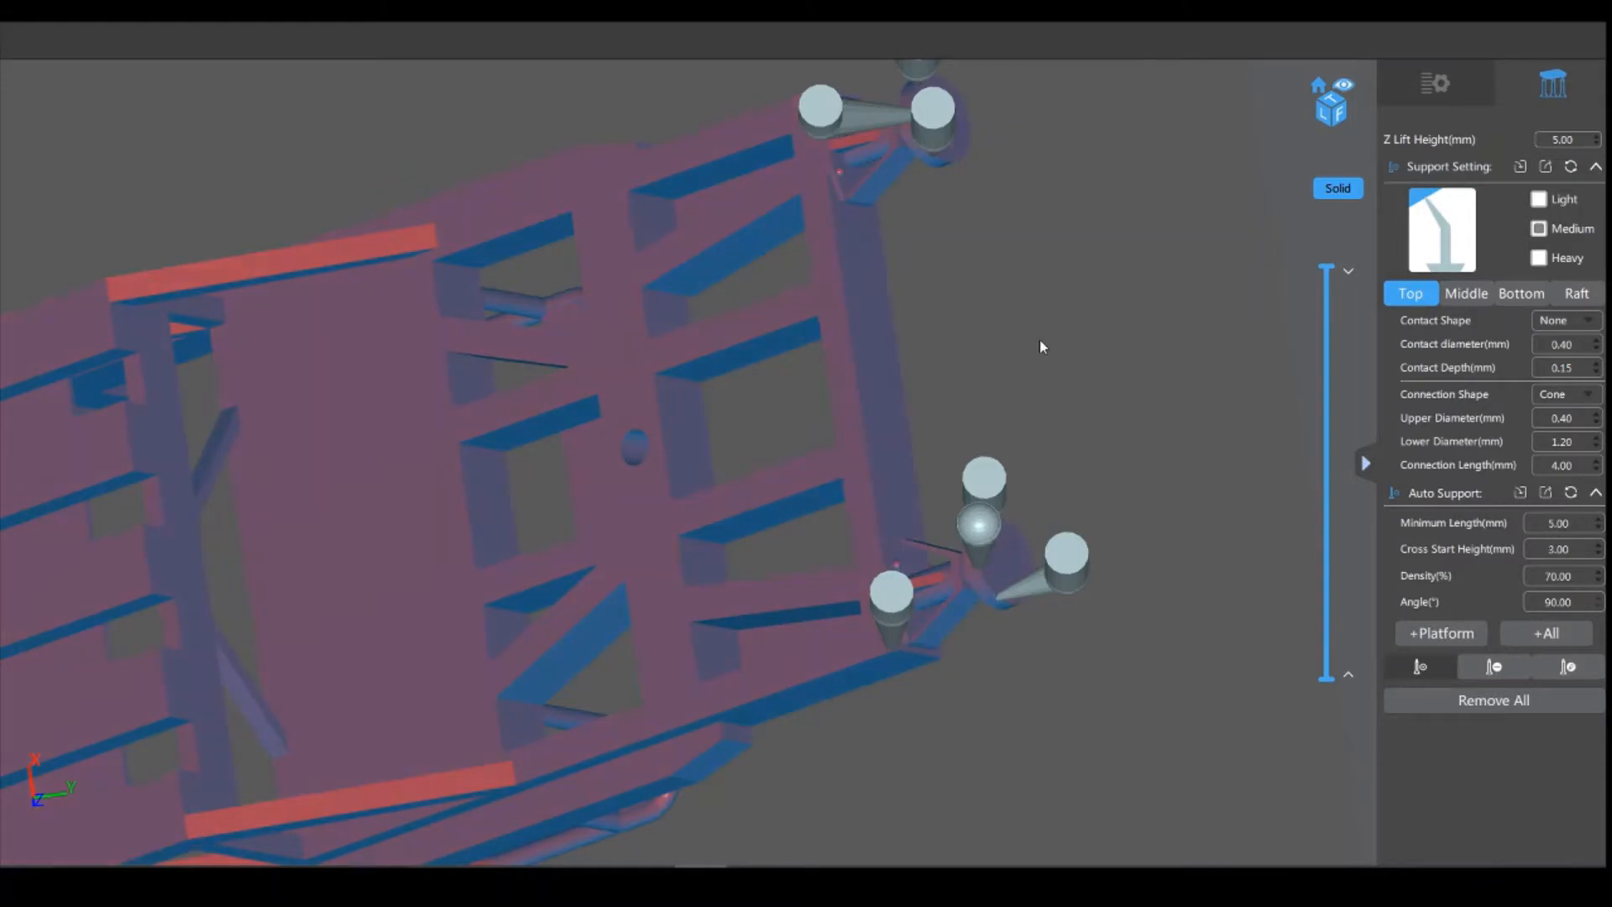
pyautogui.moveTo(1039, 339); pyautogui.dragTo(1048, 360, button='right')
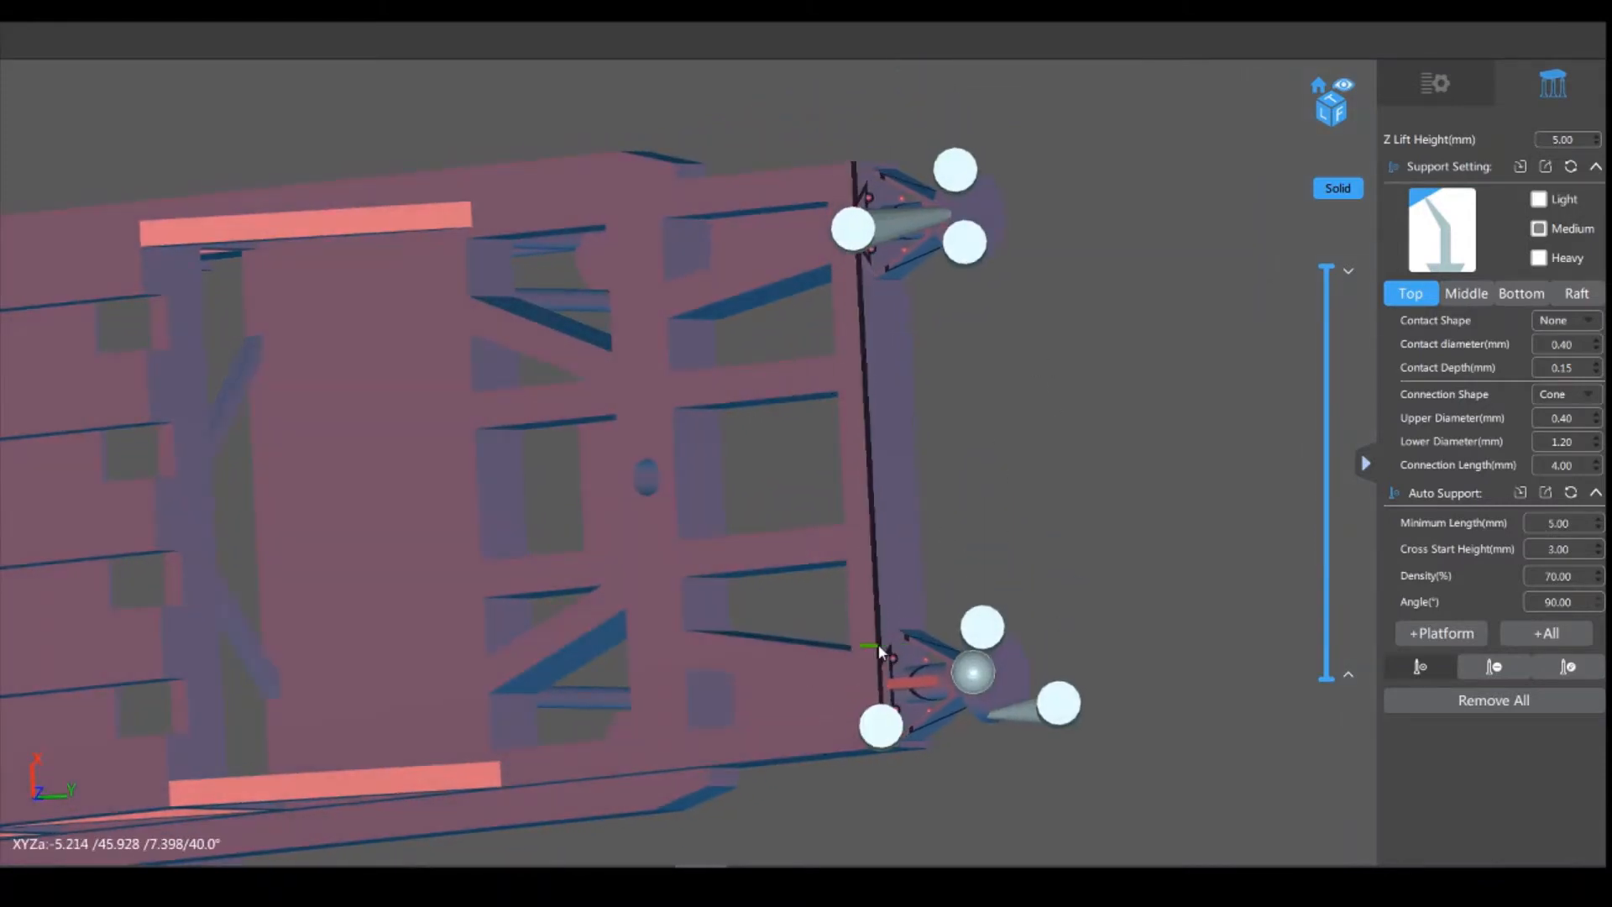
pyautogui.click(877, 639)
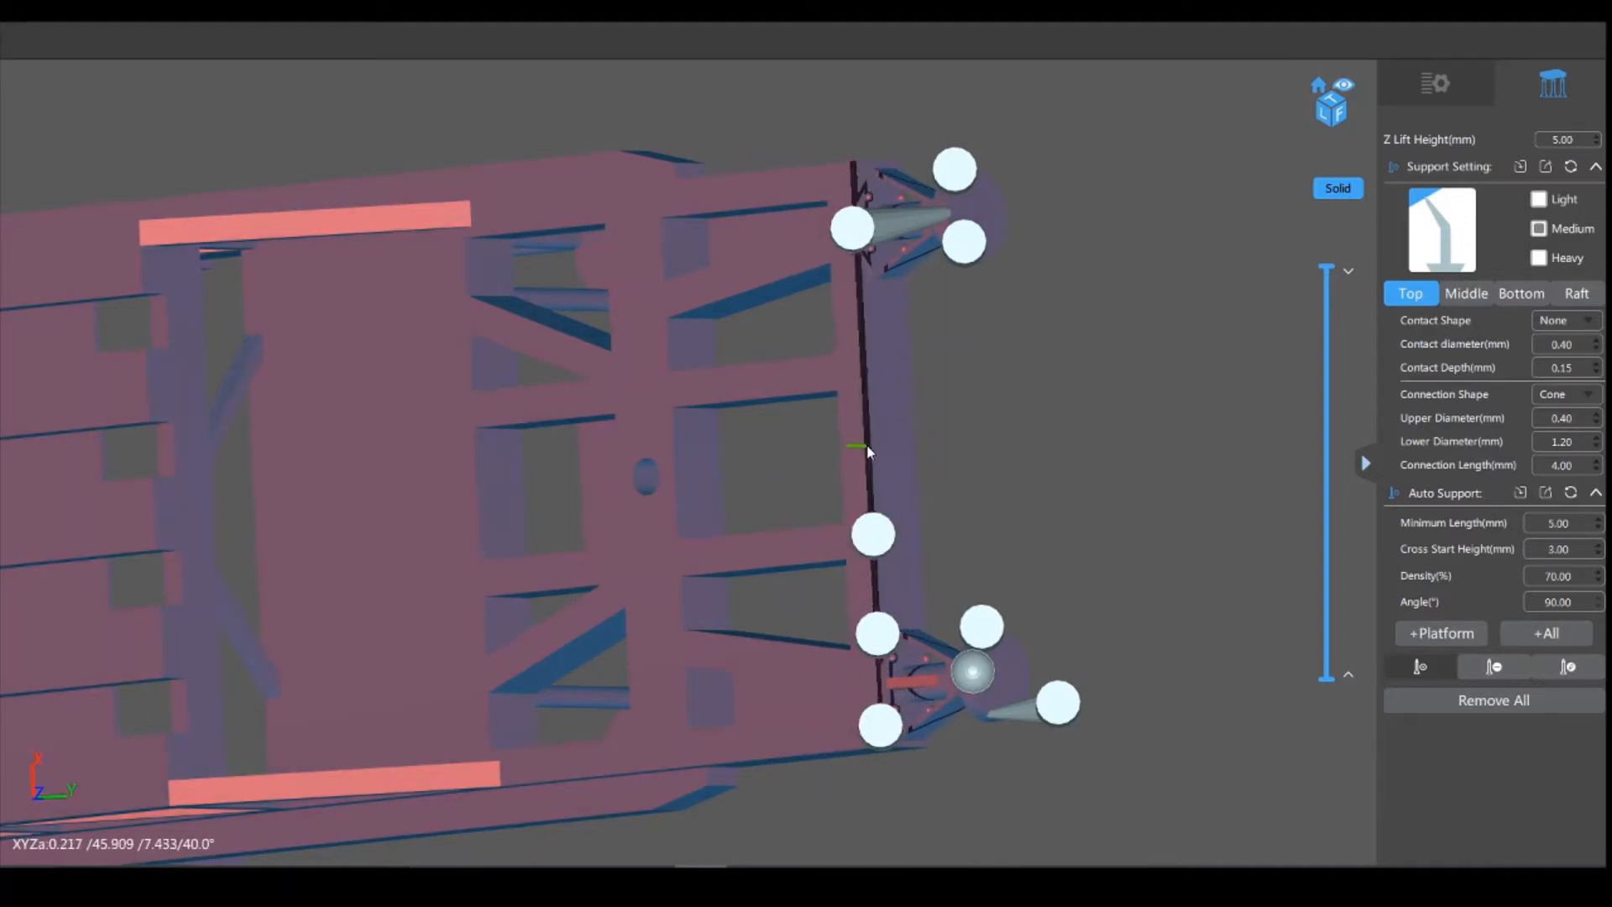
pyautogui.click(867, 438)
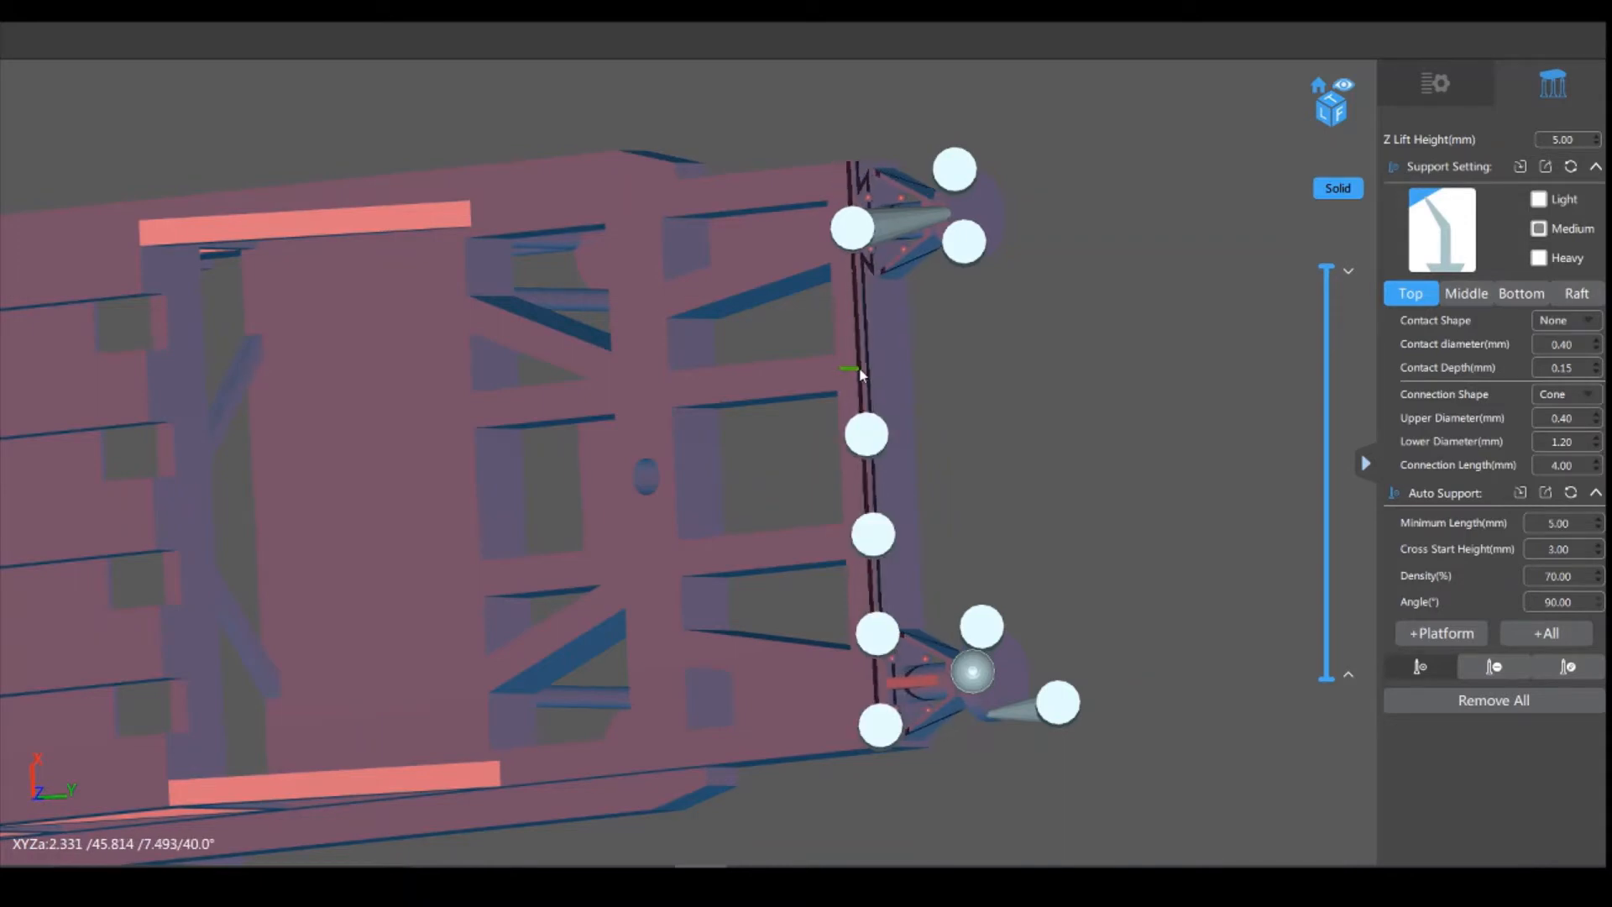
pyautogui.click(860, 366)
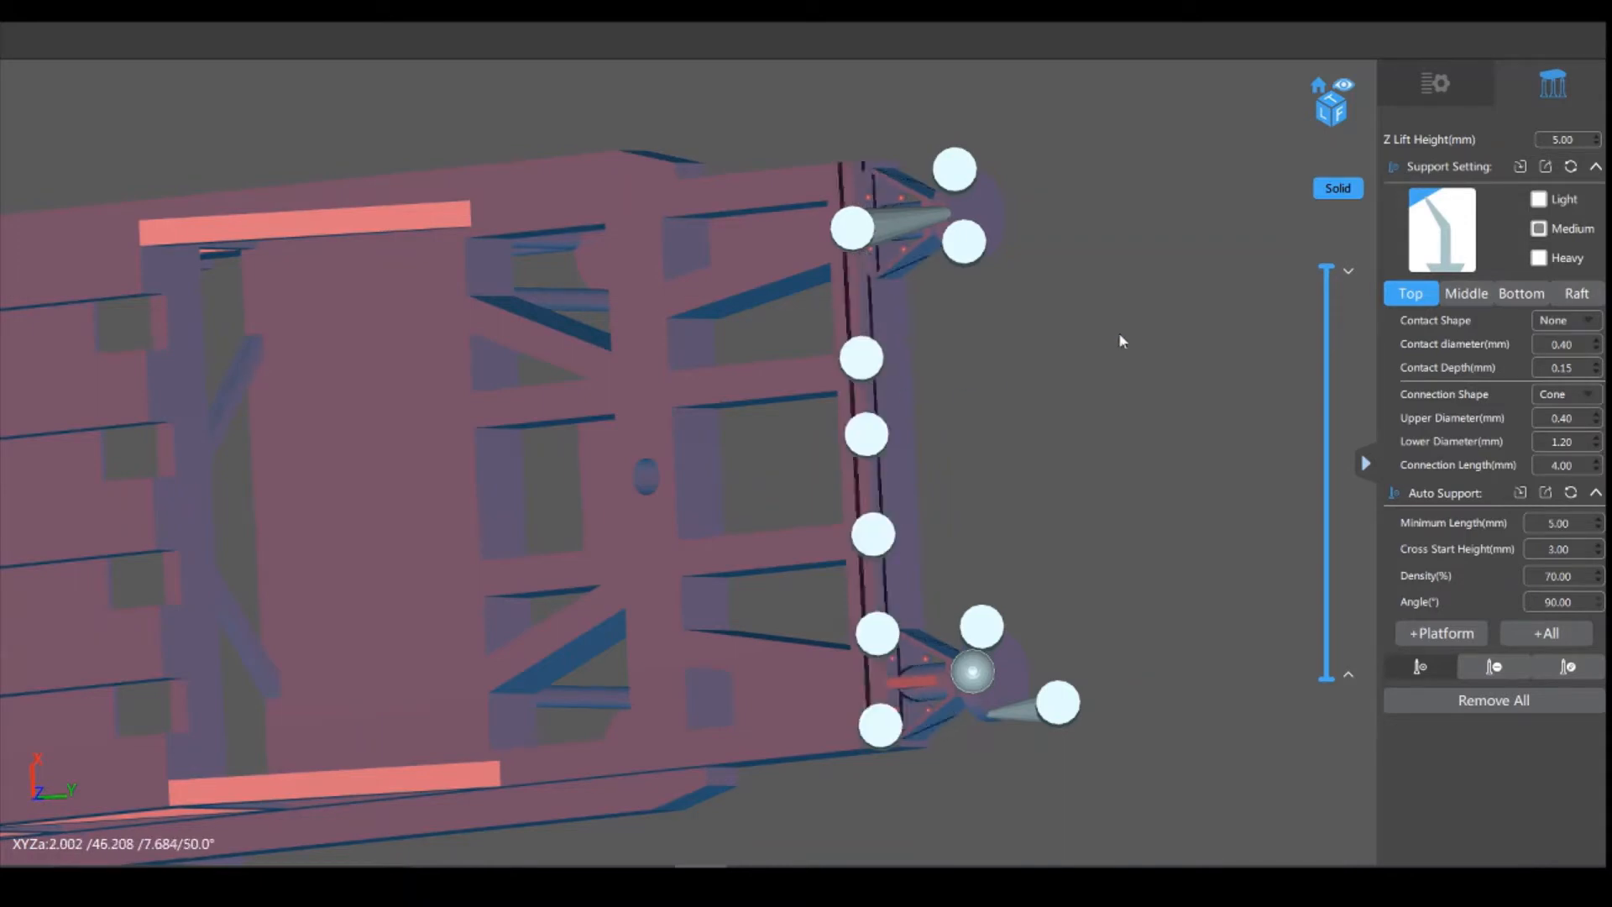
# Step: Add two more Medium supports along the lower end beam, one on each side of the existing support beside the buffer
pyautogui.moveTo(1118, 332); pyautogui.dragTo(1234, 381, button='right')
pyautogui.moveTo(899, 391); pyautogui.dragTo(963, 541, button='right')
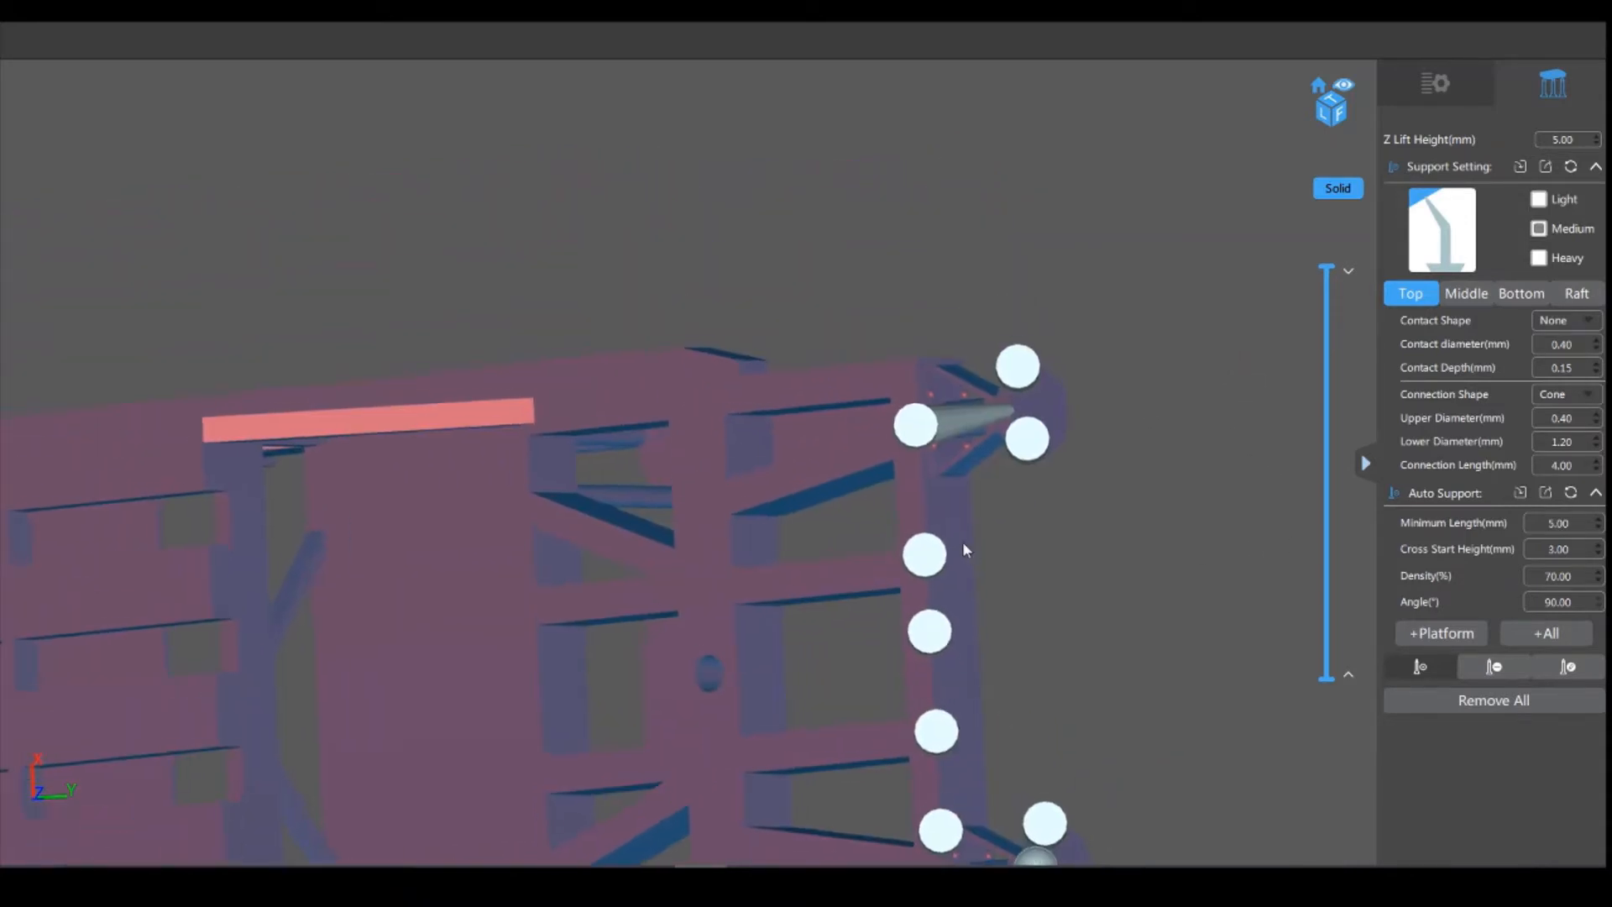
pyautogui.click(919, 462)
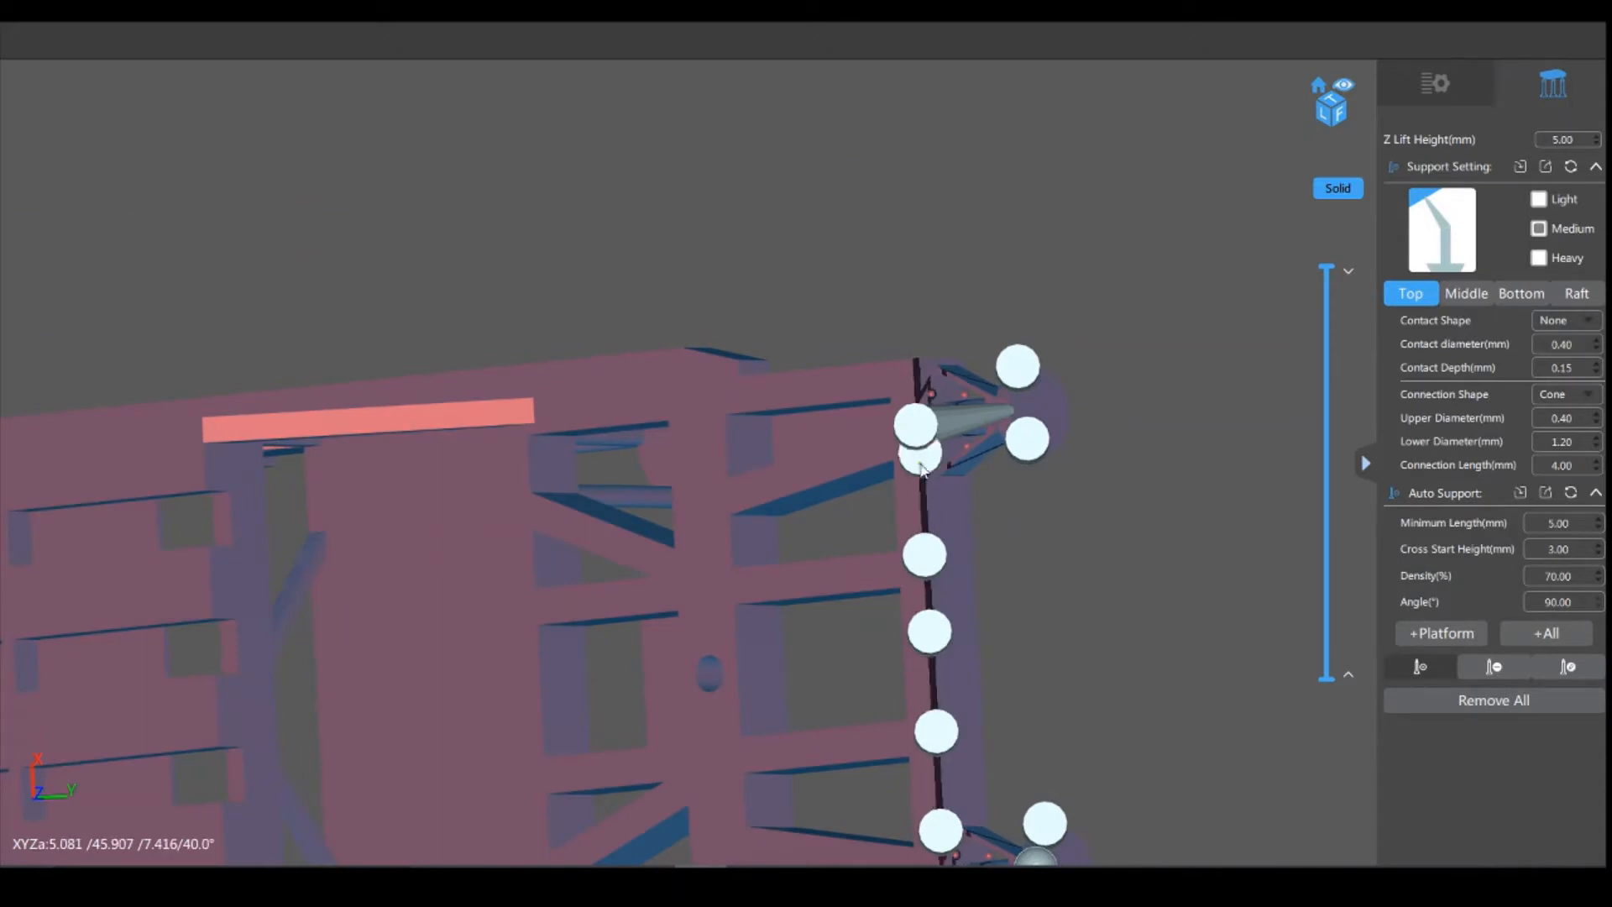
pyautogui.click(916, 373)
# Step: Place four Medium supports up the underside of the side rail, from the lower end beam to the start of the recessed section
pyautogui.moveTo(1194, 602); pyautogui.dragTo(1106, 534)
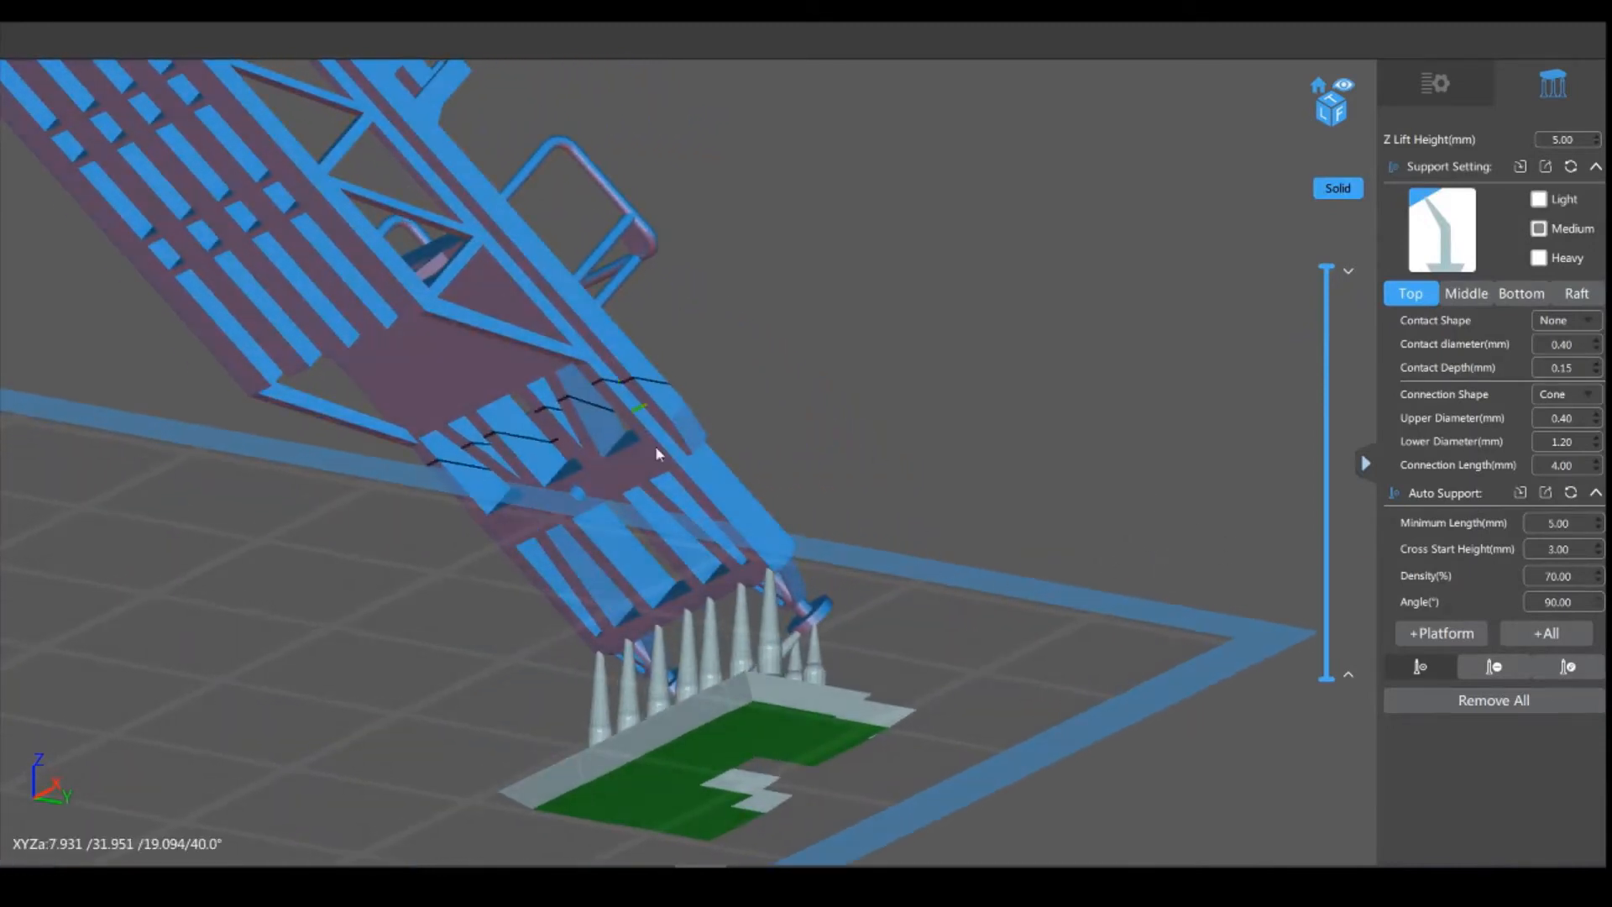
pyautogui.click(739, 542)
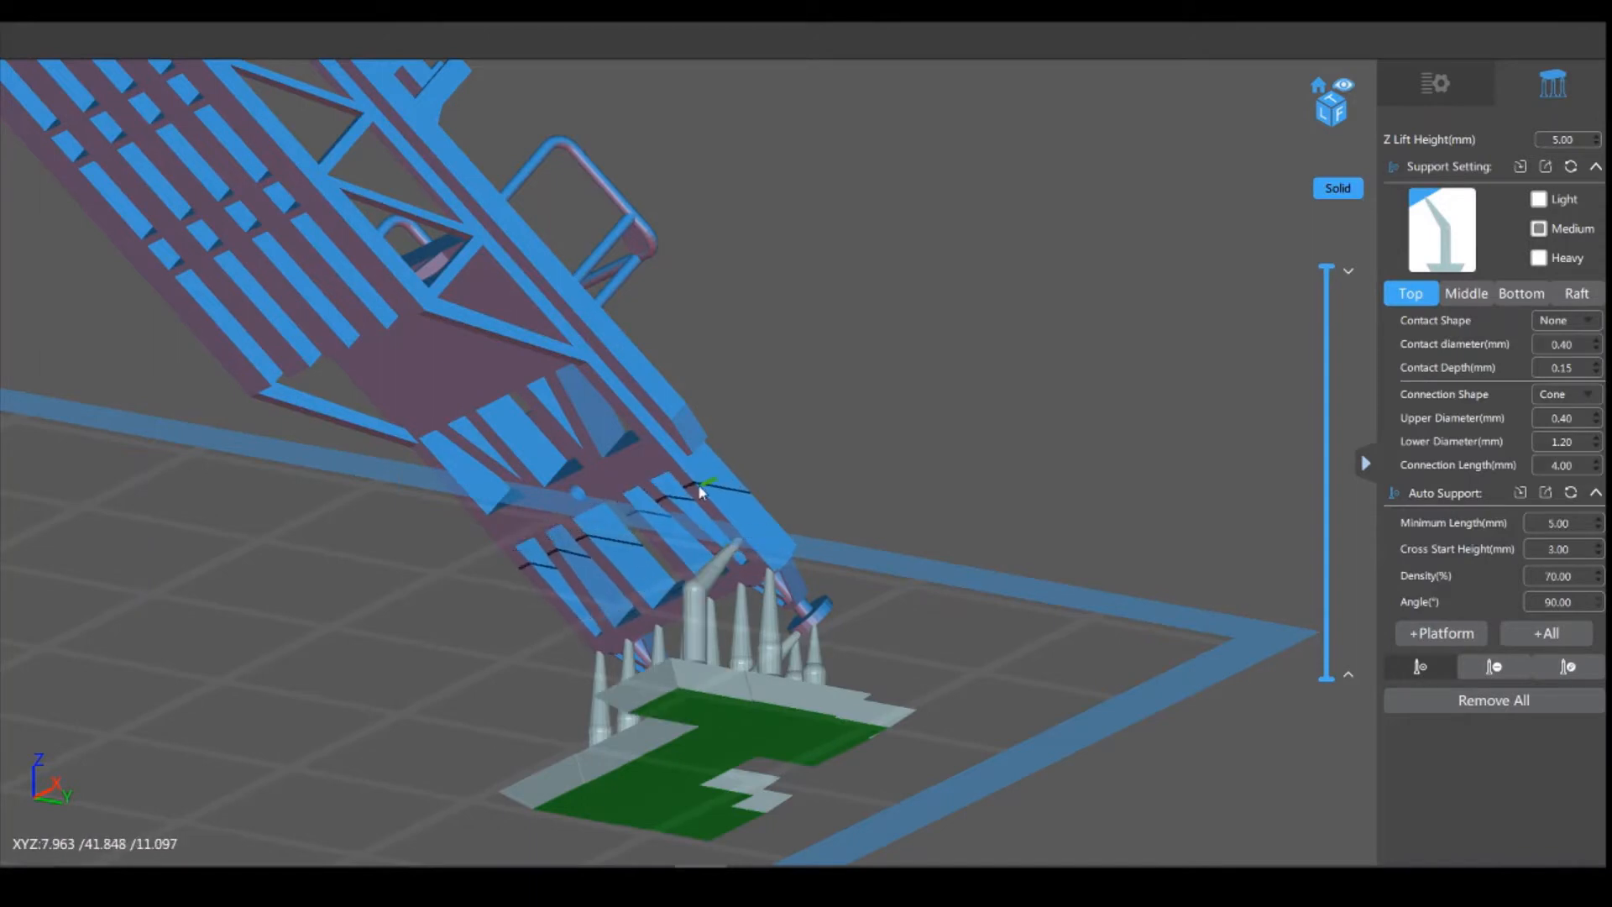
pyautogui.click(693, 484)
pyautogui.click(640, 430)
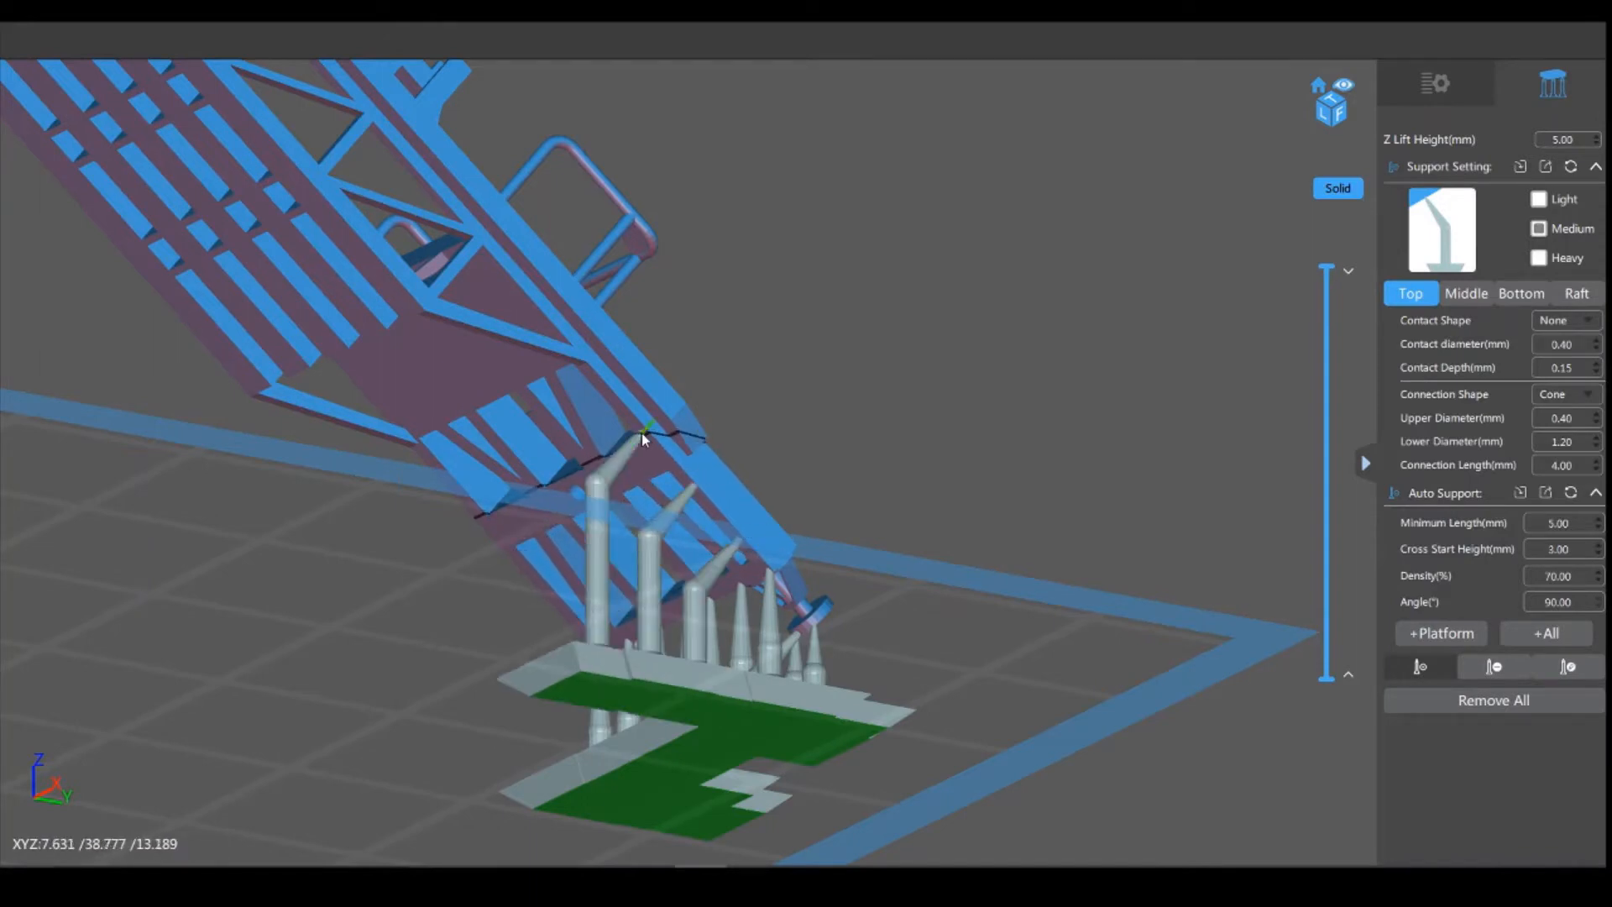
pyautogui.click(599, 380)
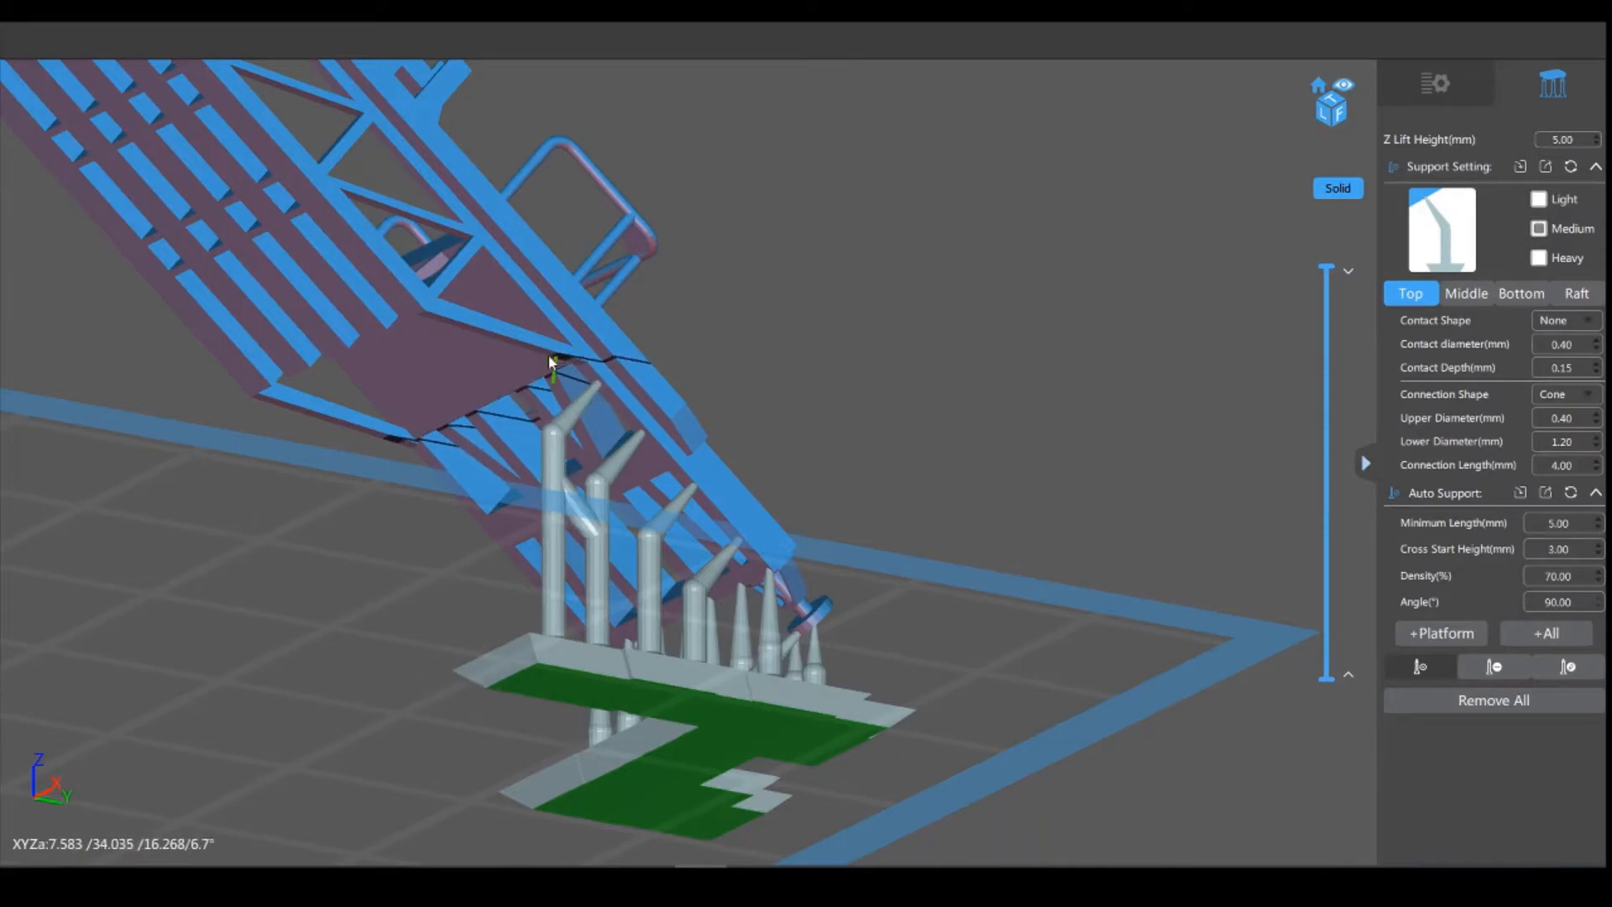
# Step: Try a fifth Medium support at the lower edge of the recessed section, and remove it
pyautogui.click(551, 363)
pyautogui.scroll(3, 866, 263)
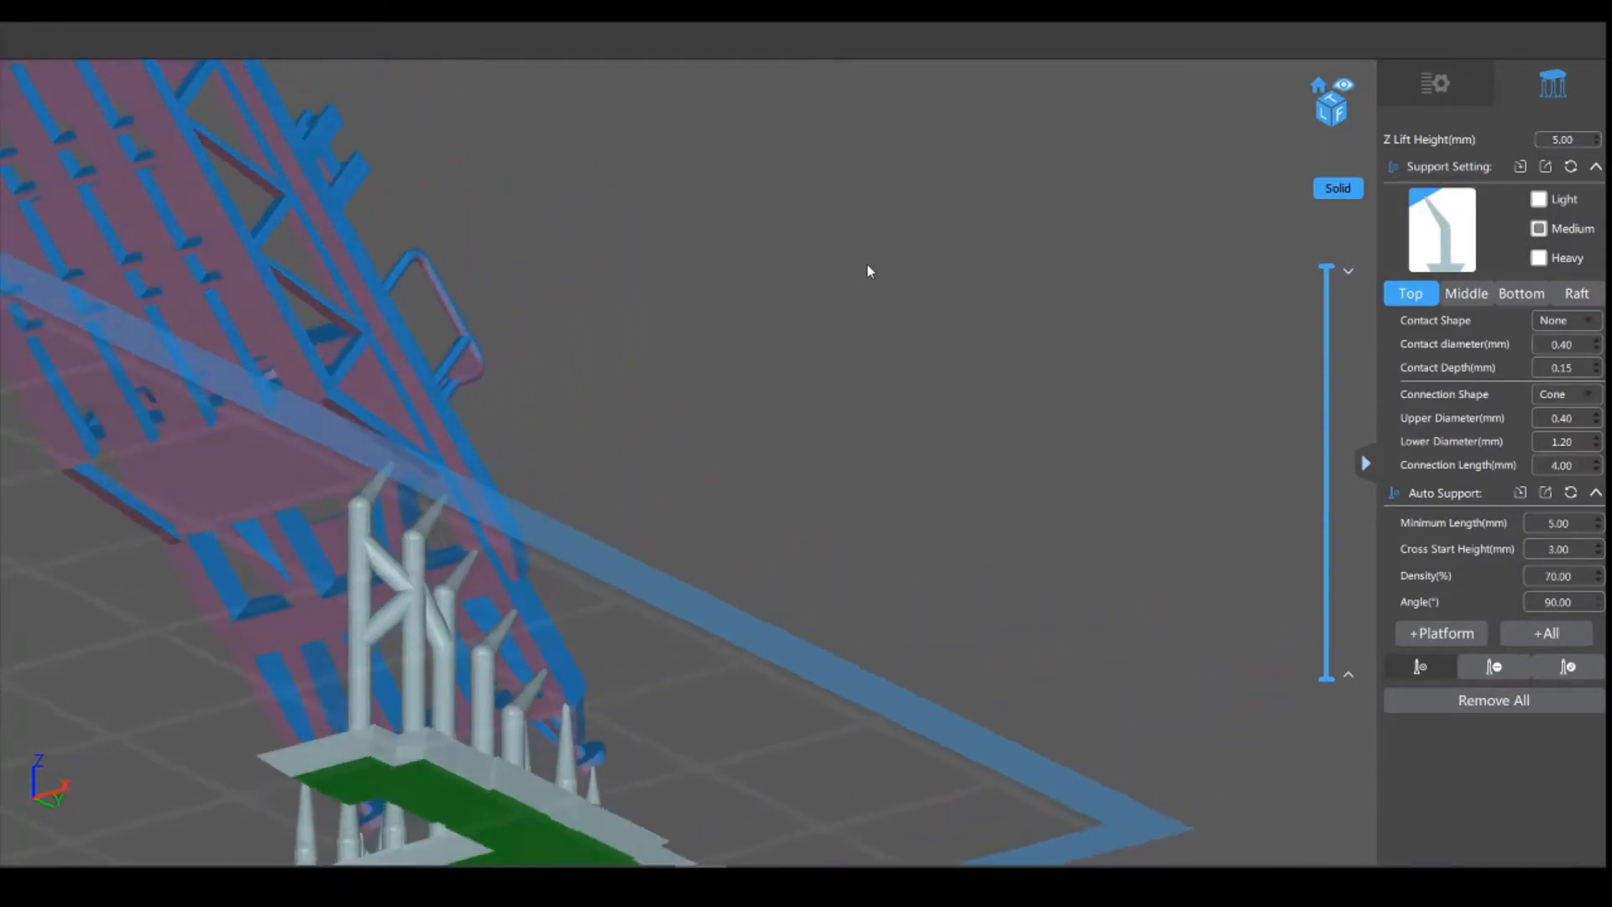
pyautogui.scroll(2, 873, 267)
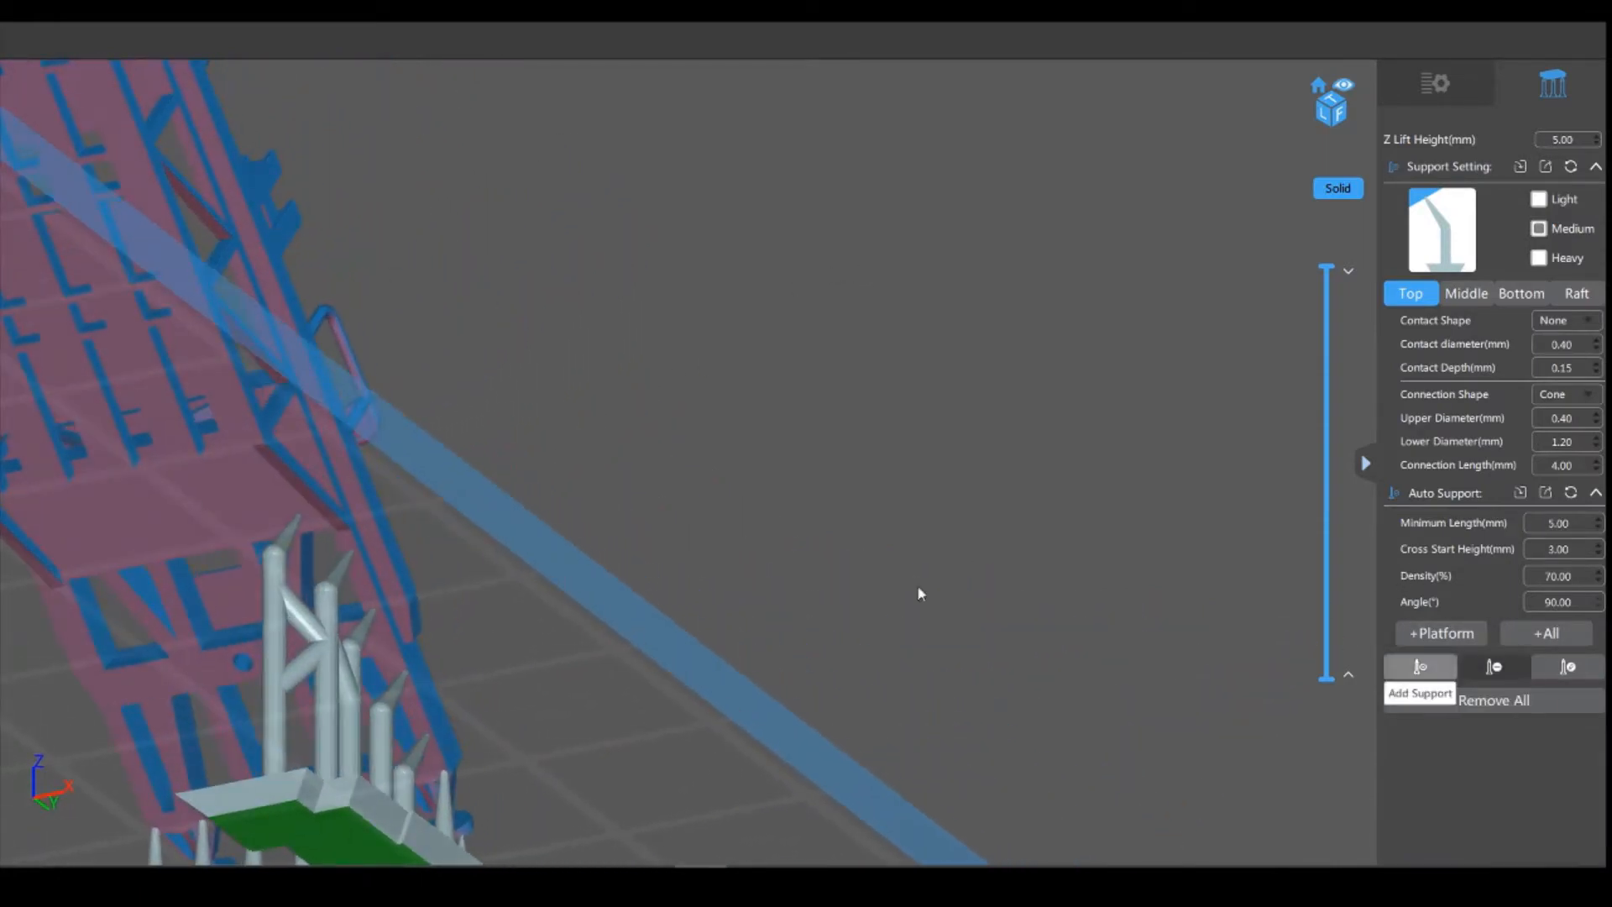
pyautogui.click(277, 552)
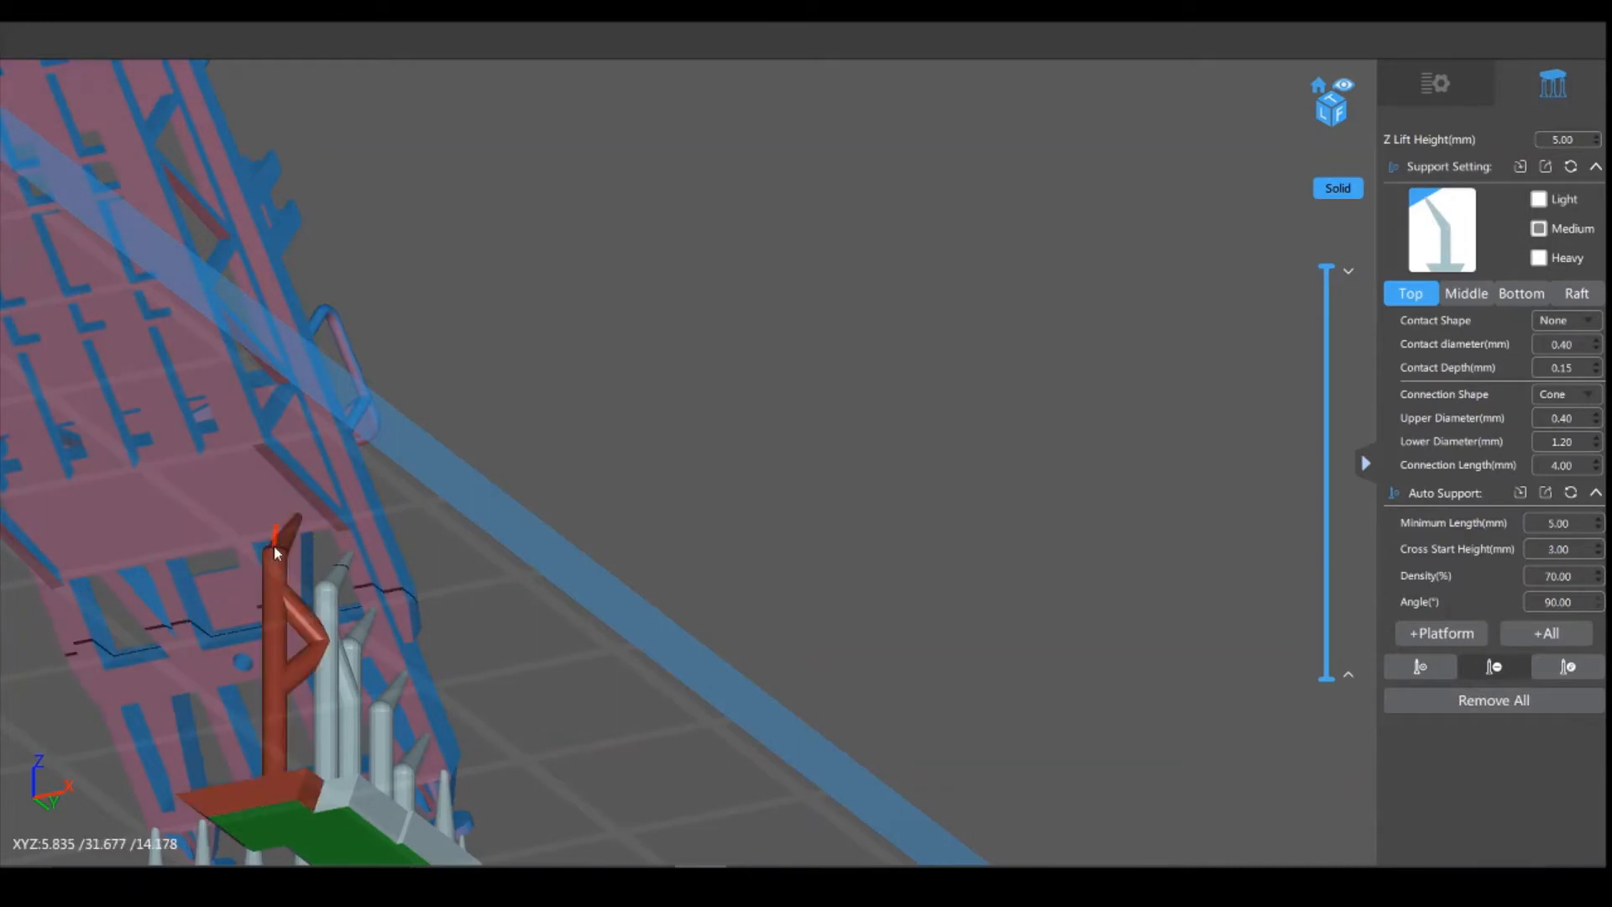
pyautogui.click(1494, 667)
pyautogui.moveTo(907, 457); pyautogui.dragTo(964, 417, button='right')
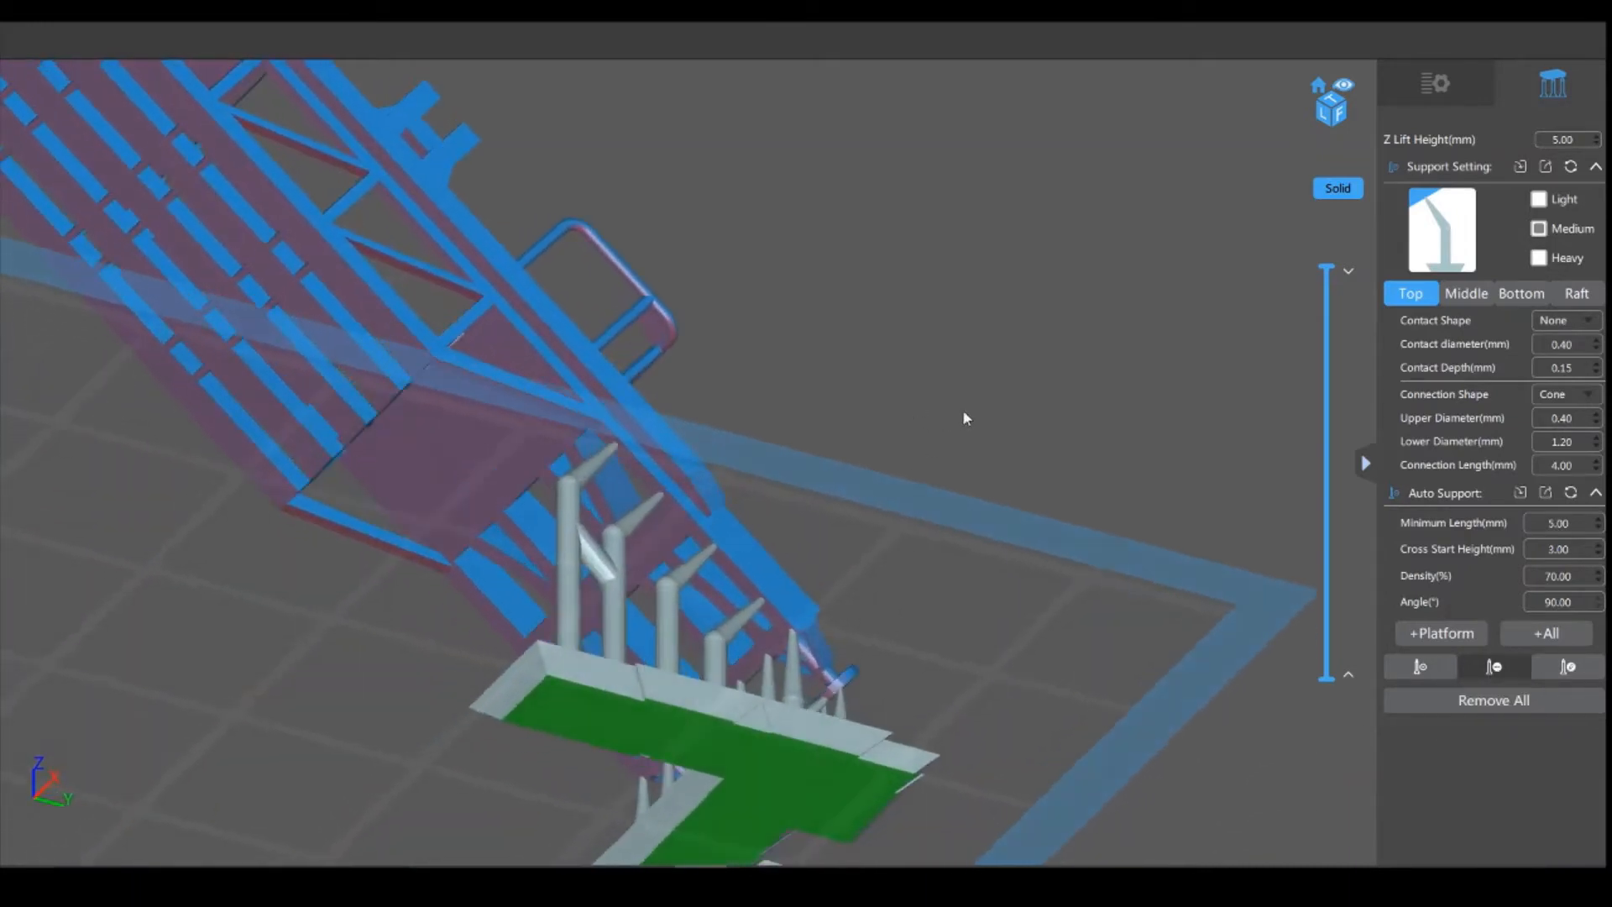
# Step: Add three Medium supports along the side bar of the recessed section near the model's lower end
pyautogui.click(1417, 664)
pyautogui.moveTo(552, 406); pyautogui.dragTo(620, 348, button='right')
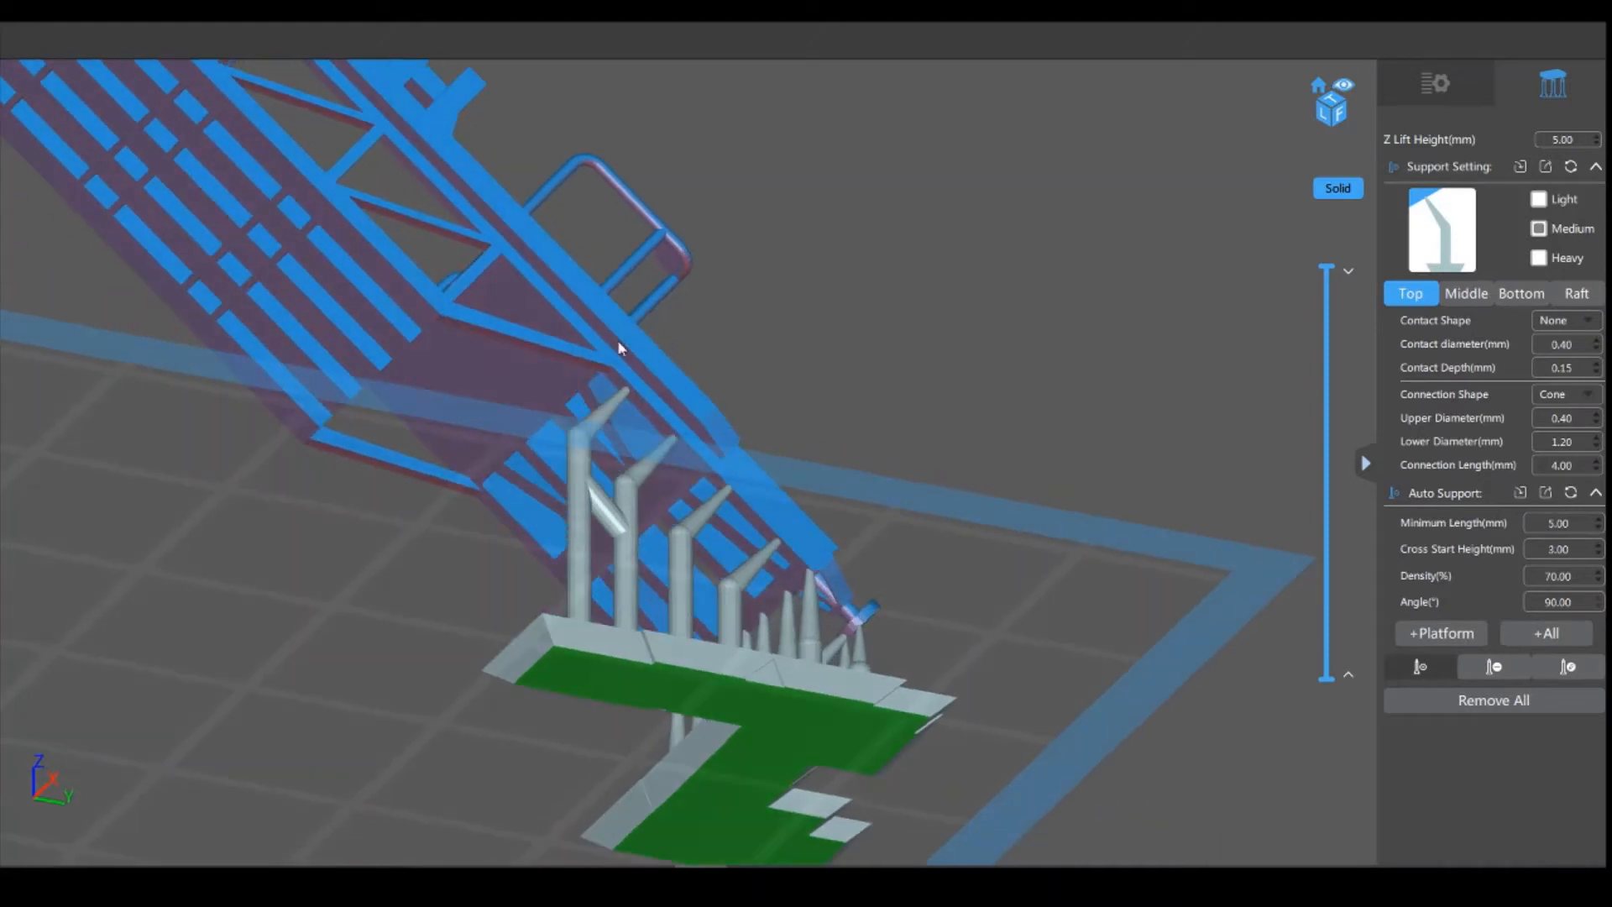
pyautogui.click(562, 355)
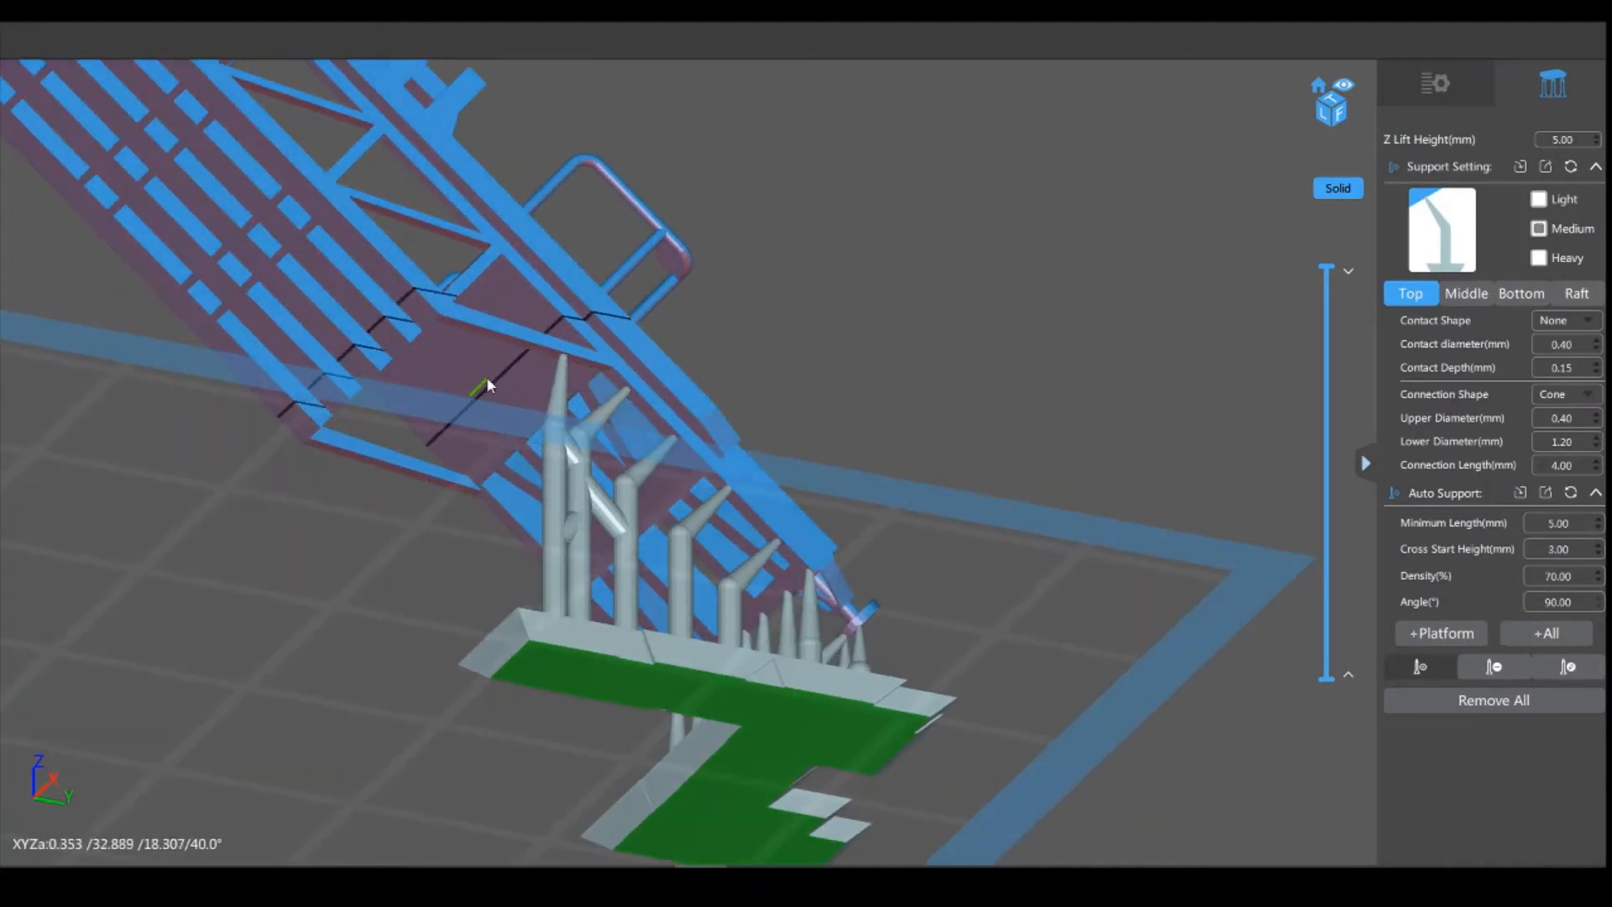
pyautogui.click(503, 338)
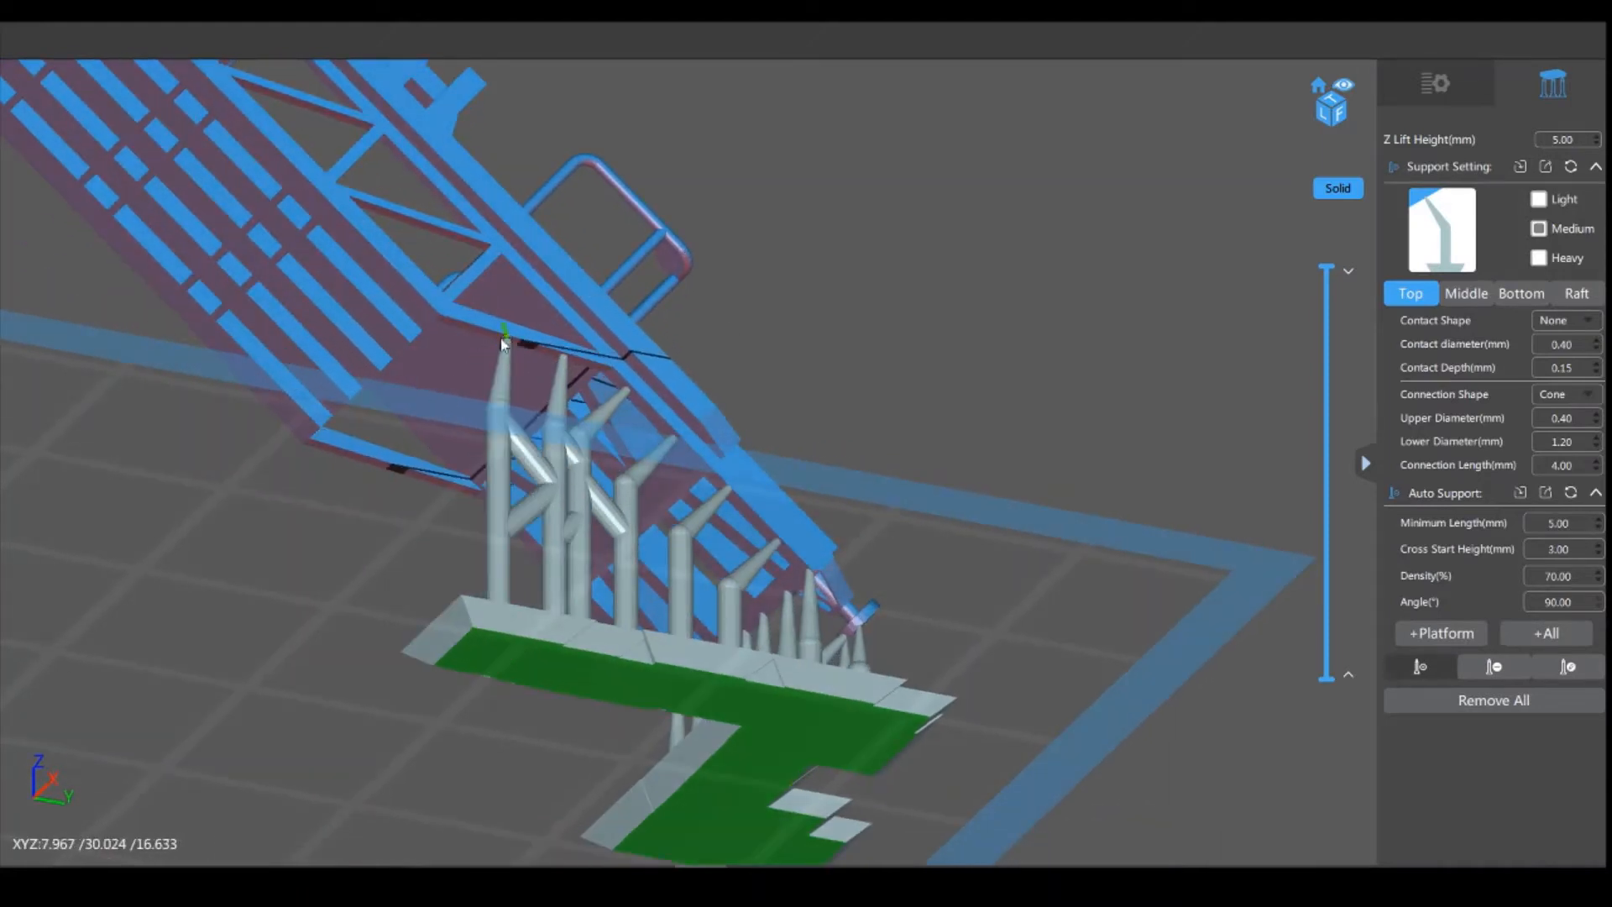
pyautogui.click(439, 319)
# Step: Place five evenly spaced Medium supports up the same side rail, starting just above the lower recessed section
pyautogui.moveTo(978, 292); pyautogui.dragTo(914, 281, button='right')
pyautogui.moveTo(914, 280); pyautogui.dragTo(1082, 267, button='middle')
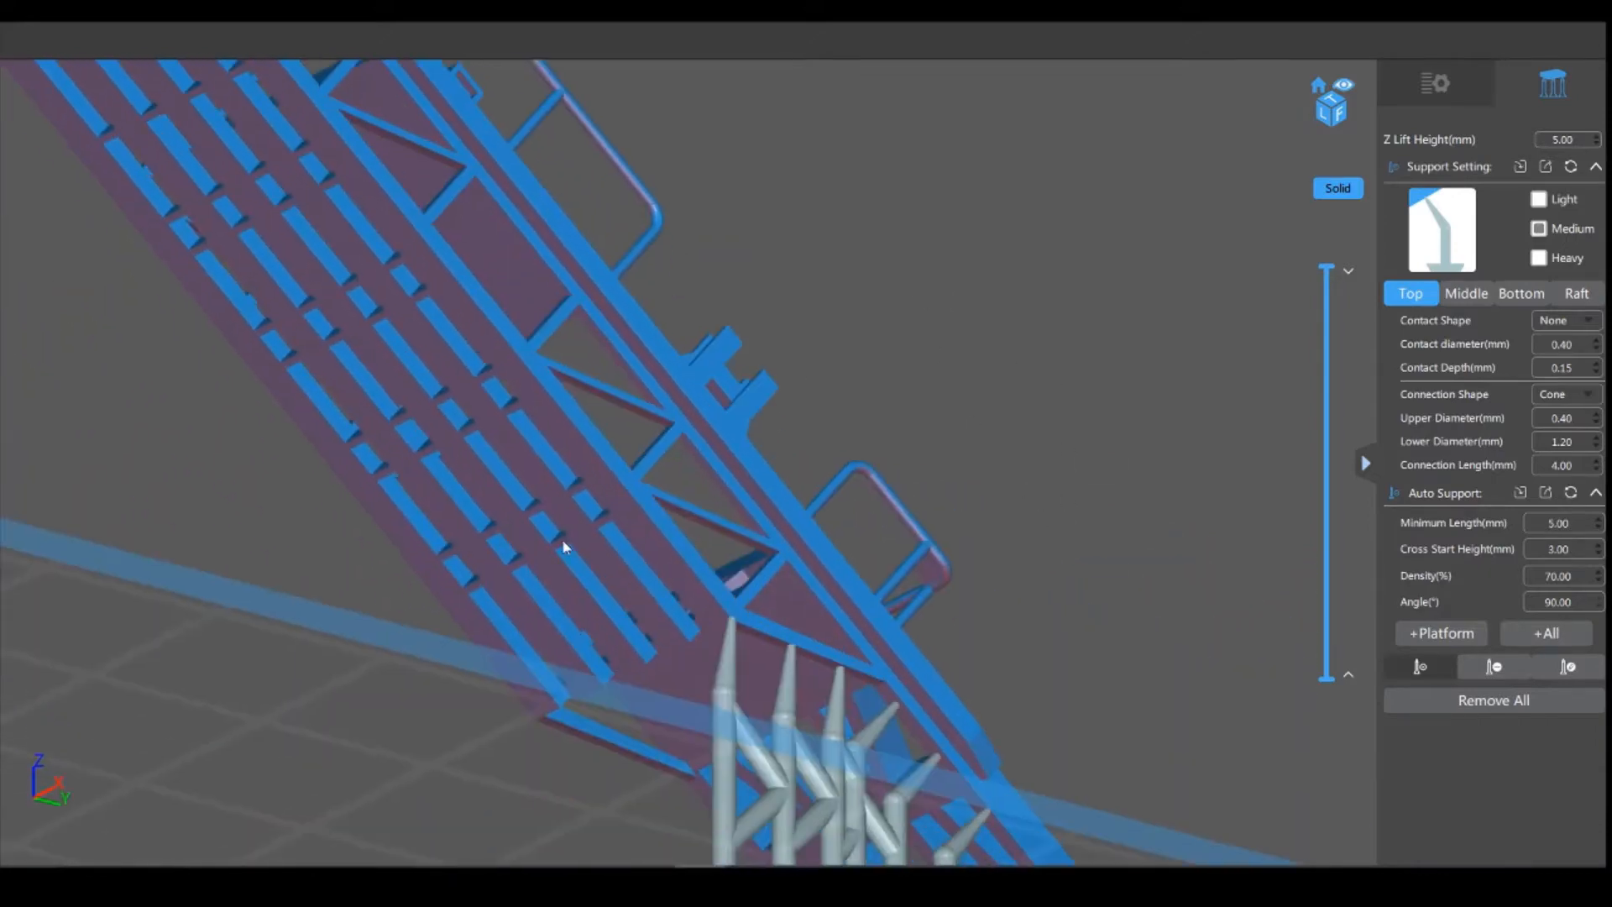
pyautogui.click(675, 552)
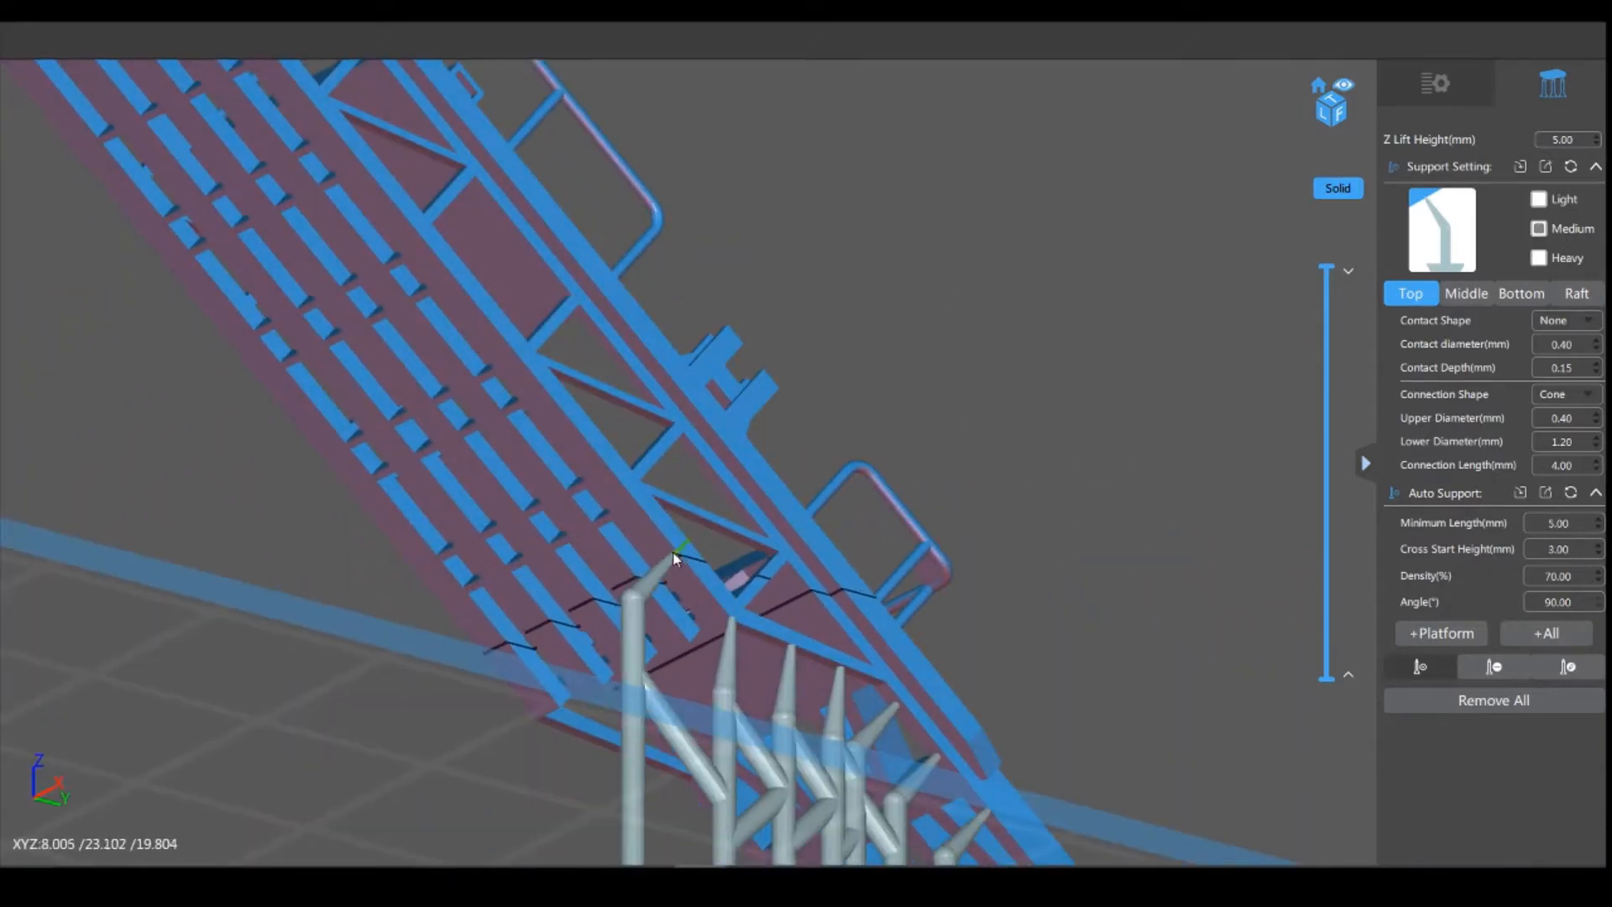
pyautogui.click(611, 478)
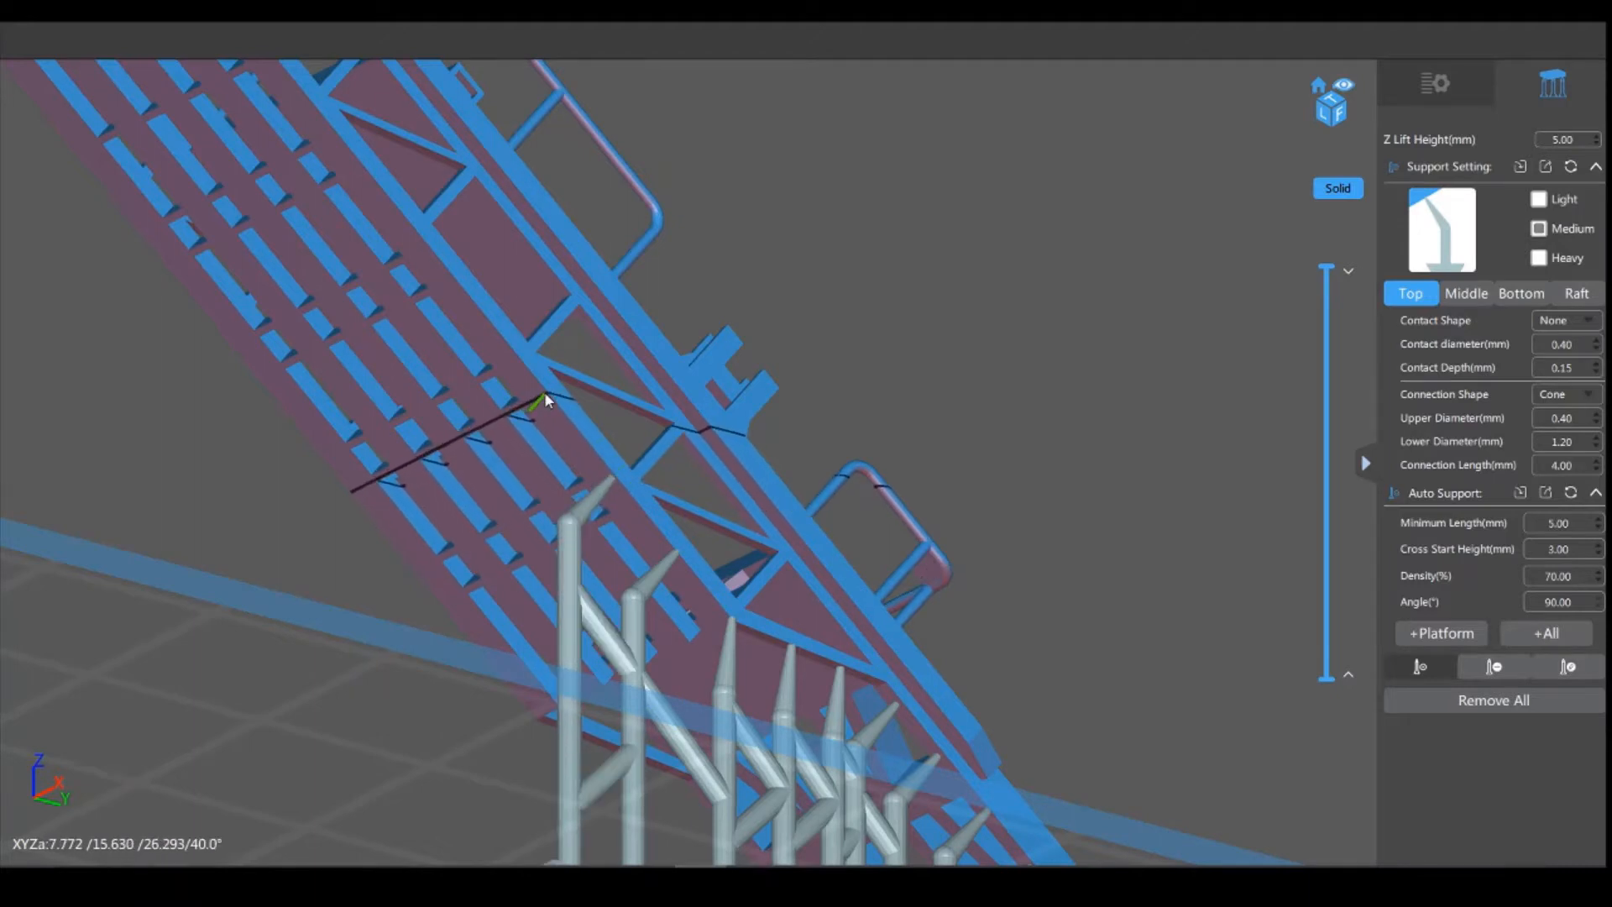
pyautogui.click(544, 392)
pyautogui.moveTo(828, 233); pyautogui.dragTo(989, 356, button='middle')
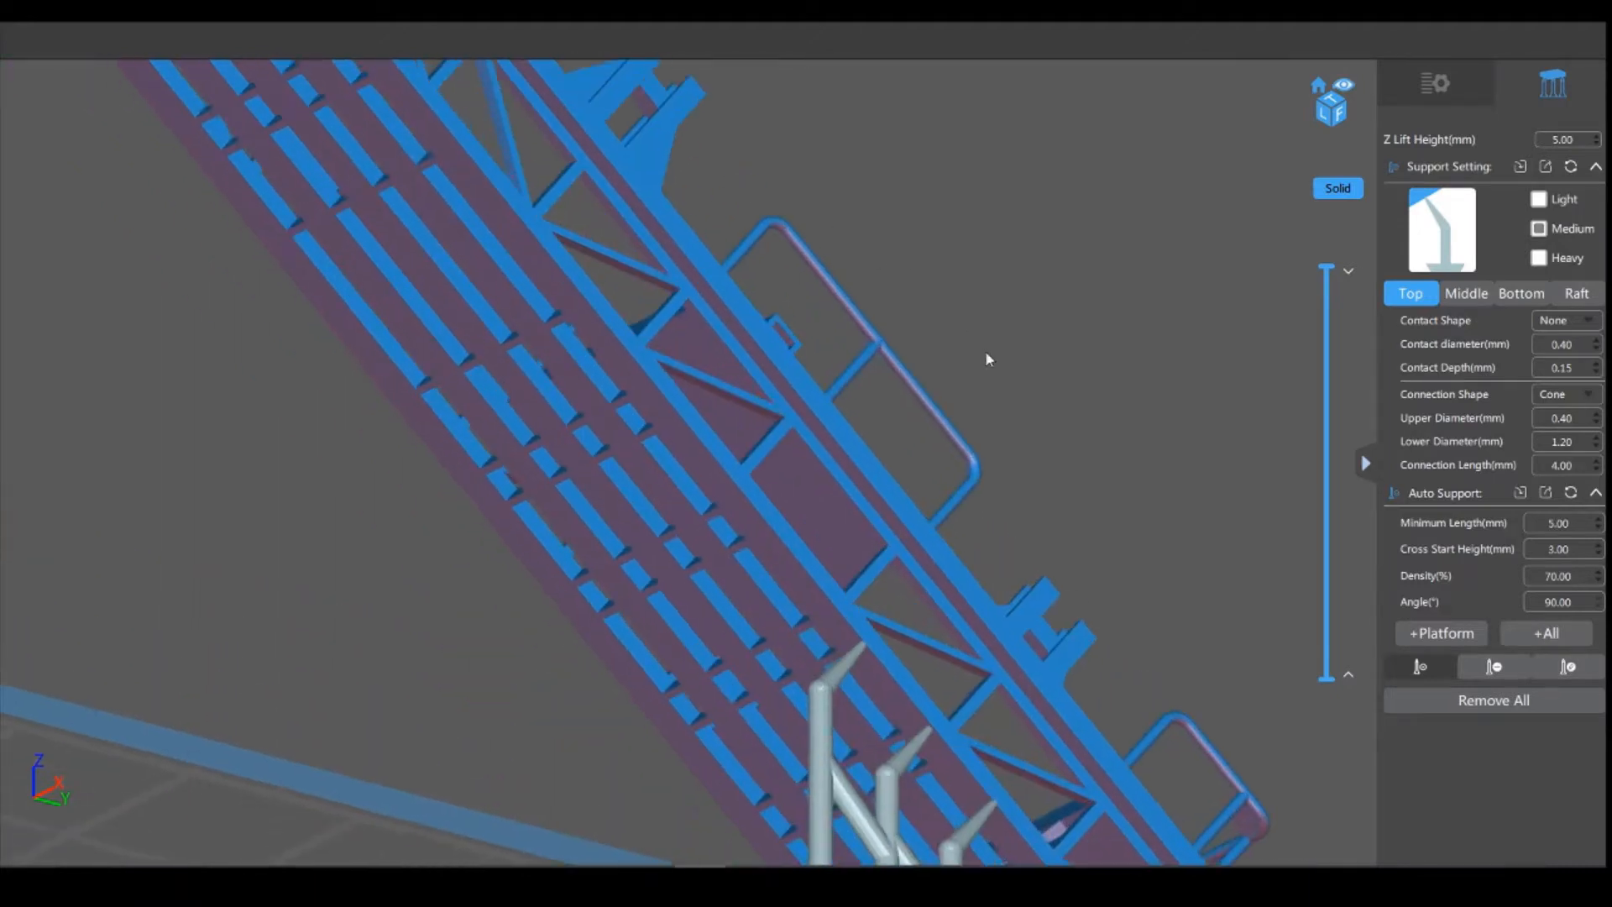
pyautogui.click(786, 559)
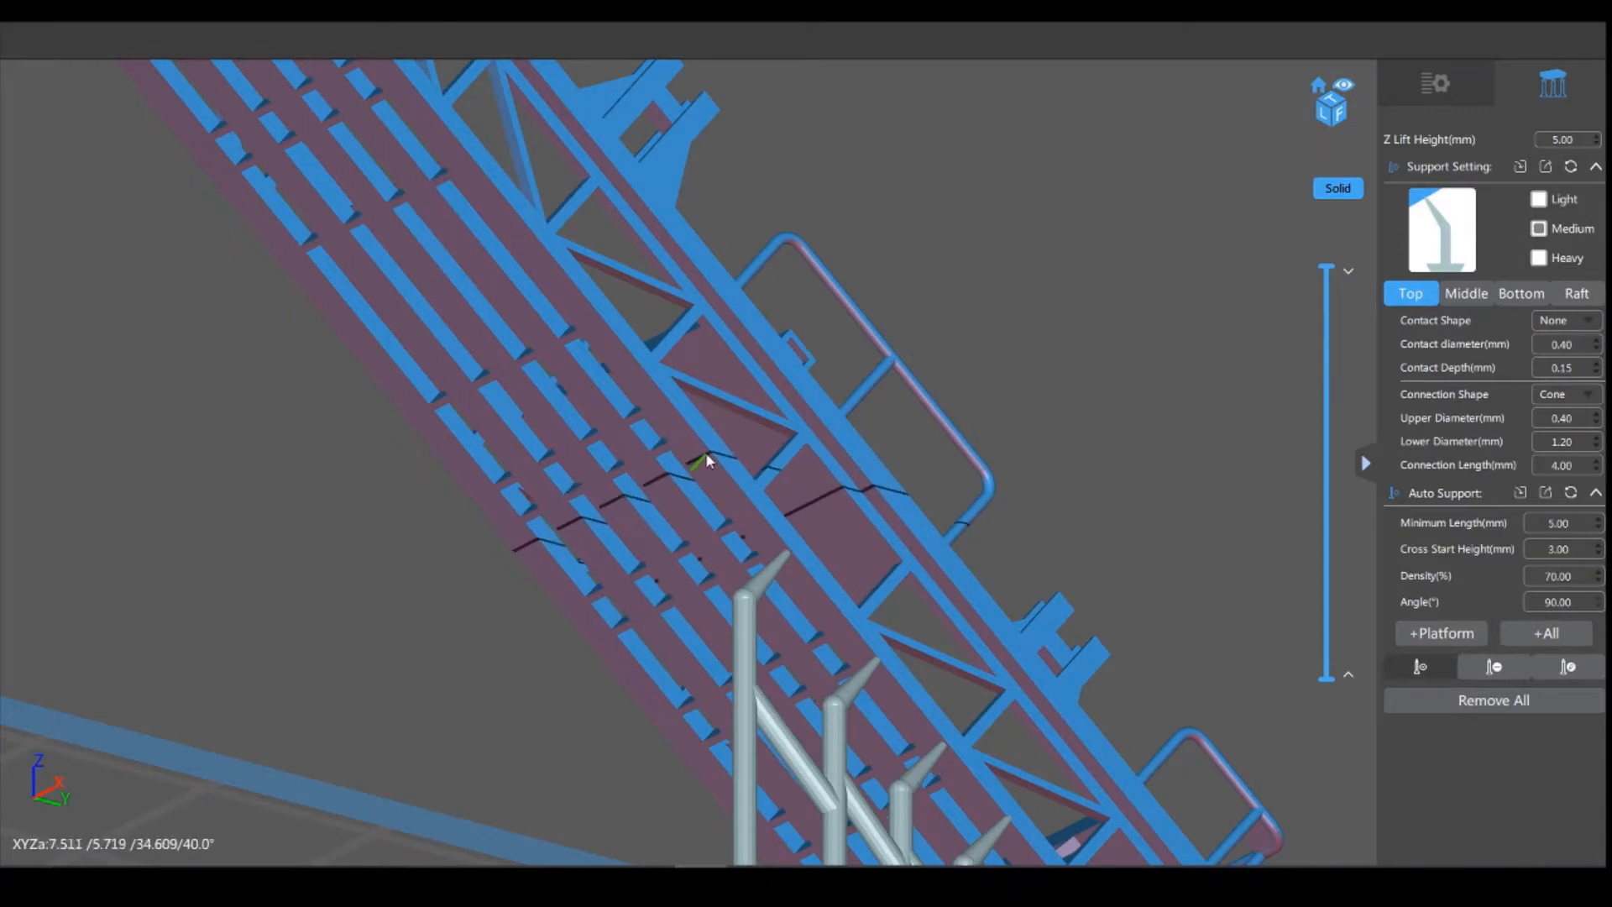
pyautogui.click(706, 455)
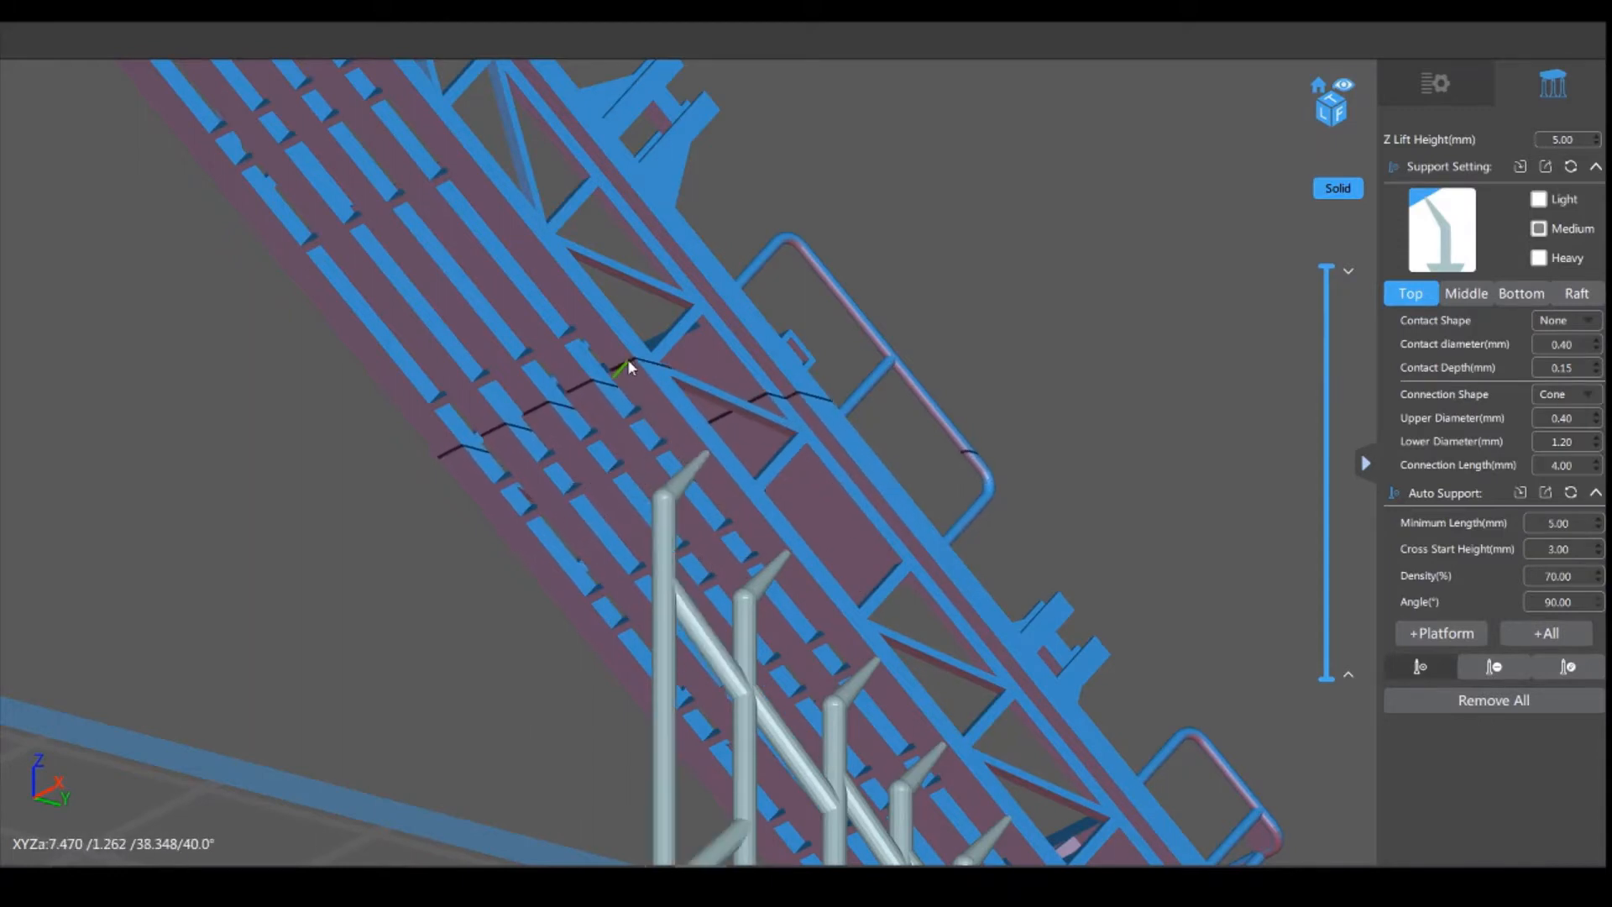
# Step: Extend the side rail's row with four Medium supports through the middle of the wagon
pyautogui.moveTo(1018, 252); pyautogui.dragTo(1101, 348, button='middle')
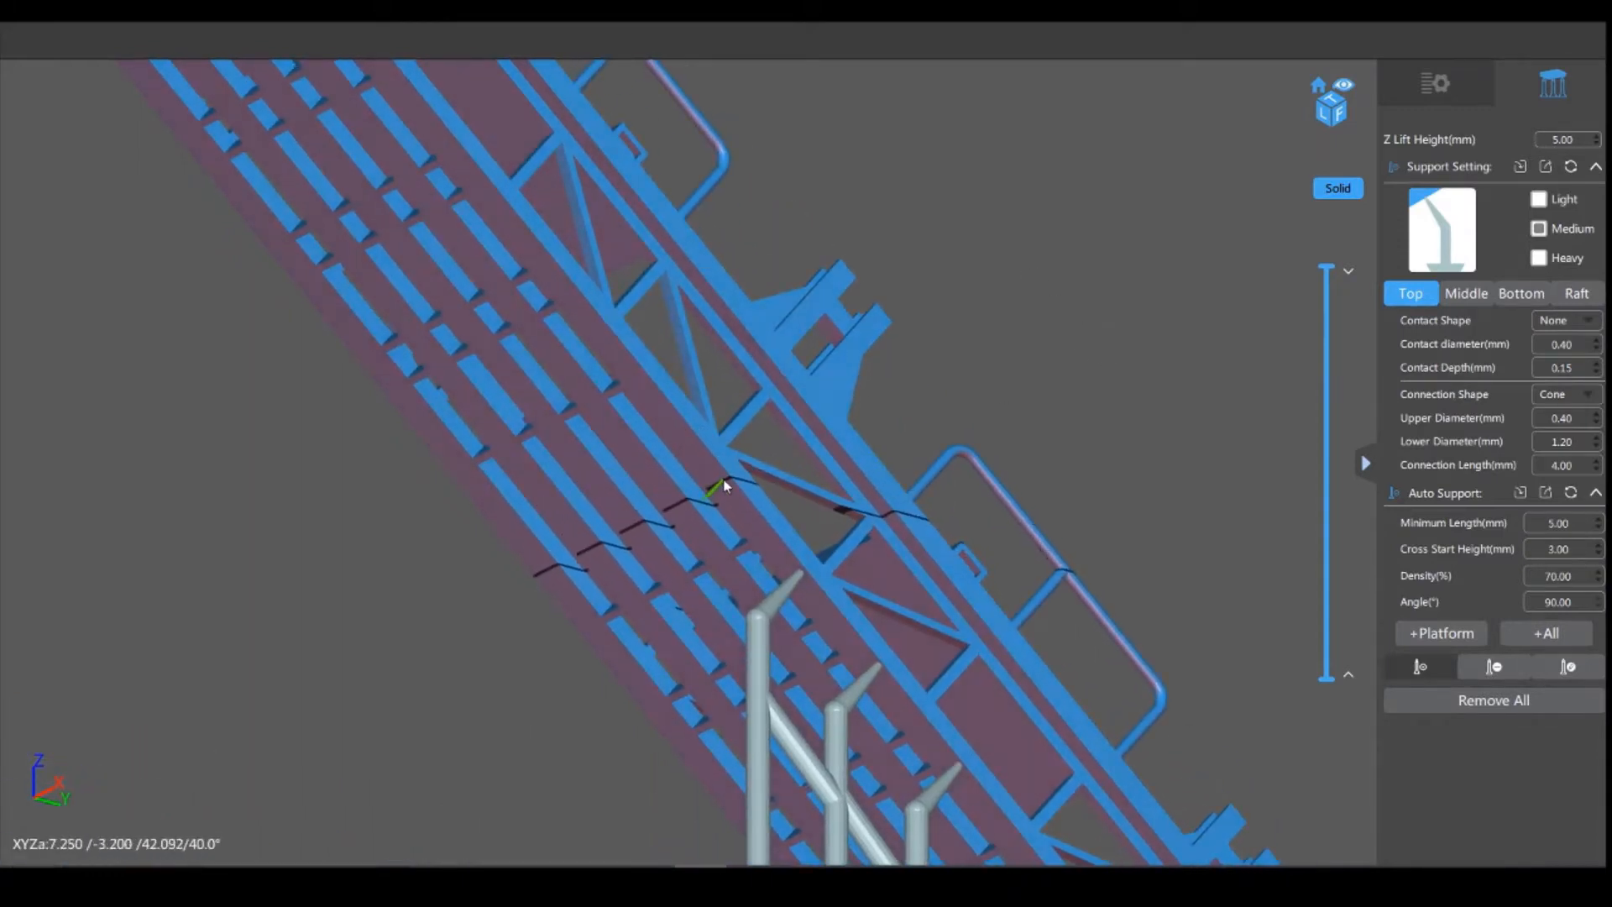
pyautogui.click(723, 479)
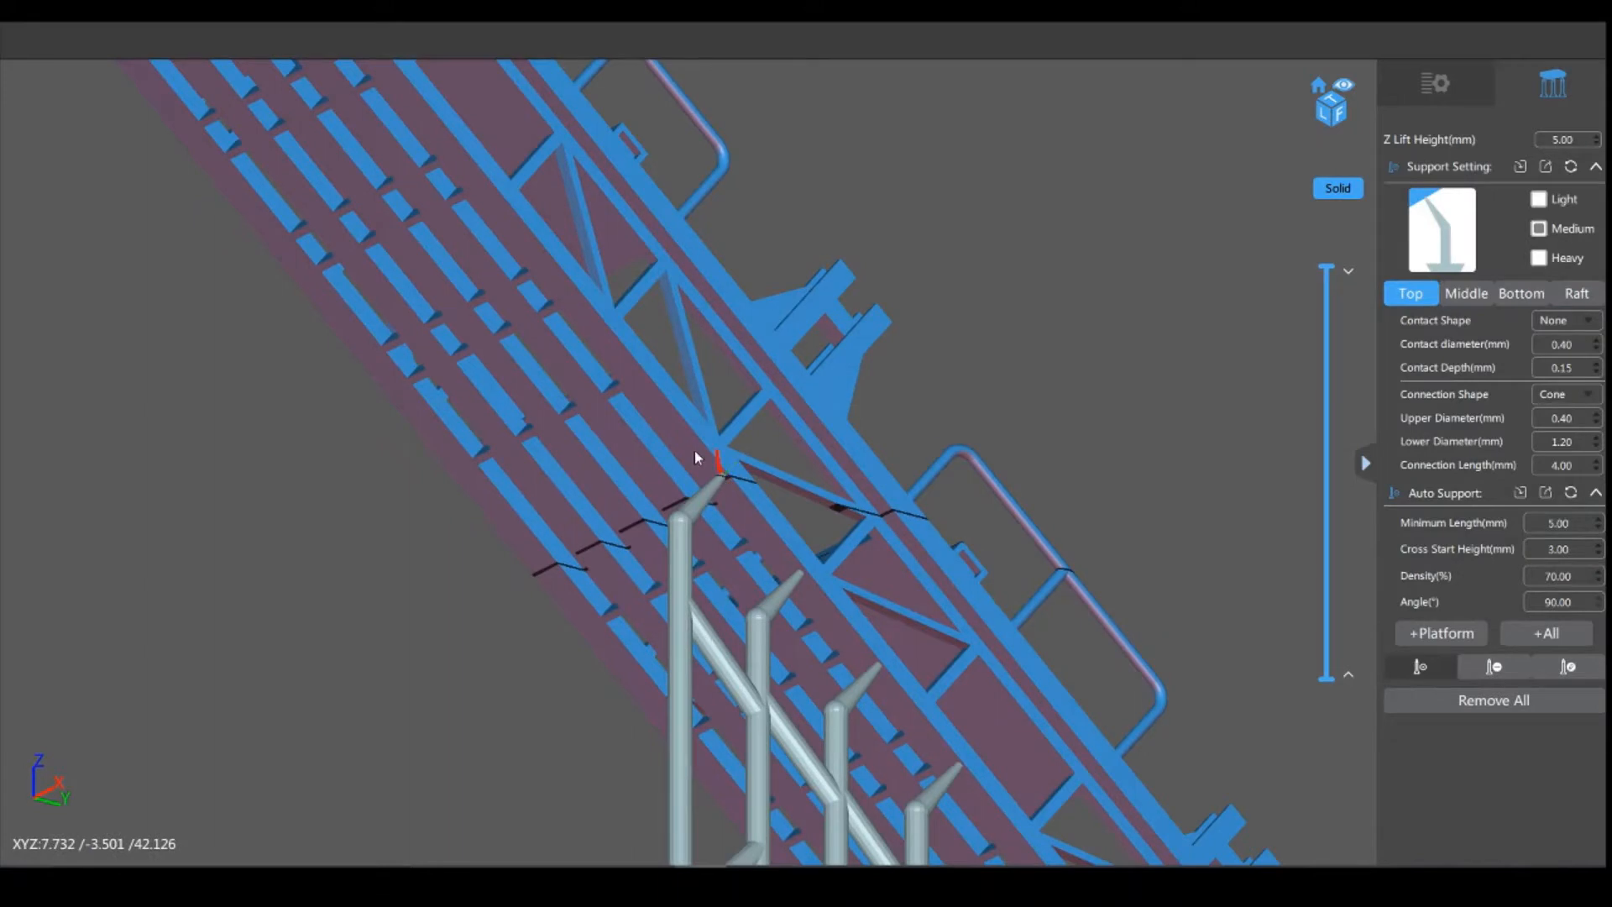
pyautogui.click(650, 386)
pyautogui.moveTo(1034, 309); pyautogui.dragTo(1112, 409, button='middle')
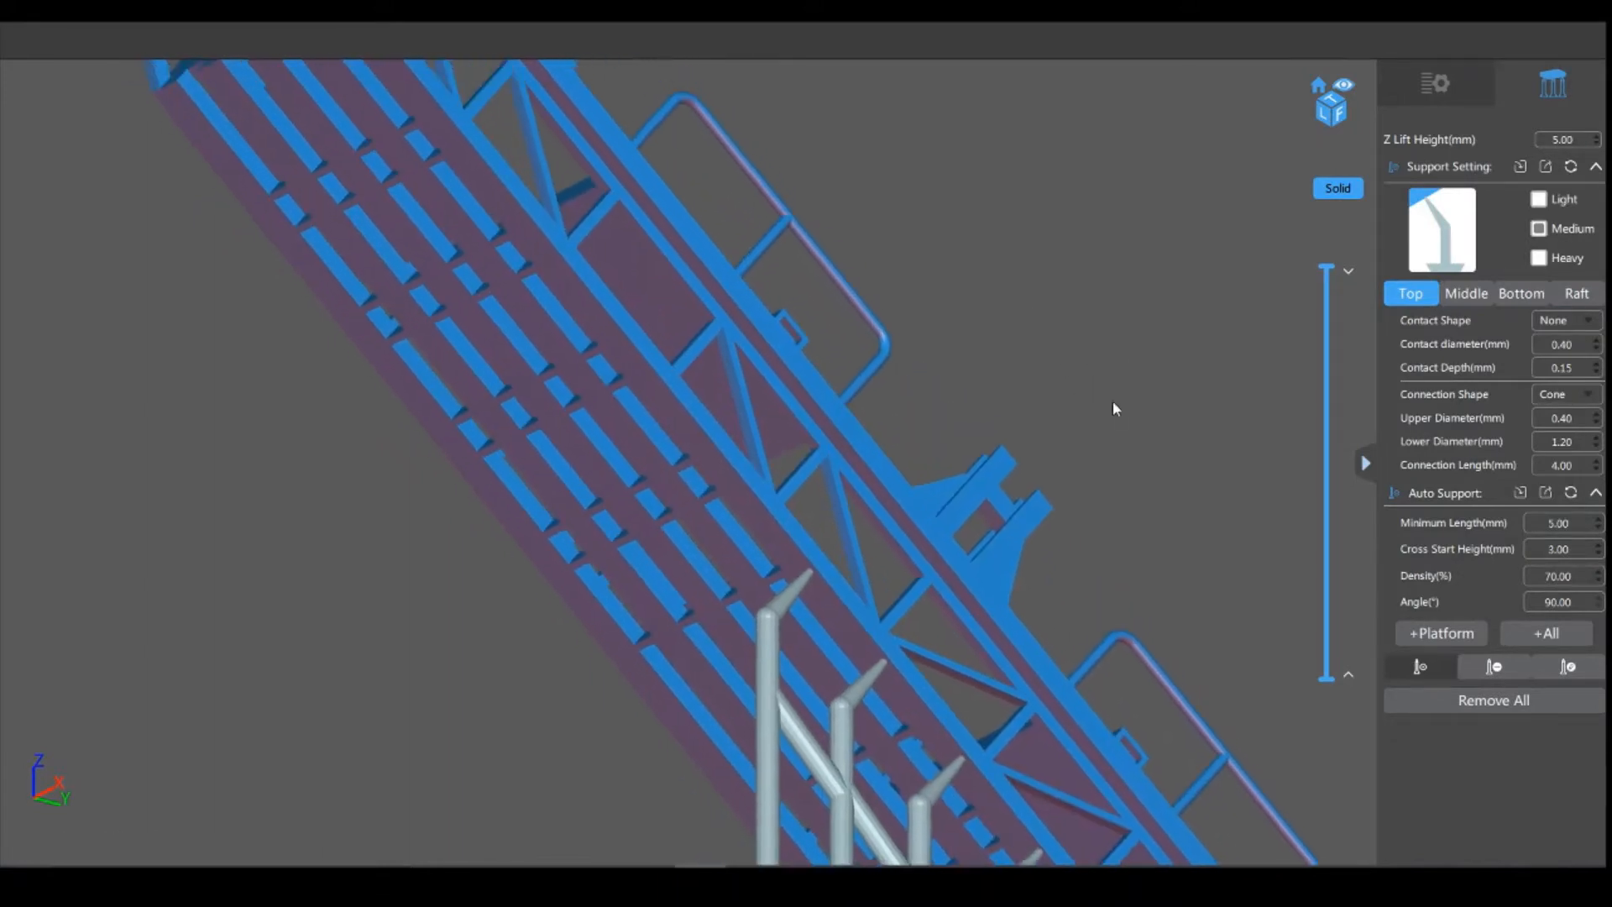
pyautogui.click(733, 481)
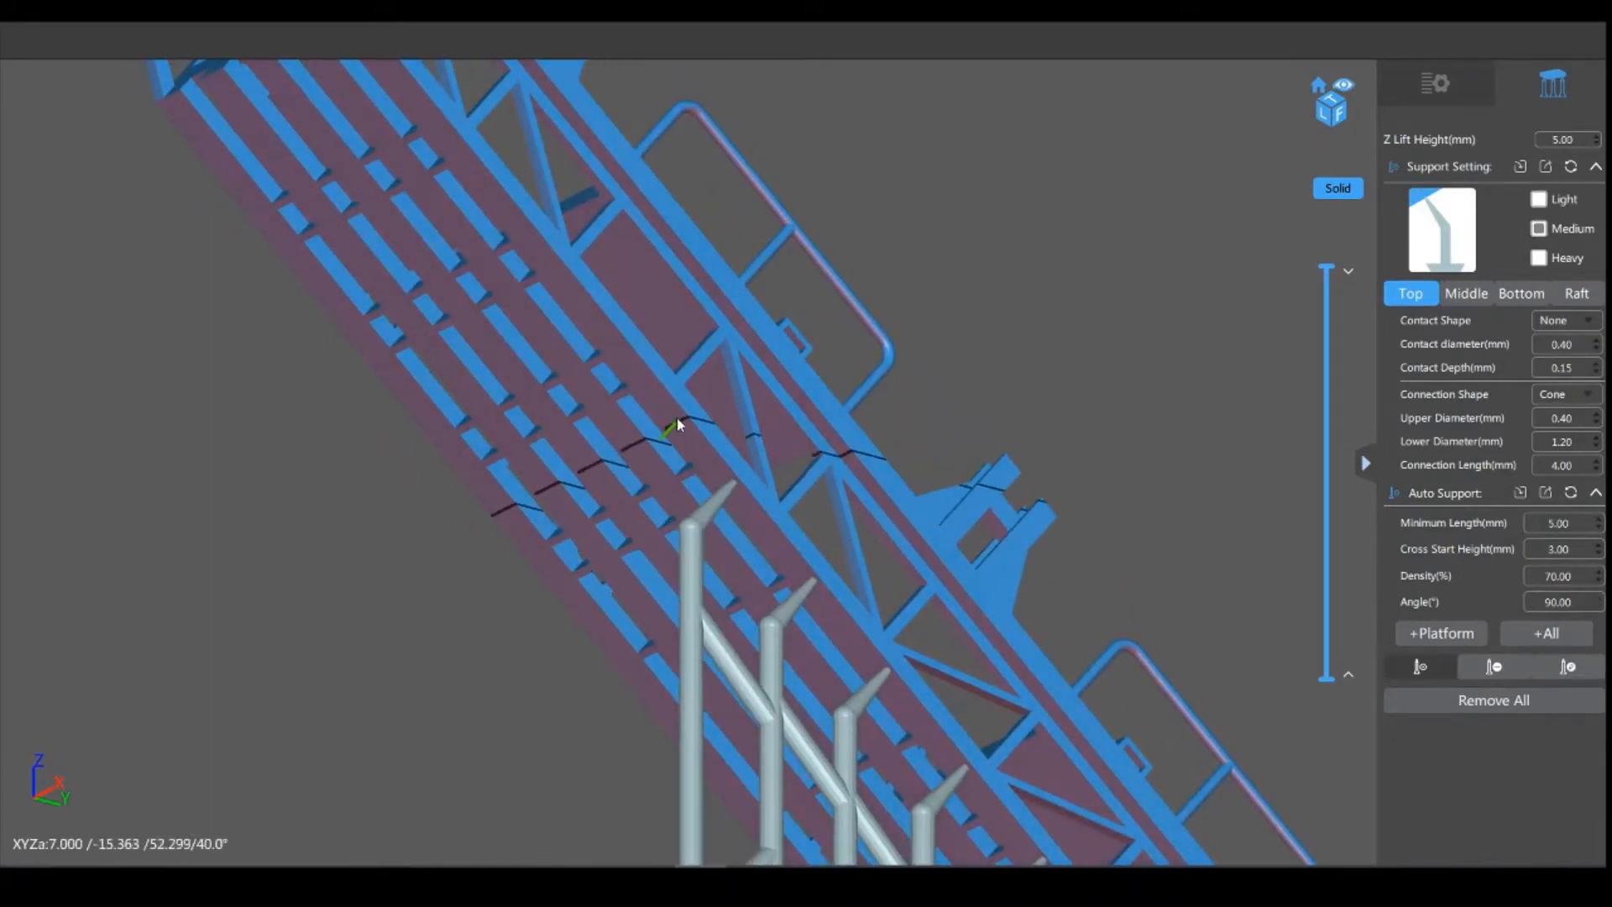
pyautogui.click(658, 385)
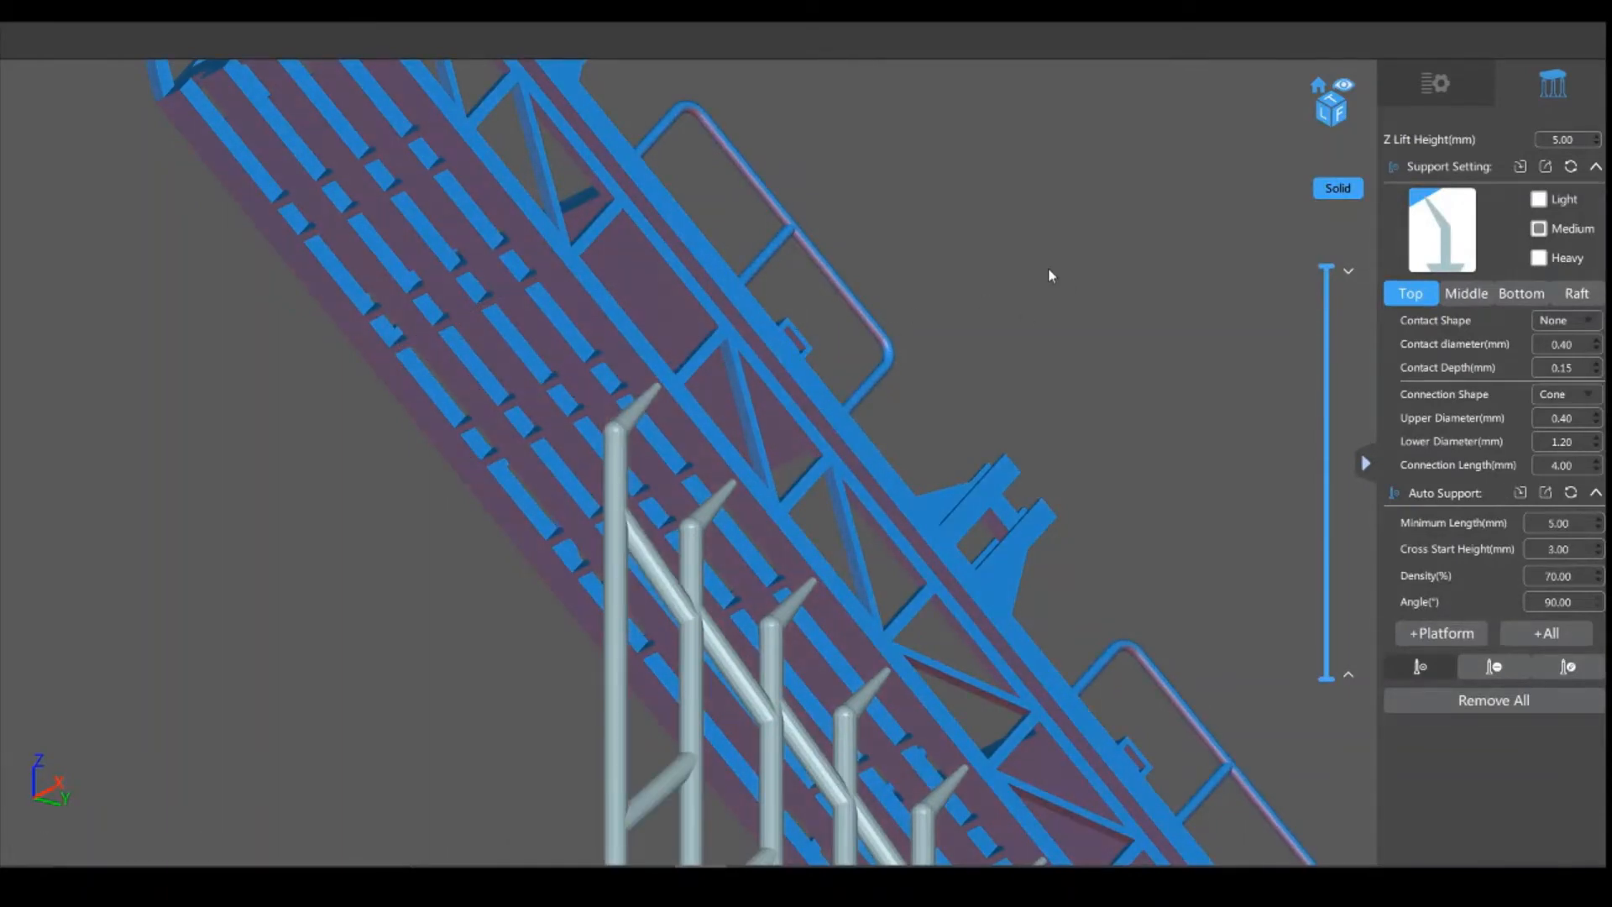
# Step: Continue the side rail's row with four Medium supports up to the lower corner of the upper recessed section
pyautogui.moveTo(1049, 269); pyautogui.dragTo(1256, 470, button='middle')
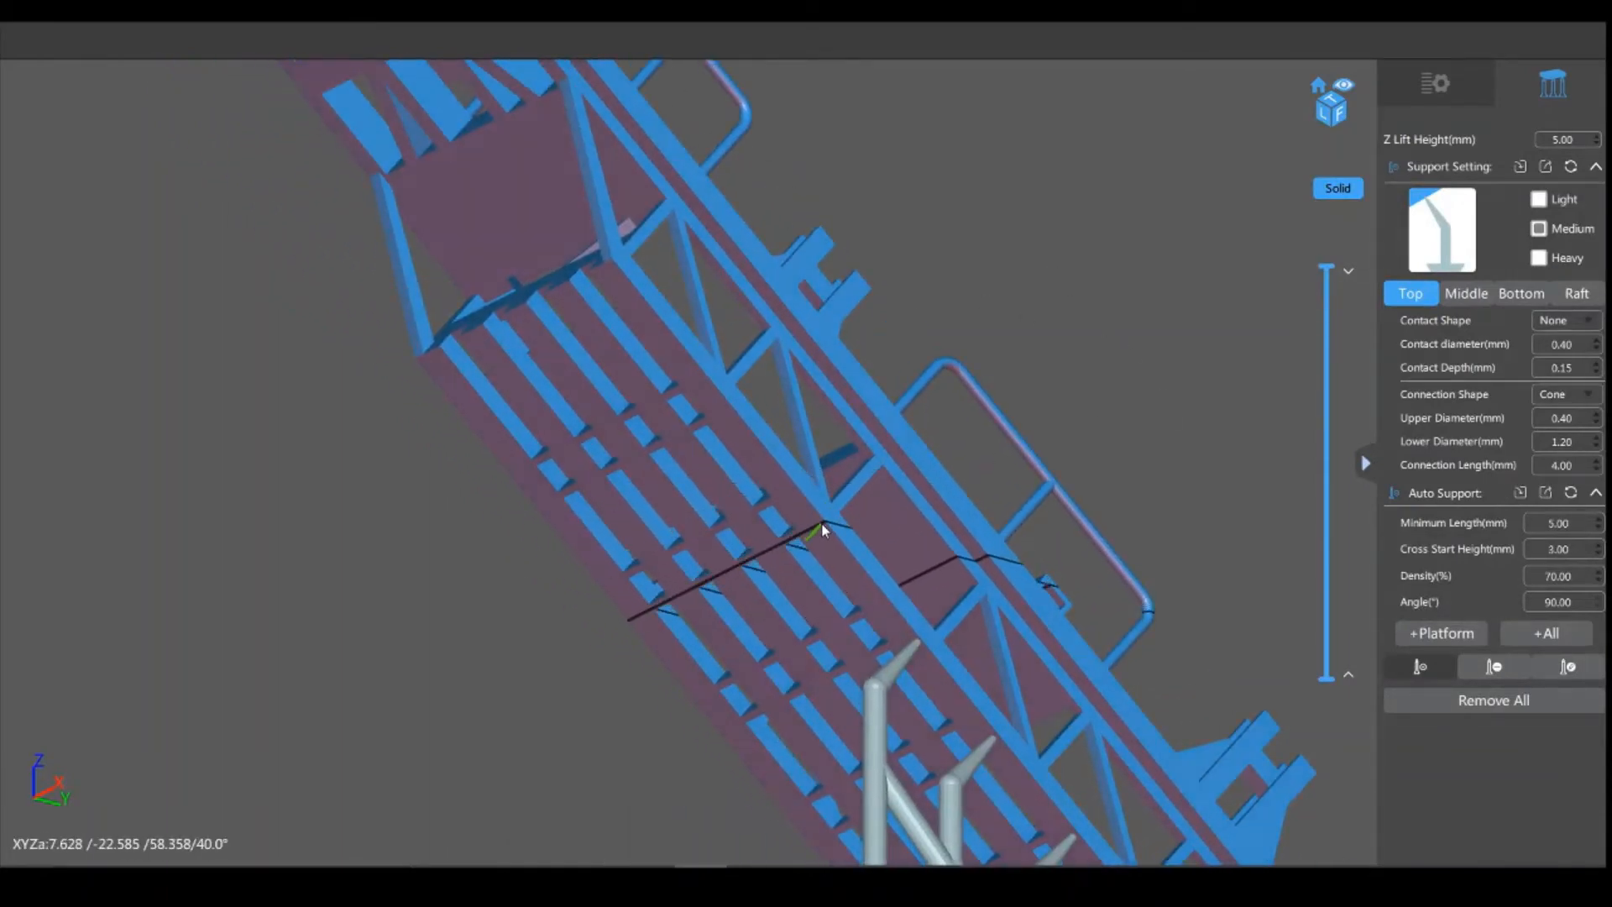
pyautogui.click(823, 526)
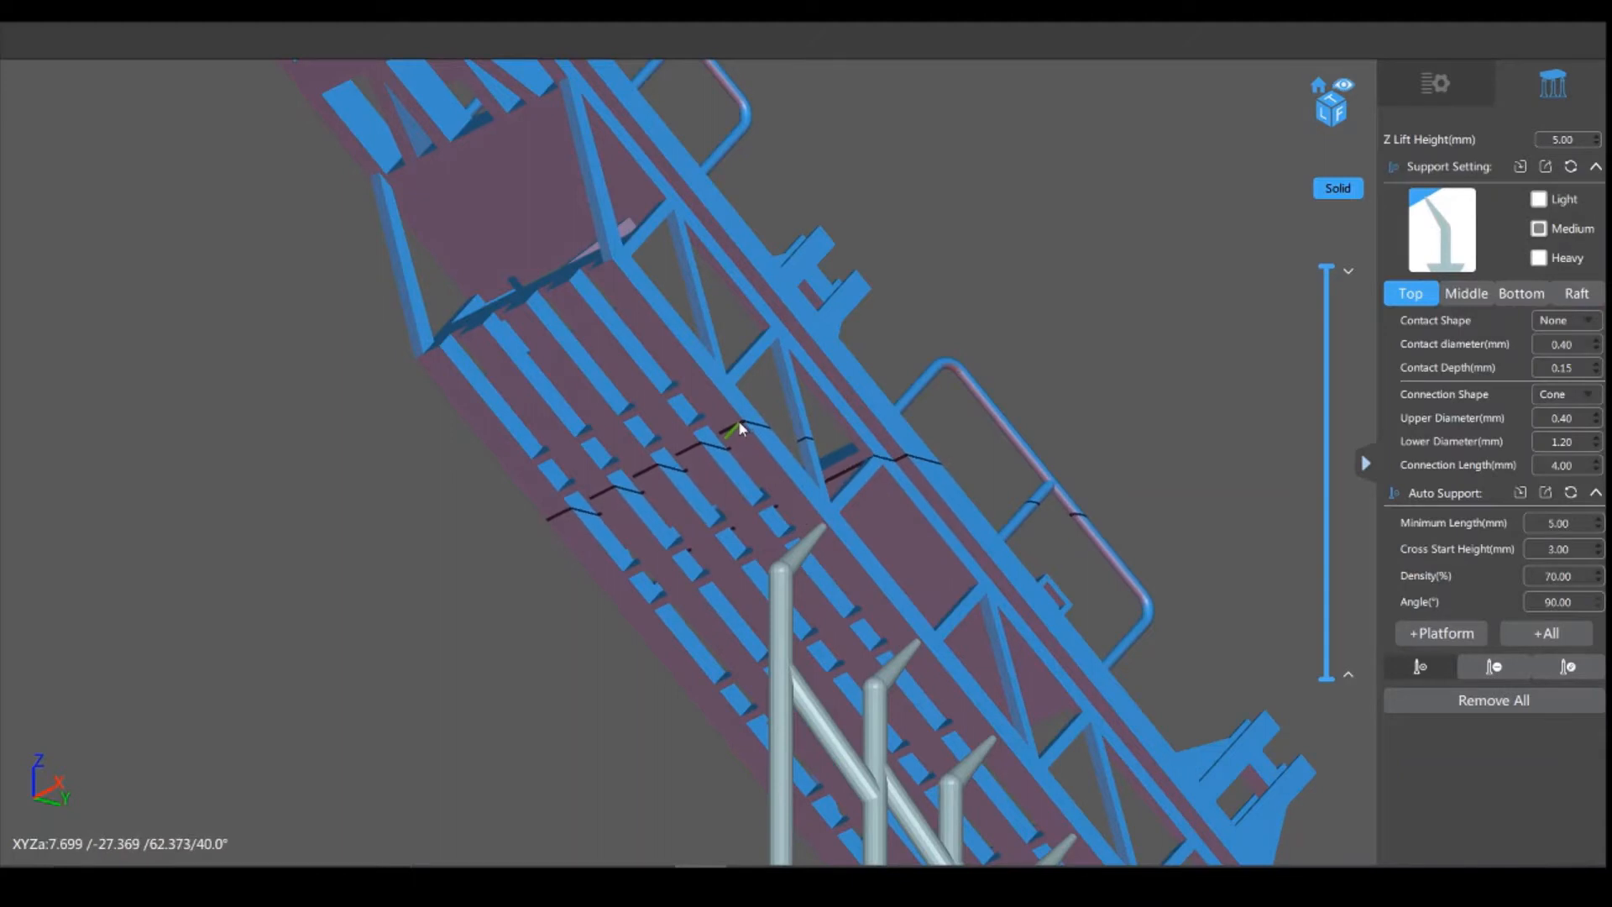
pyautogui.click(732, 428)
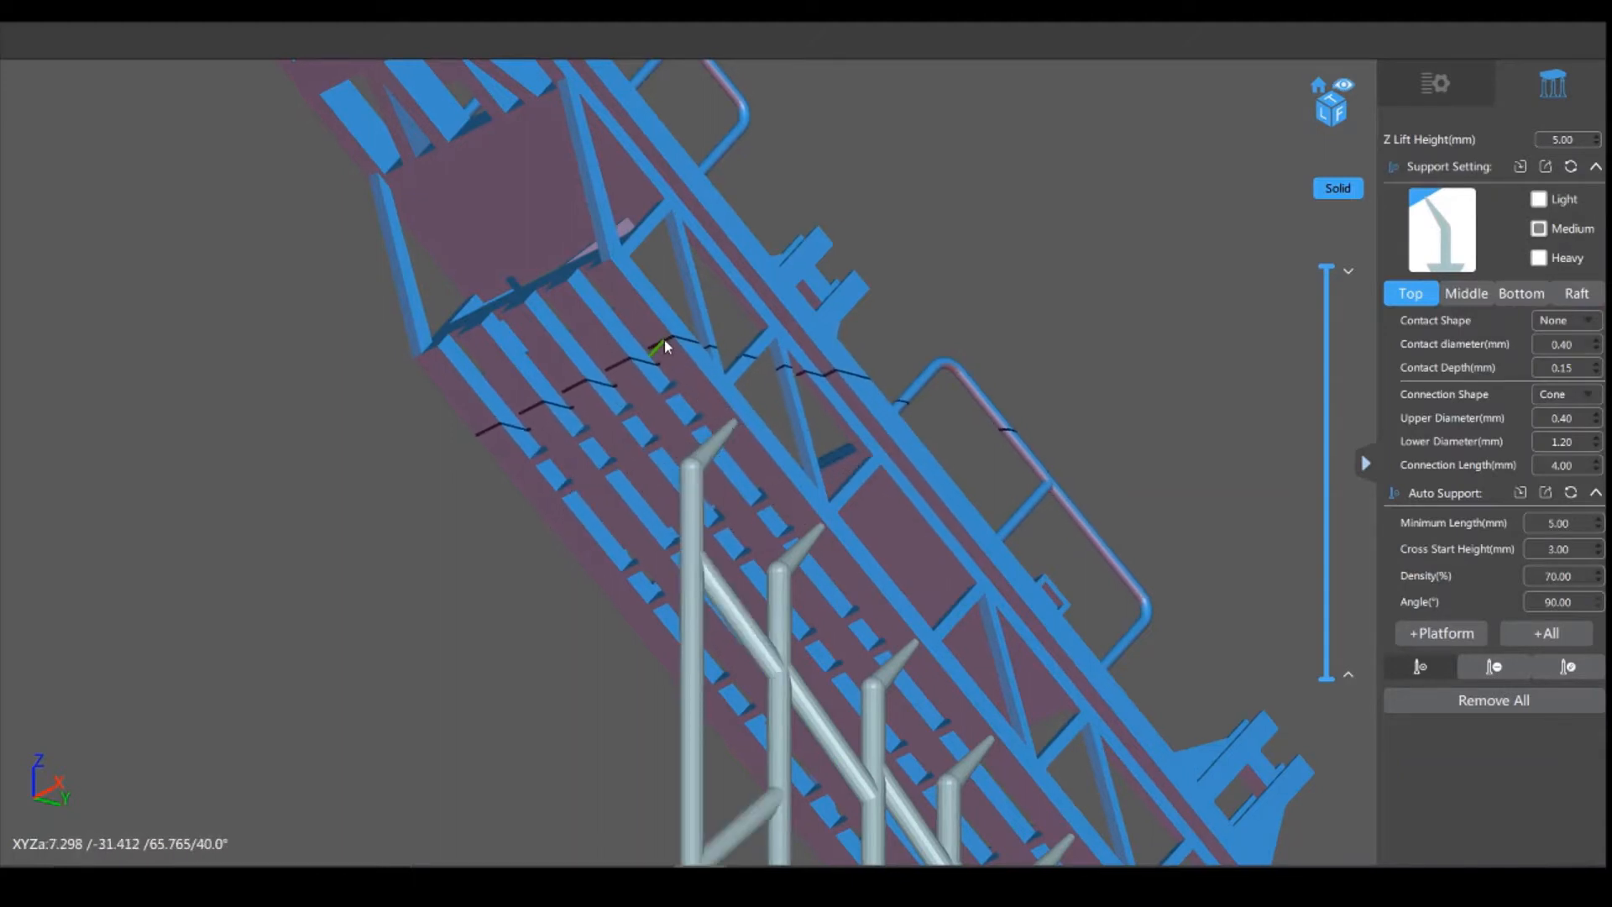
pyautogui.click(658, 331)
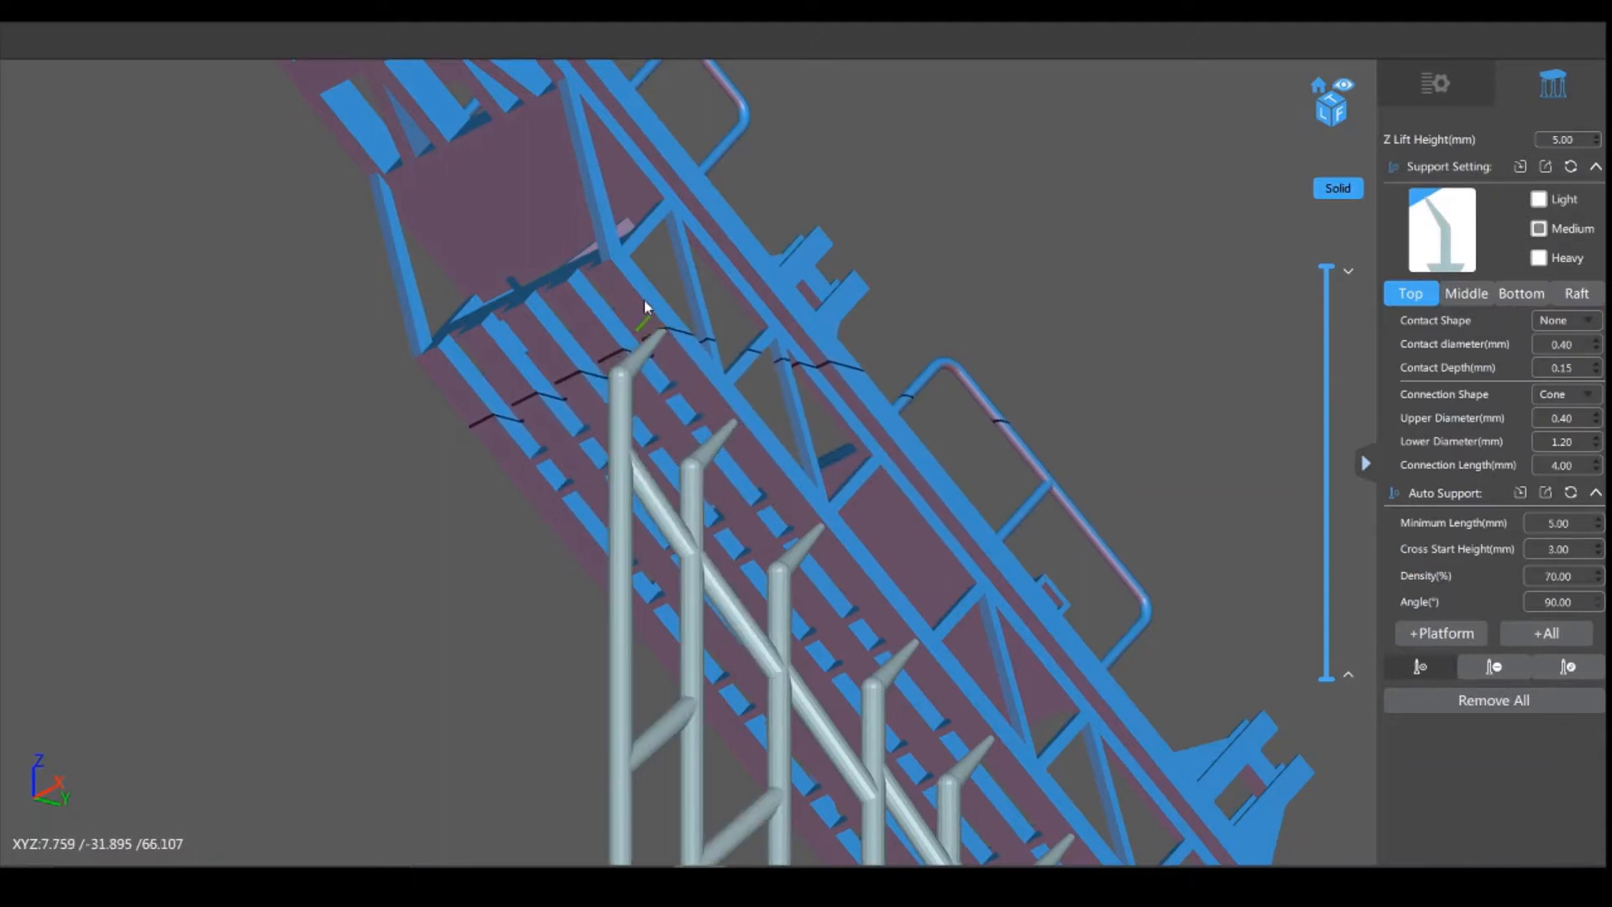
pyautogui.click(607, 261)
# Step: Add two Medium supports on the side bar of the upper recessed section, at its middle and near its upper corner
pyautogui.moveTo(1032, 104); pyautogui.dragTo(1193, 302)
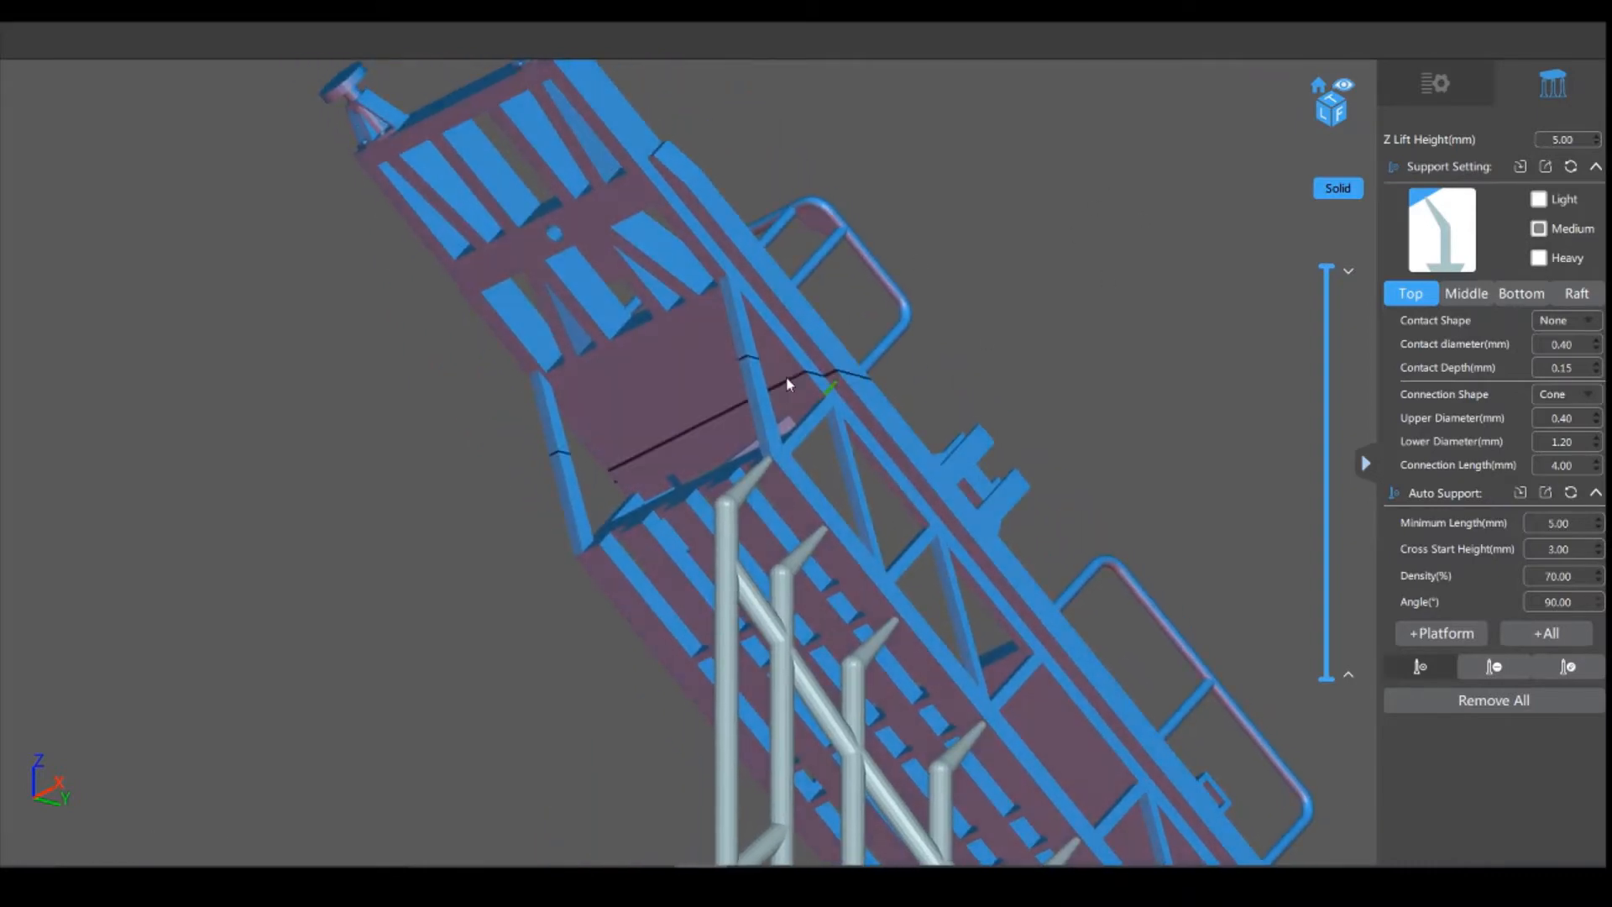
pyautogui.click(744, 366)
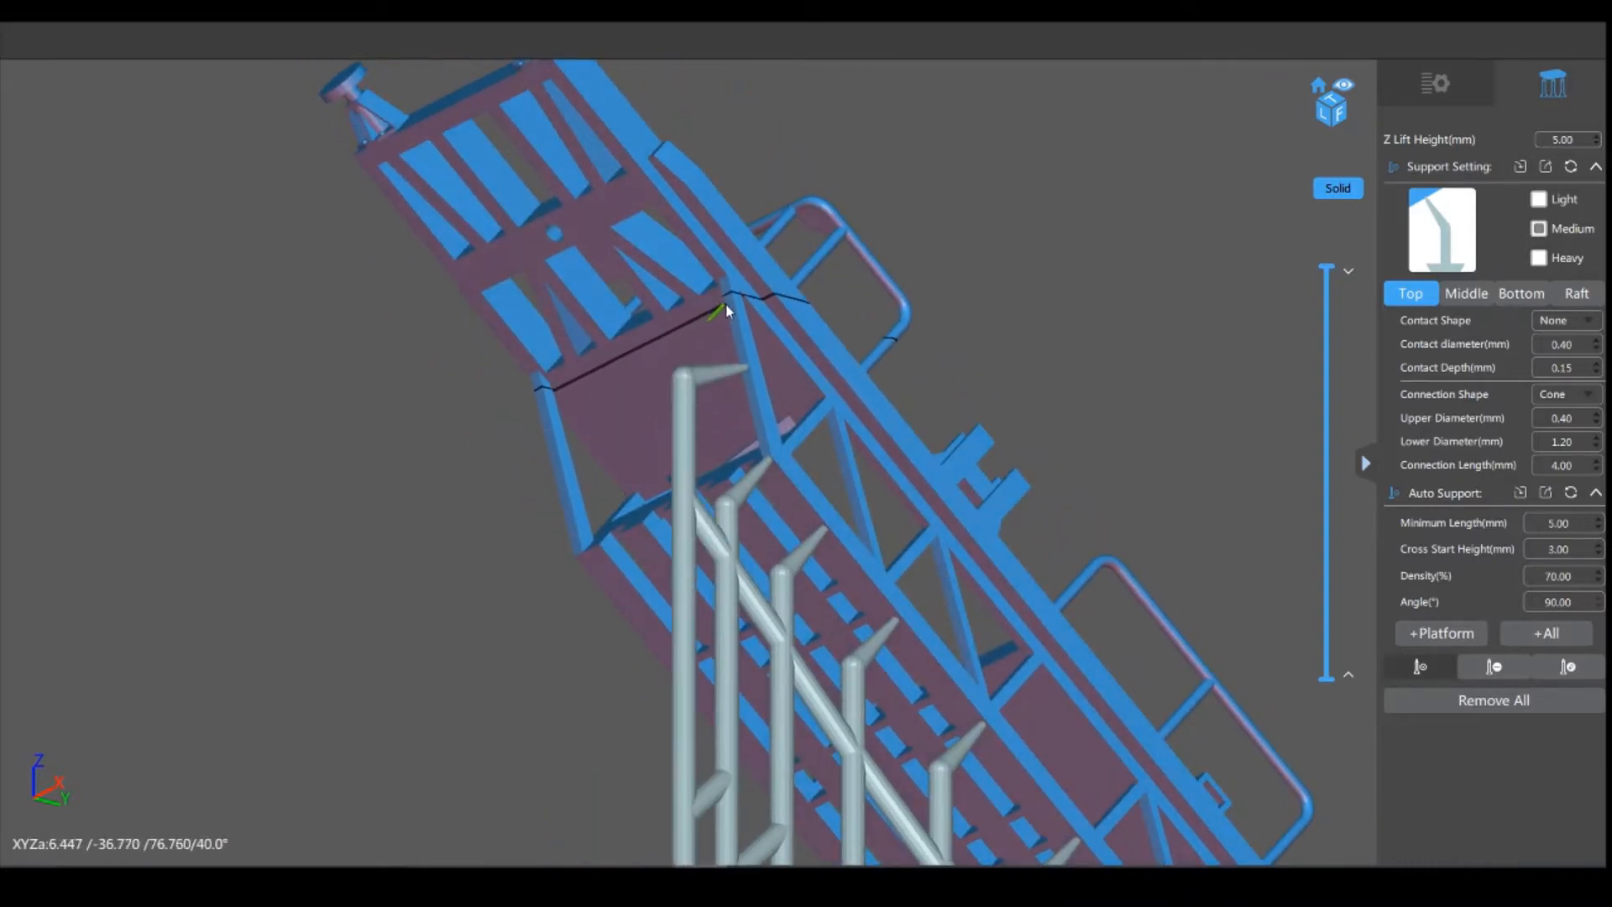
pyautogui.click(726, 305)
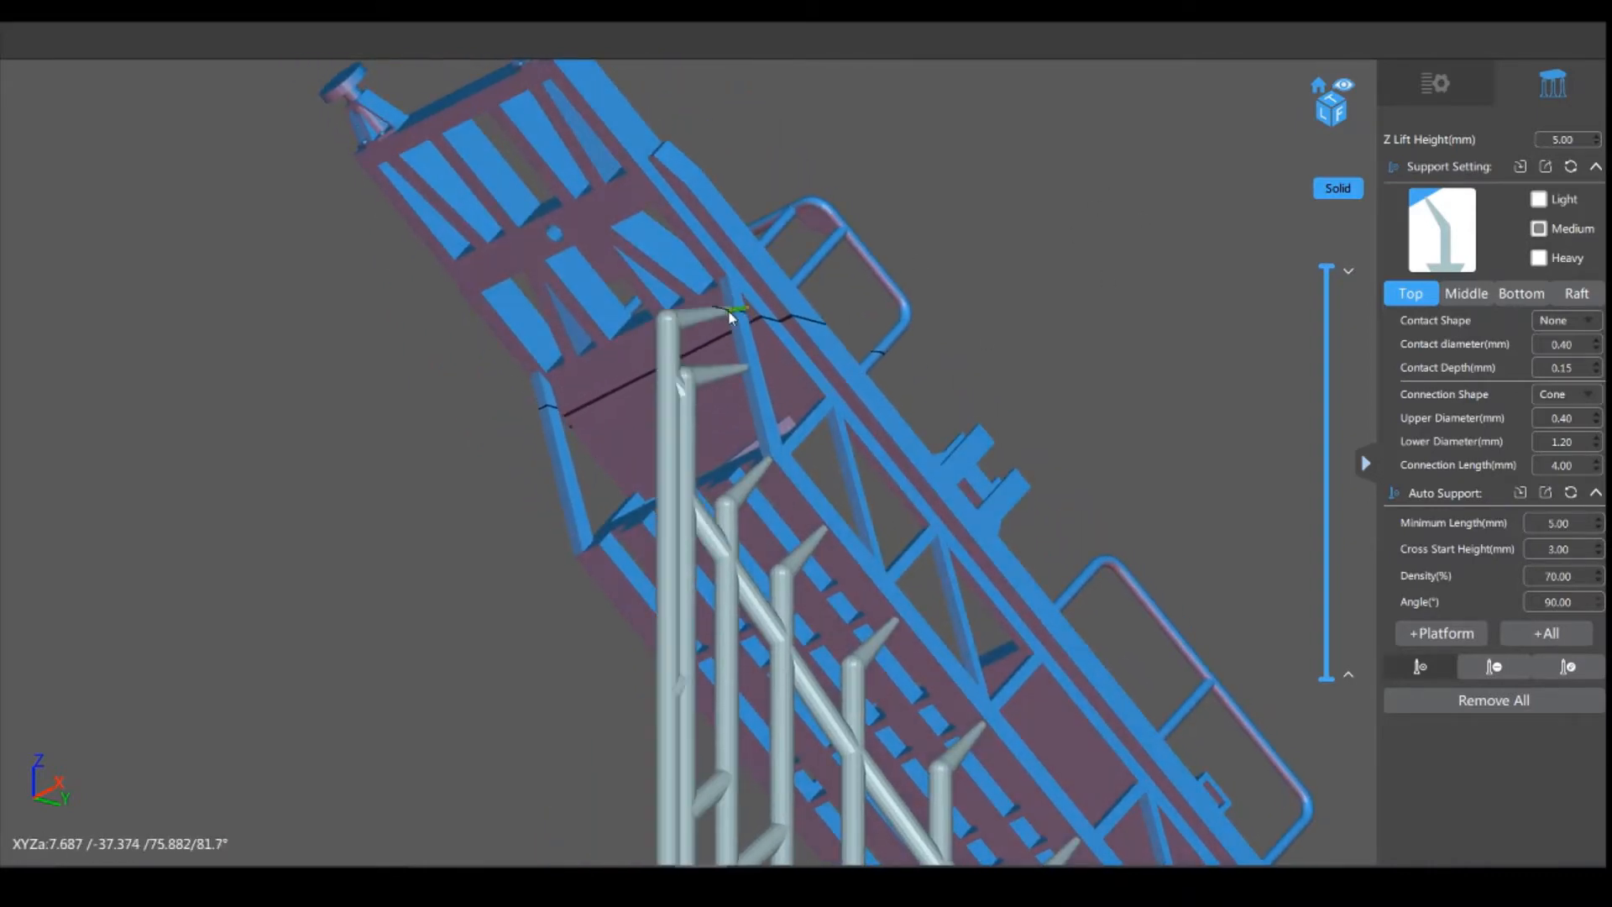
# Step: Place four Medium supports up the side rail from the upper recessed section to the upper end beam
pyautogui.click(699, 254)
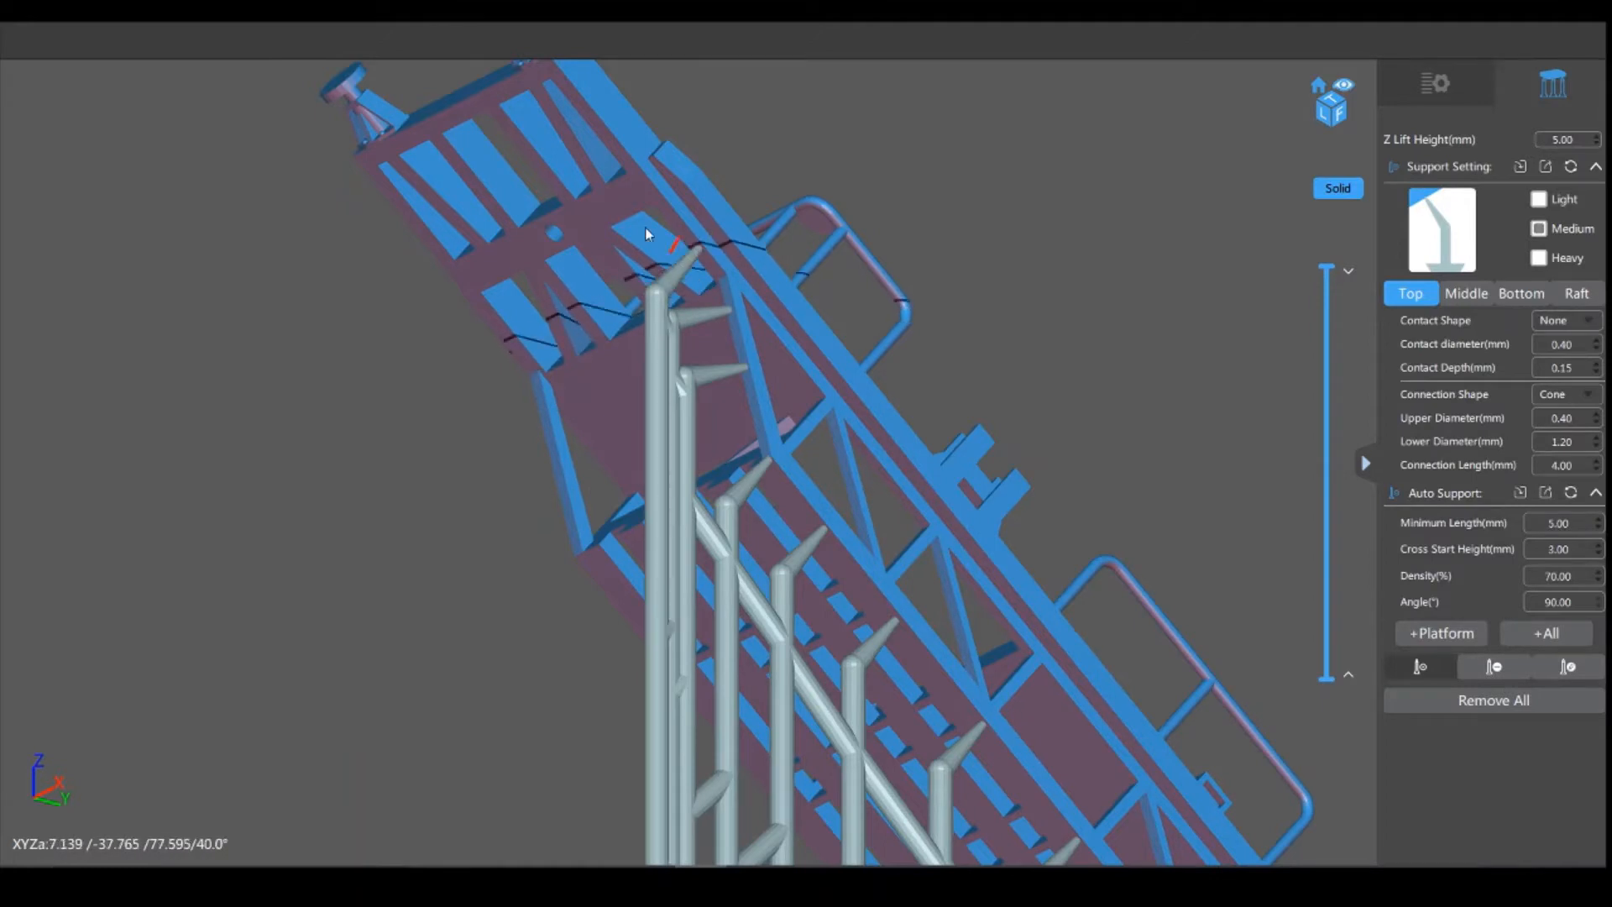
pyautogui.click(638, 175)
pyautogui.moveTo(827, 131); pyautogui.dragTo(871, 219)
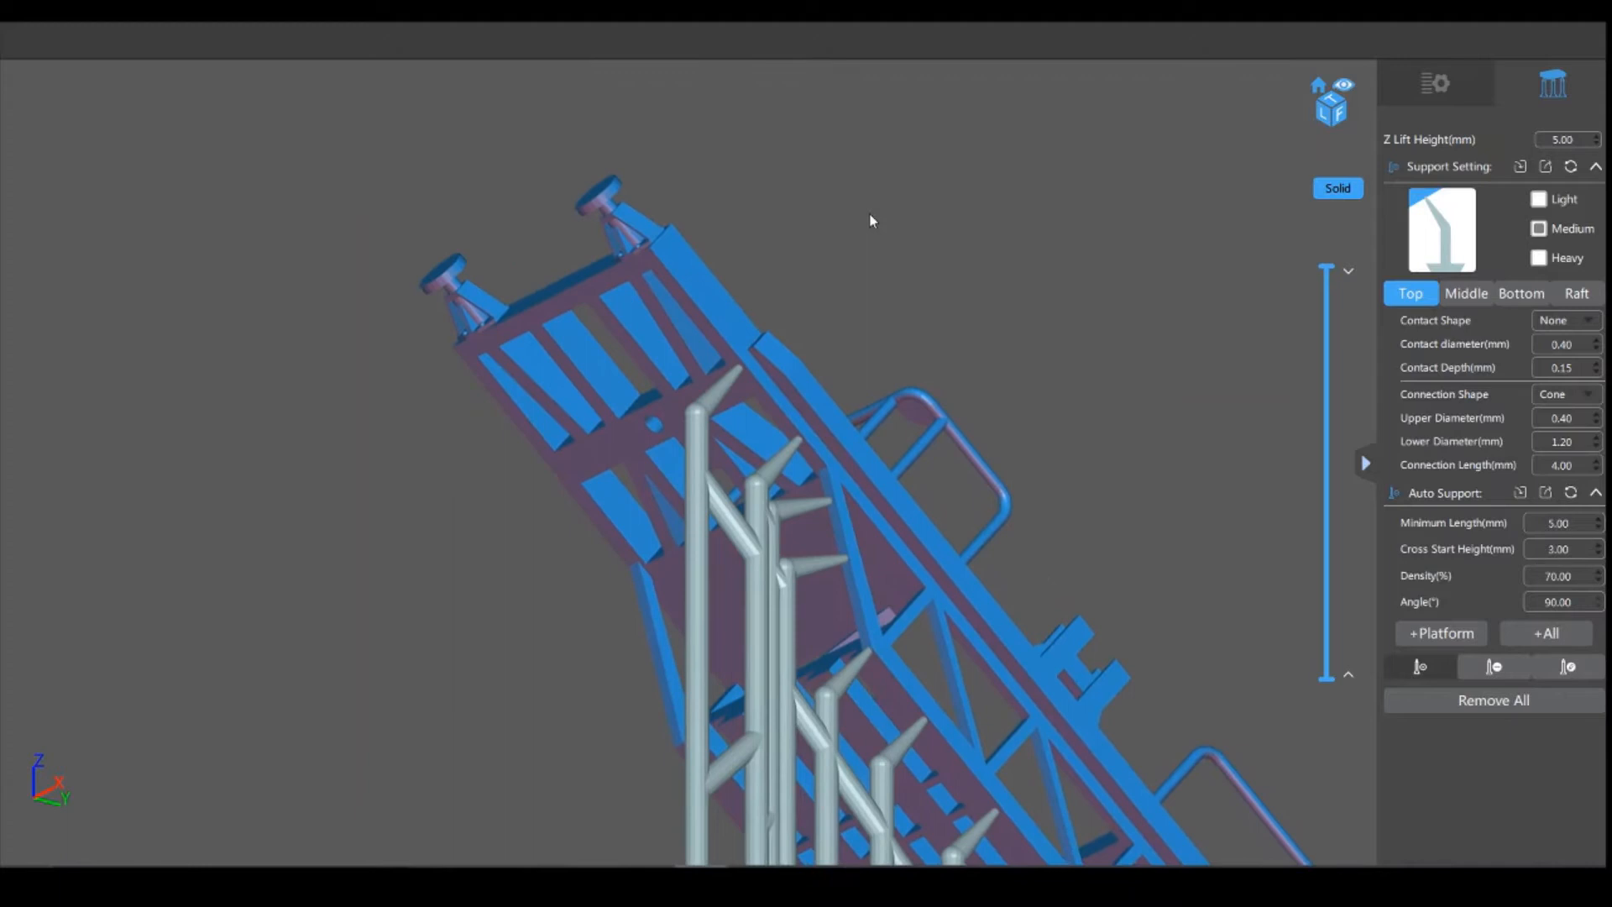
pyautogui.click(682, 304)
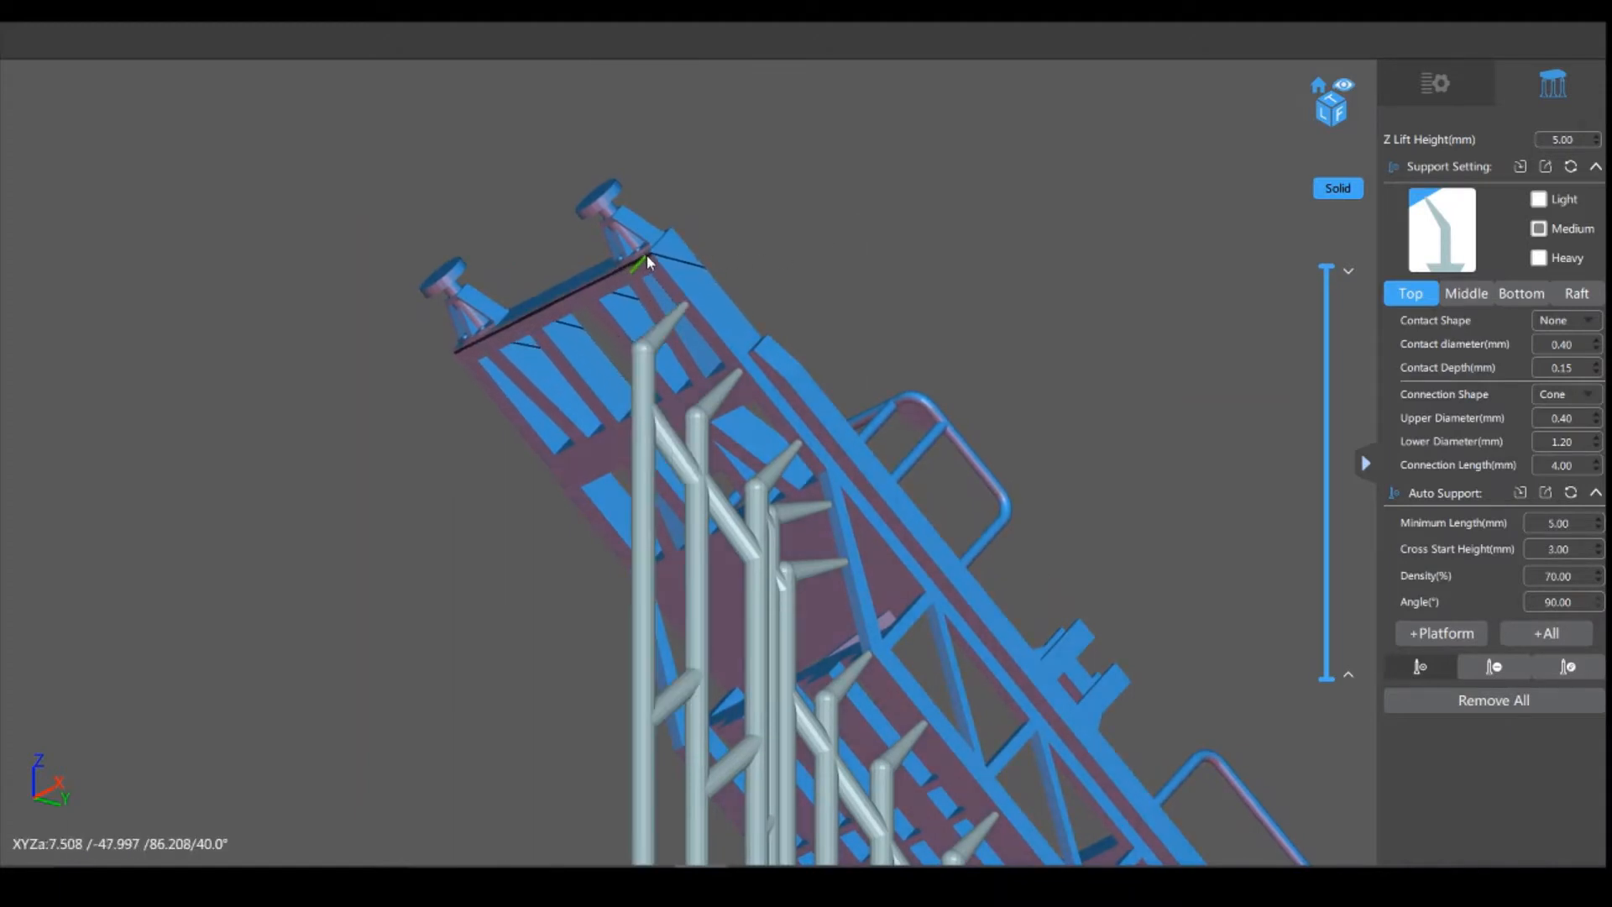
pyautogui.click(646, 265)
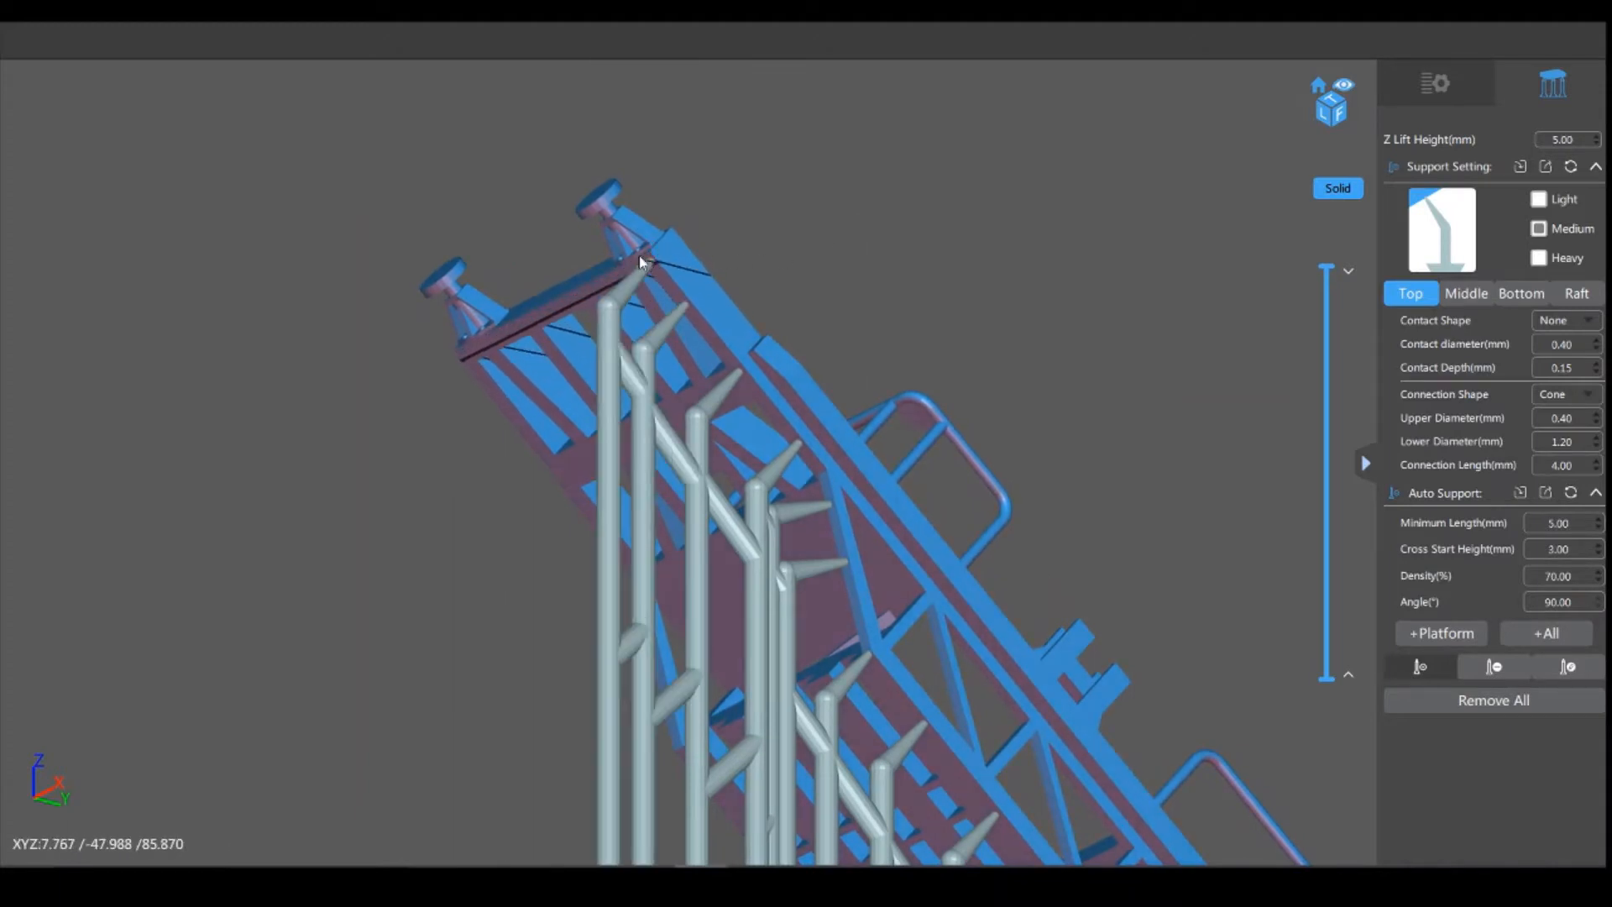
# Step: Add a Medium support under the buffer at the upper end of the supported side rail
pyautogui.click(591, 221)
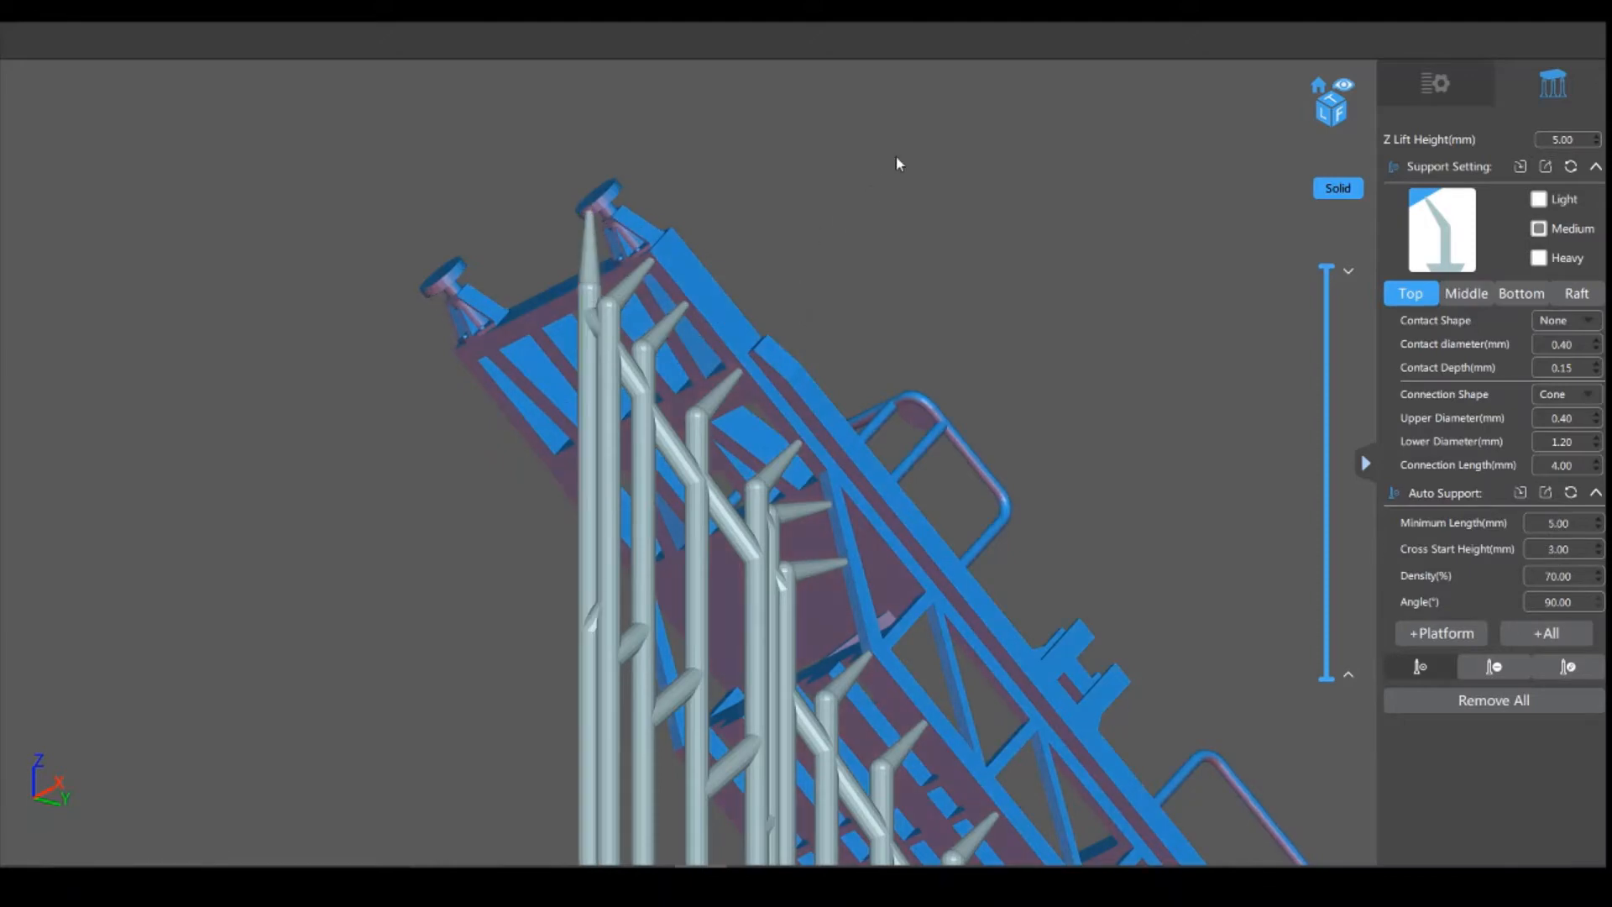
# Step: Place Medium supports along the opposite side rail, three from the lower end beam upward and three along the lower recessed section's side bar
pyautogui.moveTo(895, 155); pyautogui.dragTo(838, 313)
pyautogui.moveTo(706, 318); pyautogui.dragTo(576, 460)
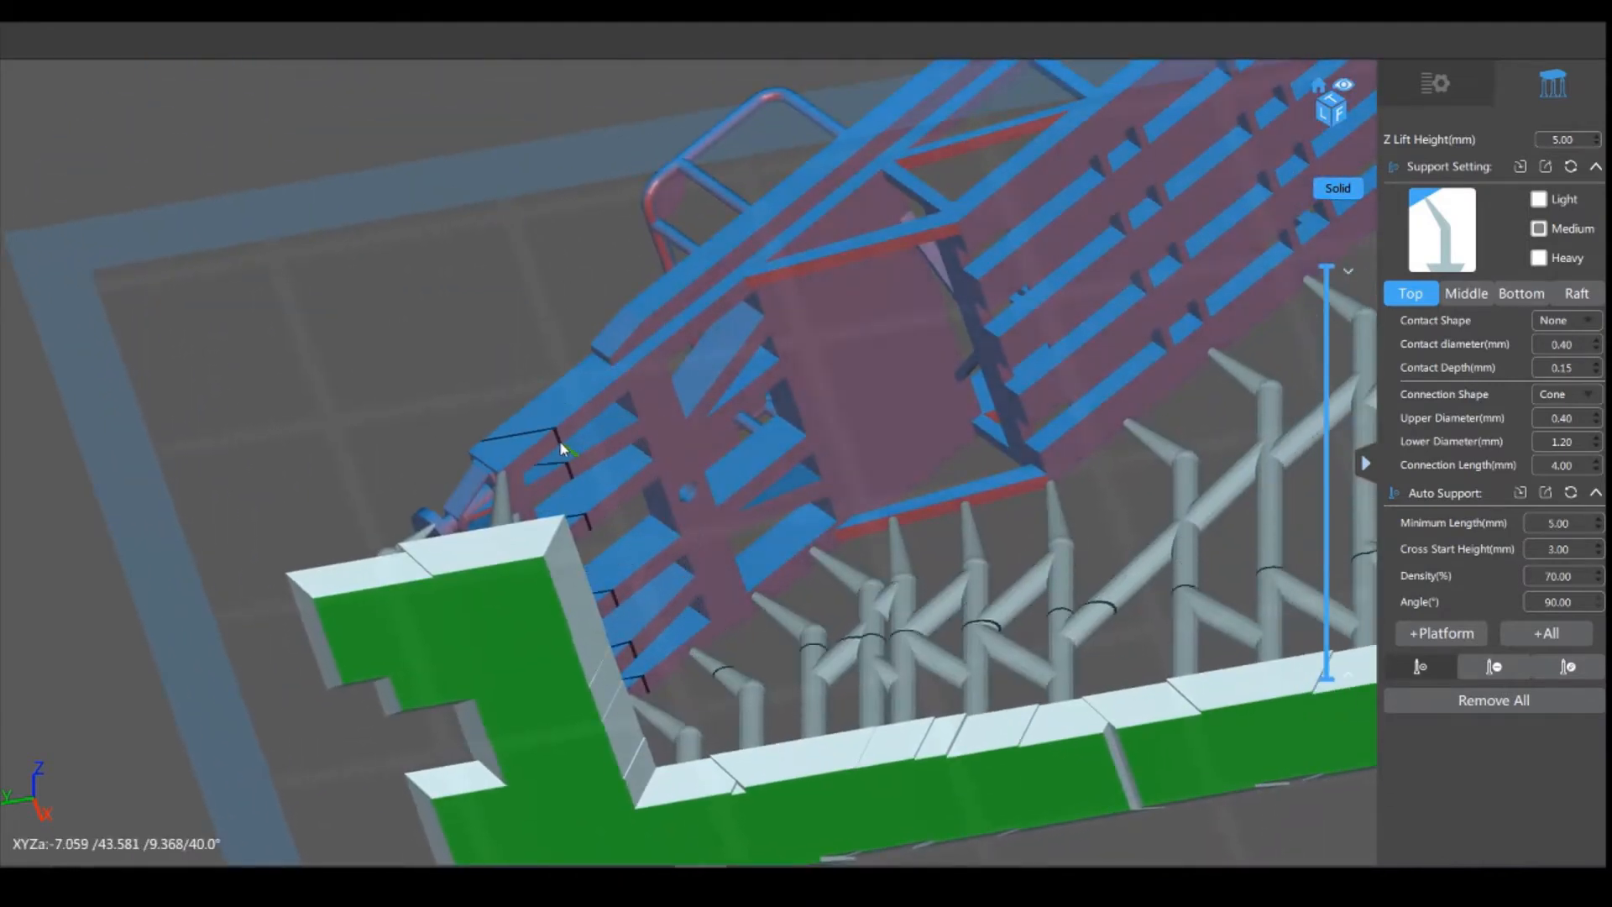
pyautogui.click(560, 440)
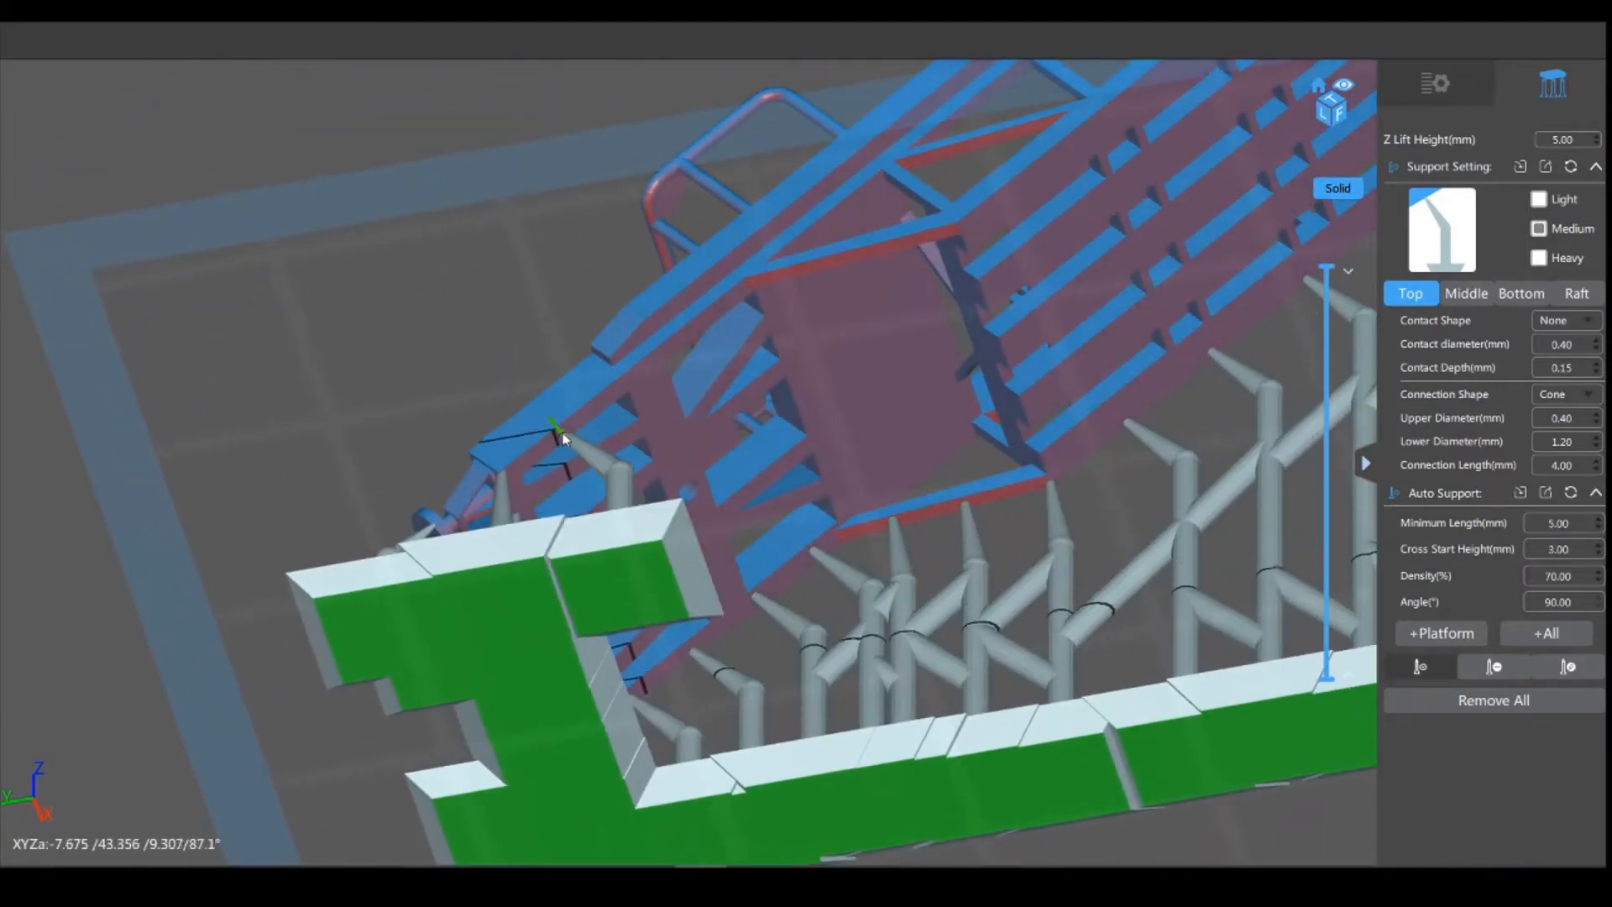
pyautogui.click(649, 361)
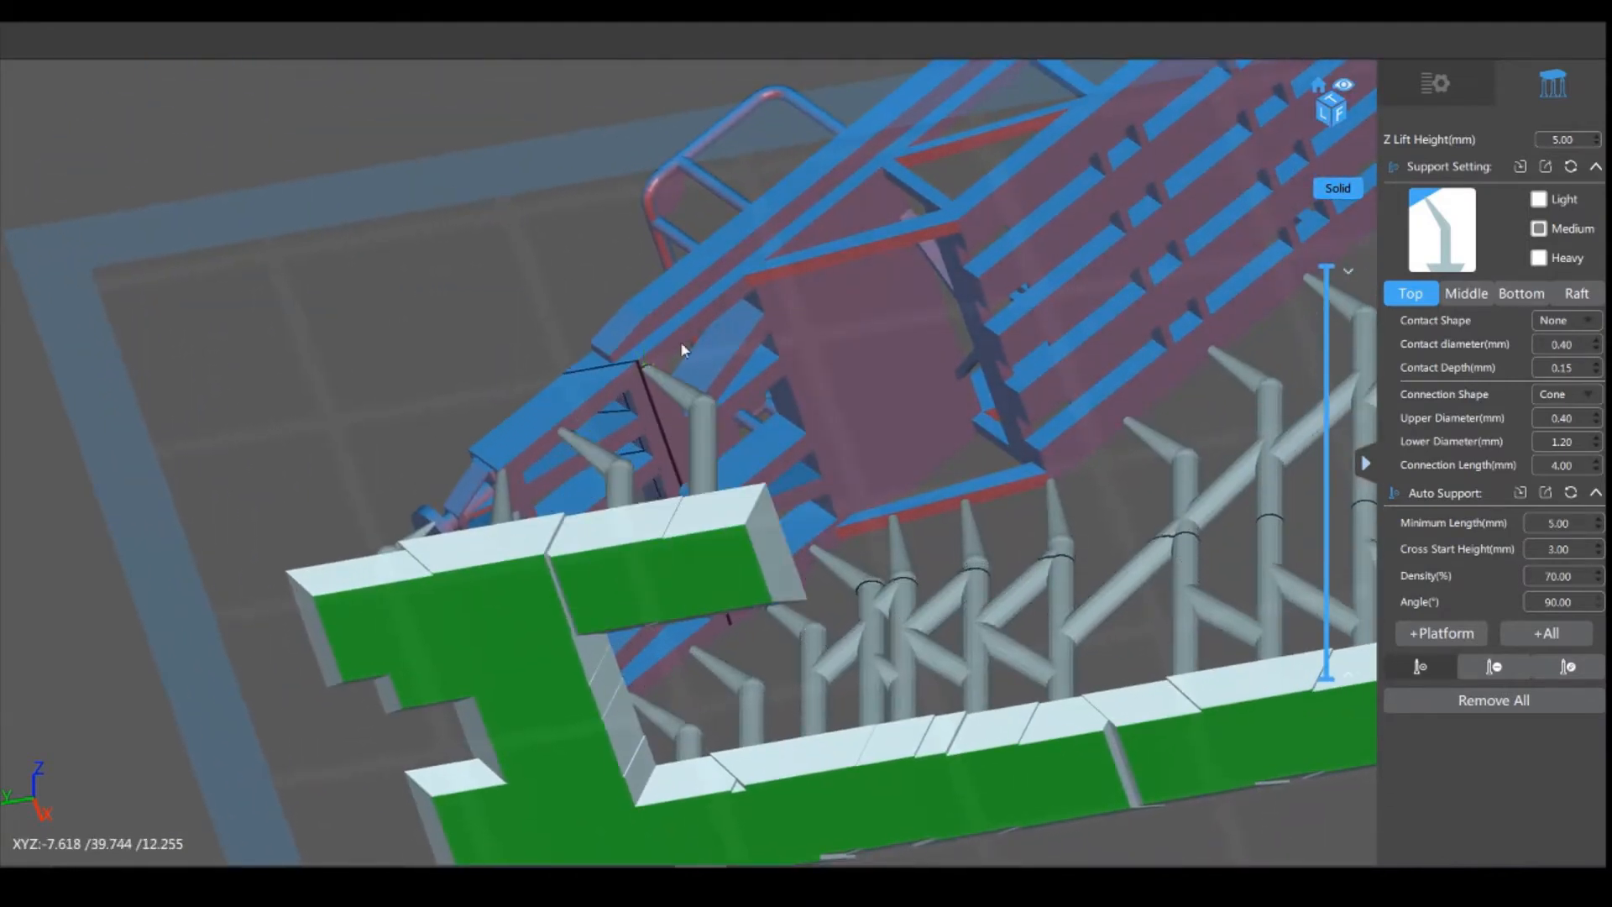
pyautogui.click(710, 308)
pyautogui.click(786, 274)
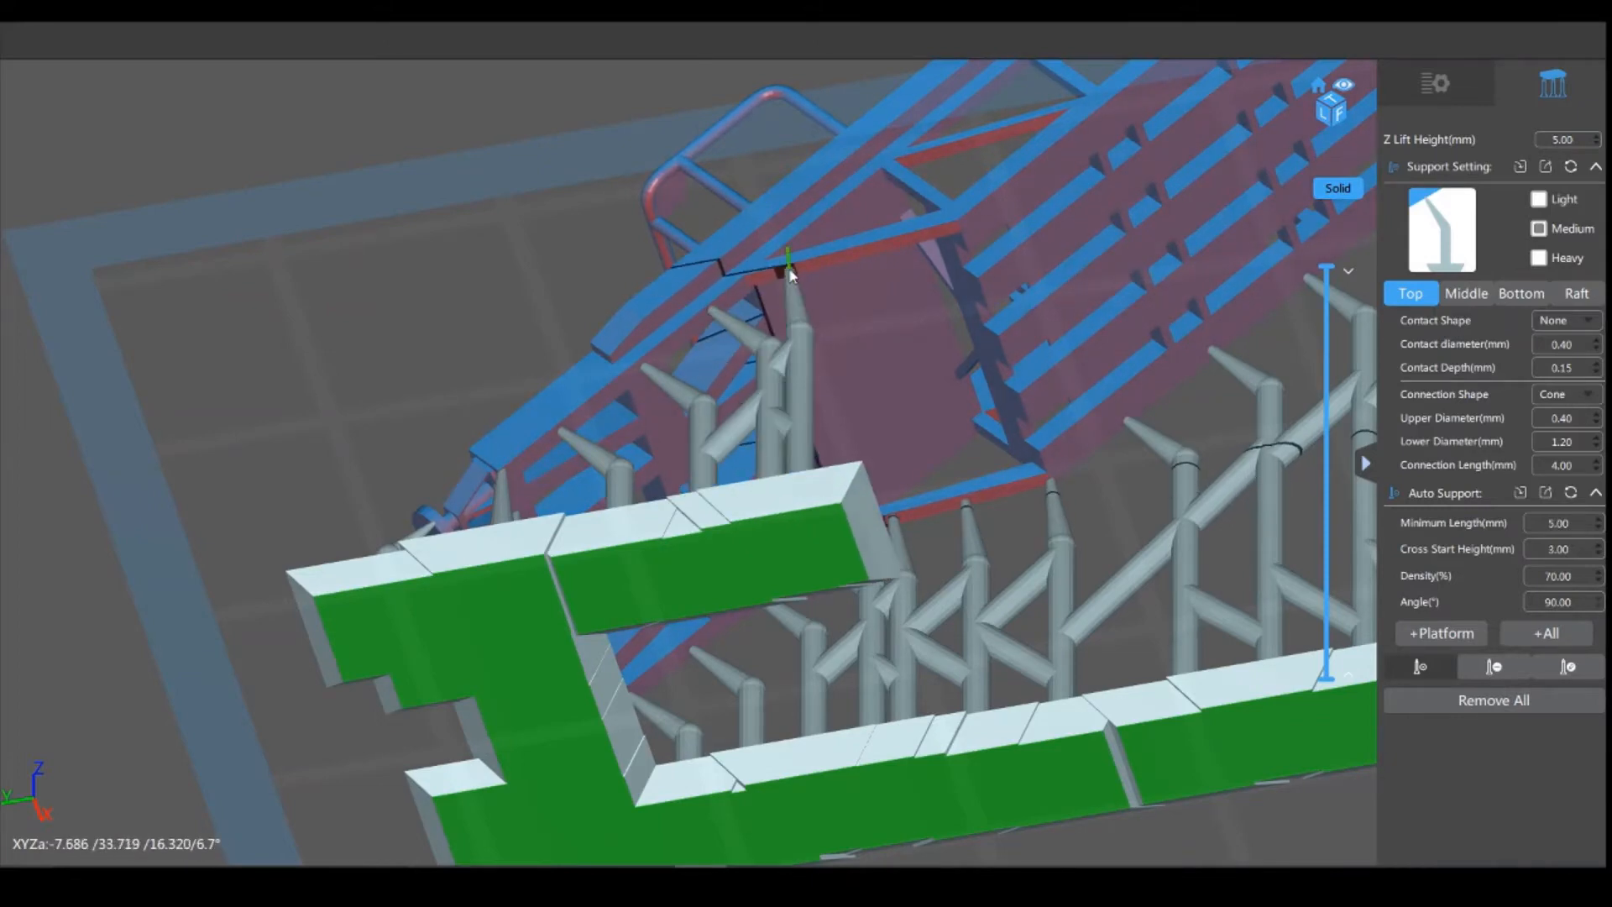
pyautogui.click(864, 250)
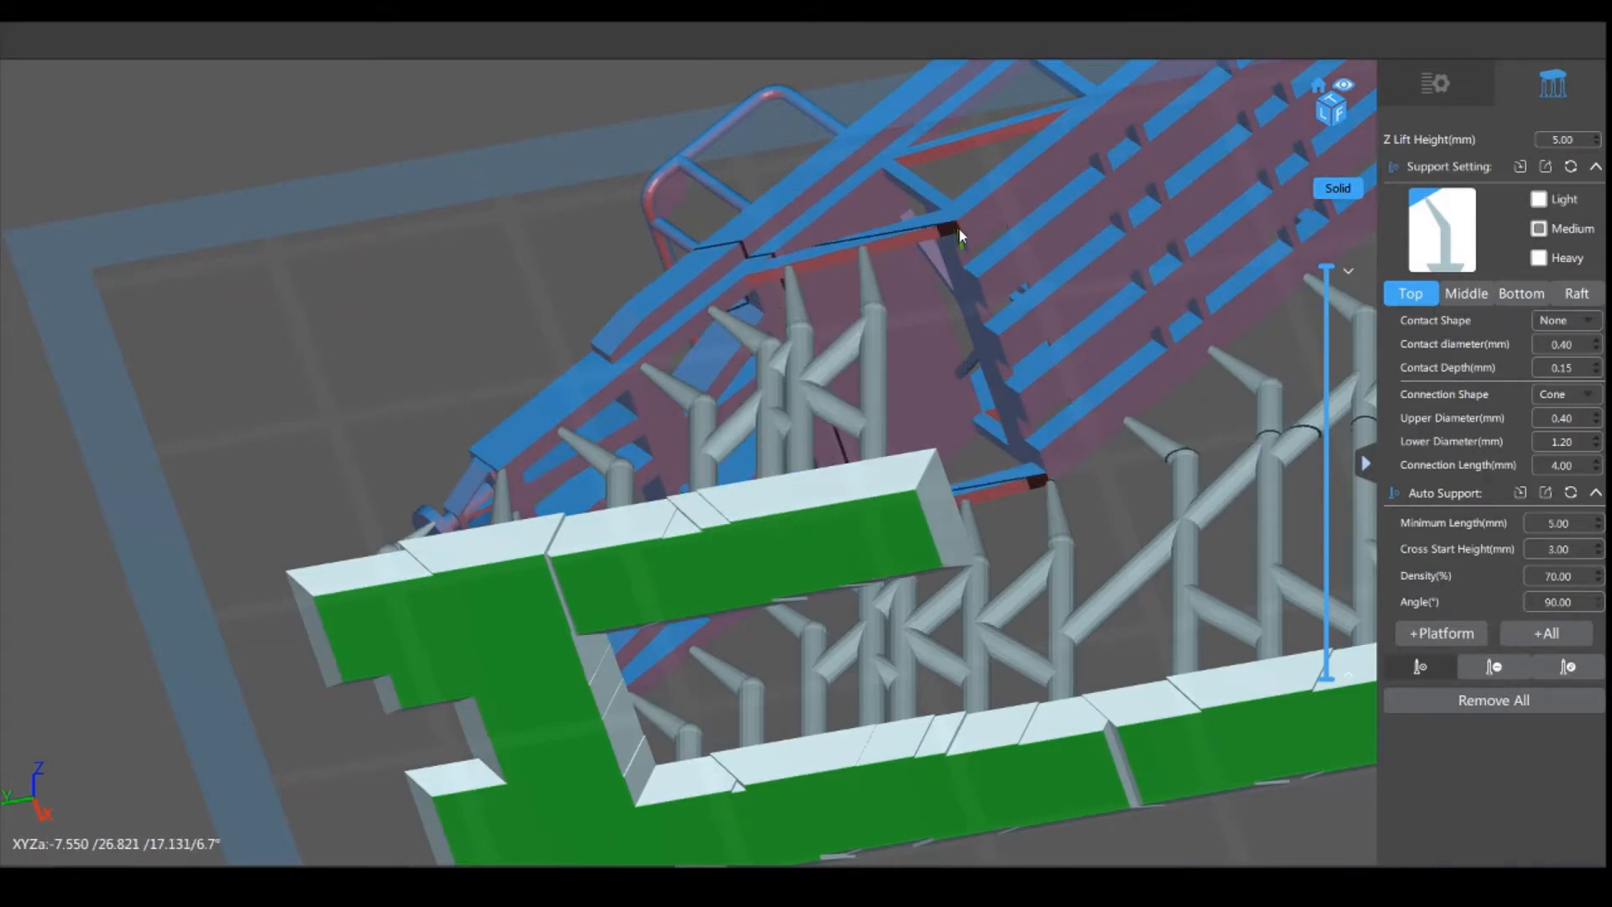
# Step: Continue the opposite side rail's row with six evenly spaced Medium supports upward from the lower recessed section
pyautogui.scroll(5, 365, 289)
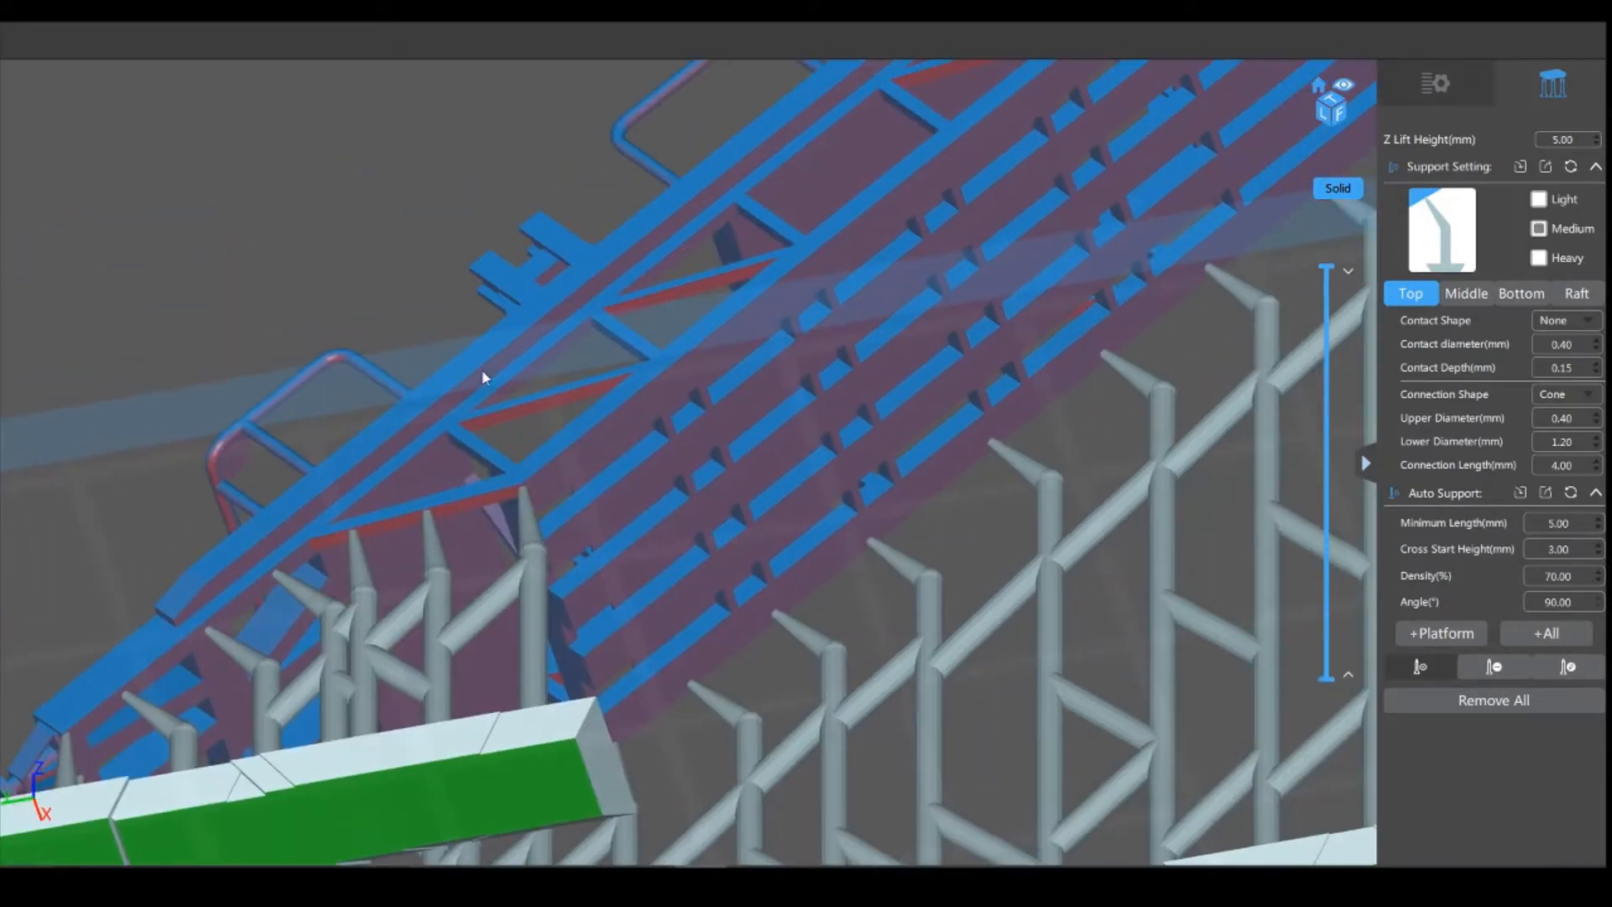
pyautogui.click(612, 422)
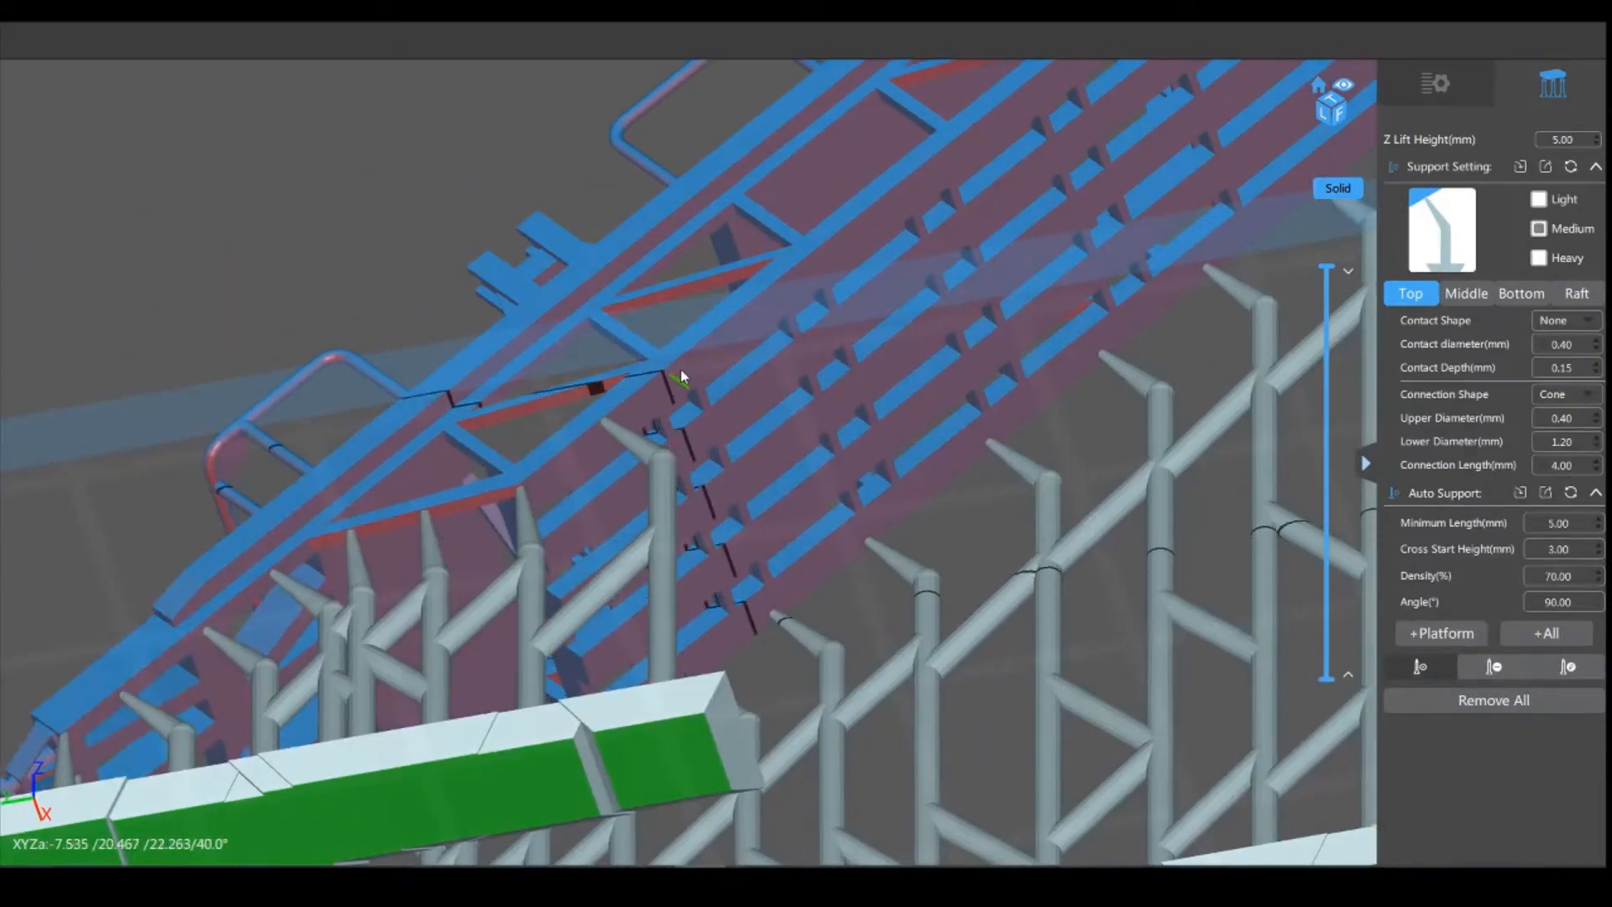
pyautogui.moveTo(701, 351); pyautogui.dragTo(375, 527, button='right')
pyautogui.click(388, 527)
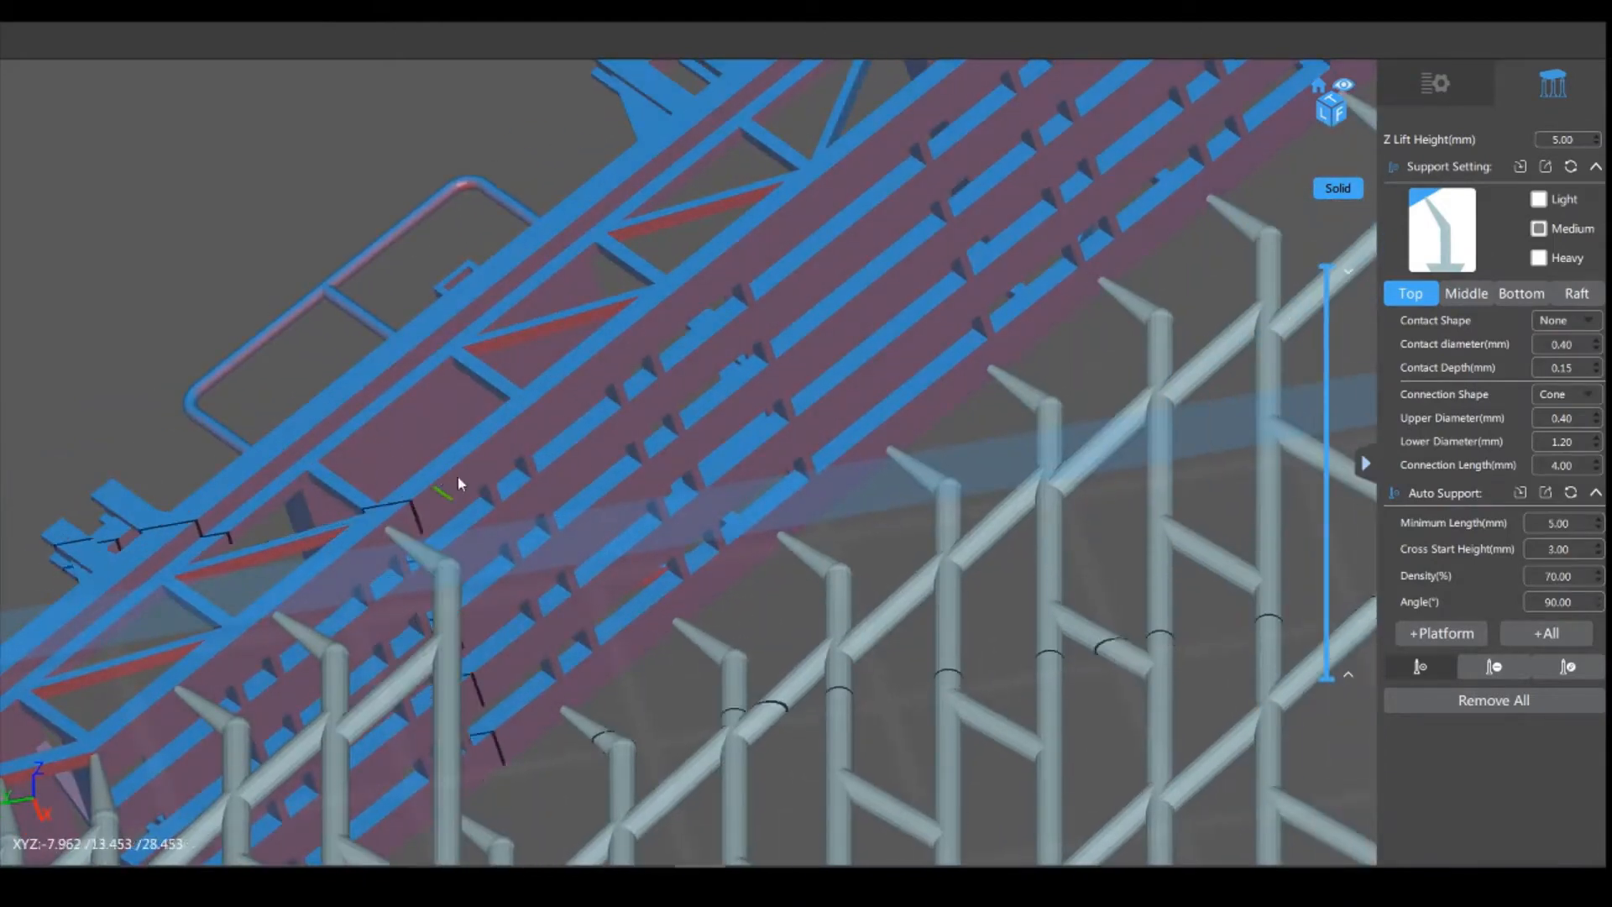
pyautogui.click(490, 453)
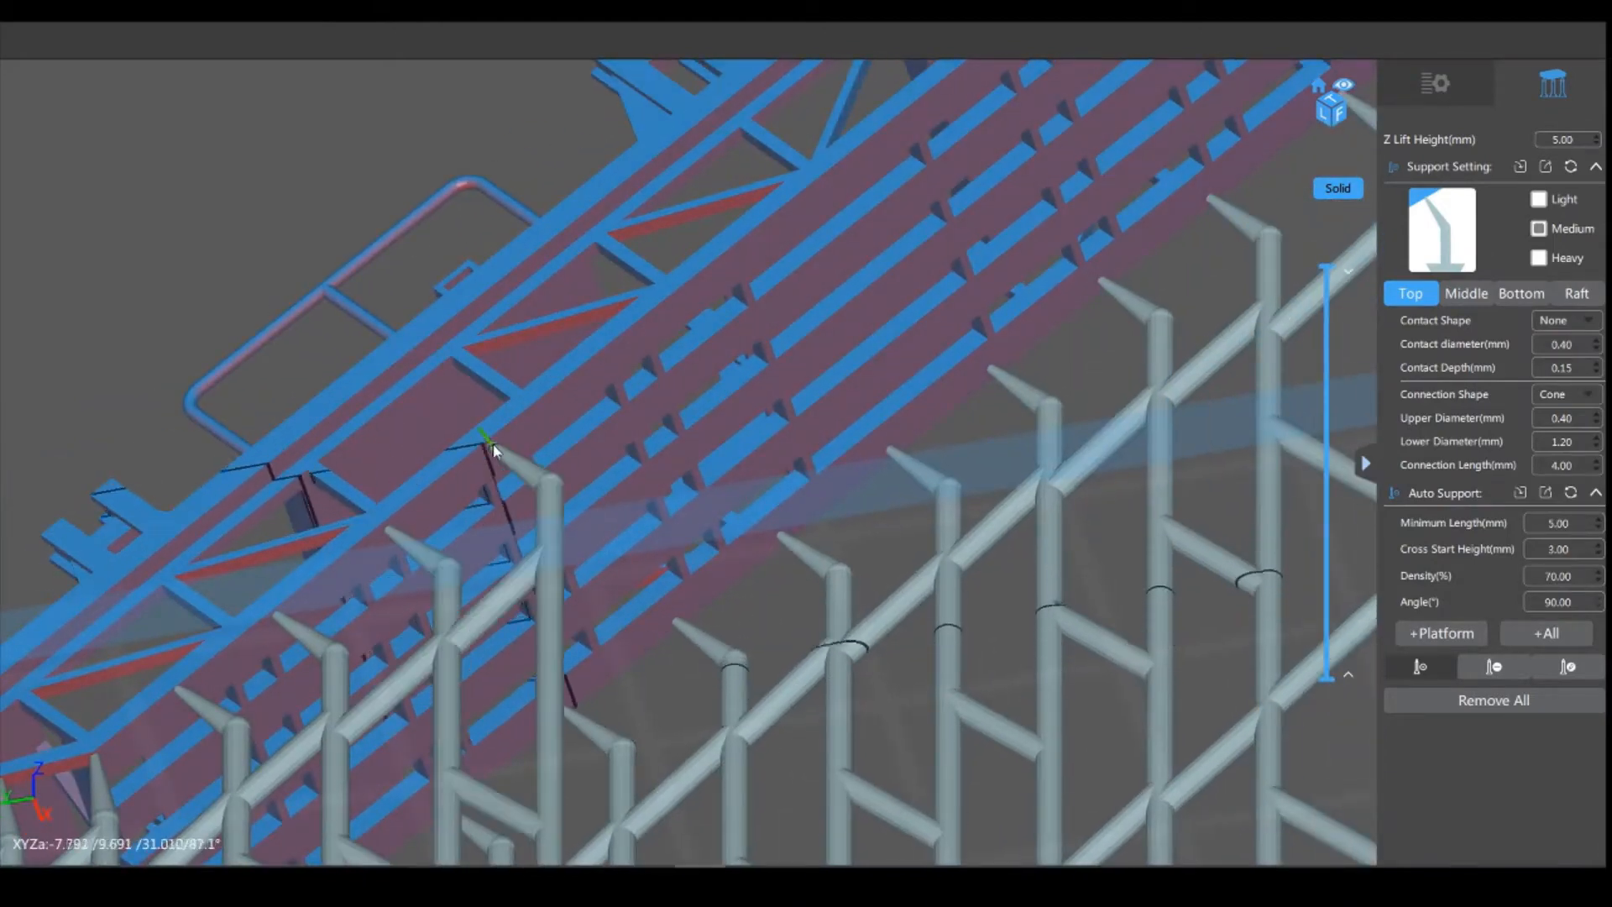
pyautogui.click(601, 355)
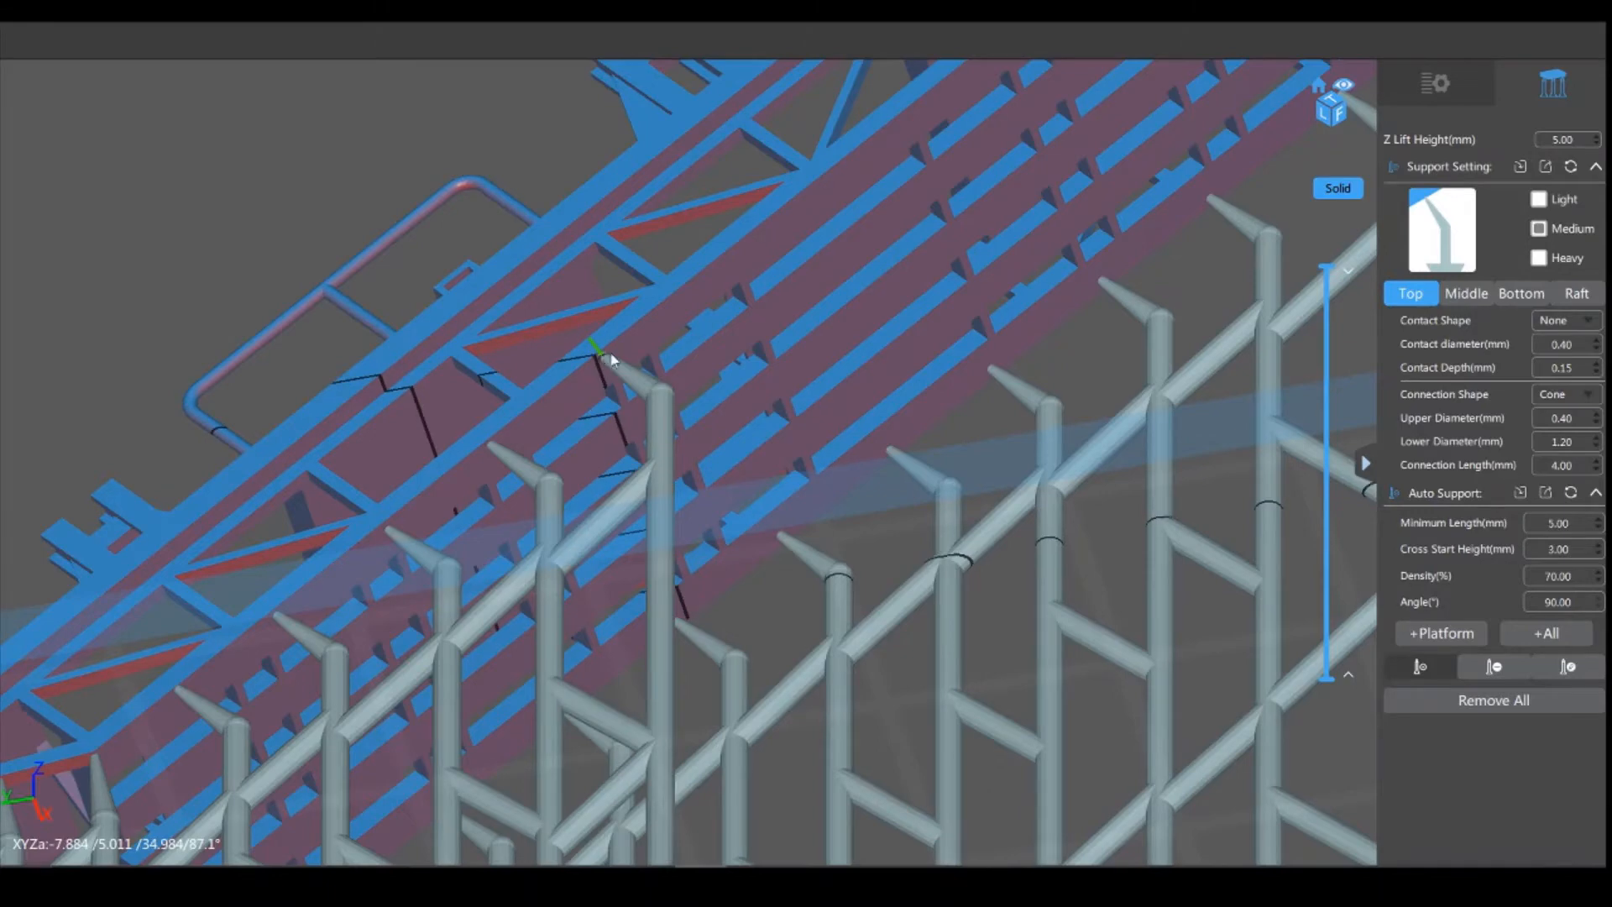
pyautogui.click(702, 277)
# Step: Extend that side rail's row with five more Medium supports, ending just below the upper recessed section
pyautogui.moveTo(540, 101); pyautogui.dragTo(388, 223)
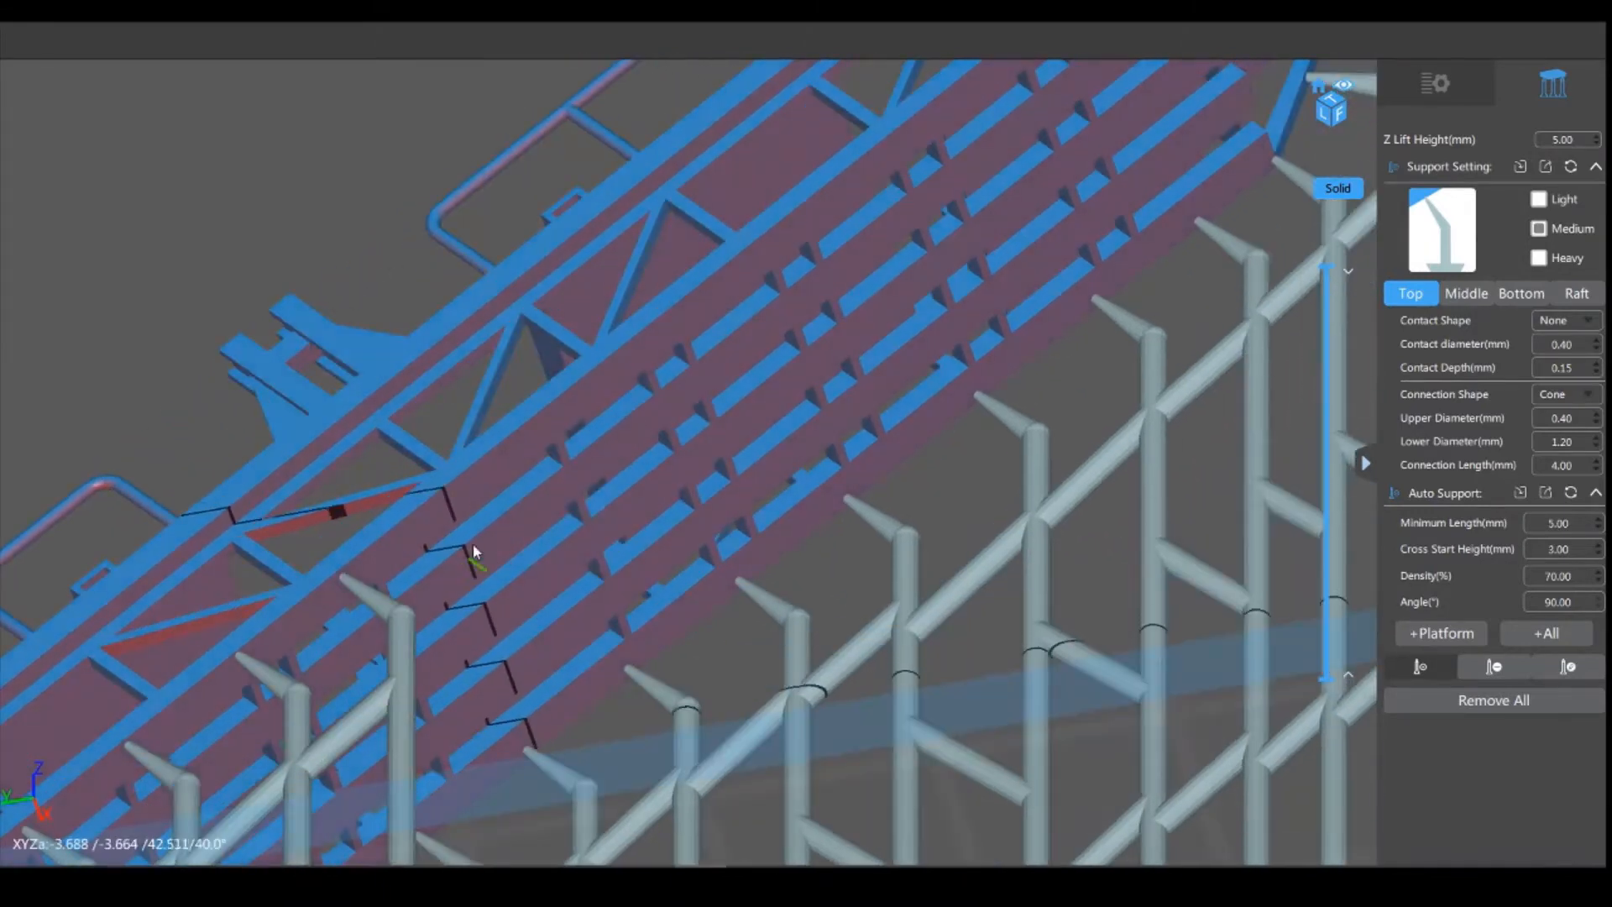
pyautogui.click(461, 486)
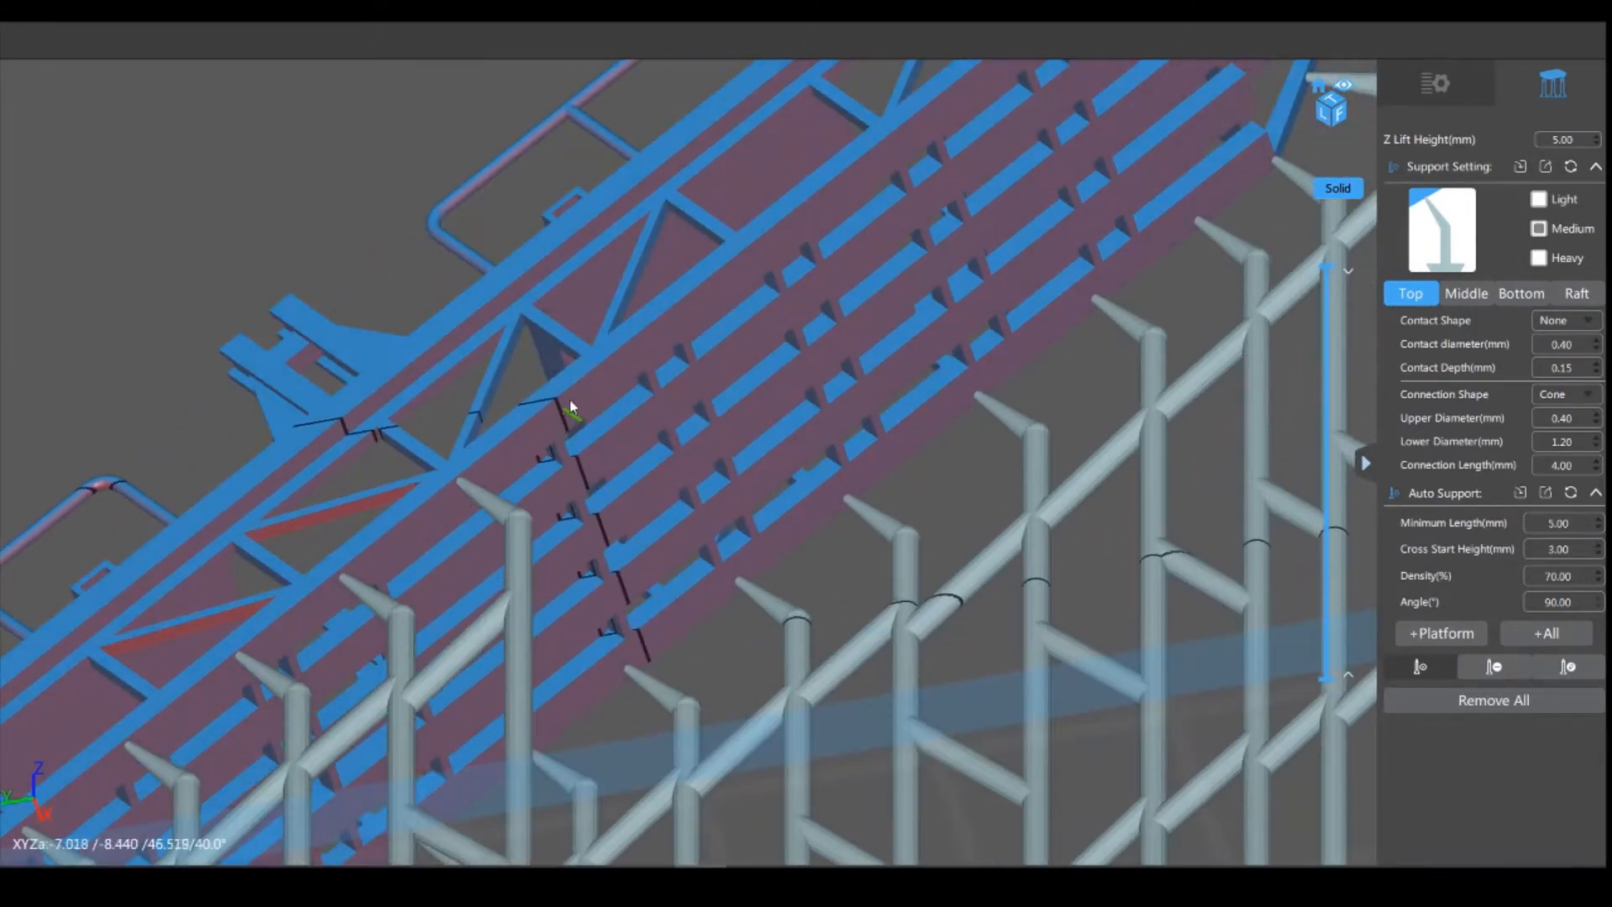
pyautogui.scroll(3, 349, 238)
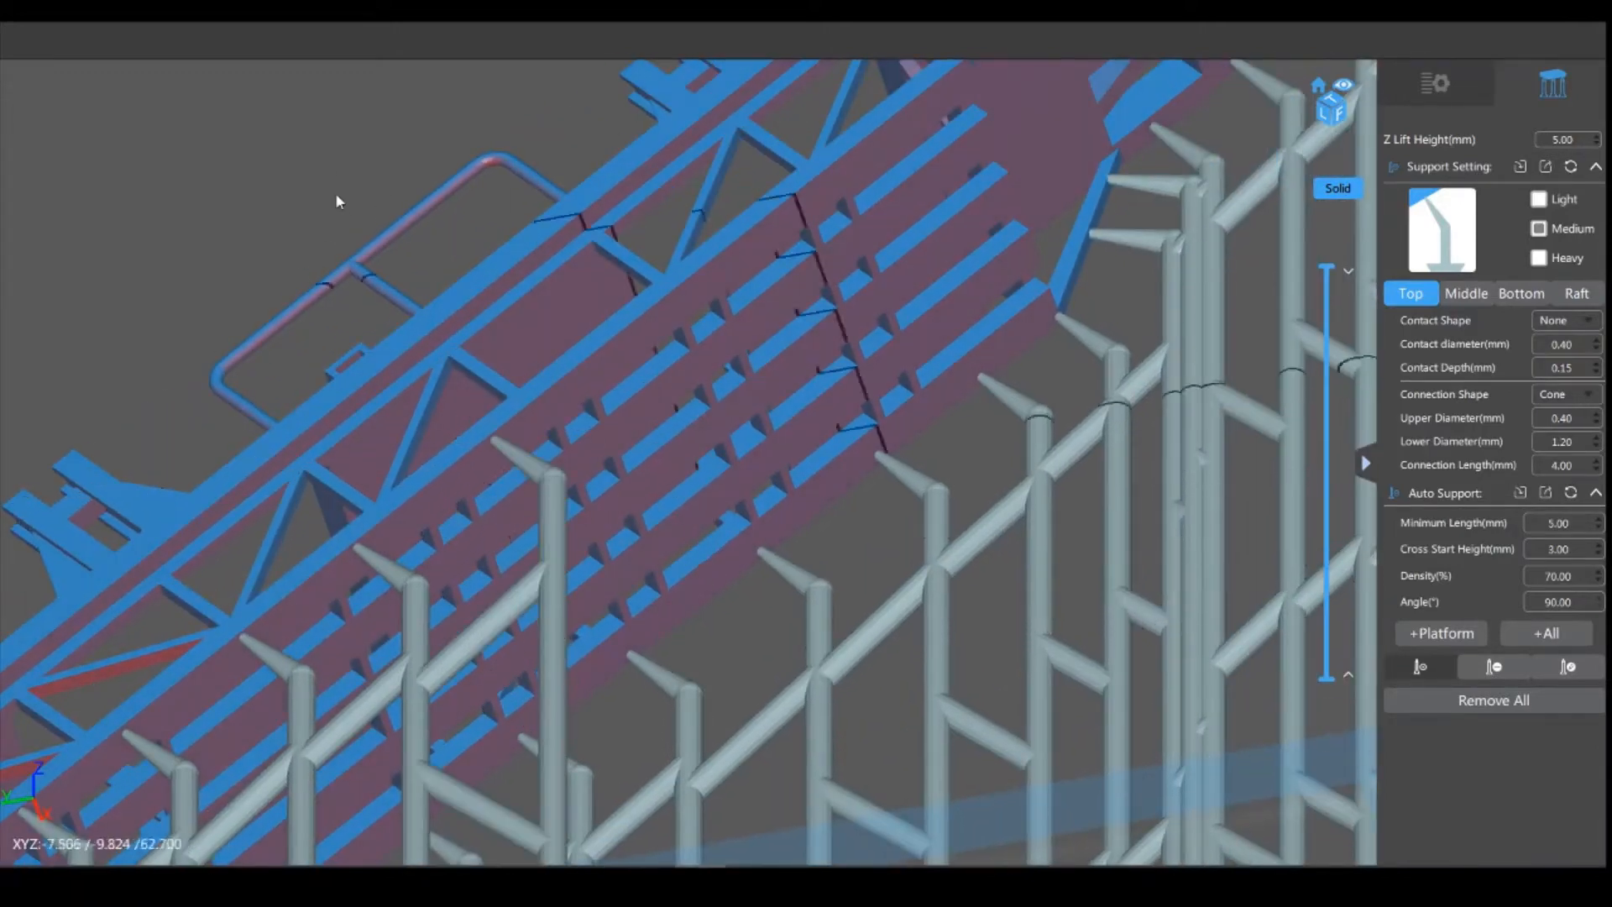
pyautogui.scroll(2, 286, 214)
pyautogui.scroll(-2, 269, 220)
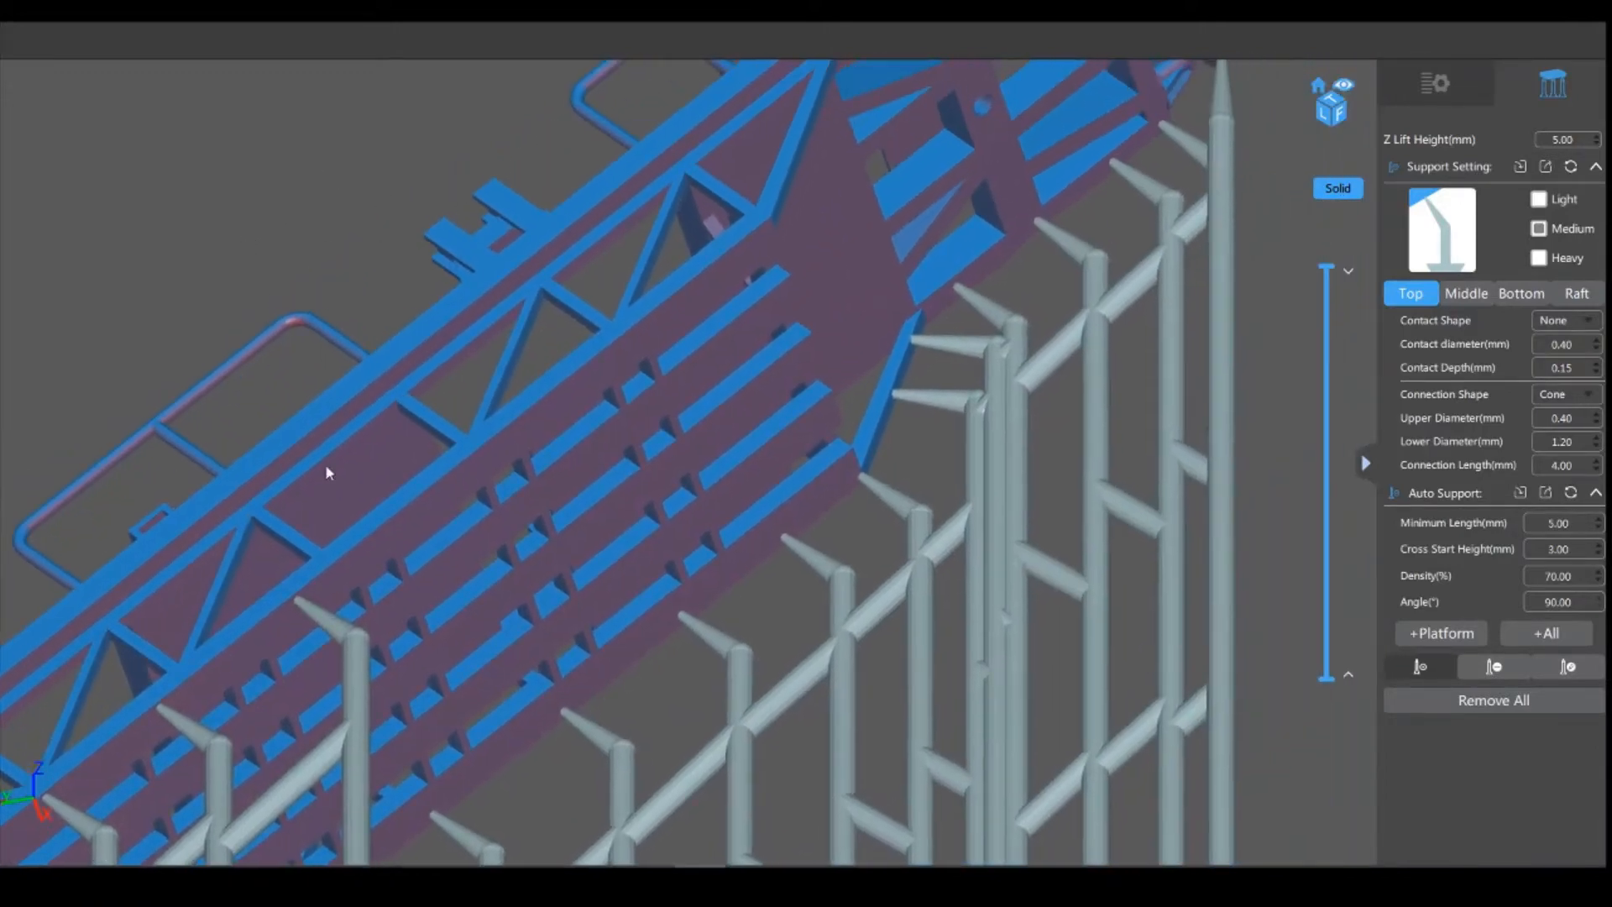
pyautogui.click(423, 505)
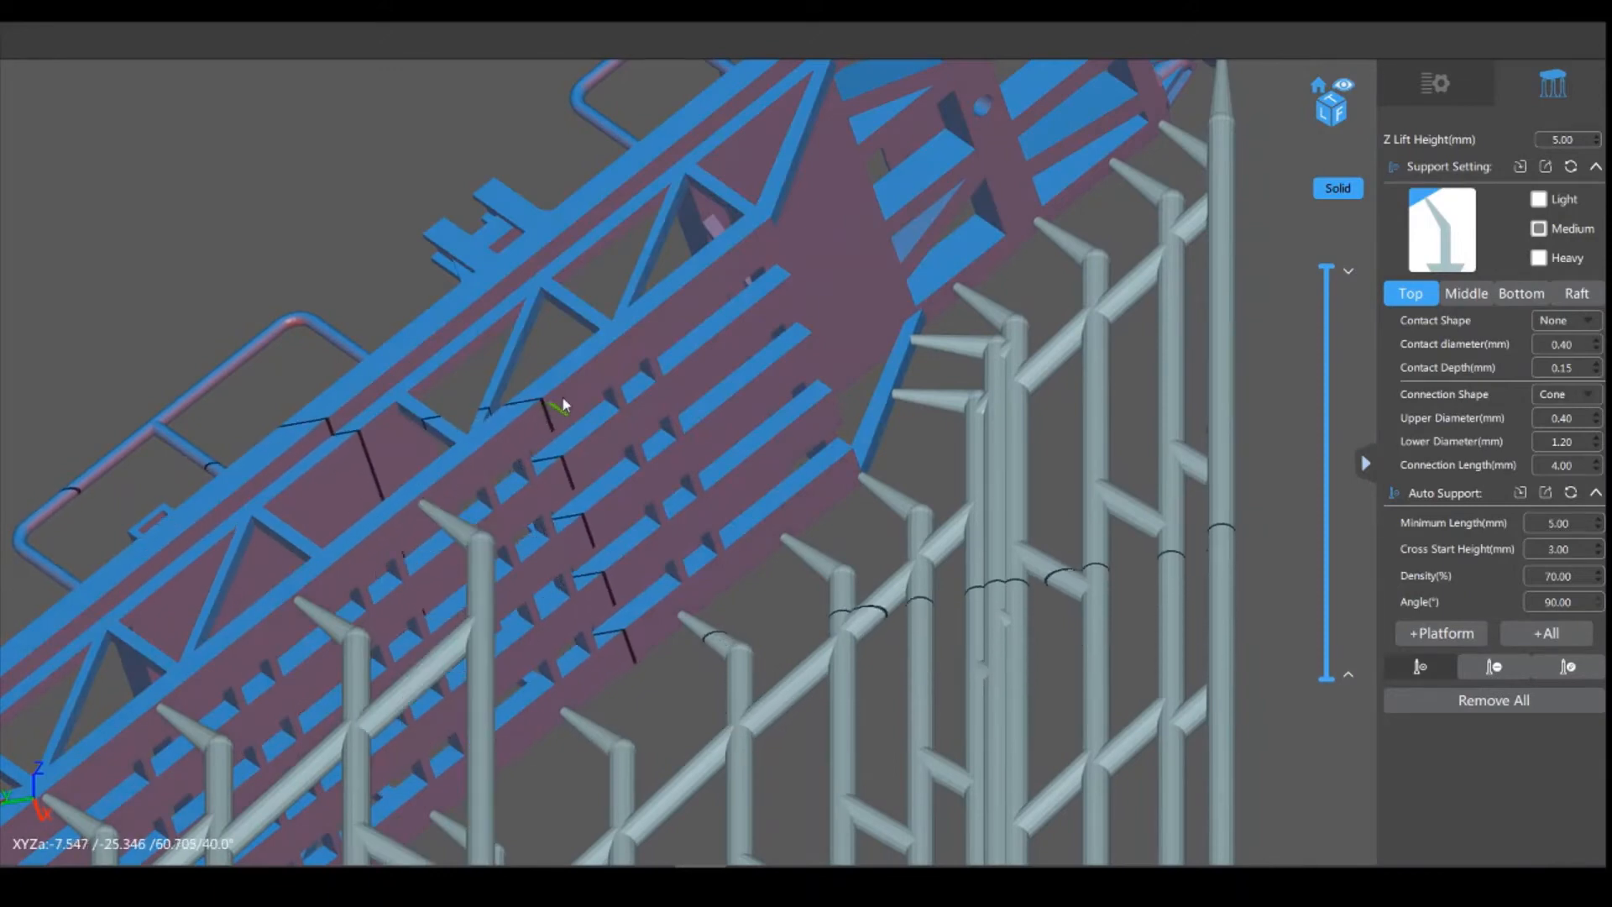
pyautogui.click(547, 398)
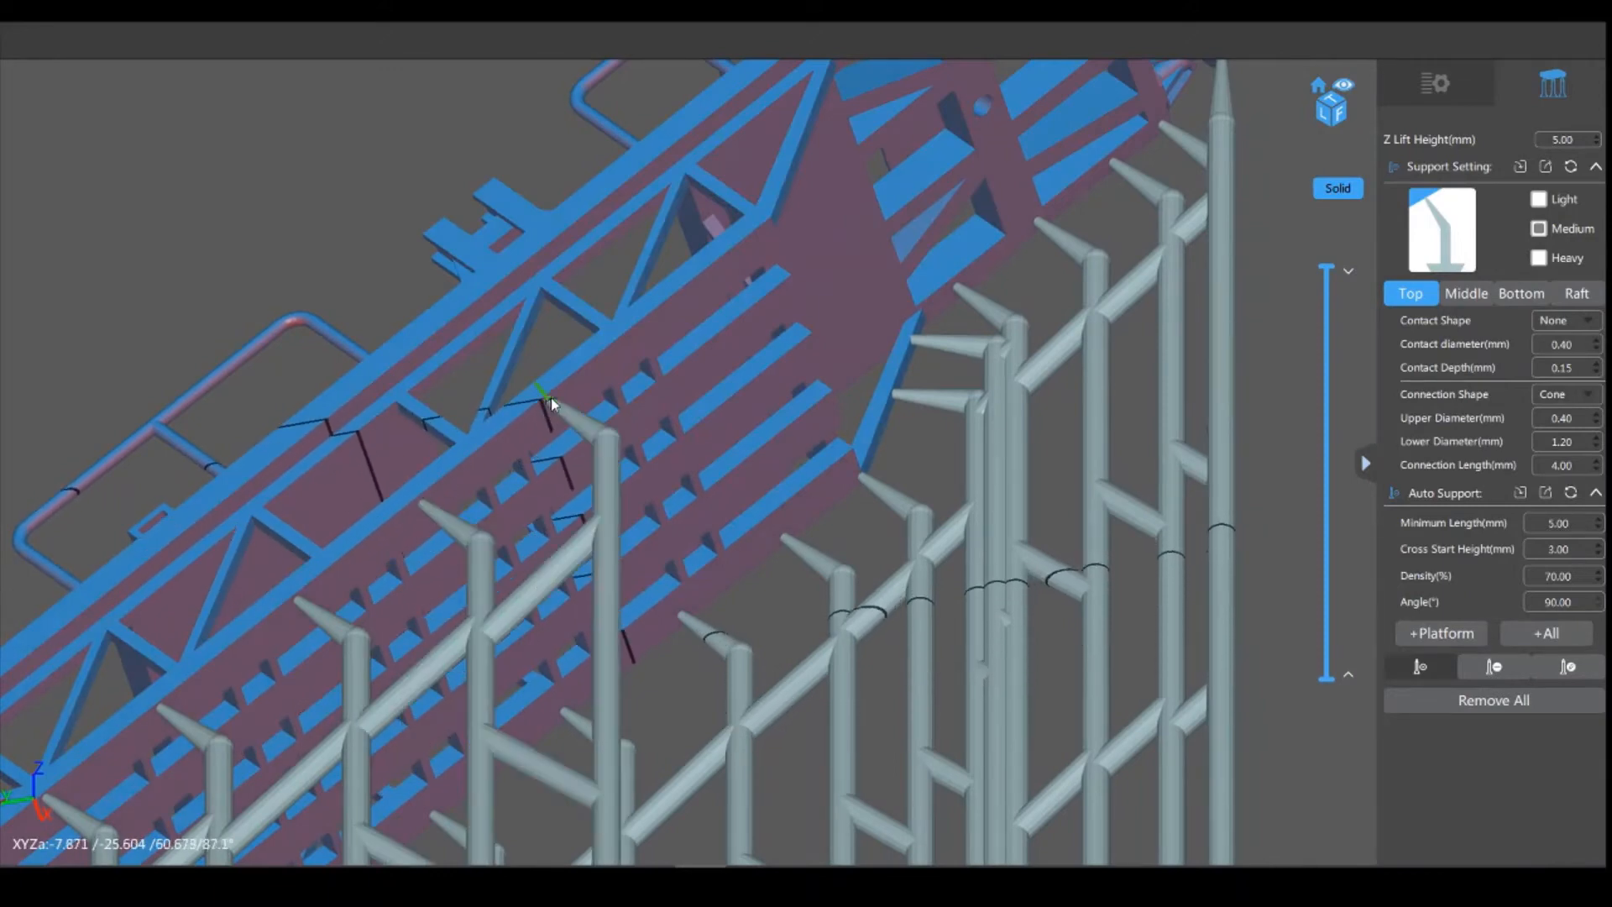
pyautogui.click(650, 318)
# Step: Add three Medium supports on the upper recessed section's side bar, at its lower corner, middle and upper corner
pyautogui.moveTo(422, 143); pyautogui.dragTo(382, 348)
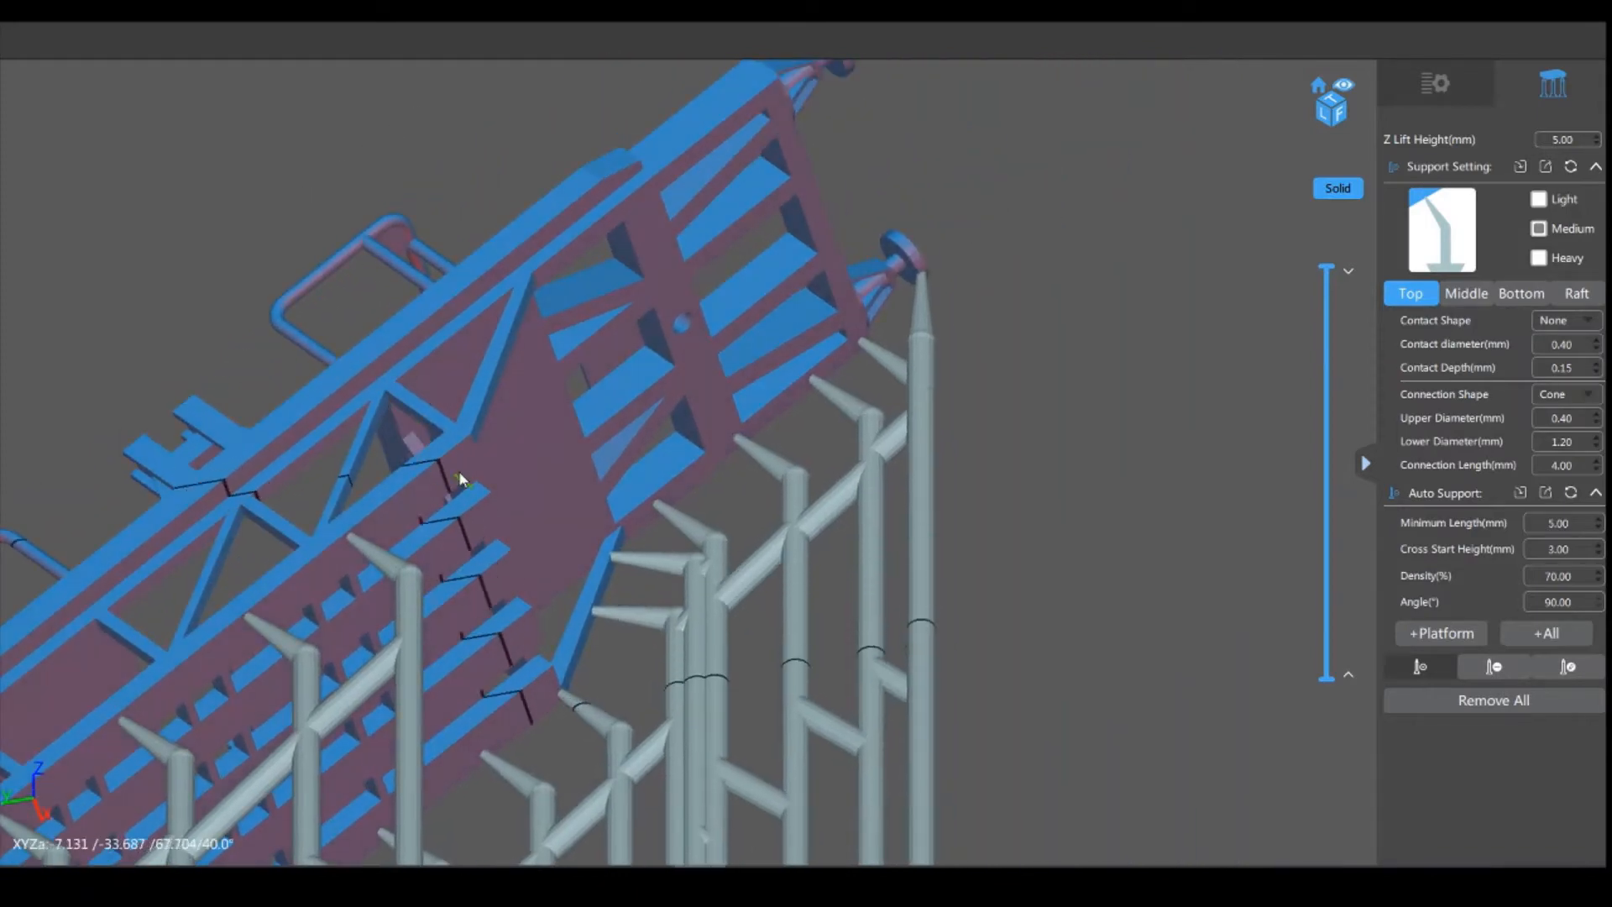
pyautogui.click(464, 445)
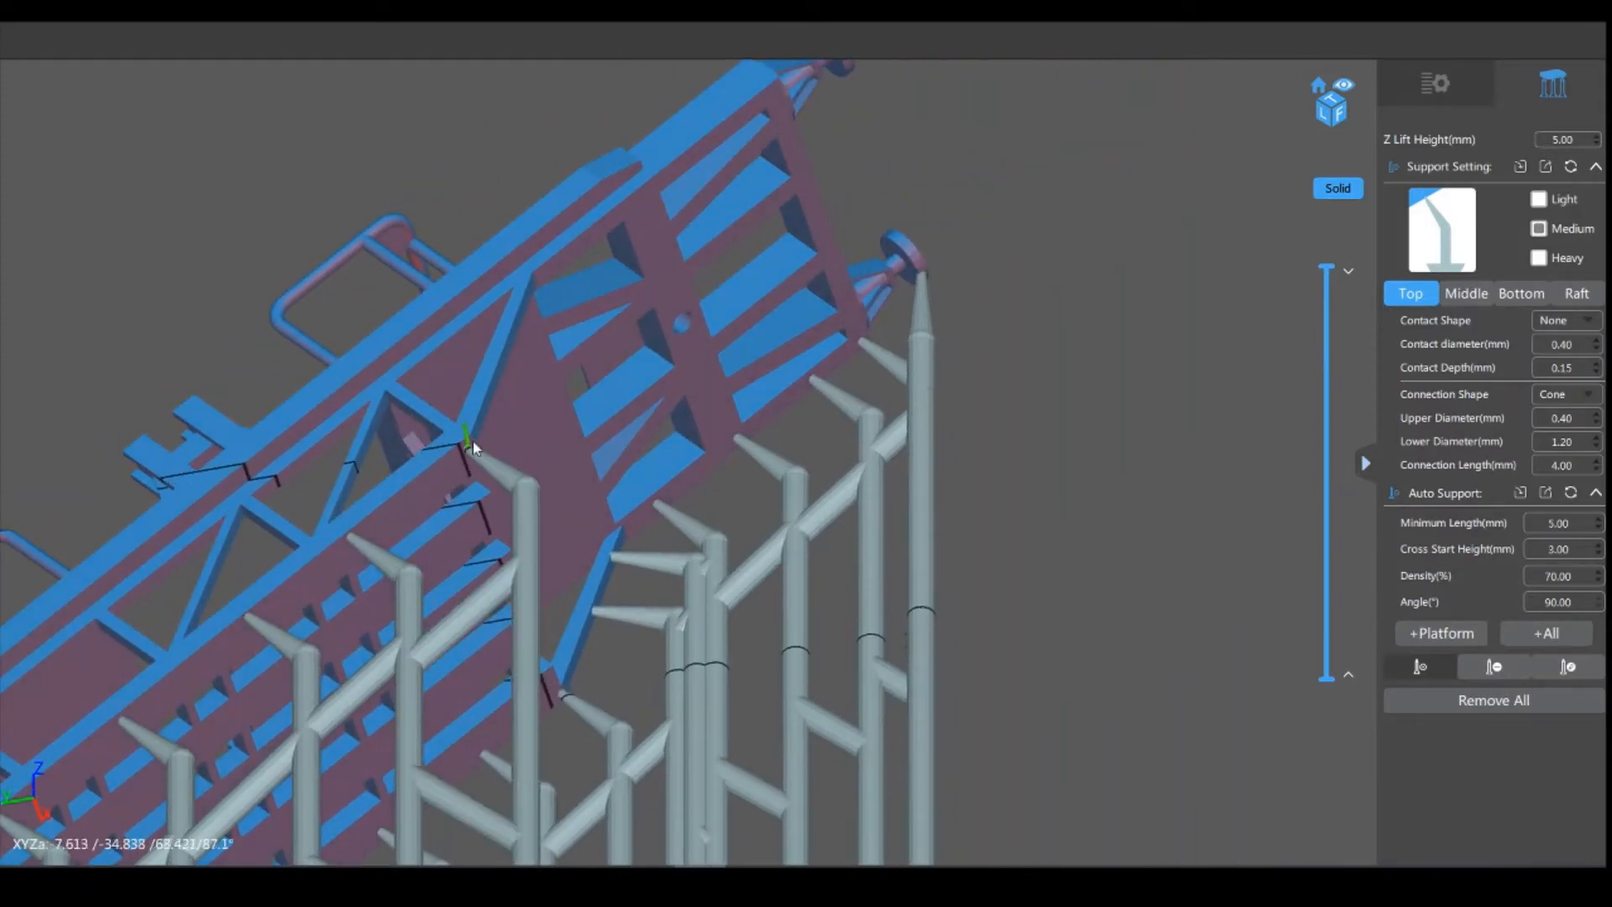
pyautogui.click(496, 380)
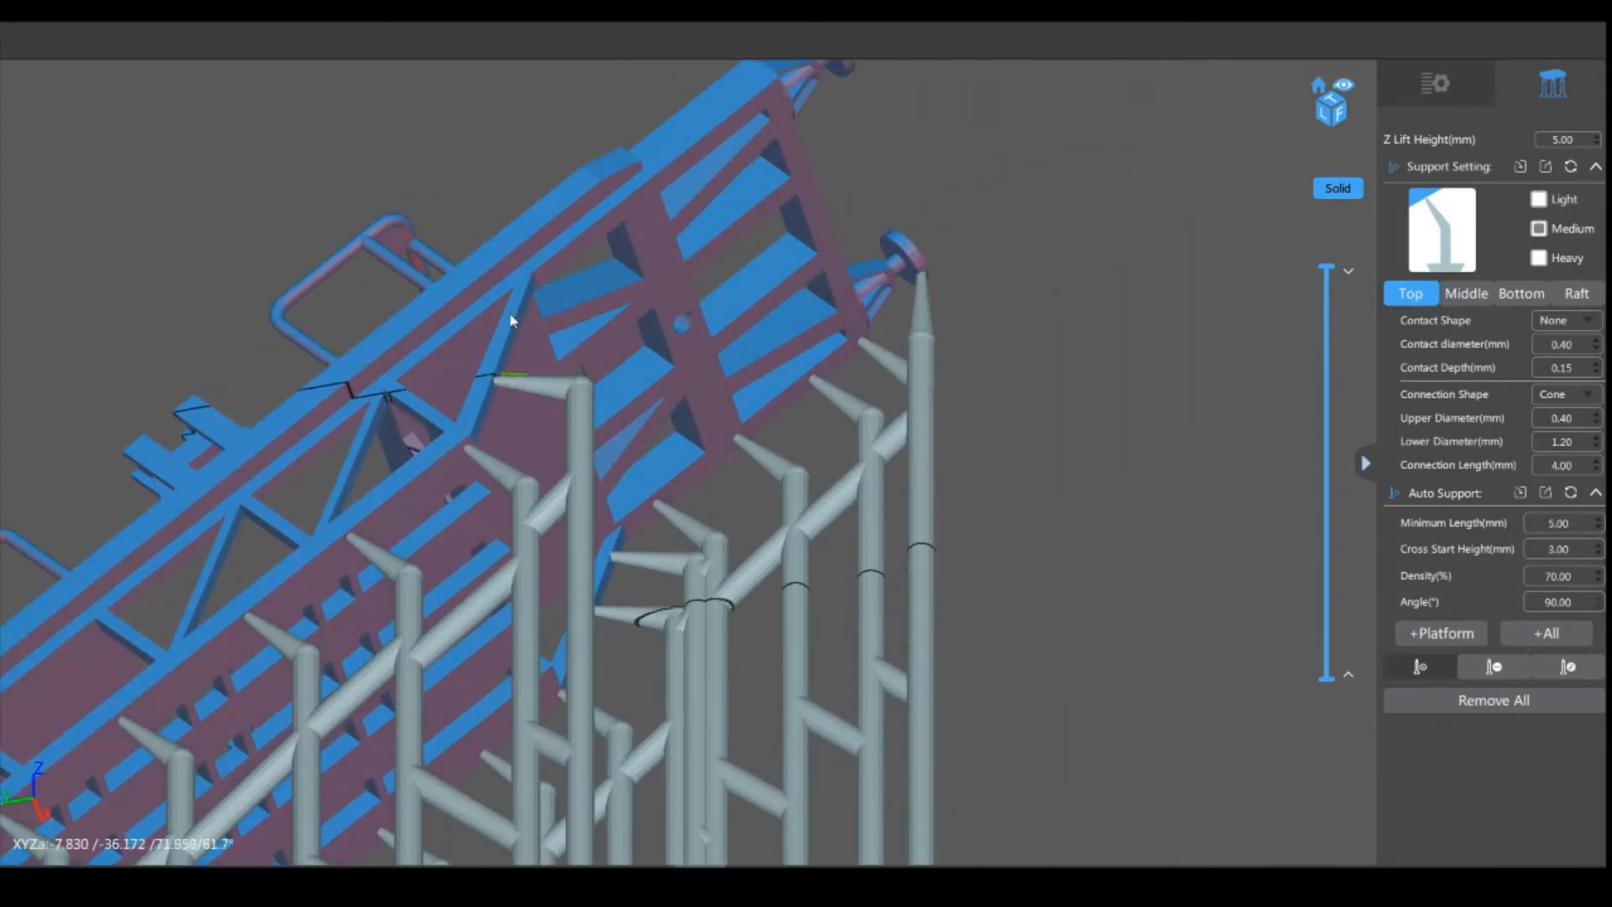
pyautogui.click(543, 270)
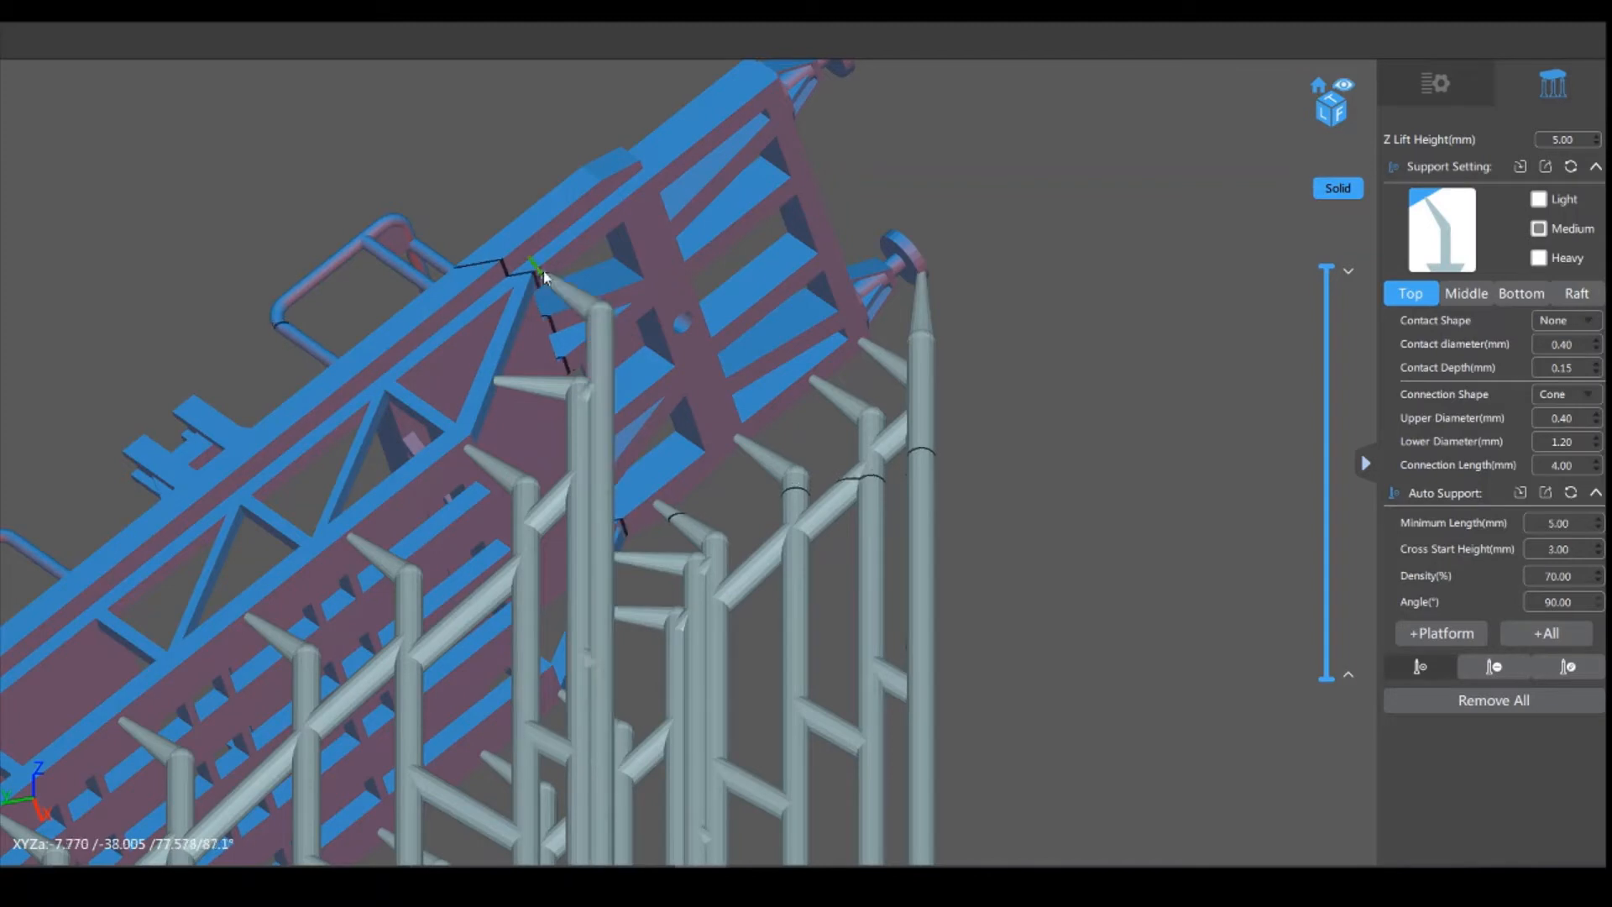
# Step: Place Medium supports up the remaining rail to the upper end beam and under the buffer on that side
pyautogui.click(634, 198)
pyautogui.click(727, 130)
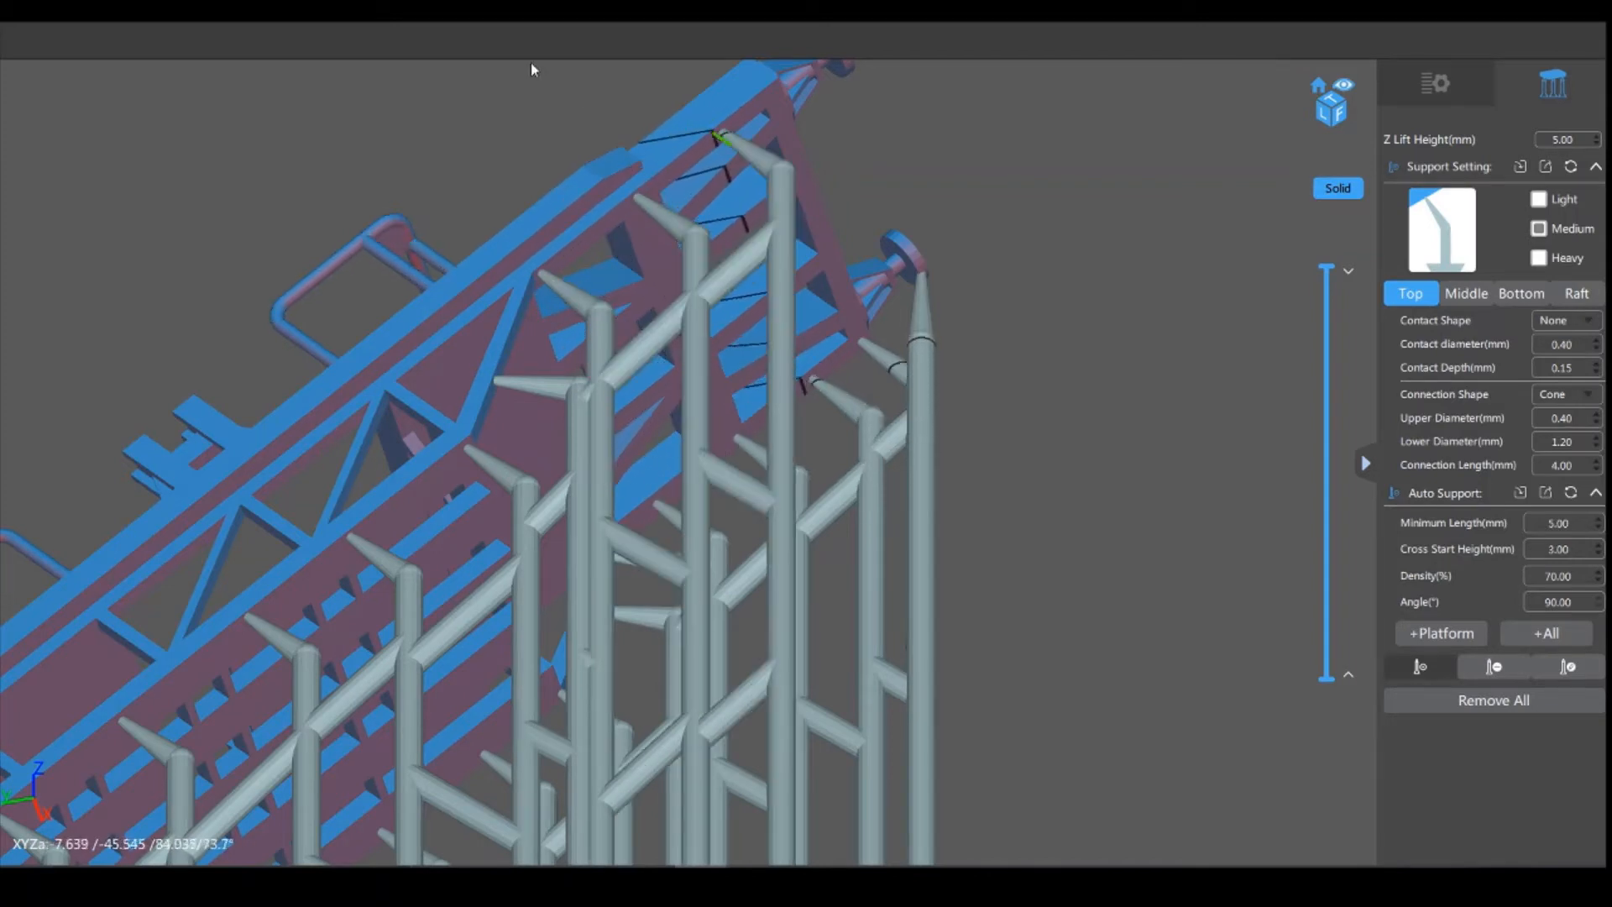
pyautogui.scroll(-3, 406, 142)
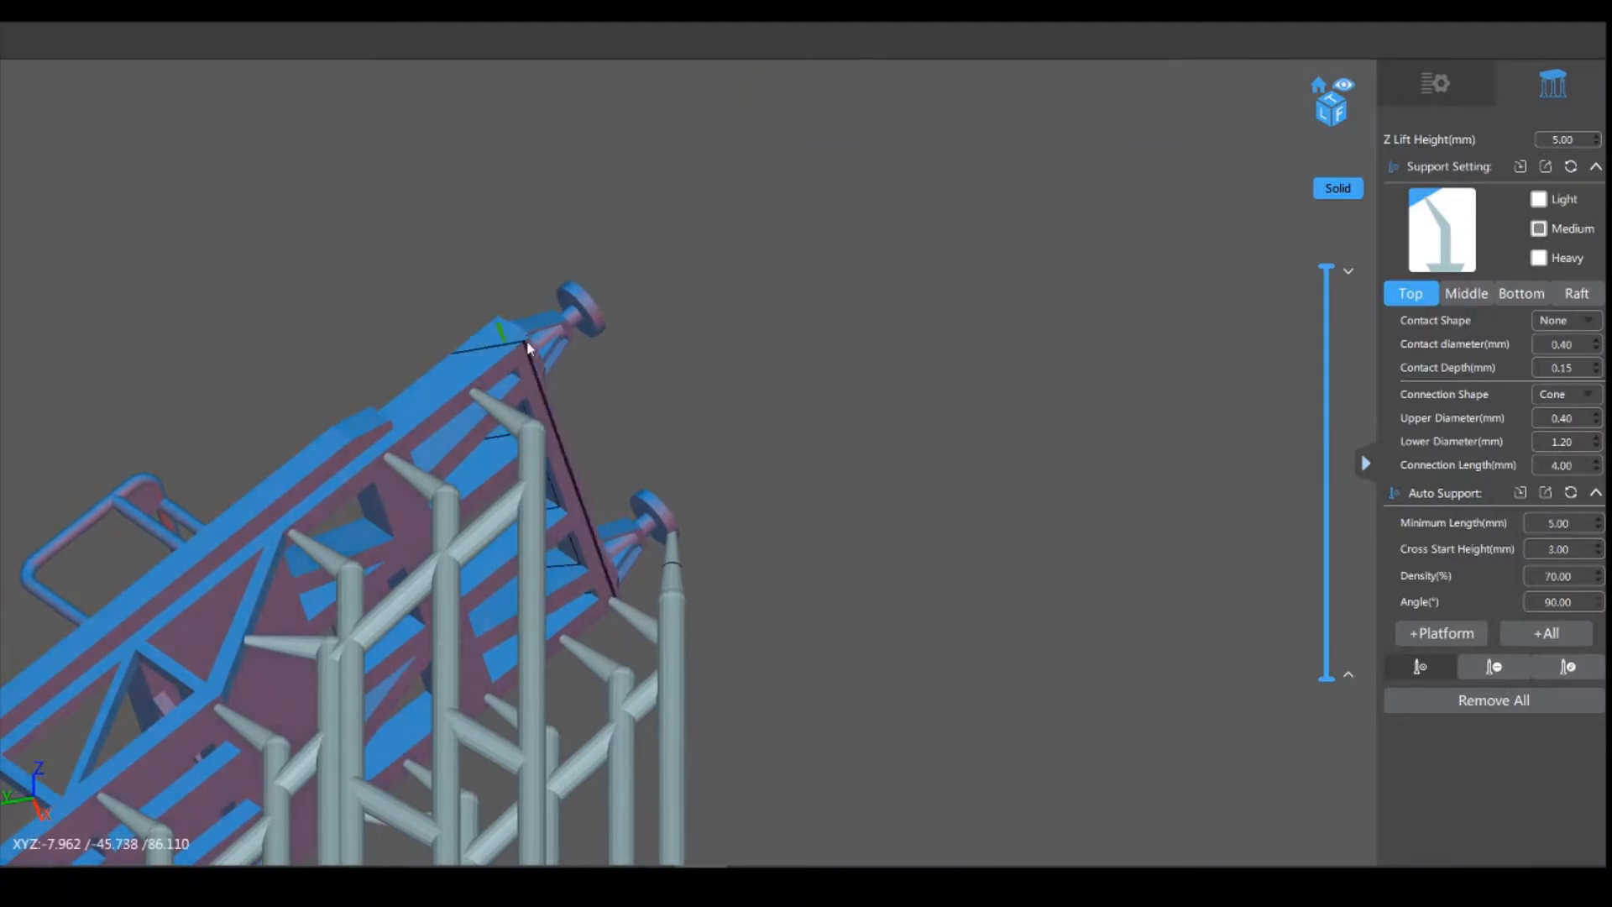
pyautogui.click(600, 326)
# Step: Add three Medium supports across the underside of the upper end beam, near each side and at its middle
pyautogui.moveTo(779, 454); pyautogui.dragTo(891, 351, button='right')
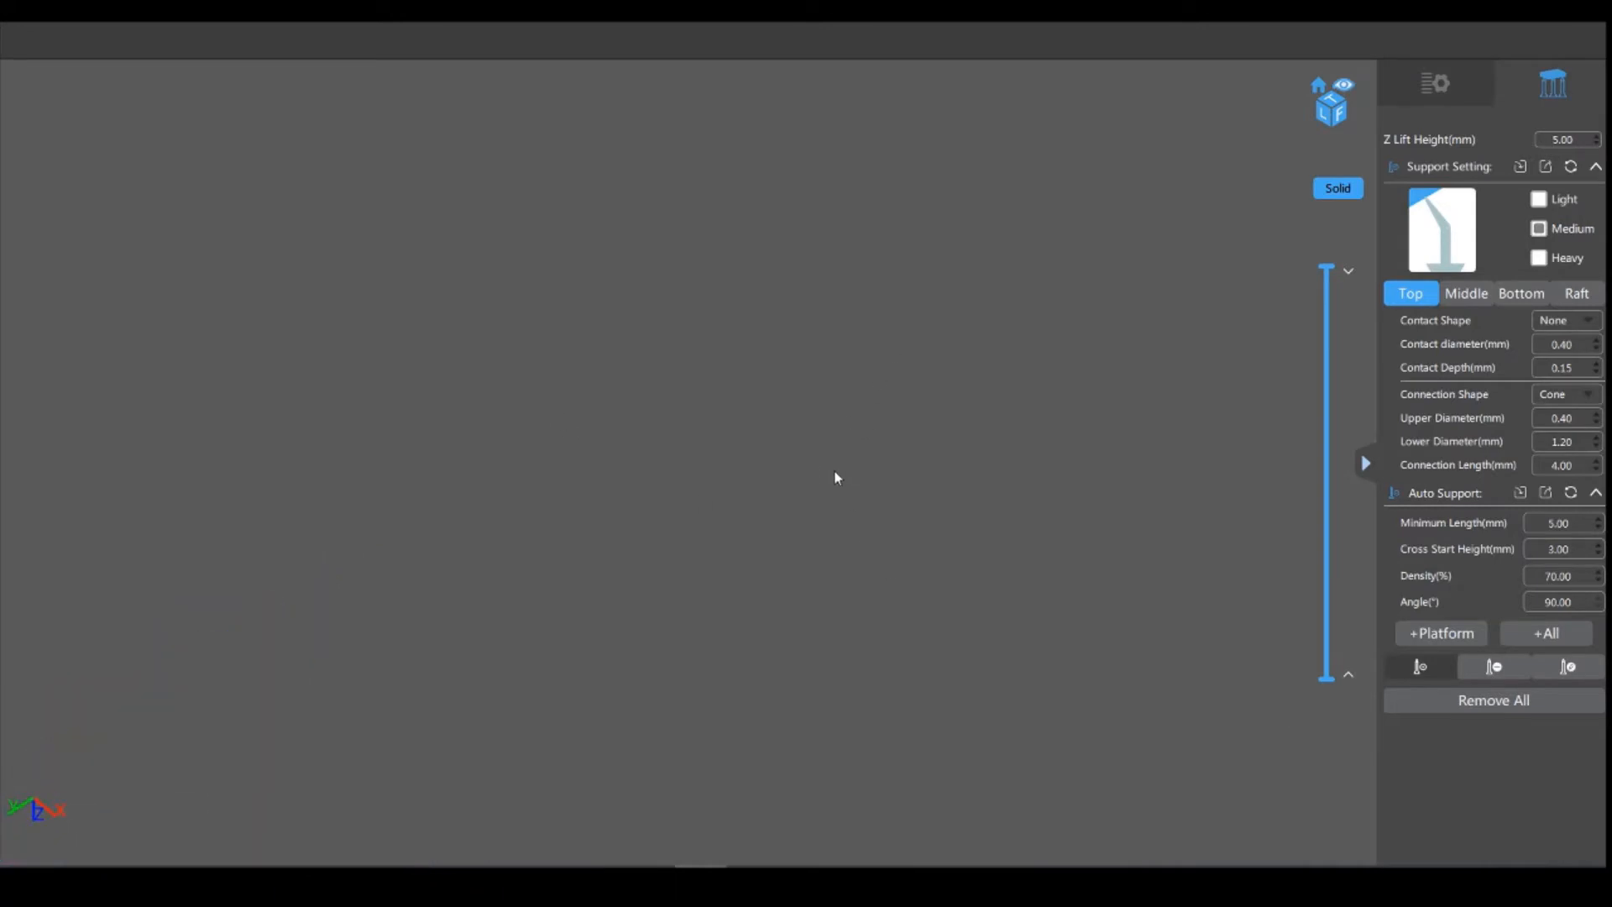
pyautogui.moveTo(835, 477); pyautogui.dragTo(338, 565, button='right')
pyautogui.scroll(2, 747, 570)
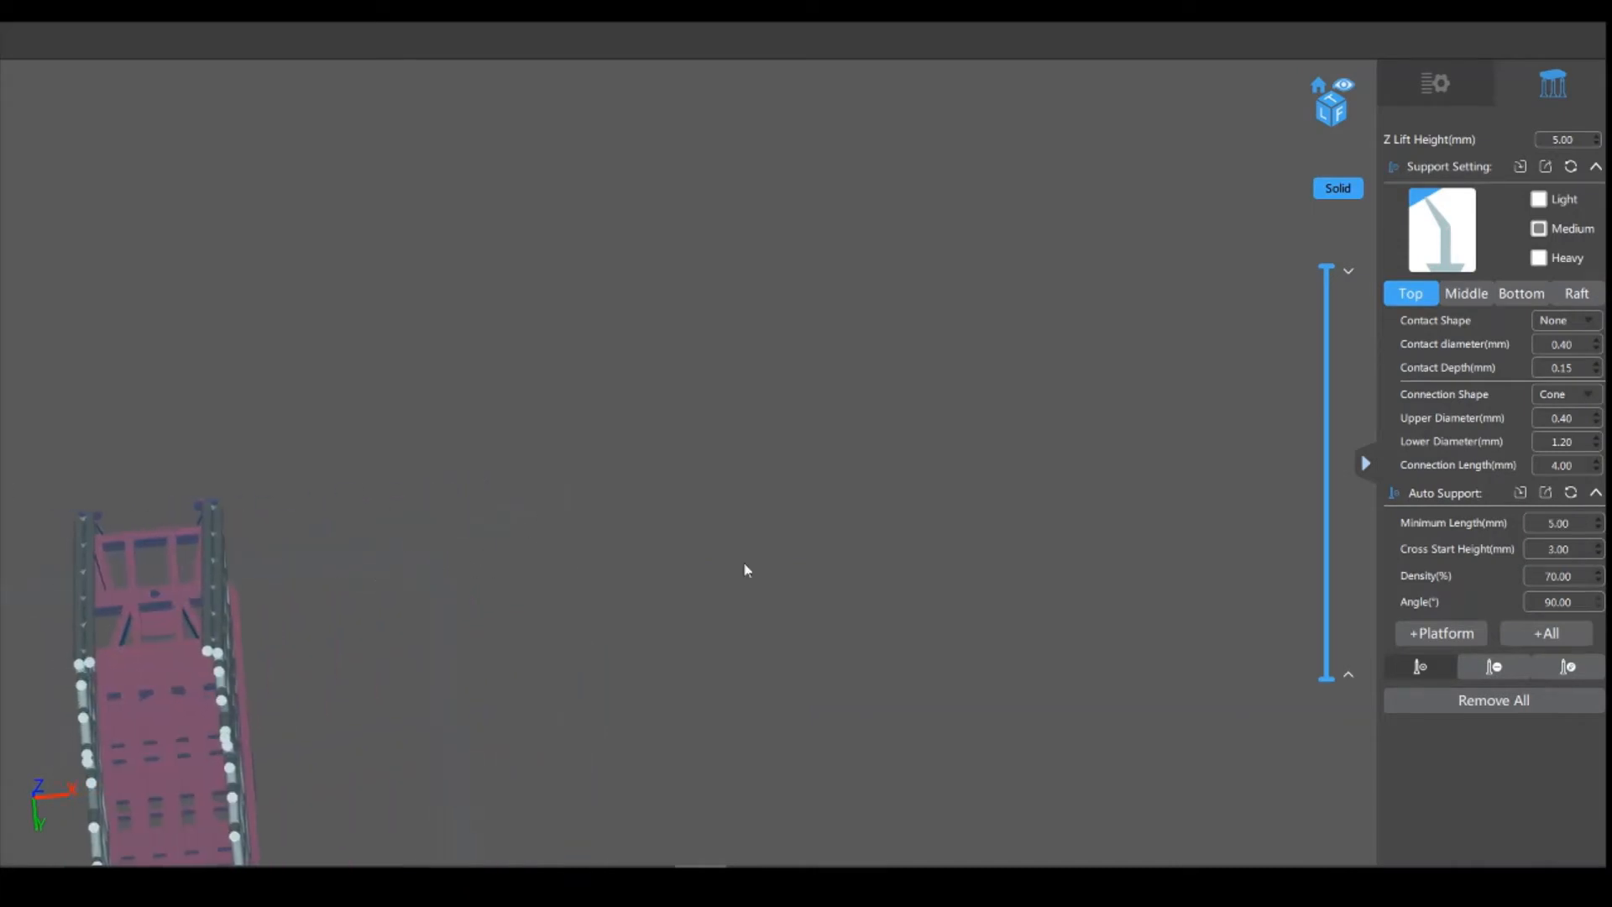
pyautogui.moveTo(747, 570); pyautogui.dragTo(466, 471, button='right')
pyautogui.scroll(3, 279, 524)
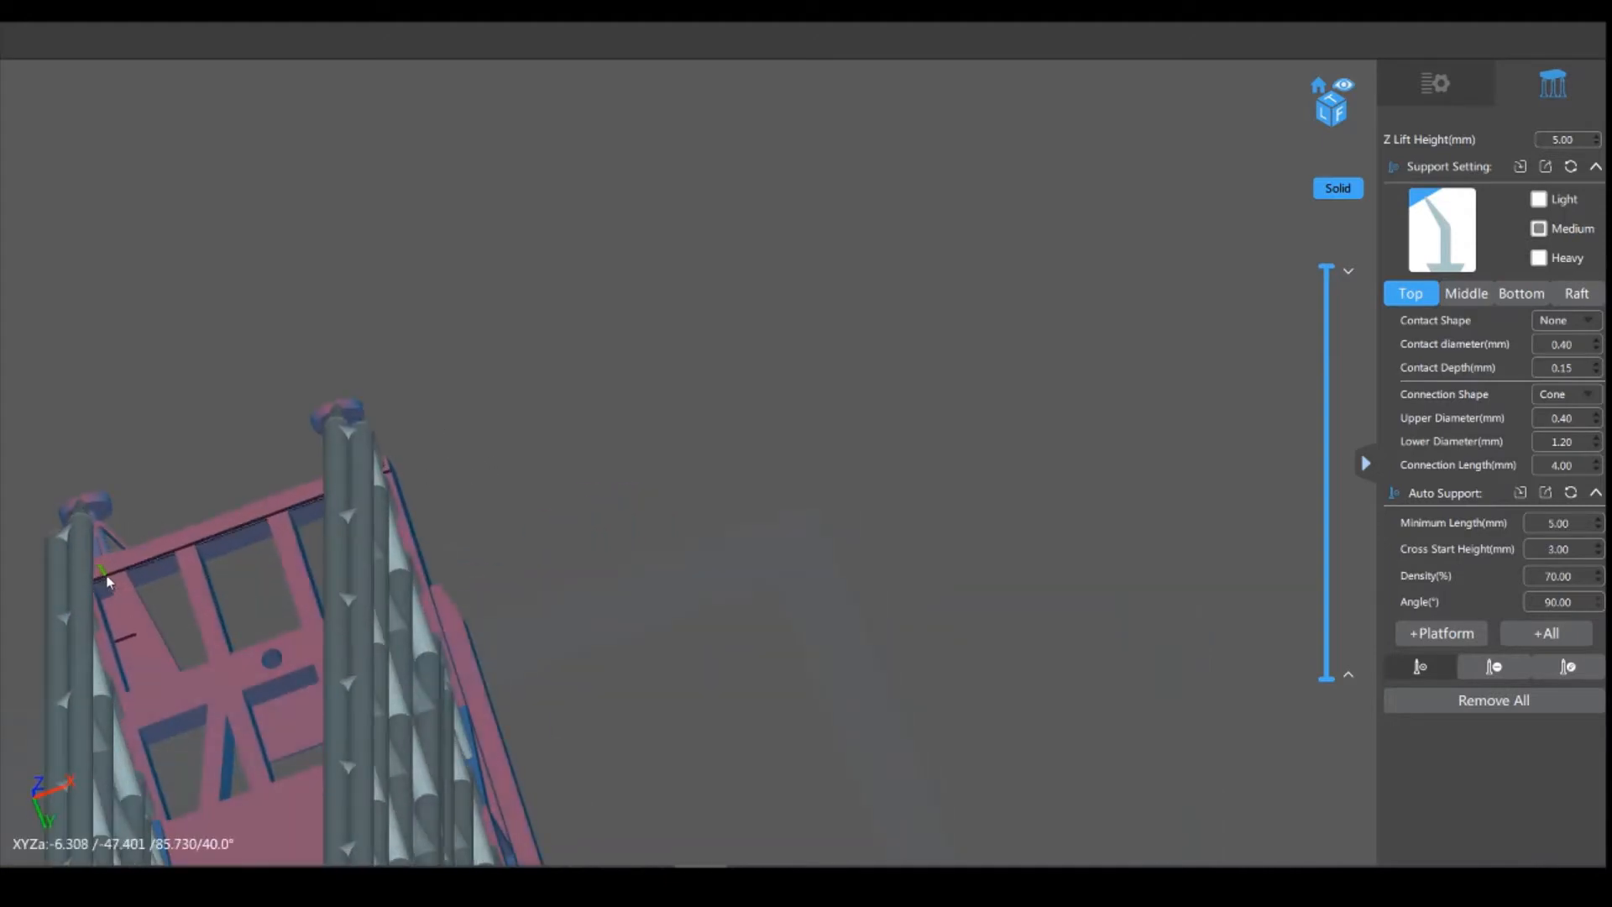
pyautogui.click(157, 561)
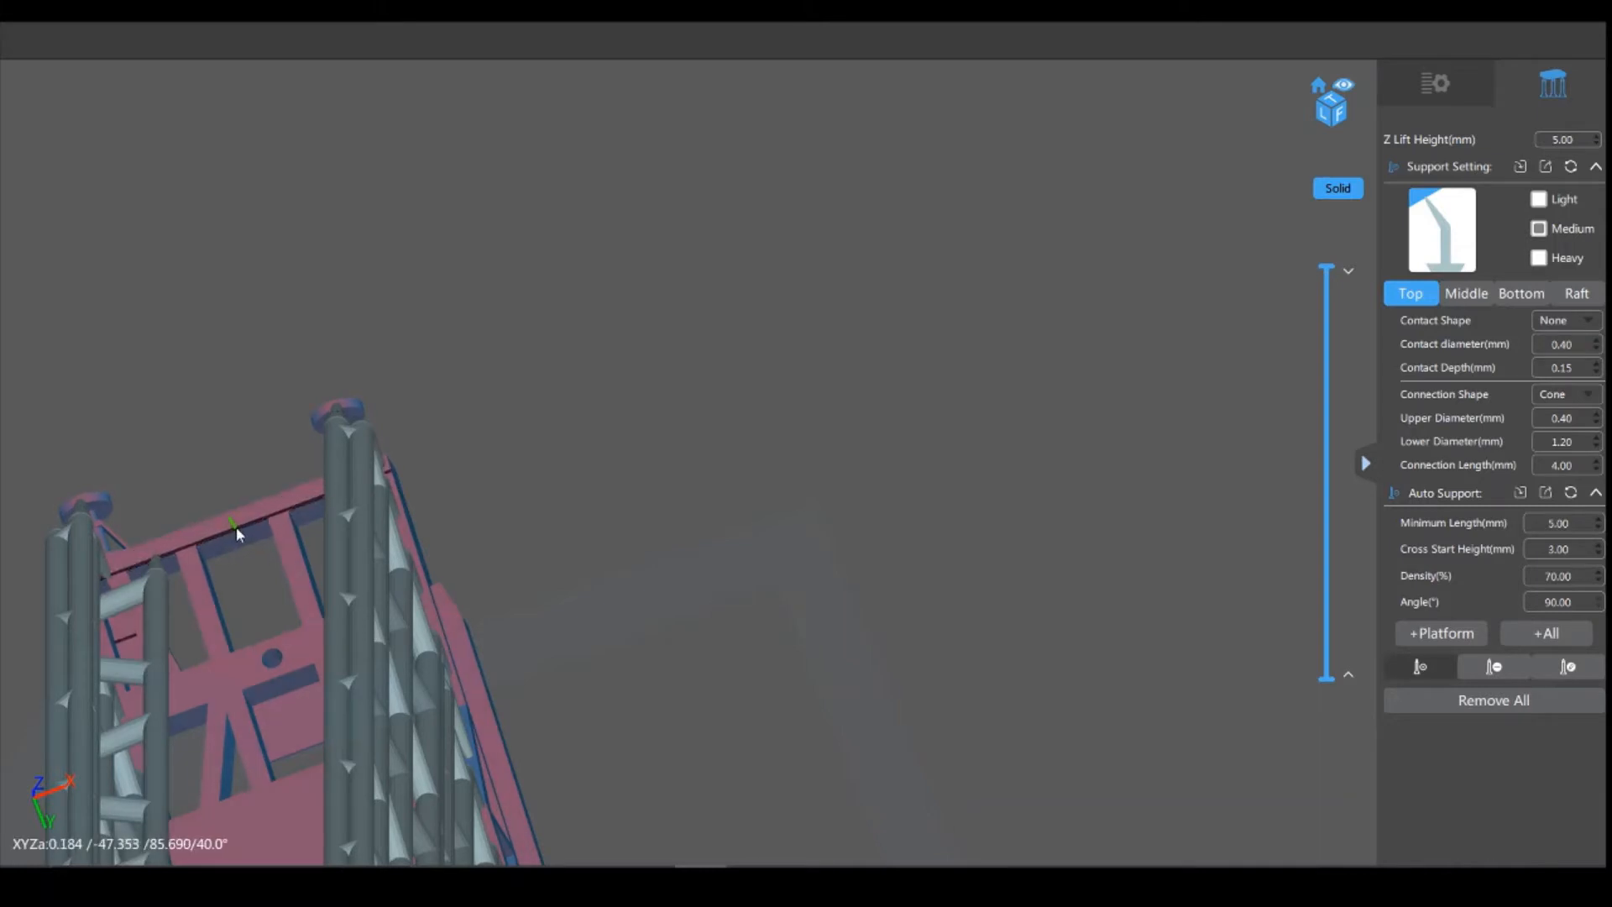
pyautogui.click(235, 526)
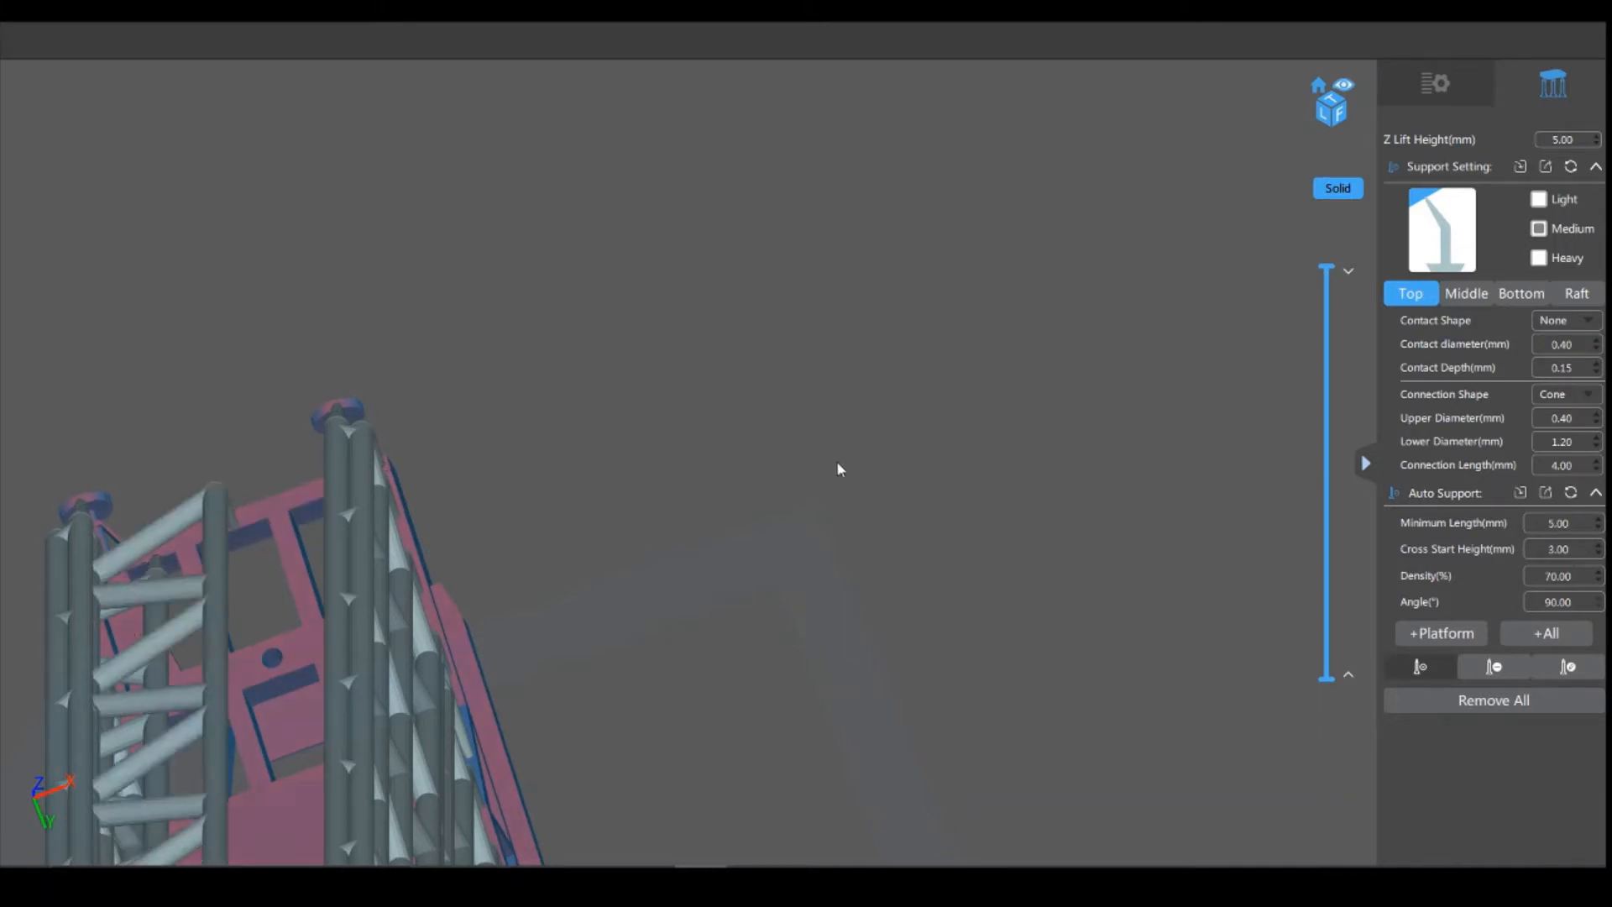
pyautogui.moveTo(838, 462); pyautogui.dragTo(887, 456, button='right')
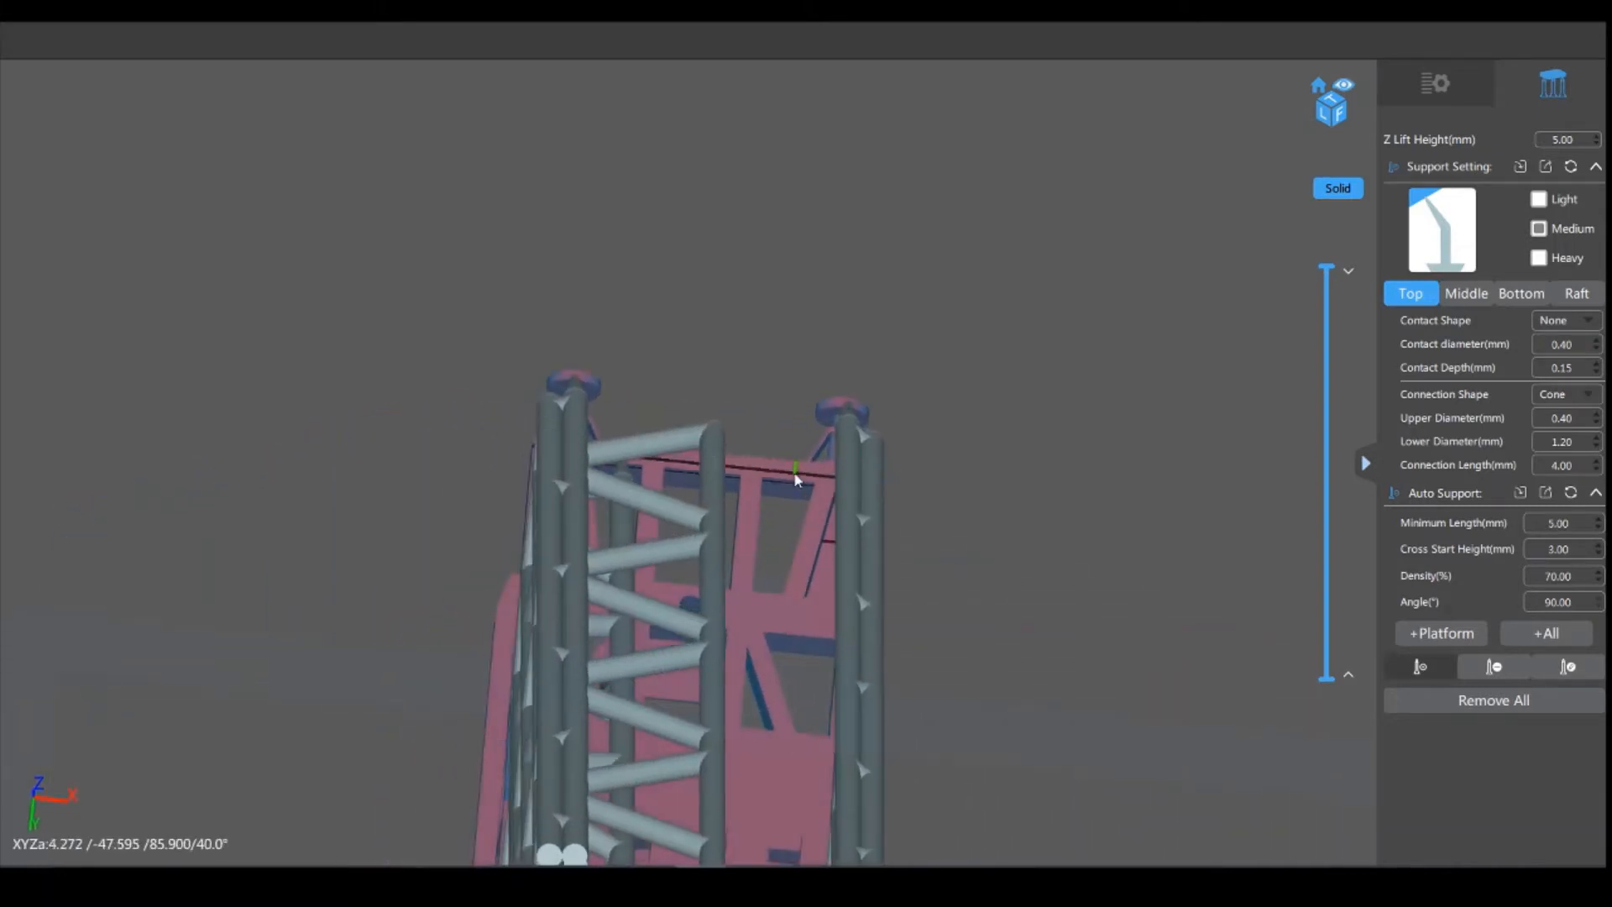
pyautogui.click(795, 475)
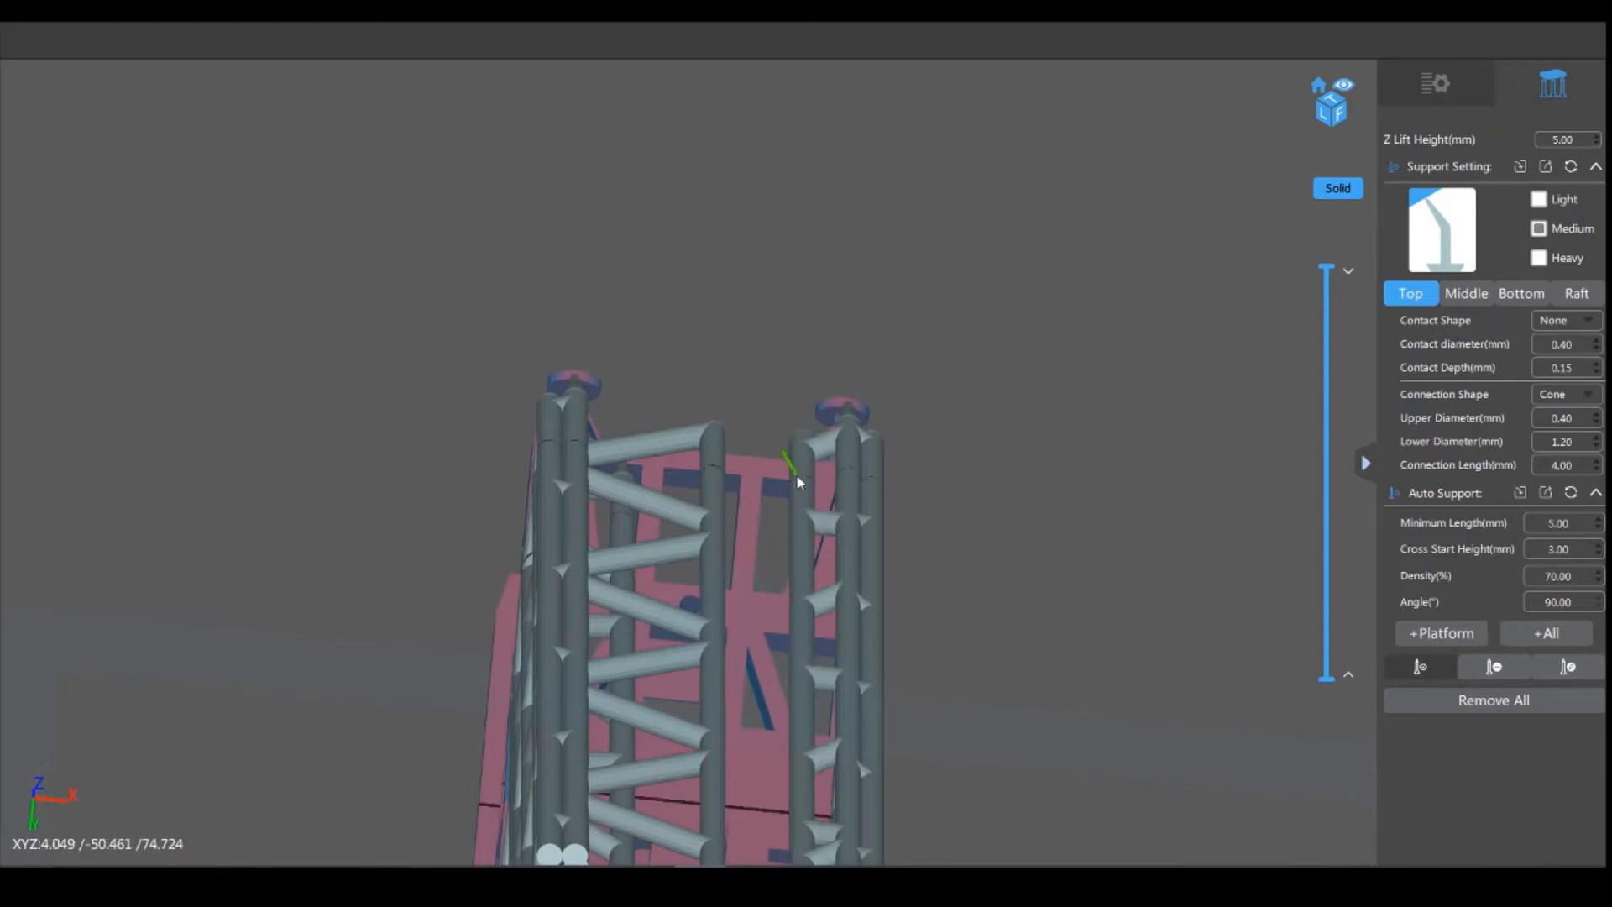
# Step: Place five Medium supports across the crossbeam next to the lower end beam and one on the diagonal brace beyond it
pyautogui.moveTo(1012, 528)
pyautogui.mouseDown(button='right')
pyautogui.moveTo(1056, 535)
pyautogui.moveTo(1048, 556)
pyautogui.moveTo(1040, 571)
pyautogui.moveTo(999, 554)
pyautogui.mouseUp(button='right')
pyautogui.scroll(-10, 982, 554)
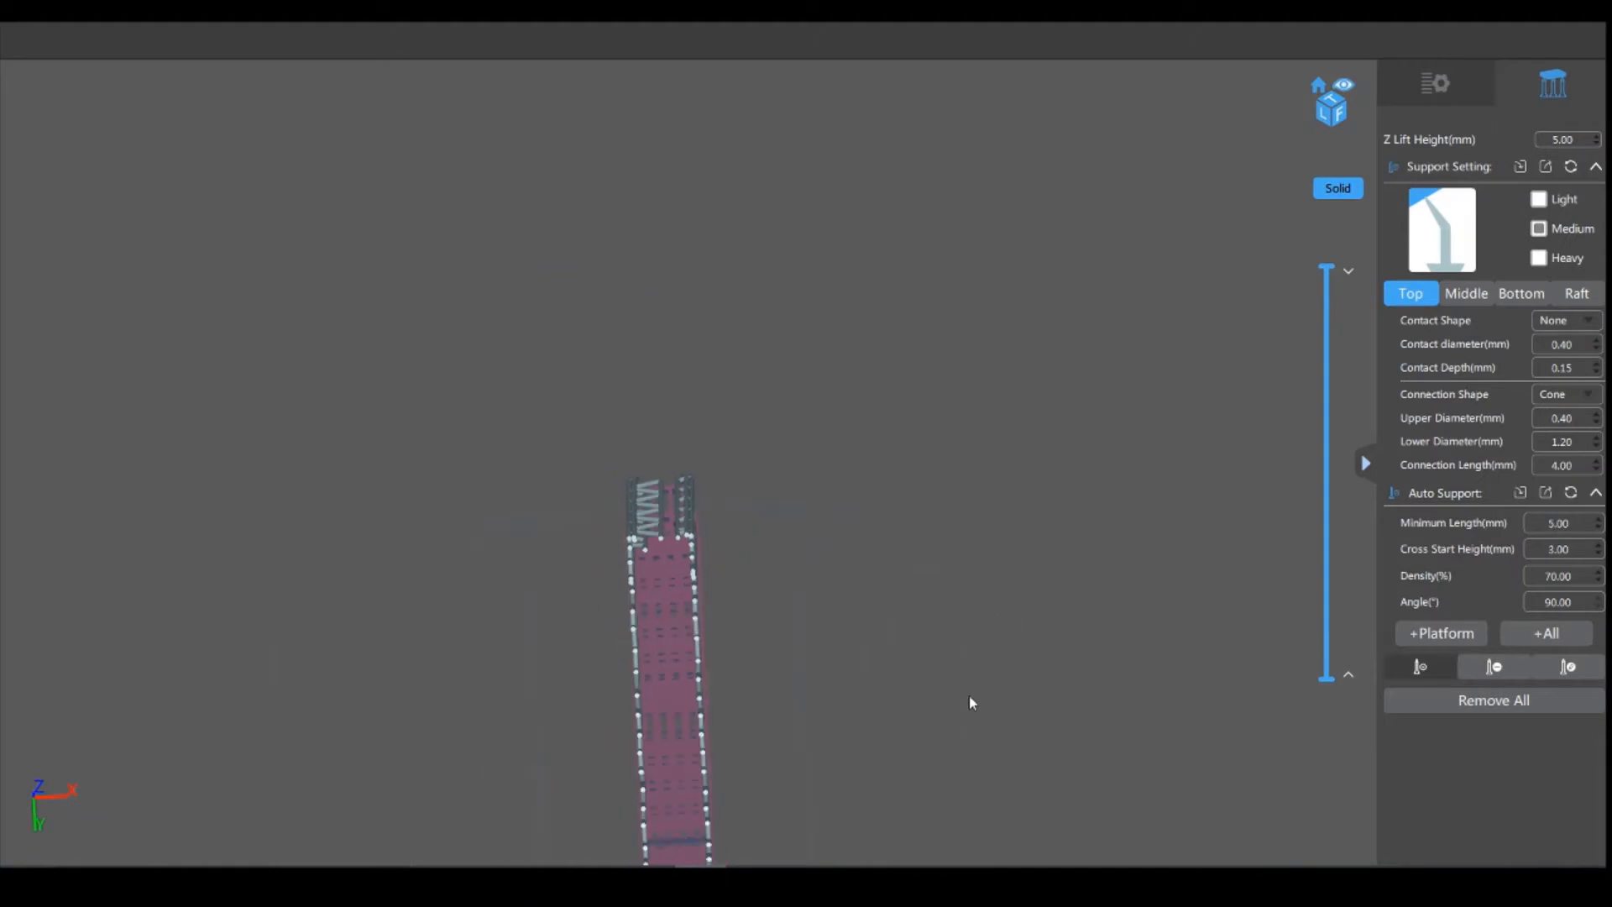
pyautogui.scroll(-2, 969, 697)
pyautogui.moveTo(931, 744); pyautogui.dragTo(920, 707, button='right')
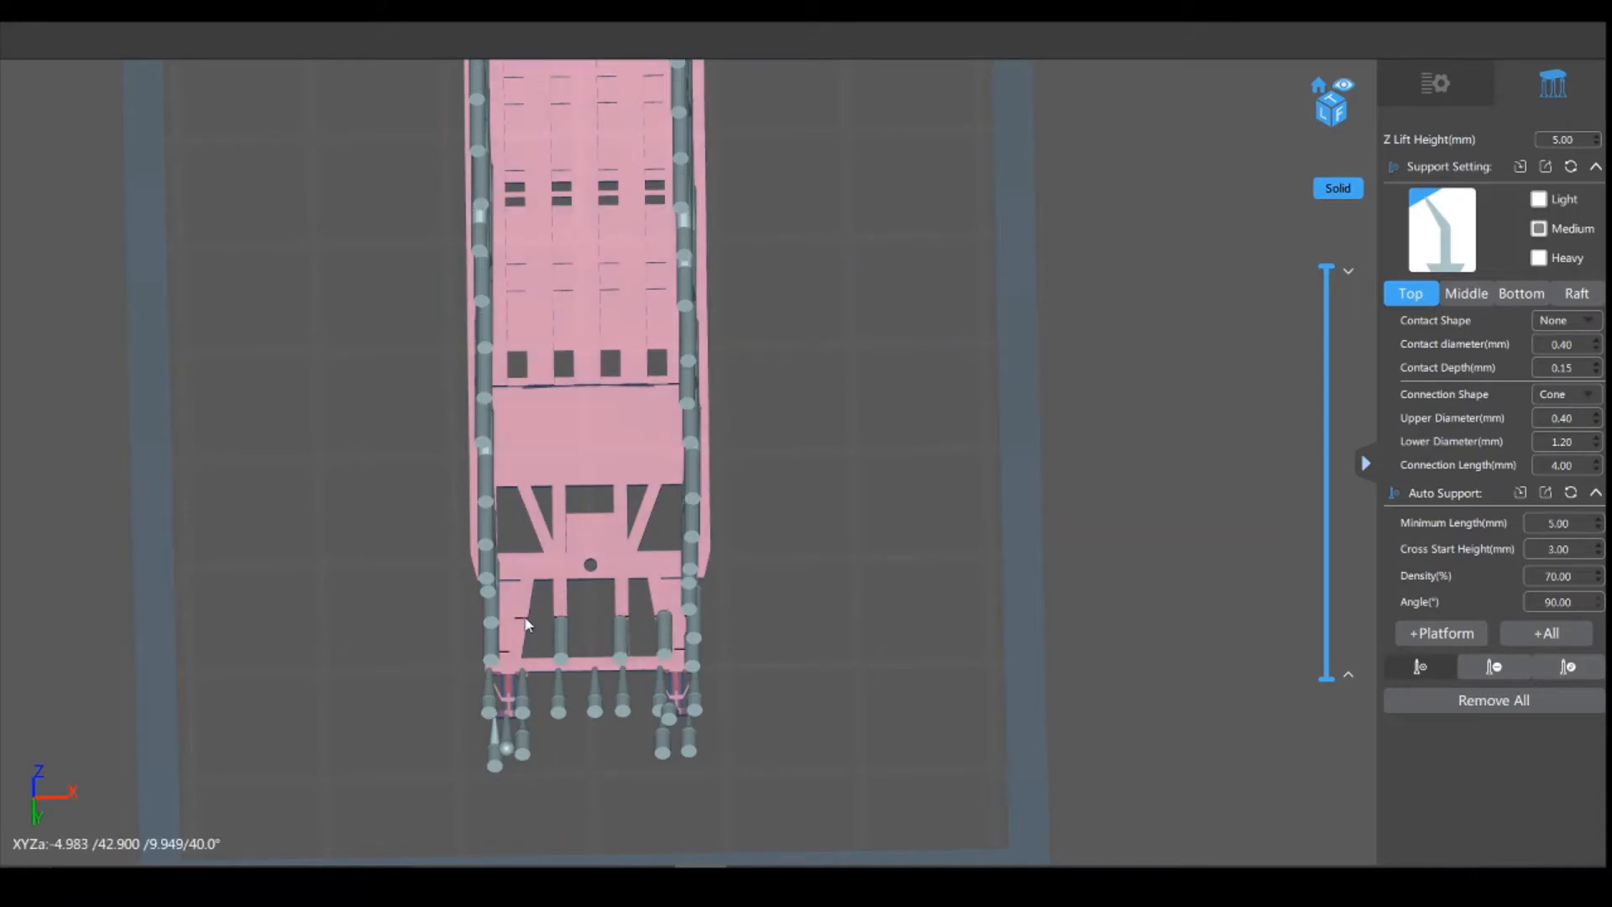
pyautogui.click(510, 577)
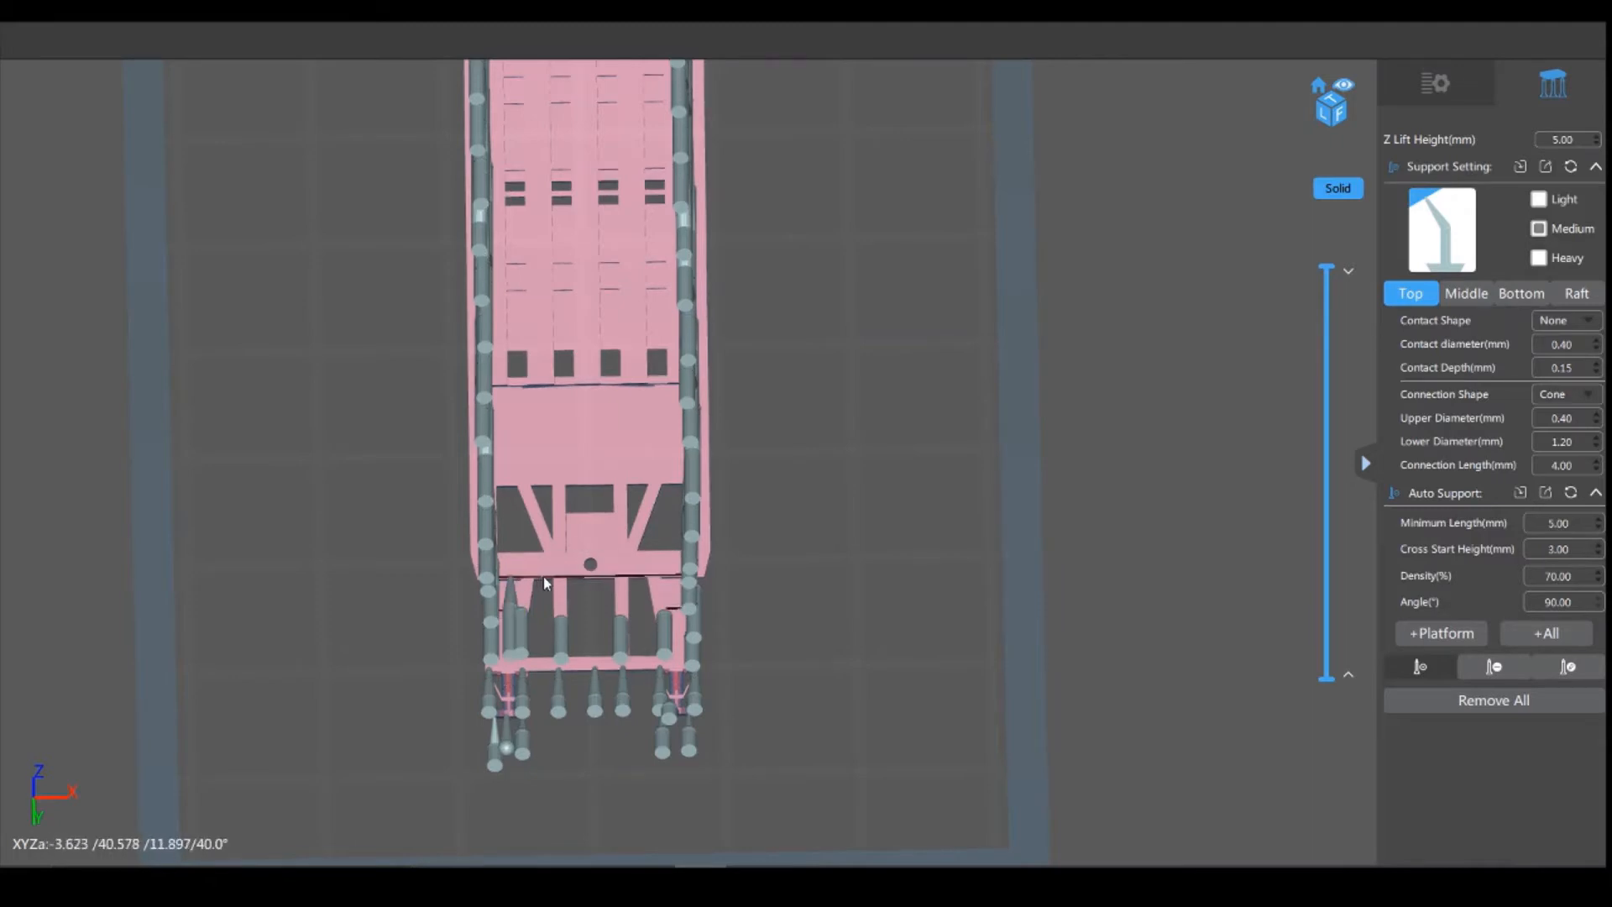
pyautogui.click(544, 577)
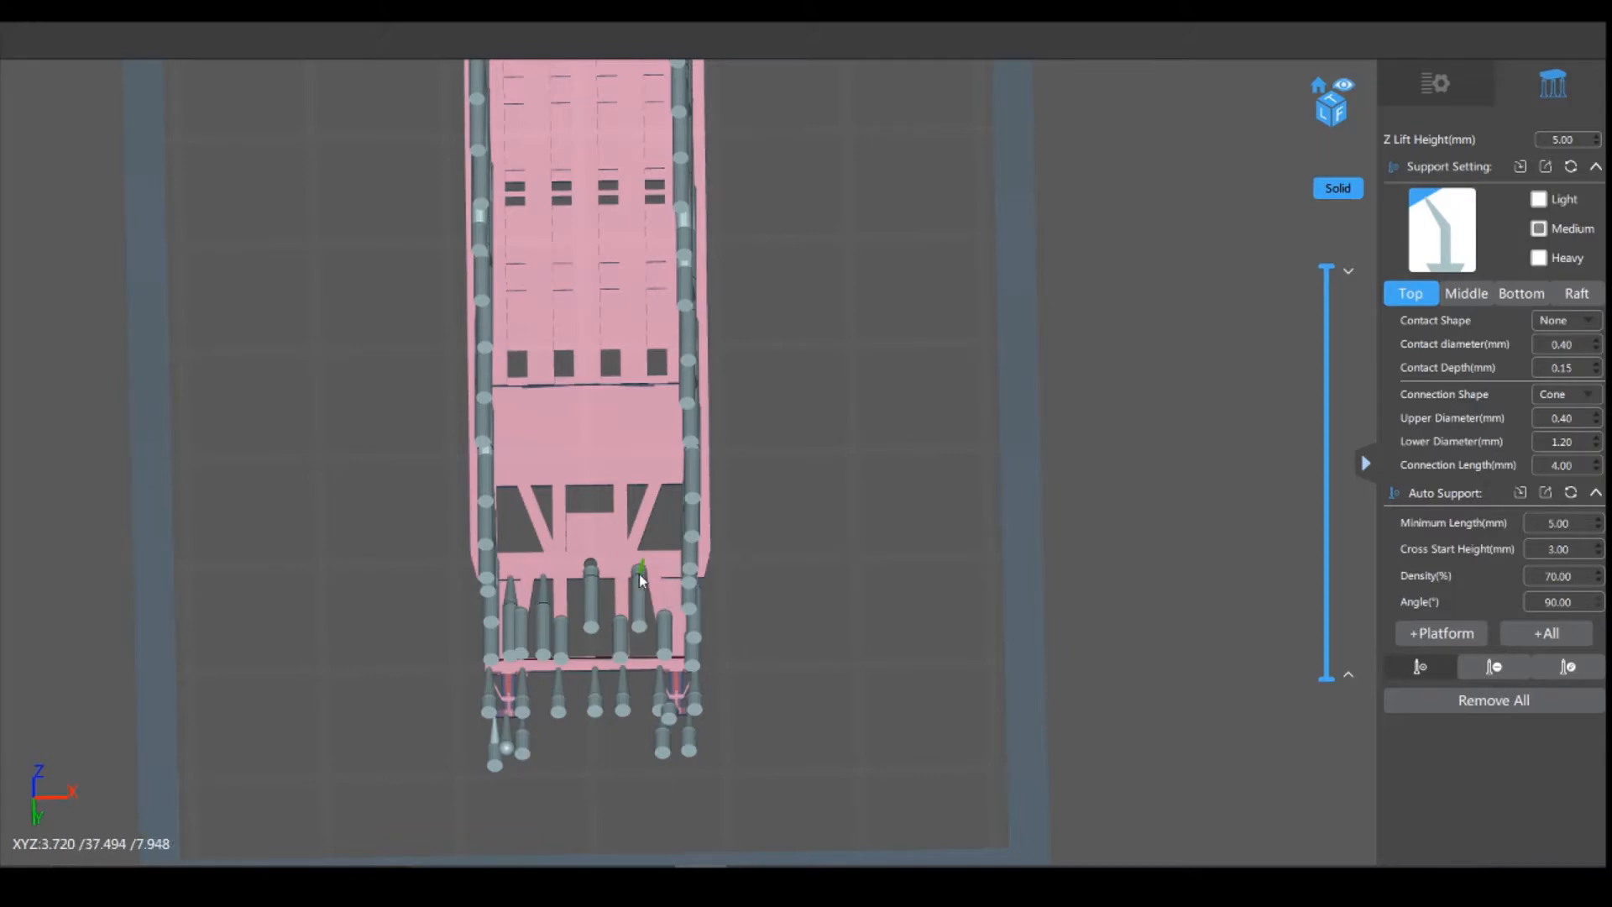
pyautogui.click(650, 511)
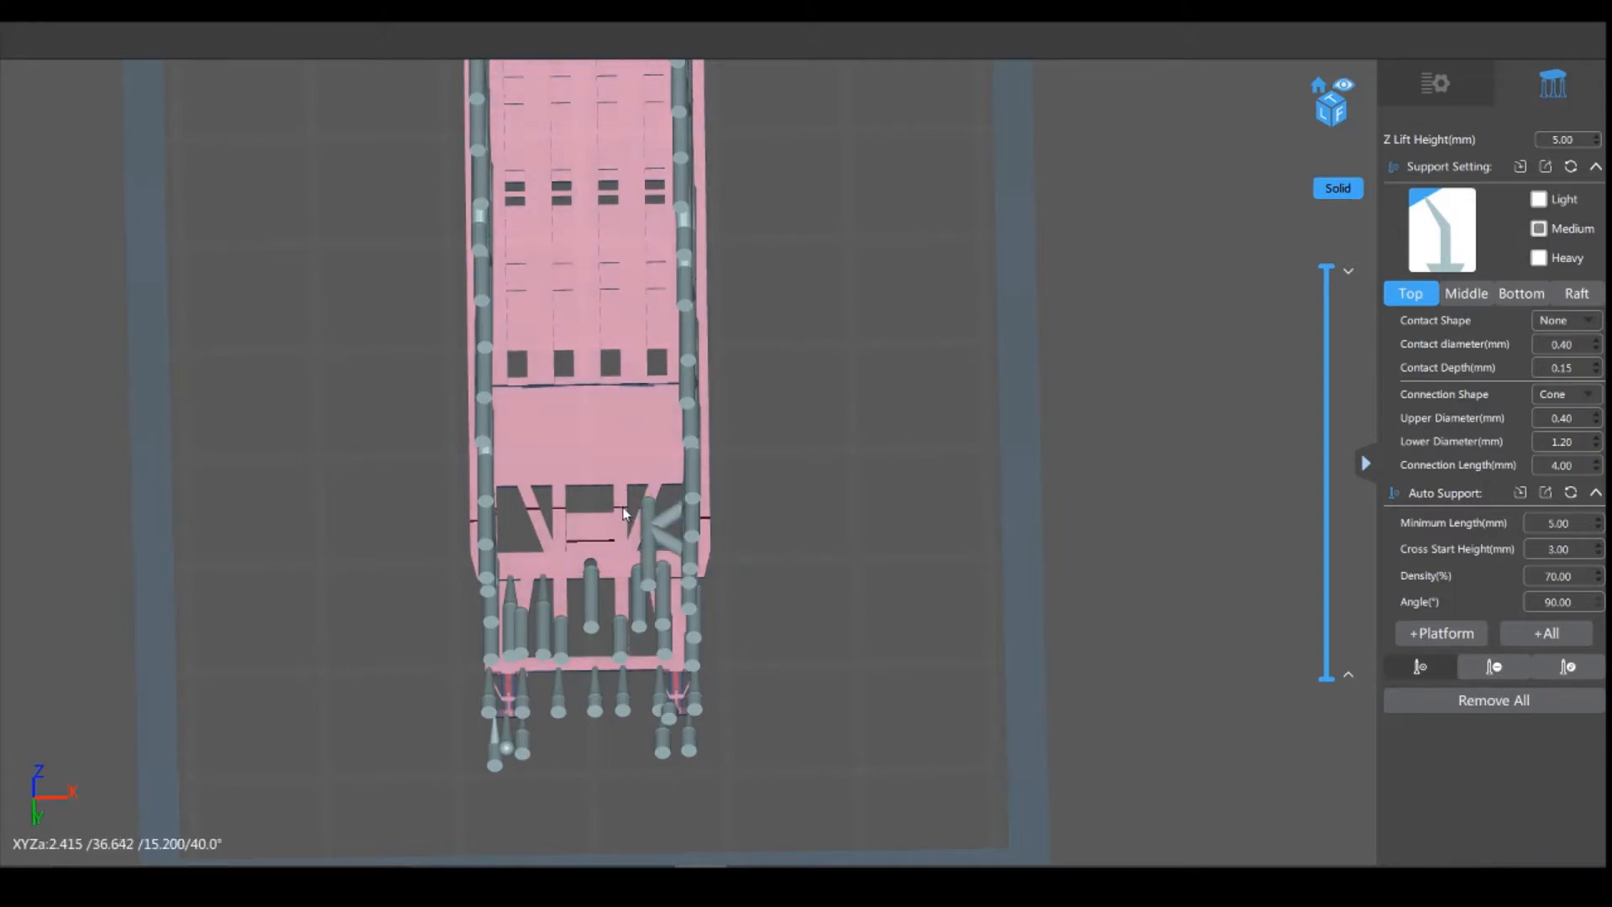
# Step: Add Medium supports along the lower edge of the plain plate beside the frame openings and three more across its middle
pyautogui.click(543, 481)
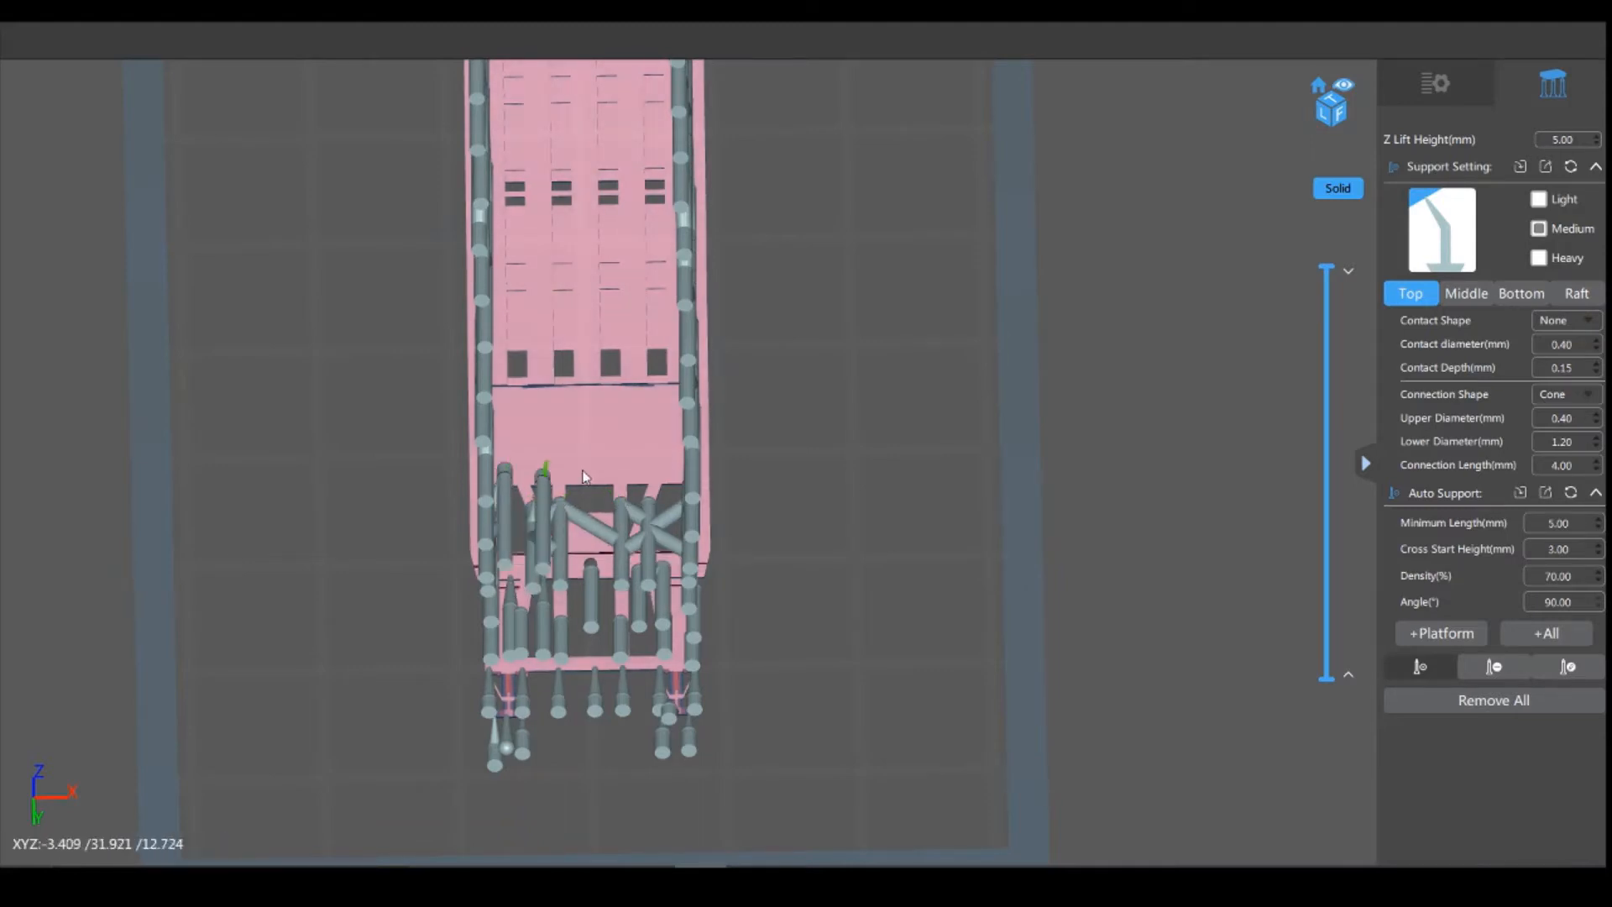
pyautogui.click(647, 479)
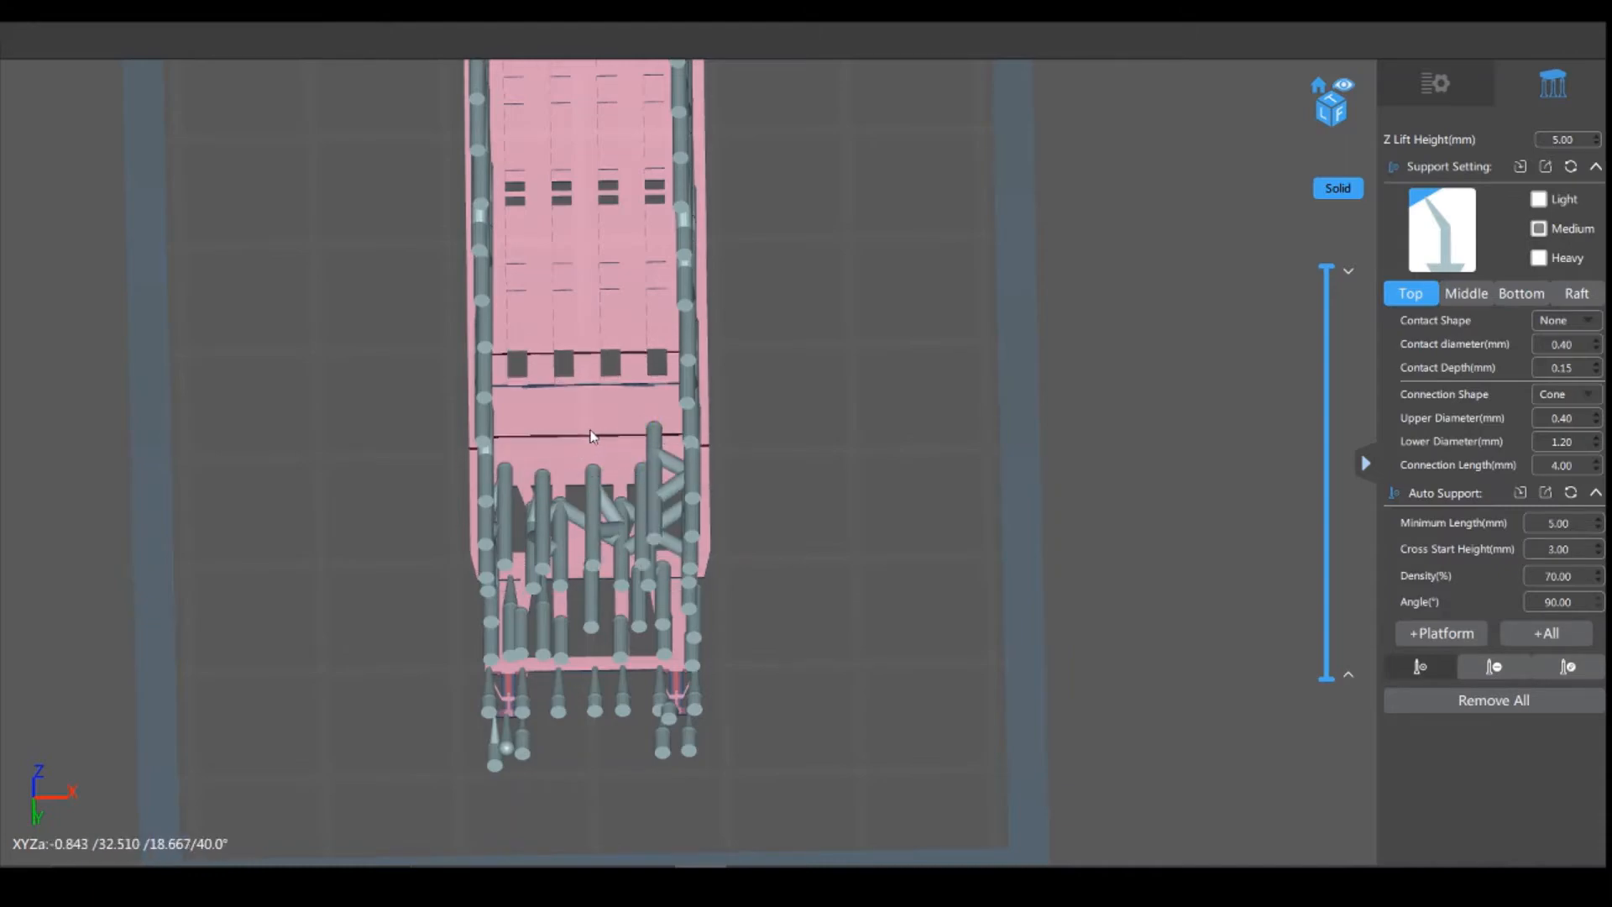
pyautogui.moveTo(814, 423); pyautogui.dragTo(853, 392, button='right')
pyautogui.scroll(3, 863, 491)
pyautogui.scroll(1, 864, 486)
pyautogui.moveTo(918, 497); pyautogui.dragTo(928, 540, button='right')
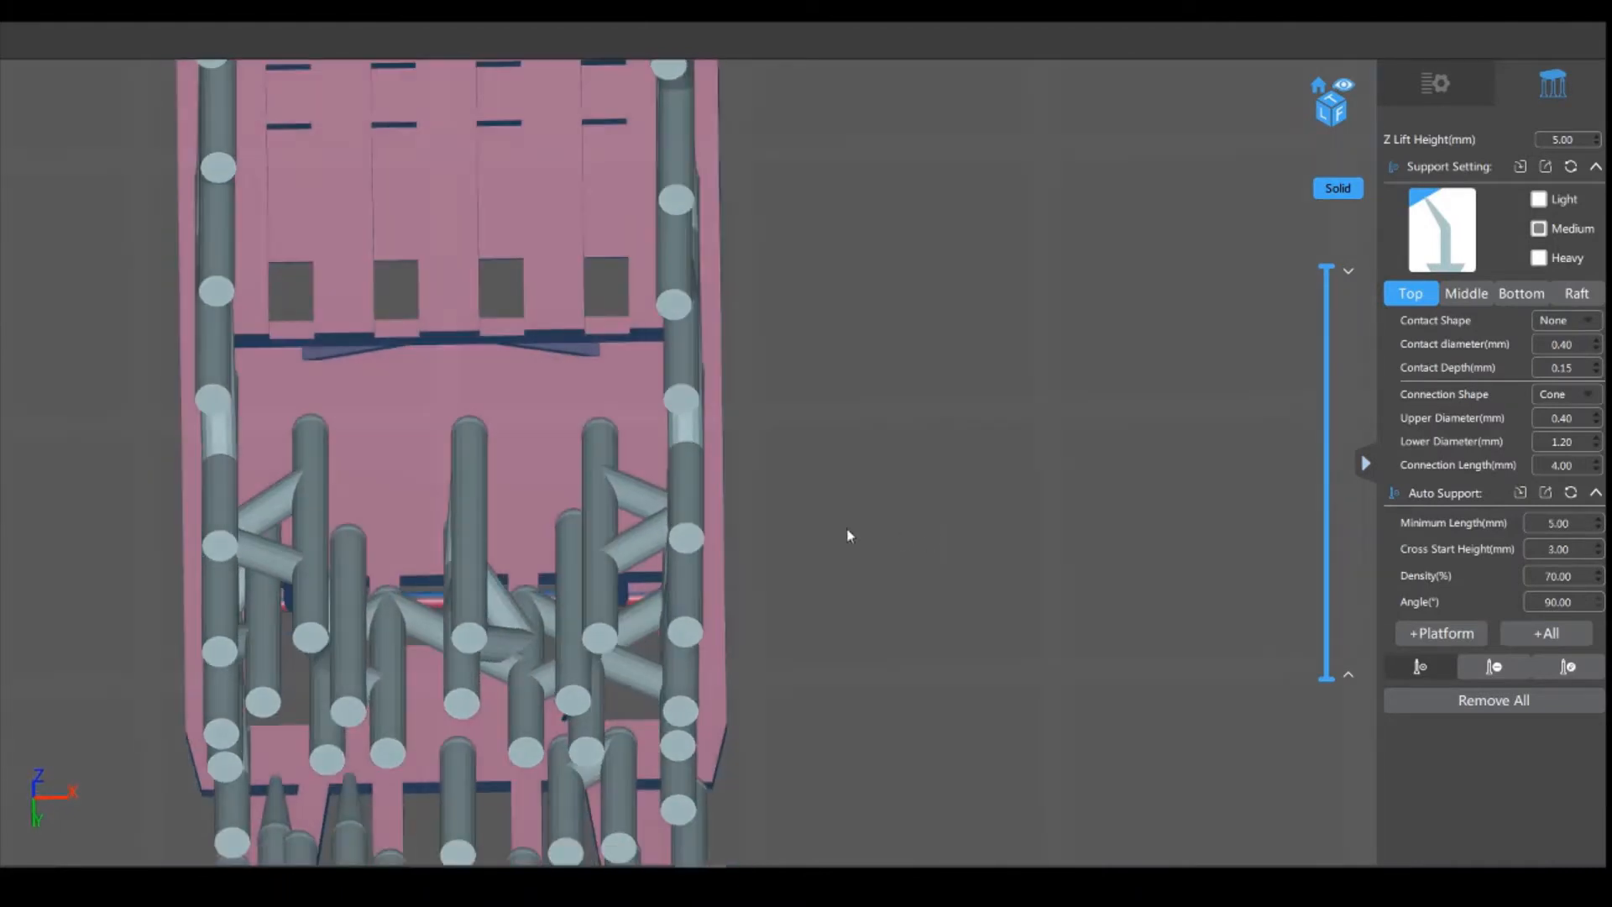
# Step: Place five Medium supports across the lower edge of the slotted floor, where it meets the plain plate
pyautogui.click(263, 335)
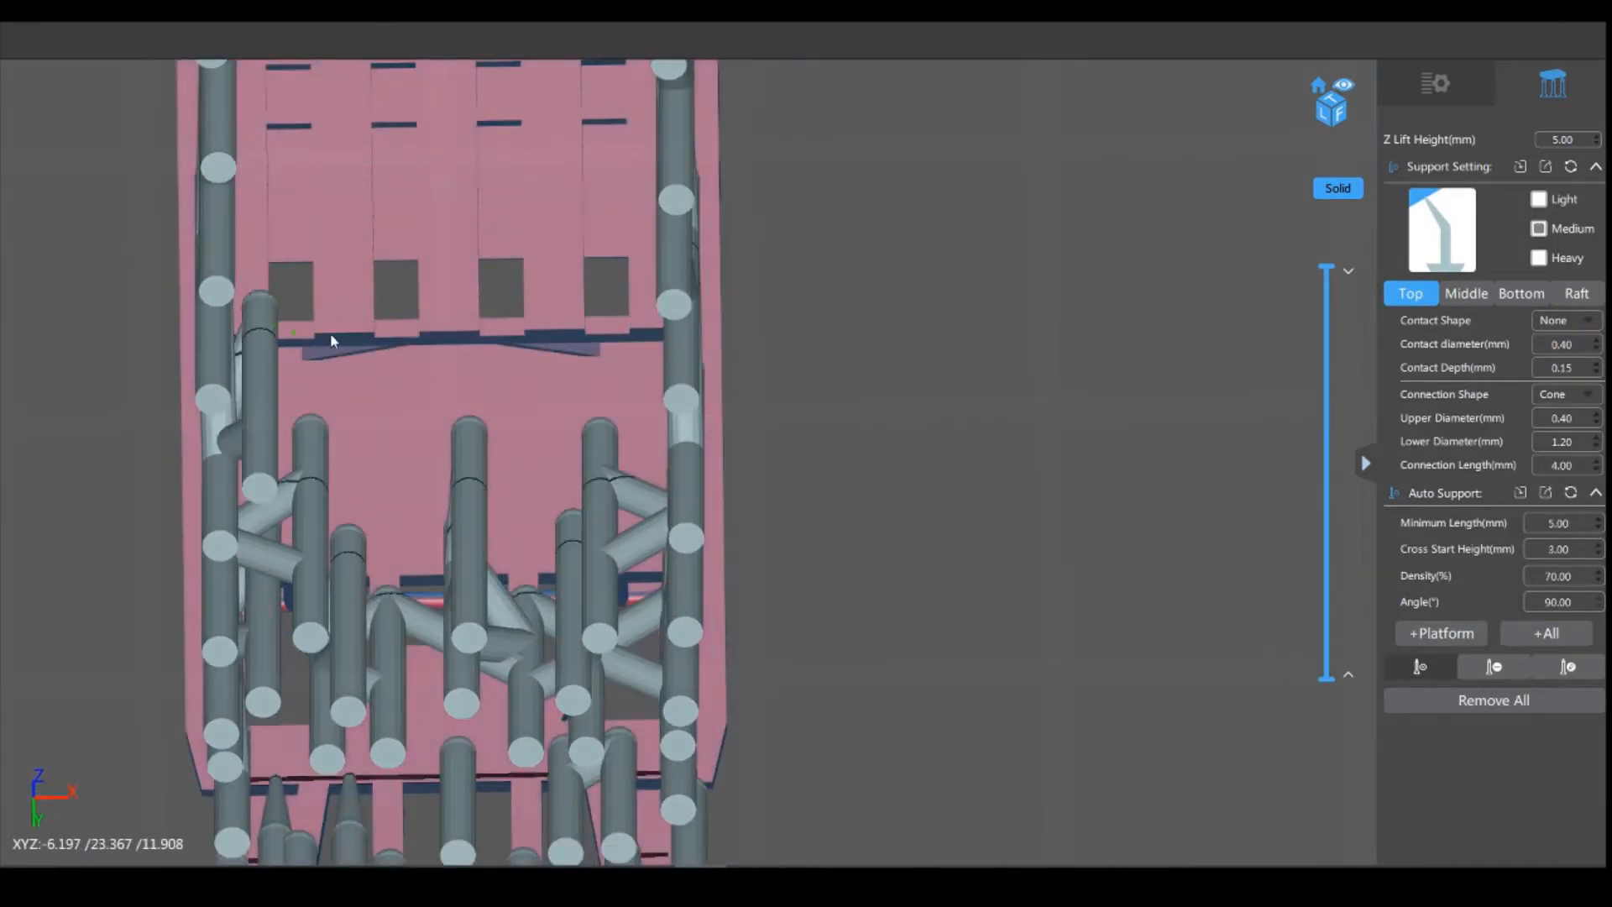
pyautogui.click(341, 331)
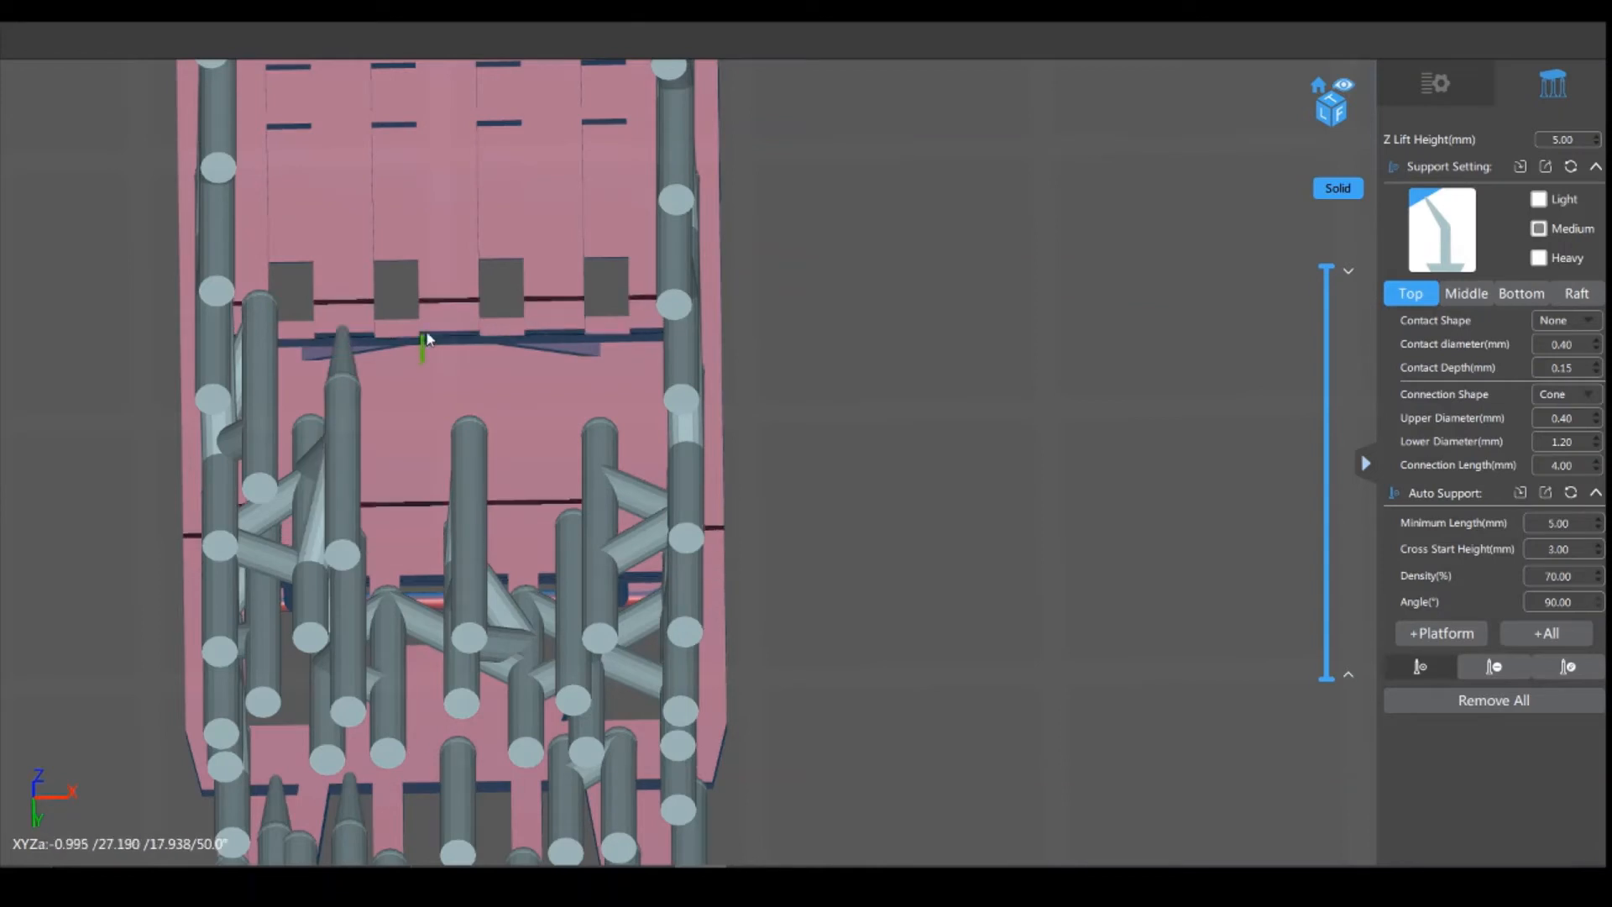
pyautogui.click(458, 335)
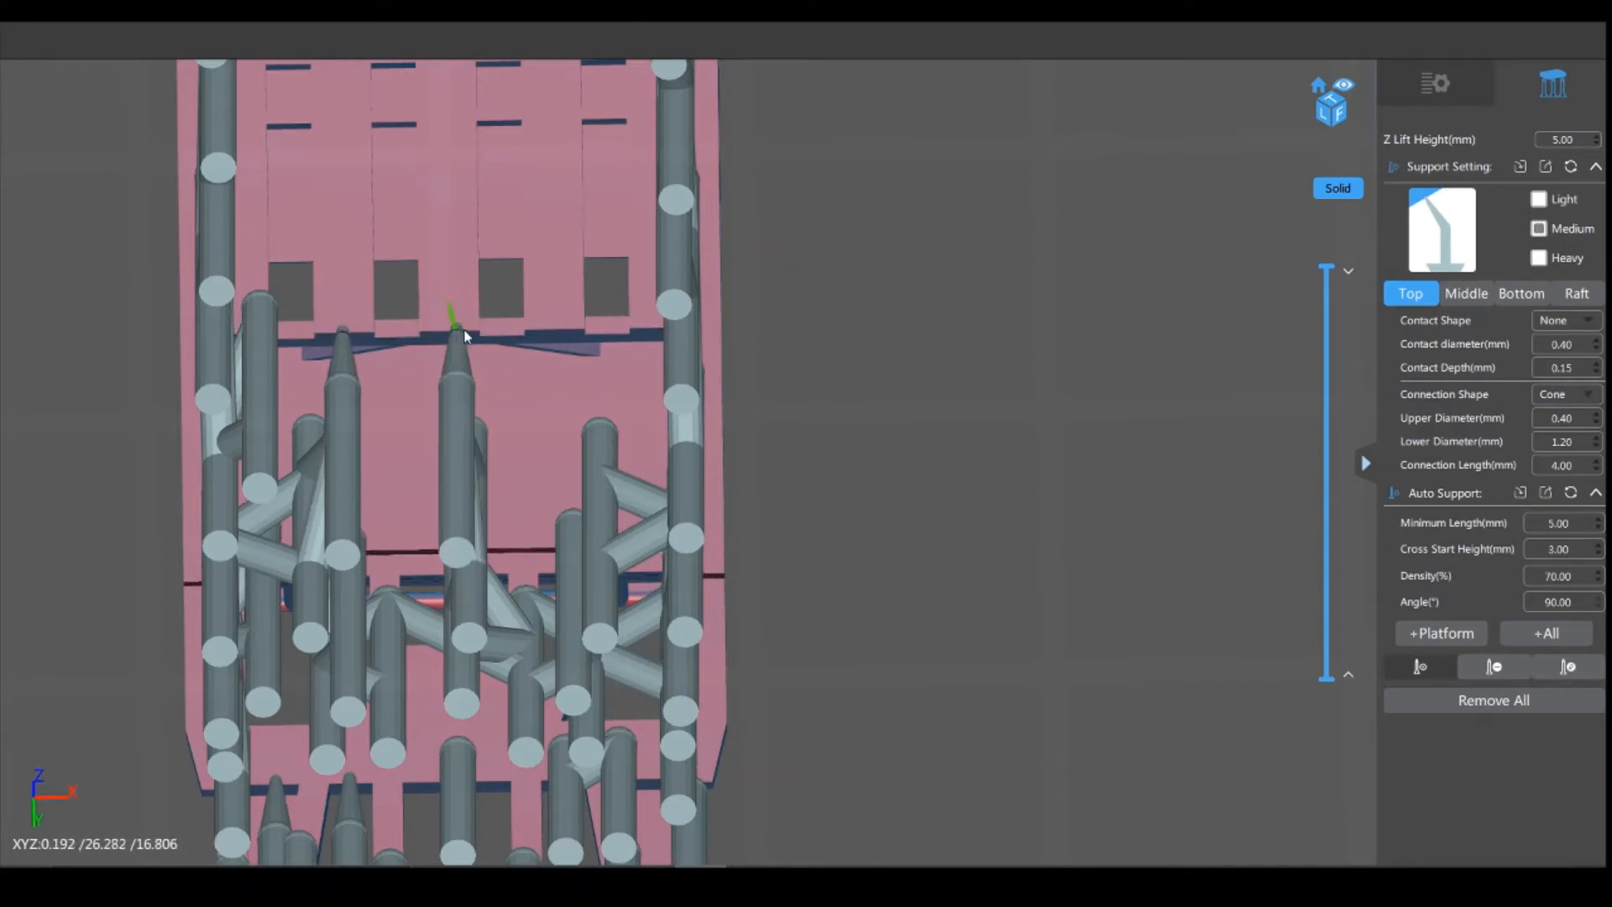
pyautogui.click(552, 332)
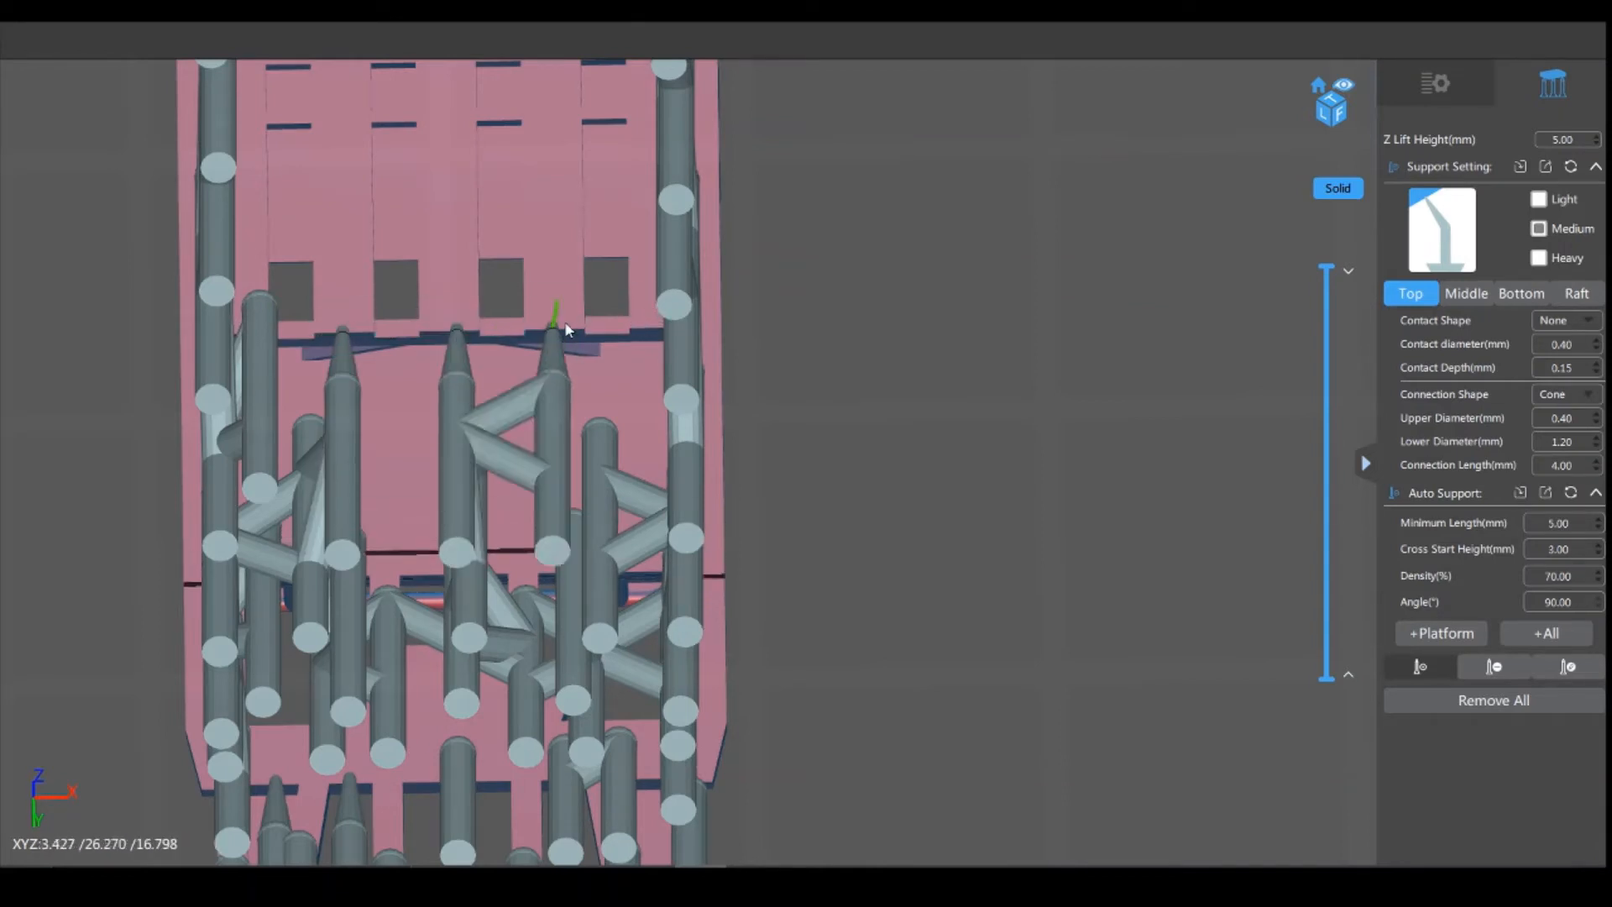
pyautogui.click(643, 329)
# Step: Add two Medium supports to the crossbar strip between the plain plate and the slotted floor, in the gaps between existing supports
pyautogui.moveTo(881, 394); pyautogui.dragTo(702, 493)
pyautogui.scroll(-5, 975, 462)
pyautogui.scroll(6, 535, 309)
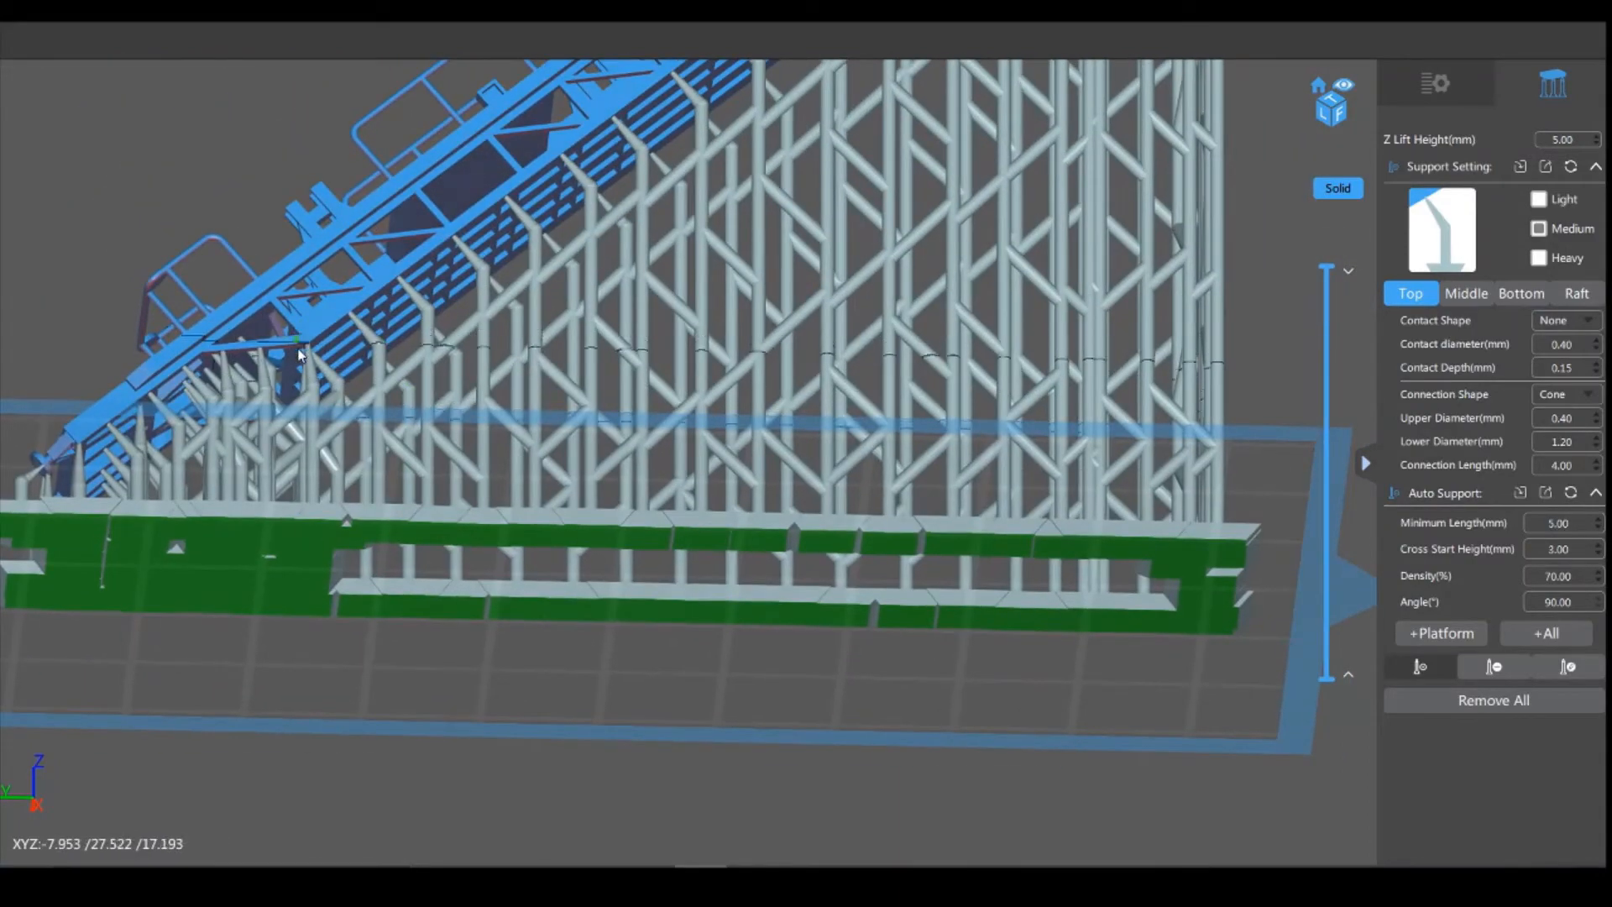
pyautogui.moveTo(403, 737); pyautogui.dragTo(259, 522)
pyautogui.scroll(5, 451, 373)
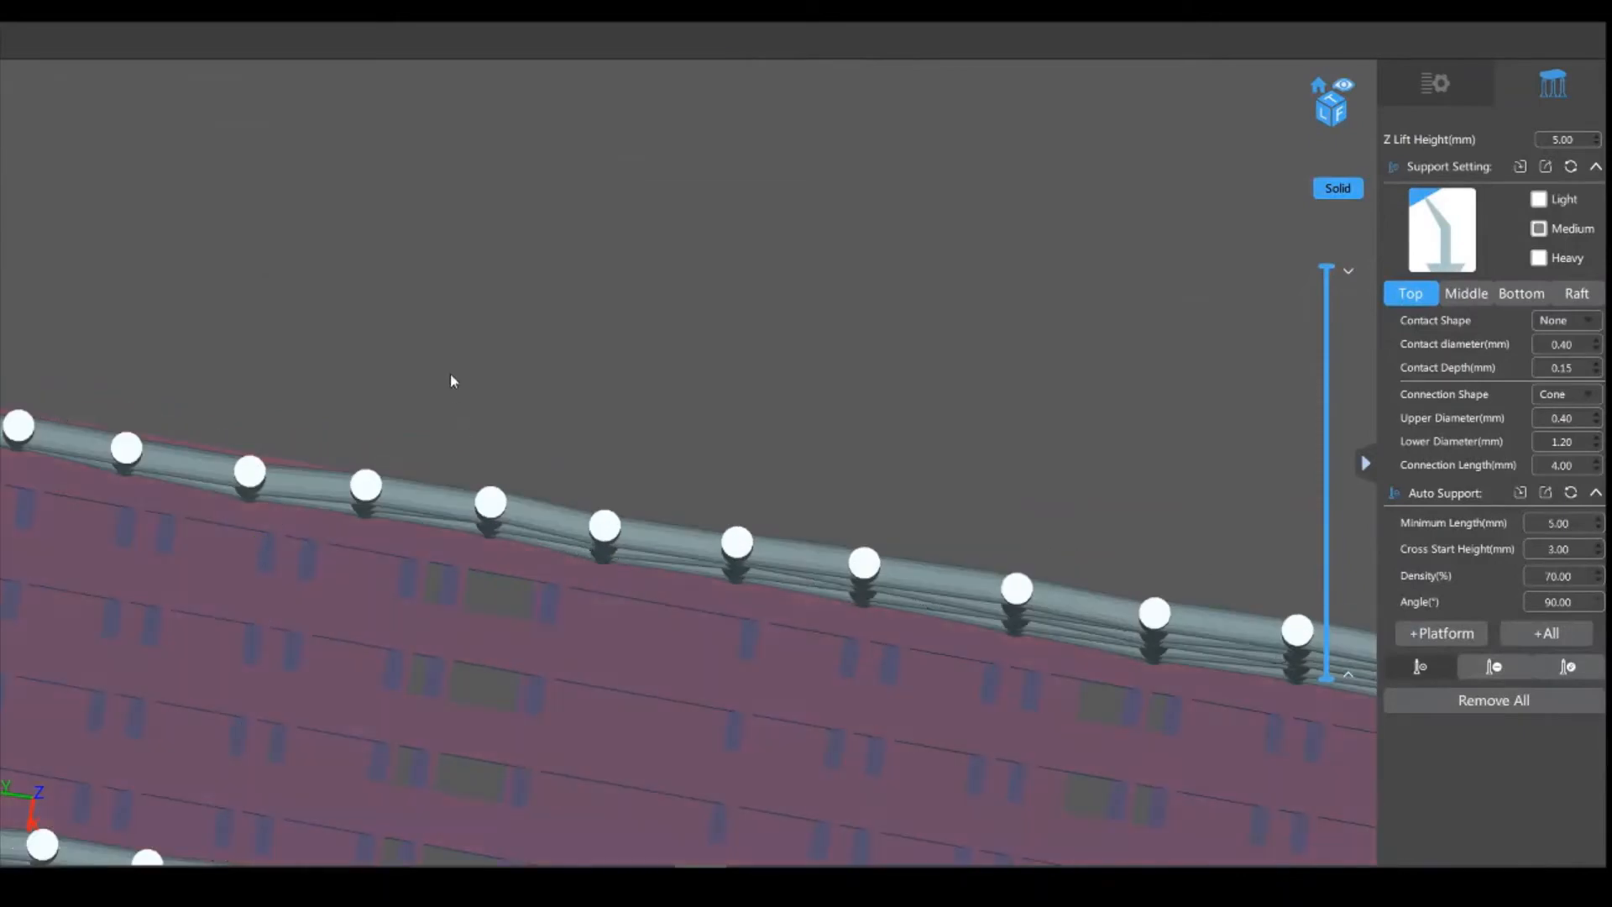
pyautogui.moveTo(395, 280); pyautogui.dragTo(1174, 184)
pyautogui.moveTo(262, 641); pyautogui.dragTo(301, 642)
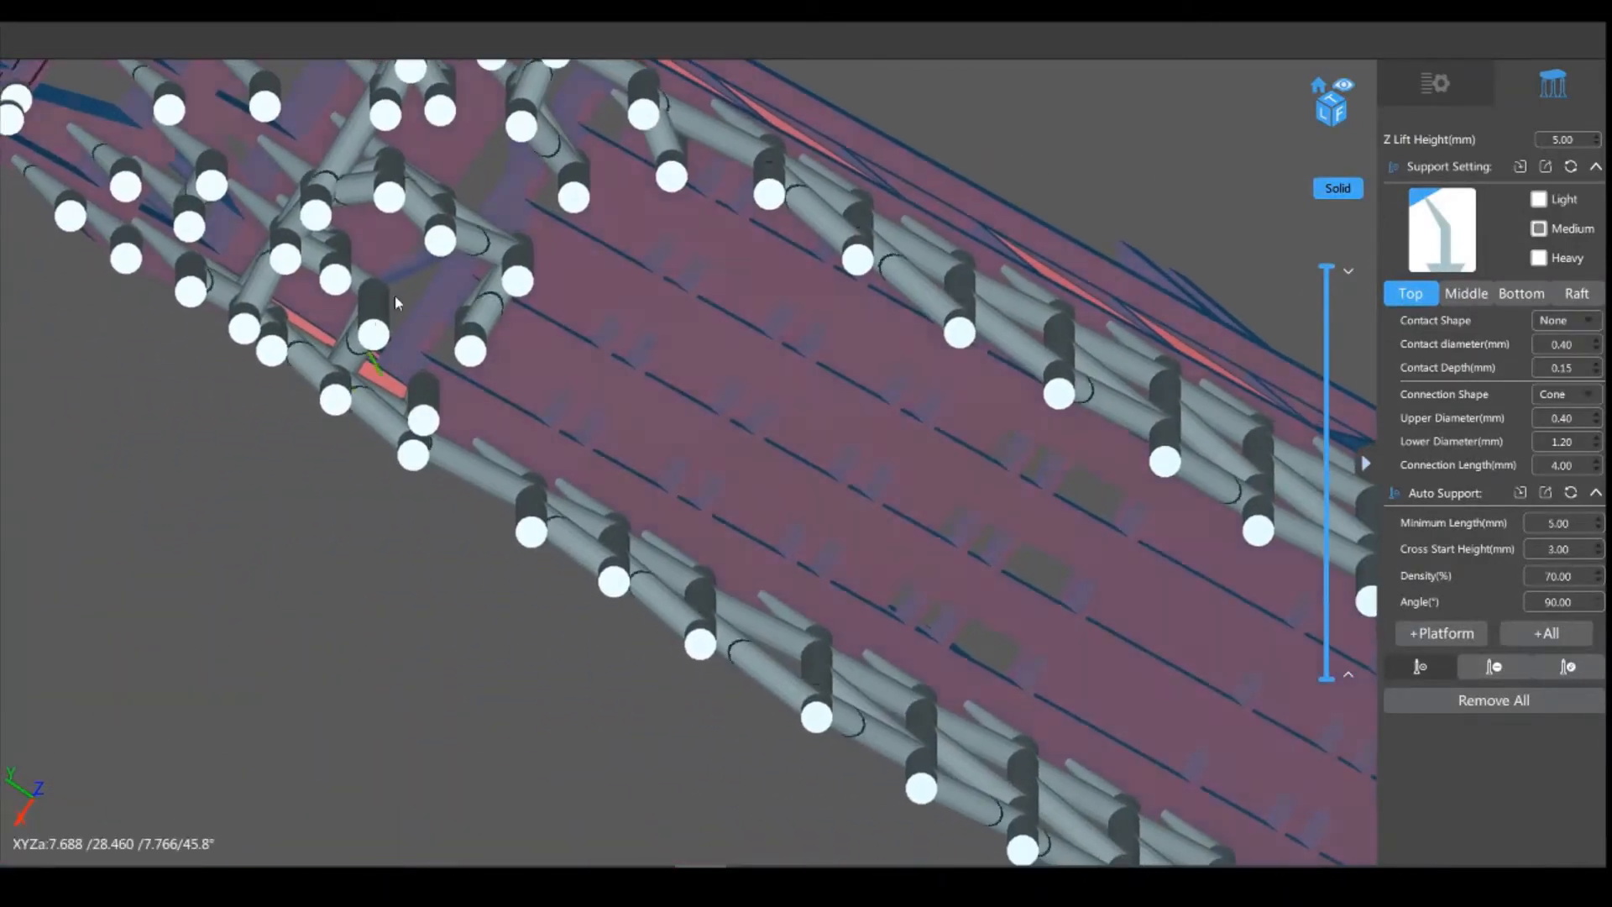
pyautogui.click(437, 285)
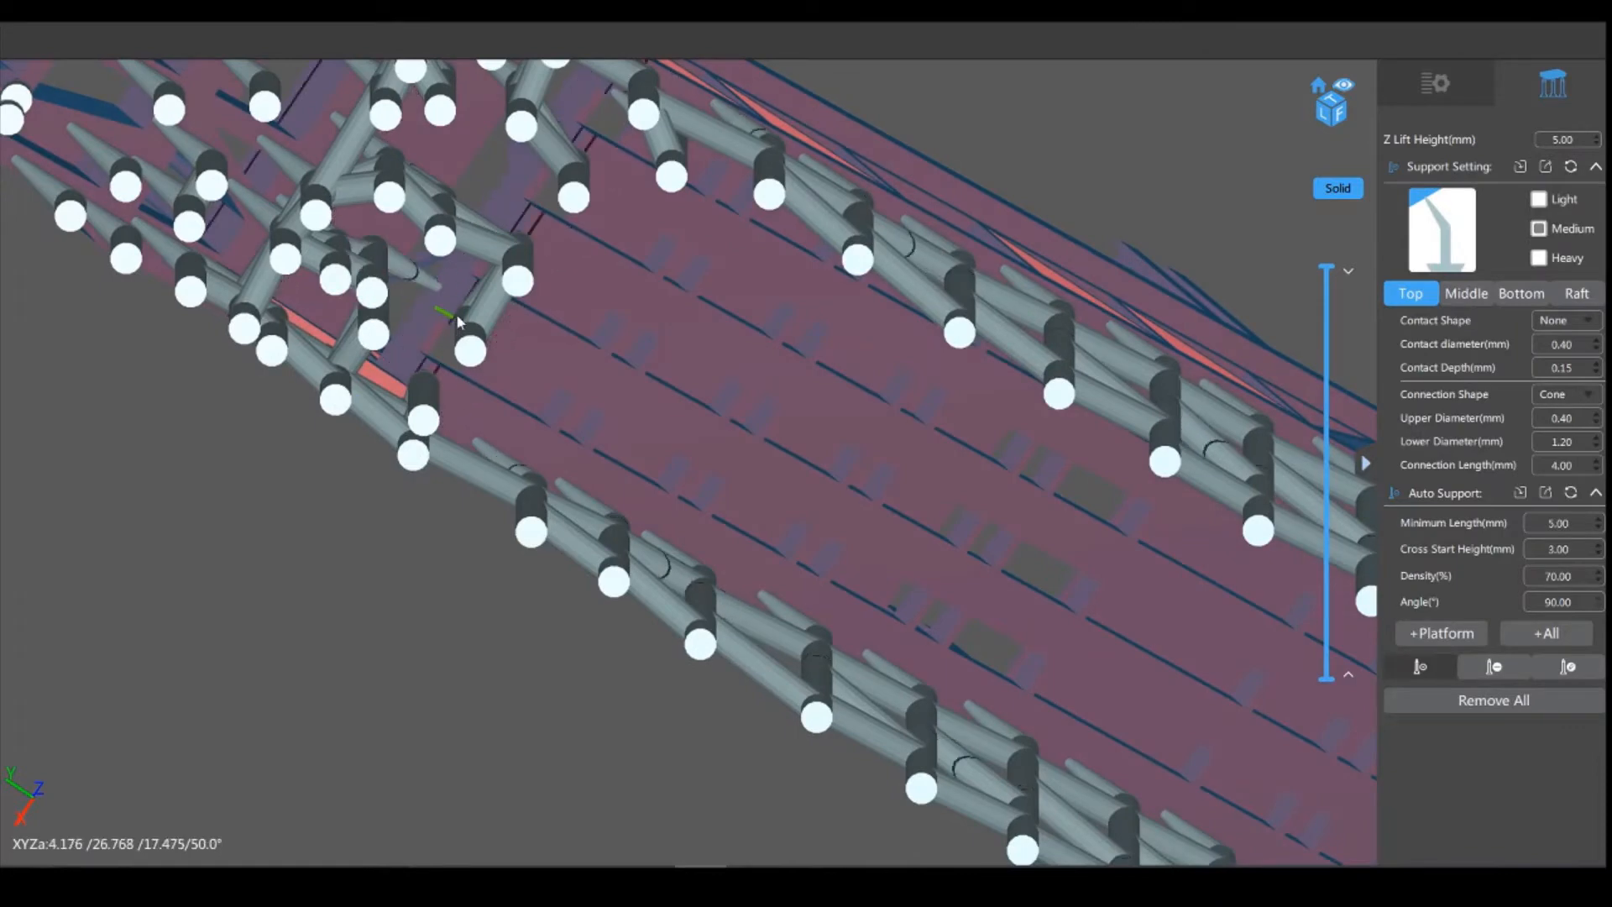
pyautogui.click(527, 155)
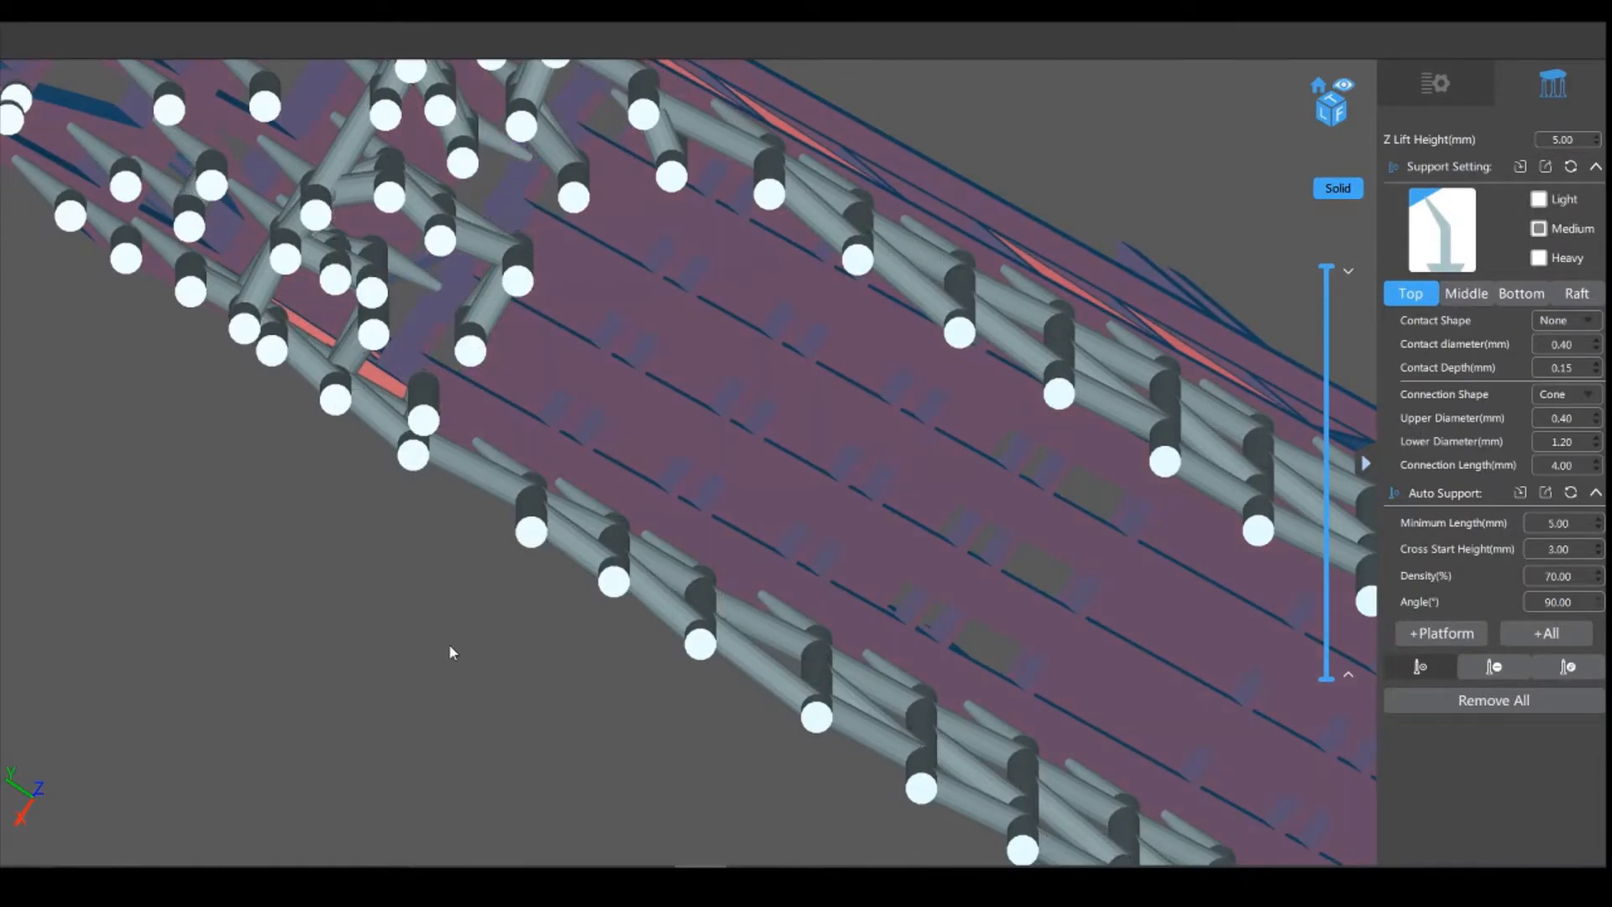
# Step: Place two rows of three Medium supports on the slotted floor, just above its lowest row of square openings
pyautogui.moveTo(518, 731); pyautogui.dragTo(304, 766)
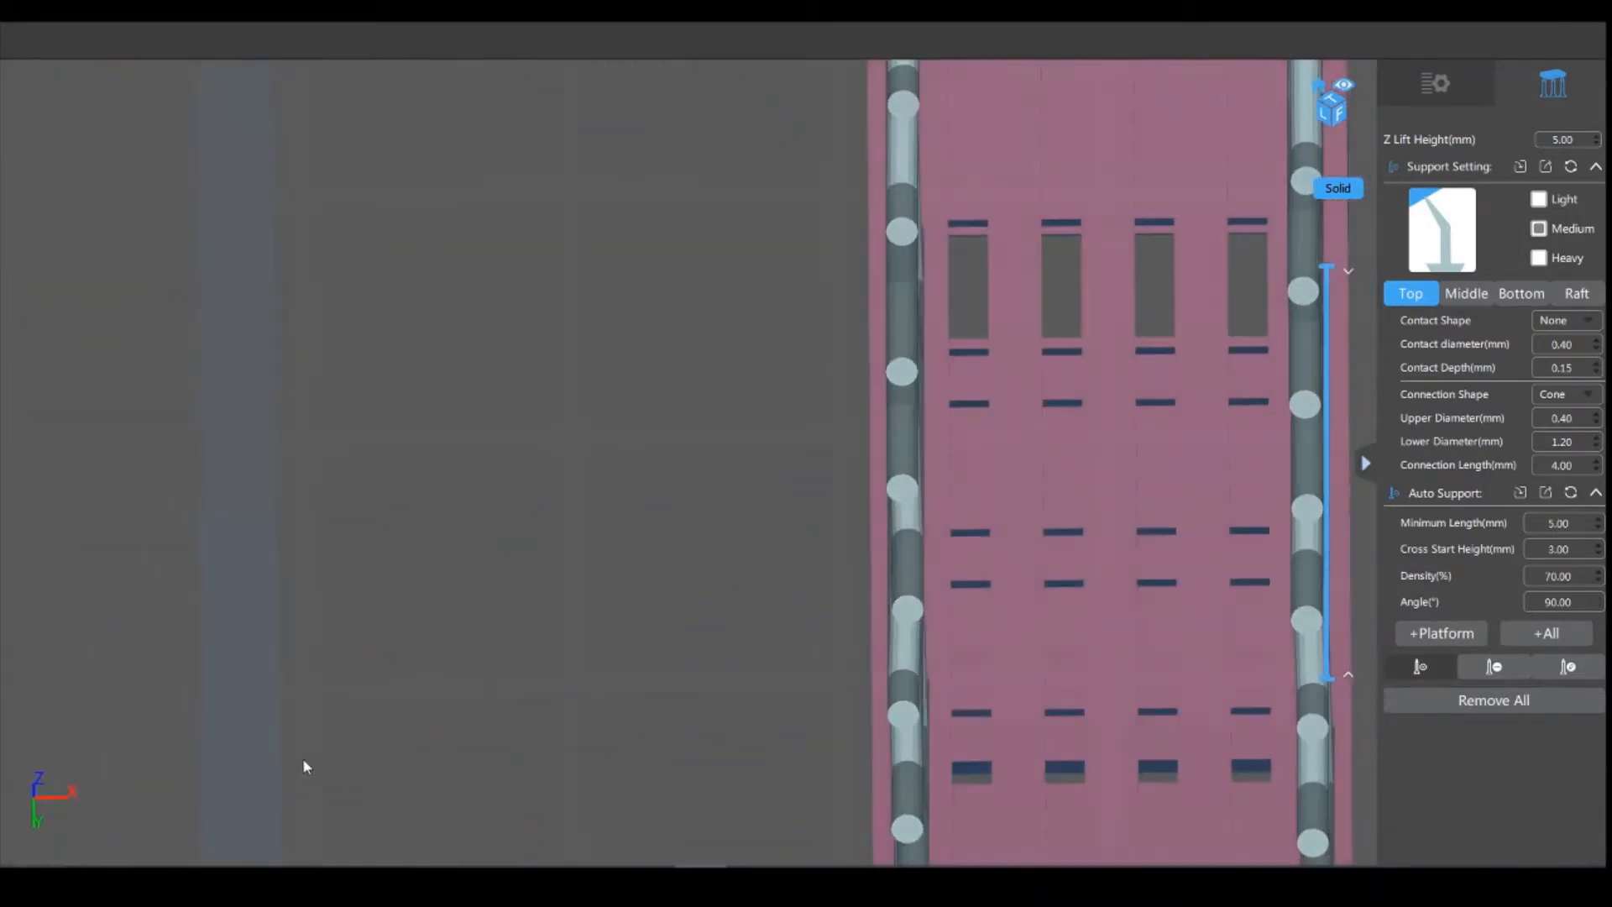
pyautogui.moveTo(538, 626); pyautogui.dragTo(452, 230, button='middle')
pyautogui.moveTo(550, 420); pyautogui.dragTo(454, 134, button='middle')
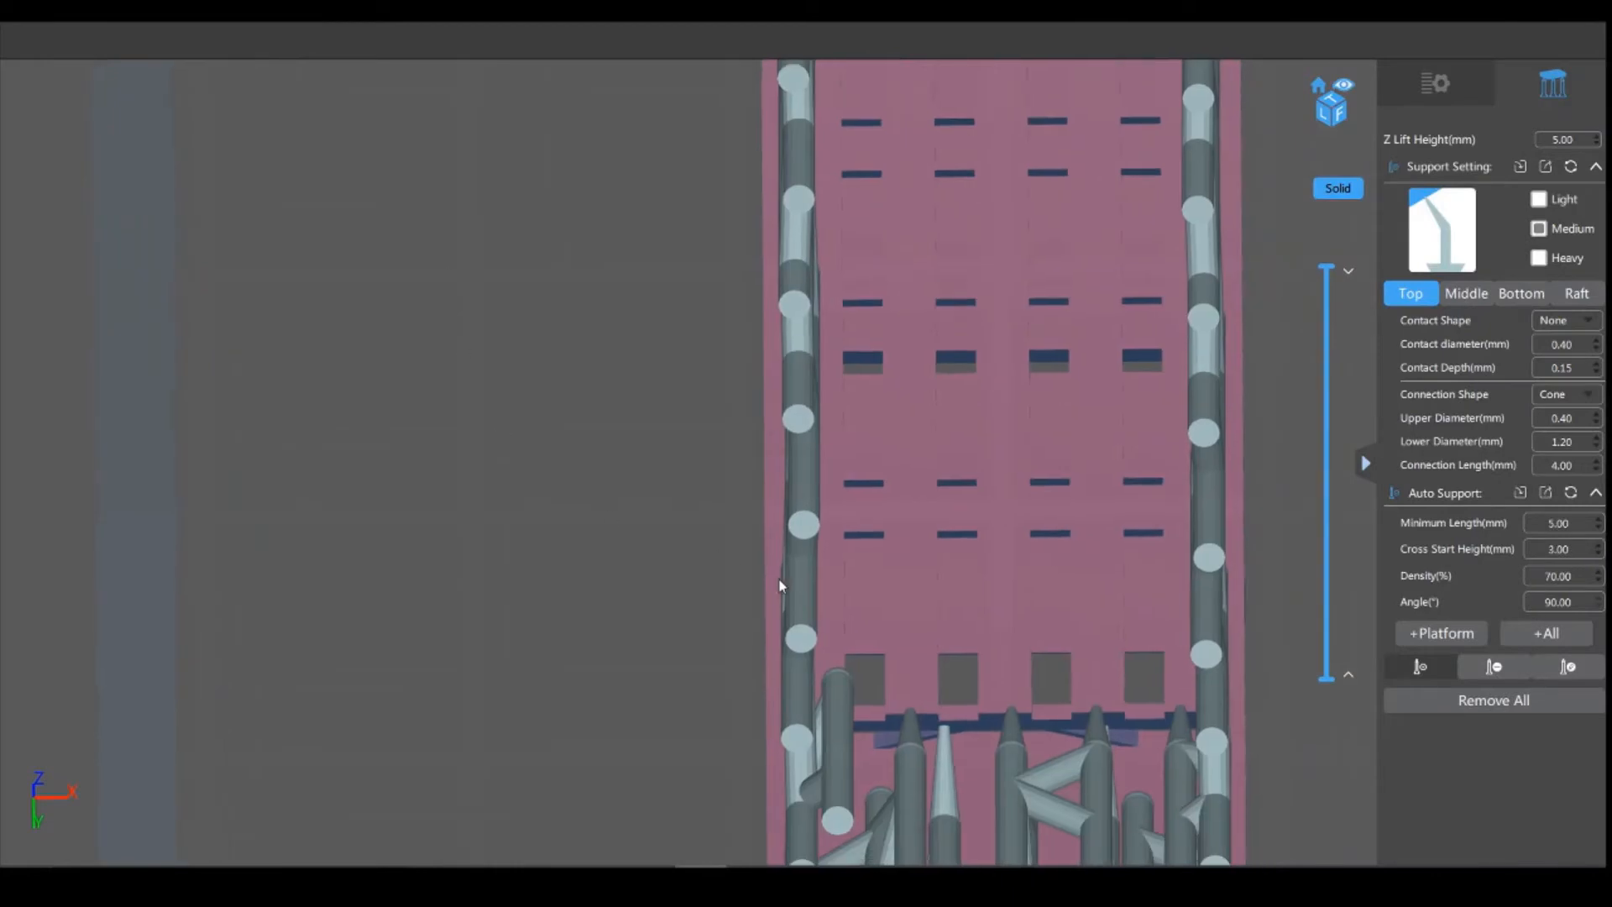
pyautogui.click(912, 643)
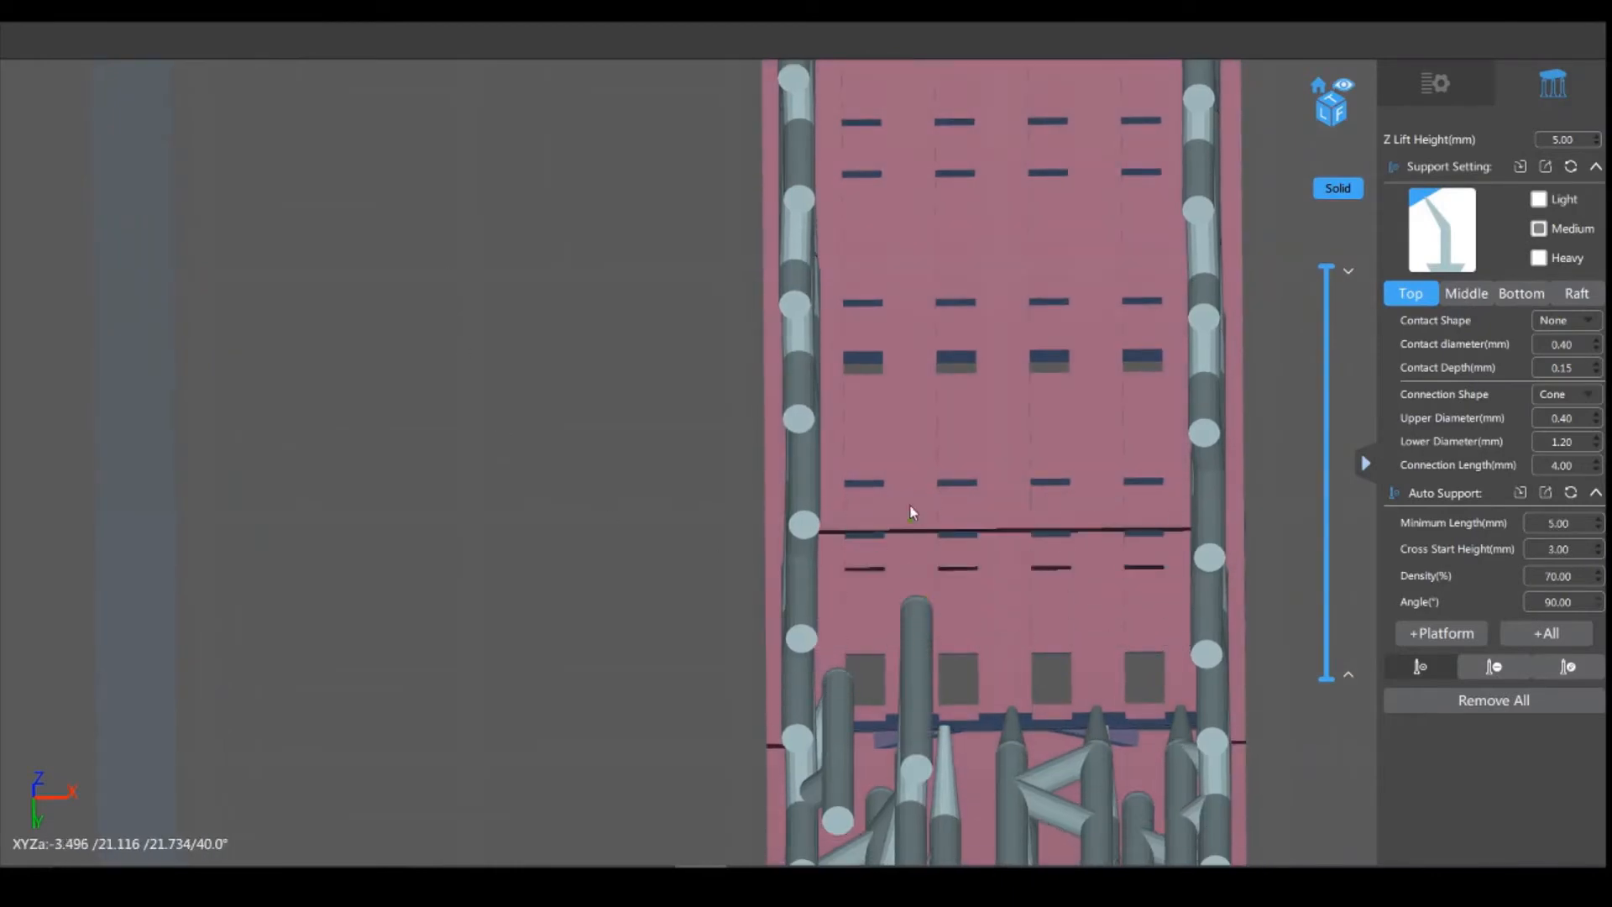
pyautogui.click(914, 496)
pyautogui.click(1002, 630)
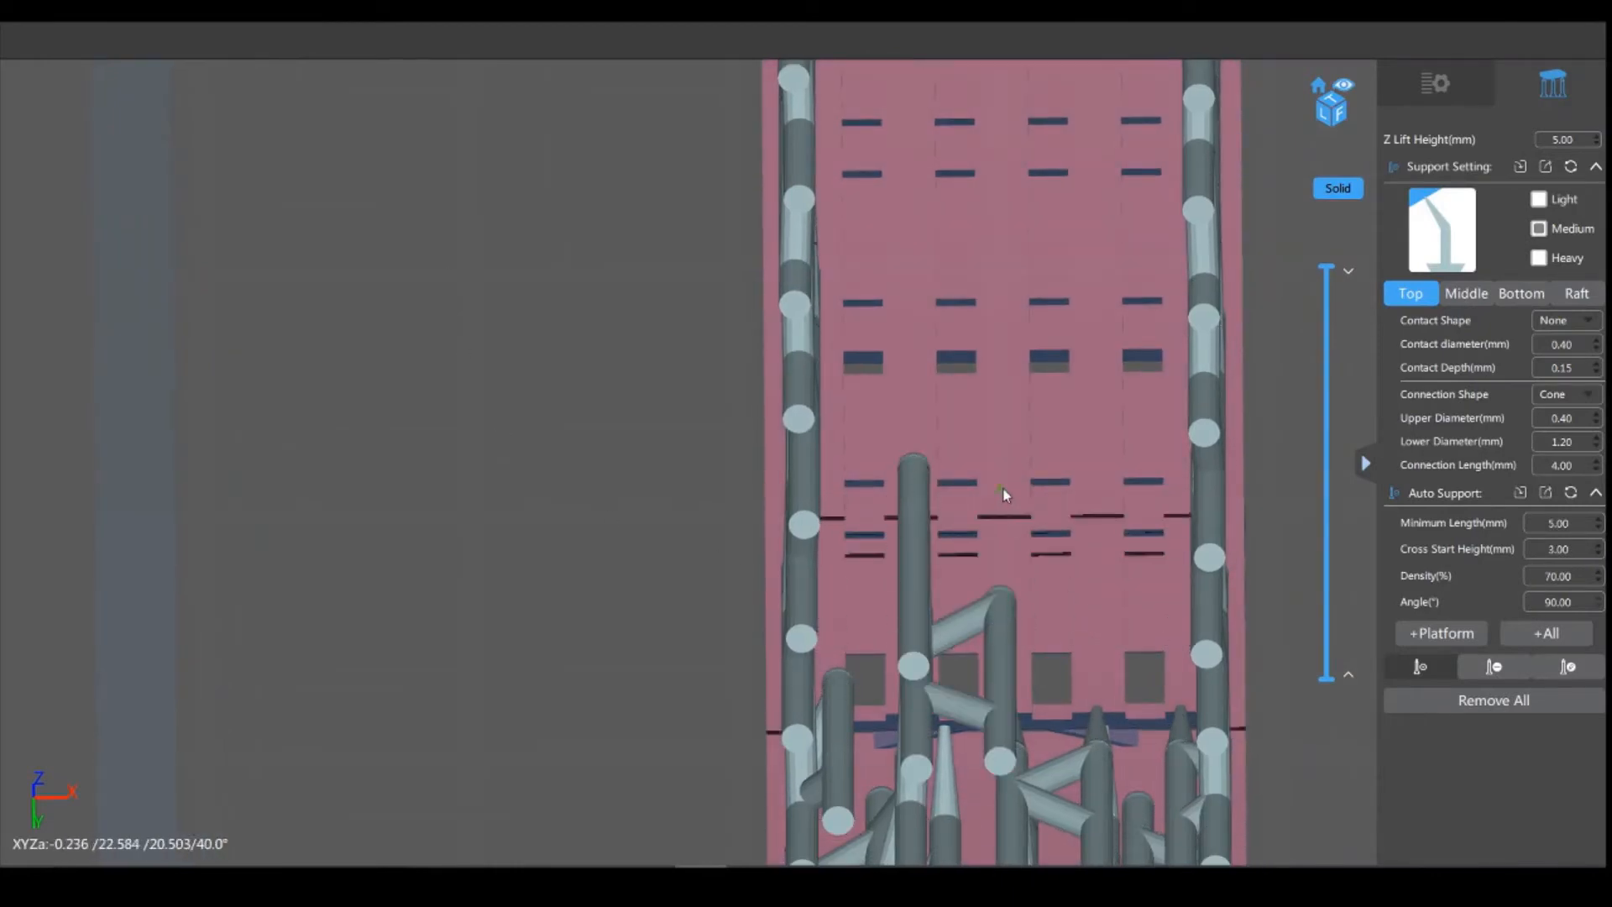
pyautogui.click(1004, 483)
pyautogui.click(1109, 645)
pyautogui.click(1100, 472)
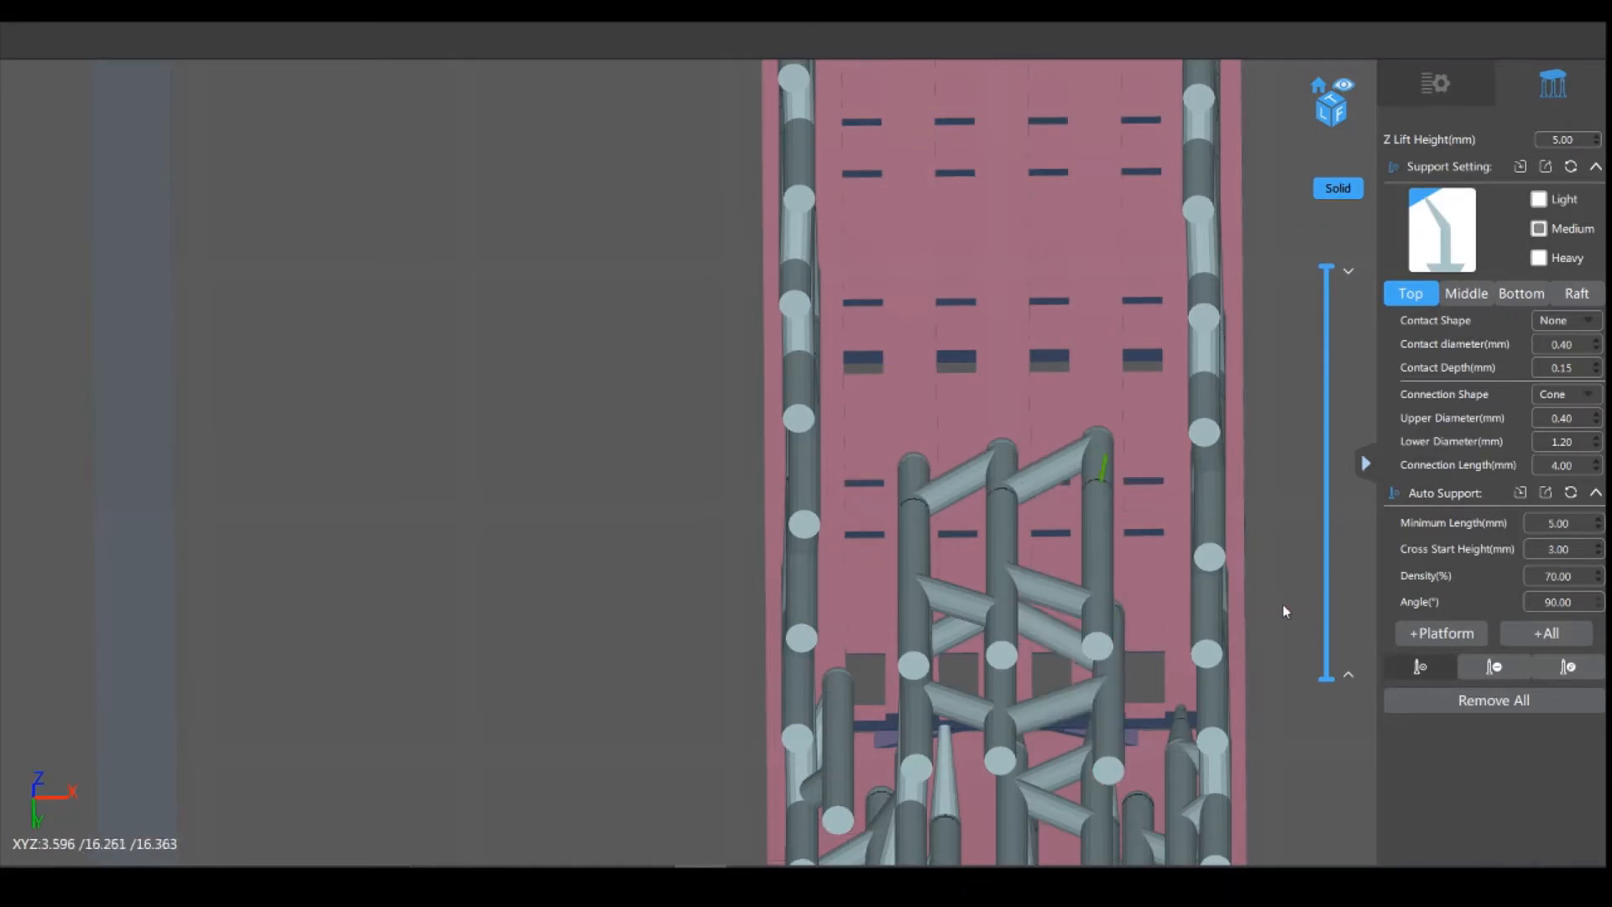
# Step: Continue up the slotted floor with two more rows of three Medium supports, just above the second row of openings
pyautogui.moveTo(623, 394); pyautogui.dragTo(504, 878)
pyautogui.click(850, 566)
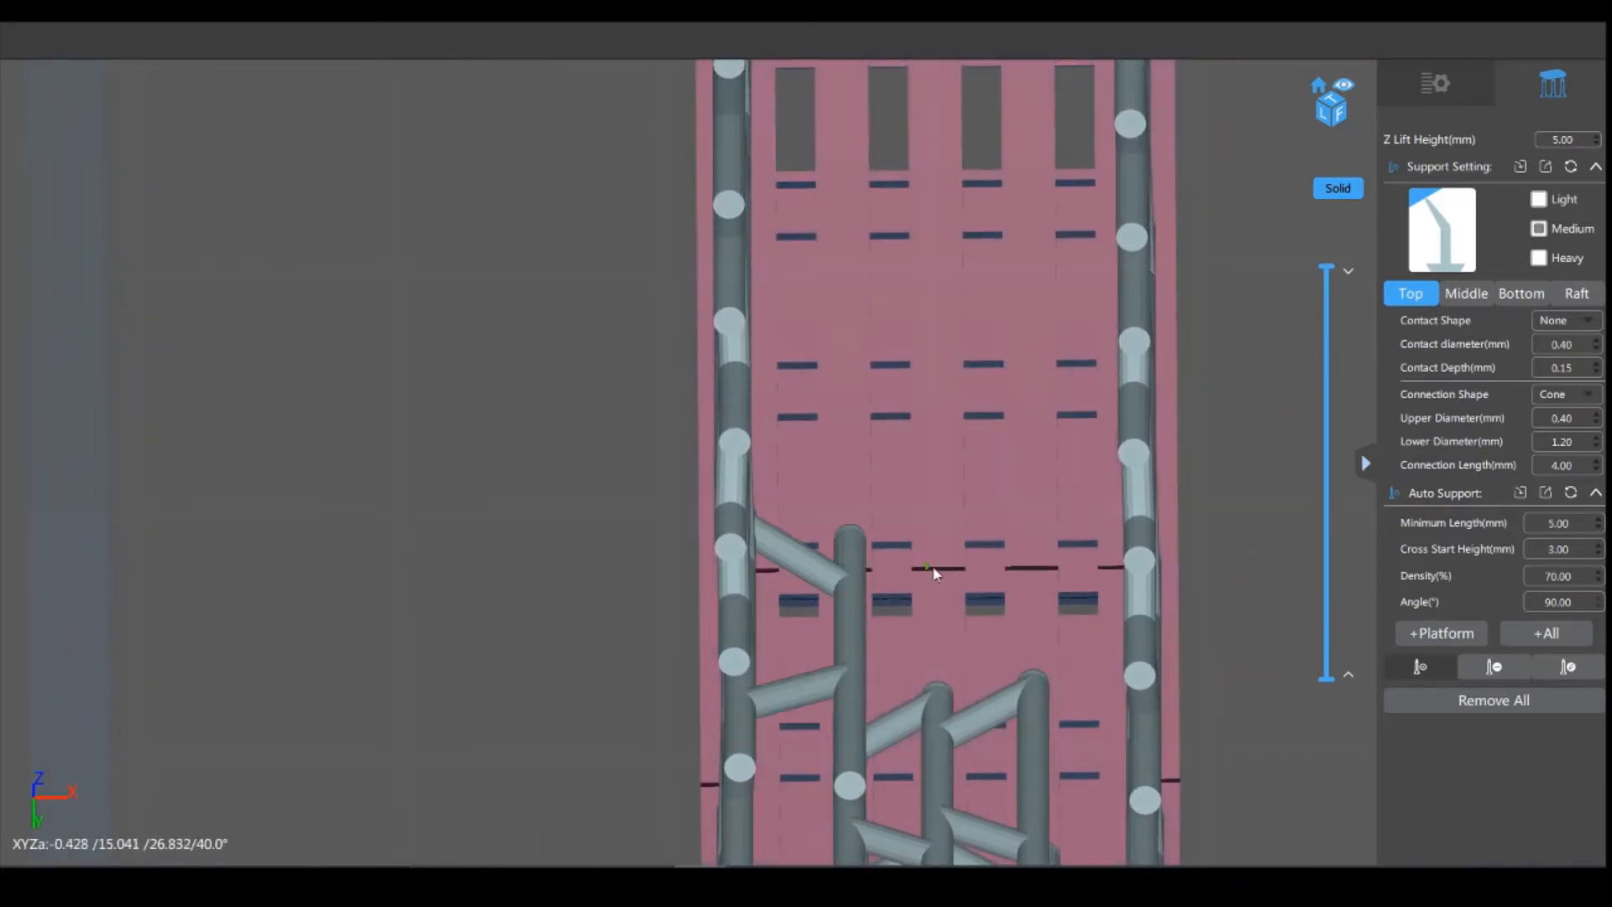
pyautogui.click(937, 569)
pyautogui.click(1039, 566)
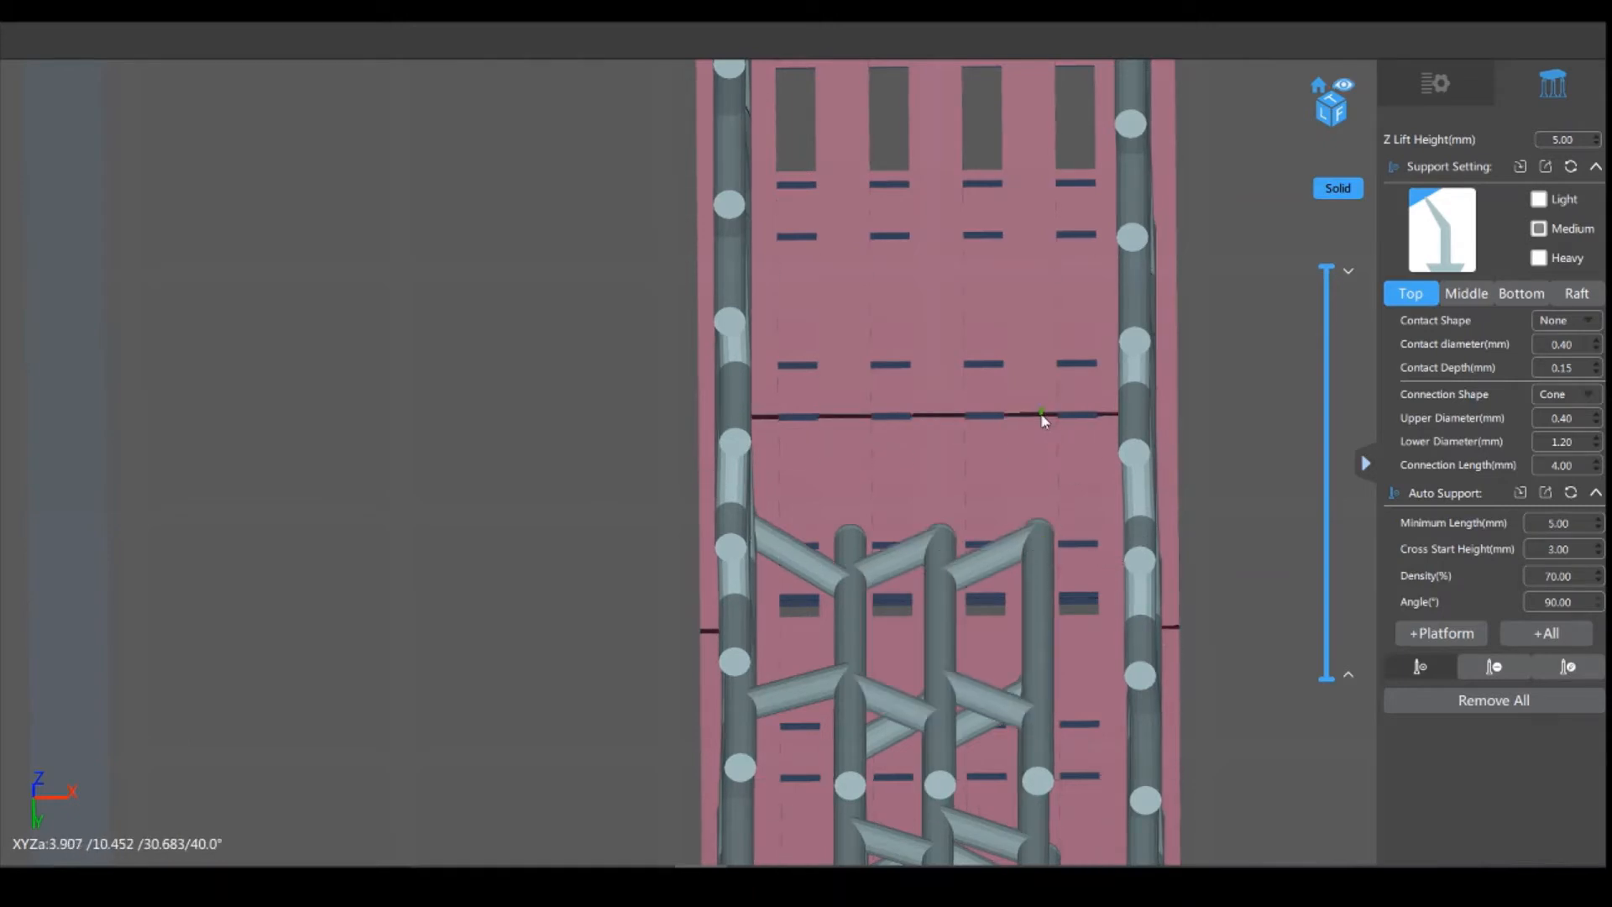
pyautogui.click(1040, 417)
pyautogui.click(941, 424)
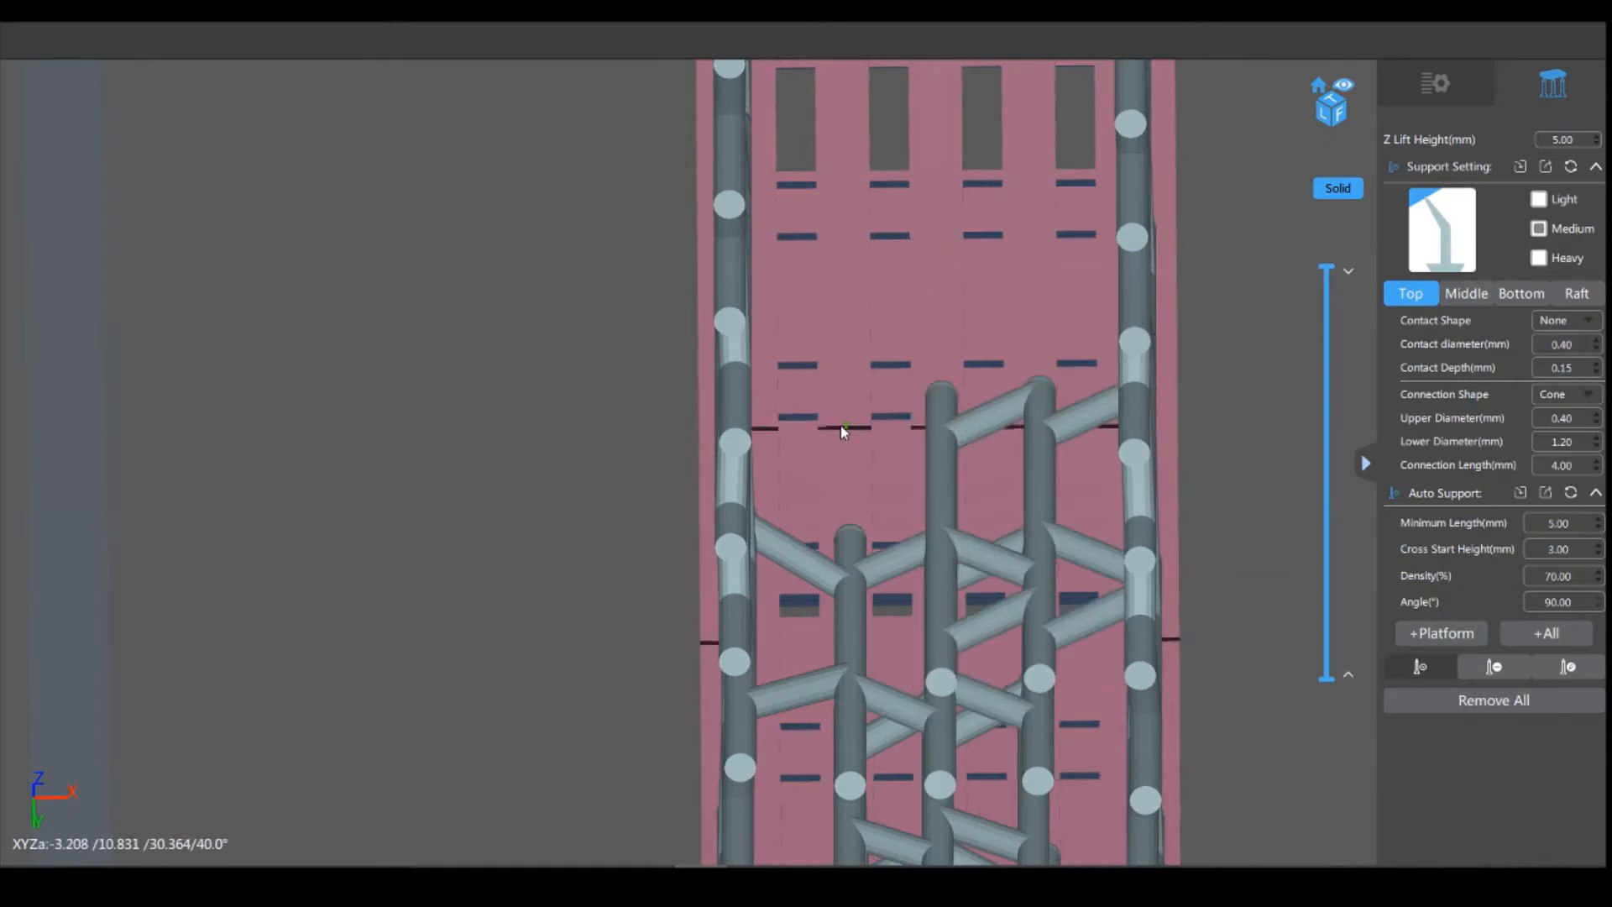
pyautogui.click(840, 426)
# Step: Place a row of three Medium supports below the tall rectangular openings and another row on the strips between them
pyautogui.moveTo(627, 302); pyautogui.dragTo(428, 677, button='right')
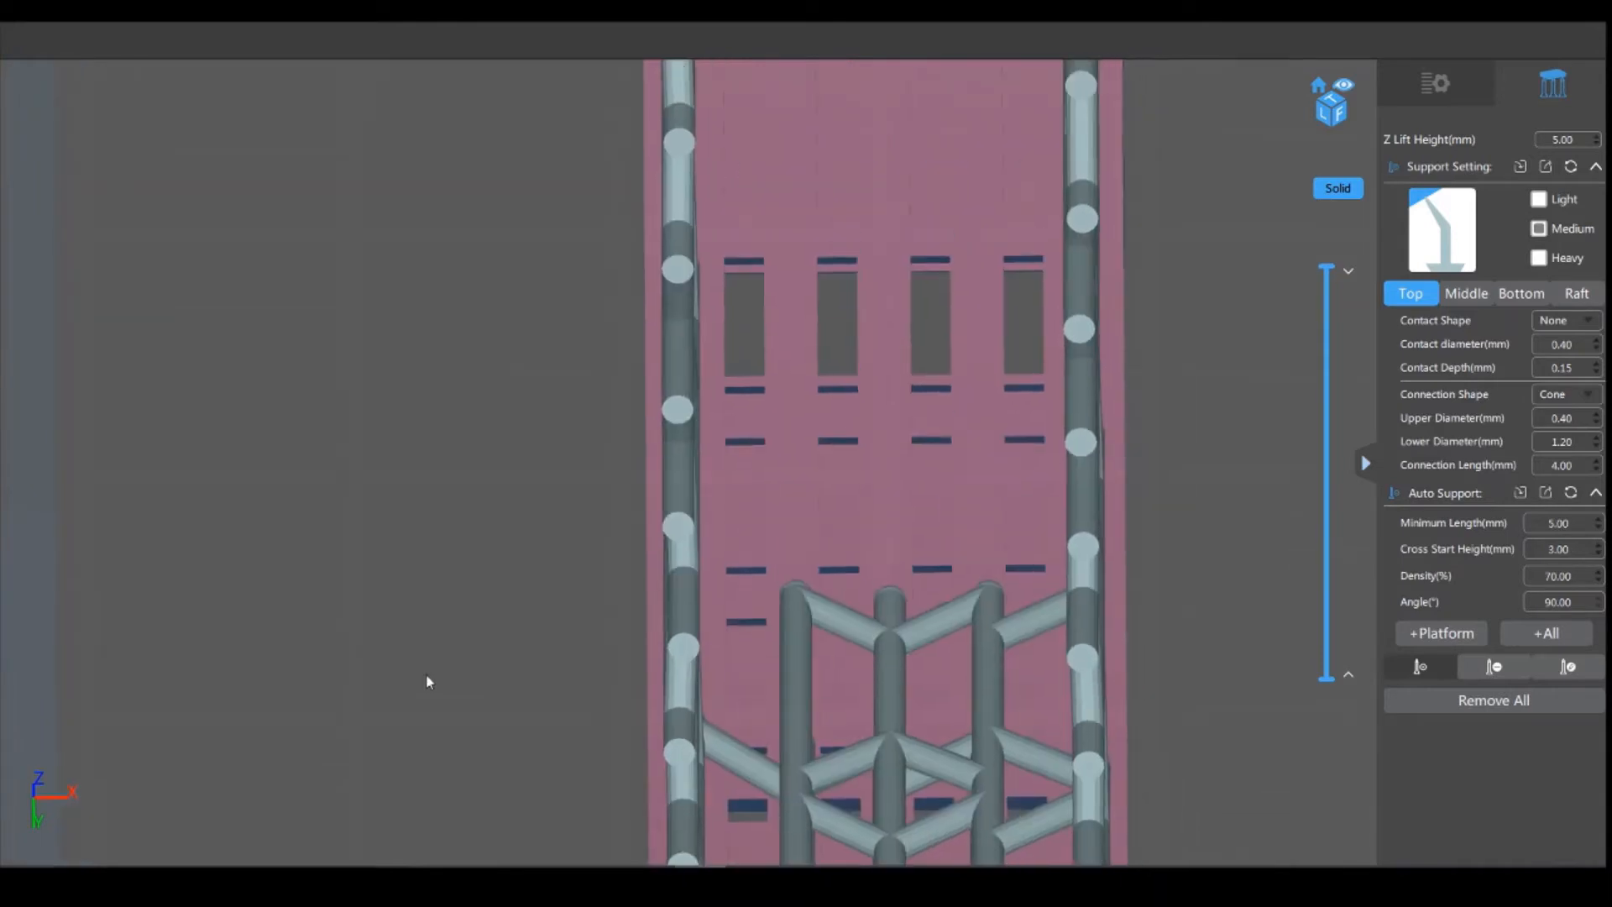
pyautogui.click(792, 457)
pyautogui.click(885, 468)
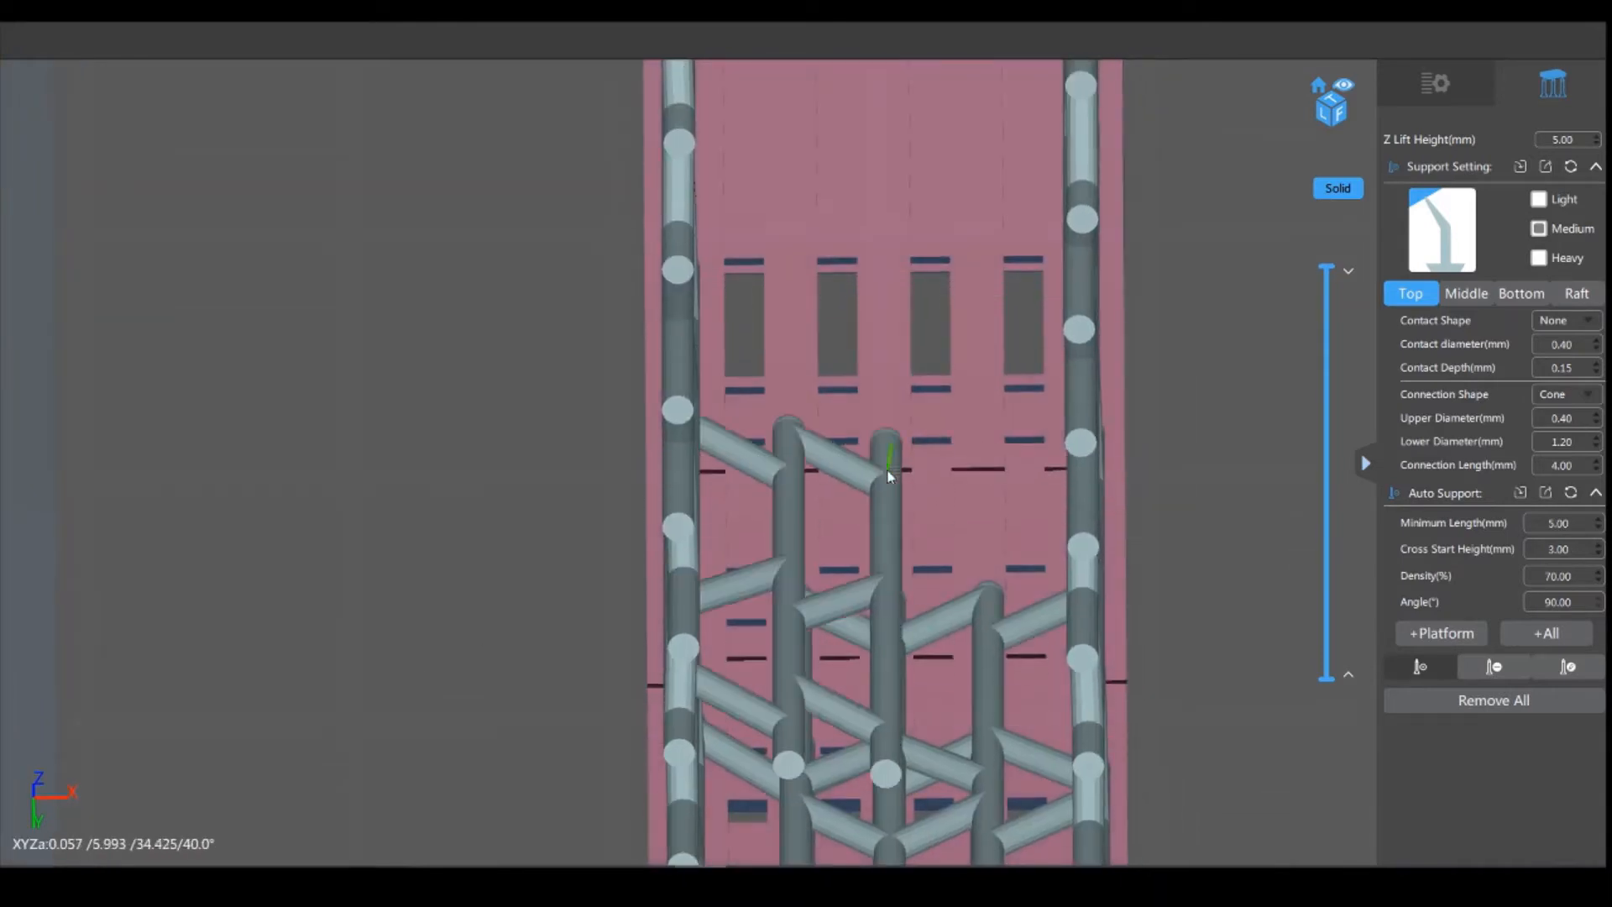
pyautogui.click(991, 467)
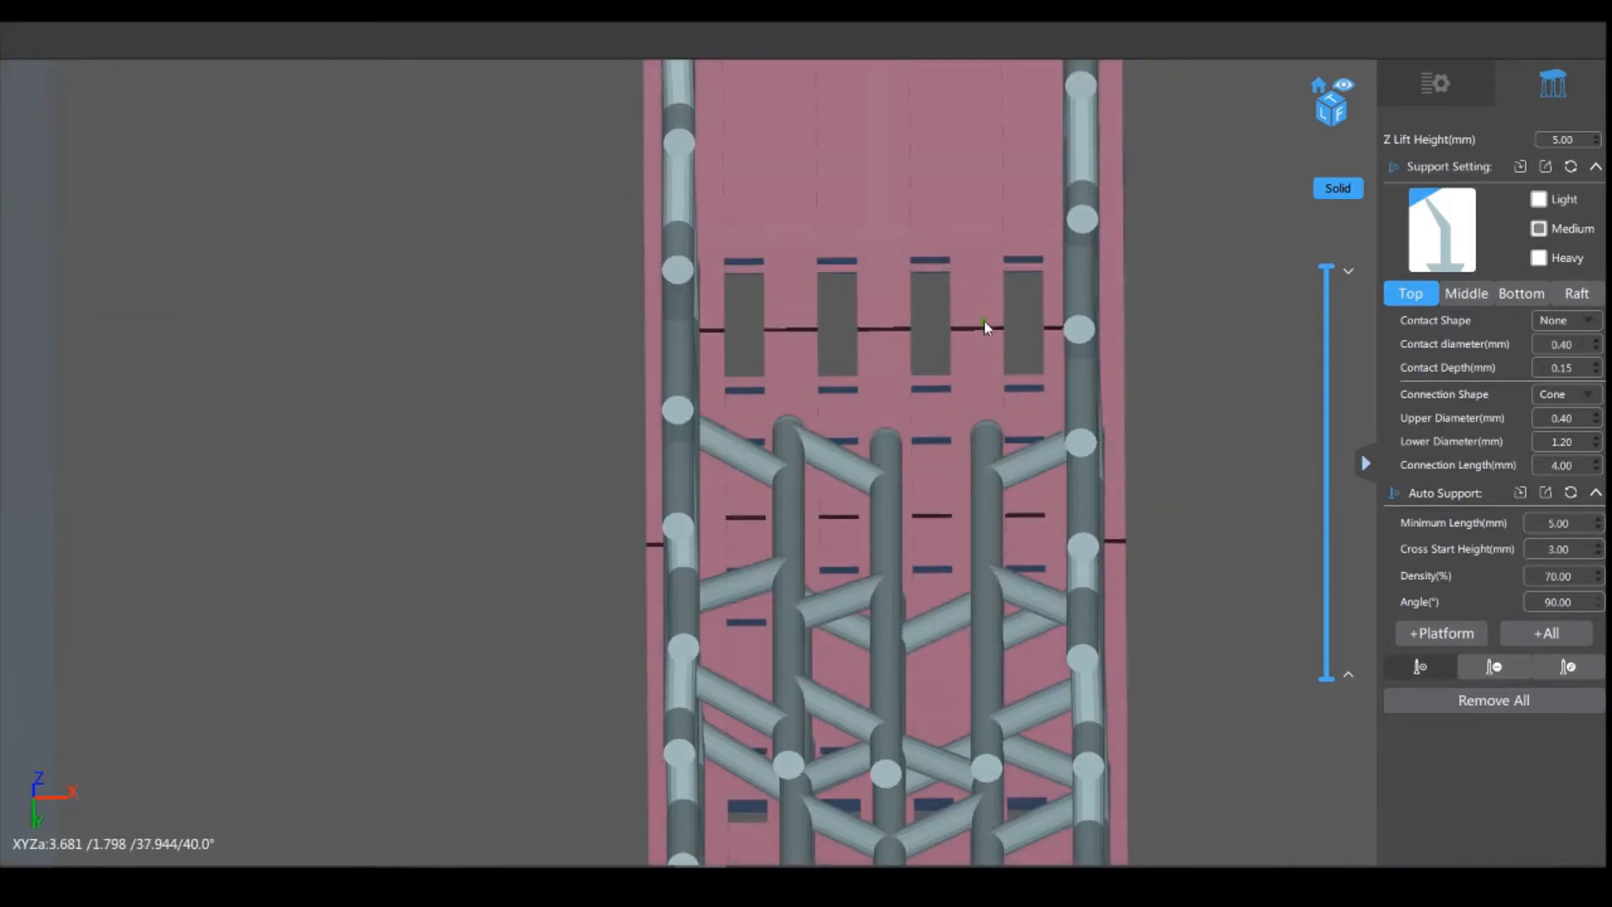
pyautogui.click(984, 319)
pyautogui.click(885, 325)
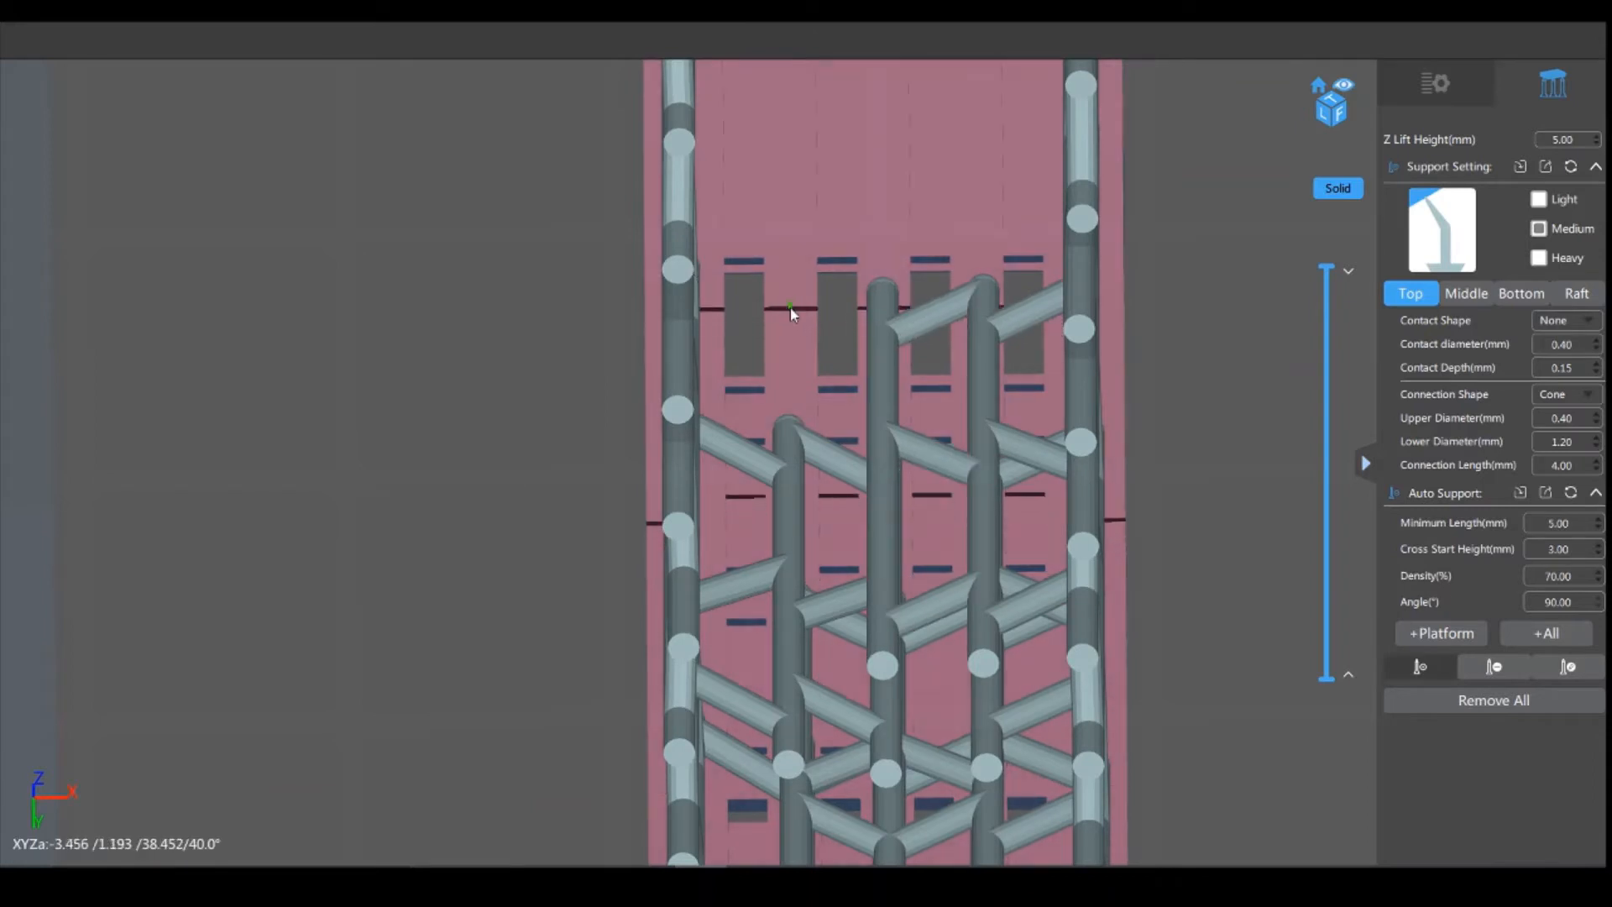
pyautogui.click(791, 317)
# Step: Place a row of three Medium supports above the tall openings and another row level with the next small openings
pyautogui.moveTo(495, 343); pyautogui.dragTo(425, 670, button='right')
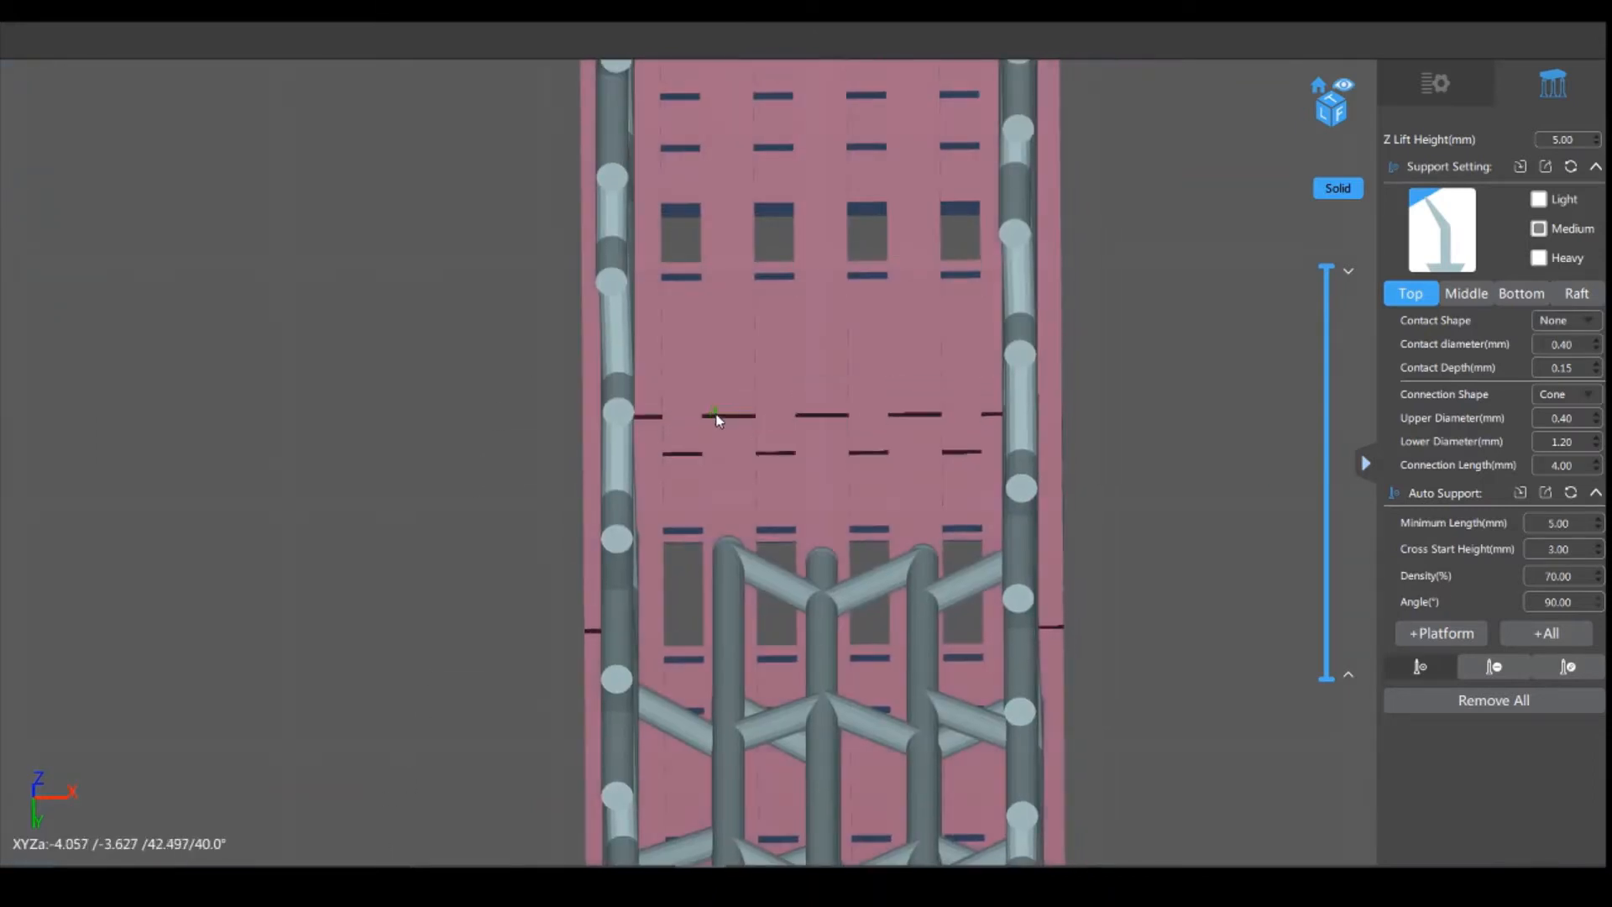
pyautogui.click(722, 417)
pyautogui.click(824, 421)
pyautogui.click(929, 439)
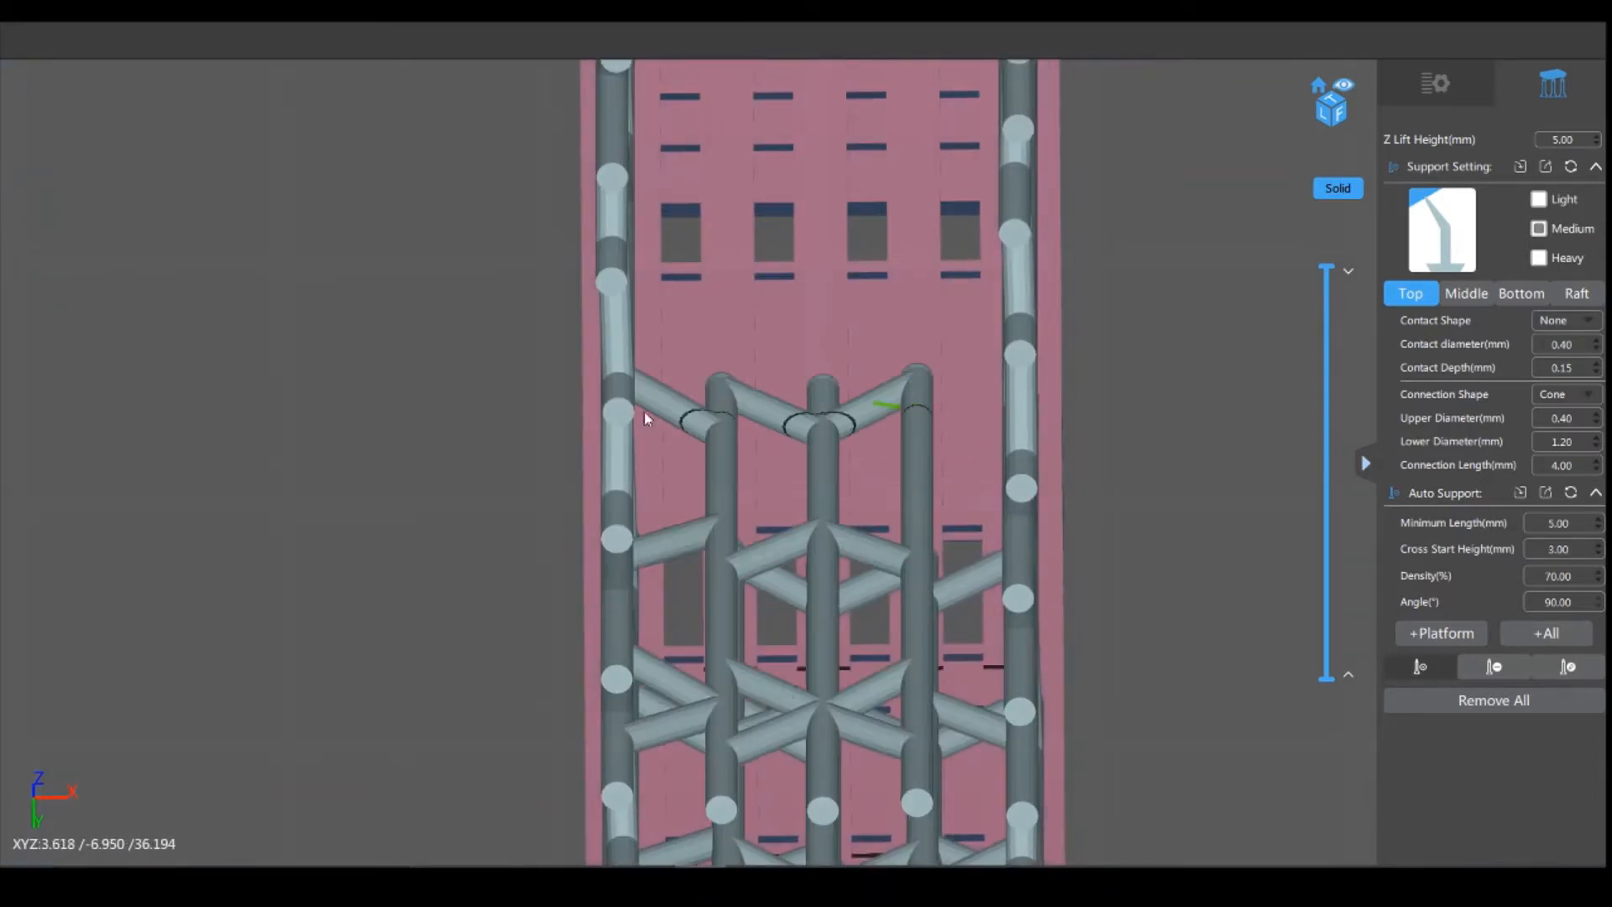
pyautogui.moveTo(418, 399); pyautogui.dragTo(223, 773, button='right')
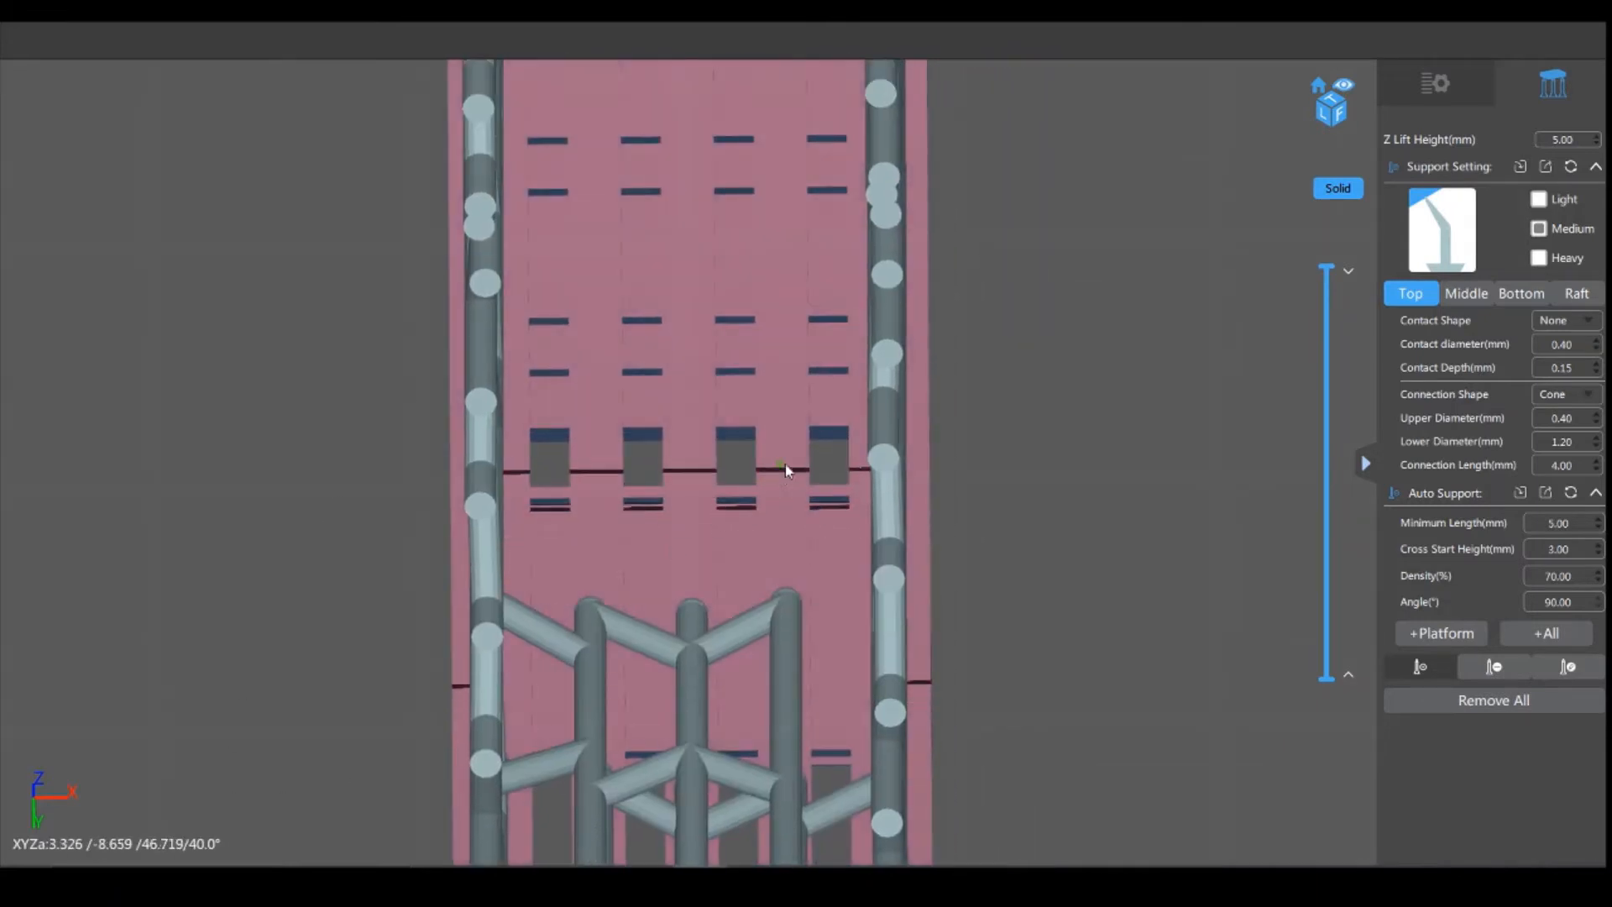
pyautogui.click(784, 466)
pyautogui.click(702, 495)
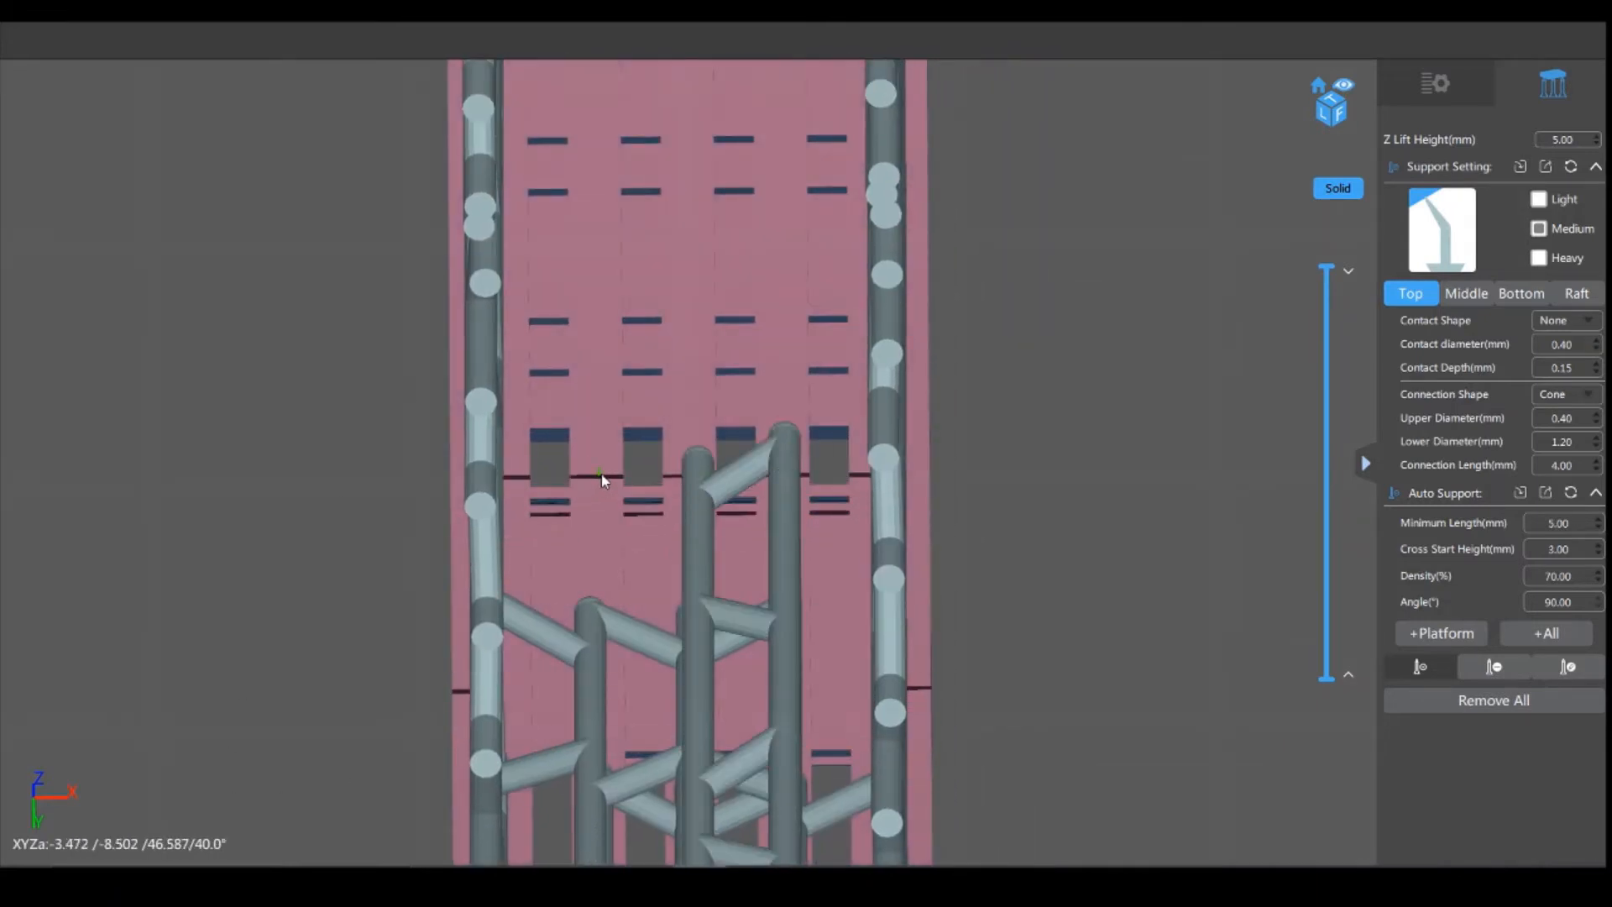
pyautogui.click(601, 475)
# Step: Fill the remaining slotted floor with rows of three Medium supports, up to the existing group near its upper openings
pyautogui.moveTo(338, 409); pyautogui.dragTo(249, 560, button='right')
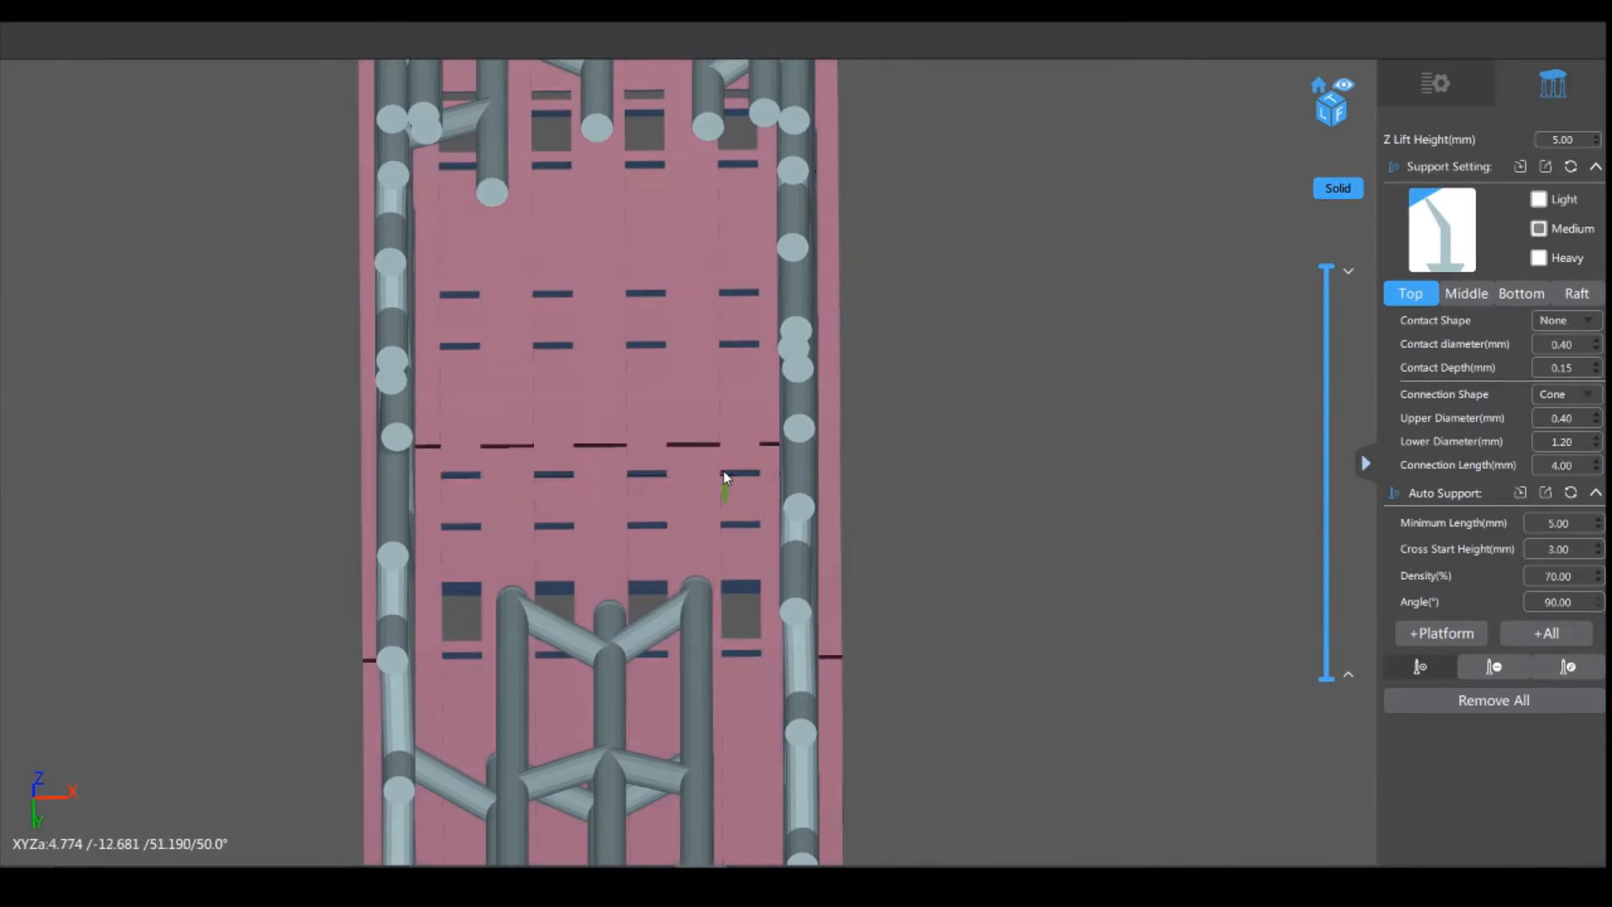
pyautogui.click(704, 462)
pyautogui.click(600, 464)
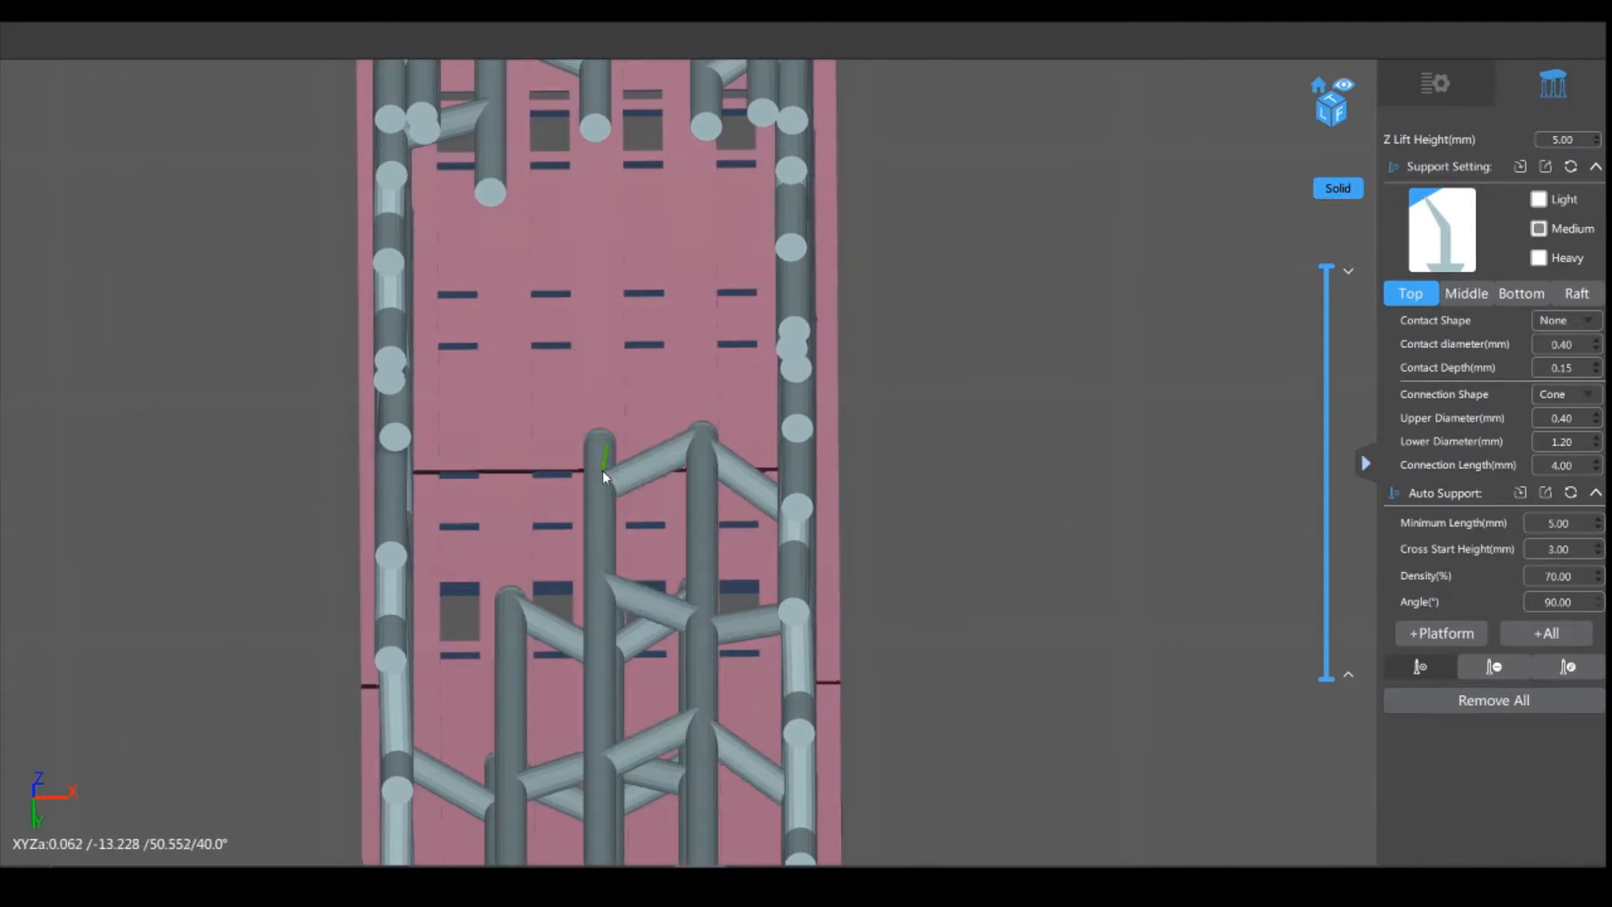
pyautogui.click(512, 464)
pyautogui.click(509, 332)
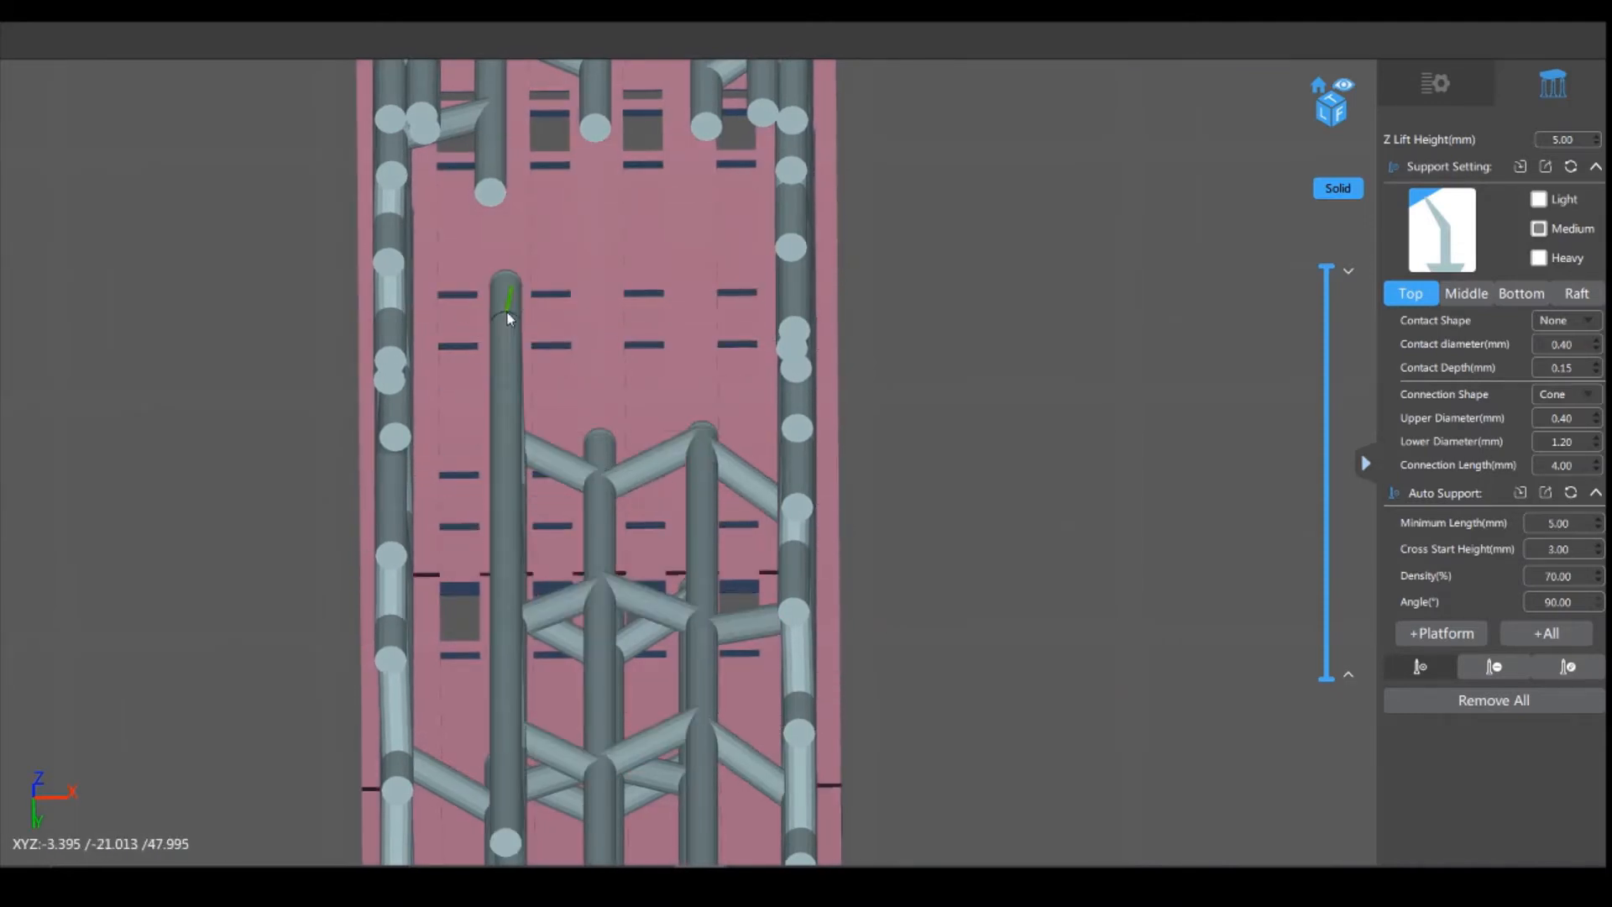
pyautogui.click(594, 331)
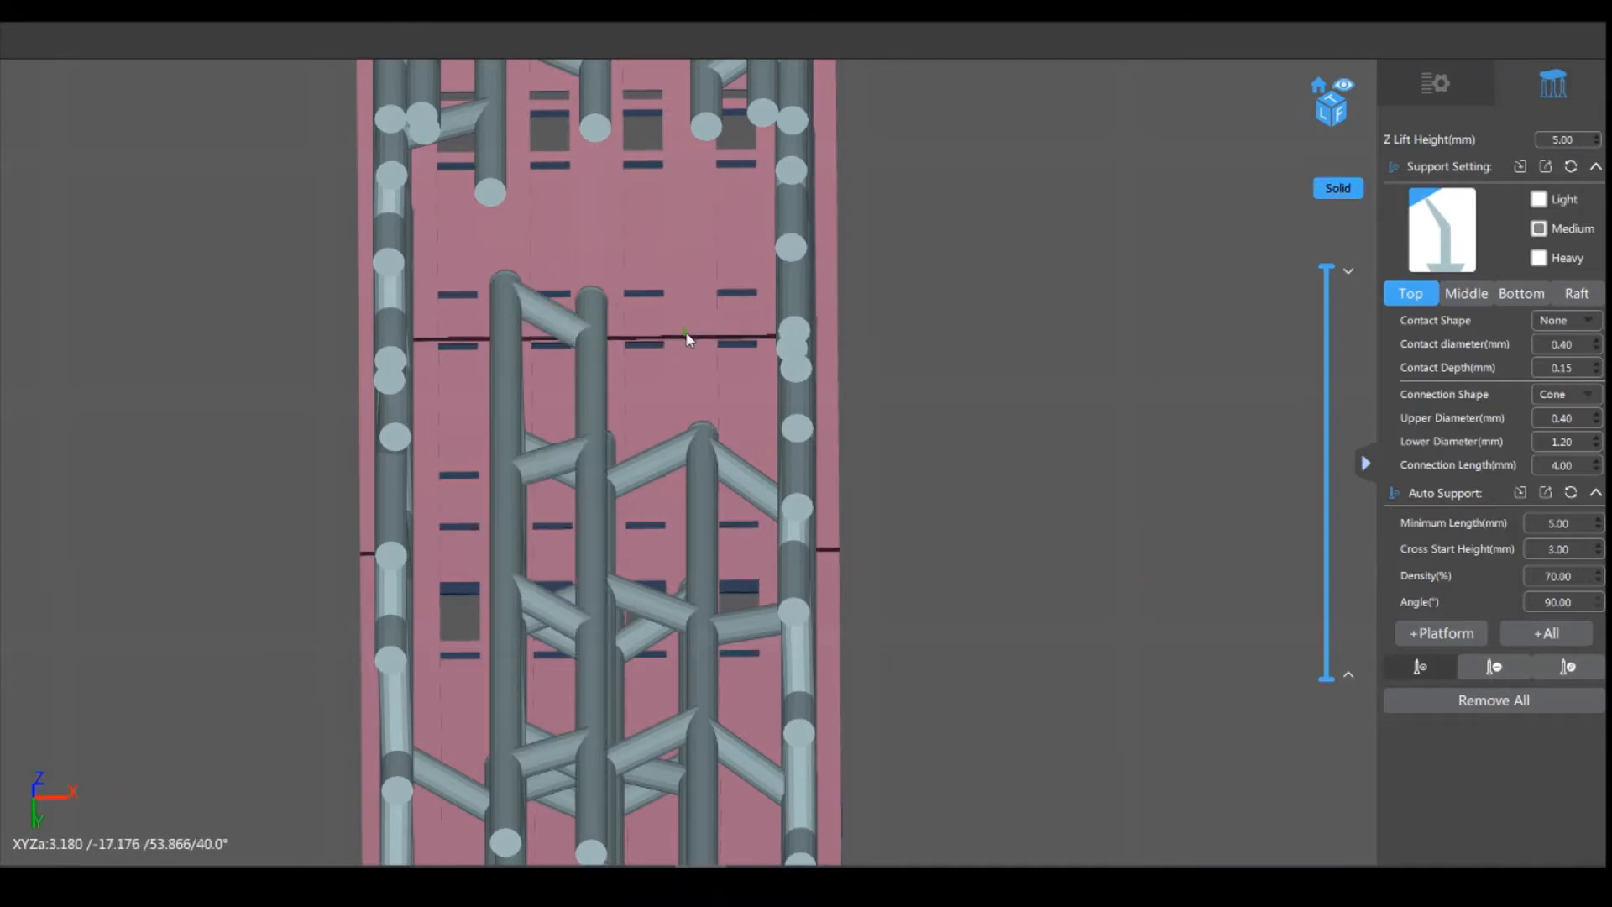
pyautogui.click(684, 336)
# Step: Place two rows of three Medium supports across the upper floor, one by the small openings and one below the floor's upper end
pyautogui.scroll(3, 152, 435)
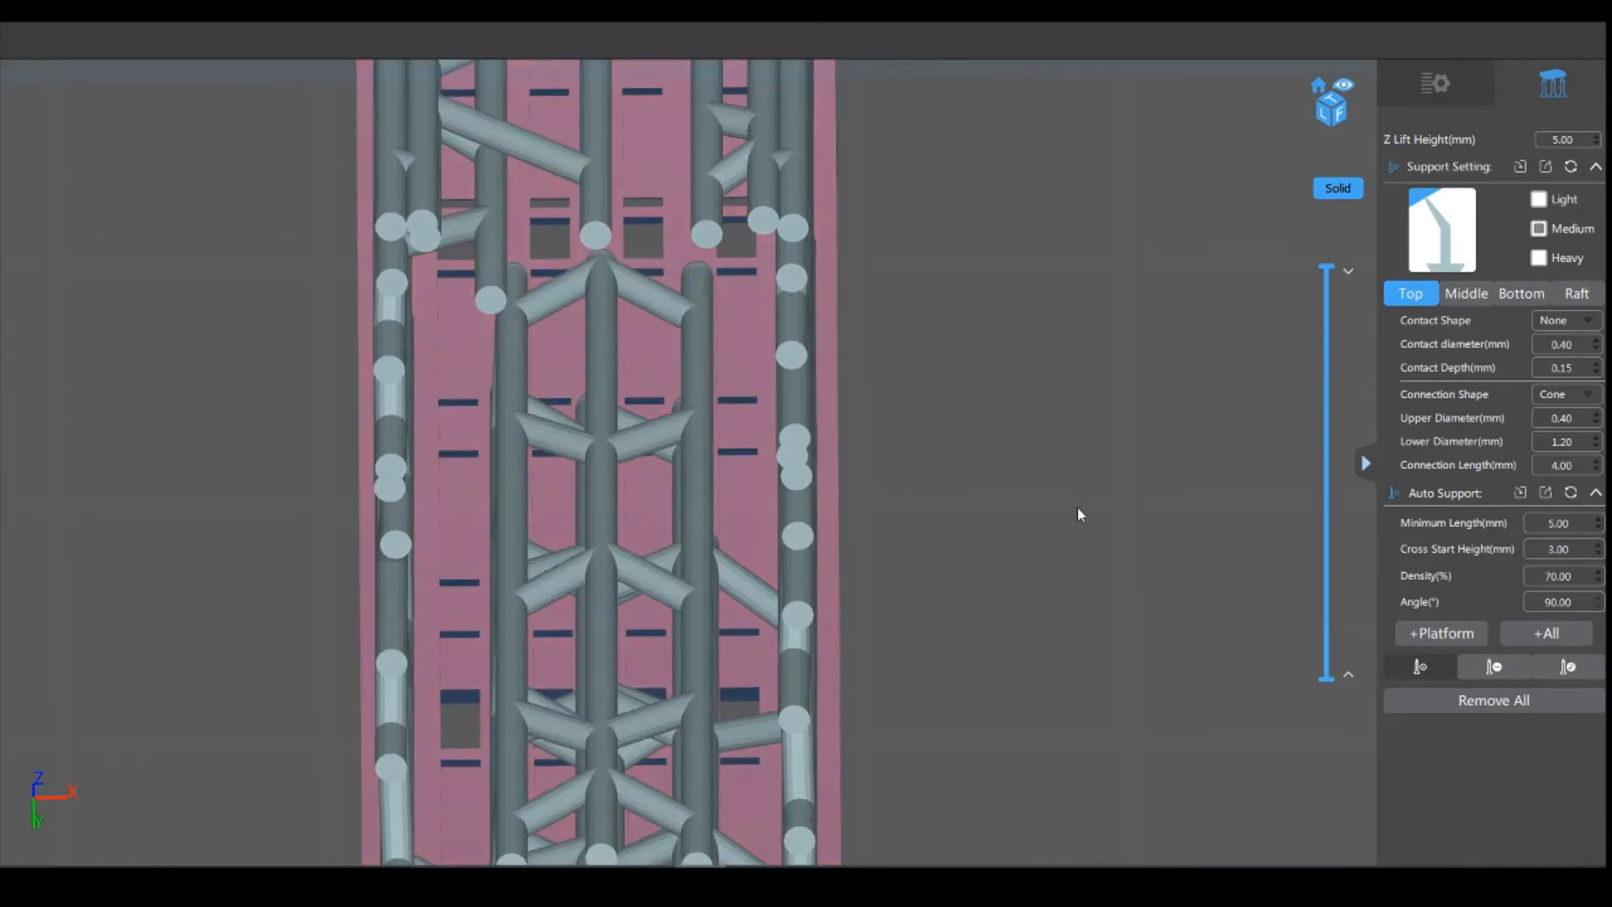
pyautogui.scroll(3, 1078, 502)
pyautogui.moveTo(1080, 487); pyautogui.dragTo(259, 173)
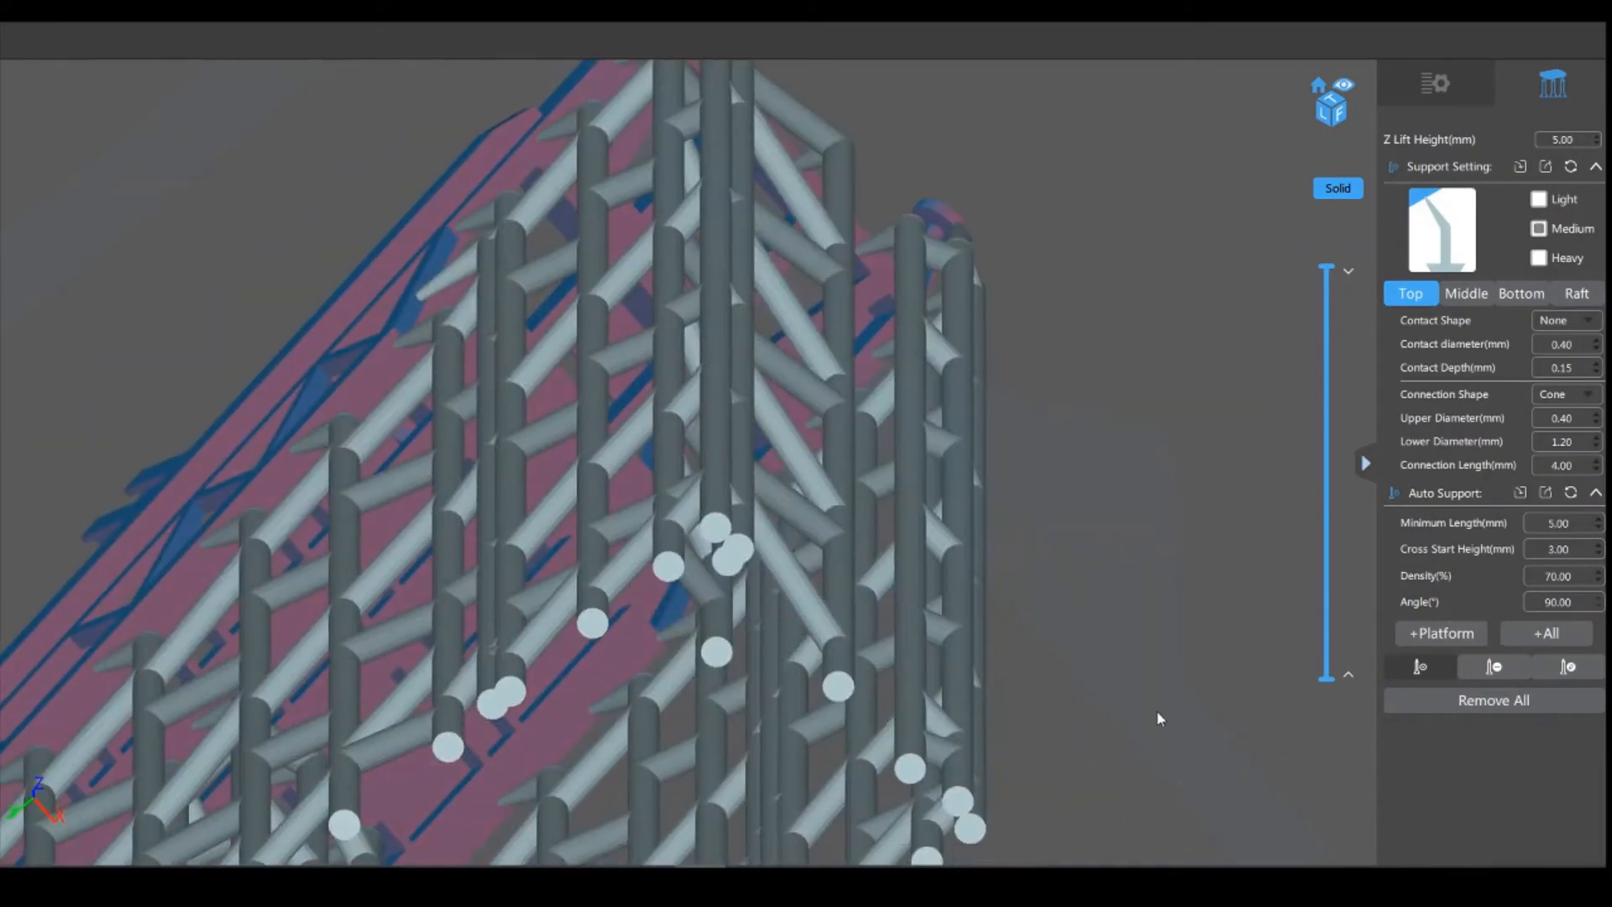
pyautogui.moveTo(1158, 713); pyautogui.dragTo(1133, 703)
pyautogui.moveTo(1134, 699); pyautogui.dragTo(1107, 731, button='right')
pyautogui.moveTo(1142, 659); pyautogui.dragTo(1192, 506)
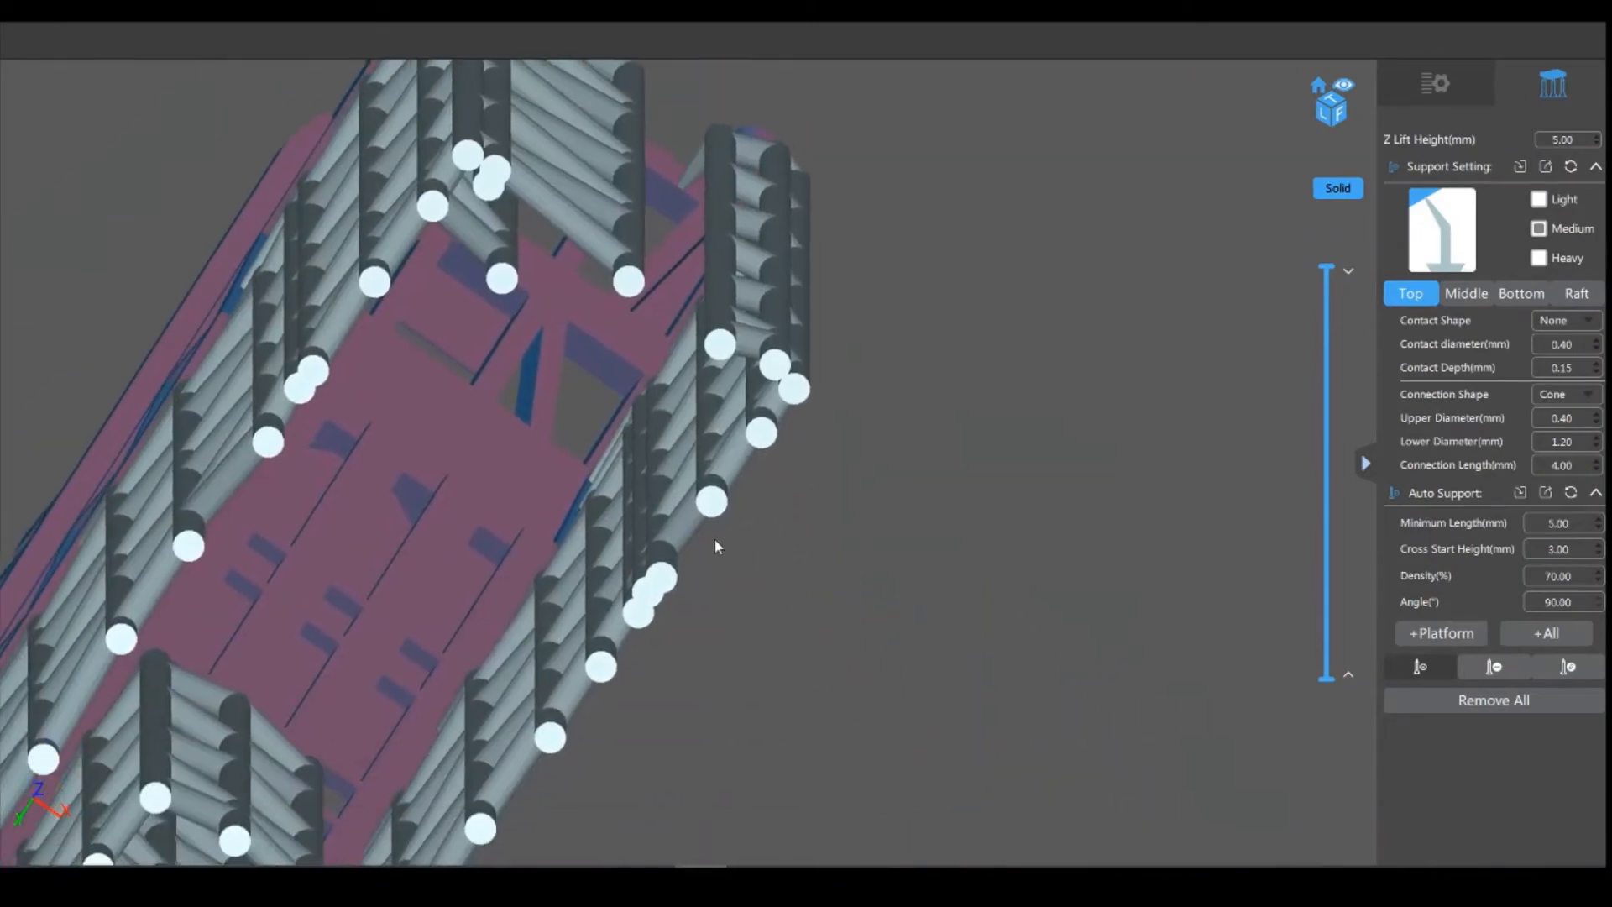
pyautogui.moveTo(1028, 697)
pyautogui.mouseDown()
pyautogui.moveTo(971, 702)
pyautogui.moveTo(864, 666)
pyautogui.moveTo(1023, 697)
pyautogui.mouseUp()
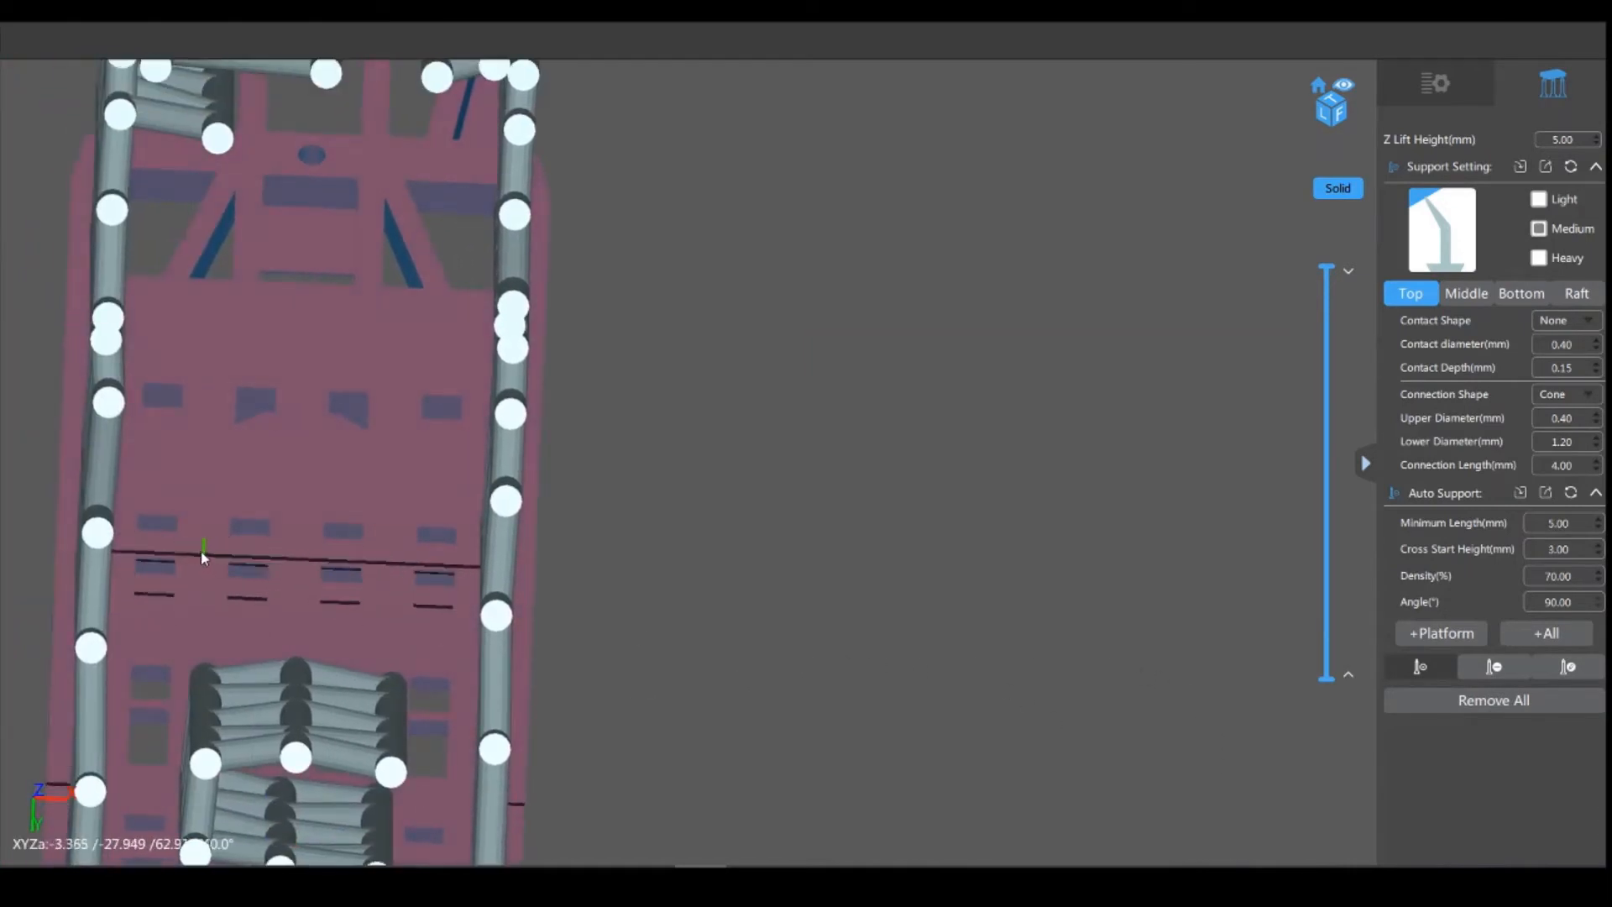
pyautogui.click(199, 562)
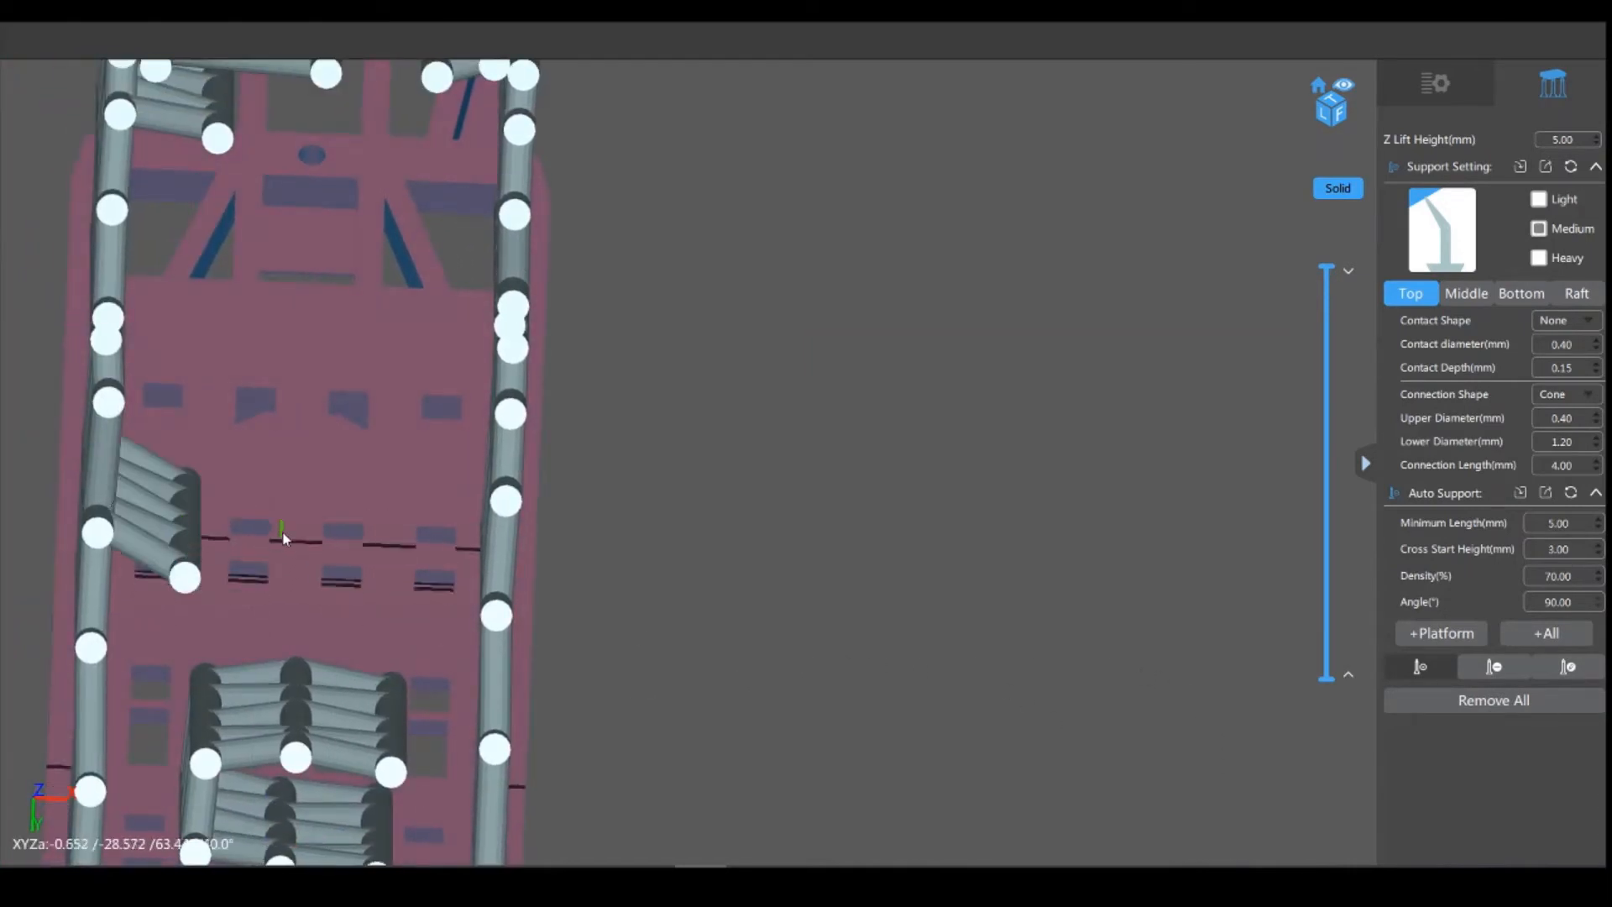
pyautogui.click(313, 529)
pyautogui.click(400, 527)
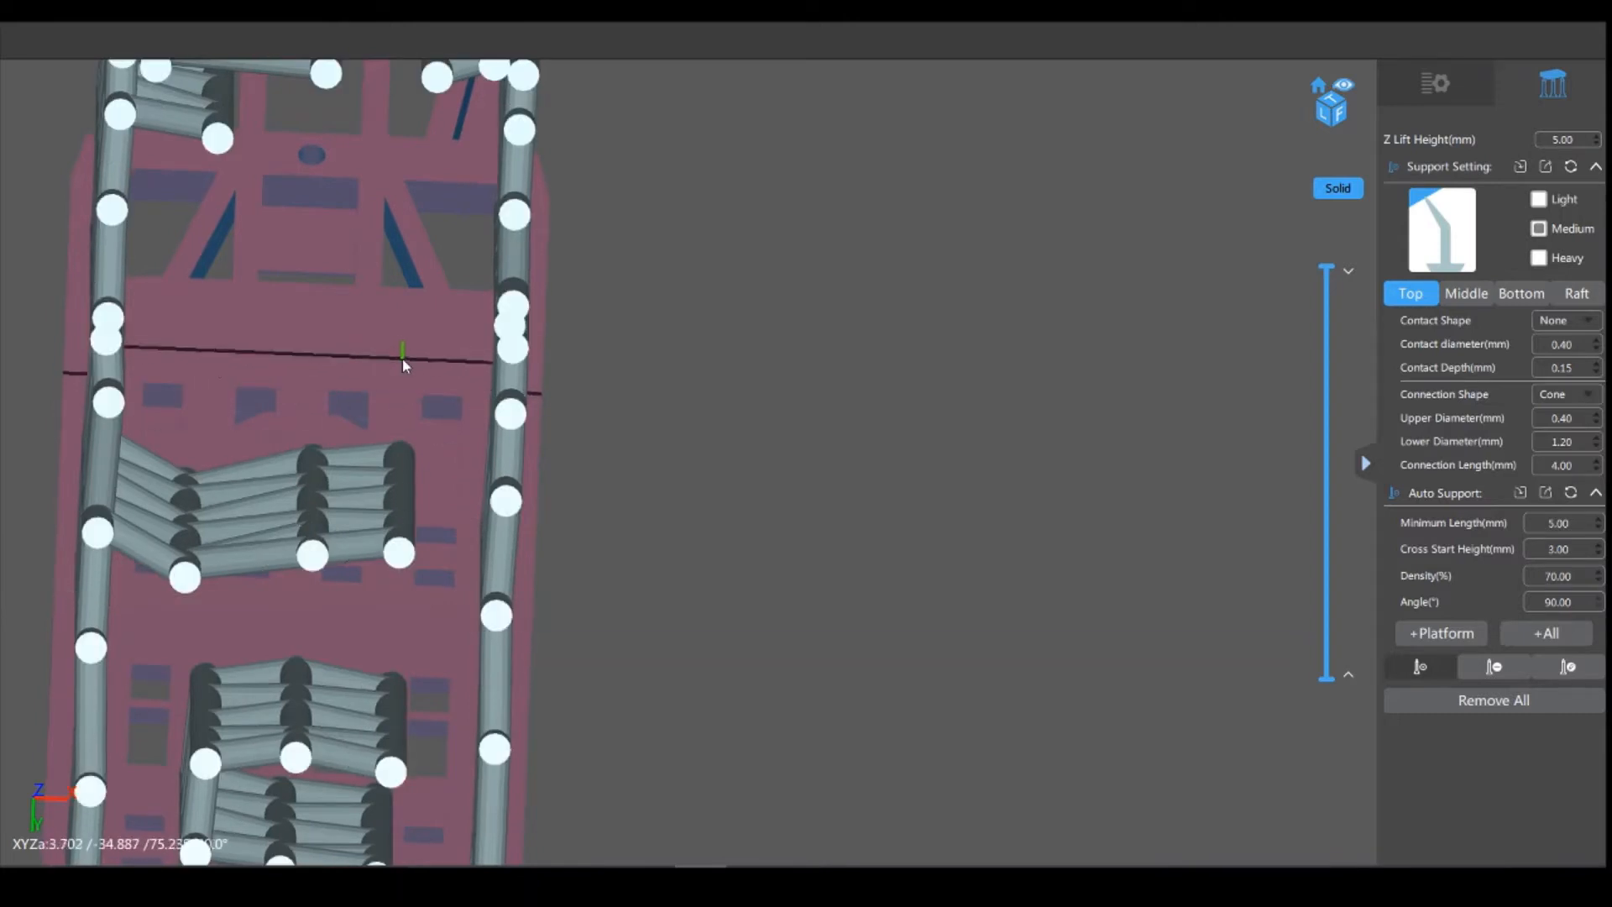
pyautogui.click(404, 363)
pyautogui.click(320, 373)
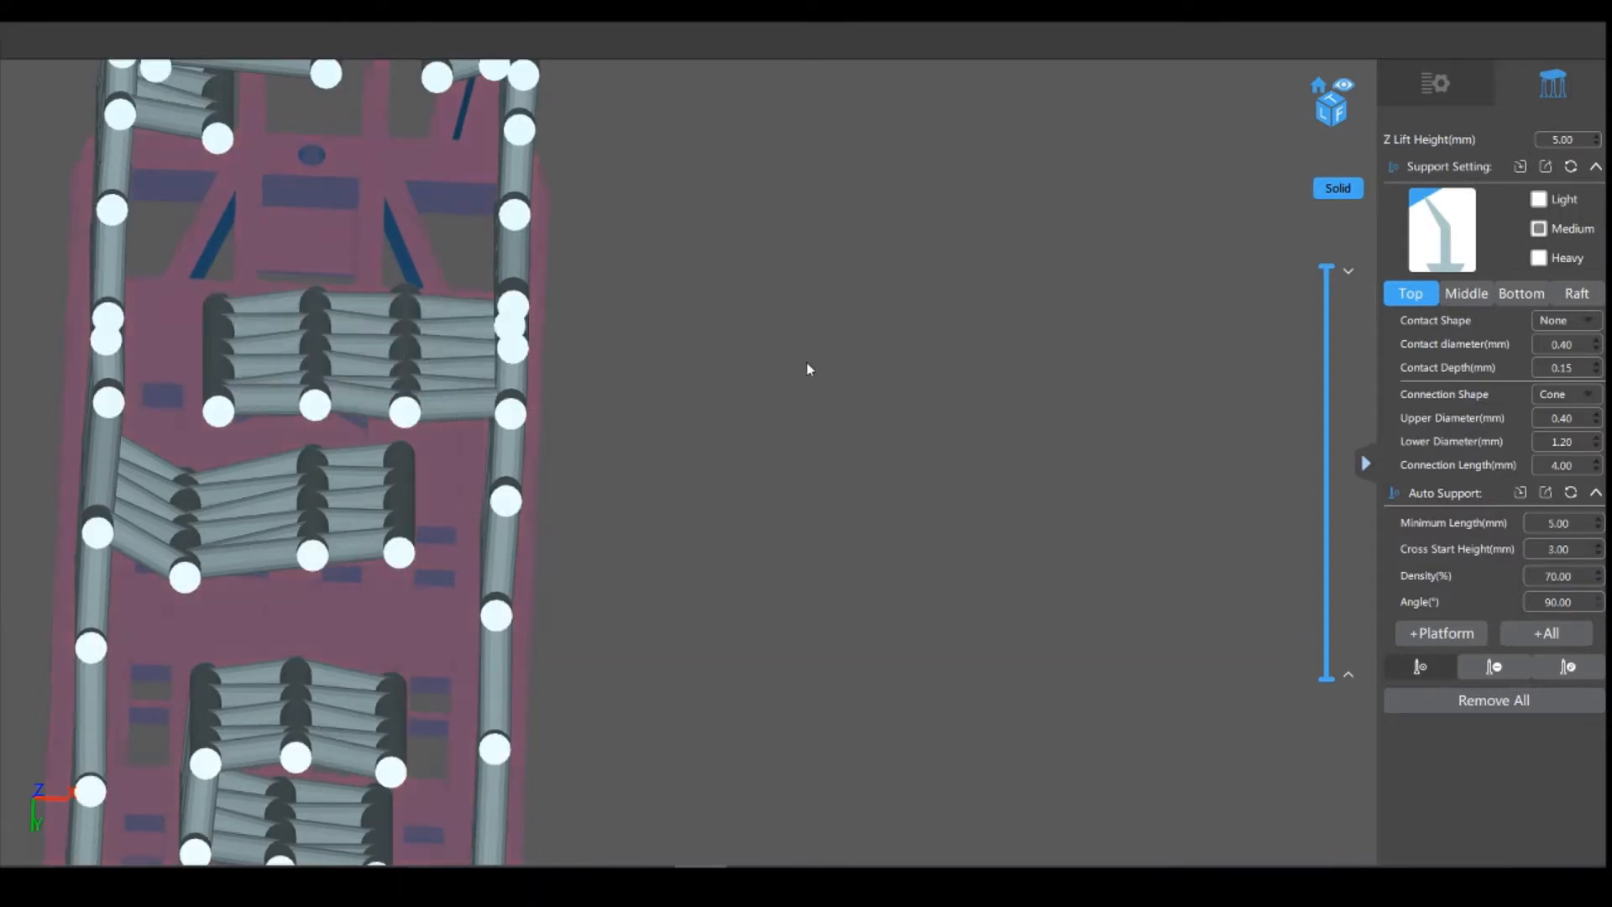
# Step: Place a row of four Medium supports across the diagonal braces and central plate just above the solid floor
pyautogui.moveTo(810, 364); pyautogui.dragTo(873, 705)
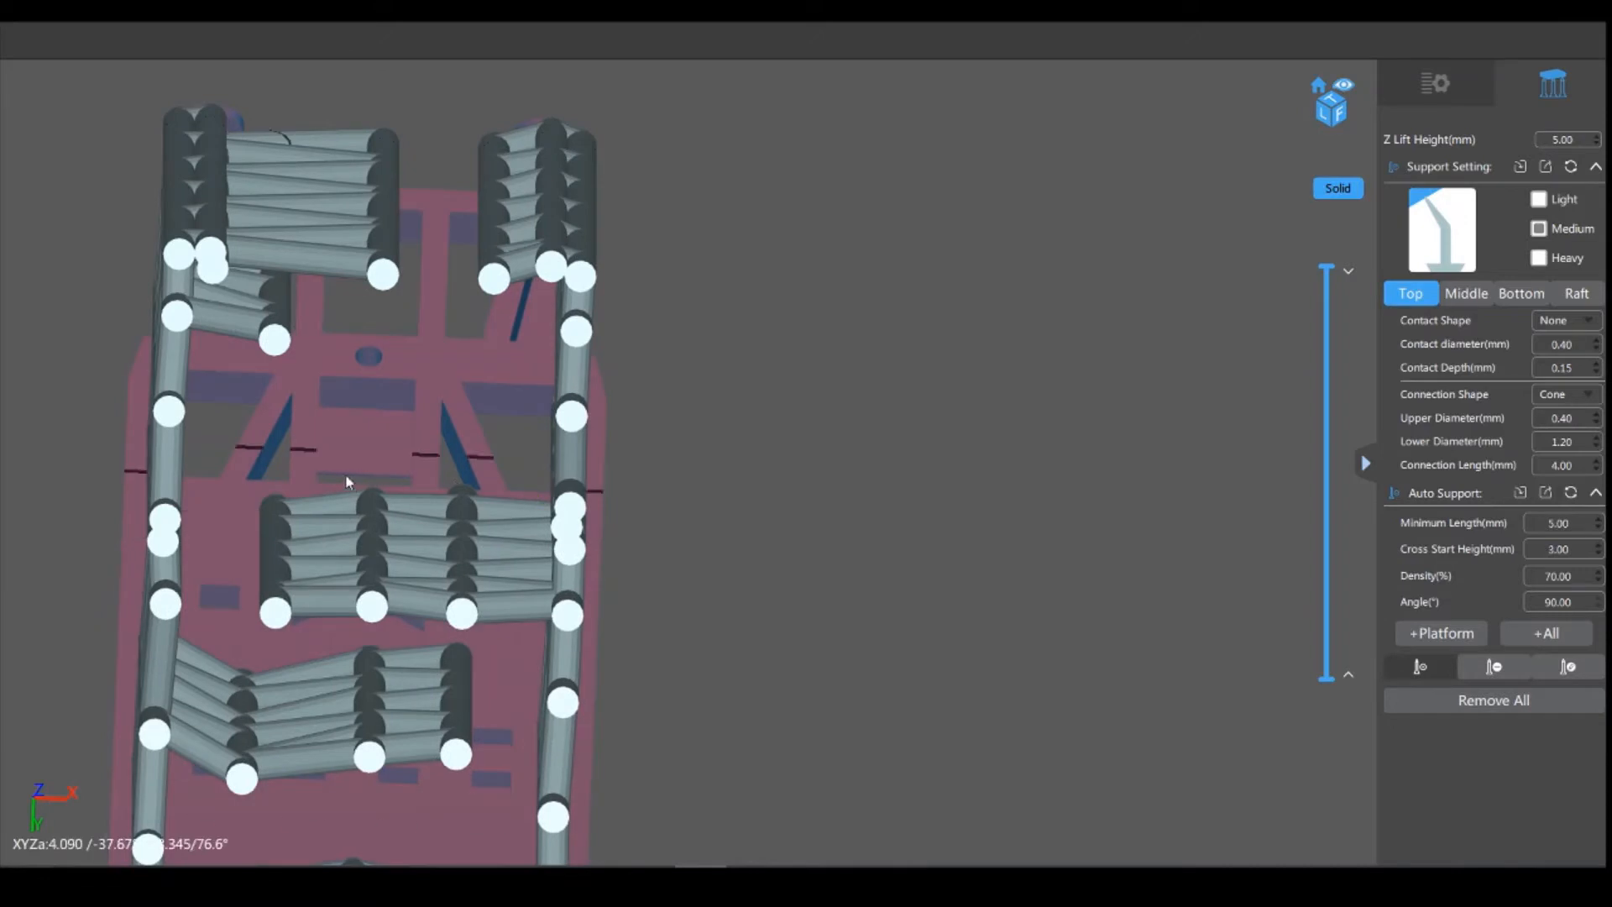
pyautogui.click(259, 431)
pyautogui.click(309, 429)
pyautogui.click(419, 426)
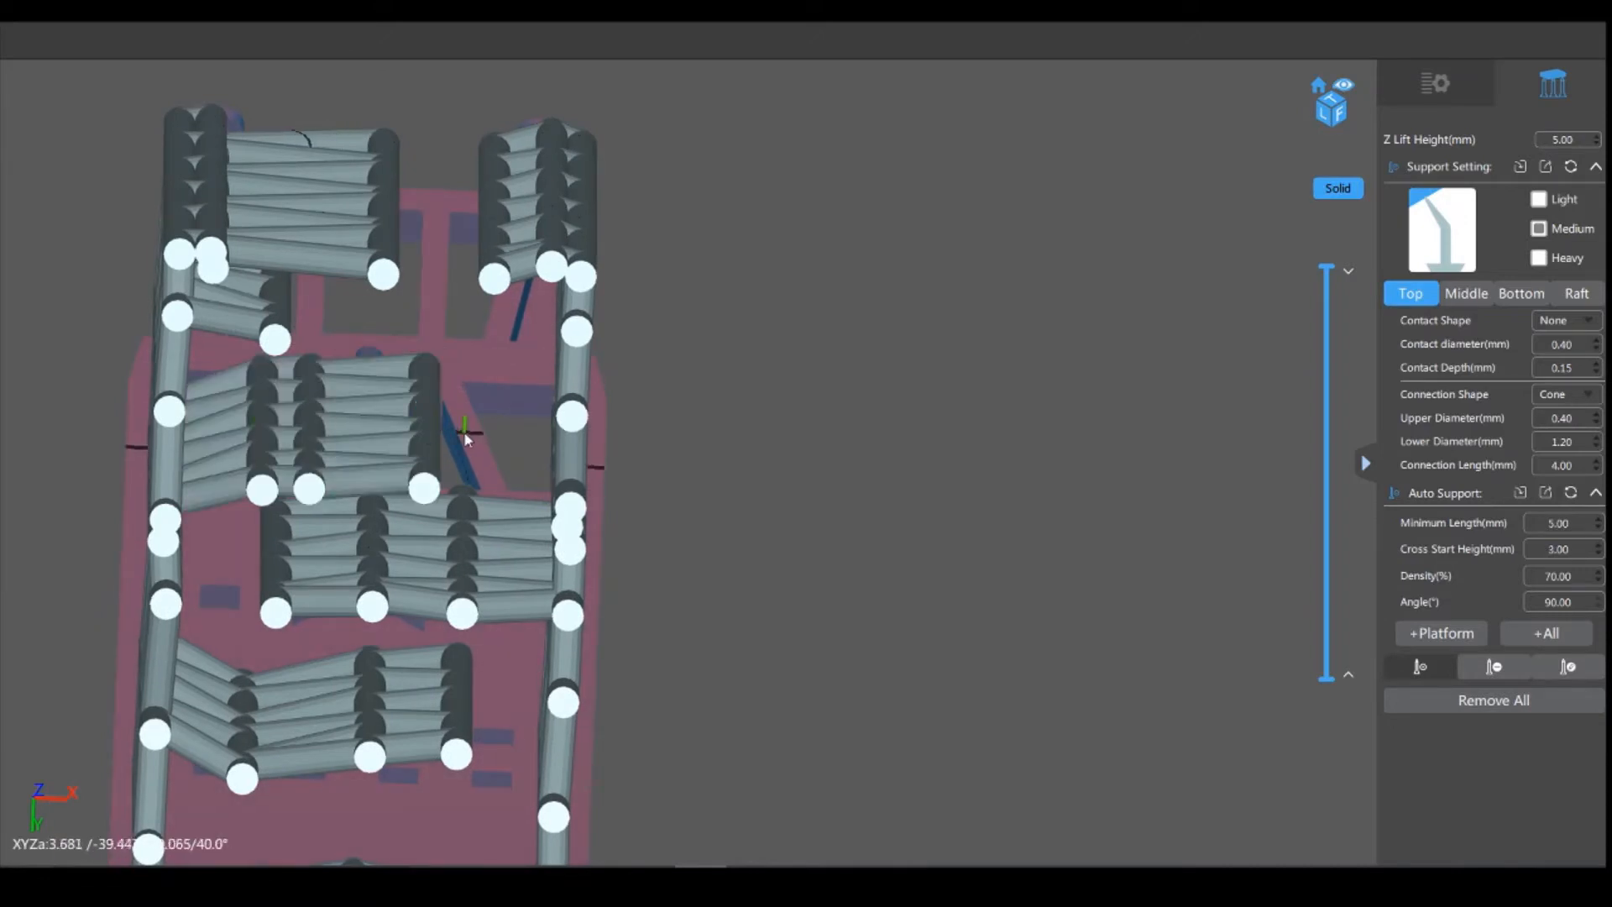
# Step: Place four Medium supports in a row across the bars between the next set of openings toward the raised end
pyautogui.moveTo(736, 531); pyautogui.dragTo(849, 564)
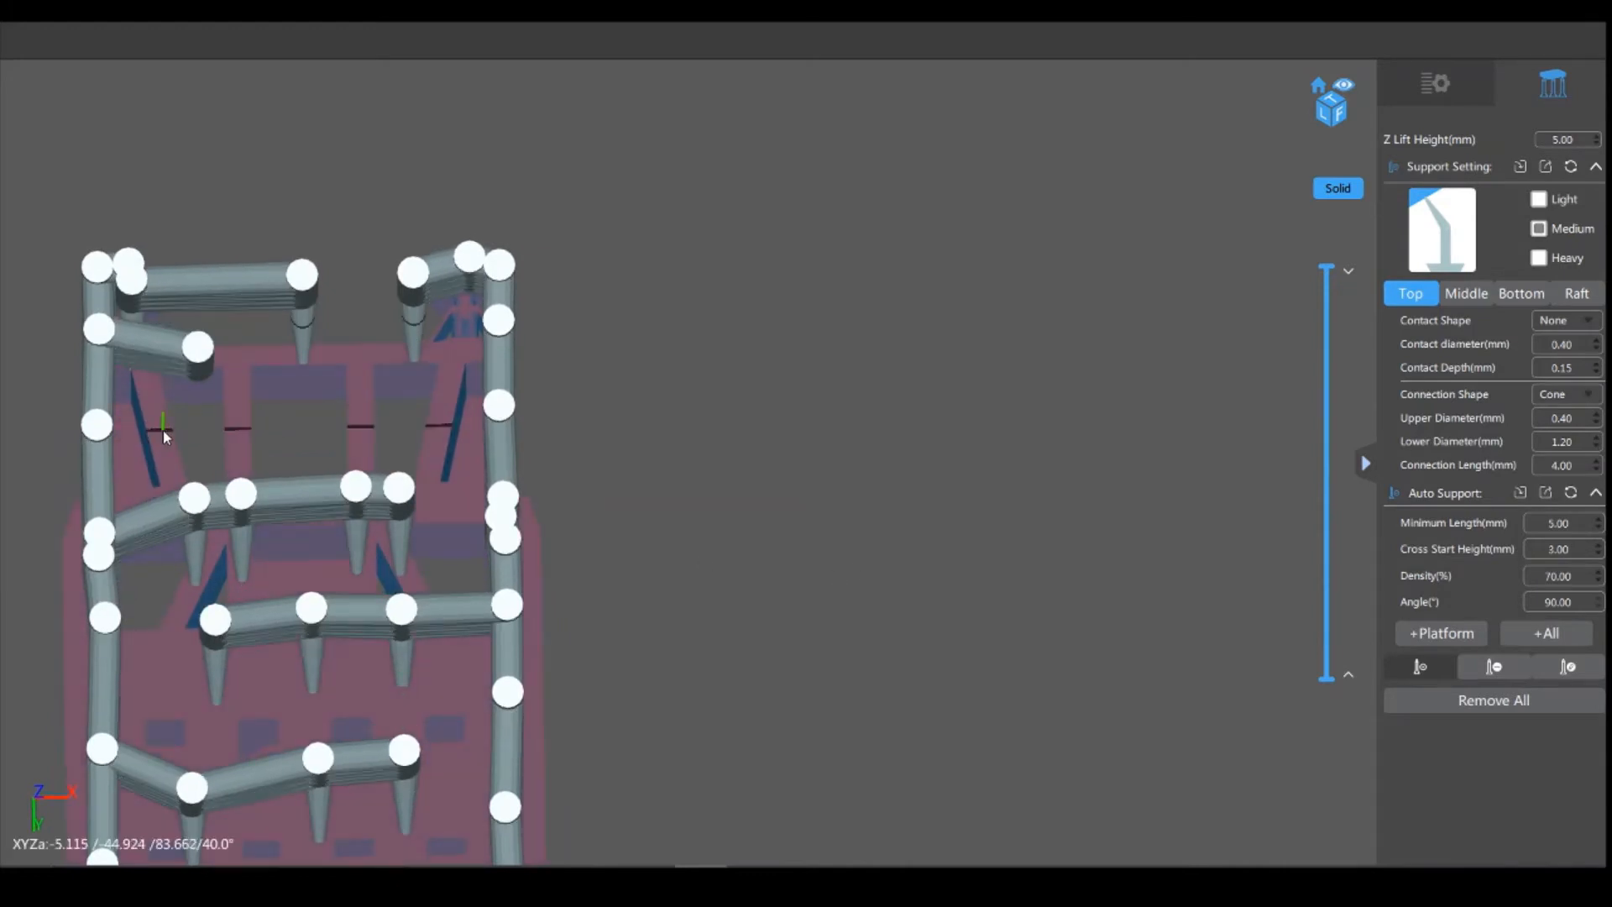
pyautogui.click(163, 430)
pyautogui.click(234, 430)
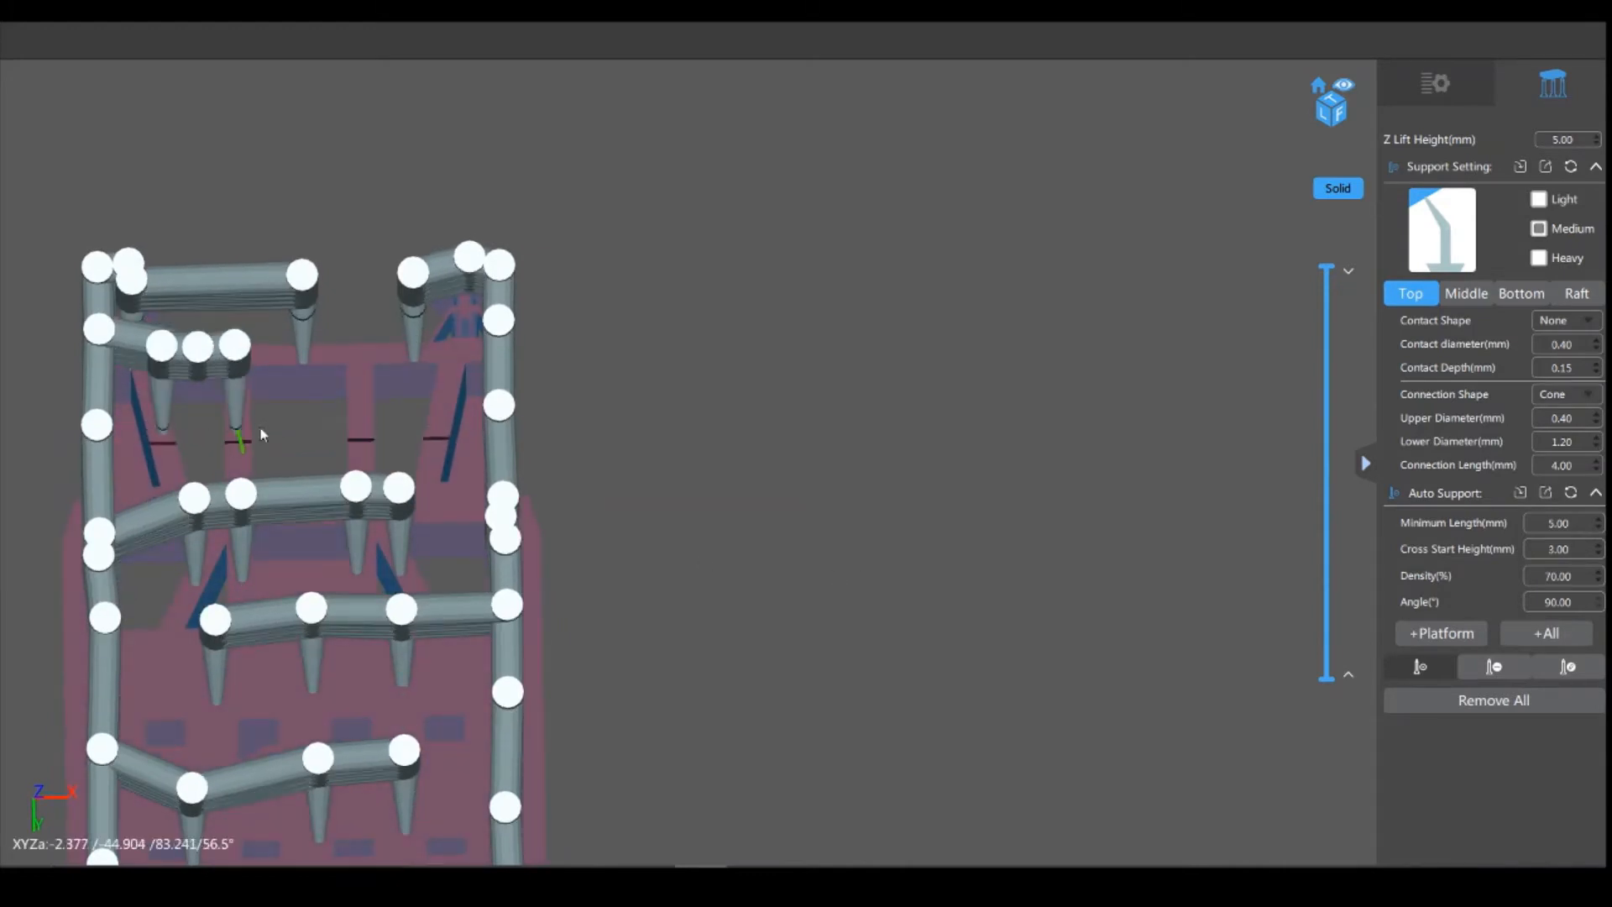
pyautogui.click(361, 439)
pyautogui.click(438, 428)
# Step: Set the support type to Light and place two supports under the crossbar of the lowest end handrail
pyautogui.moveTo(713, 515); pyautogui.dragTo(997, 566, button='right')
pyautogui.scroll(-5, 319, 297)
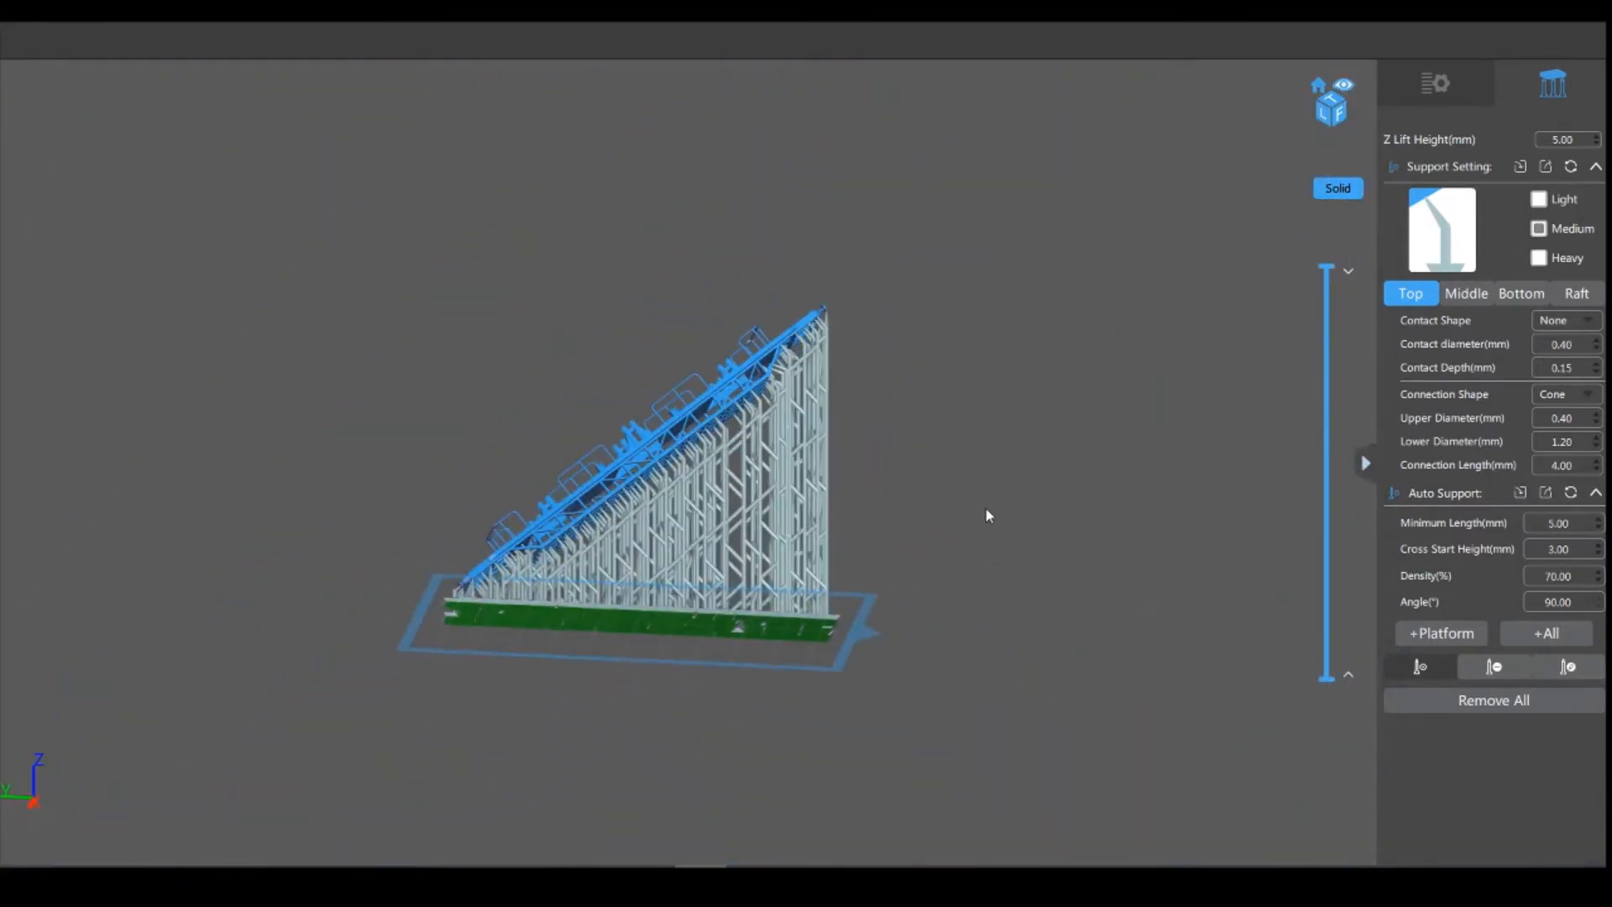
pyautogui.moveTo(986, 509); pyautogui.dragTo(1202, 601, button='right')
pyautogui.scroll(5, 939, 510)
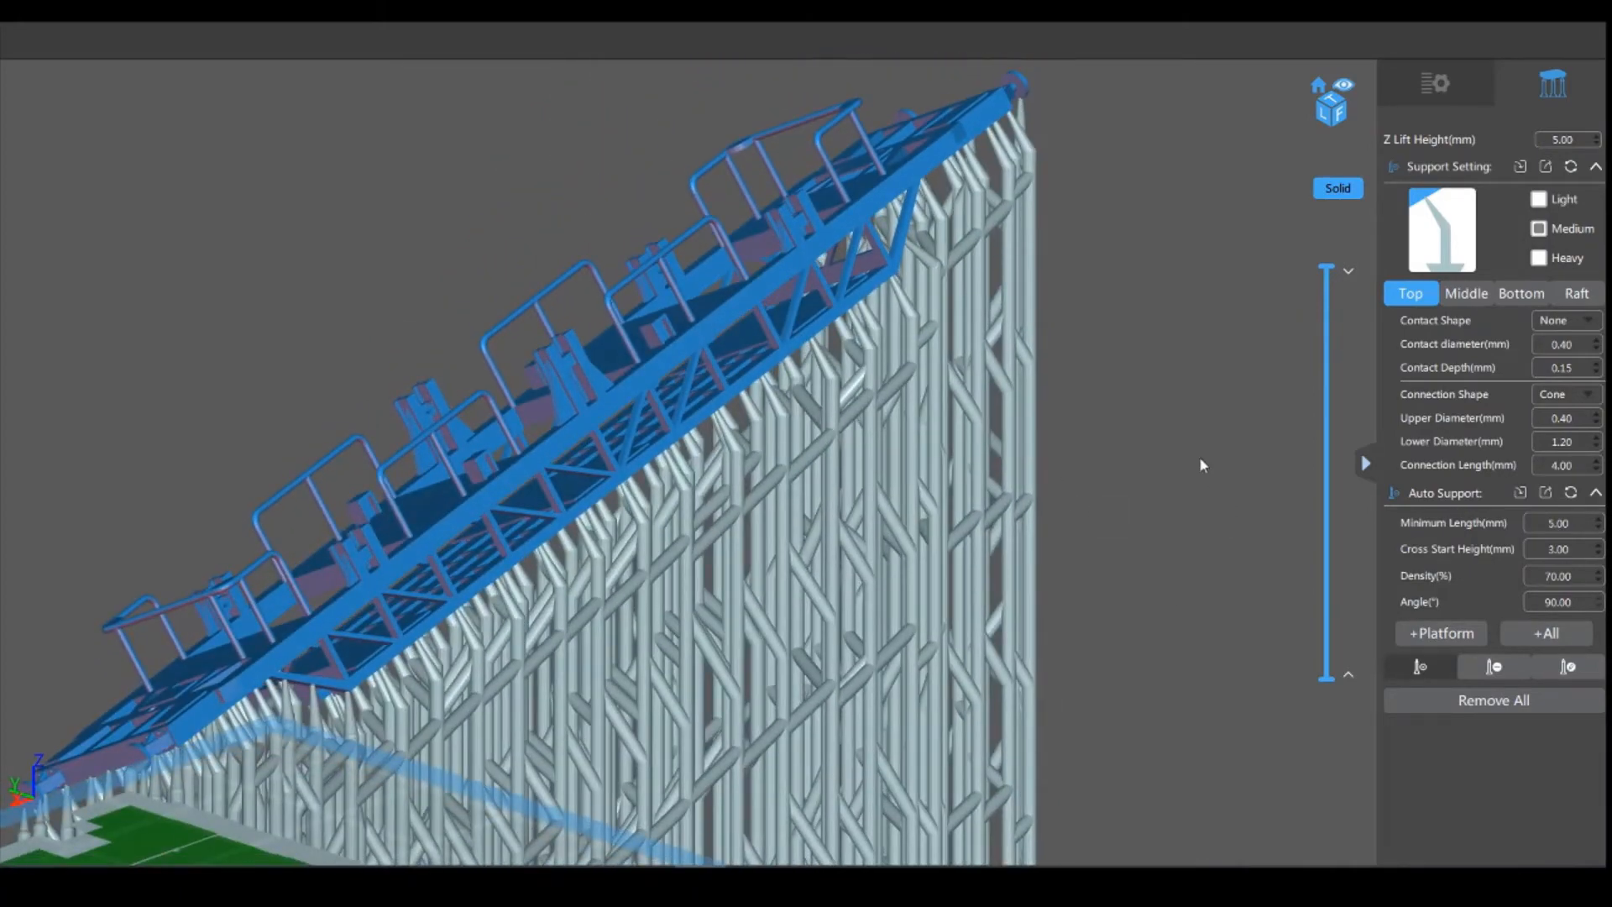
pyautogui.moveTo(1199, 464); pyautogui.dragTo(399, 514, button='right')
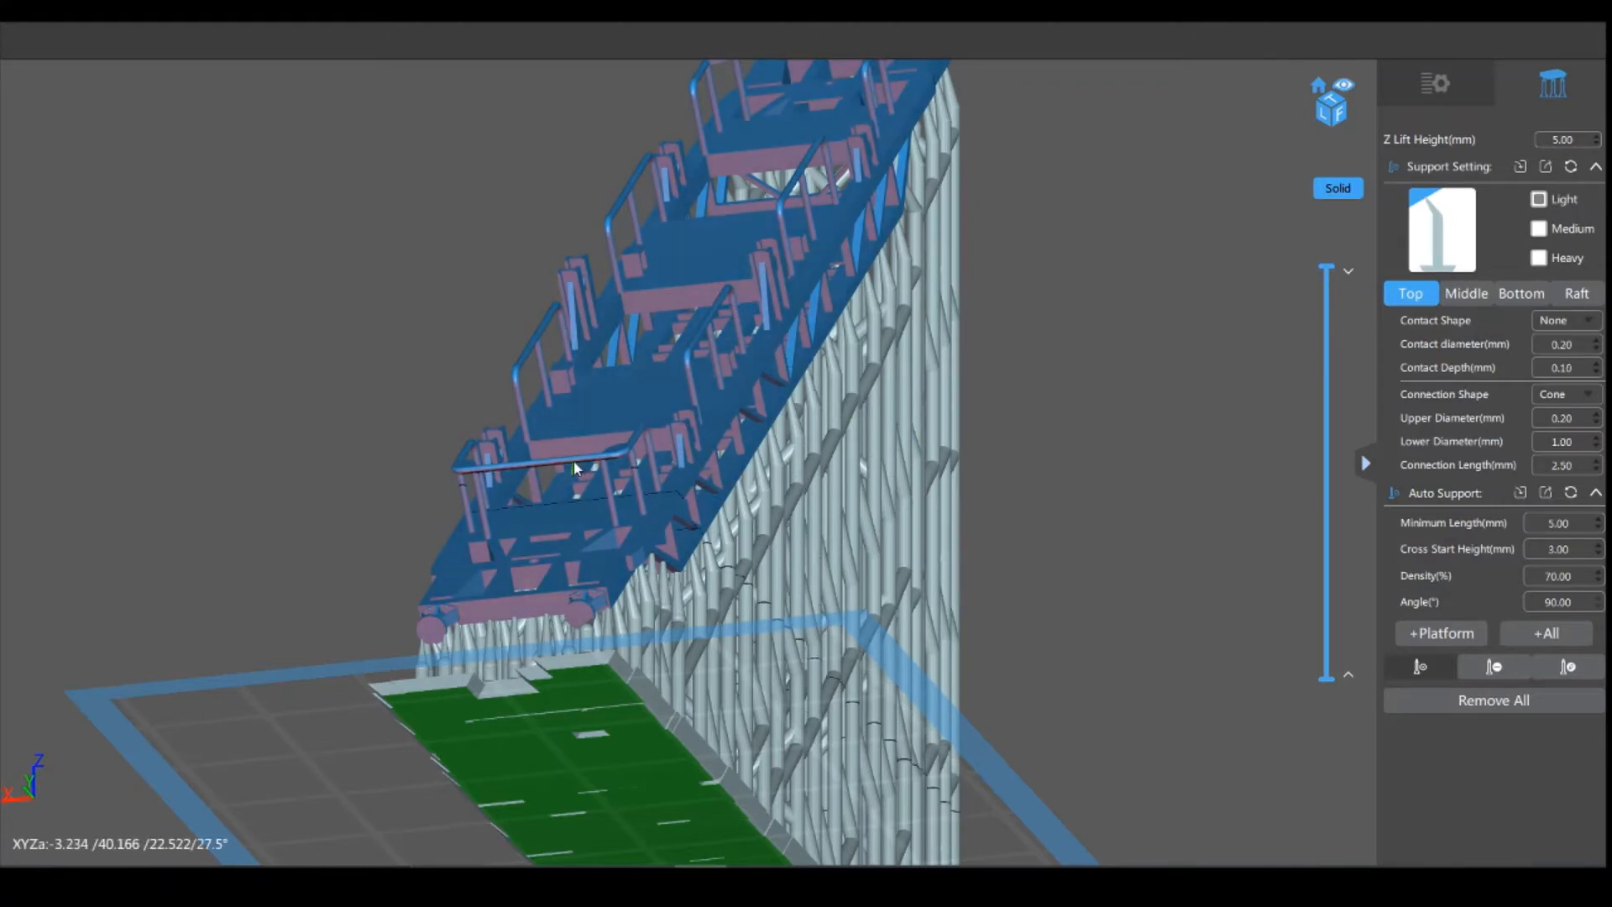
pyautogui.scroll(5, 571, 464)
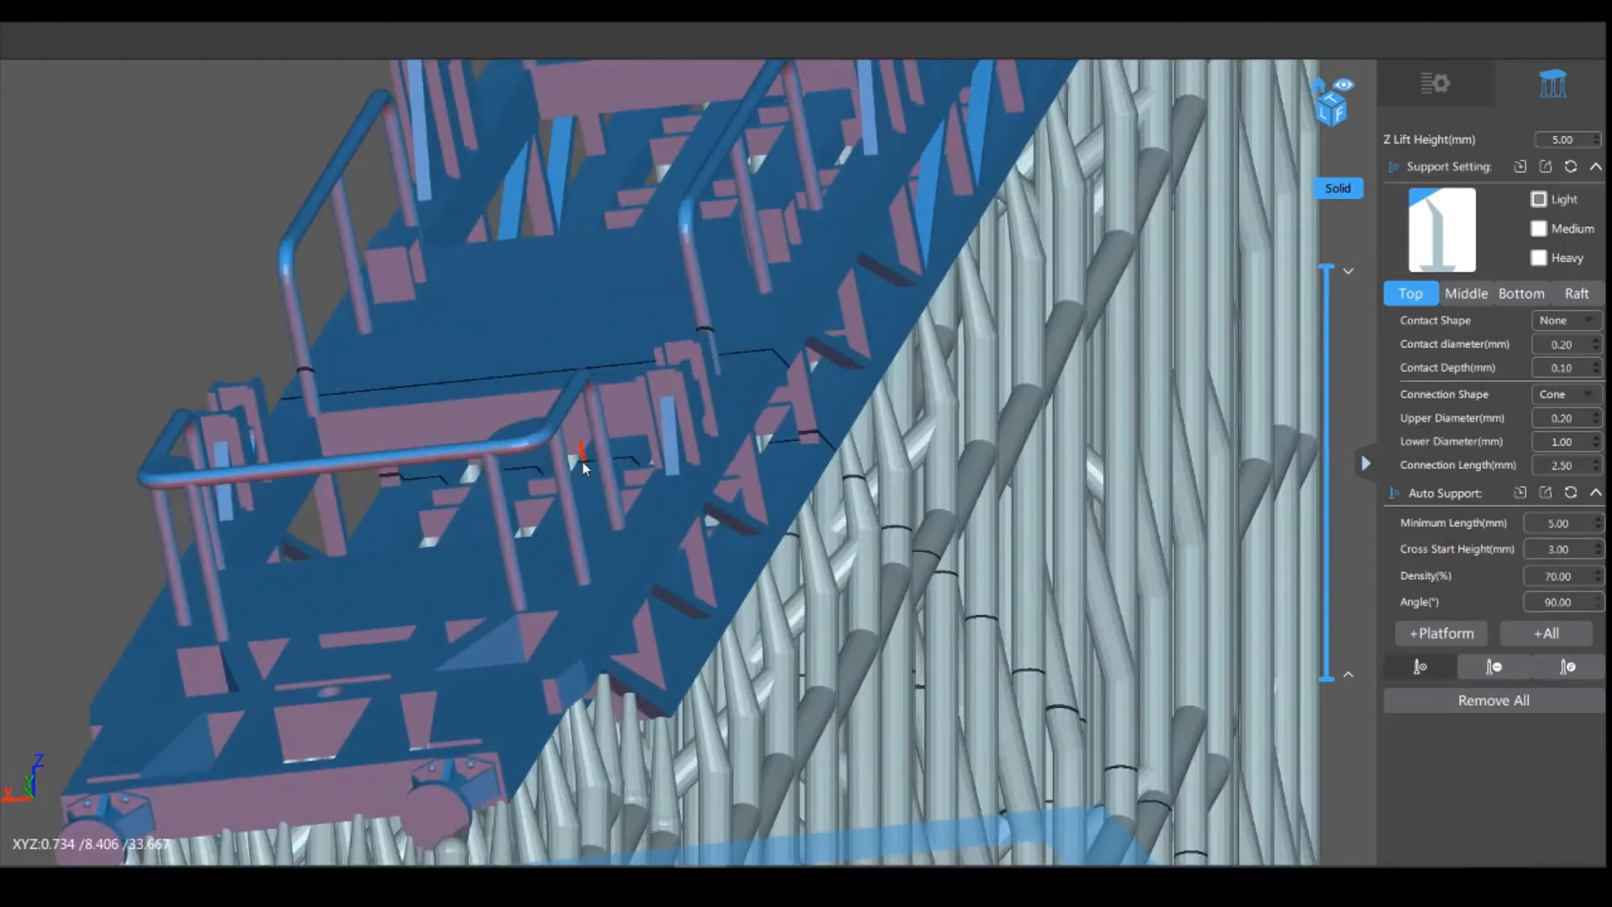
pyautogui.click(422, 471)
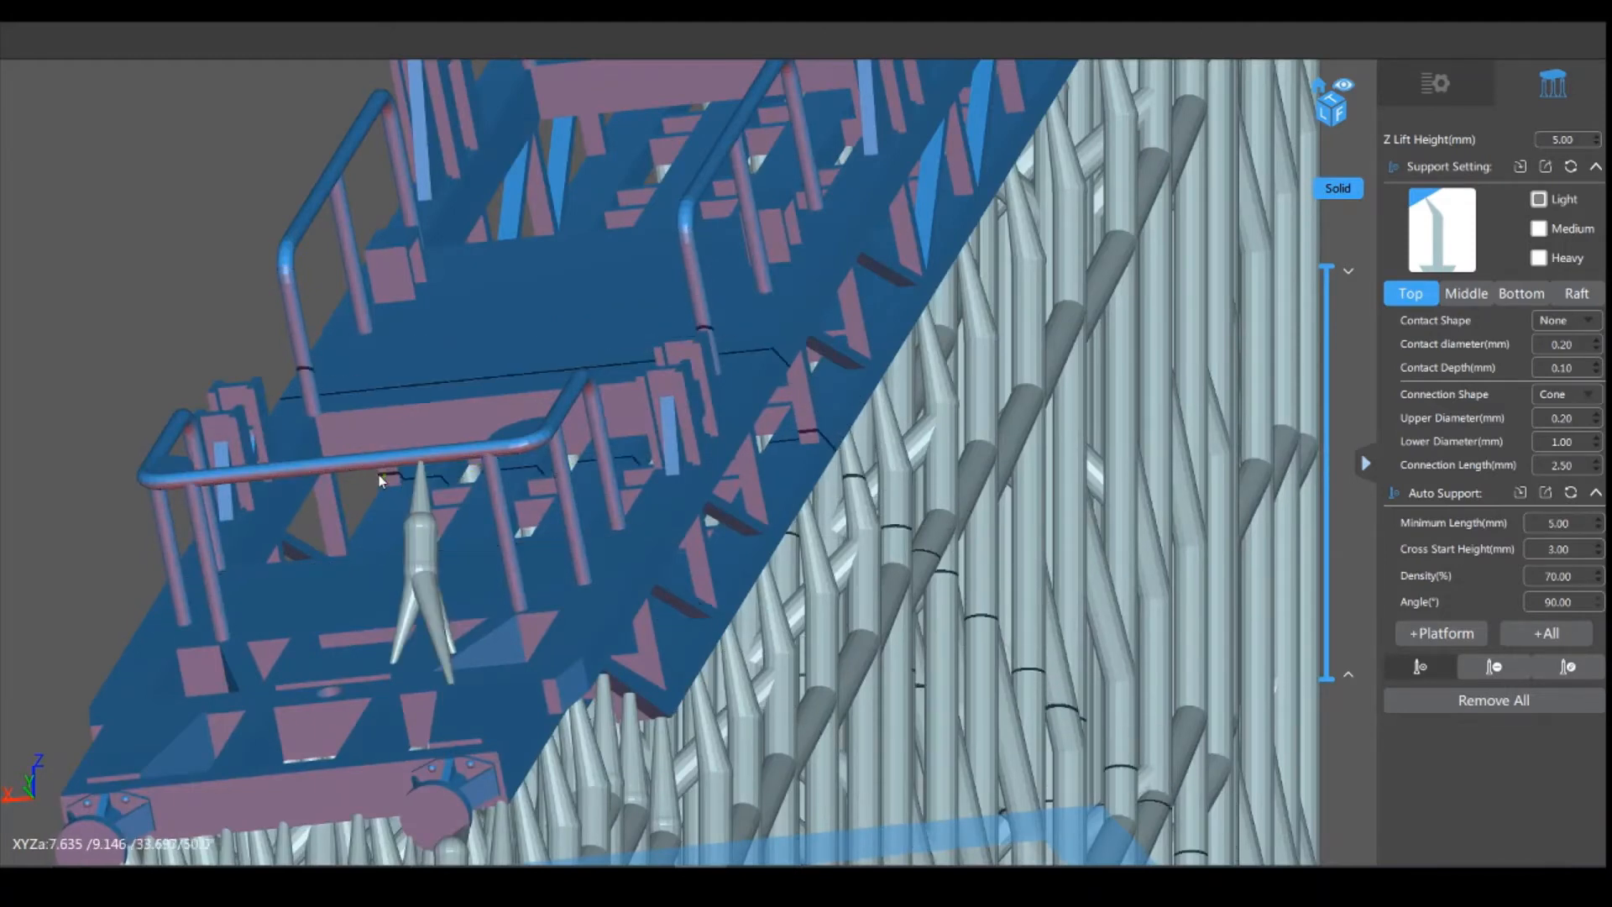
pyautogui.click(280, 479)
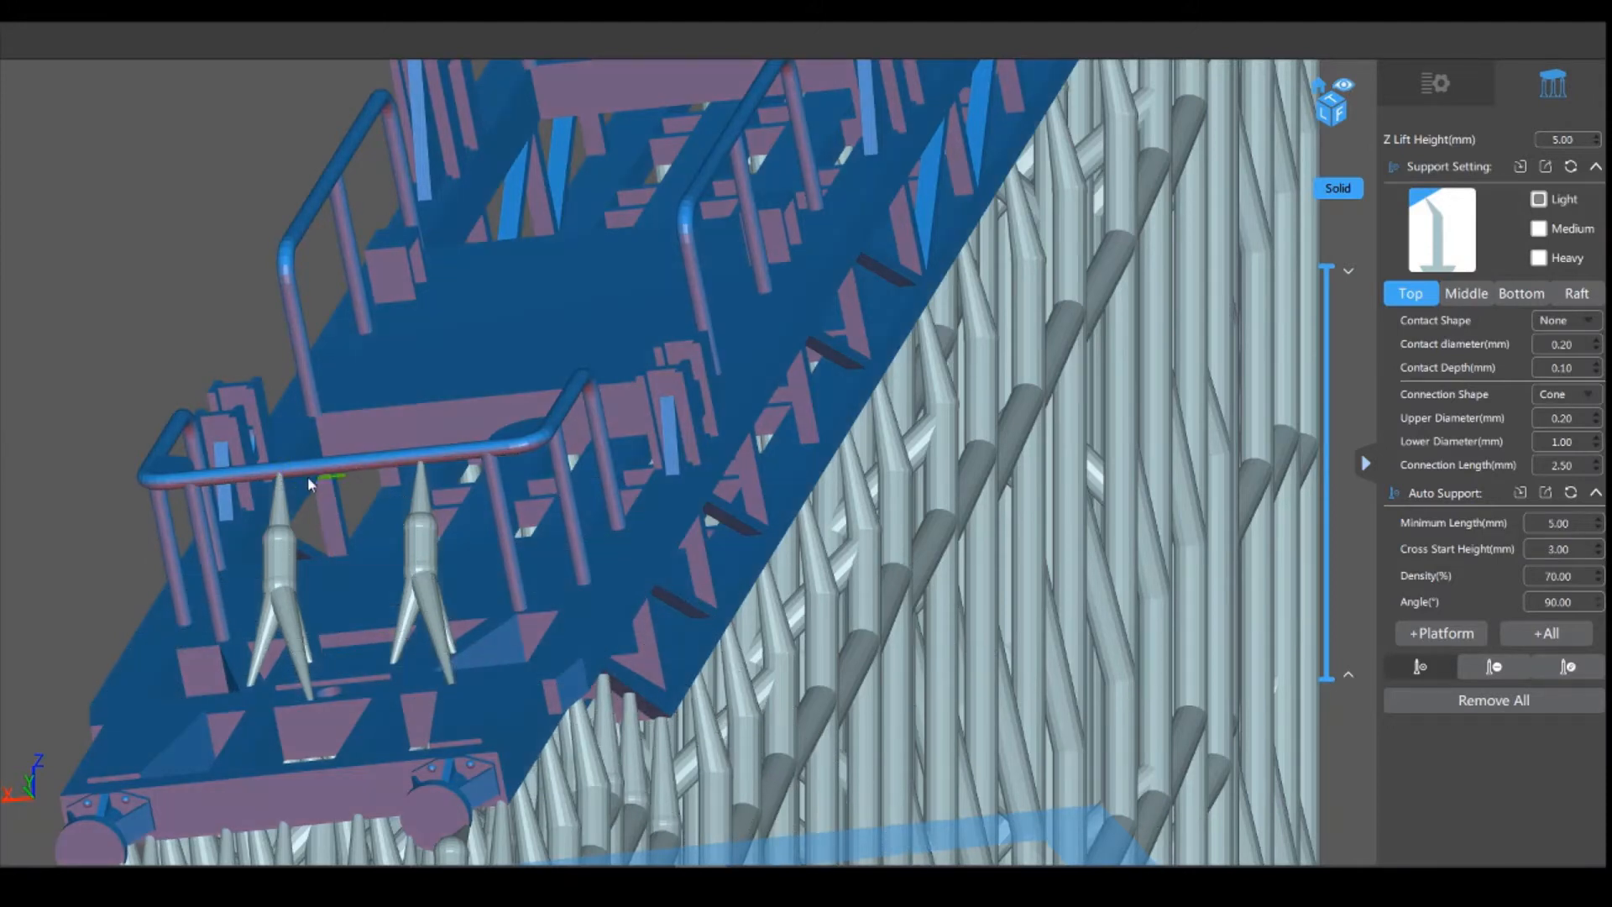
# Step: Try a Light support at the middle of the lowest handrail's crossbar and delete it
pyautogui.click(351, 472)
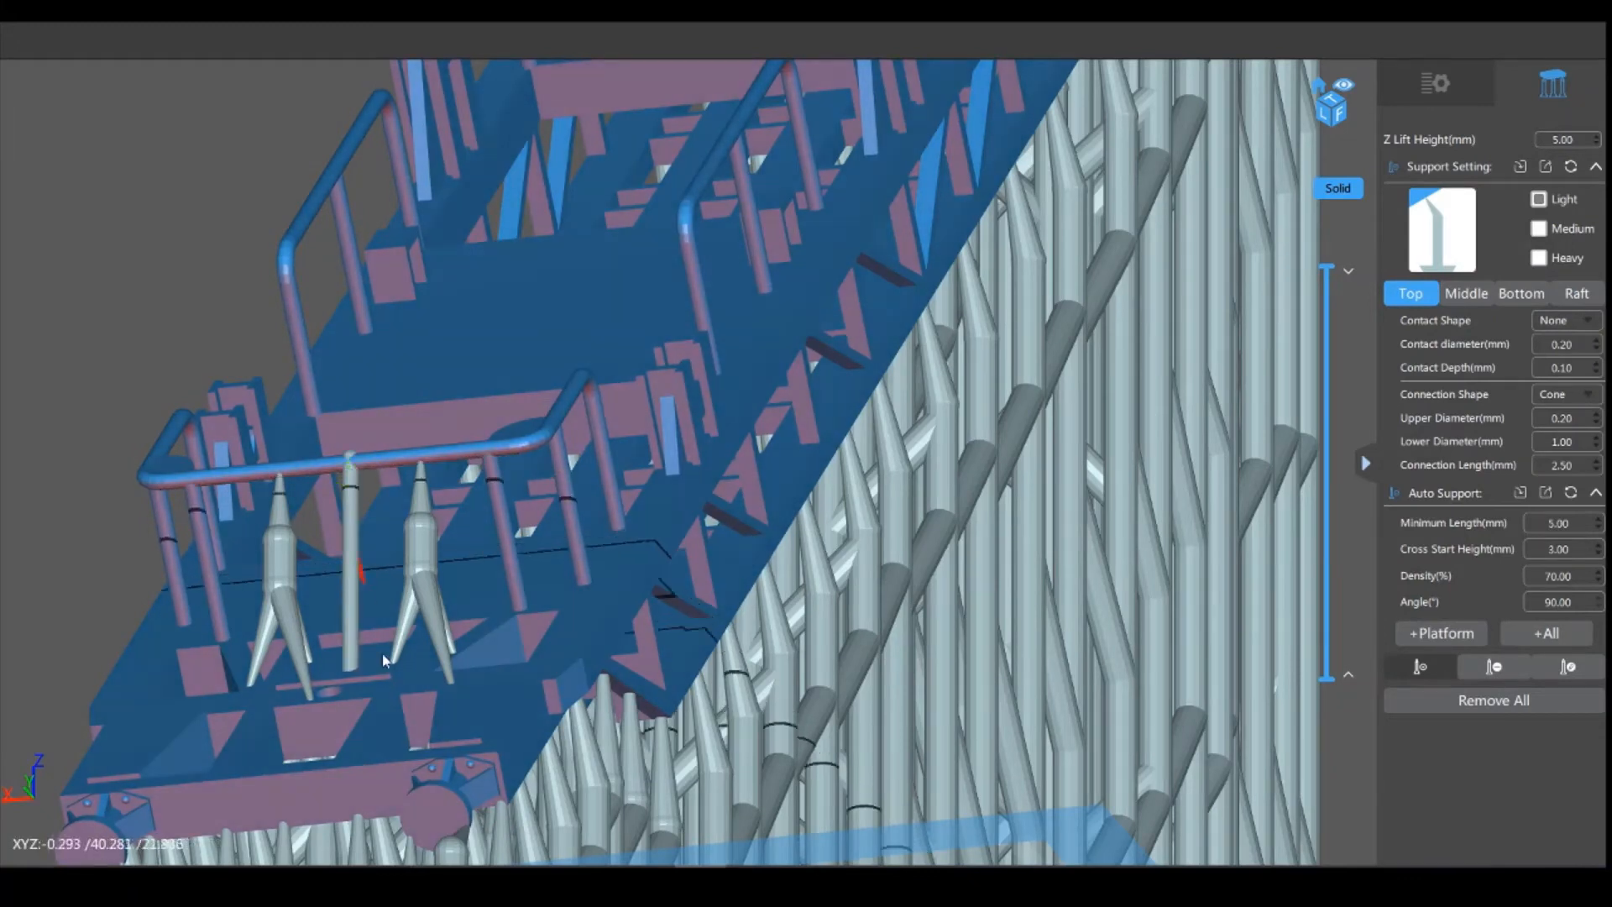
pyautogui.click(1493, 668)
pyautogui.click(349, 515)
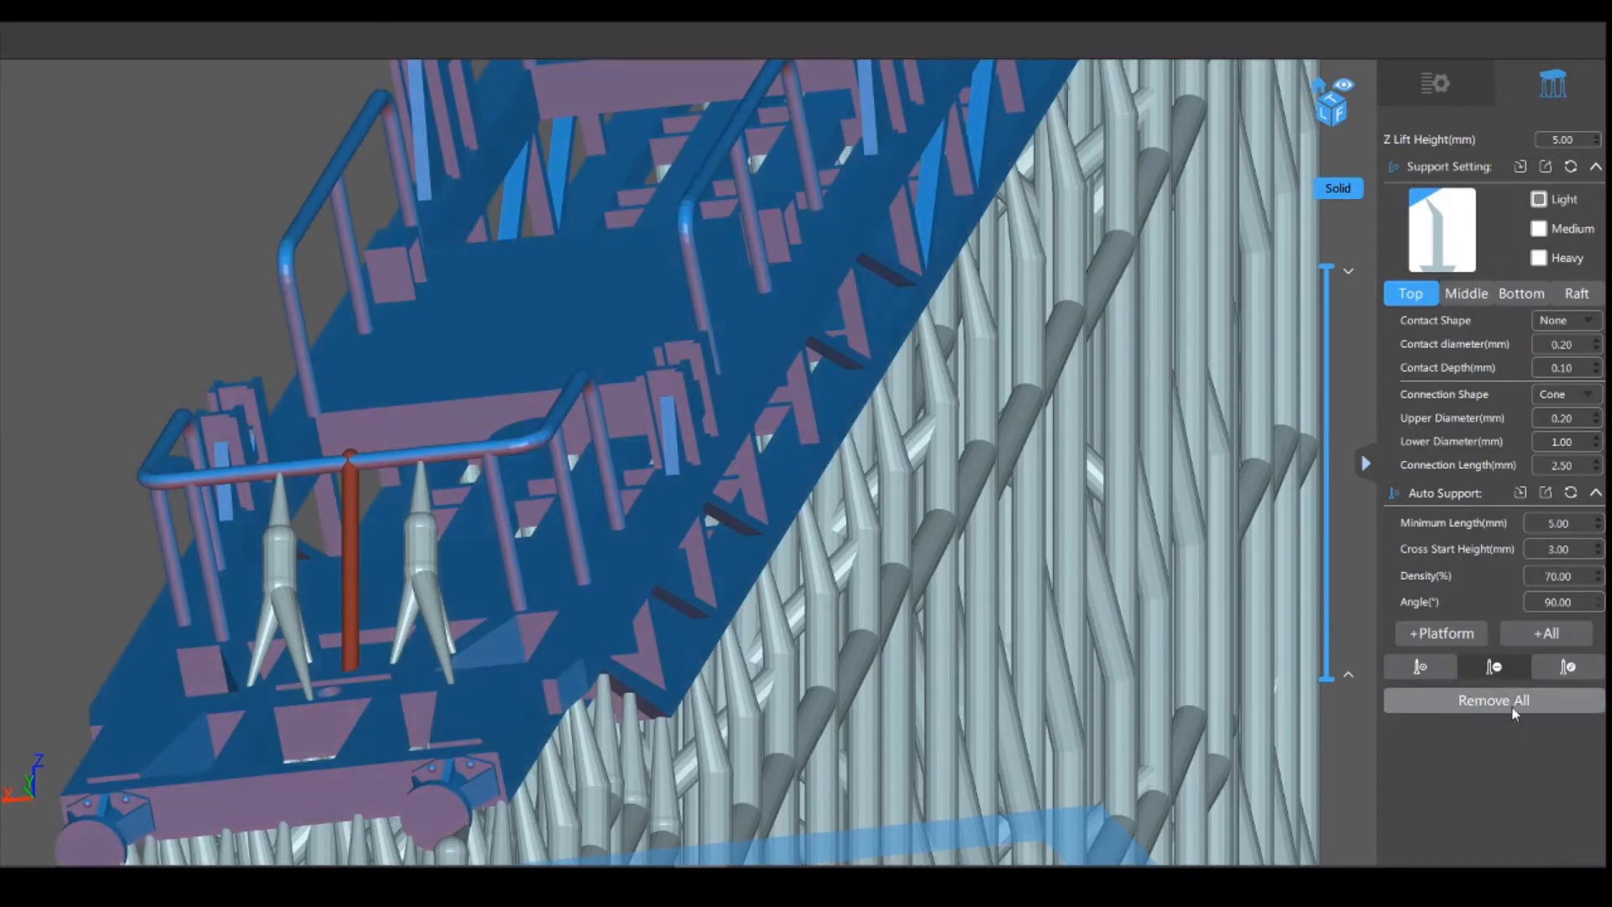
pyautogui.click(1503, 669)
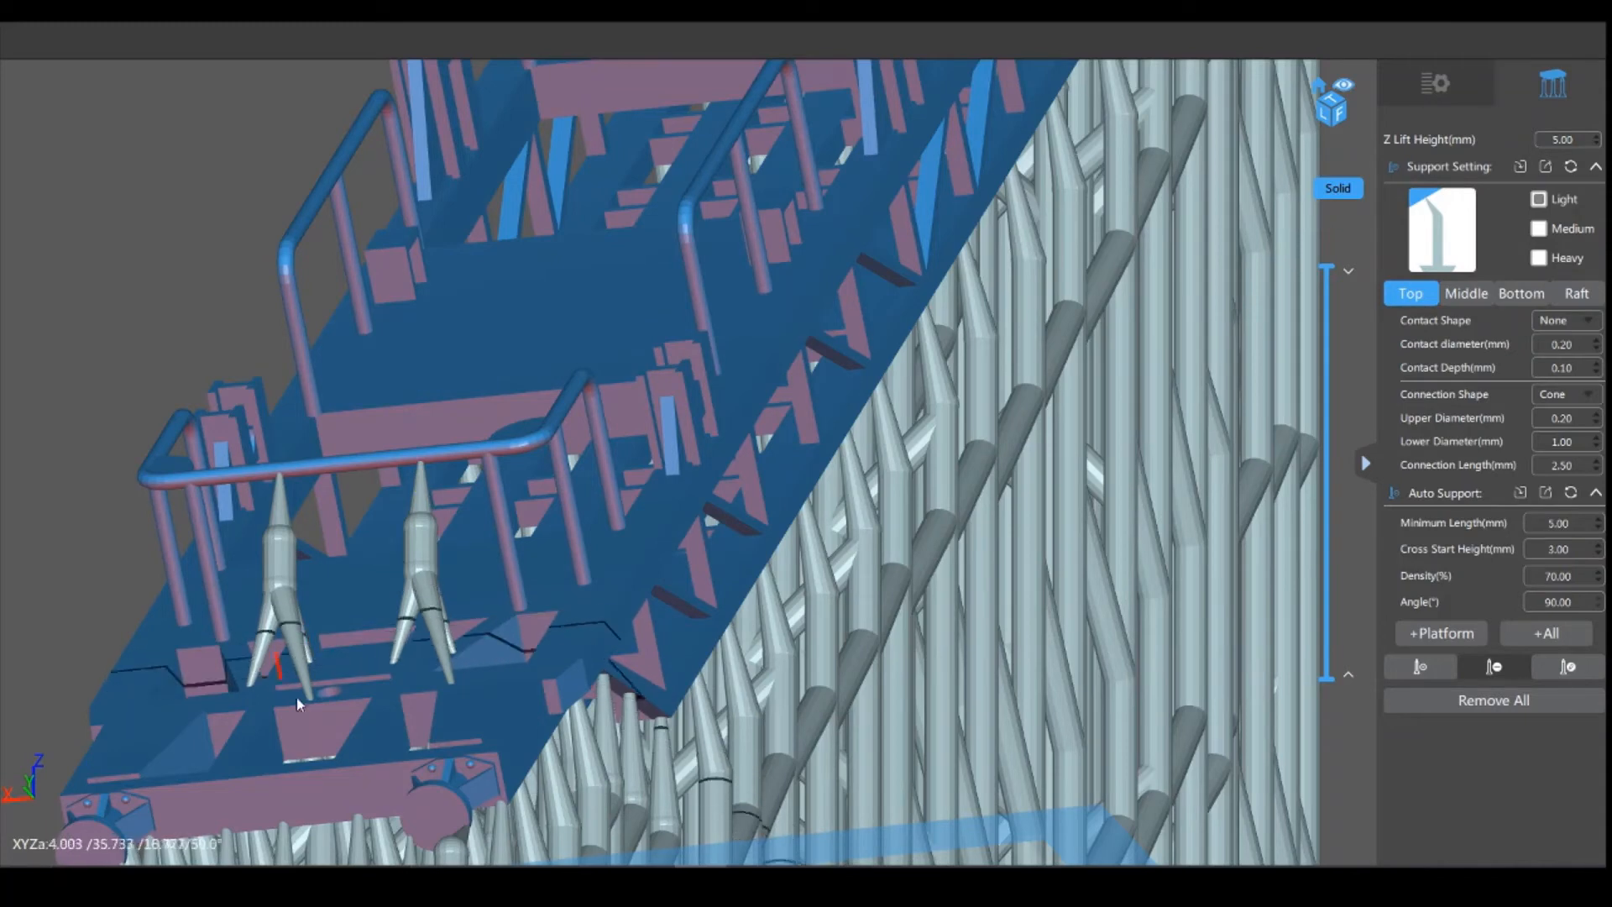
pyautogui.click(1436, 671)
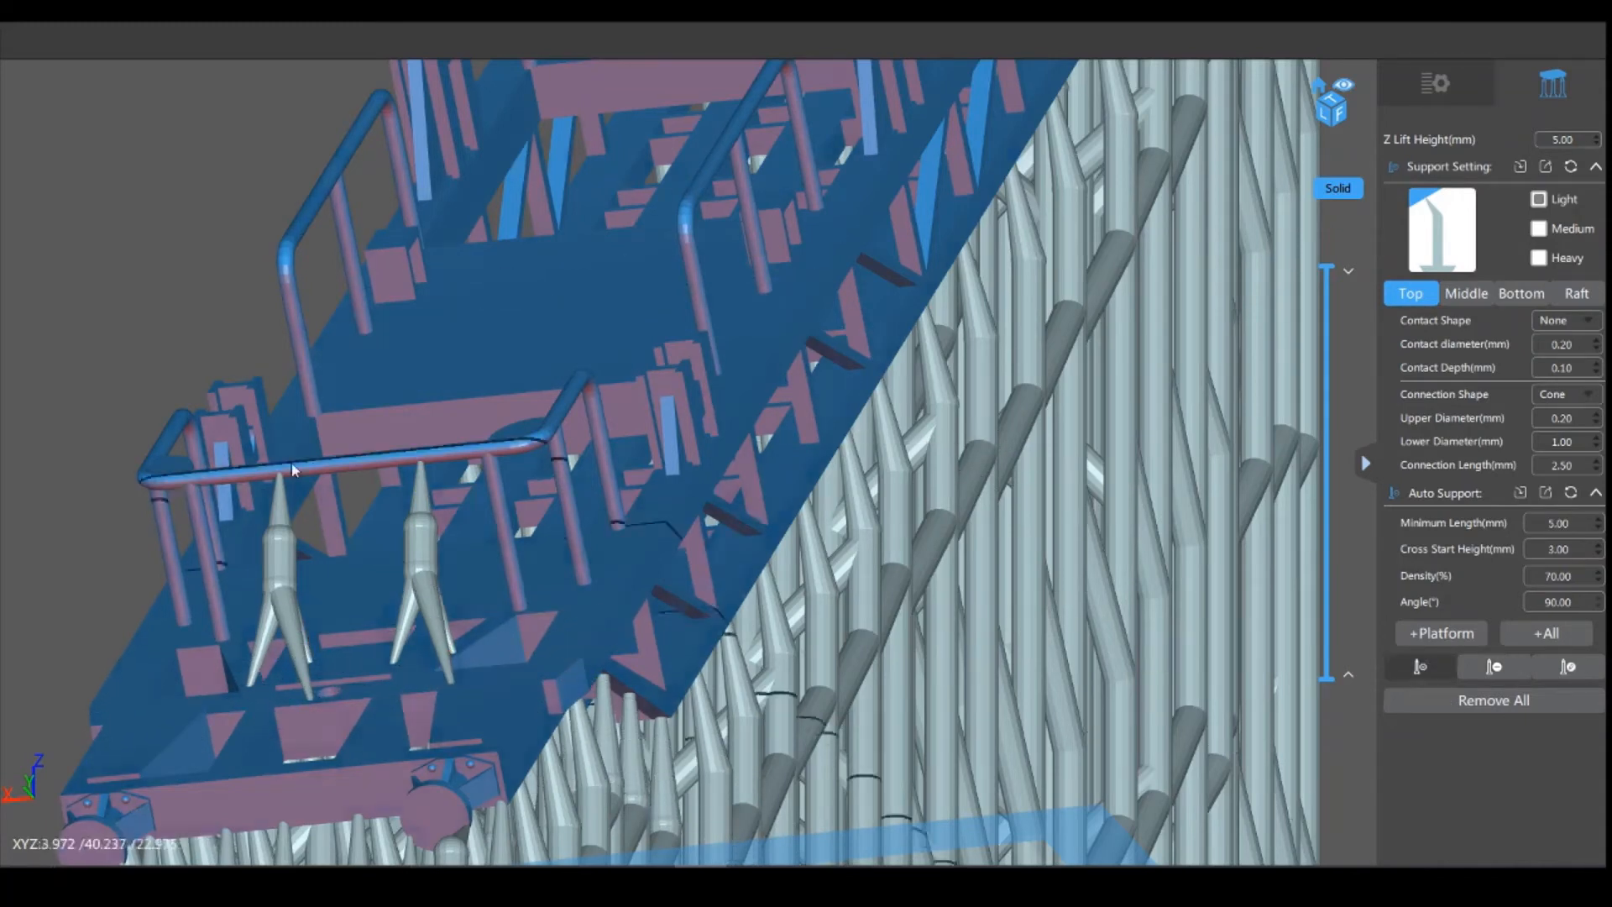
# Step: Place a Light support midway under the lowest handrail's crossbar and three more along the uppermost end handrail's crossbar
pyautogui.click(346, 473)
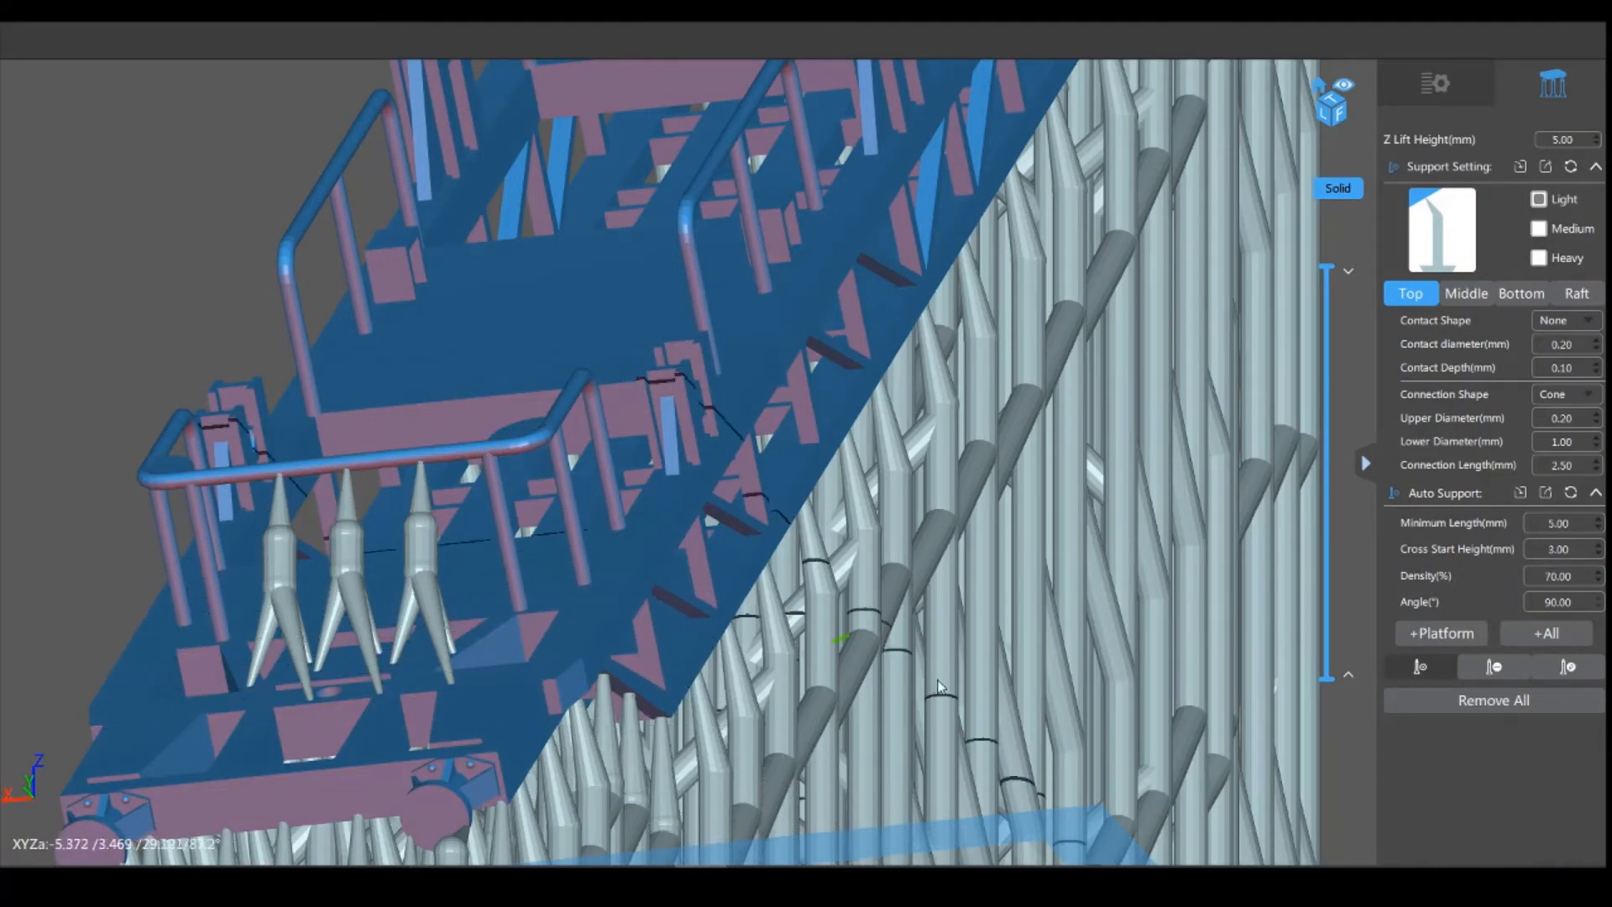
pyautogui.moveTo(187, 385); pyautogui.dragTo(104, 465)
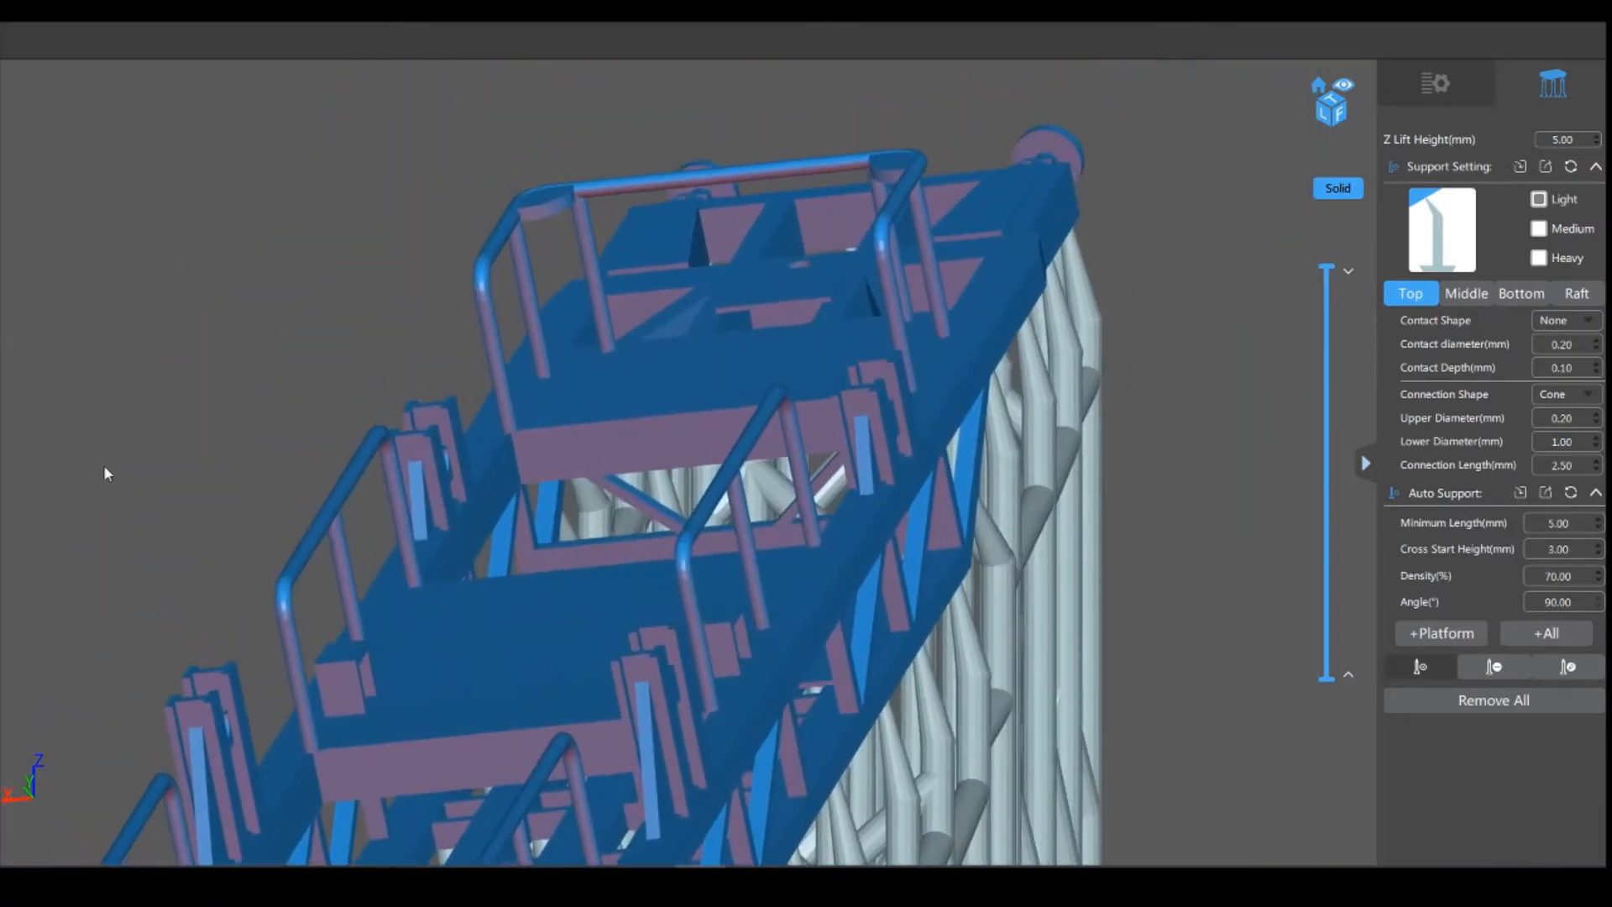
pyautogui.click(638, 198)
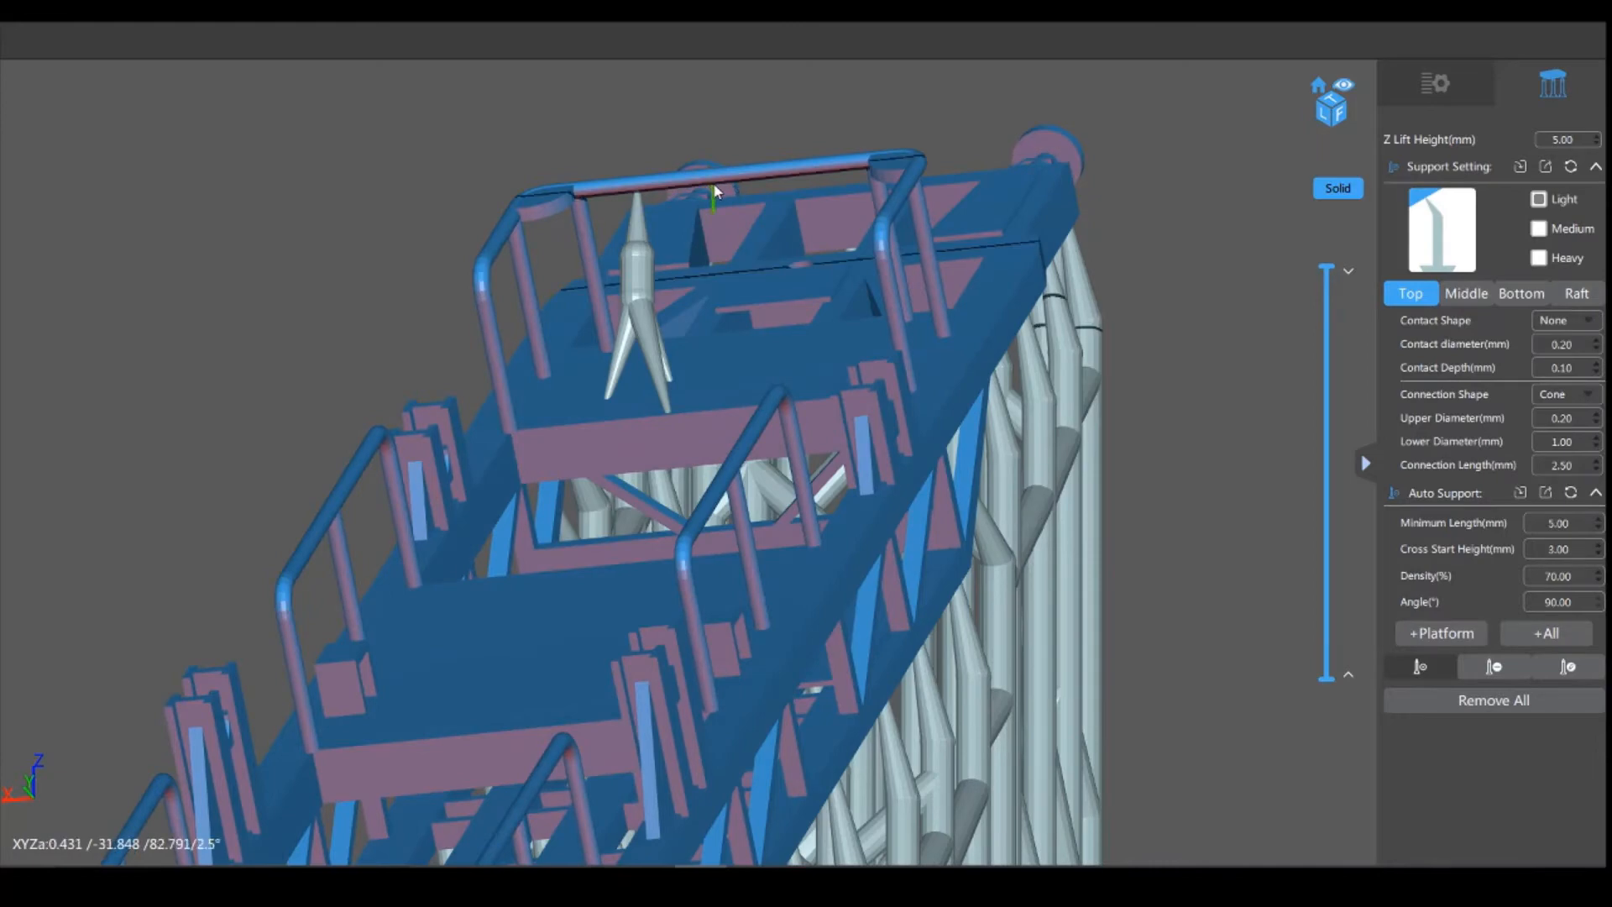
pyautogui.click(714, 183)
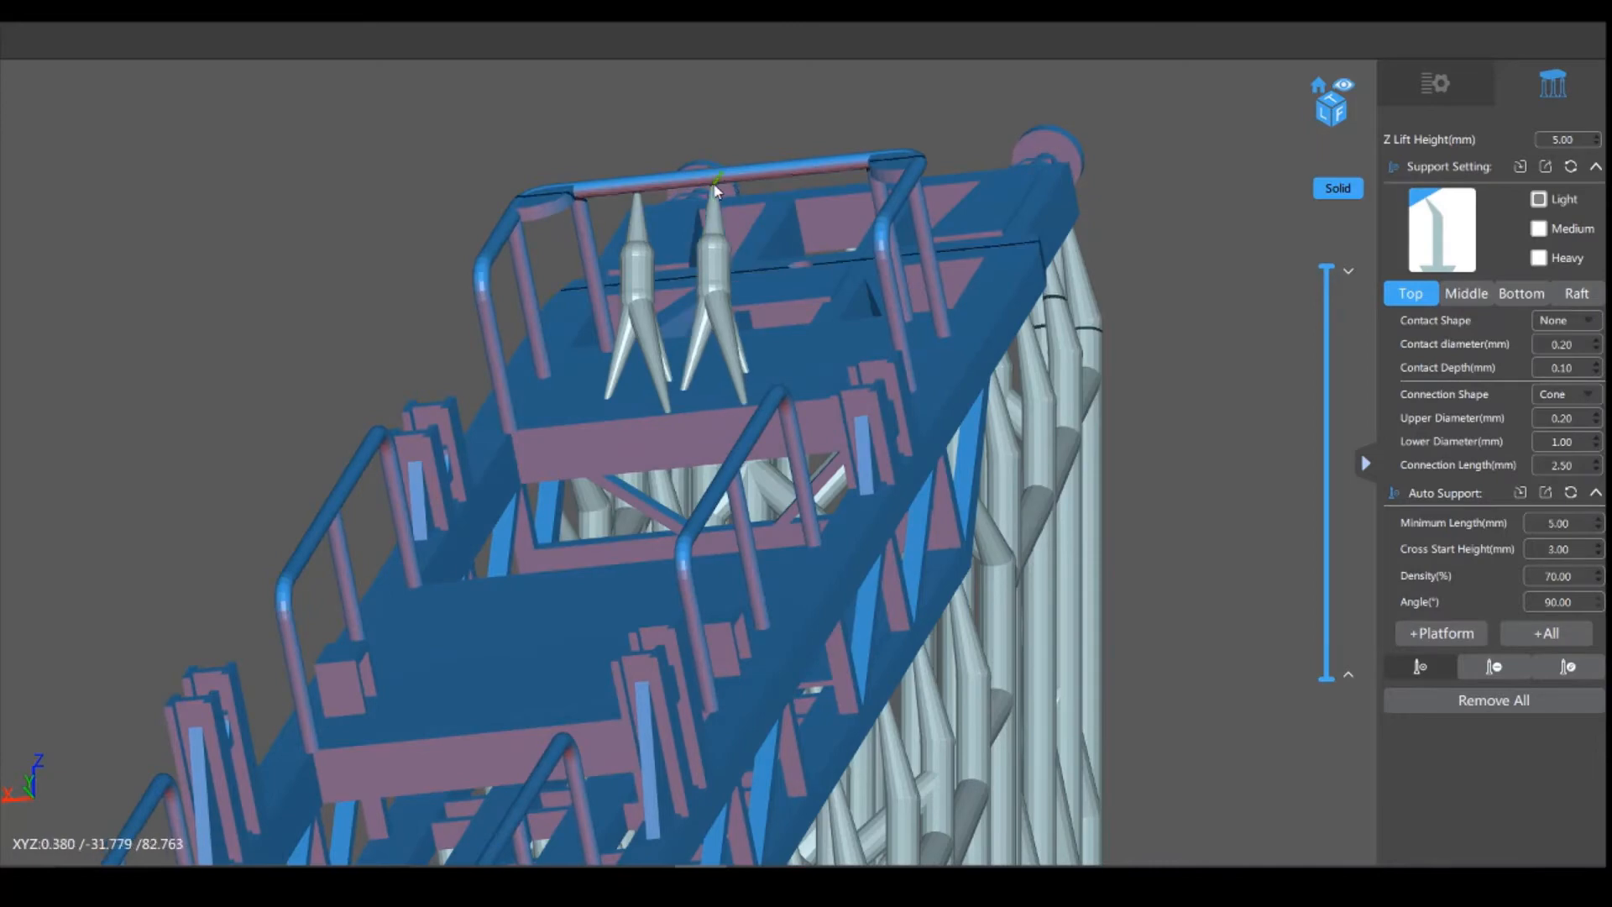
pyautogui.click(820, 179)
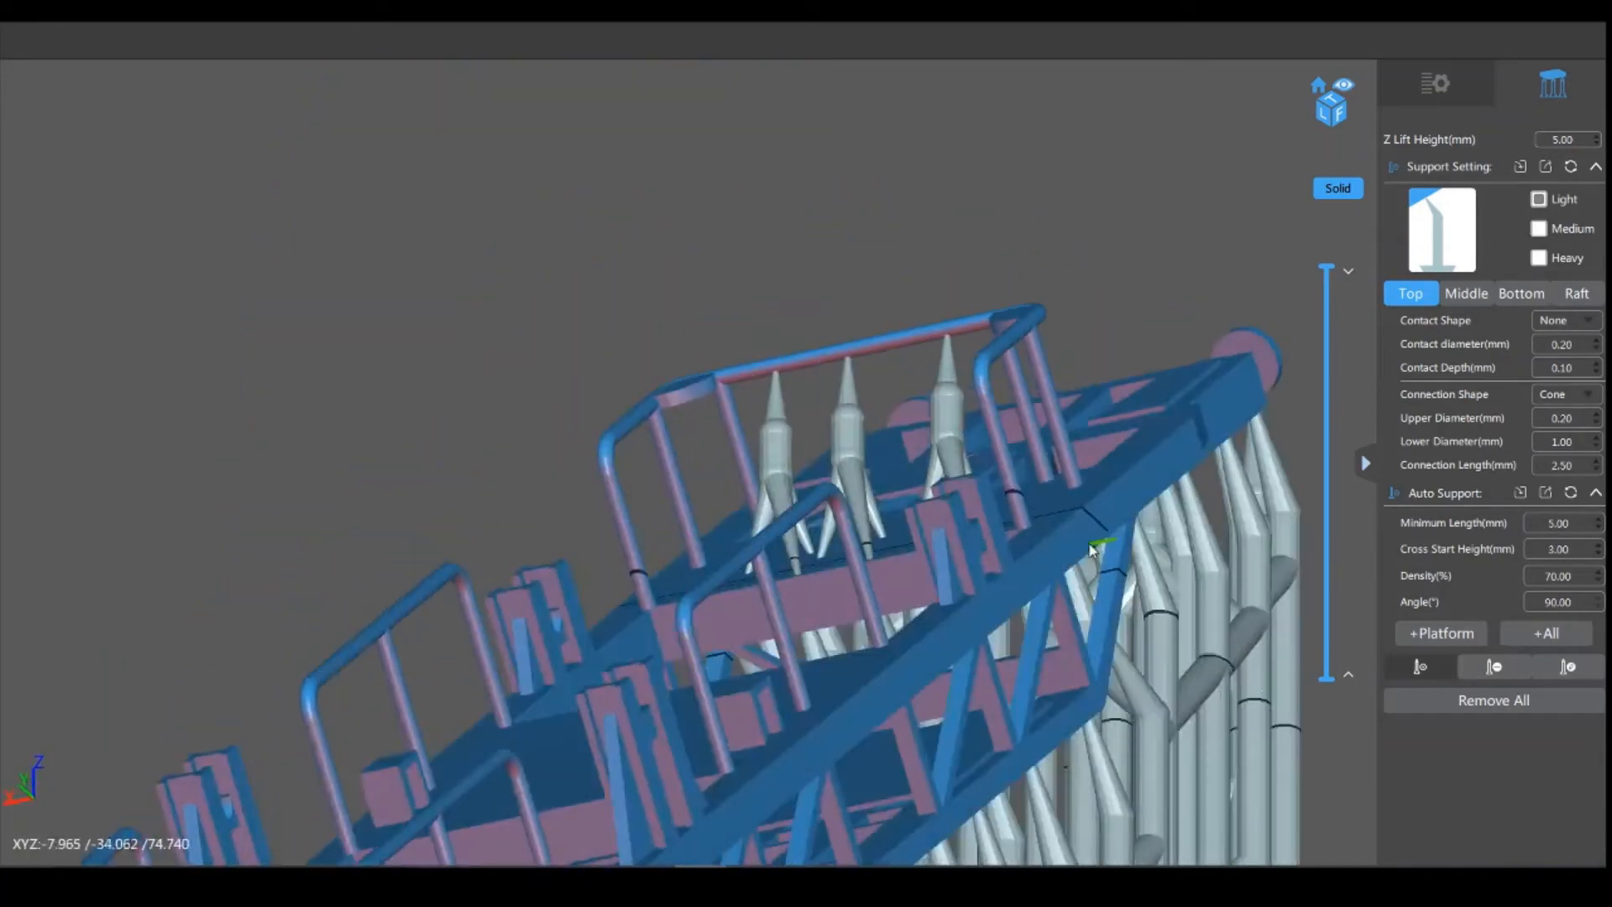
# Step: Slice the supported model and save the result as _3_cradles_Short_ends in Photon slicer (*.photon) format in the Printfiles folder
pyautogui.scroll(-6, 495, 393)
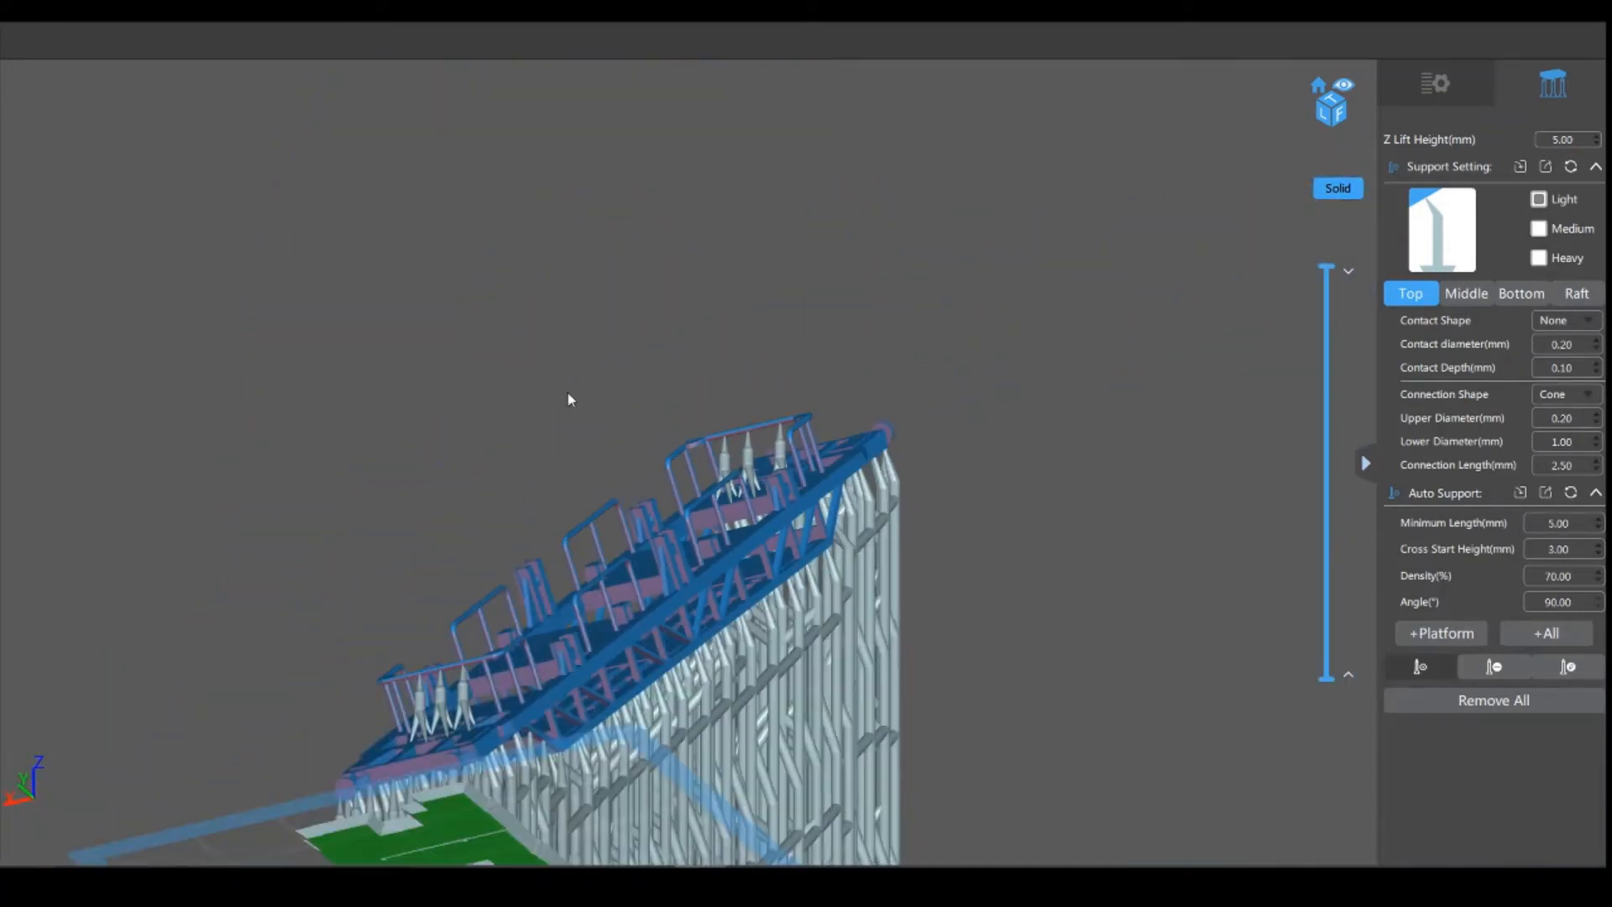
pyautogui.scroll(8, 1011, 544)
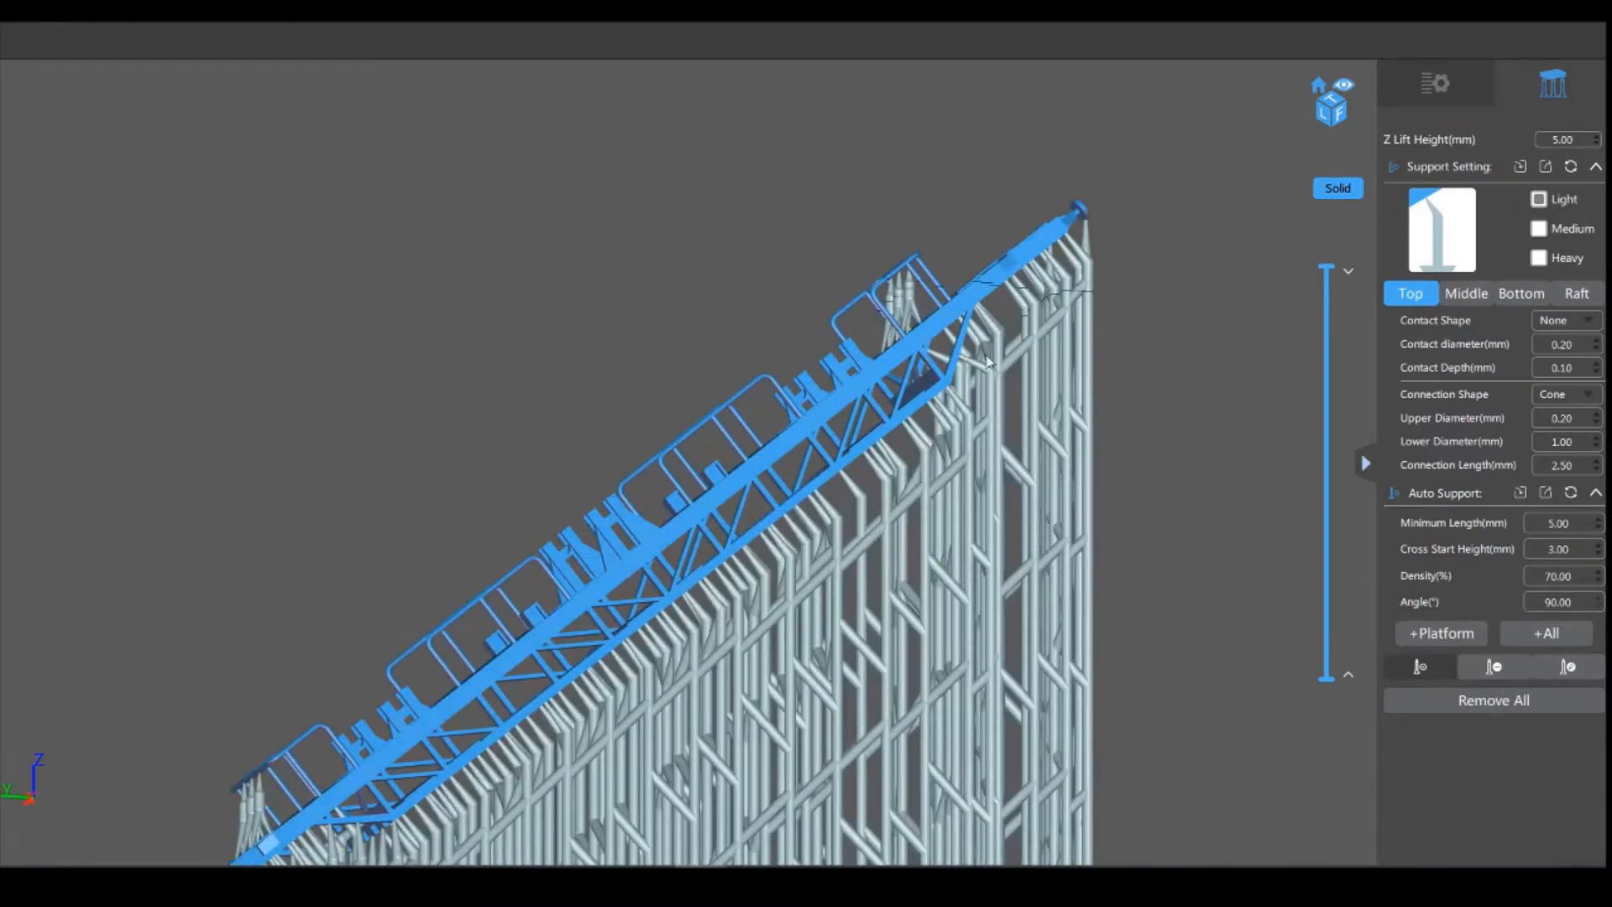
pyautogui.moveTo(1257, 529); pyautogui.dragTo(1274, 493)
pyautogui.moveTo(1273, 488); pyautogui.dragTo(1262, 525, button='right')
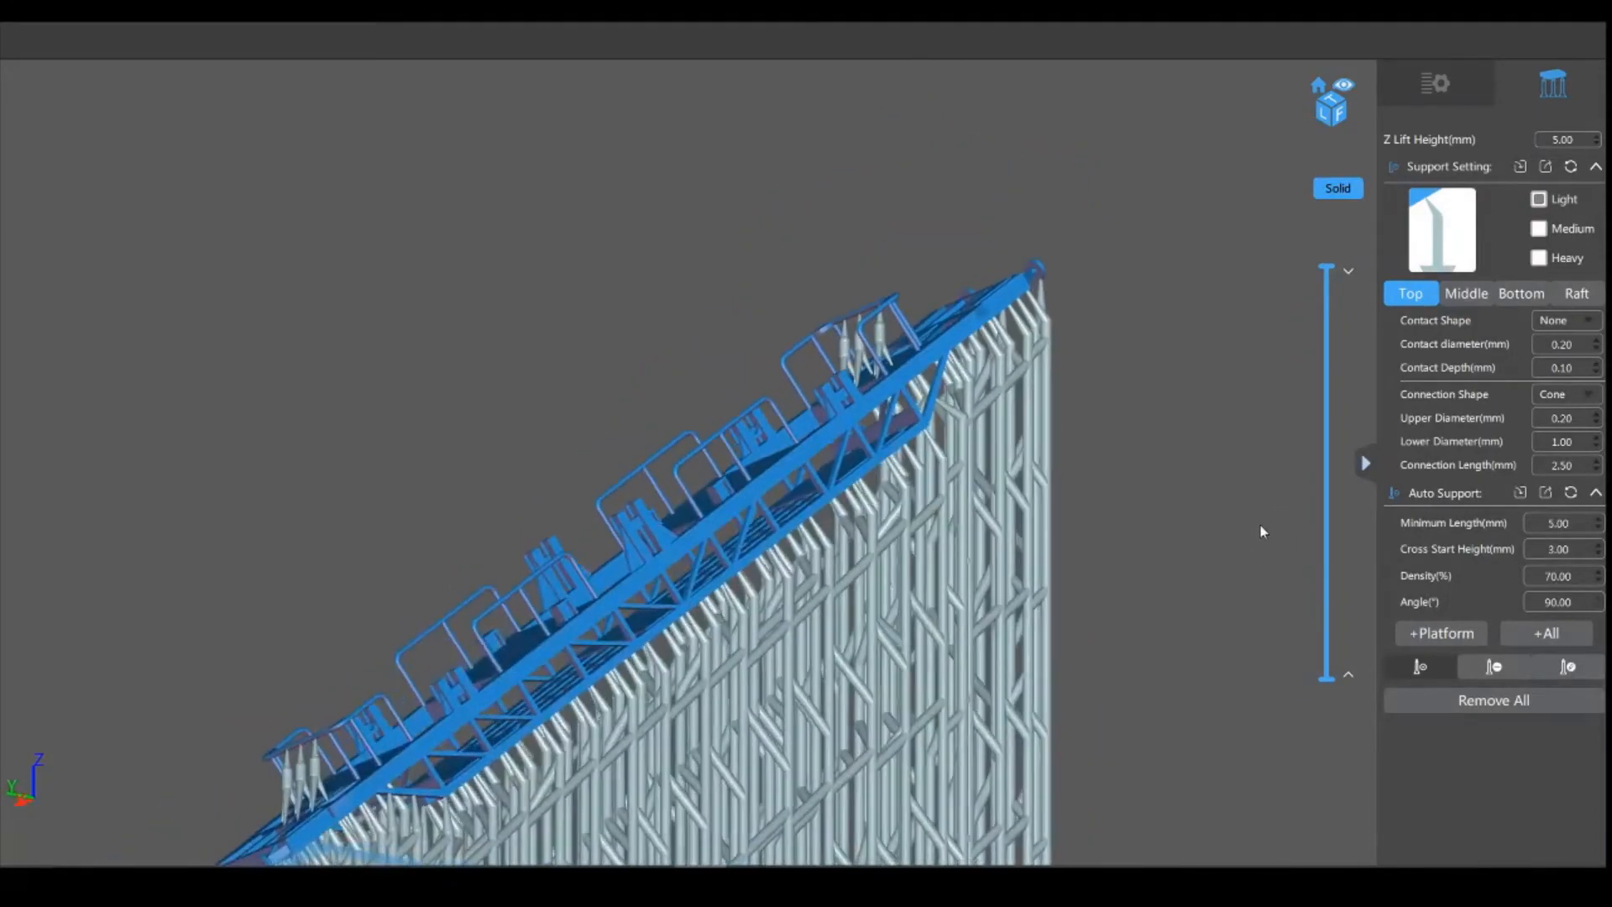
pyautogui.scroll(-5, 1210, 488)
pyautogui.moveTo(1112, 497); pyautogui.dragTo(1362, 567, button='right')
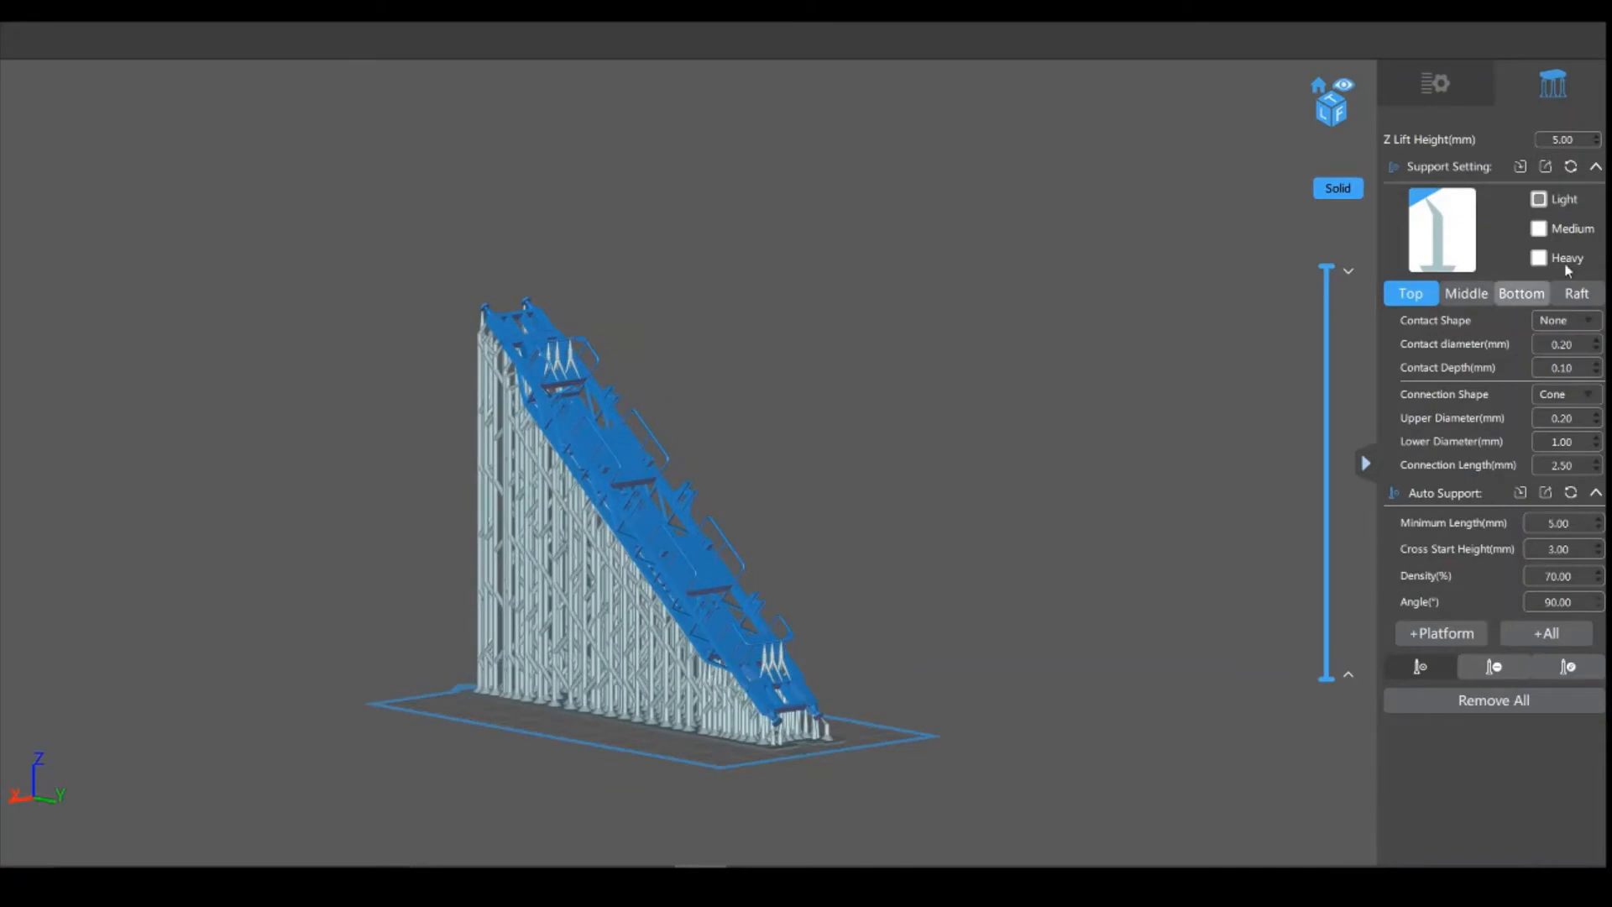
pyautogui.click(1437, 89)
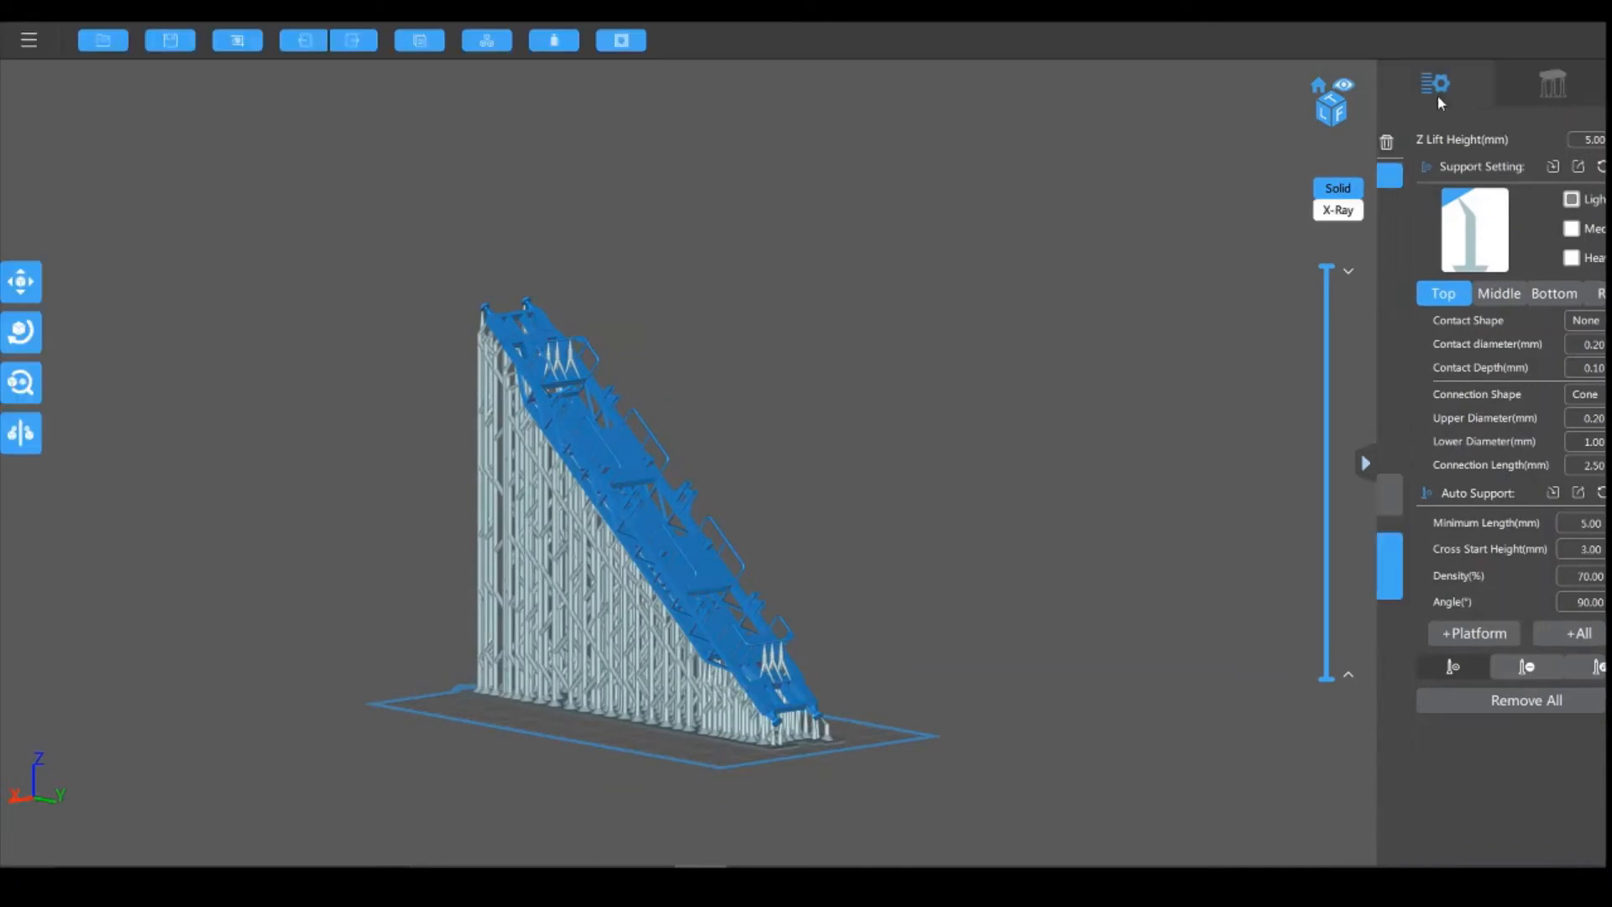
pyautogui.click(1547, 555)
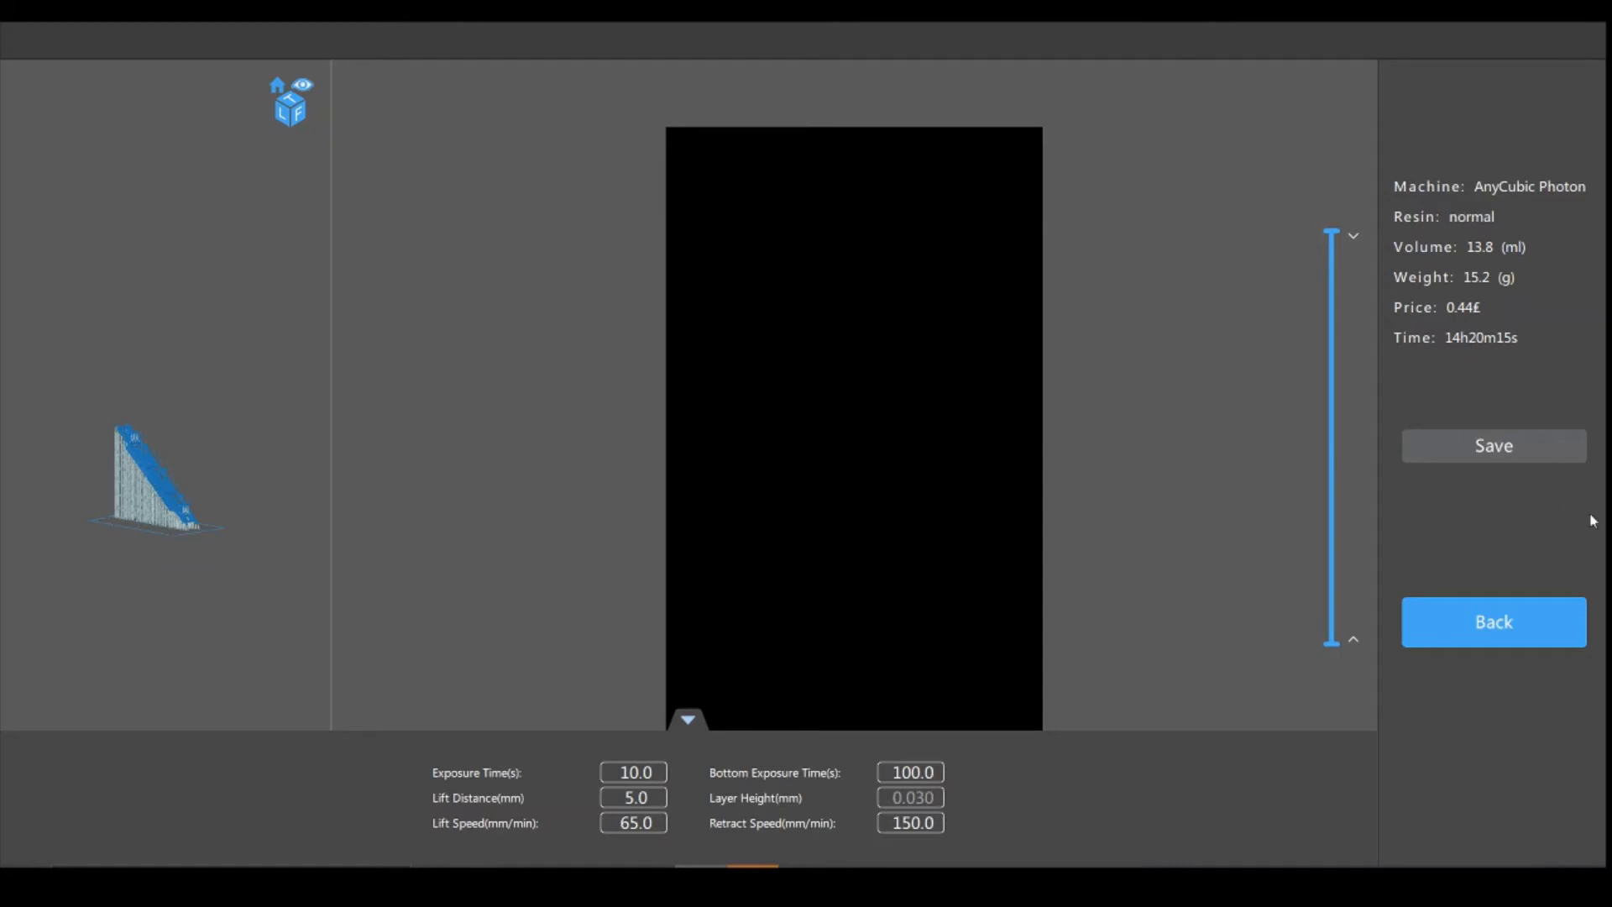
pyautogui.click(1515, 445)
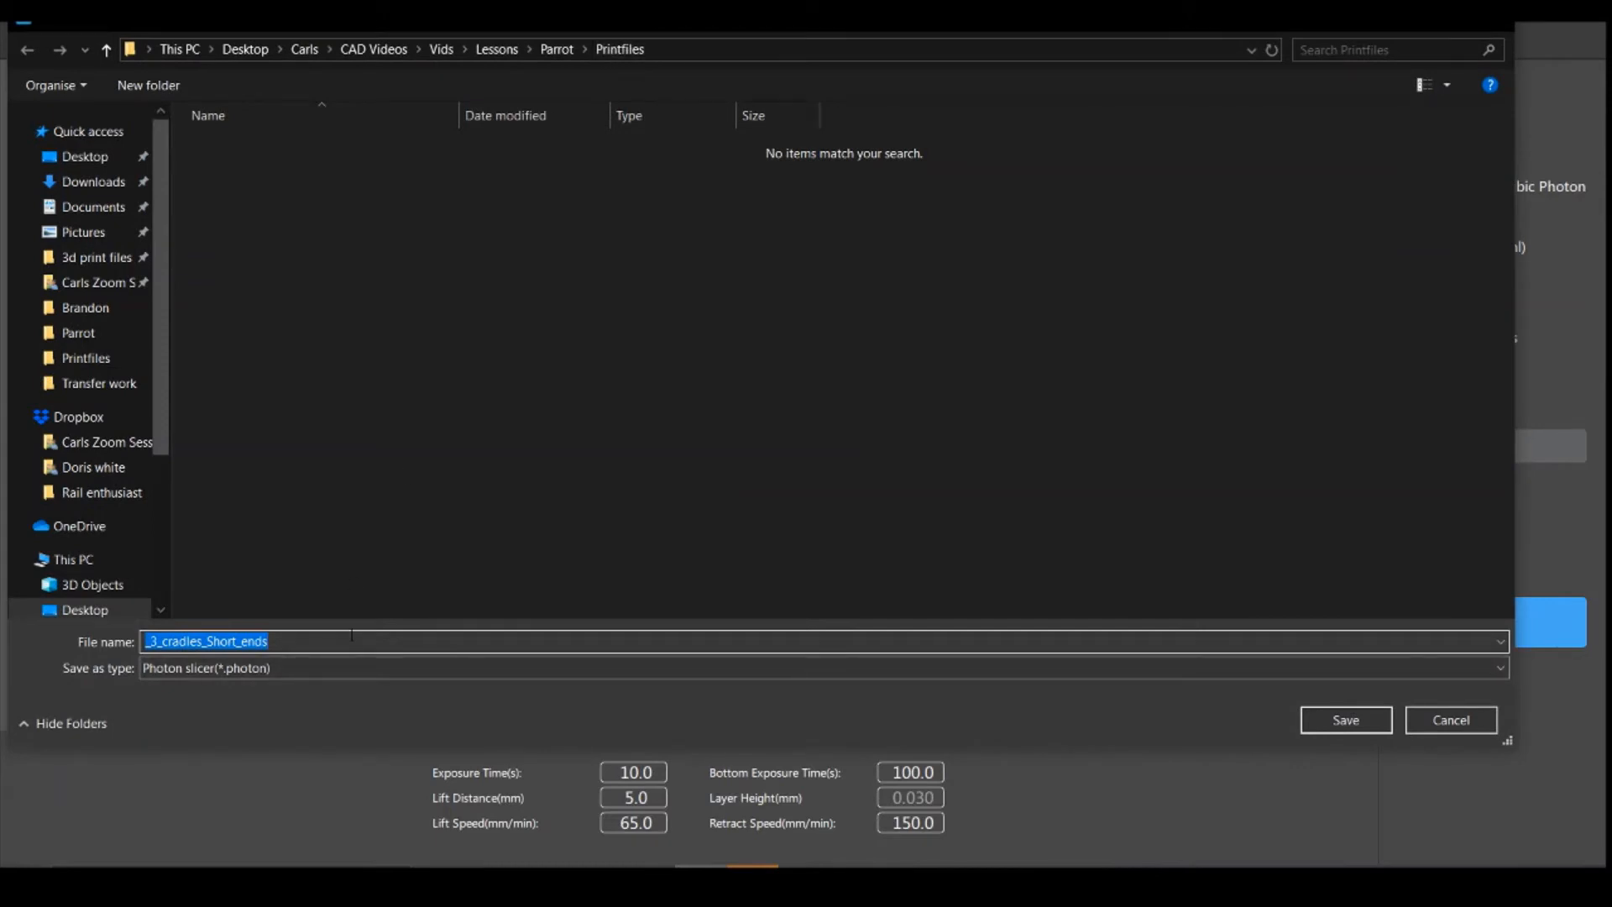
pyautogui.click(1354, 727)
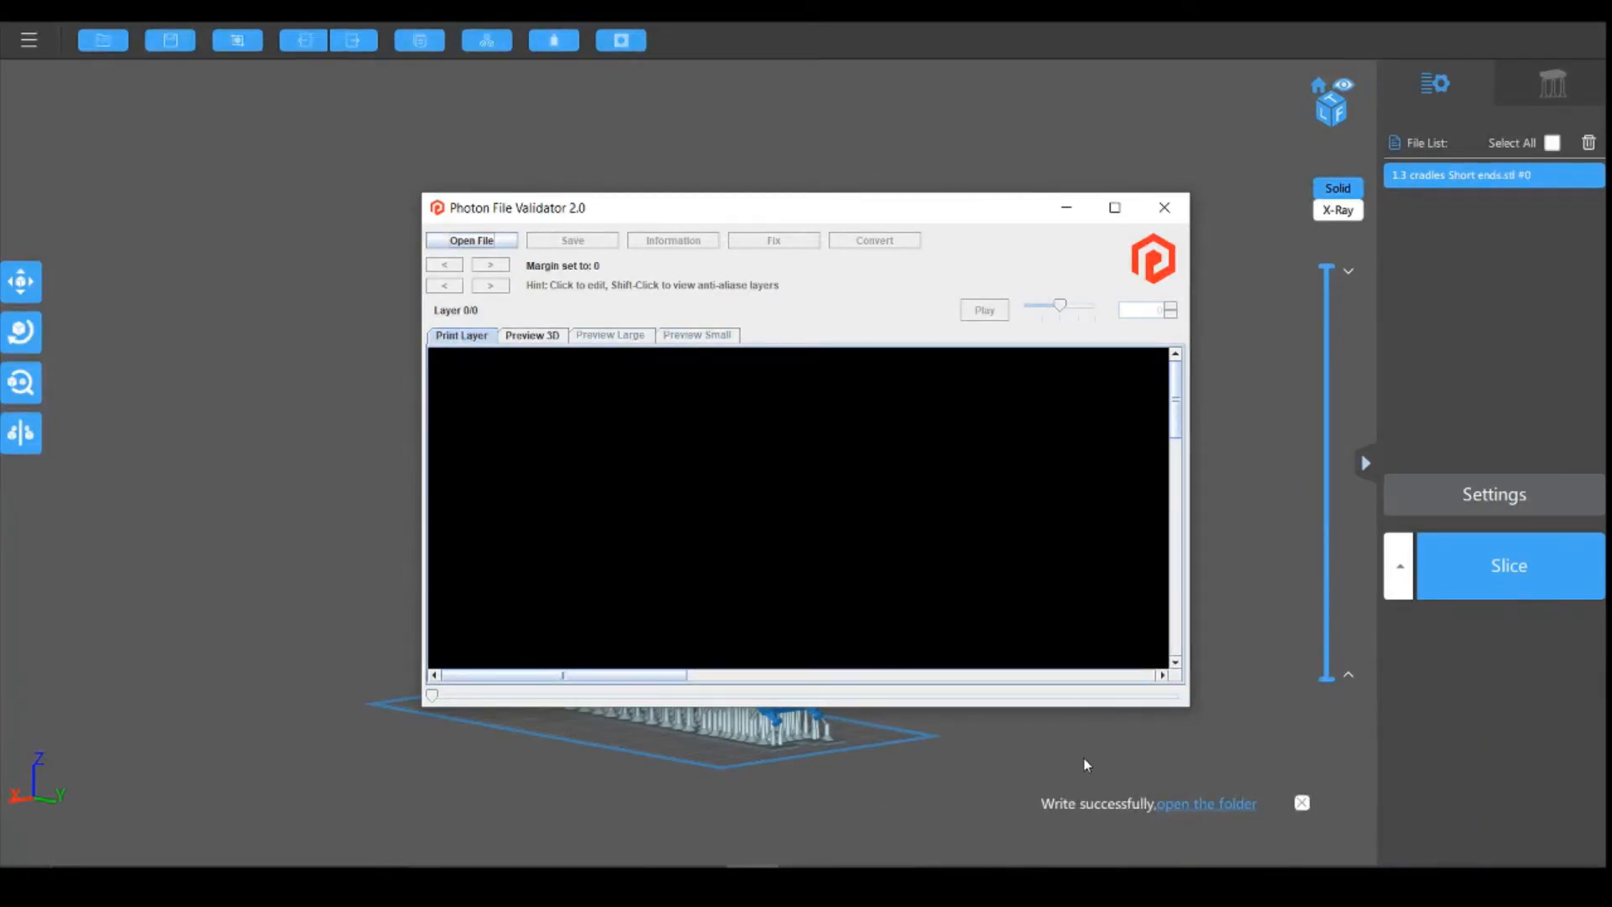
# Step: Load _3_cradles_Short_ends.photon from the Parrot lessons' Printfiles folder into Photon File Validator and maximize the window
pyautogui.click(472, 240)
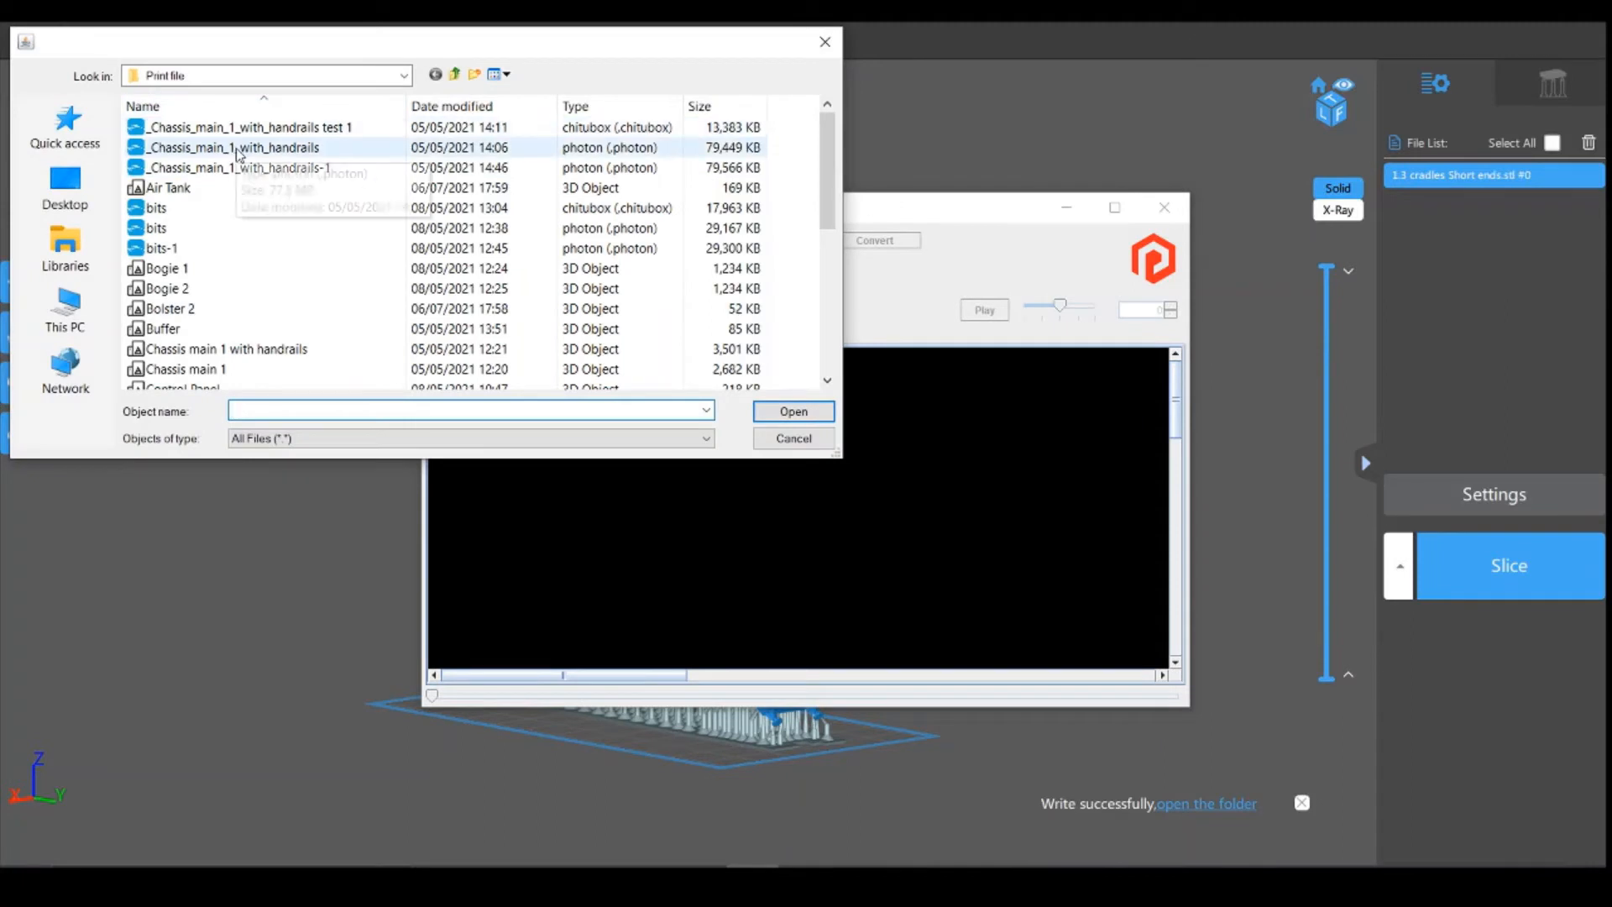
pyautogui.click(303, 76)
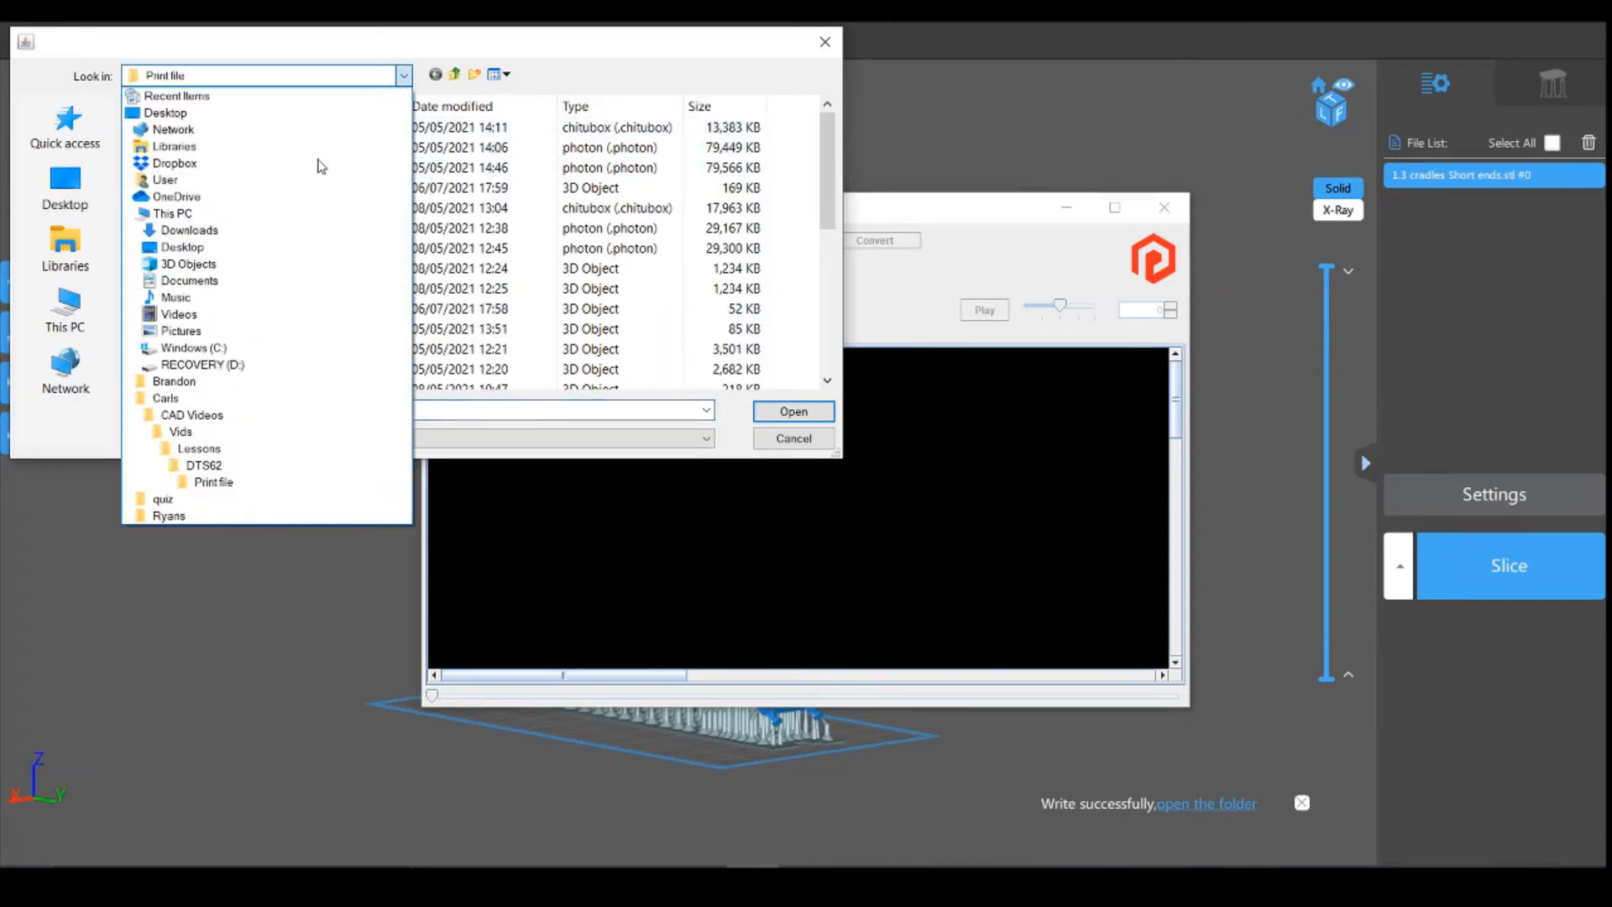
pyautogui.click(232, 449)
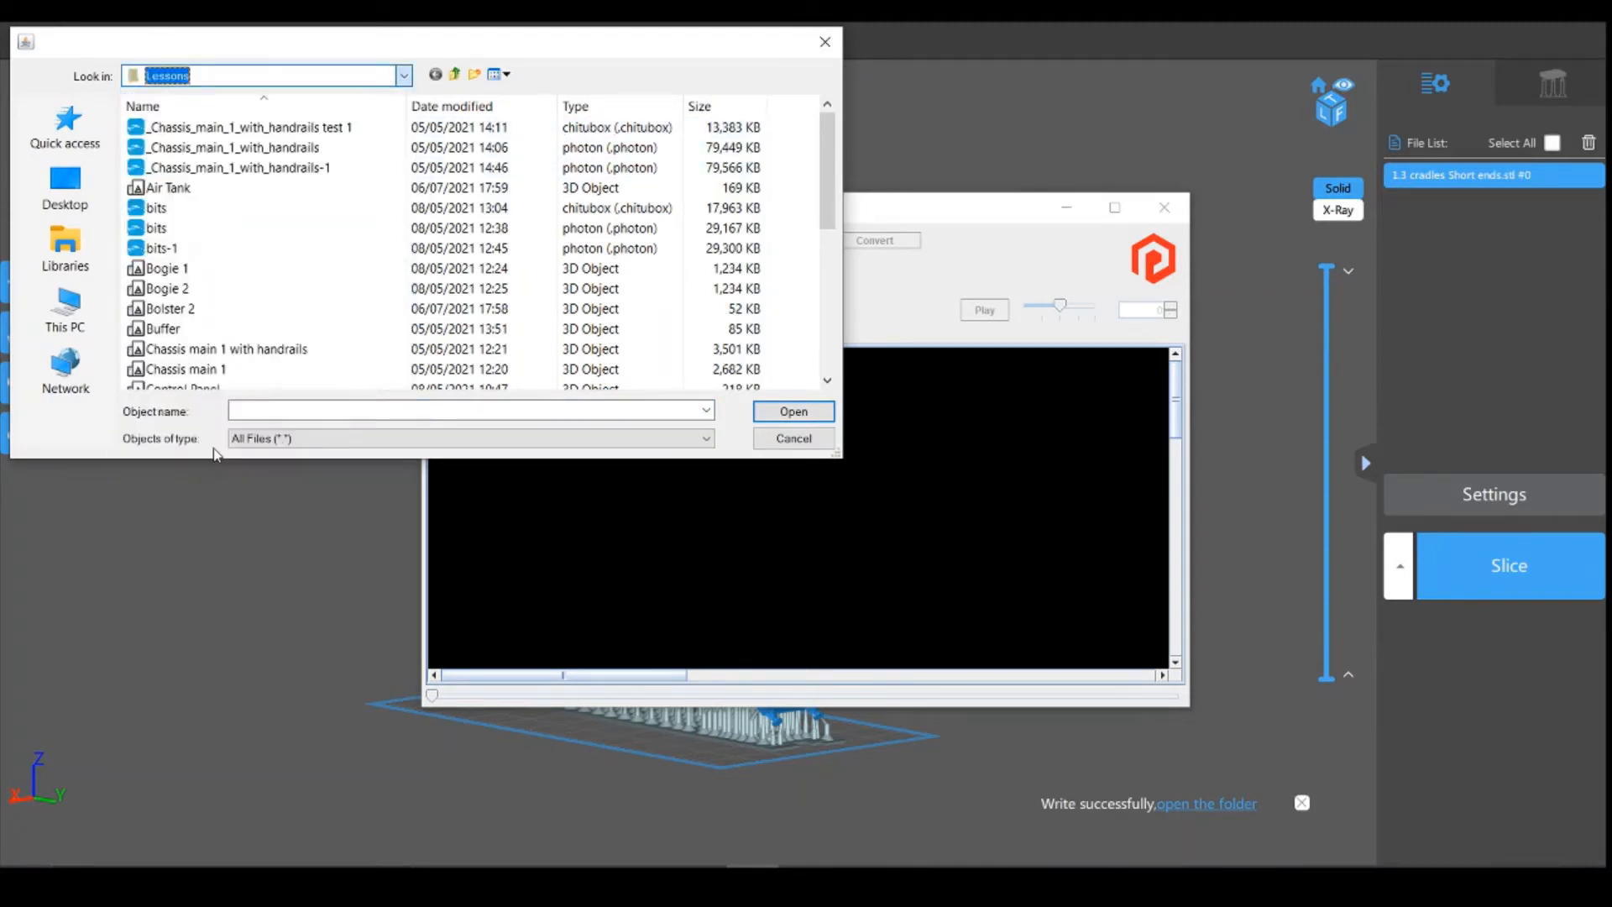
pyautogui.scroll(-20, 340, 226)
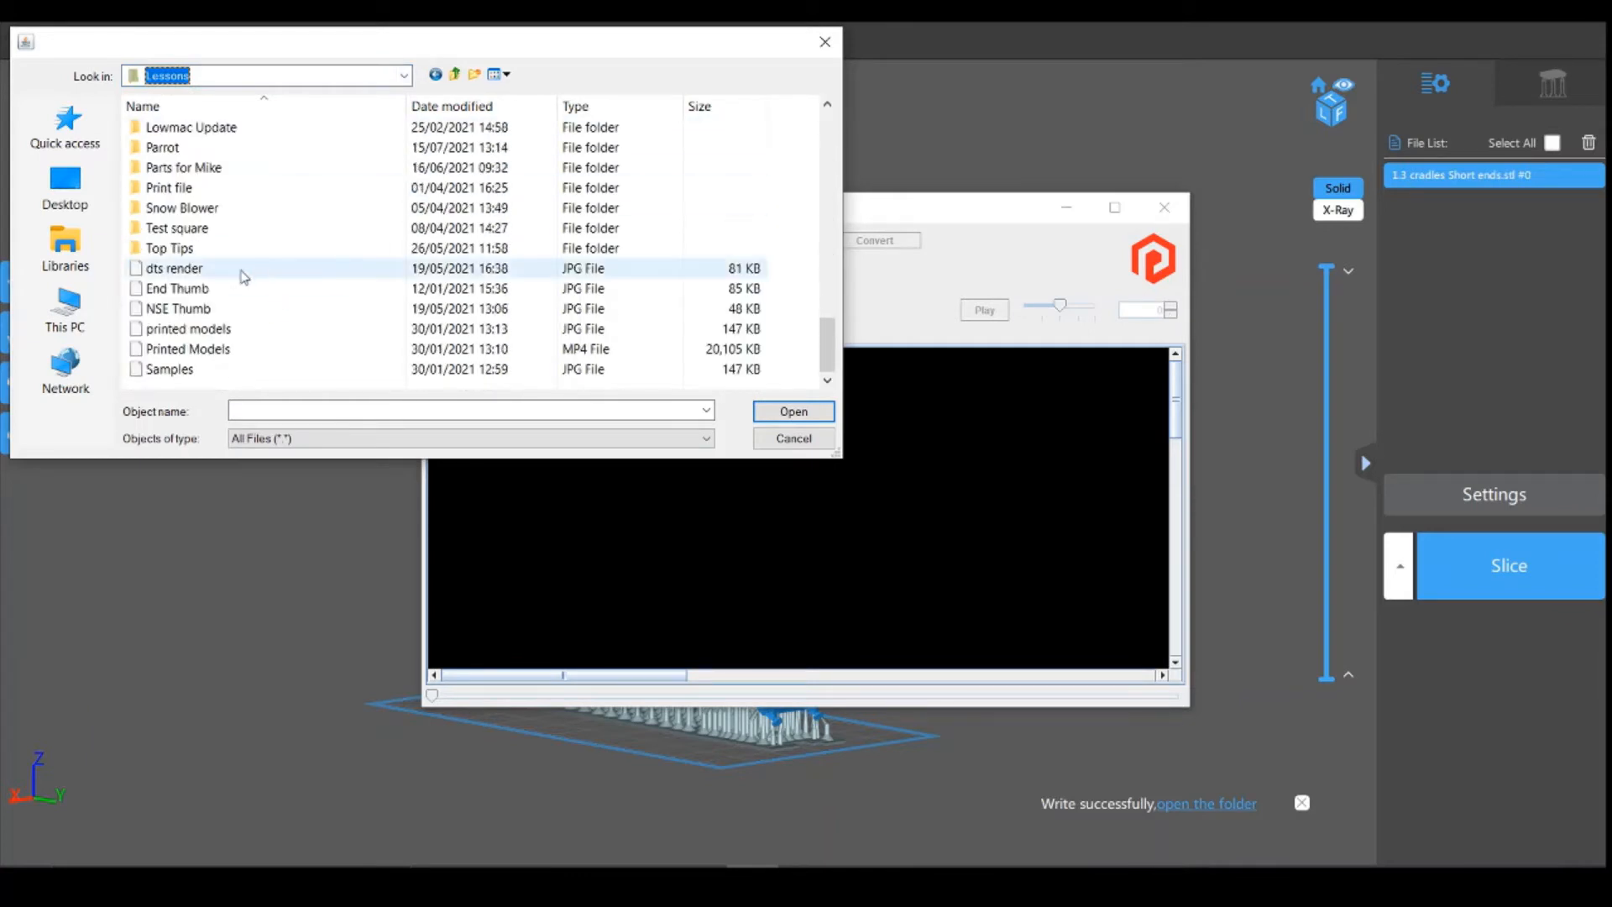
pyautogui.doubleClick(202, 147)
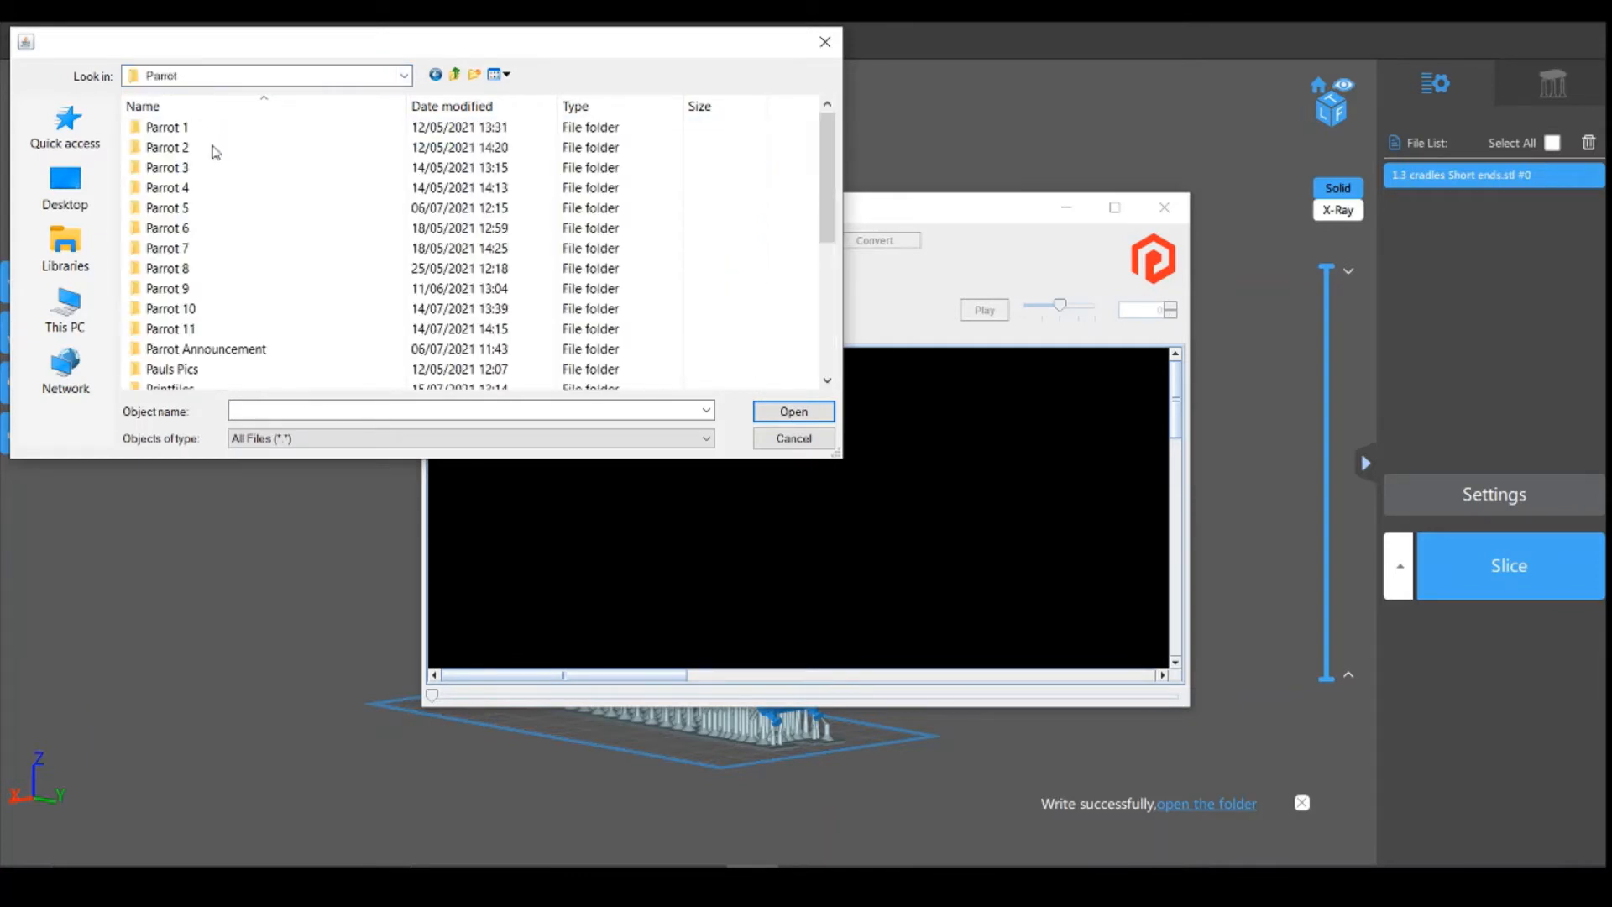
pyautogui.scroll(-1, 217, 215)
pyautogui.click(175, 328)
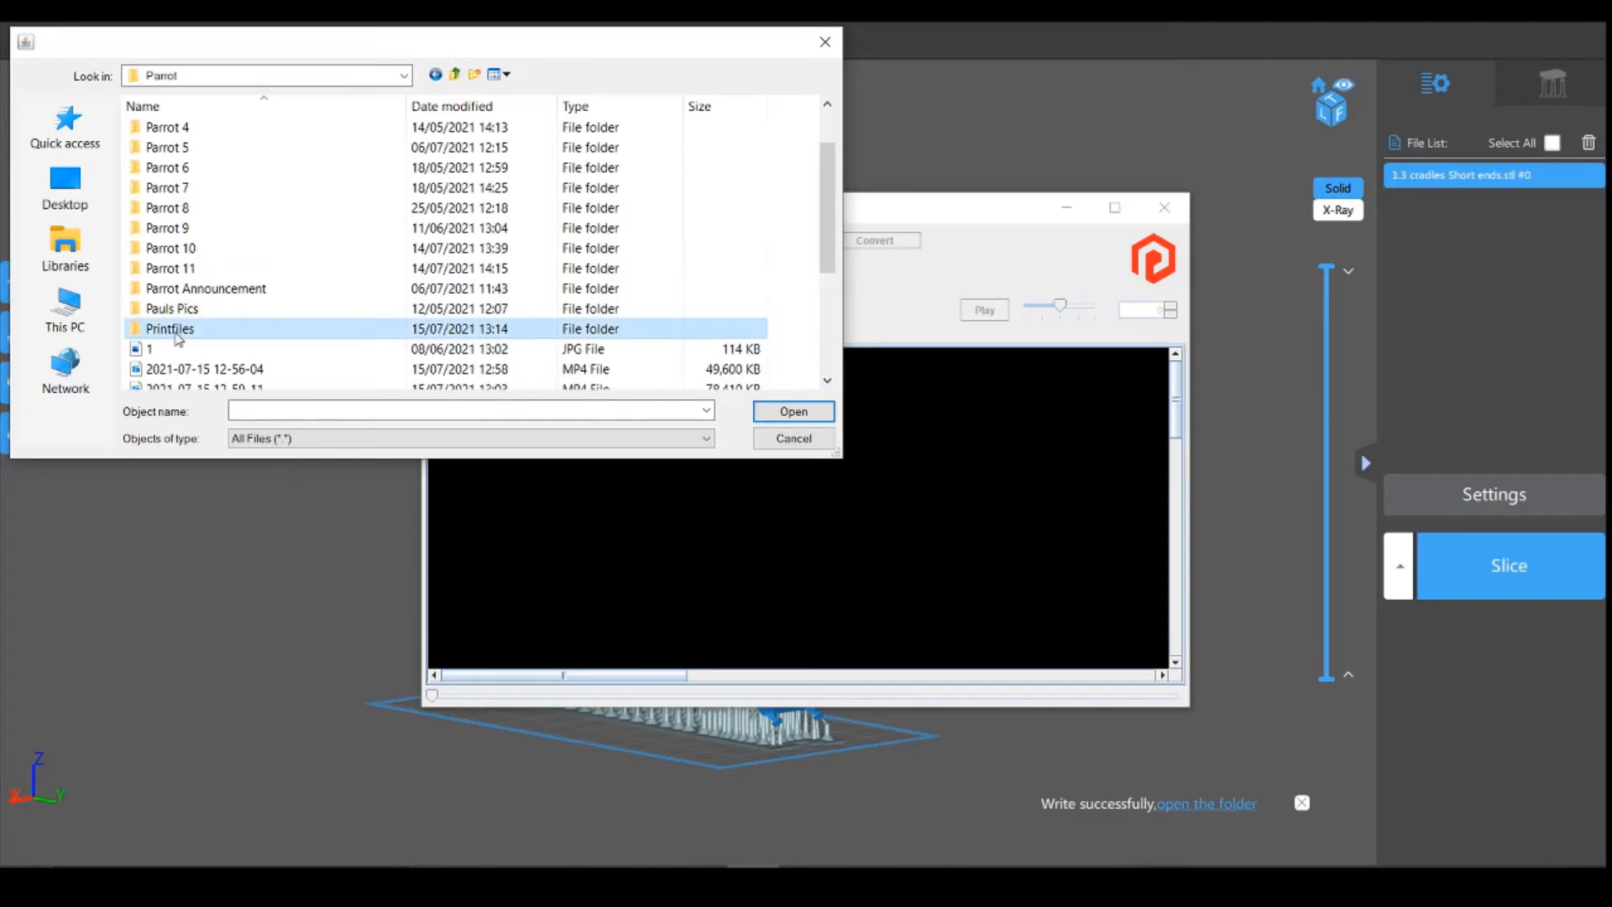
pyautogui.click(176, 330)
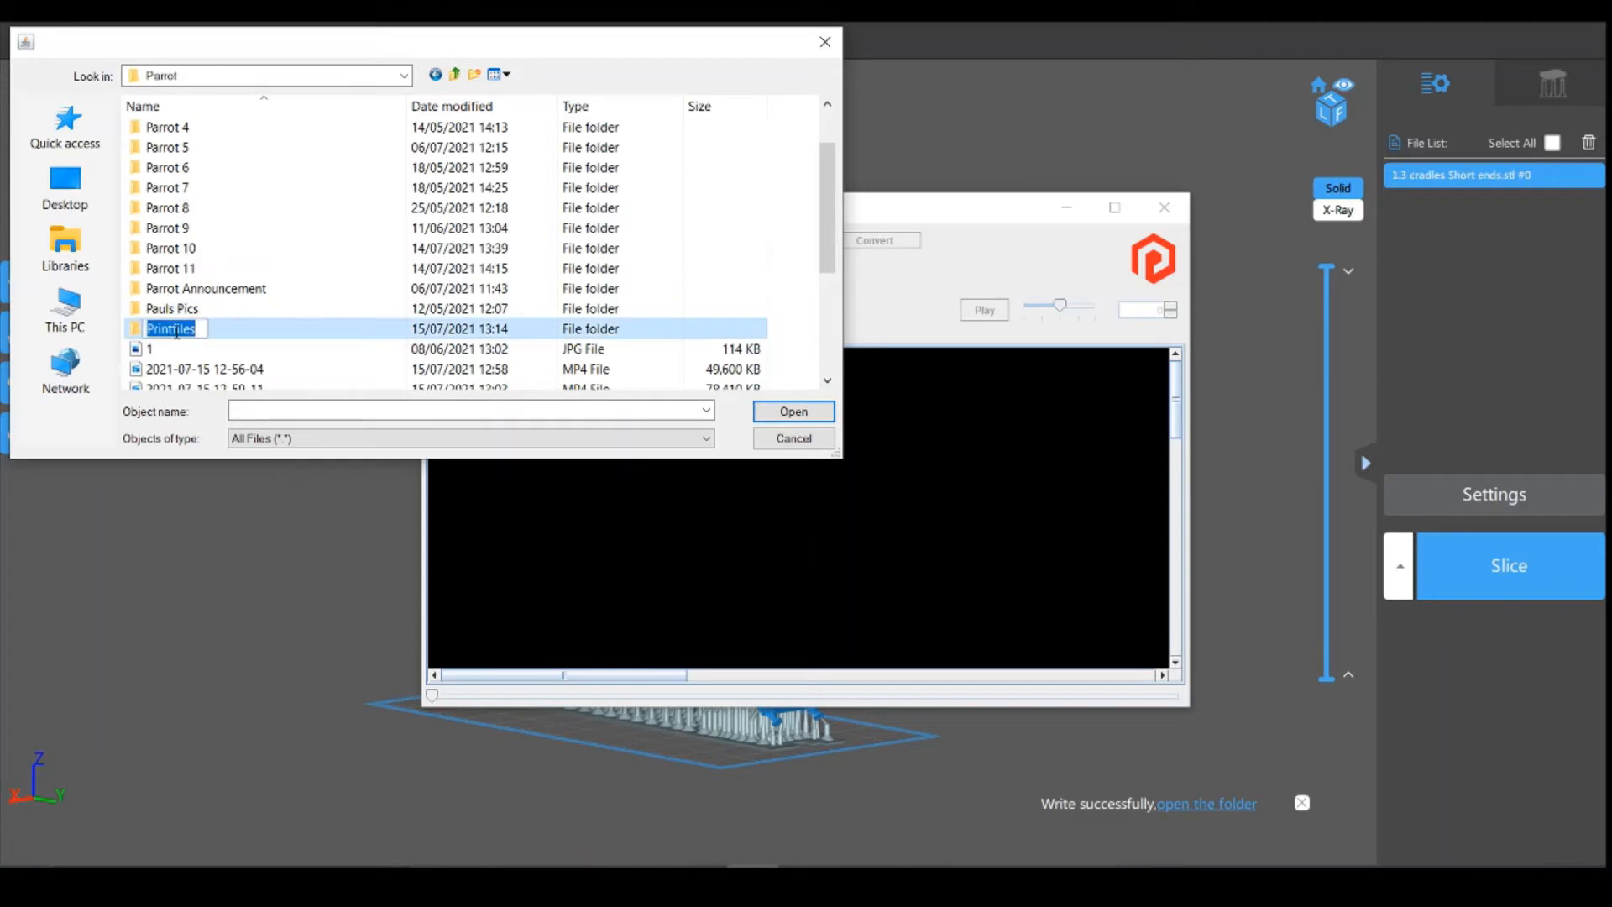
pyautogui.doubleClick(135, 331)
pyautogui.click(201, 127)
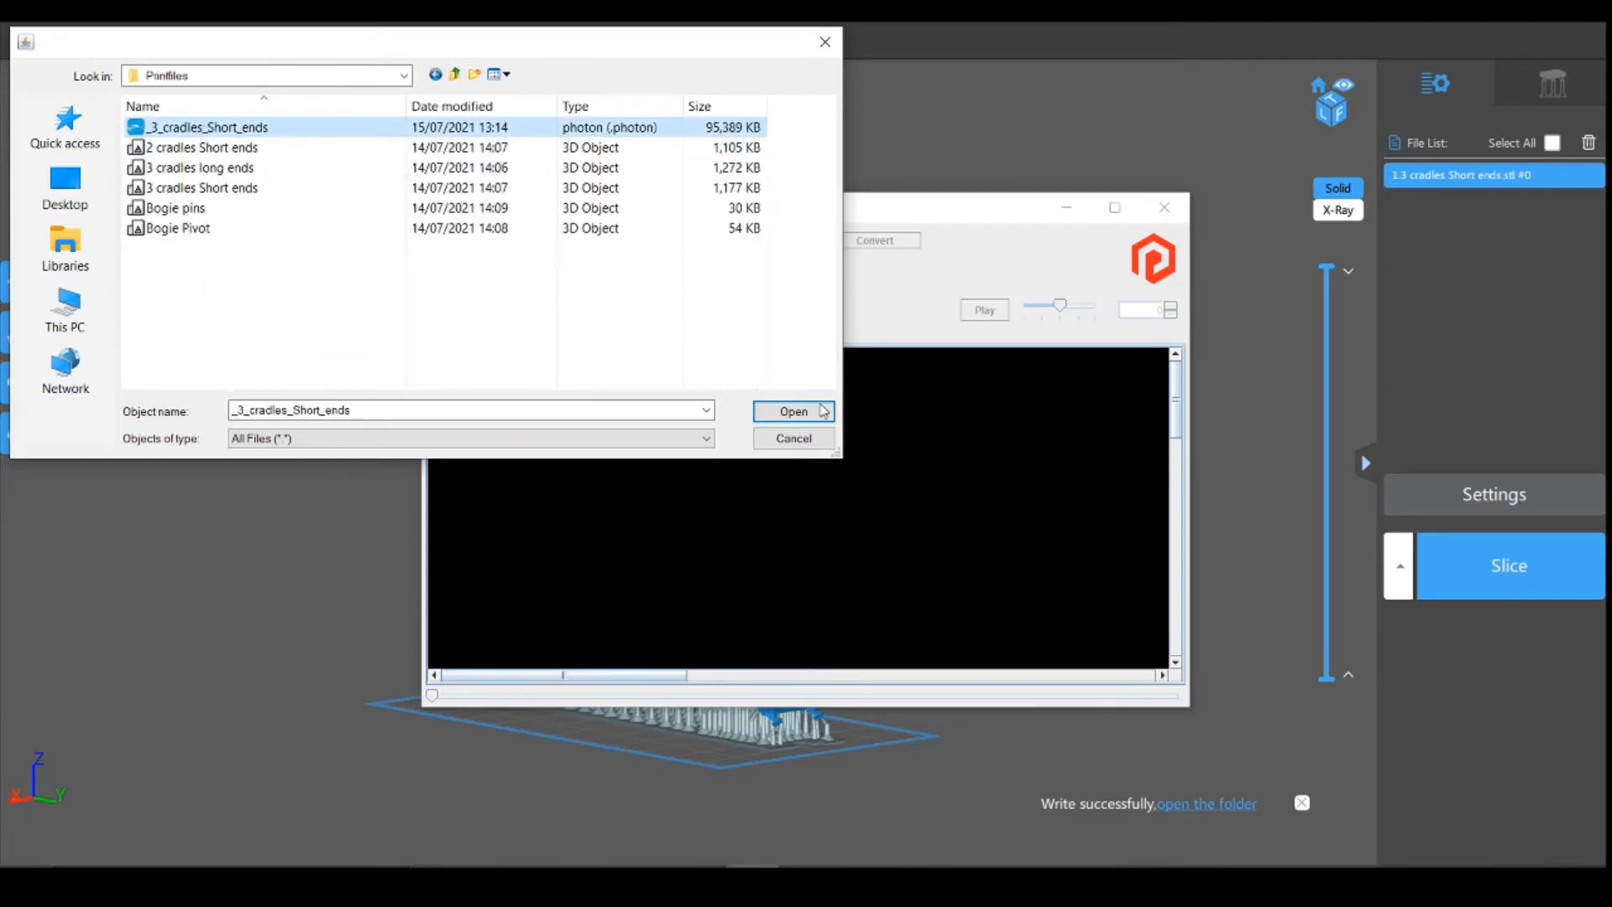
pyautogui.click(818, 412)
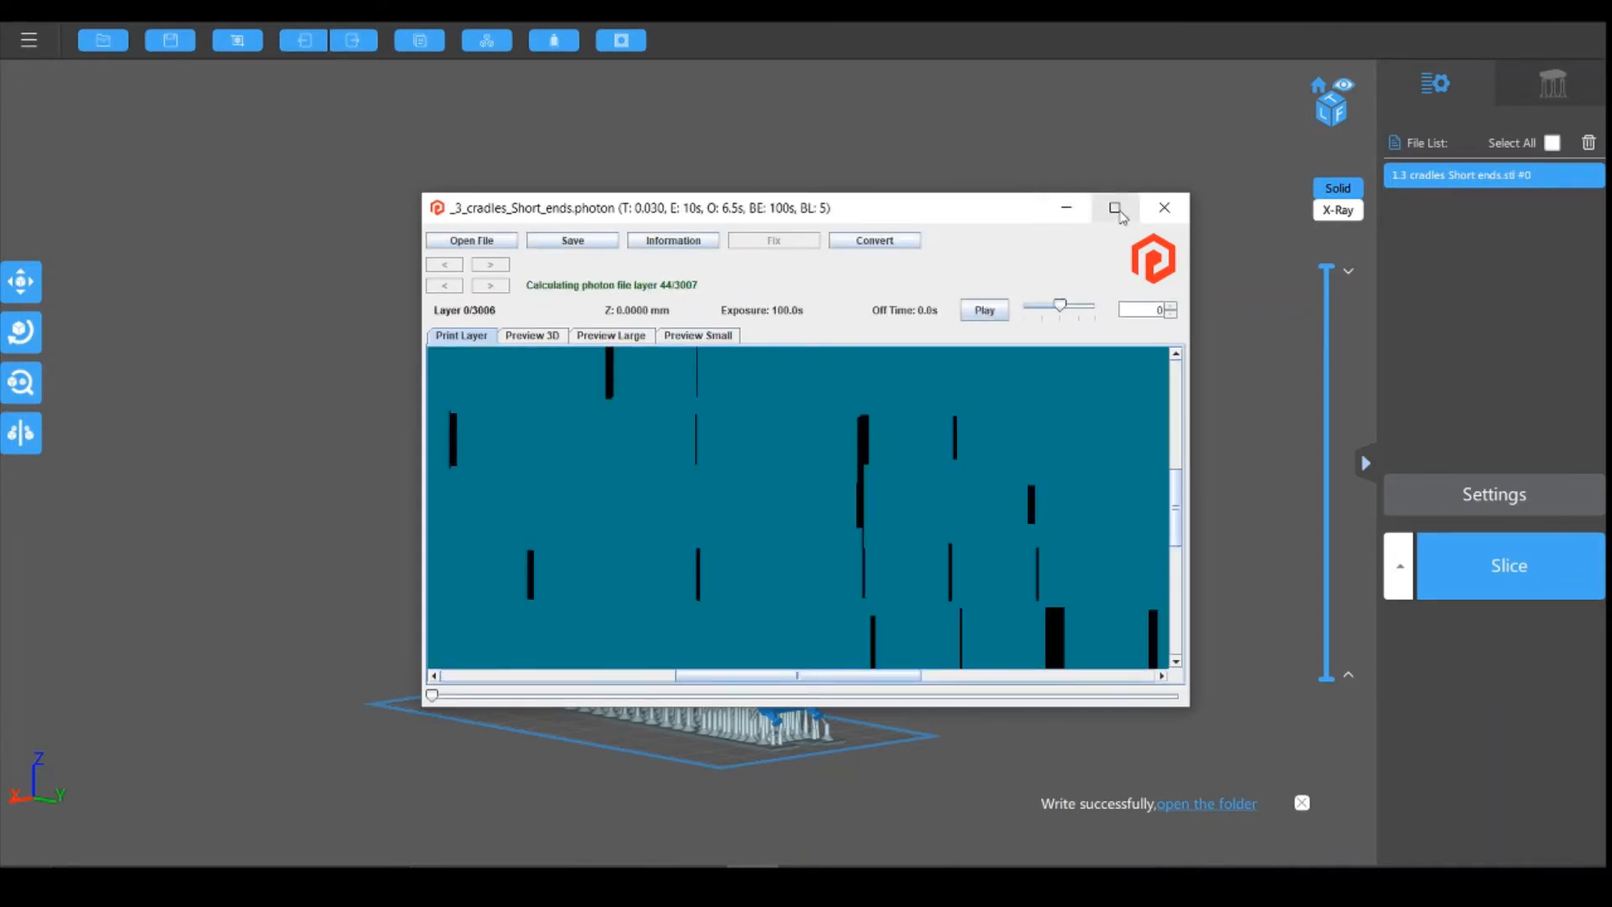
pyautogui.click(1115, 208)
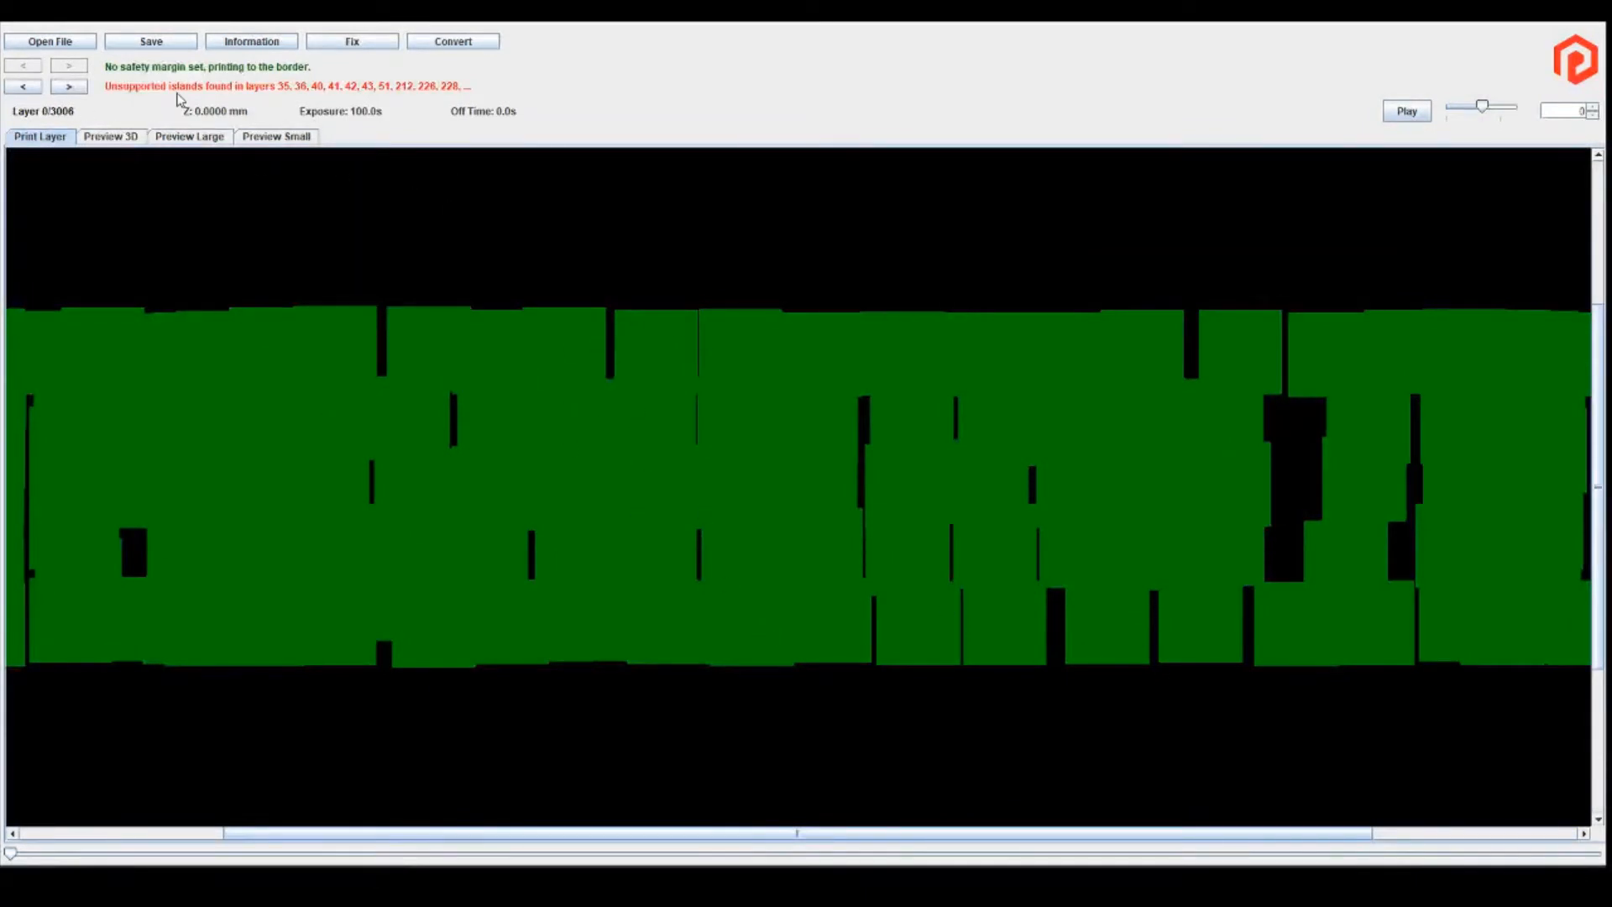
# Step: Run the automatic pixel error fix on the file's layers with islands and review the resulting log
pyautogui.click(348, 45)
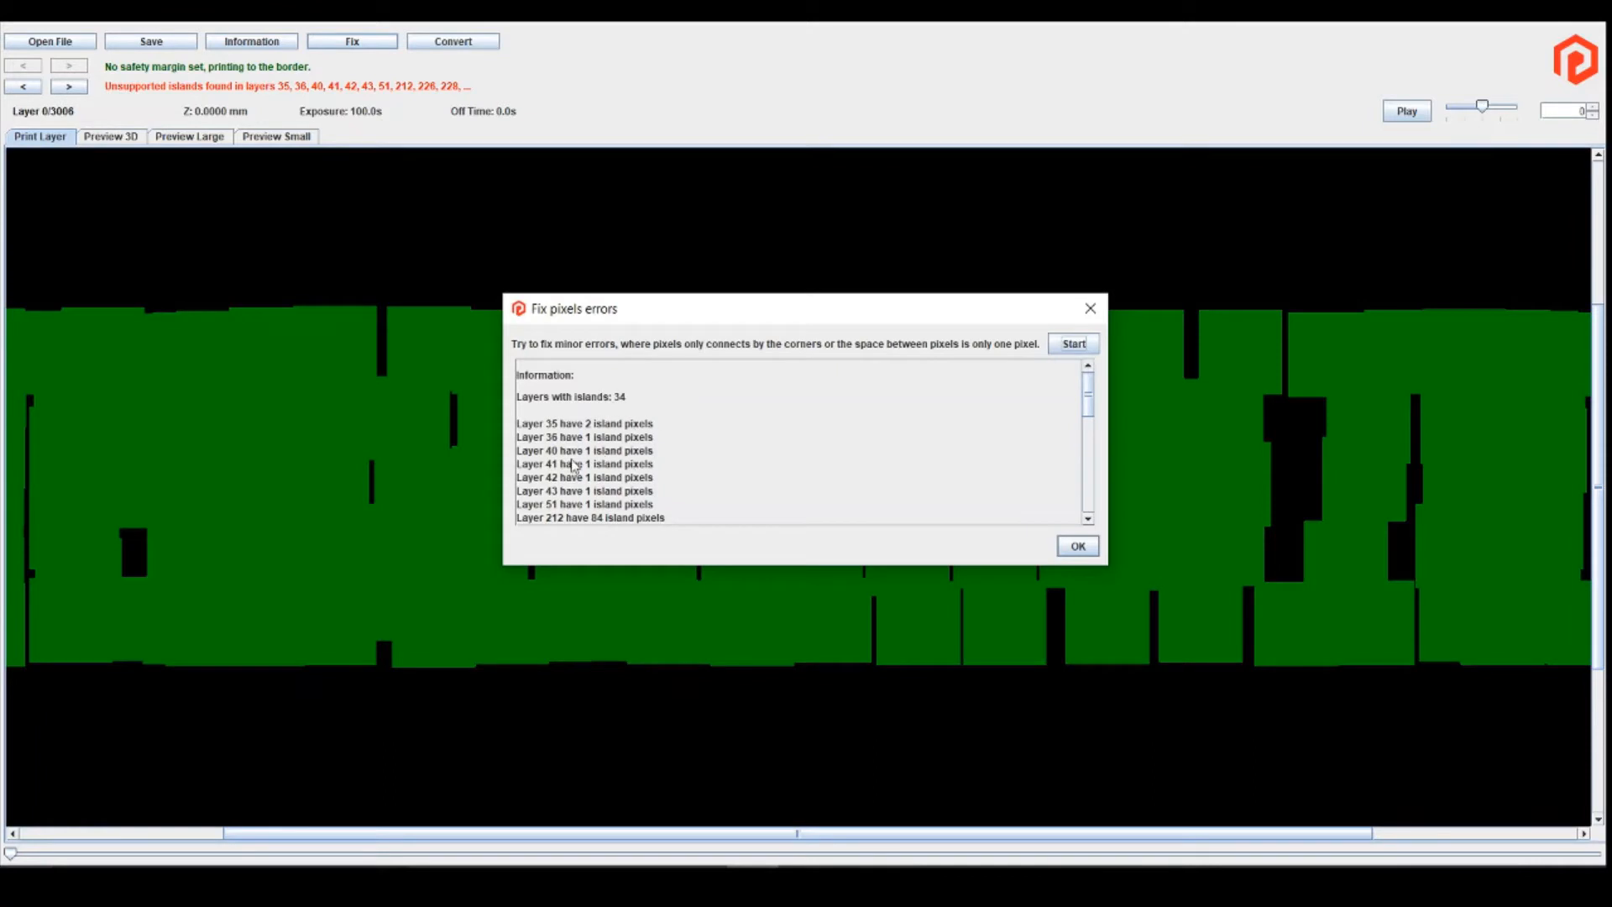
pyautogui.click(1074, 345)
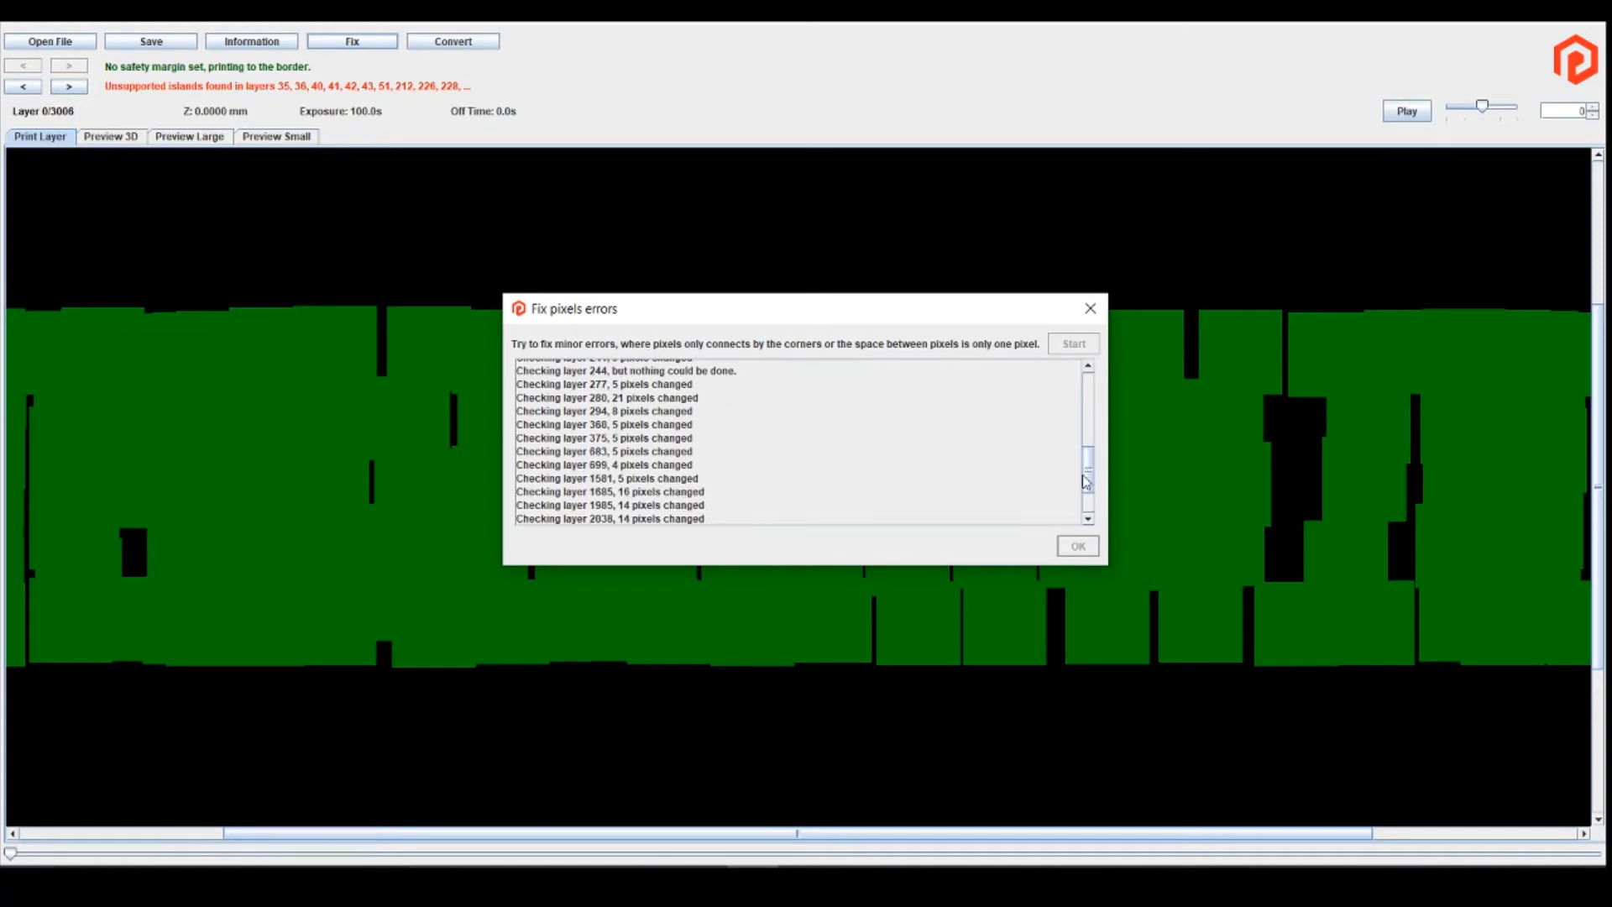
pyautogui.scroll(1, 1098, 478)
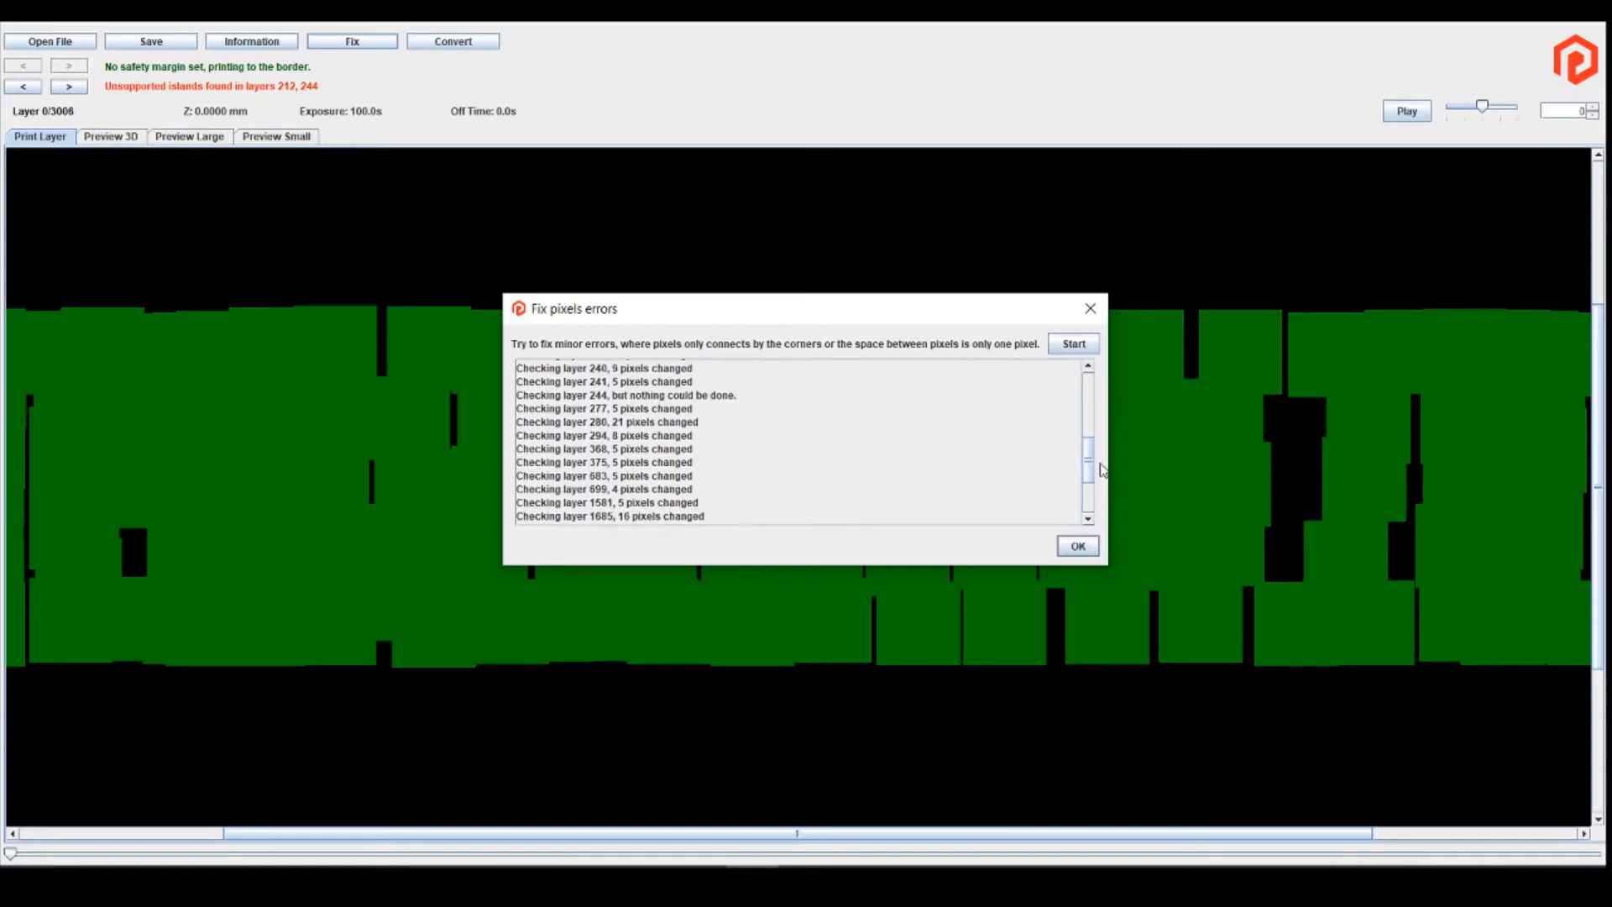
pyautogui.scroll(3, 1102, 470)
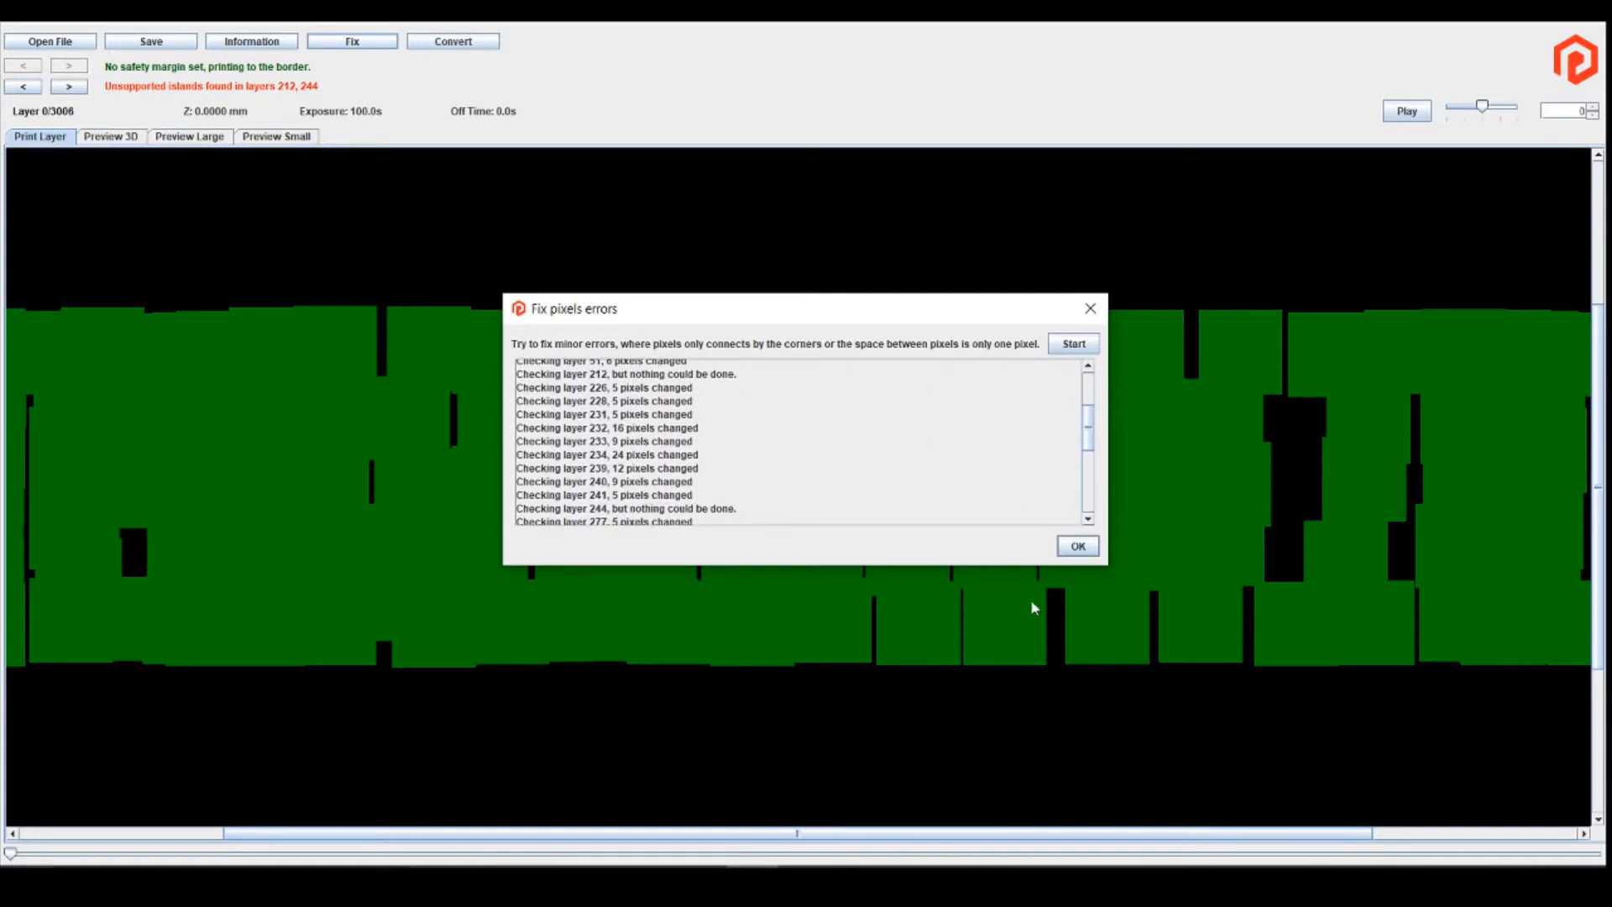
pyautogui.click(1085, 549)
# Step: Go through the remaining unsupported islands on layers 212 and 244 and examine the model's lower end
pyautogui.click(69, 87)
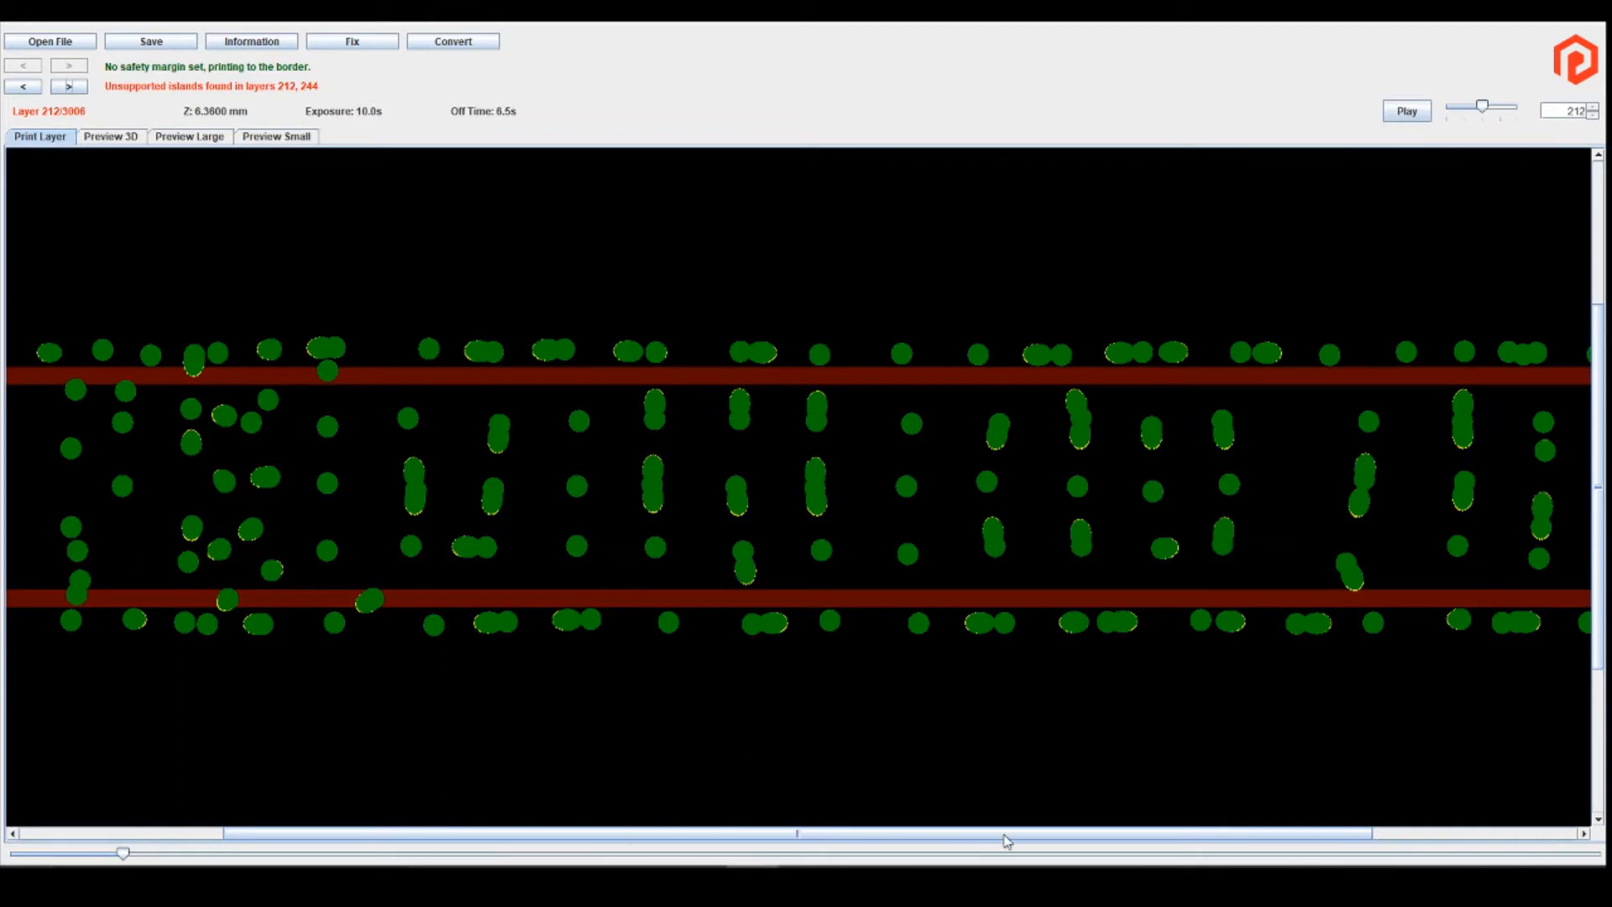
pyautogui.moveTo(999, 837); pyautogui.dragTo(666, 848)
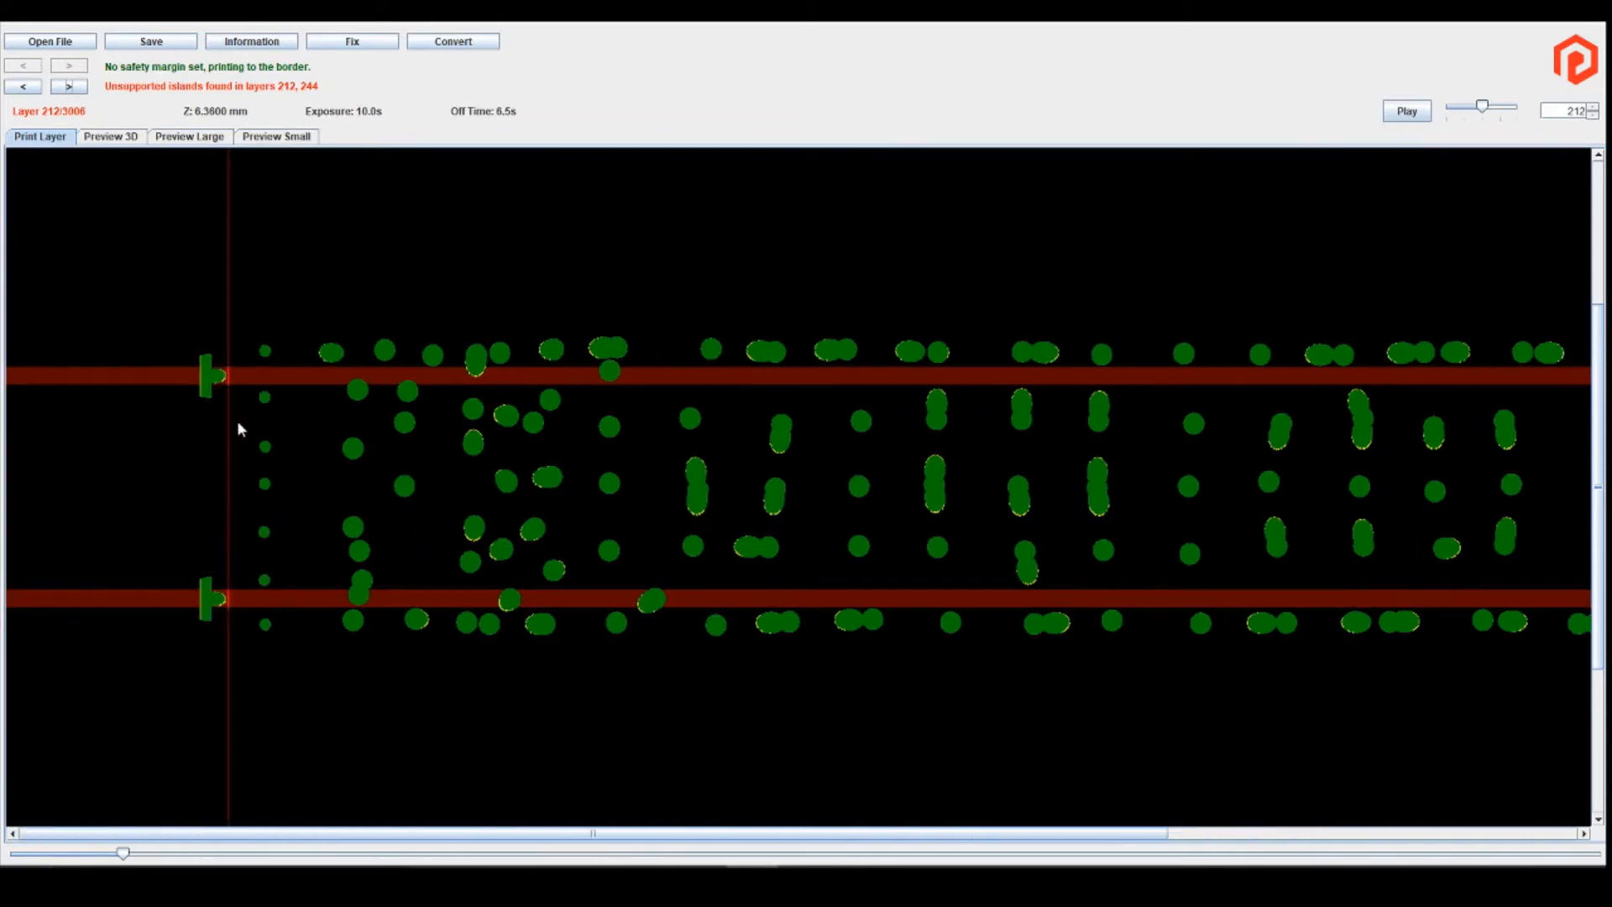
pyautogui.click(74, 87)
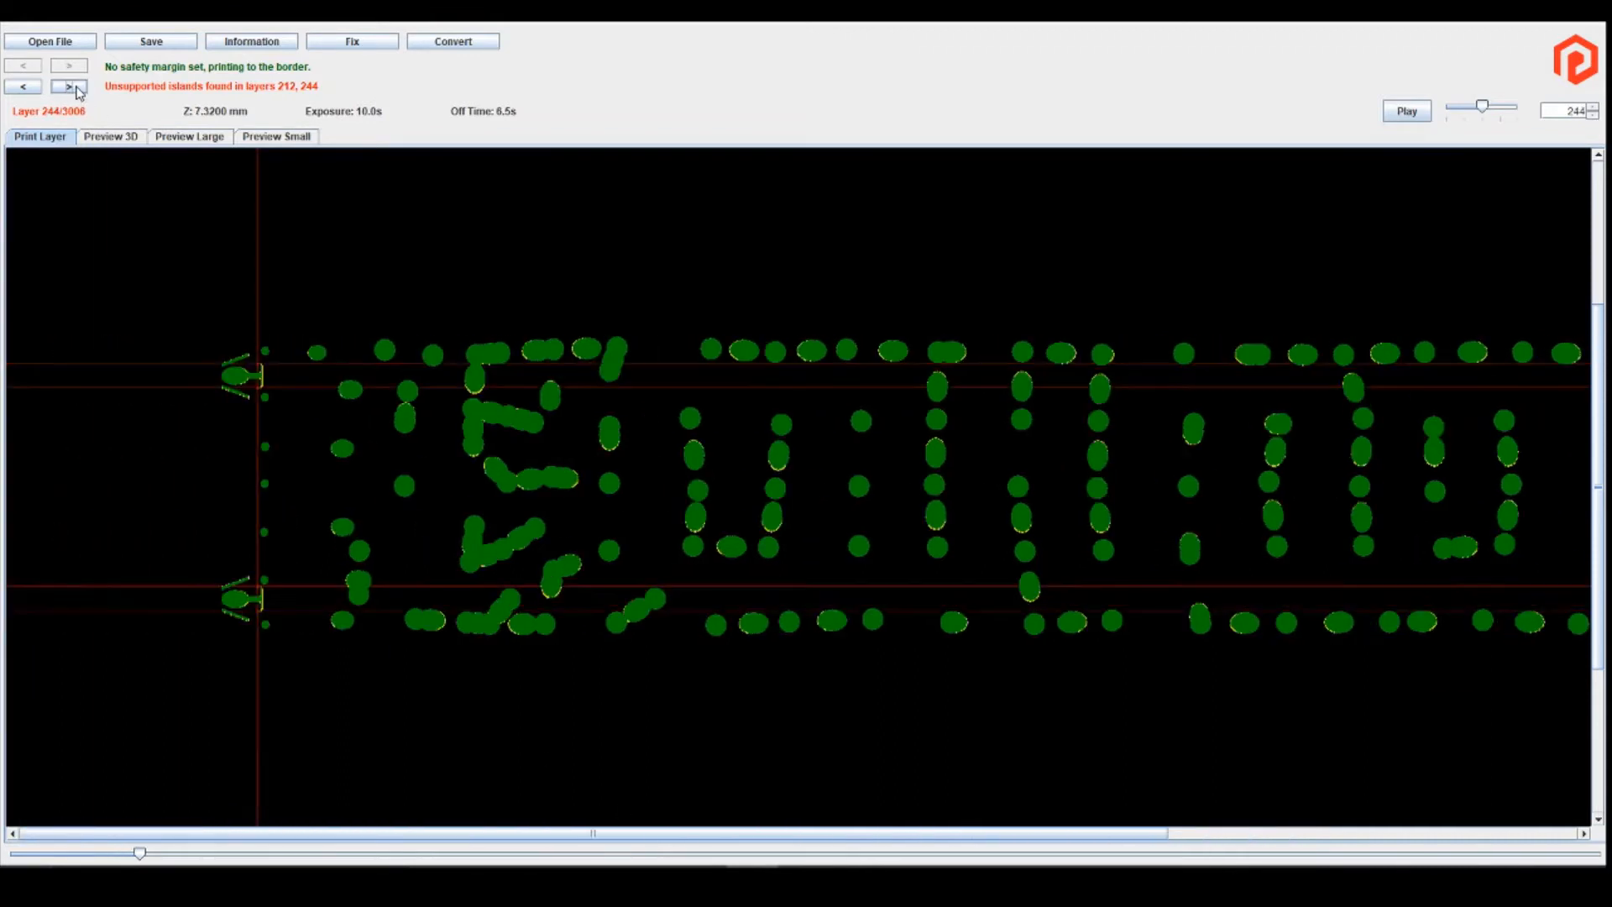
pyautogui.scroll(-3, 232, 398)
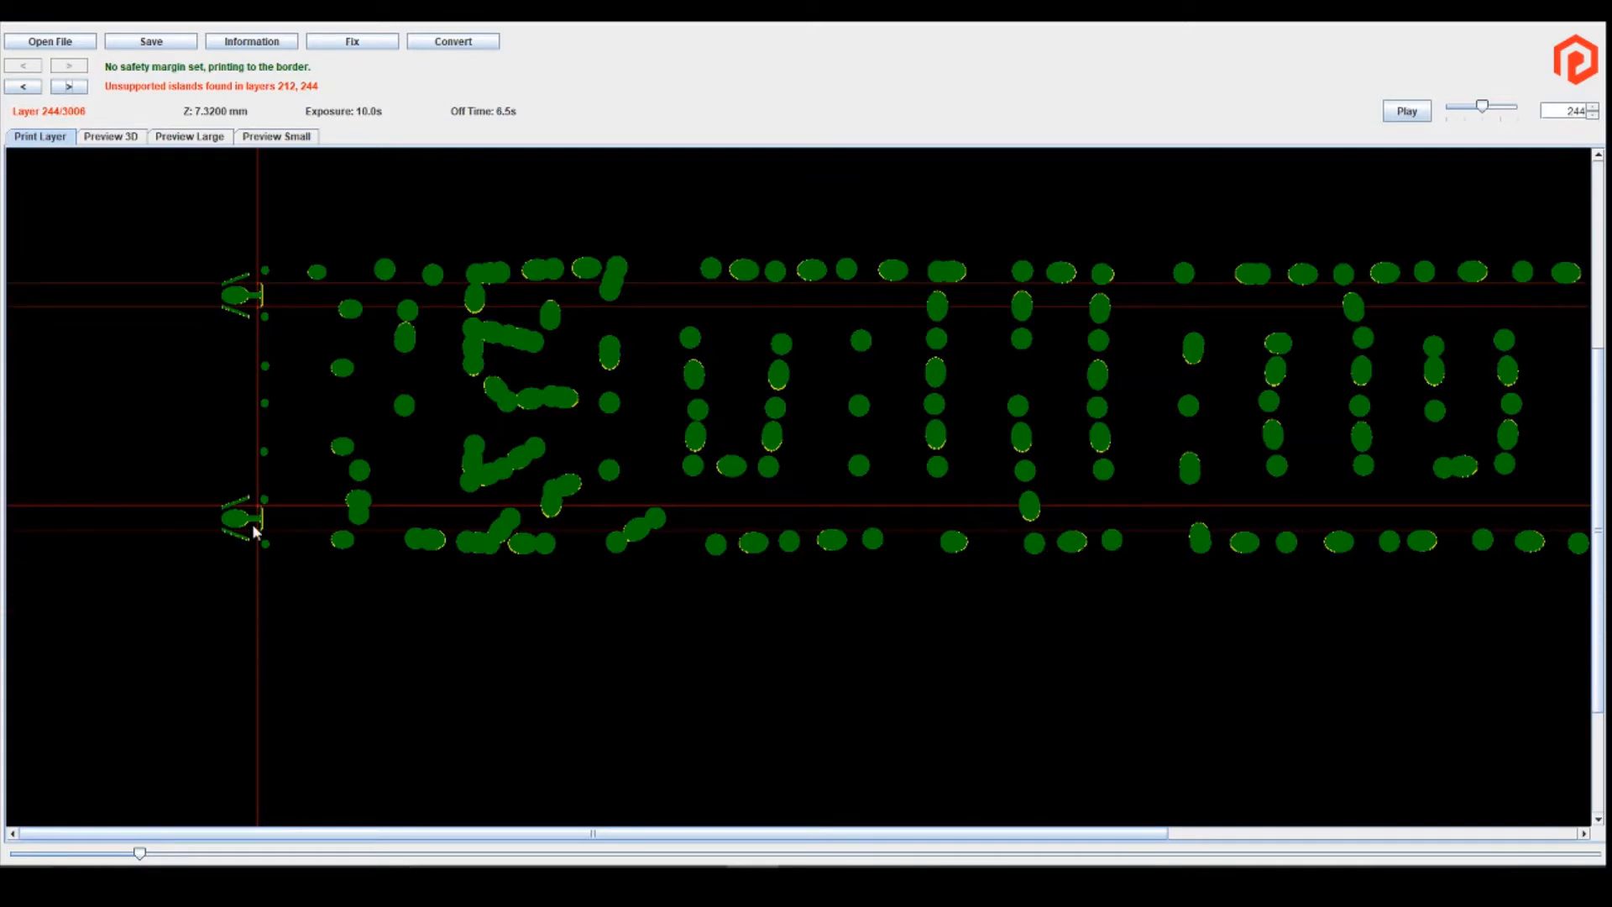
pyautogui.scroll(2, 252, 522)
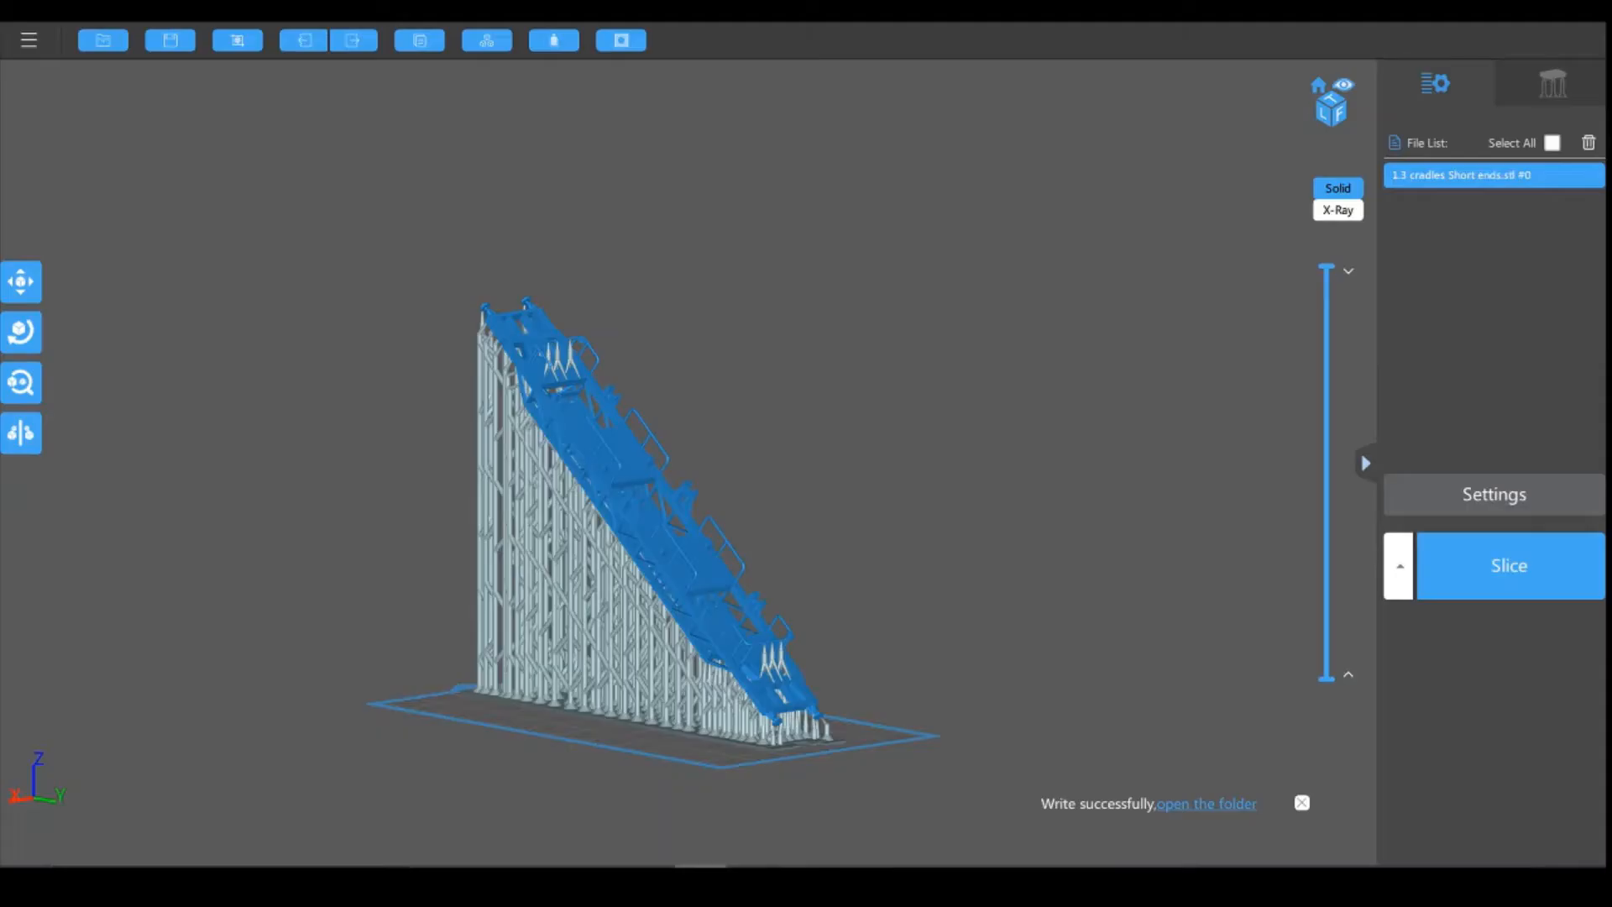
# Step: Switch to CHITUBOX and examine the lower end of the supported wagon model from beneath
pyautogui.moveTo(942, 723); pyautogui.dragTo(755, 683)
pyautogui.scroll(5, 982, 630)
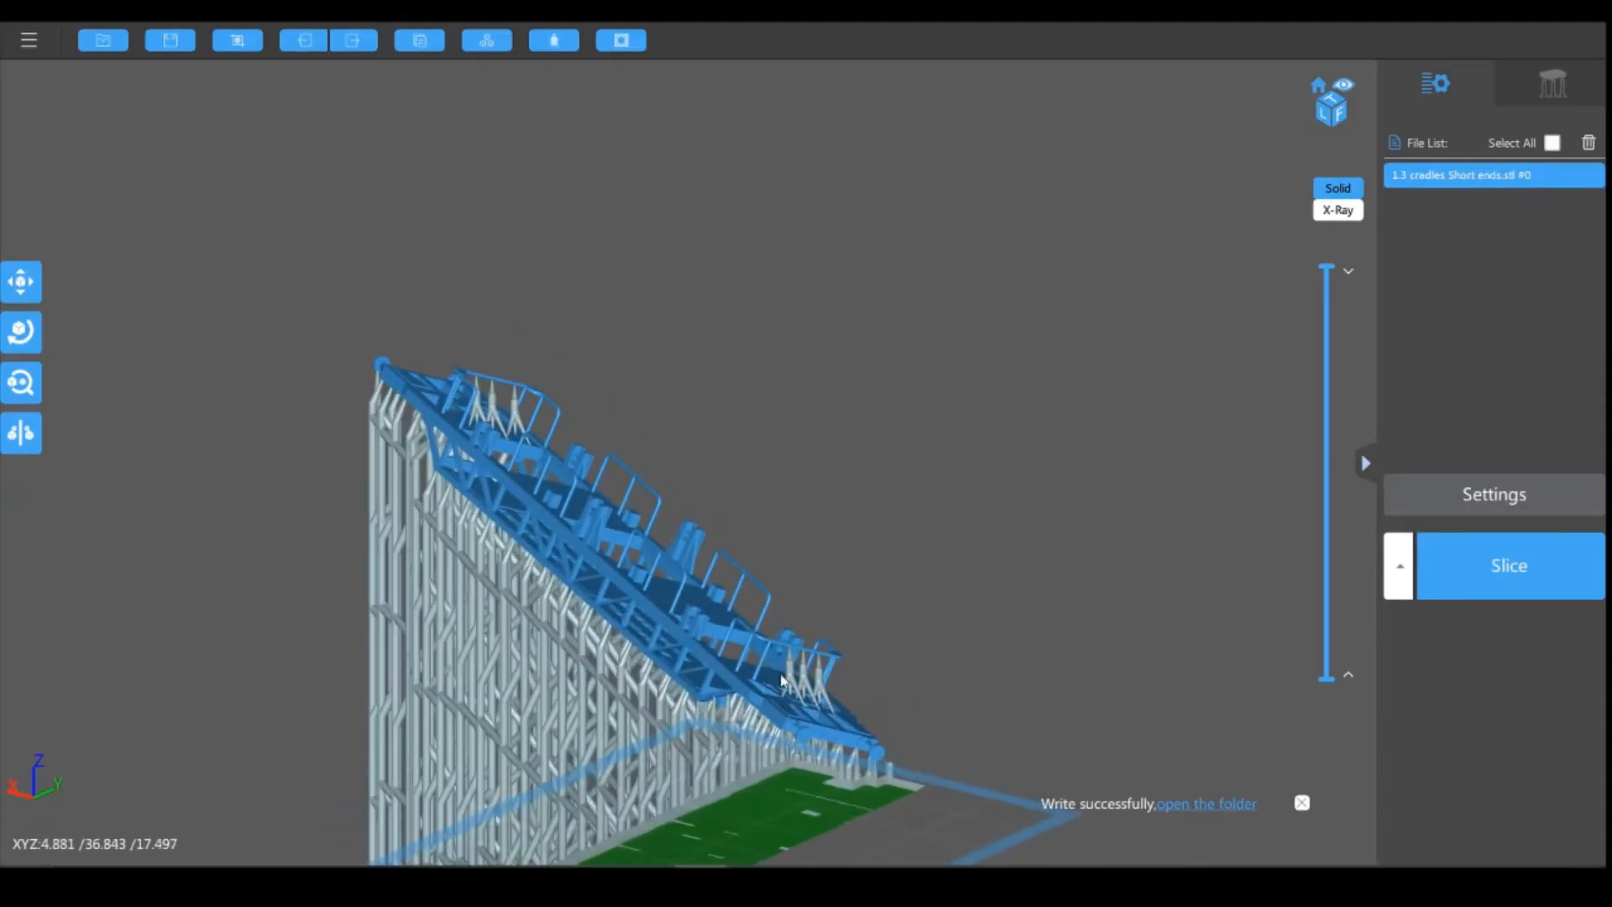
pyautogui.moveTo(1062, 459); pyautogui.dragTo(1170, 316)
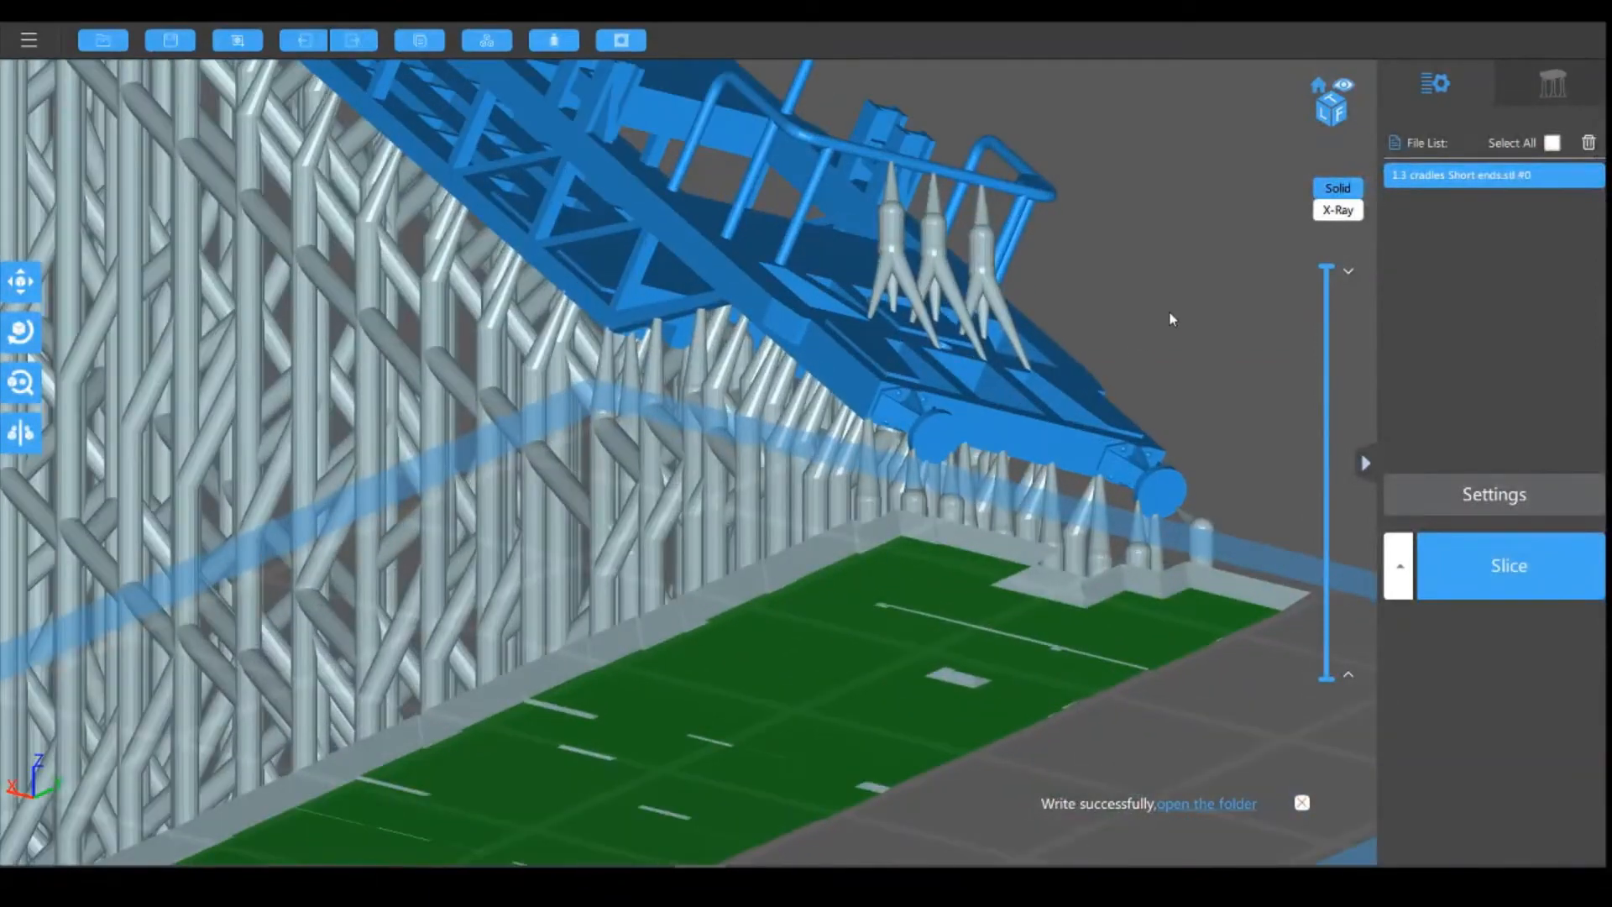
pyautogui.moveTo(1201, 256); pyautogui.dragTo(1203, 230)
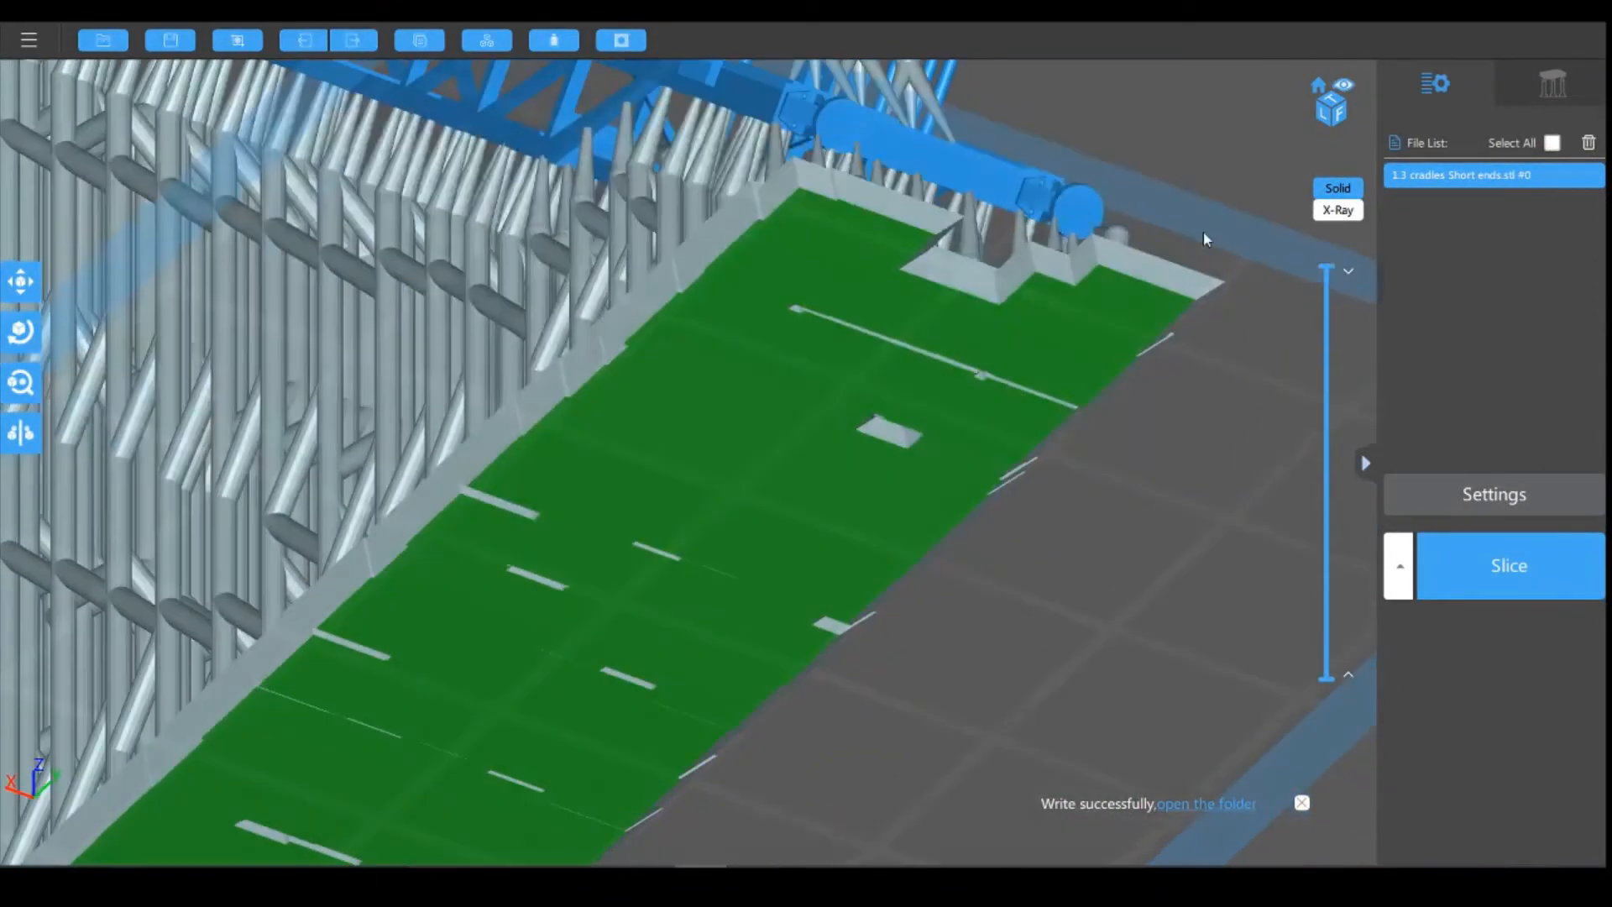
pyautogui.moveTo(1191, 506); pyautogui.dragTo(1120, 714)
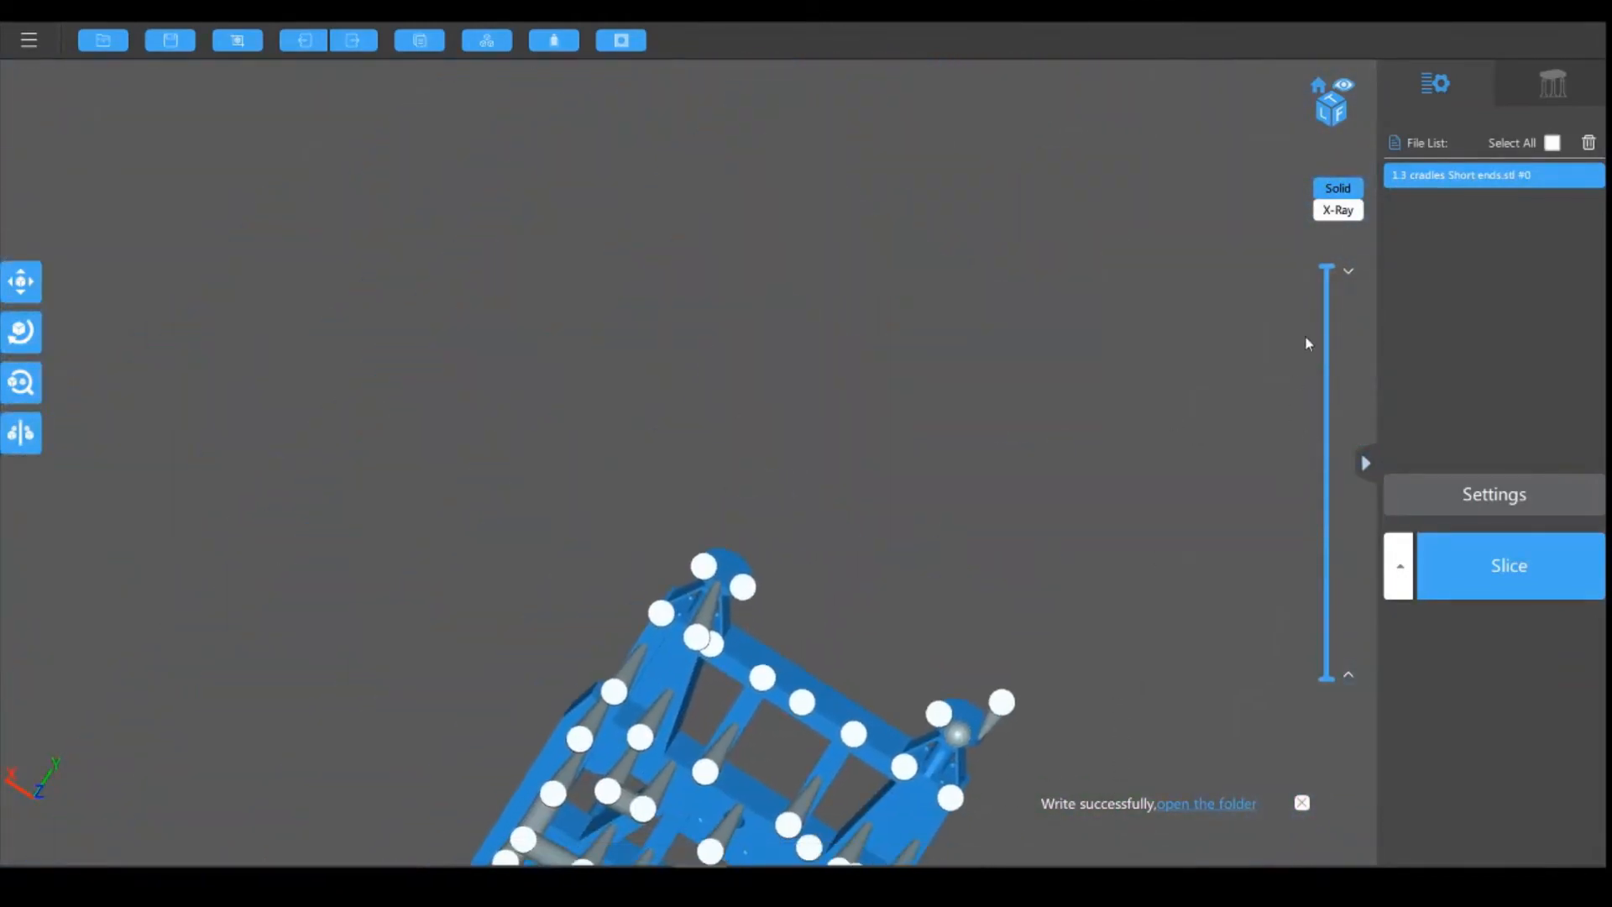
# Step: Limit the visible layers to 213 and to 244, examining the lowest buffers and their supports from beneath
pyautogui.moveTo(1335, 275)
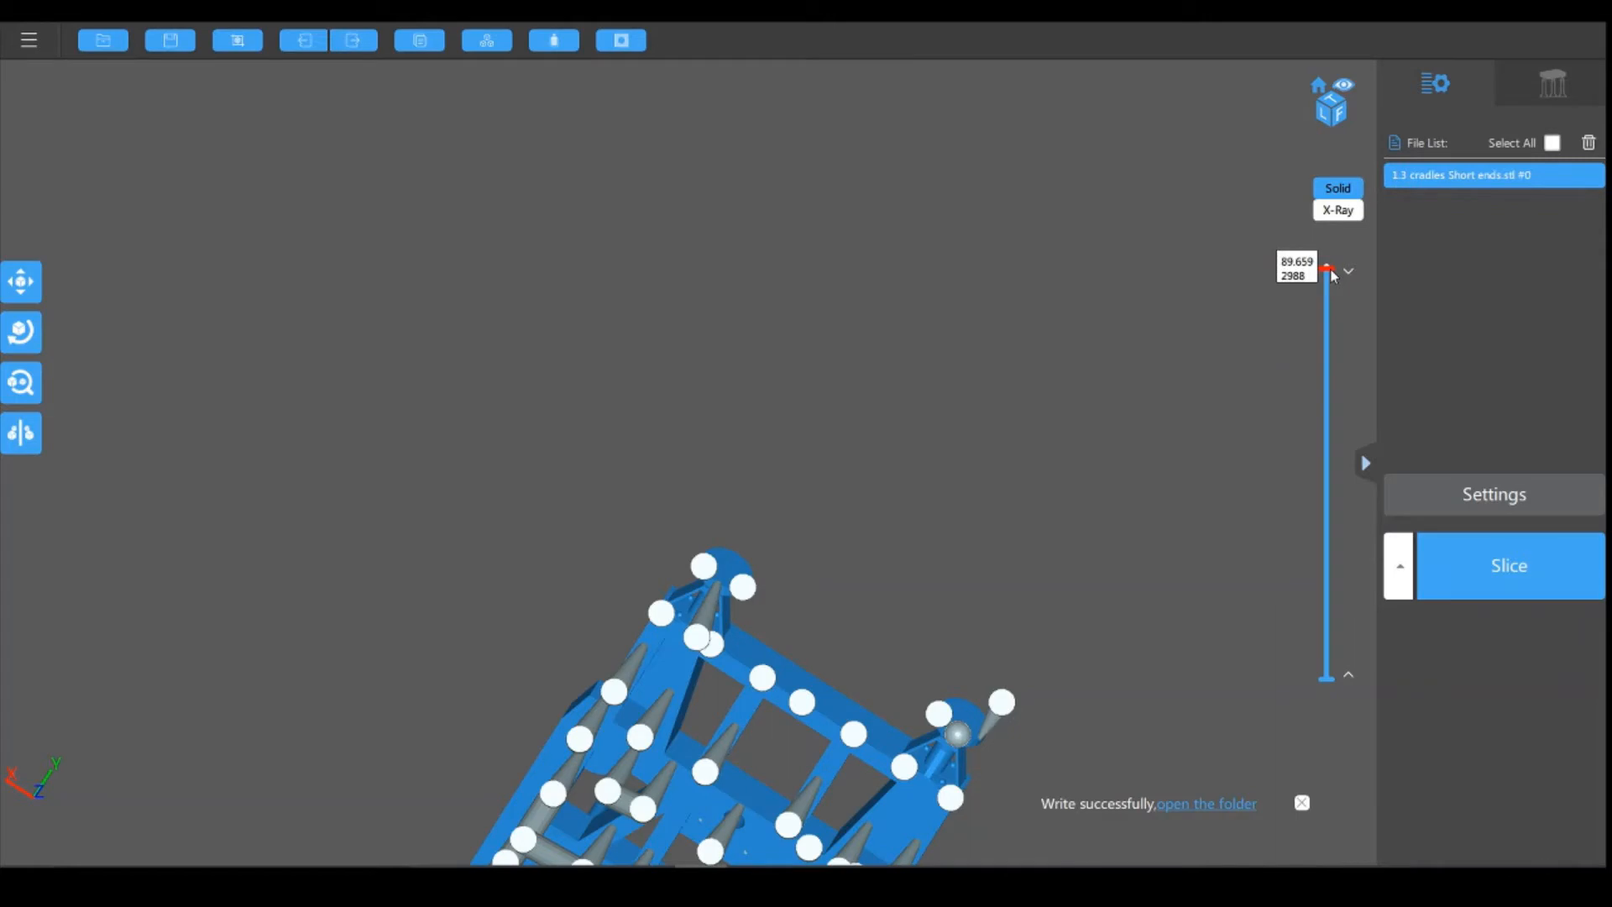
pyautogui.moveTo(1334, 276); pyautogui.dragTo(1332, 653)
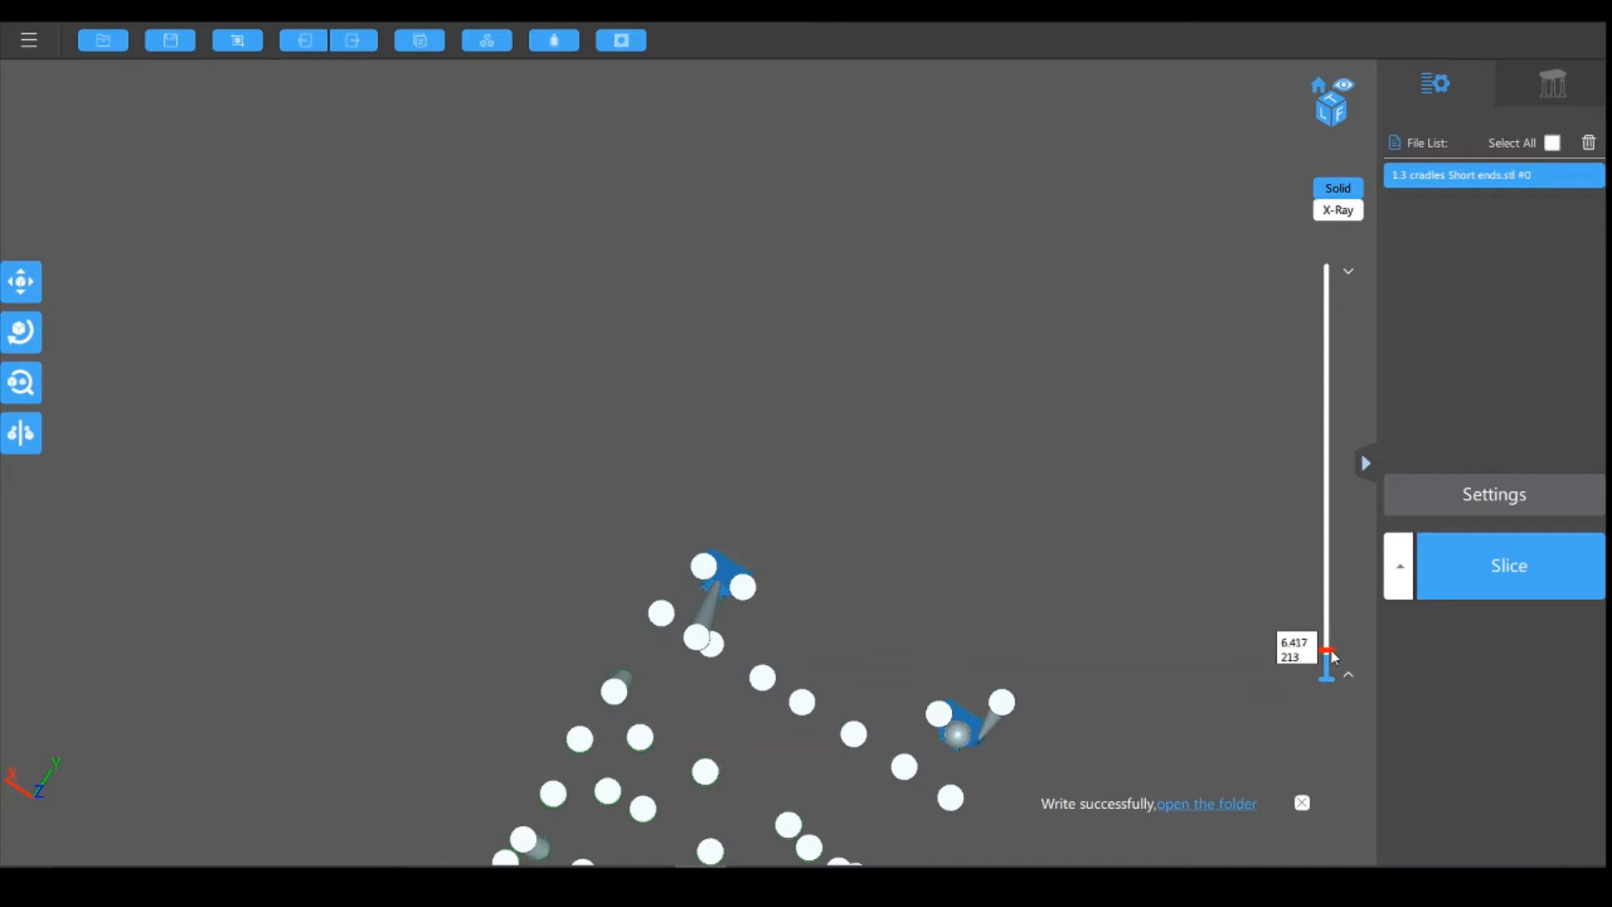
pyautogui.moveTo(905, 550); pyautogui.dragTo(914, 541, button='right')
pyautogui.moveTo(1063, 791); pyautogui.dragTo(1040, 551)
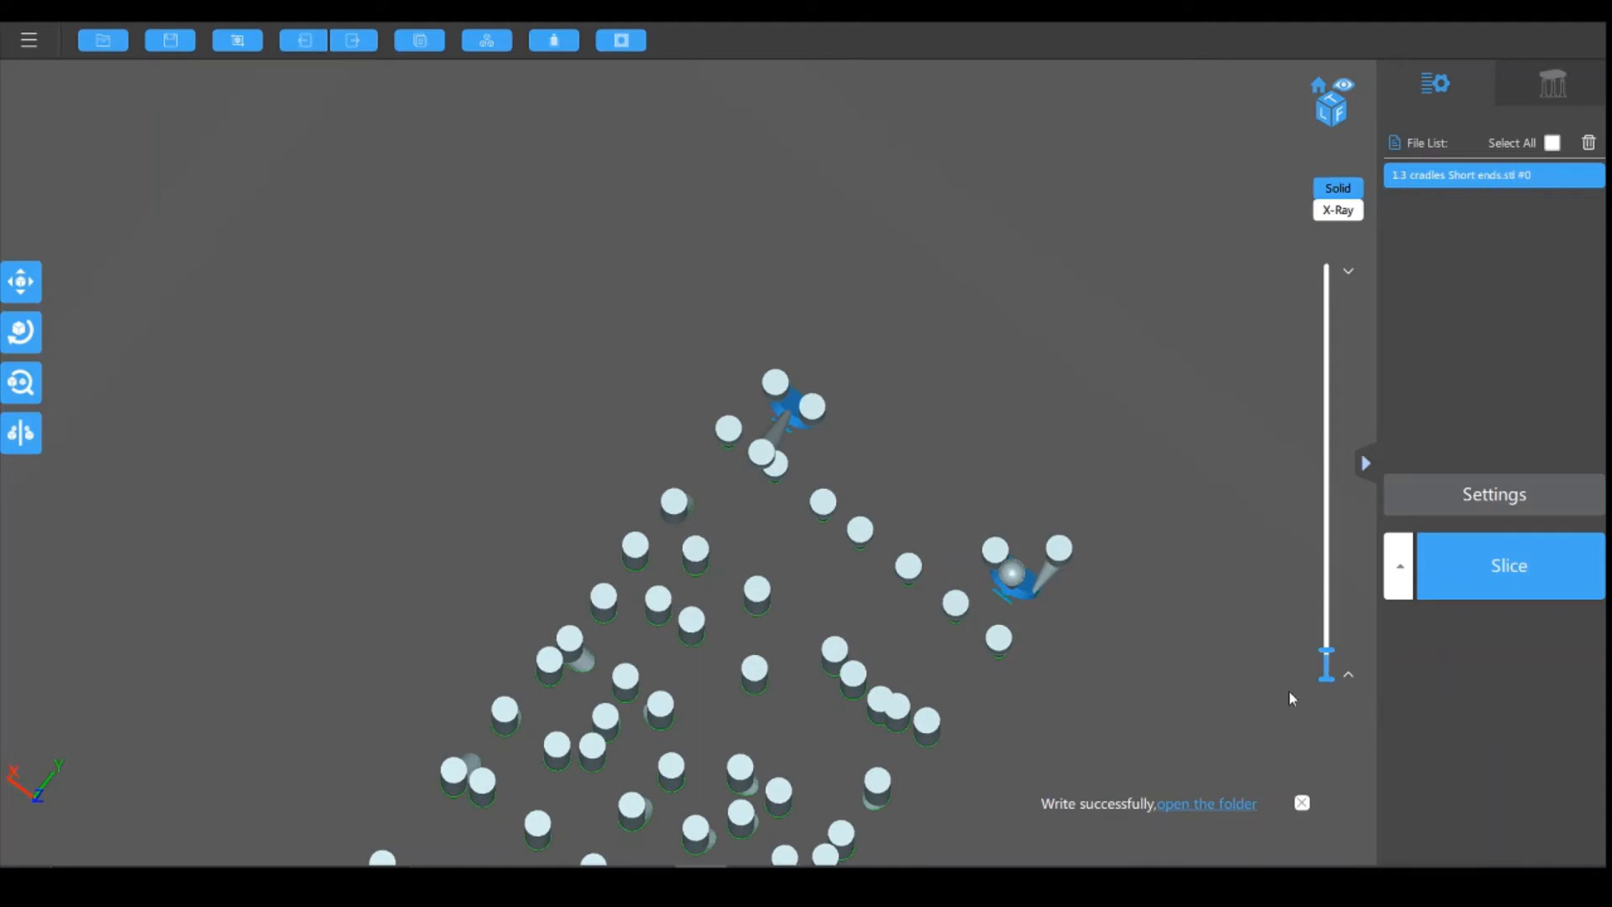
pyautogui.moveTo(1329, 653)
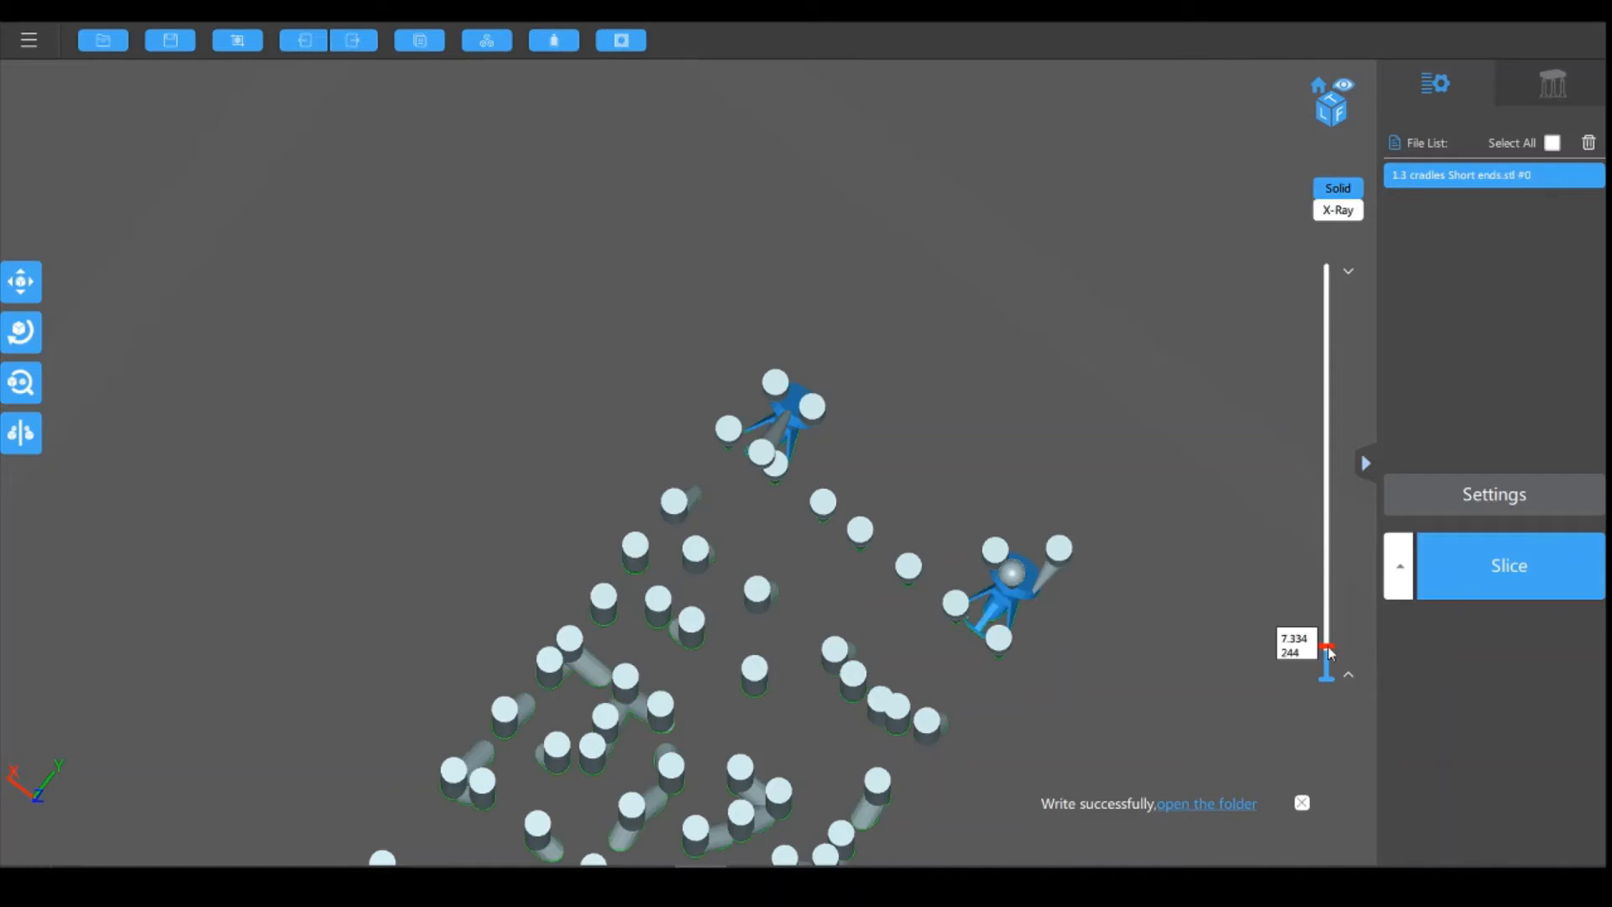
pyautogui.moveTo(1329, 654); pyautogui.dragTo(1330, 655)
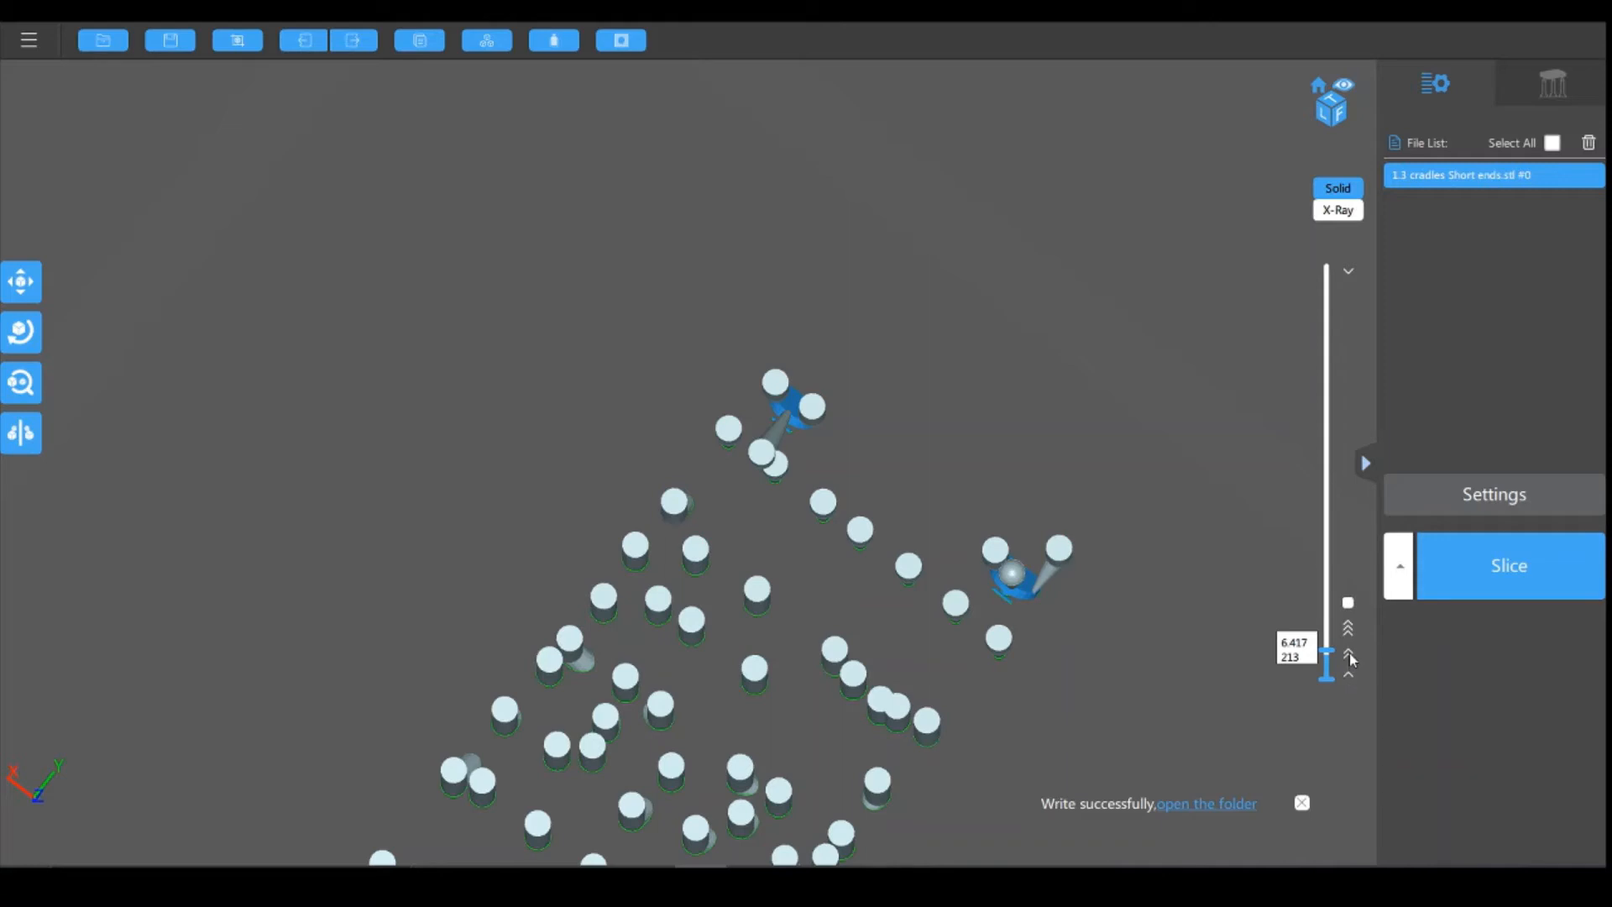
# Step: Lower the visible layer limit to 191 and raise it to 220 to examine where the buffer geometry starts
pyautogui.click(1350, 275)
pyautogui.click(1349, 274)
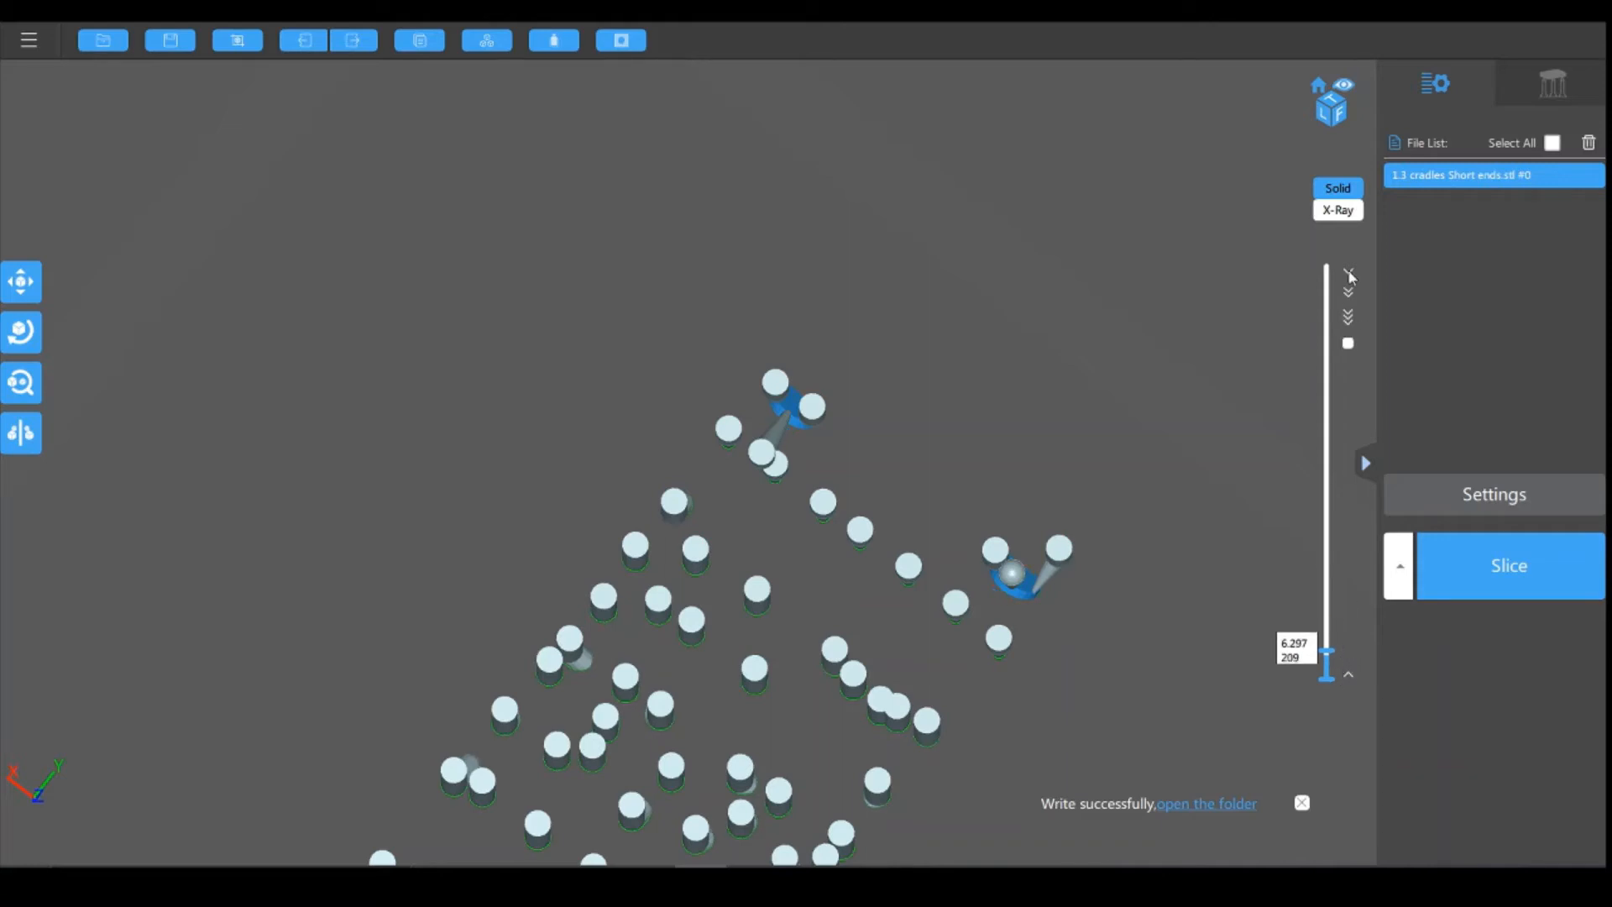
pyautogui.click(1349, 274)
pyautogui.click(1349, 274)
pyautogui.click(1350, 274)
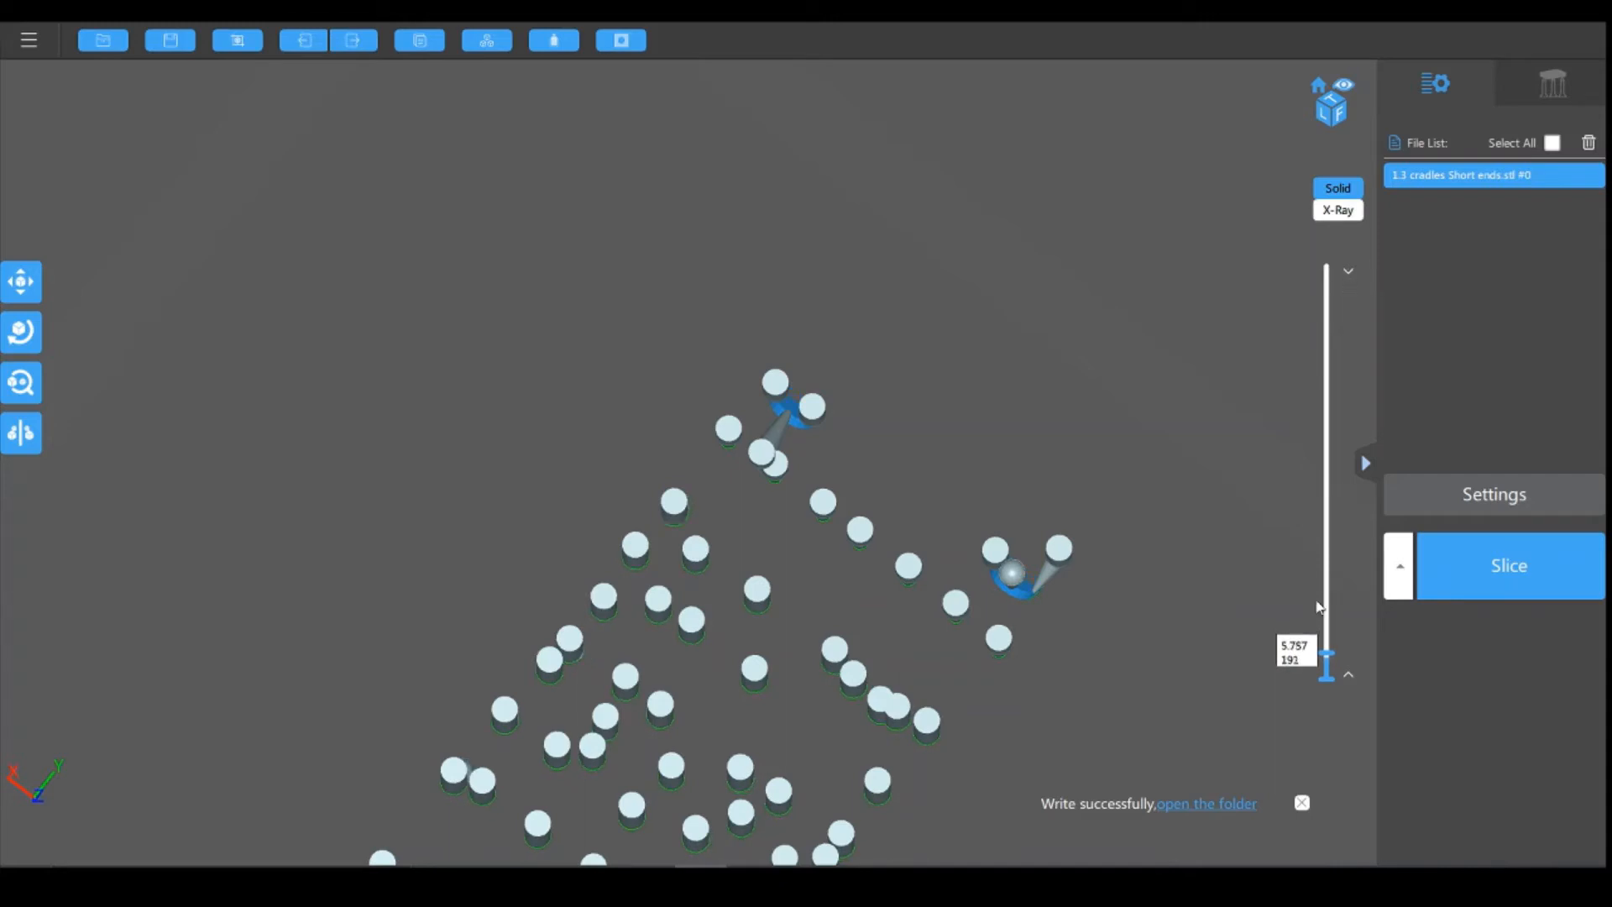
pyautogui.moveTo(1329, 661); pyautogui.dragTo(1330, 657)
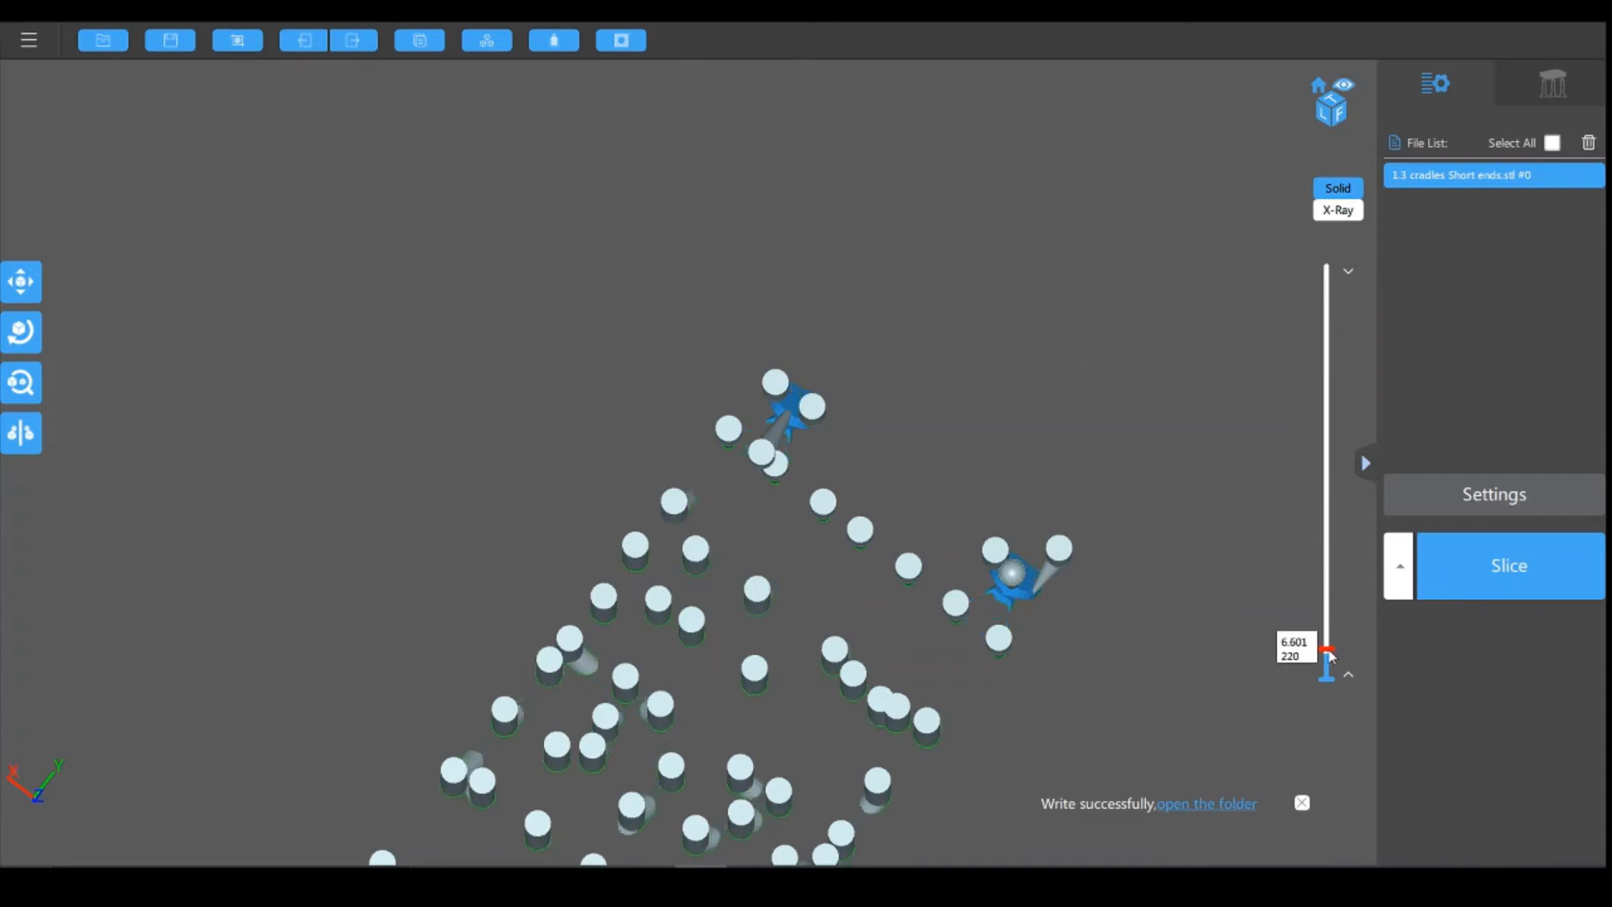
# Step: Lower the visible layer limit to 189 and return it to 213, inspecting the lowest buffers for unsupported spots
pyautogui.click(1349, 274)
pyautogui.click(1349, 275)
pyautogui.click(1349, 274)
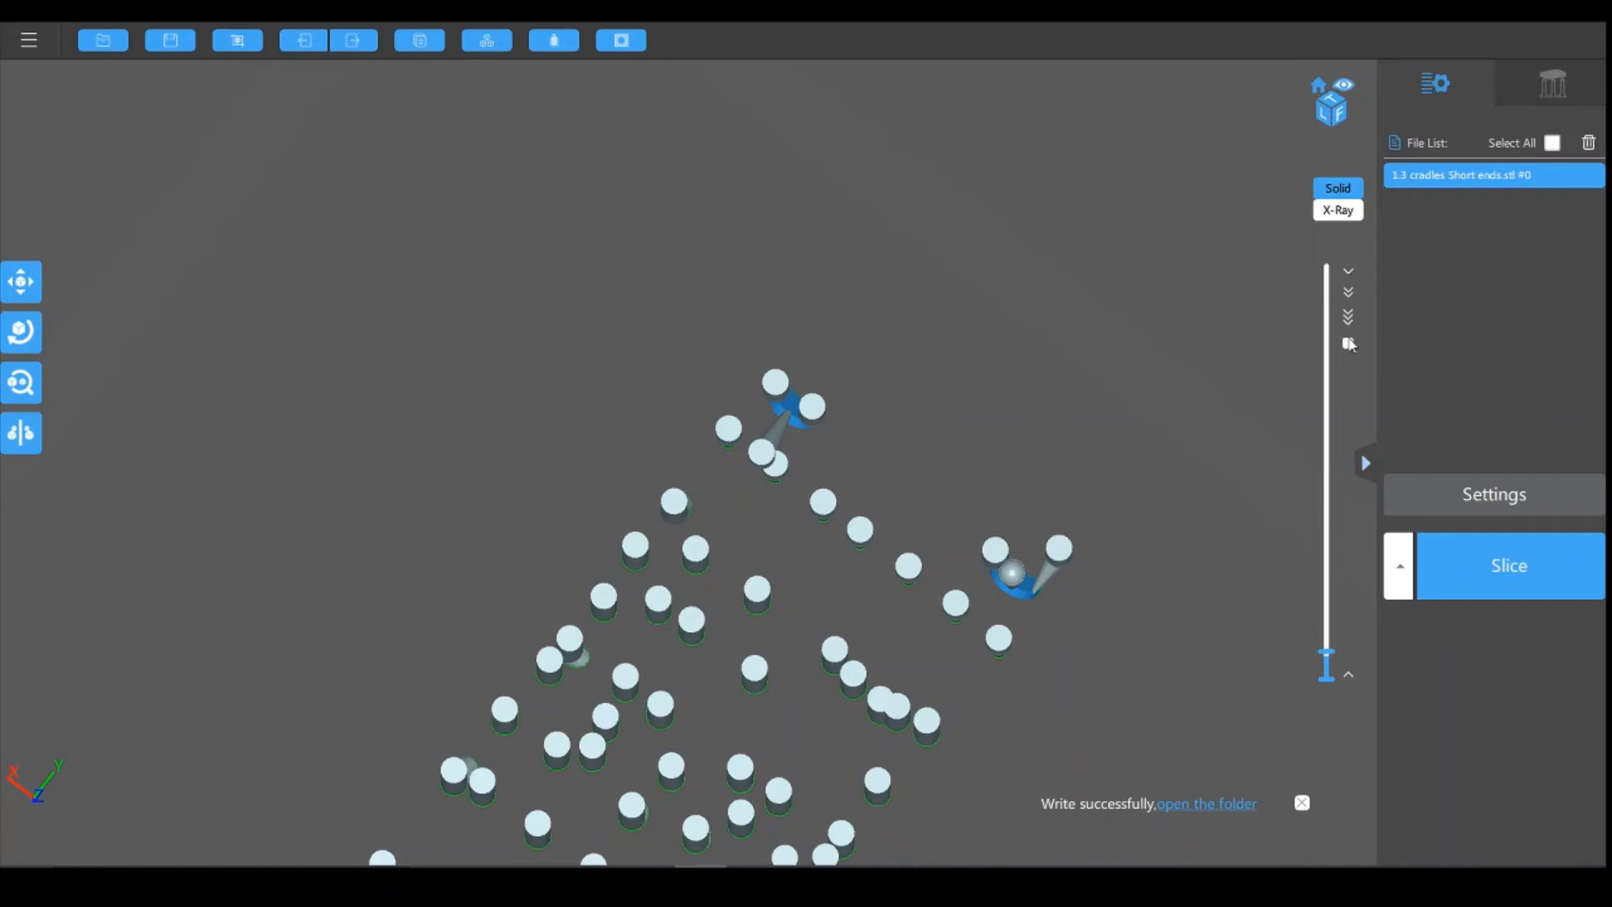
pyautogui.moveTo(1356, 508); pyautogui.dragTo(1335, 649)
pyautogui.moveTo(1336, 268)
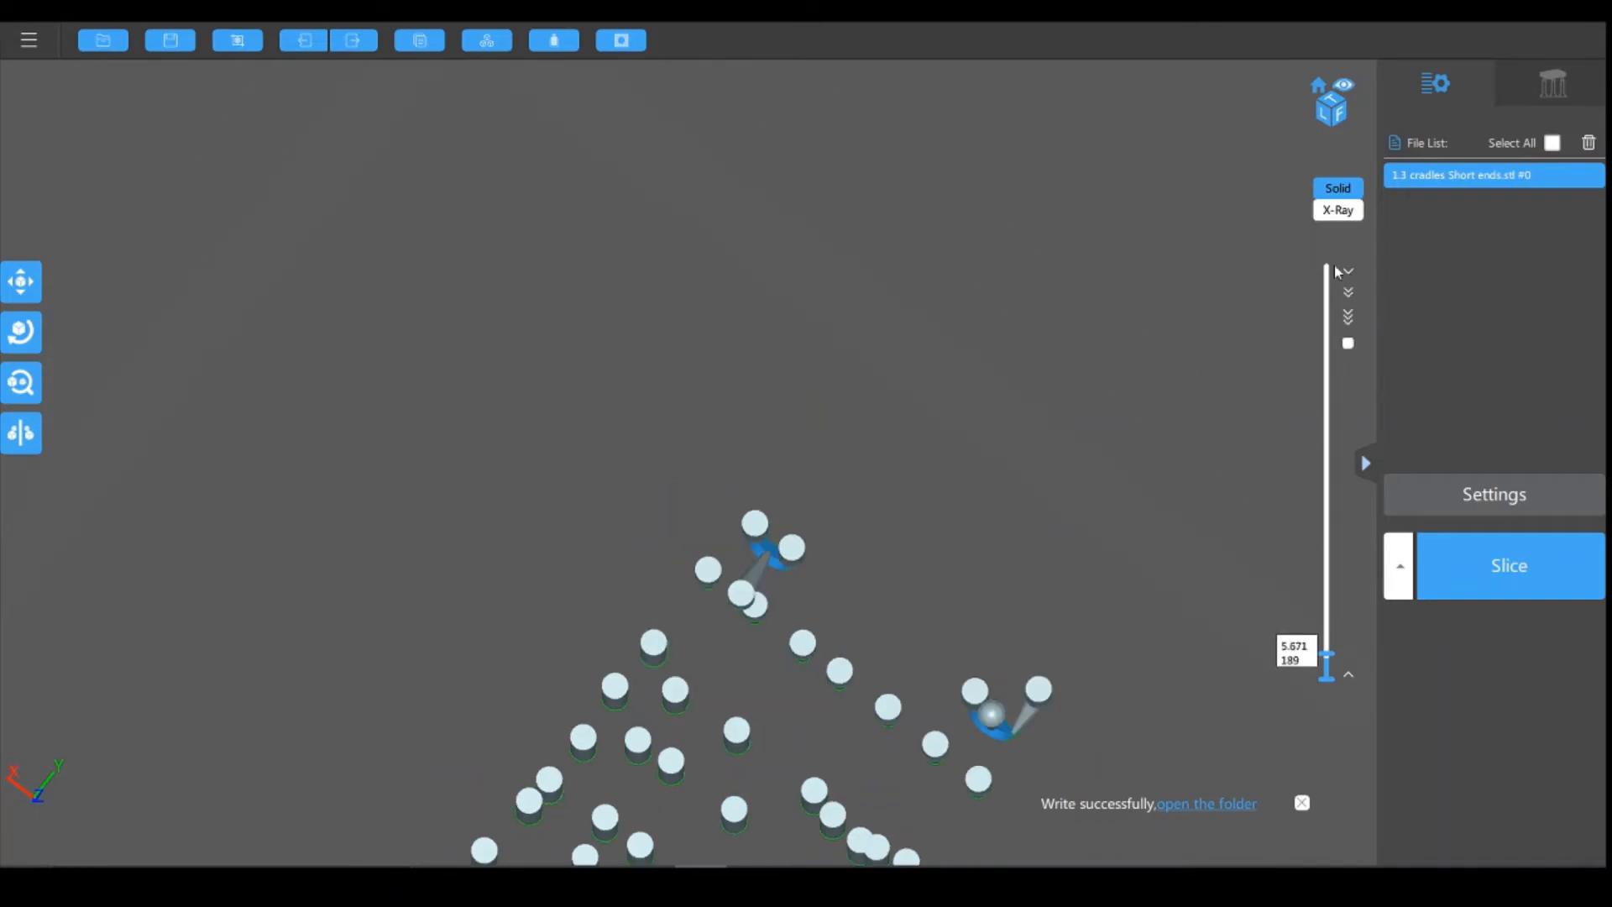
pyautogui.click(1348, 345)
pyautogui.moveTo(1325, 660); pyautogui.dragTo(1330, 656)
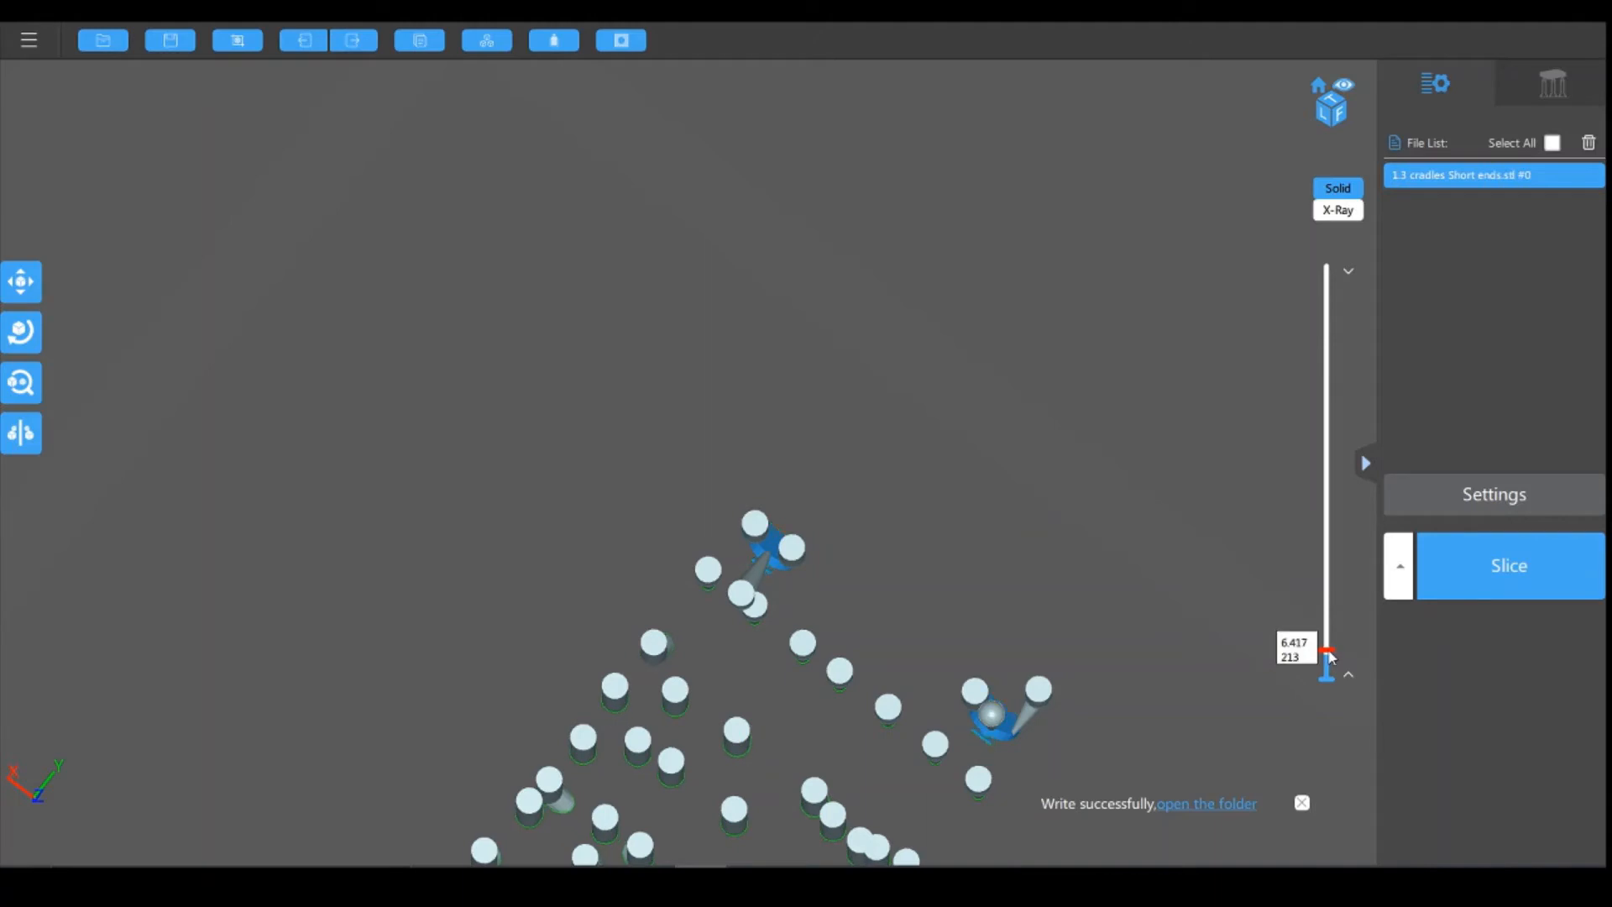
pyautogui.moveTo(1118, 580)
pyautogui.mouseDown()
pyautogui.moveTo(1043, 417)
pyautogui.moveTo(1099, 594)
pyautogui.mouseUp()
pyautogui.scroll(5, 1096, 600)
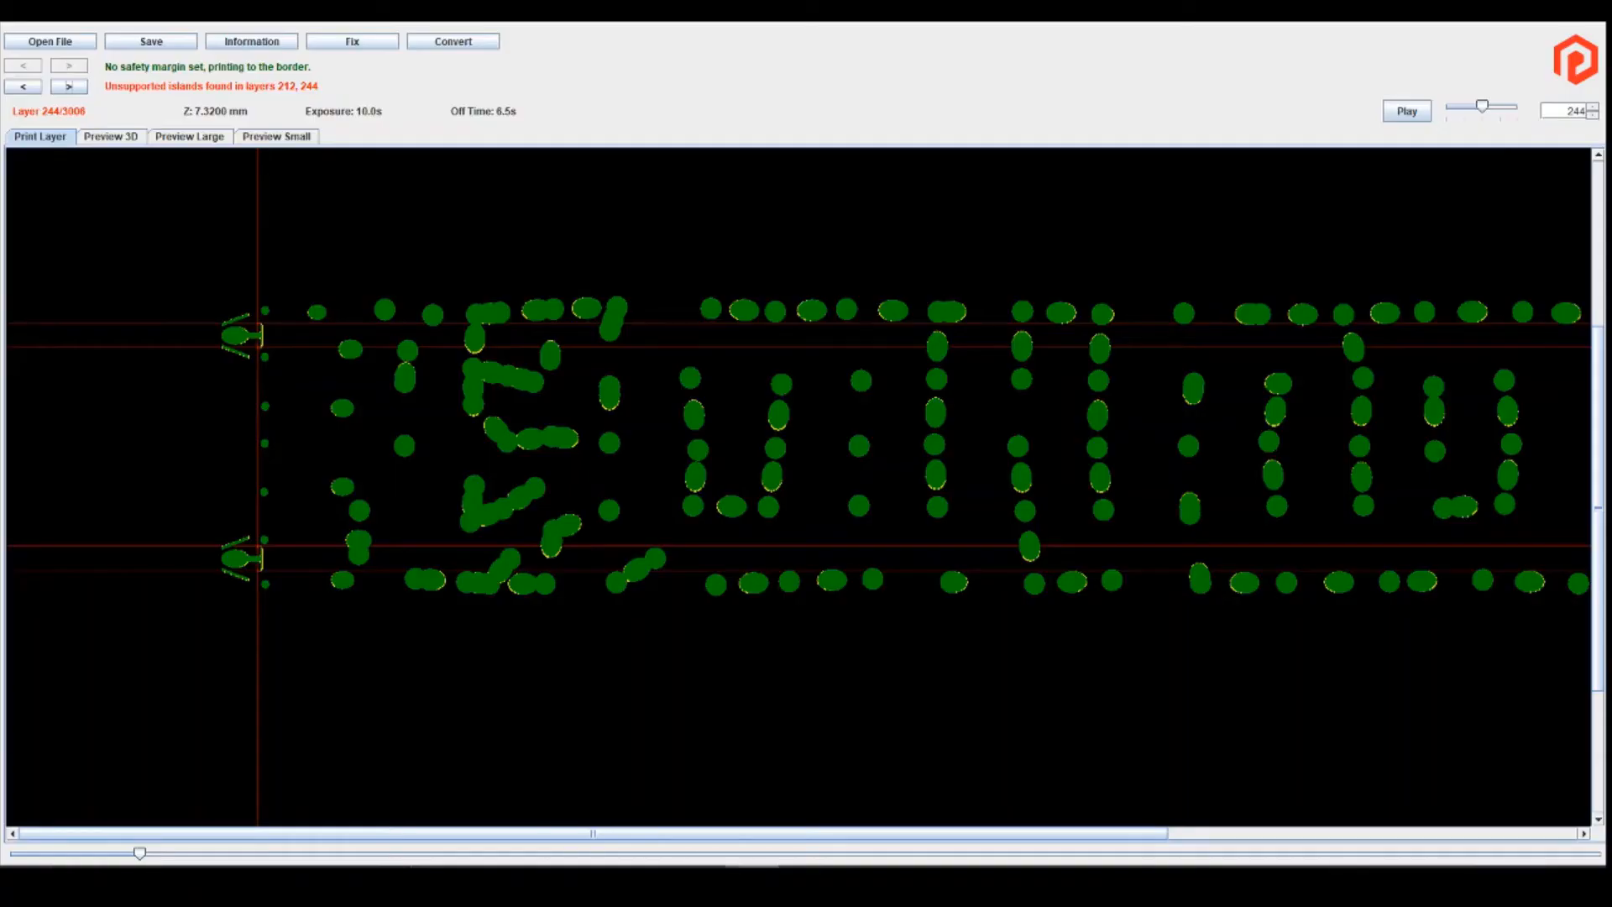
# Step: Switch to CHITUBOX, enter support editing and add a light support under the thin protruding strip of the nearer lowest buffer
pyautogui.click(21, 87)
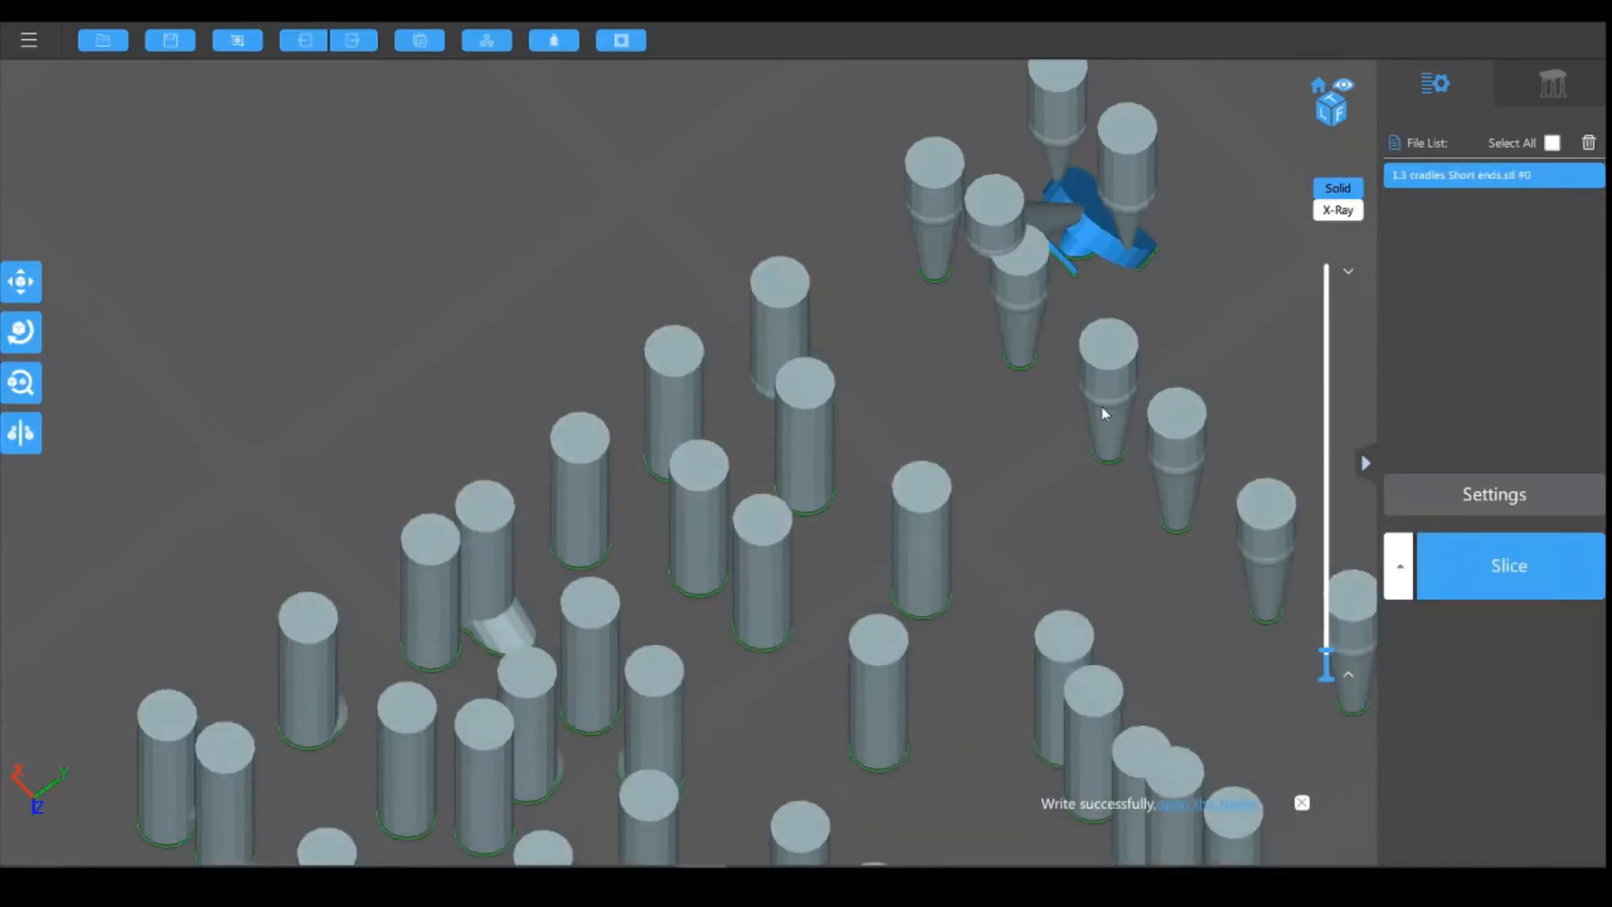
pyautogui.scroll(5, 1205, 296)
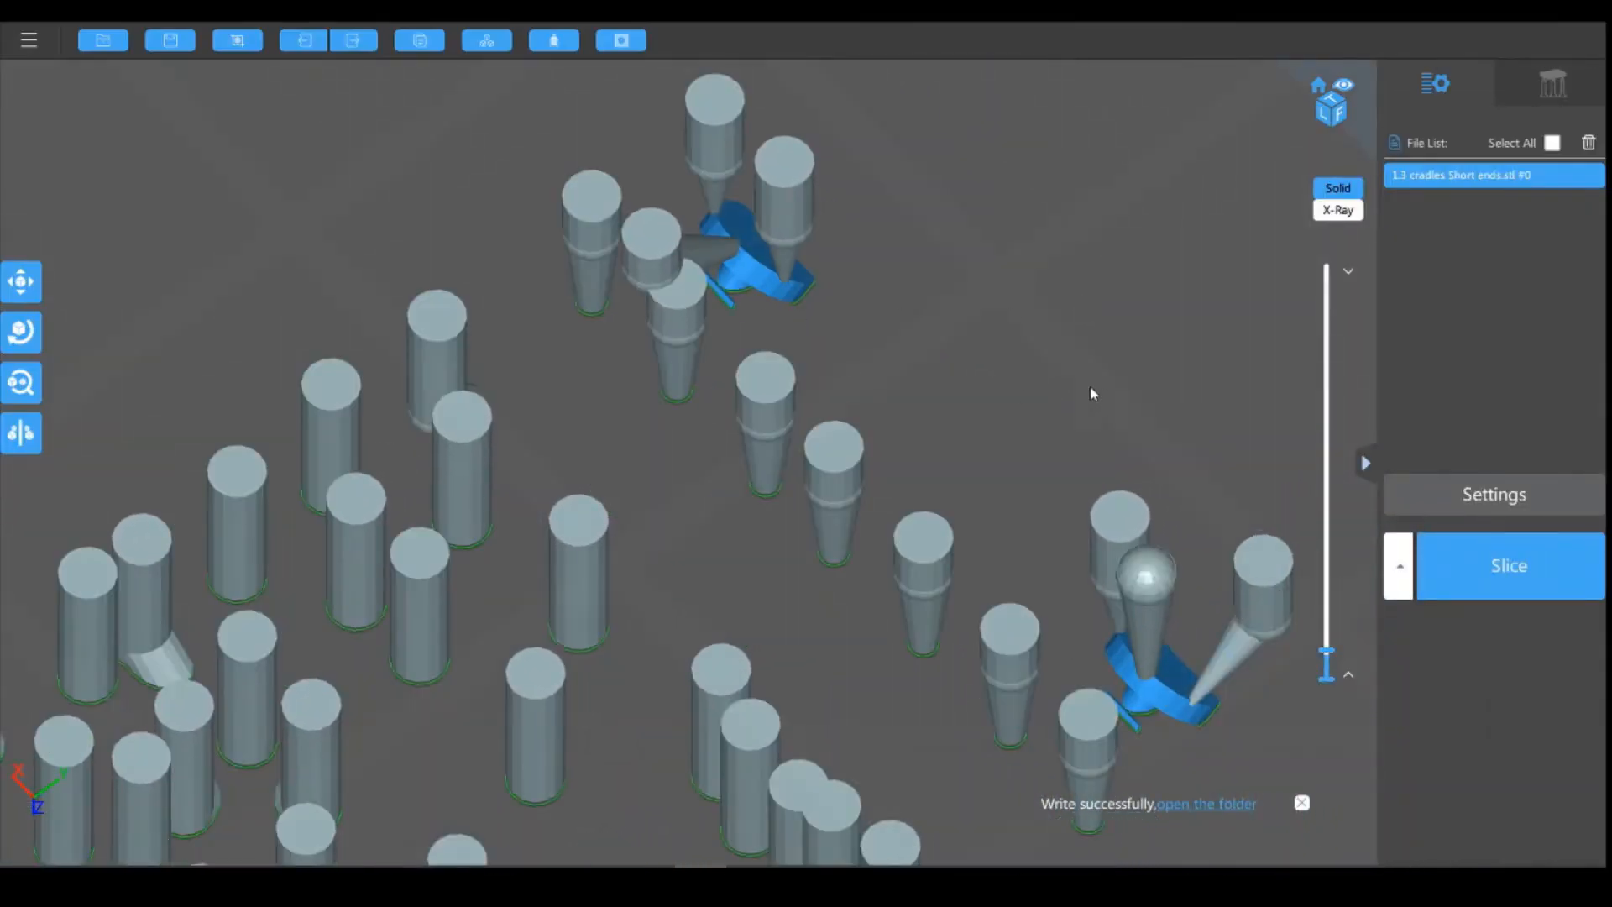
pyautogui.moveTo(1090, 387); pyautogui.dragTo(890, 431, button='right')
pyautogui.click(1553, 86)
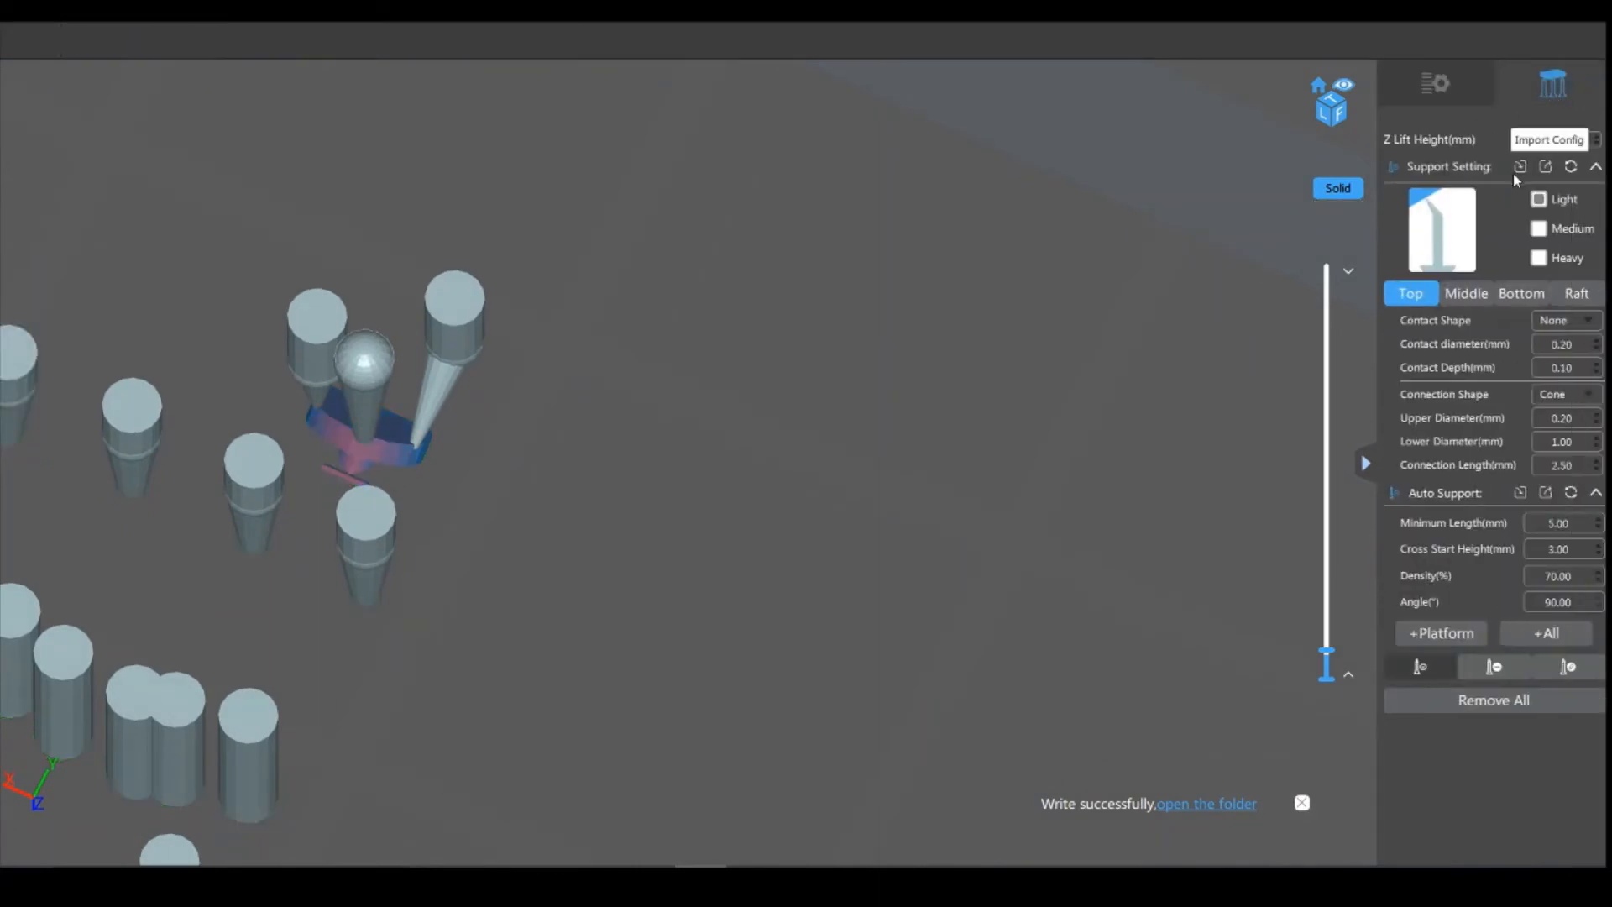
pyautogui.moveTo(727, 461); pyautogui.dragTo(721, 495, button='right')
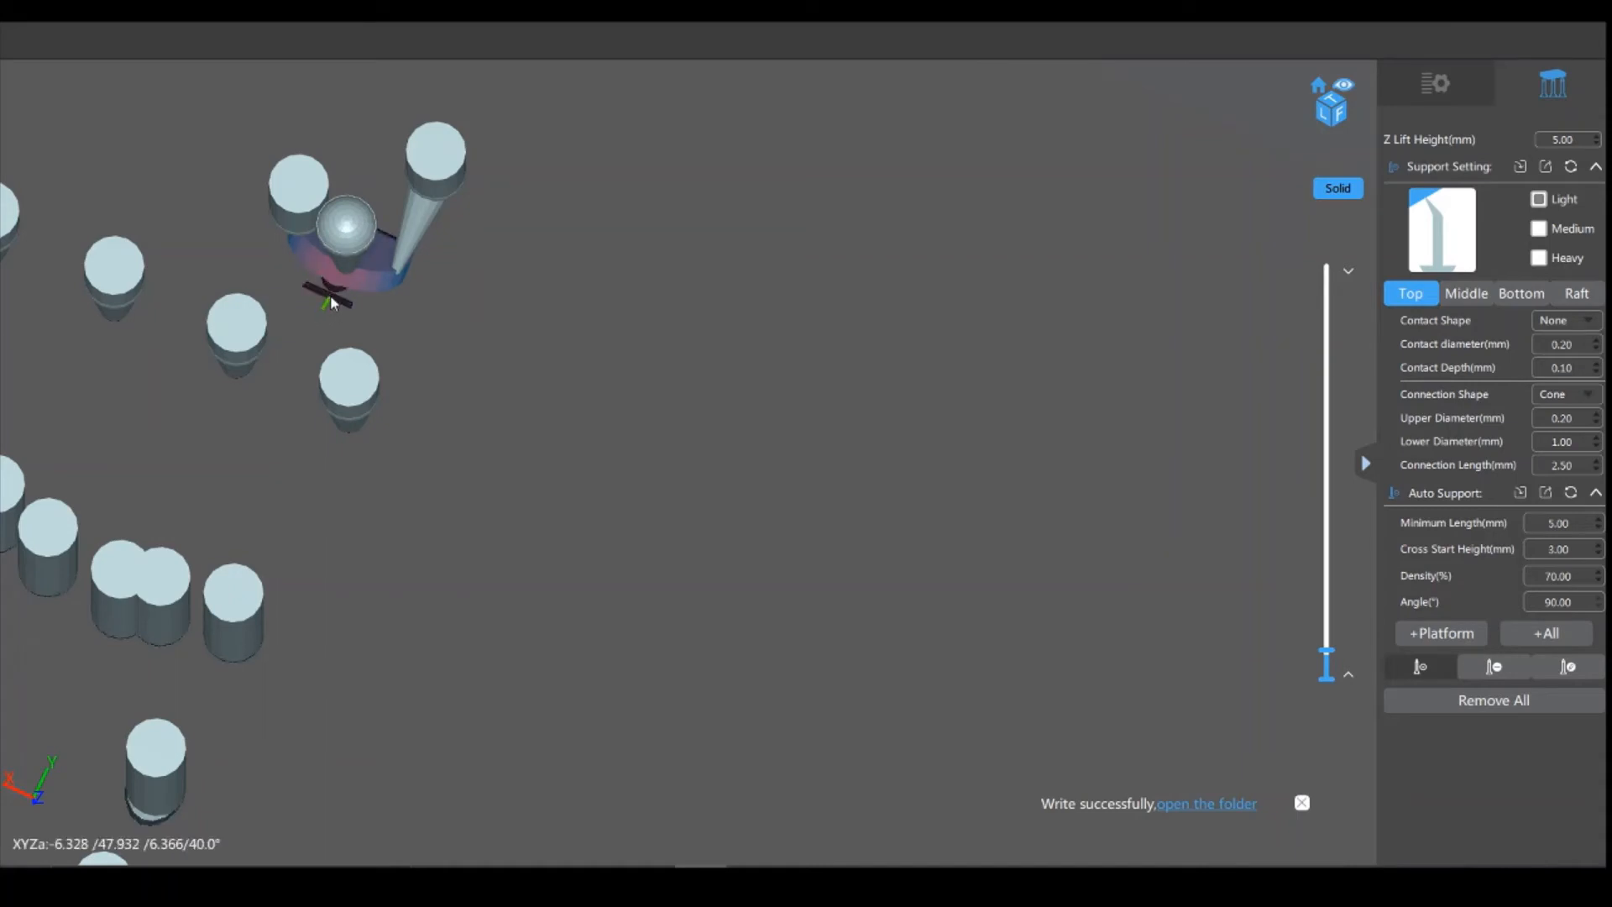
pyautogui.click(330, 298)
# Step: Delete the thick angled support that reaches up to the other lowest buffer
pyautogui.moveTo(594, 441); pyautogui.dragTo(575, 460, button='right')
pyautogui.moveTo(336, 230); pyautogui.dragTo(702, 478, button='middle')
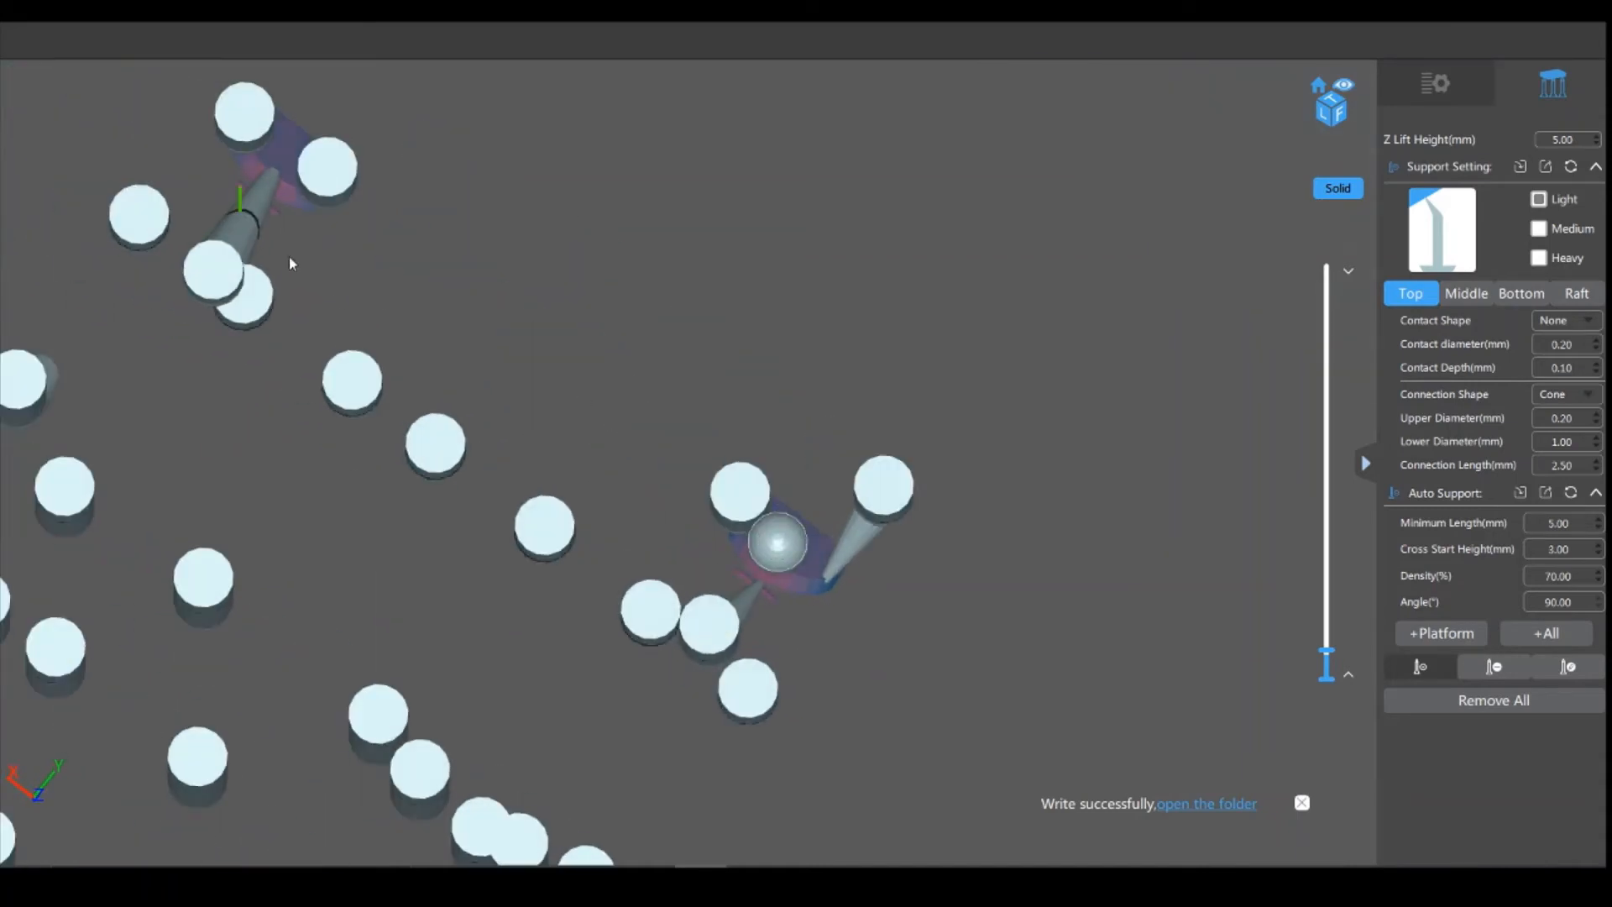
pyautogui.moveTo(403, 303); pyautogui.dragTo(718, 464, button='middle')
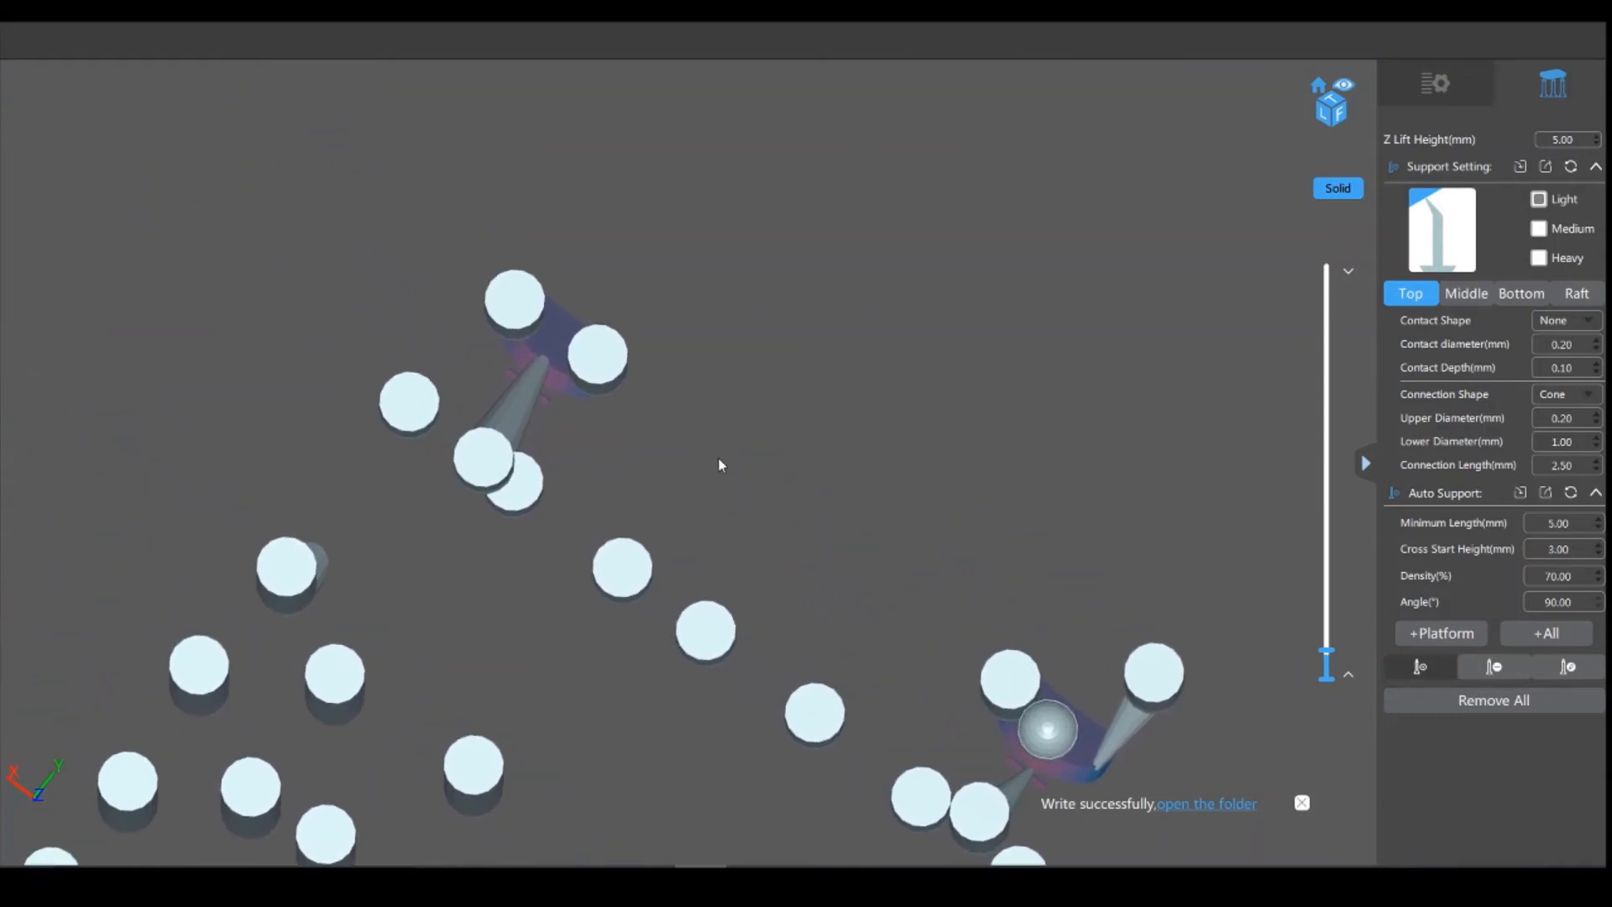
pyautogui.moveTo(718, 457); pyautogui.dragTo(1028, 415, button='right')
pyautogui.moveTo(493, 330); pyautogui.dragTo(538, 335, button='right')
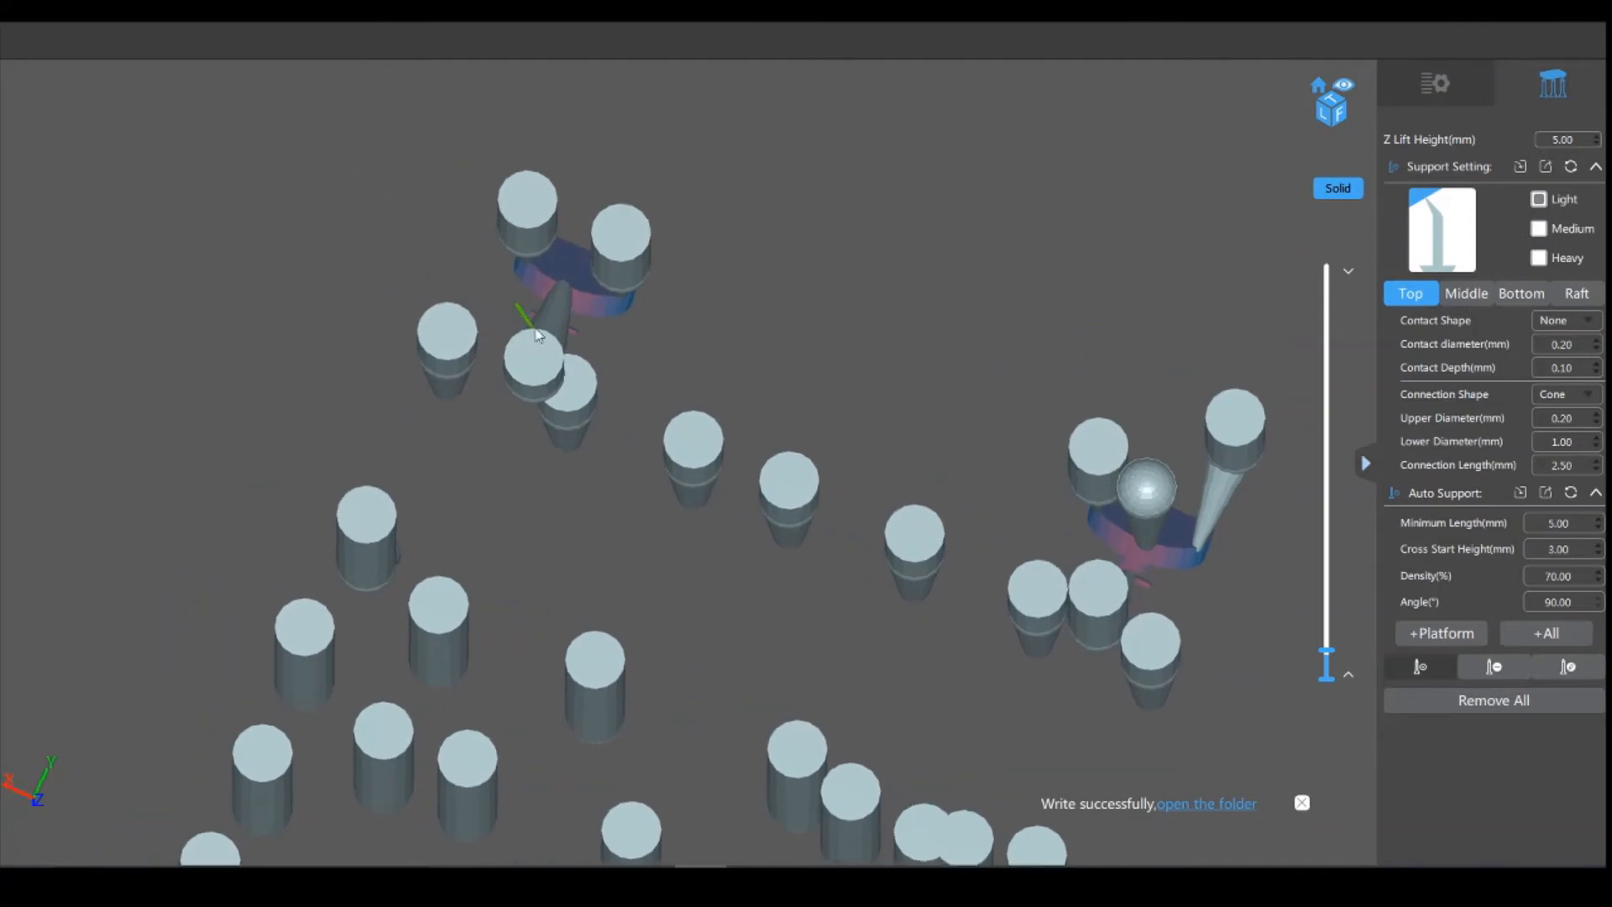
pyautogui.click(1494, 666)
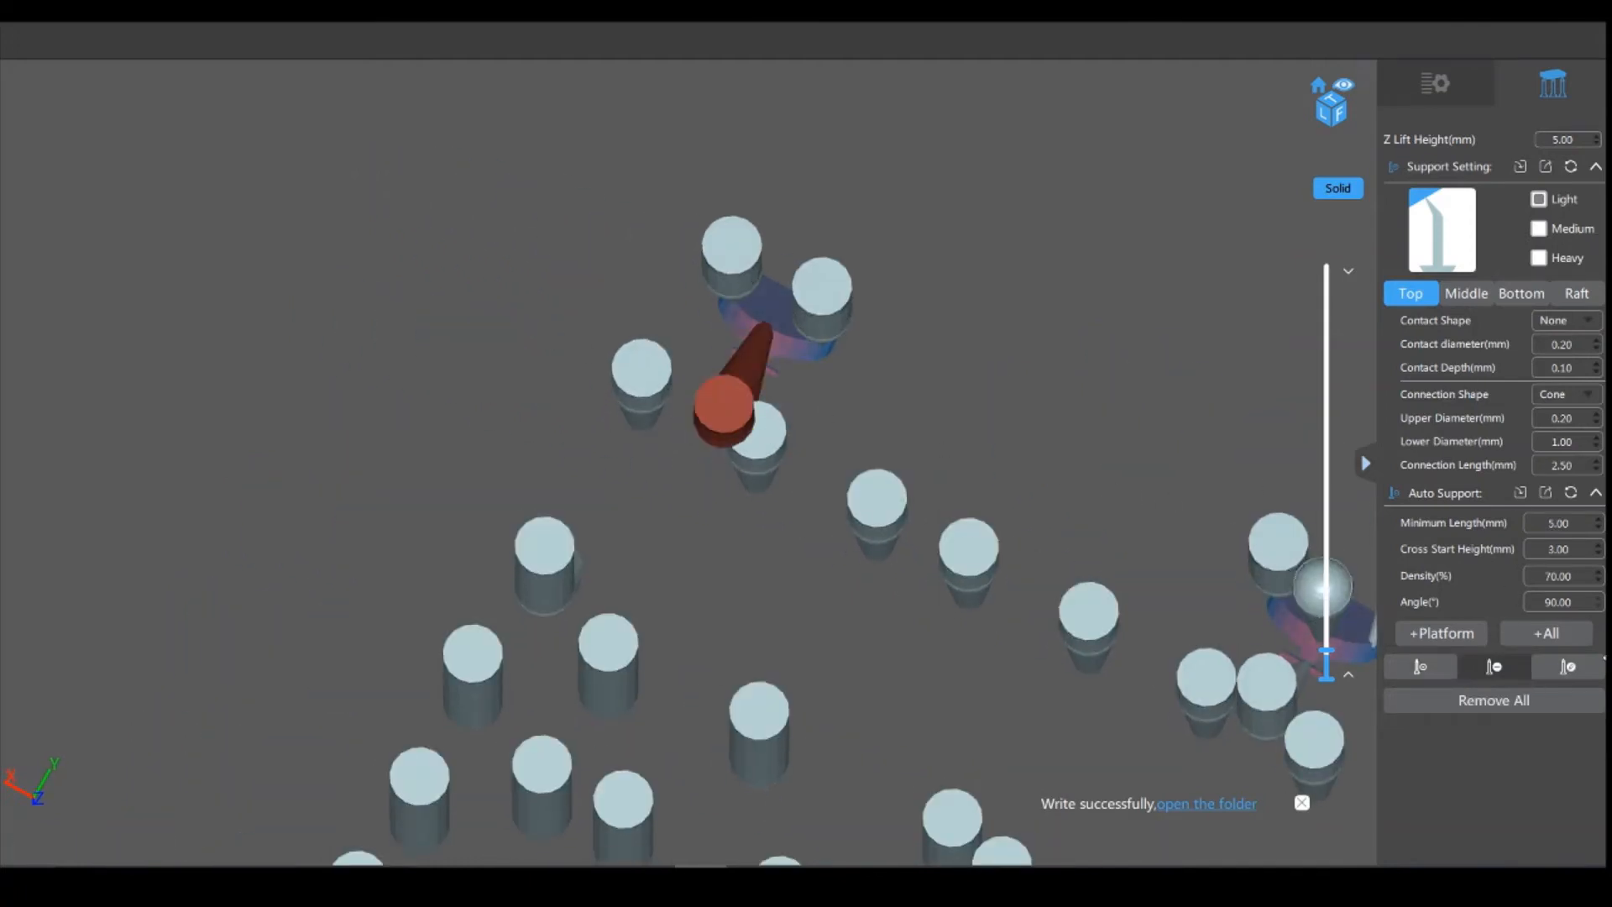
# Step: Add a light support under that buffer's thin strip and a medium support under its curved underside
pyautogui.click(1420, 666)
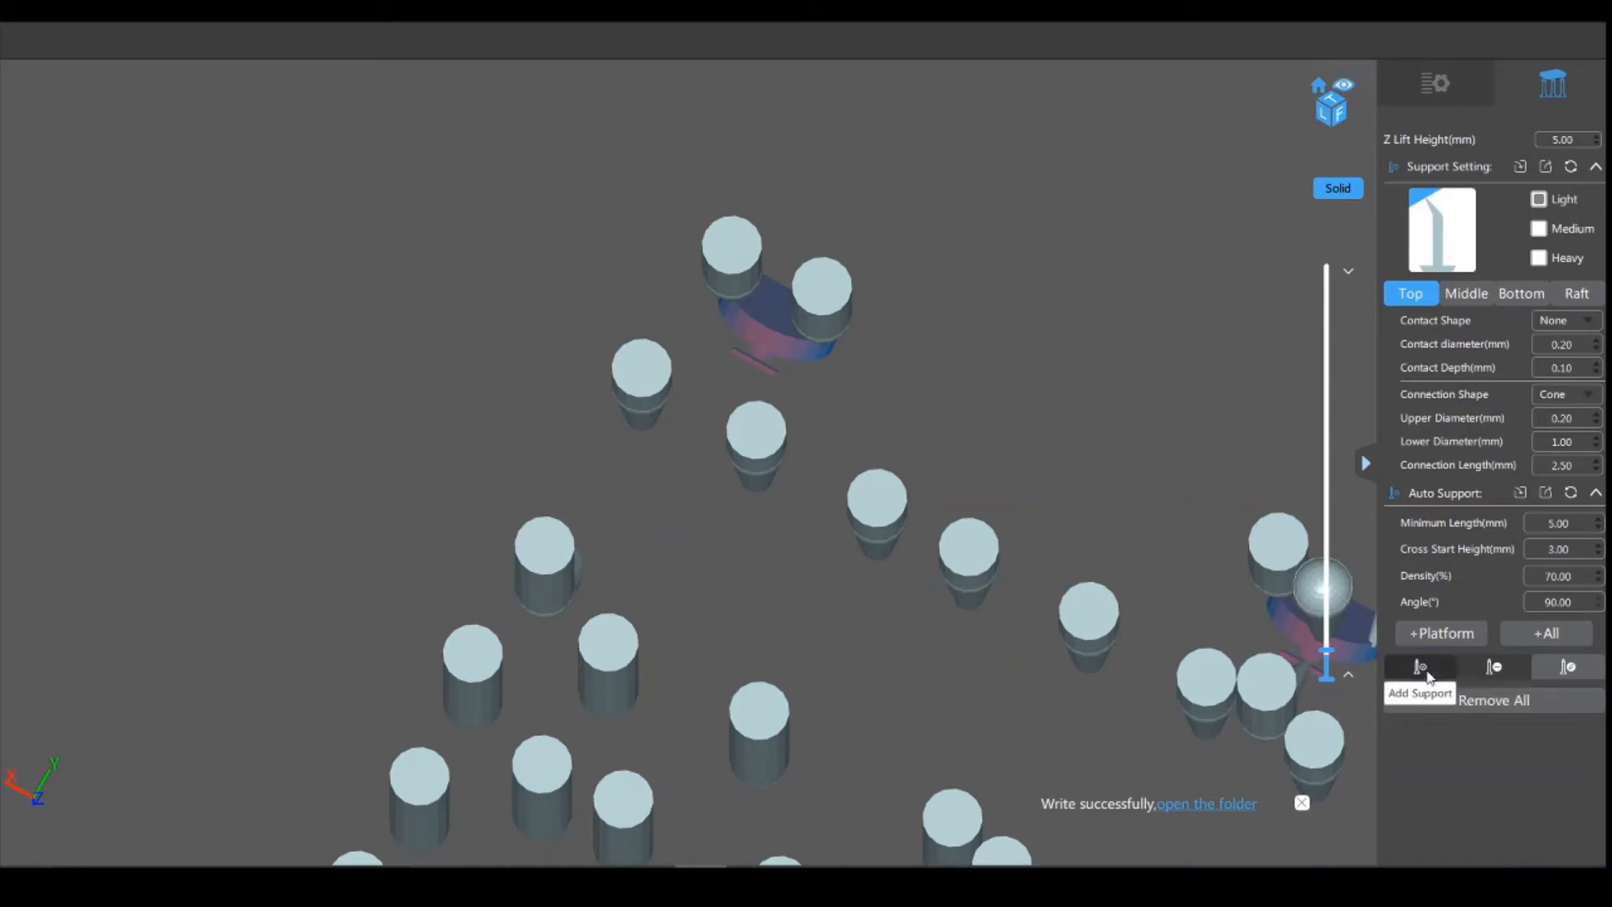
pyautogui.click(758, 367)
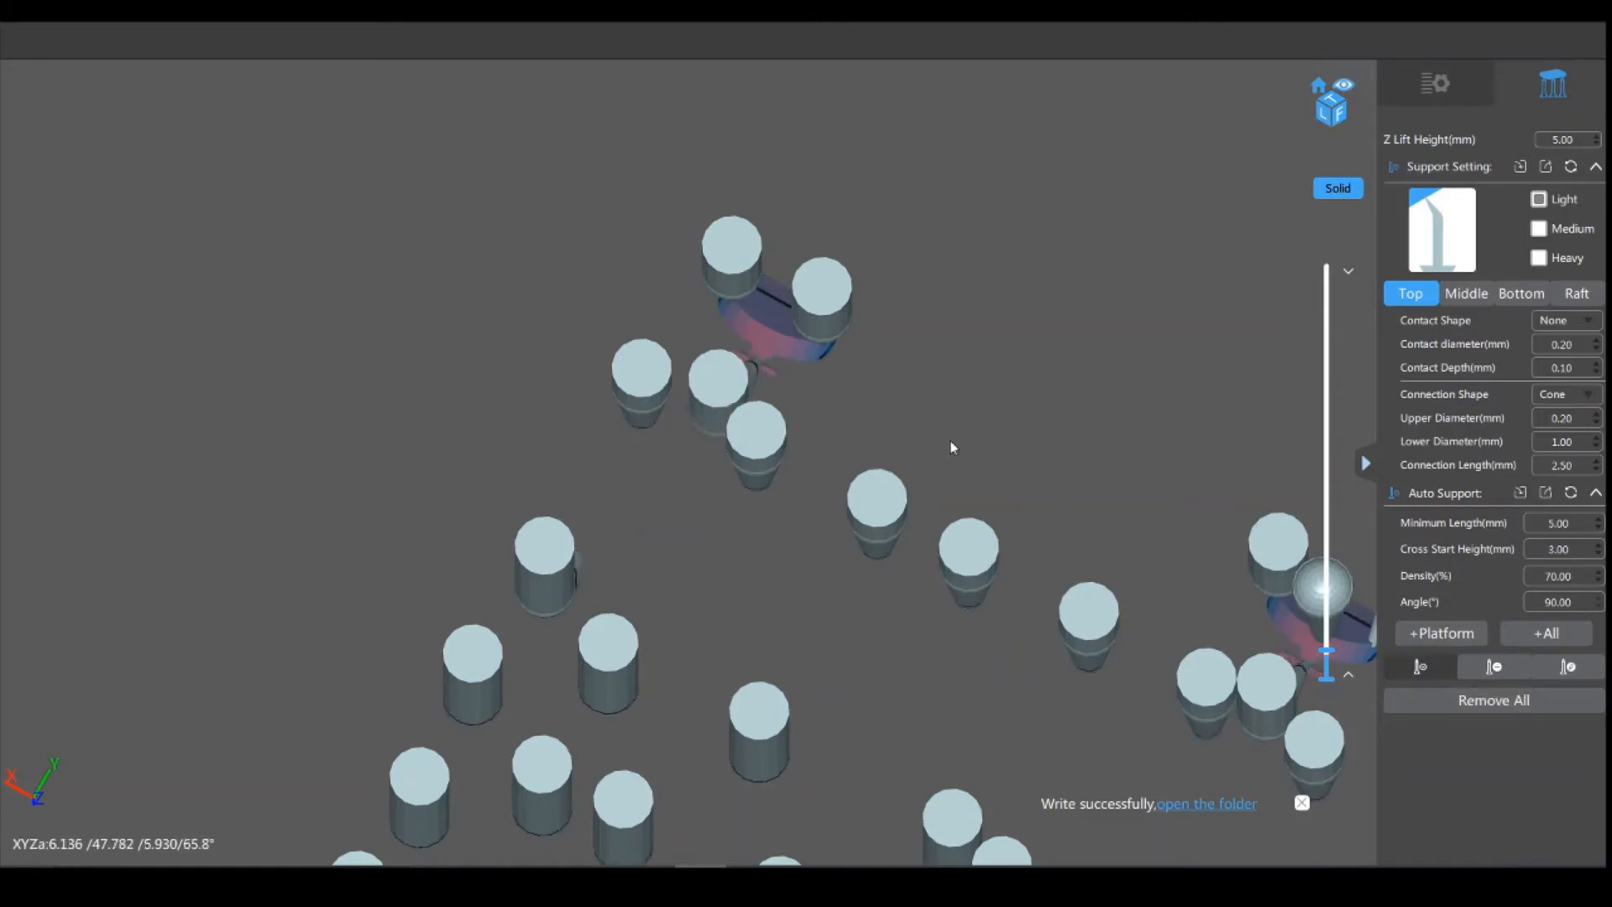
pyautogui.click(1446, 299)
pyautogui.click(1411, 293)
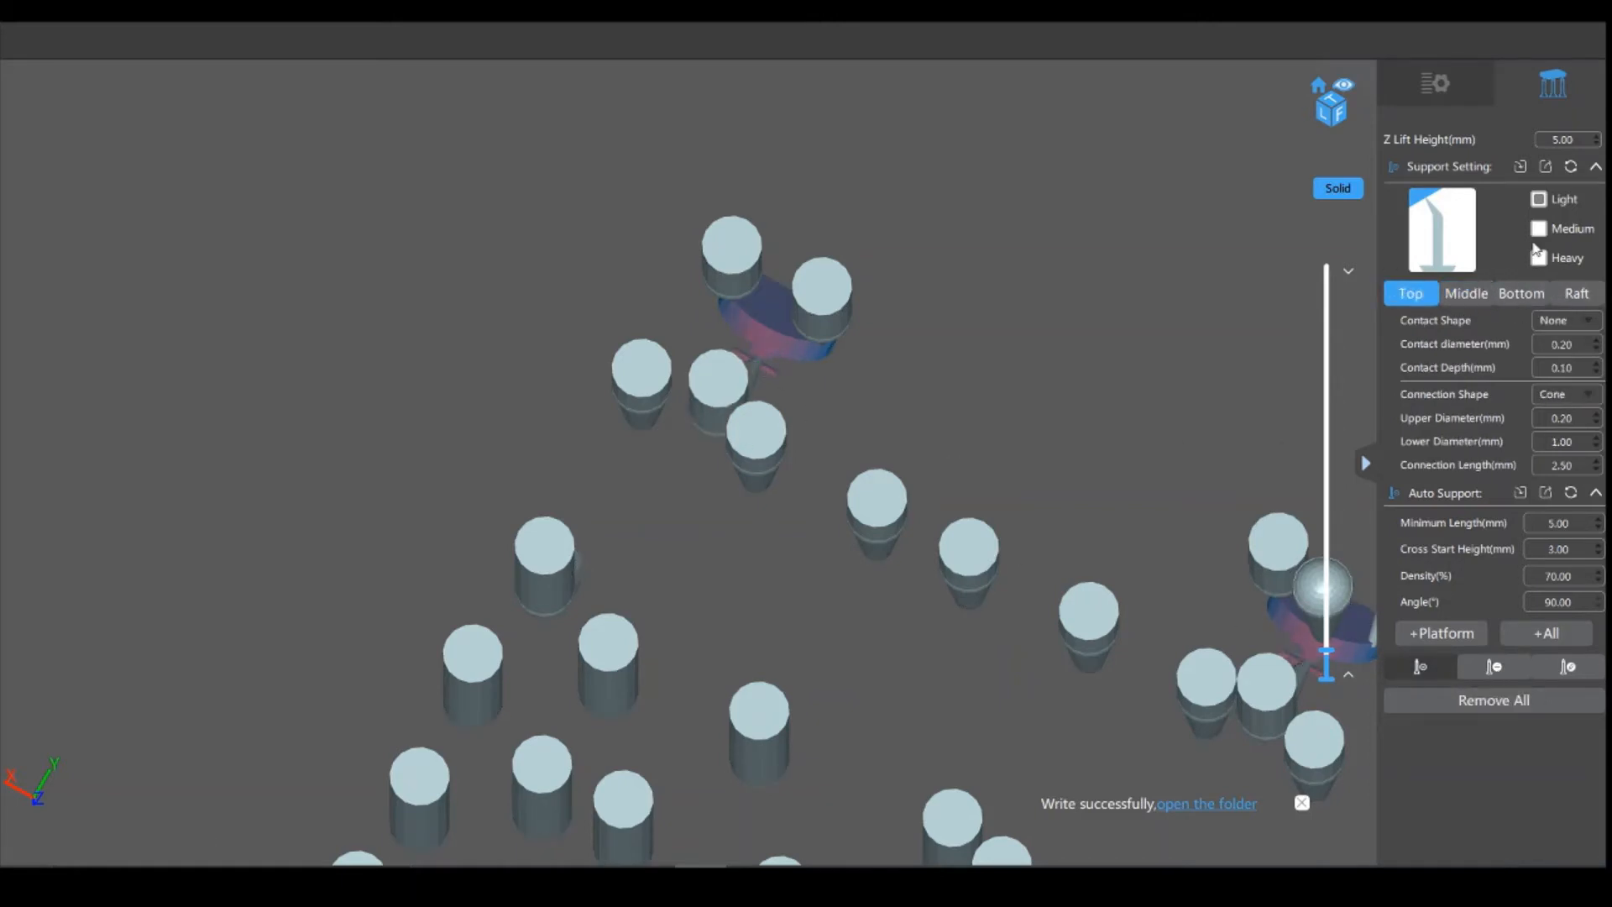
pyautogui.click(764, 333)
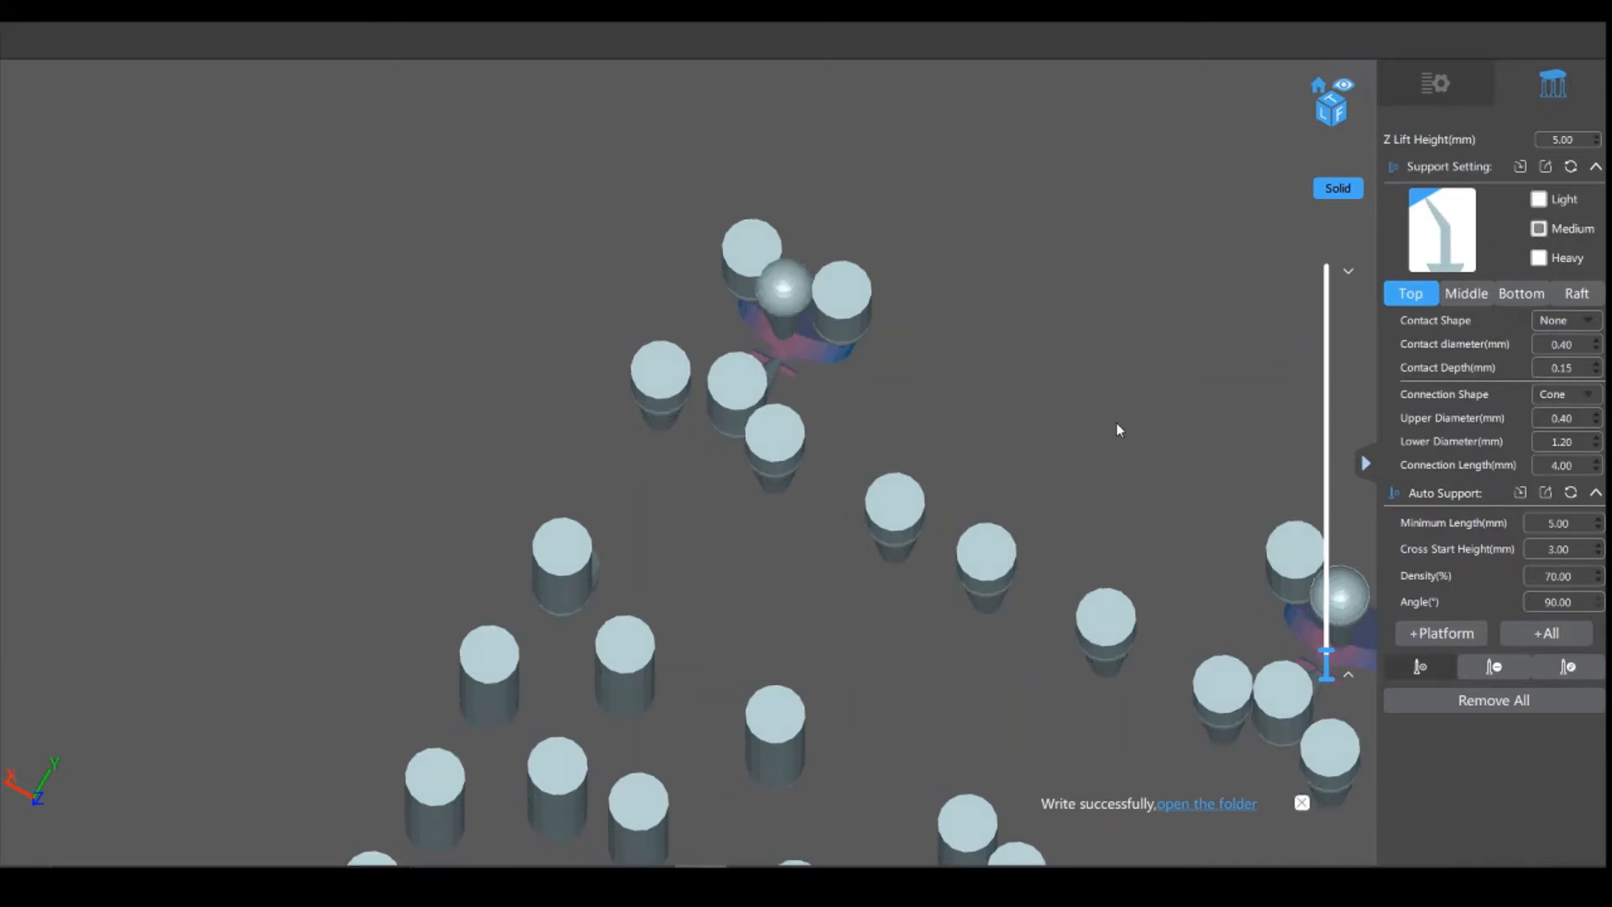
pyautogui.scroll(-3, 1037, 477)
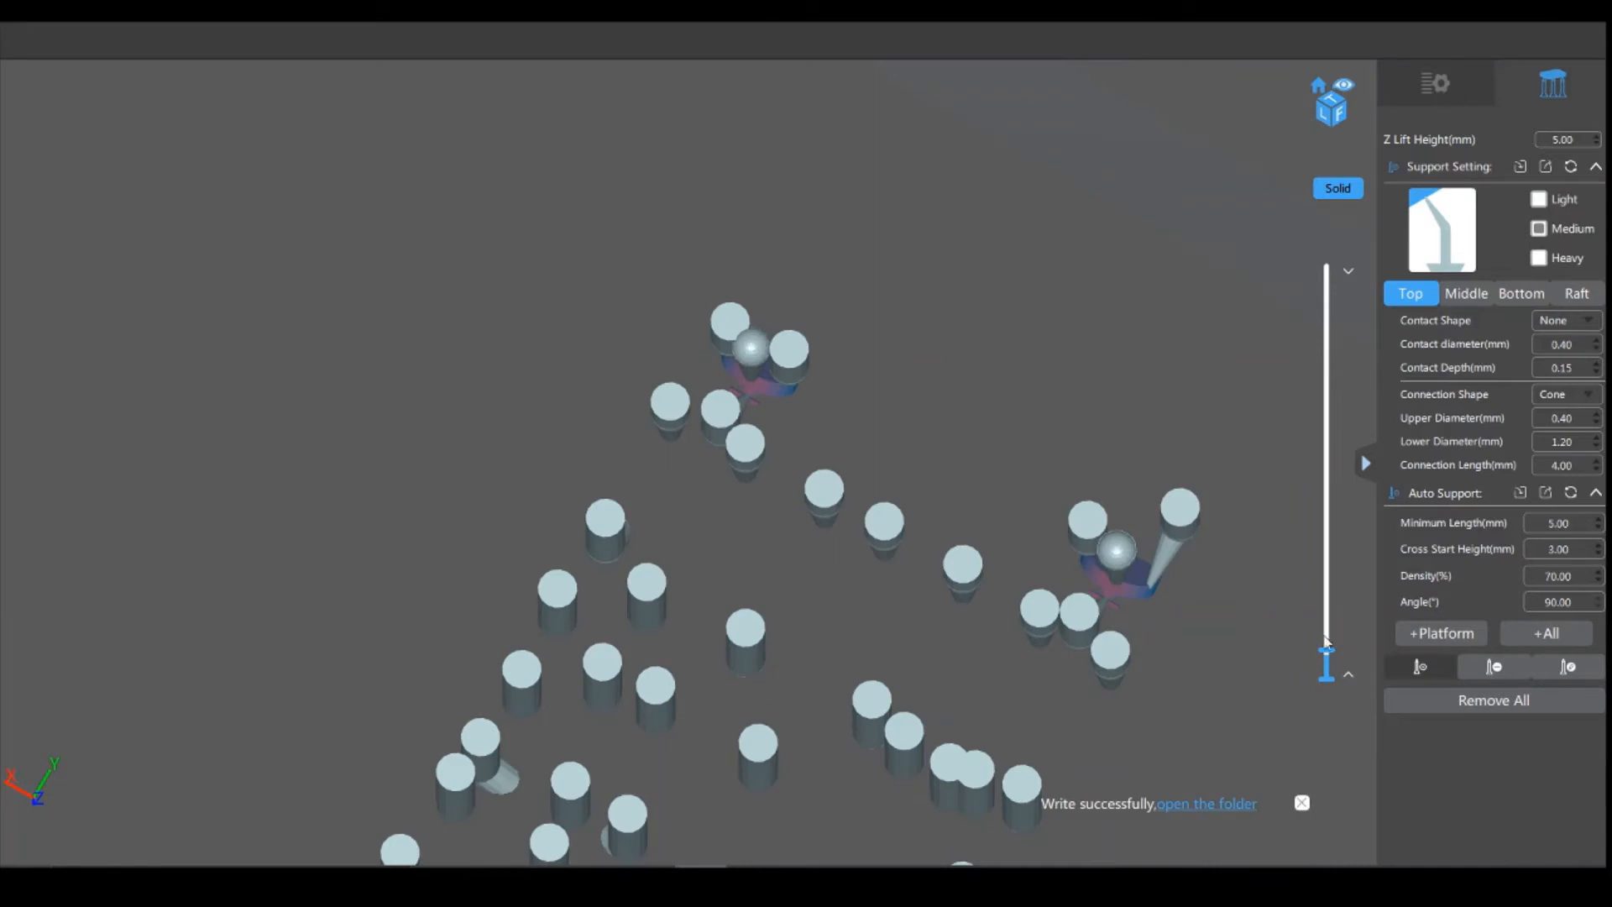
# Step: Clip the view at layer 244 (7.334 mm) and step through neighbouring layers to check for unsupported islands beside the lower buffers
pyautogui.moveTo(1331, 658); pyautogui.dragTo(1330, 652)
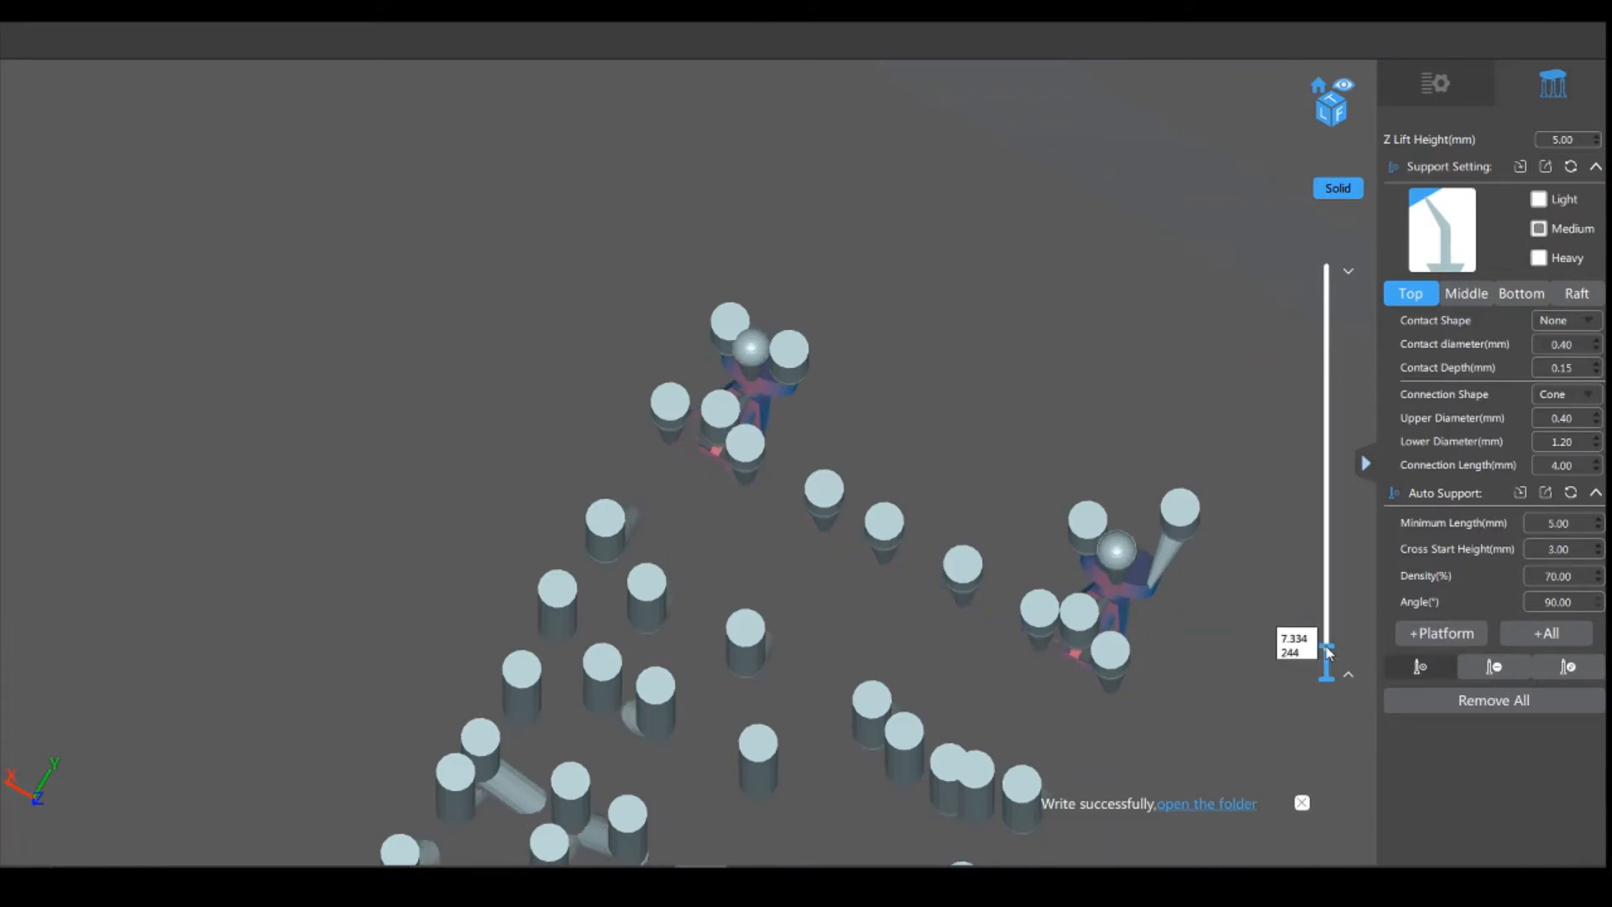
pyautogui.moveTo(1202, 687); pyautogui.dragTo(748, 466)
pyautogui.scroll(5, 1048, 395)
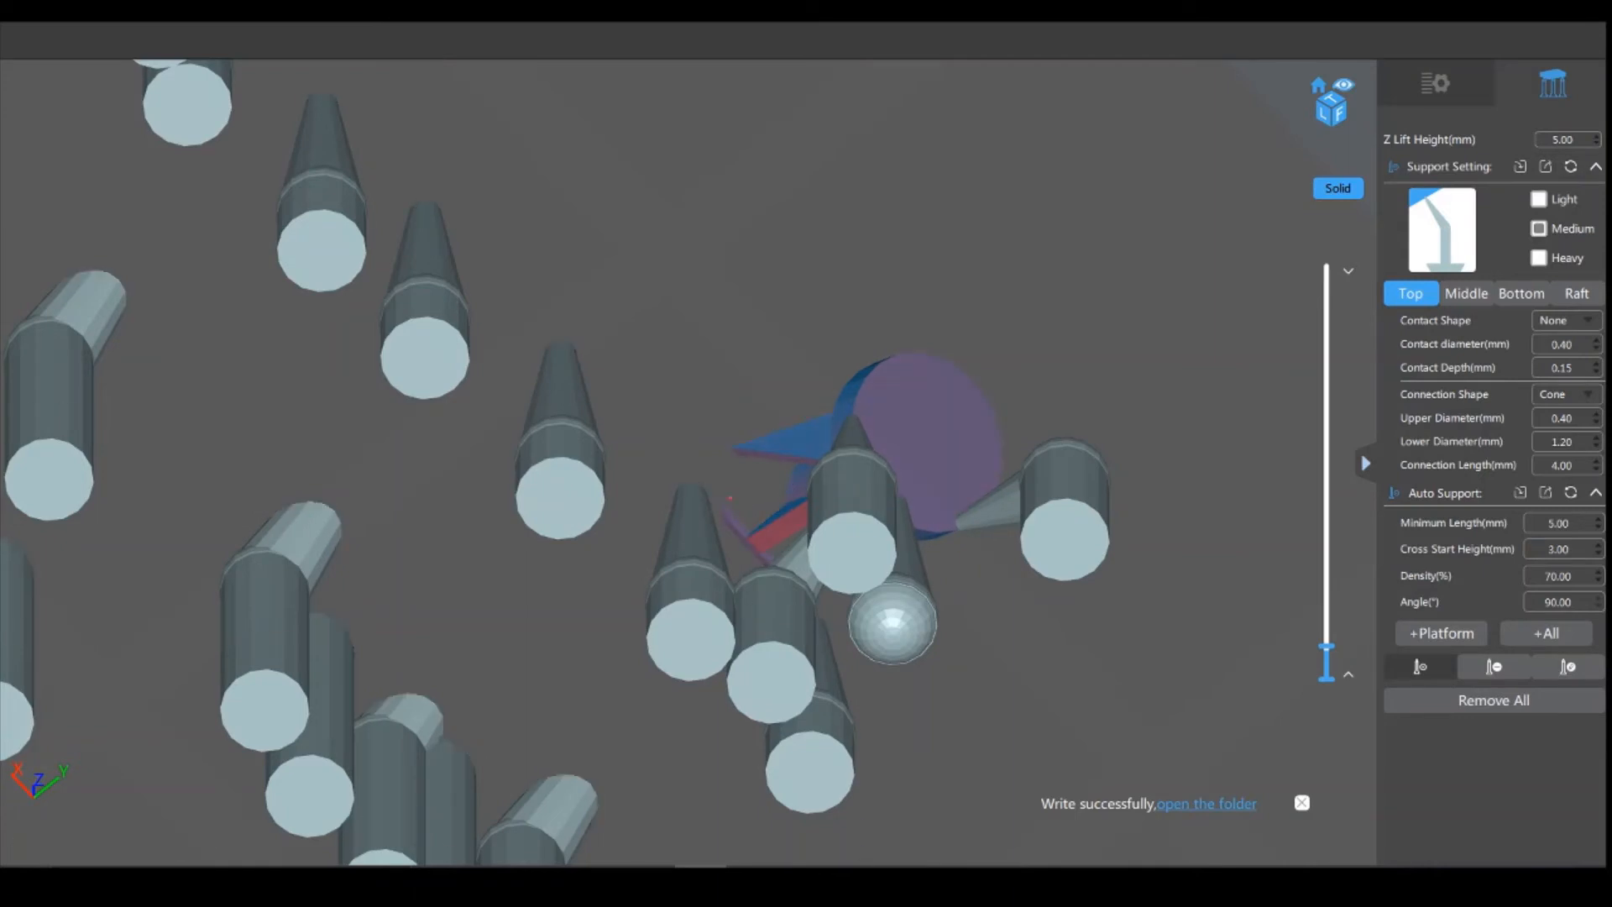
pyautogui.moveTo(701, 886)
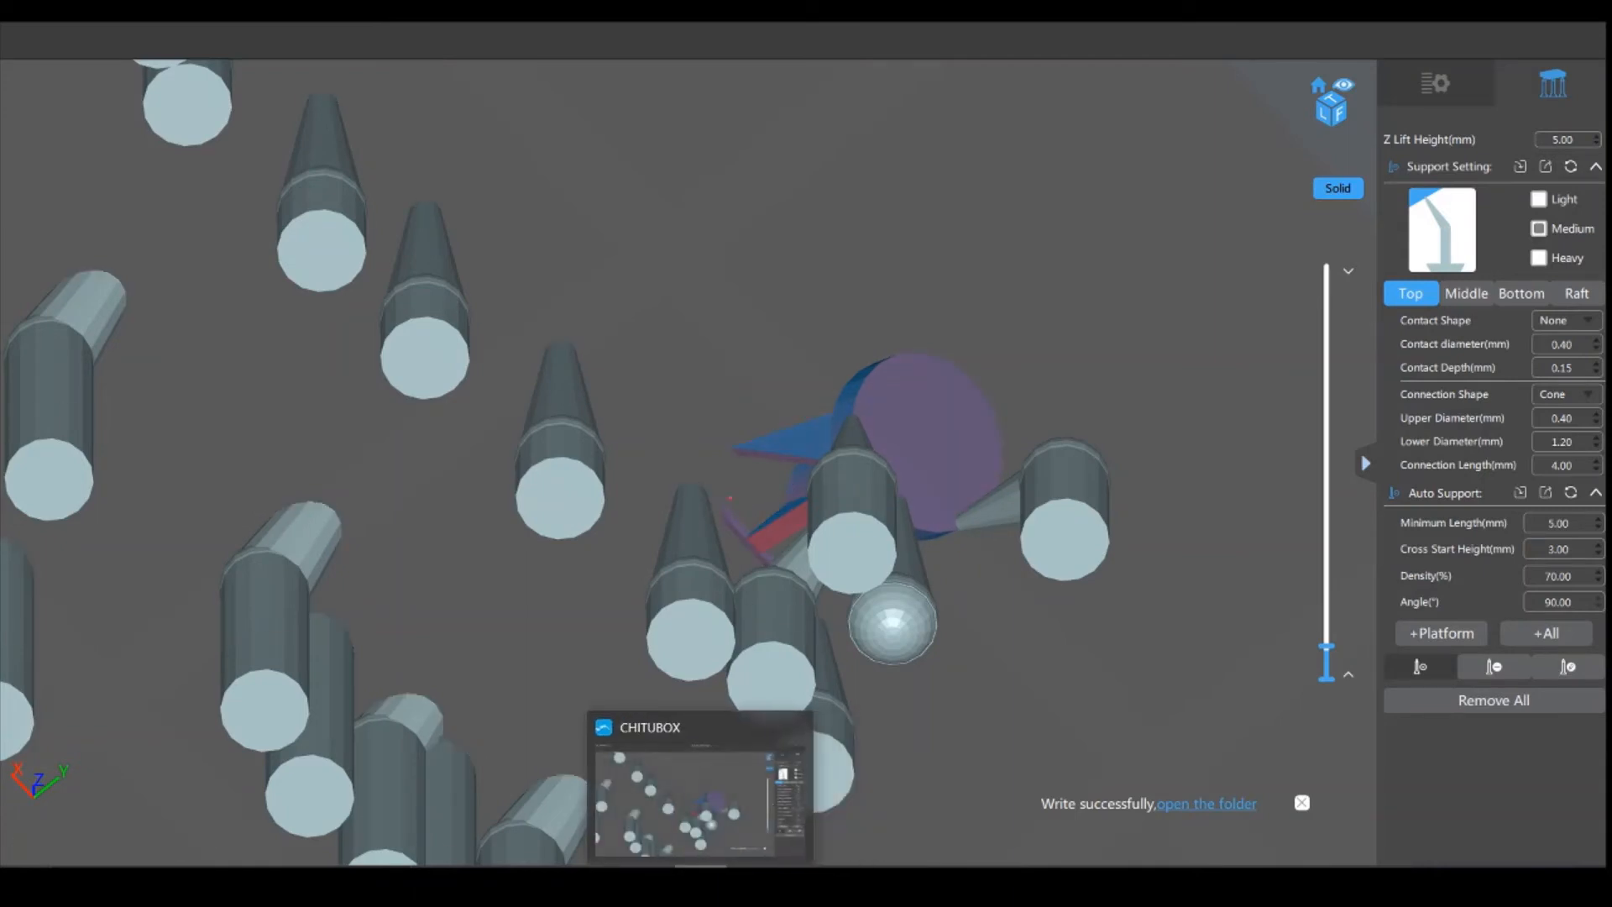
pyautogui.moveTo(1330, 645); pyautogui.dragTo(1331, 647)
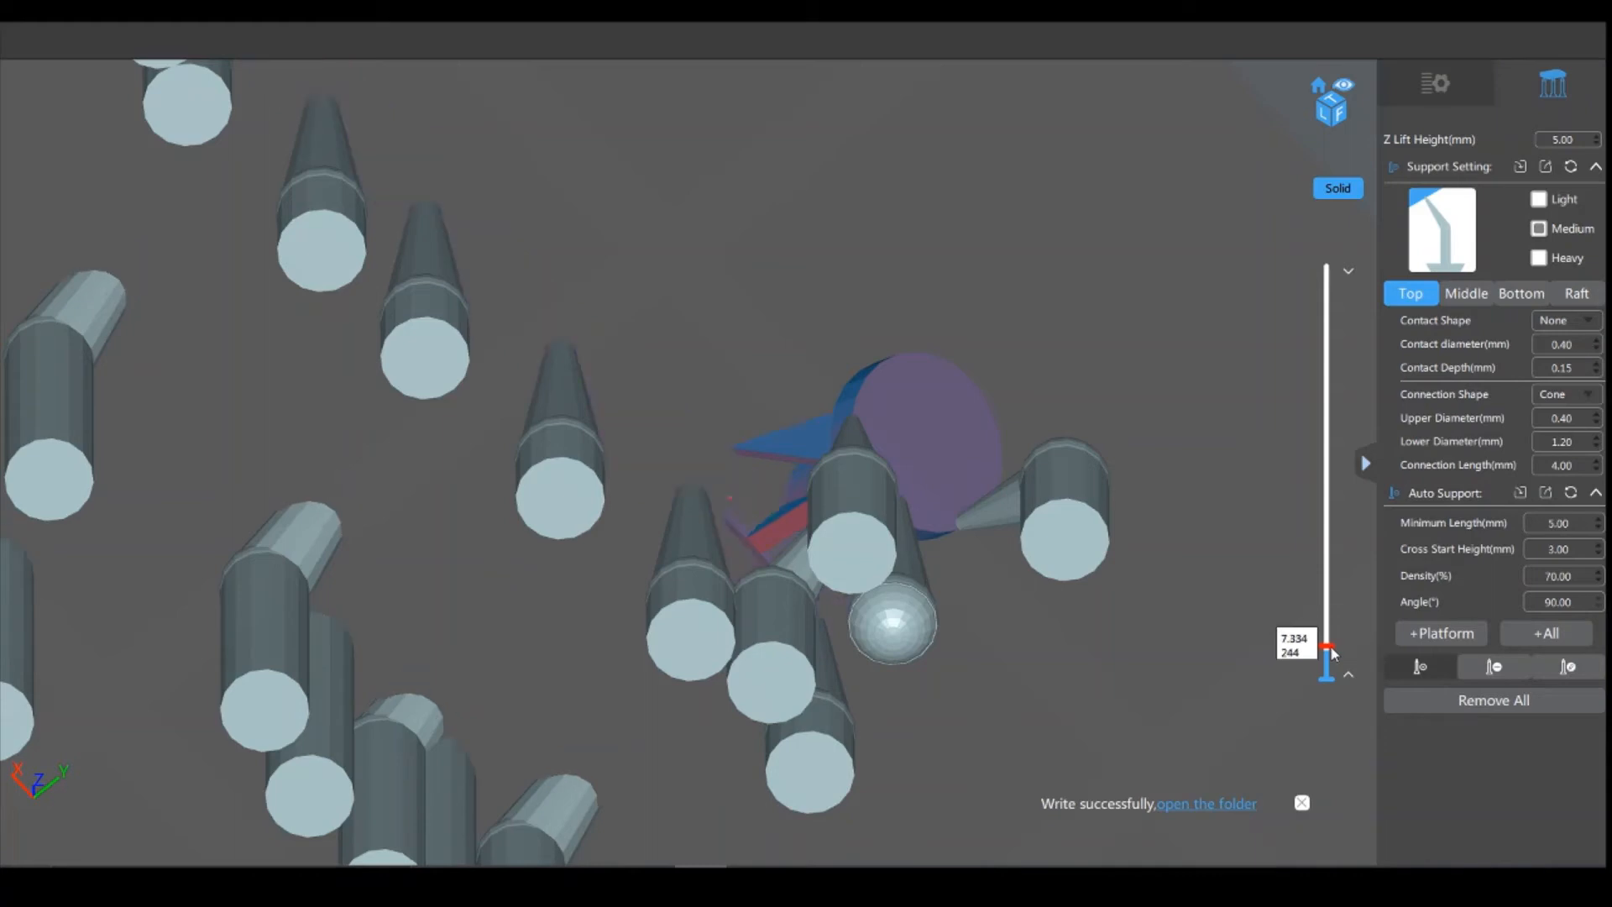
pyautogui.press('Up')
pyautogui.press('Up')
pyautogui.press('Up')
pyautogui.press('Up')
pyautogui.press('Up')
pyautogui.press('Up')
pyautogui.press('Down')
pyautogui.press('Down')
pyautogui.press('Down')
pyautogui.press('Down')
pyautogui.press('Down')
pyautogui.press('Down')
# Step: Choose the Light support preset and add supports to the small unsupported islands beside both lower buffers
pyautogui.click(1538, 200)
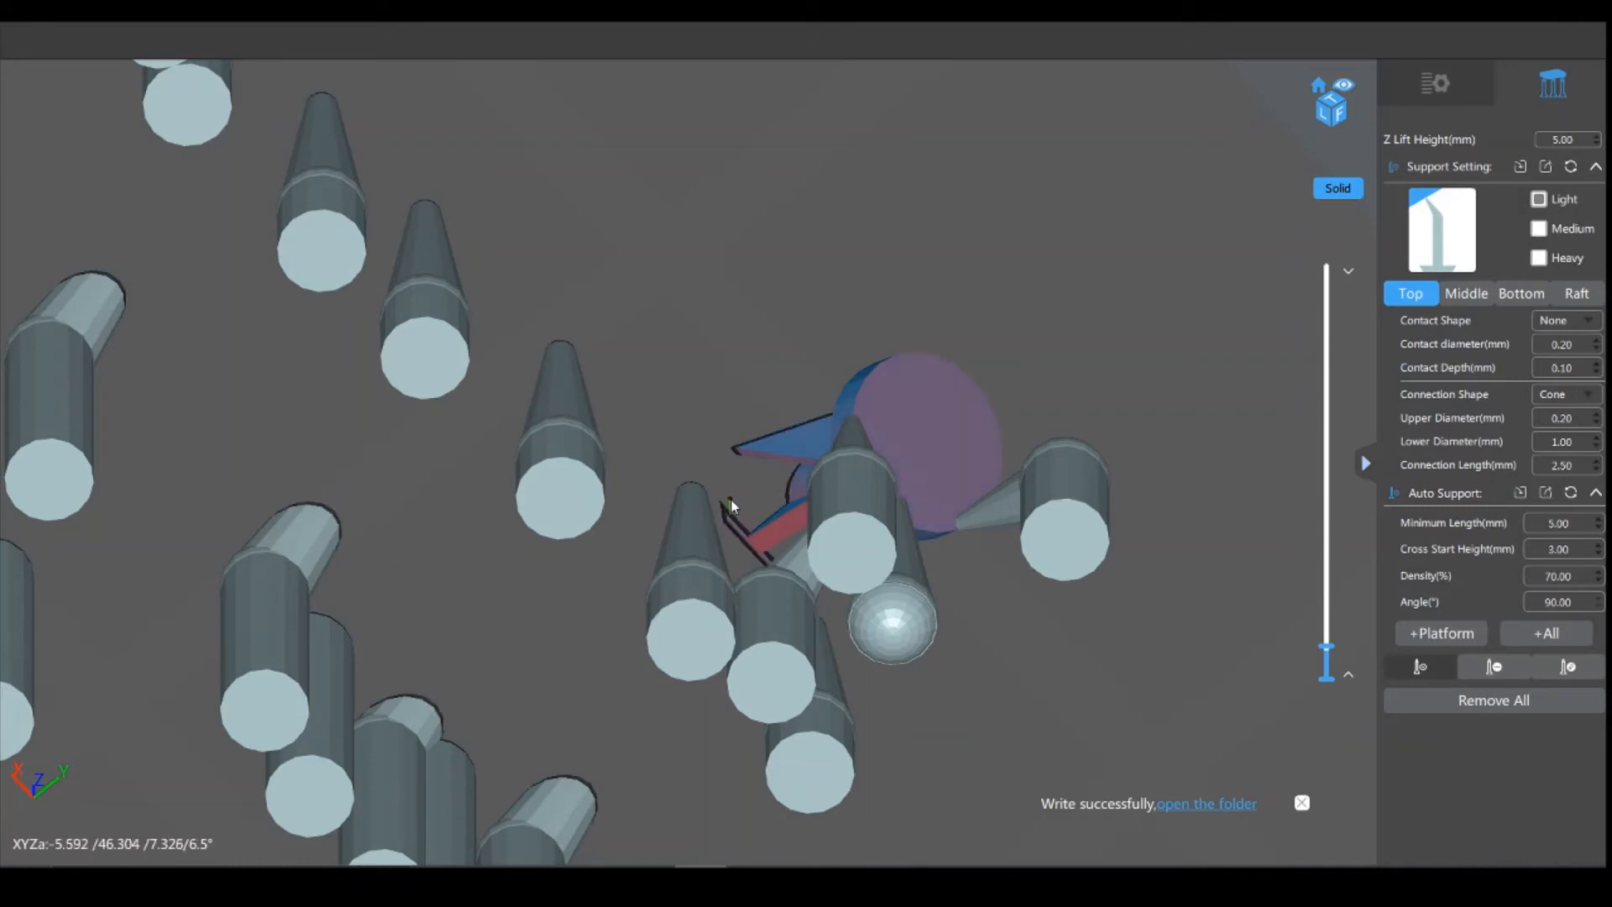
pyautogui.moveTo(1040, 741); pyautogui.dragTo(949, 781, button='right')
pyautogui.moveTo(950, 781); pyautogui.dragTo(1006, 621)
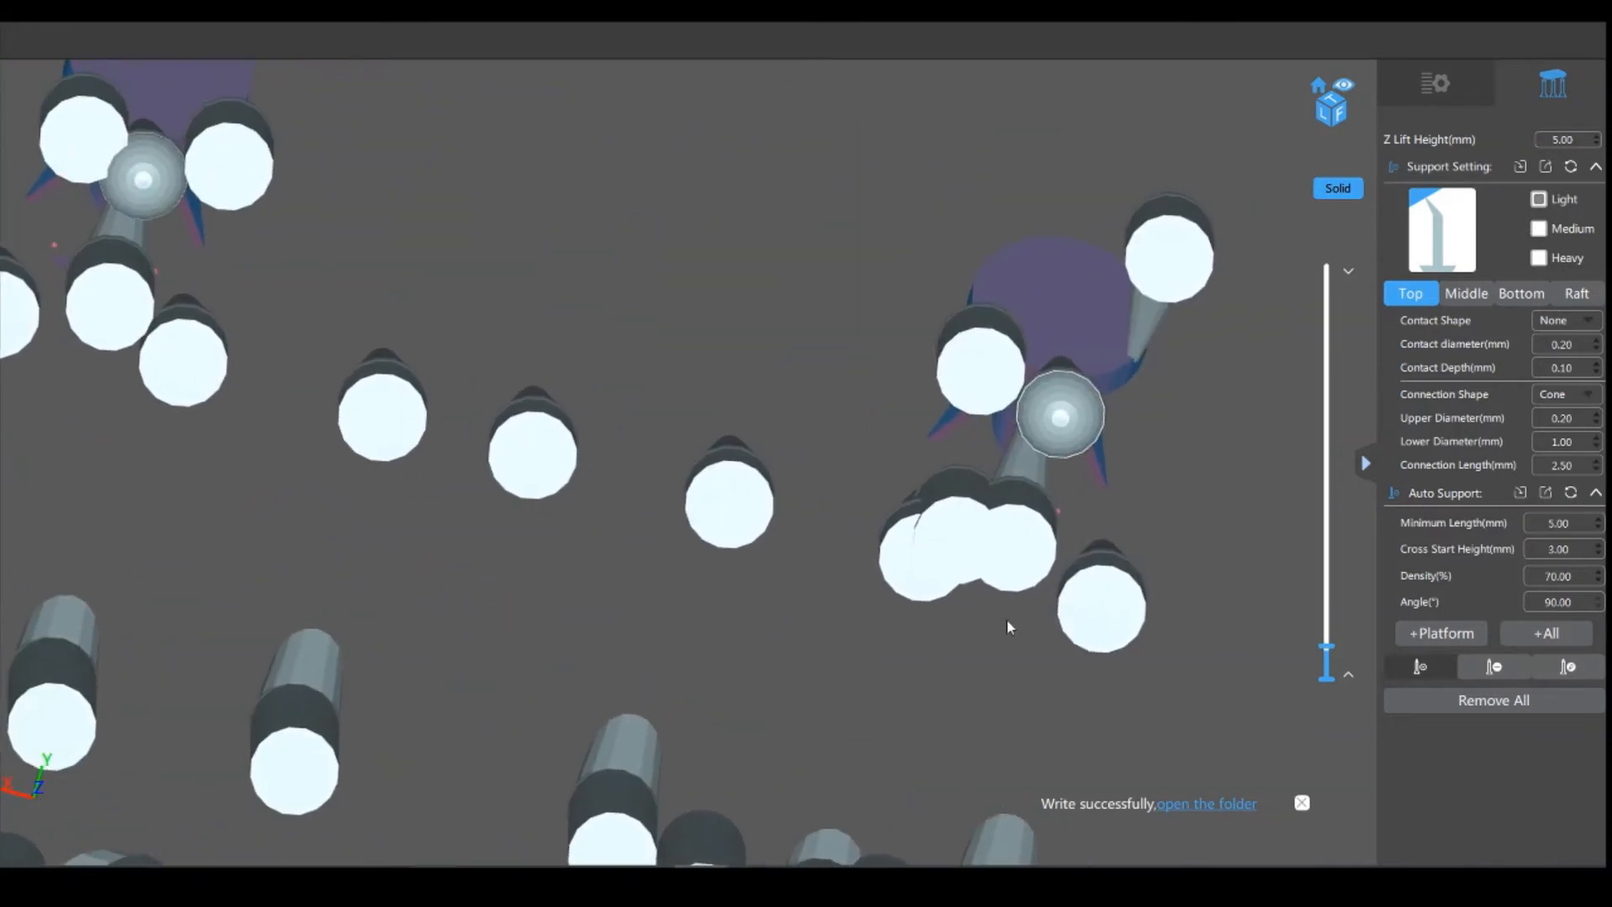
pyautogui.click(48, 243)
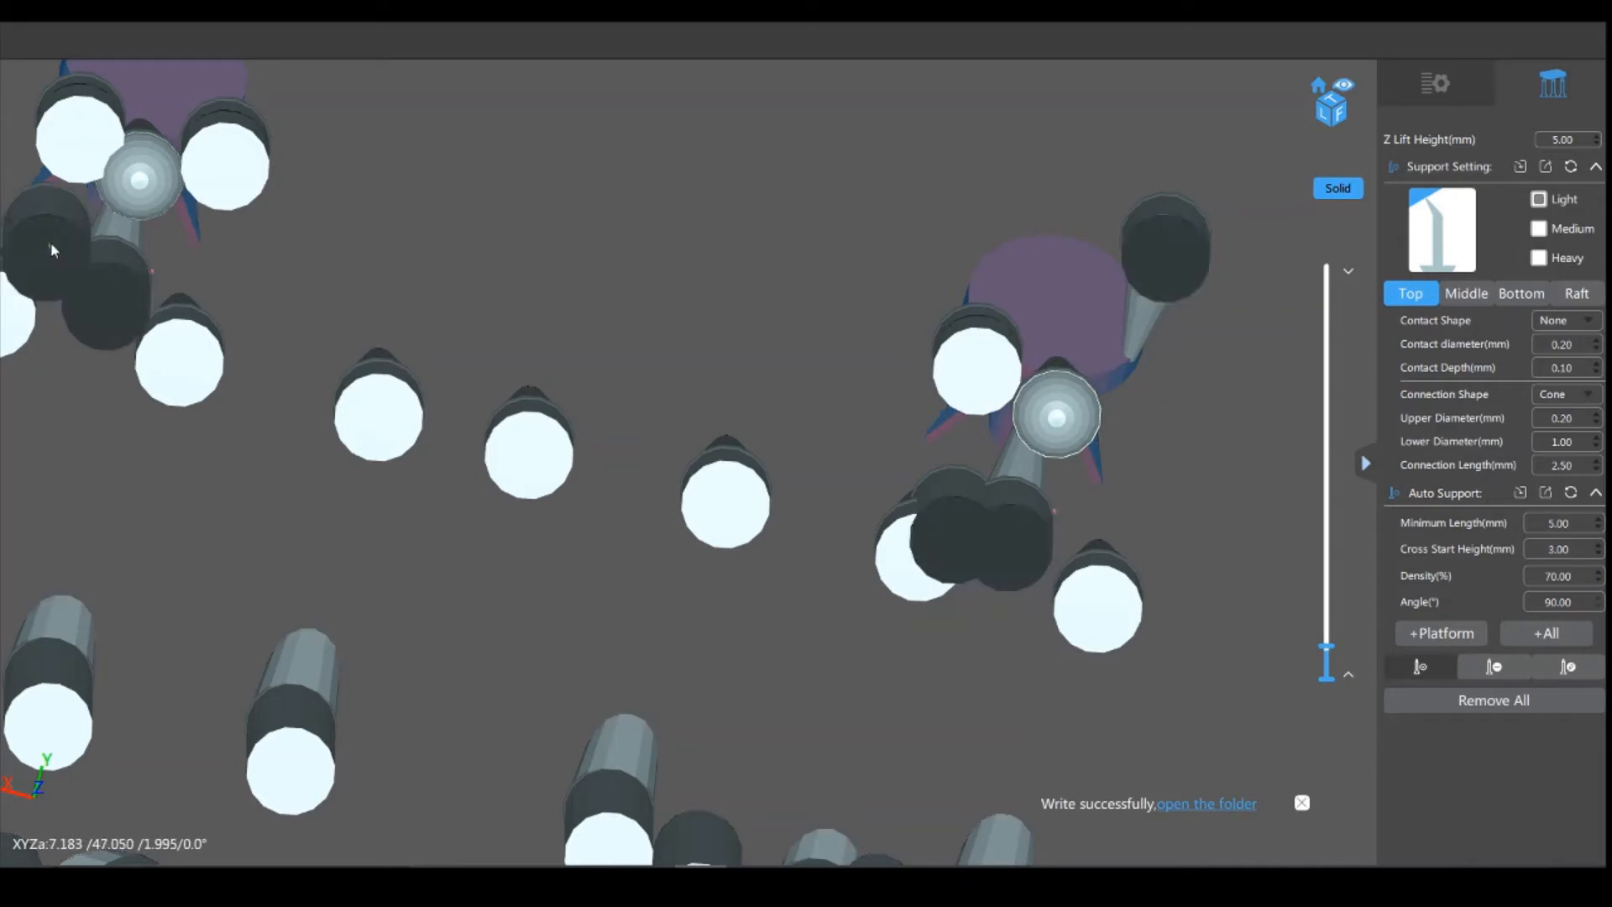
pyautogui.click(153, 269)
pyautogui.moveTo(669, 306); pyautogui.dragTo(623, 291)
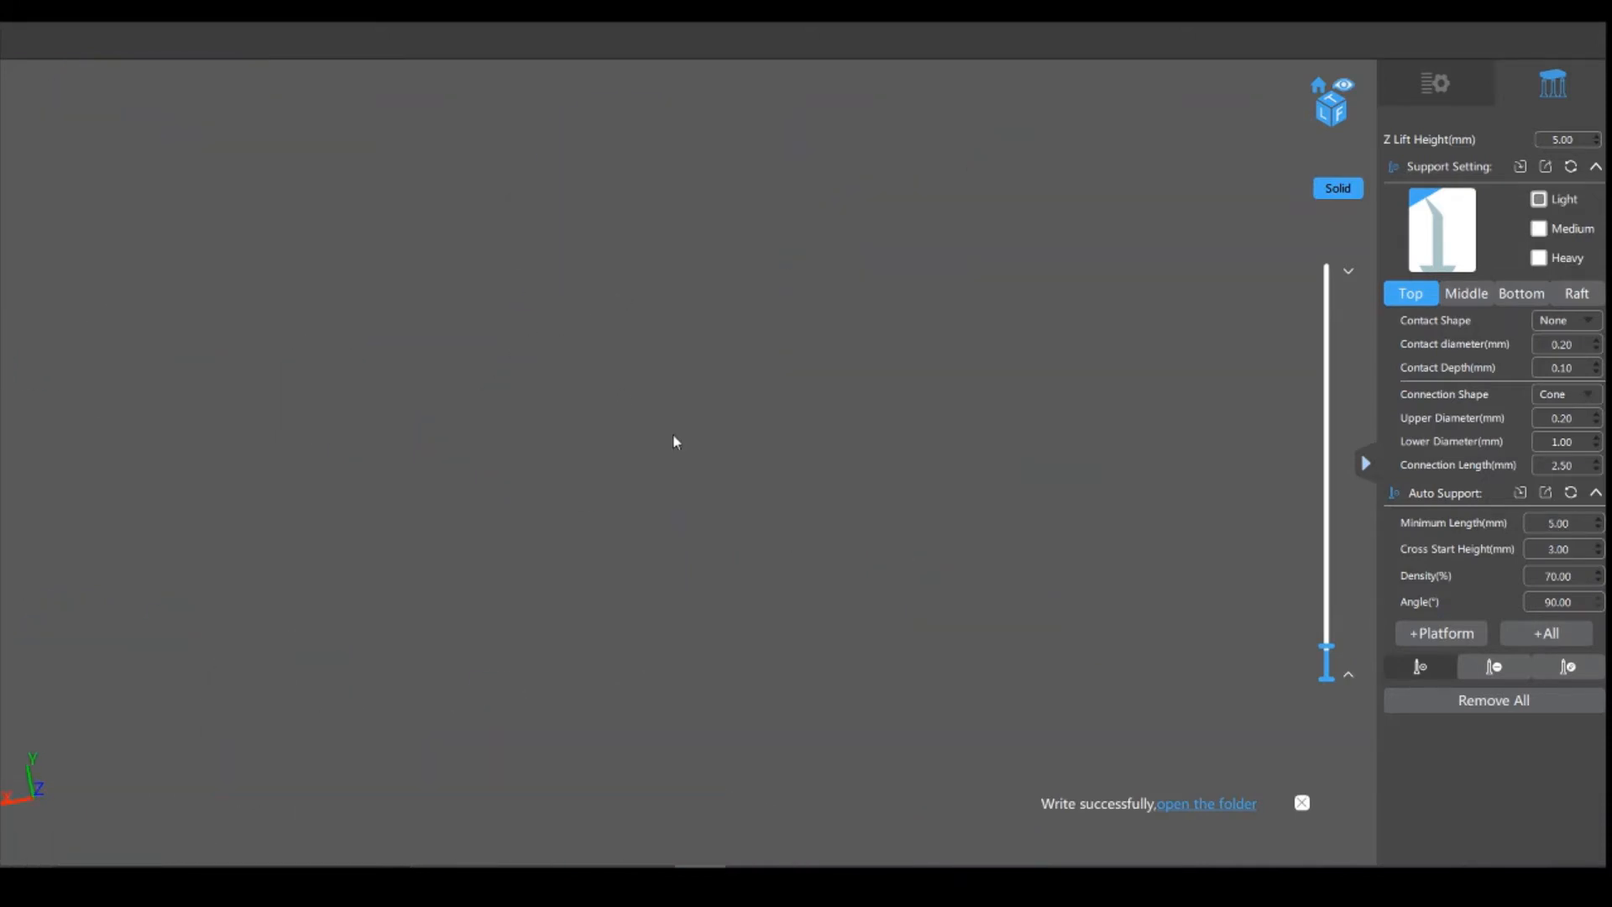
pyautogui.moveTo(673, 441); pyautogui.dragTo(1108, 541, button='right')
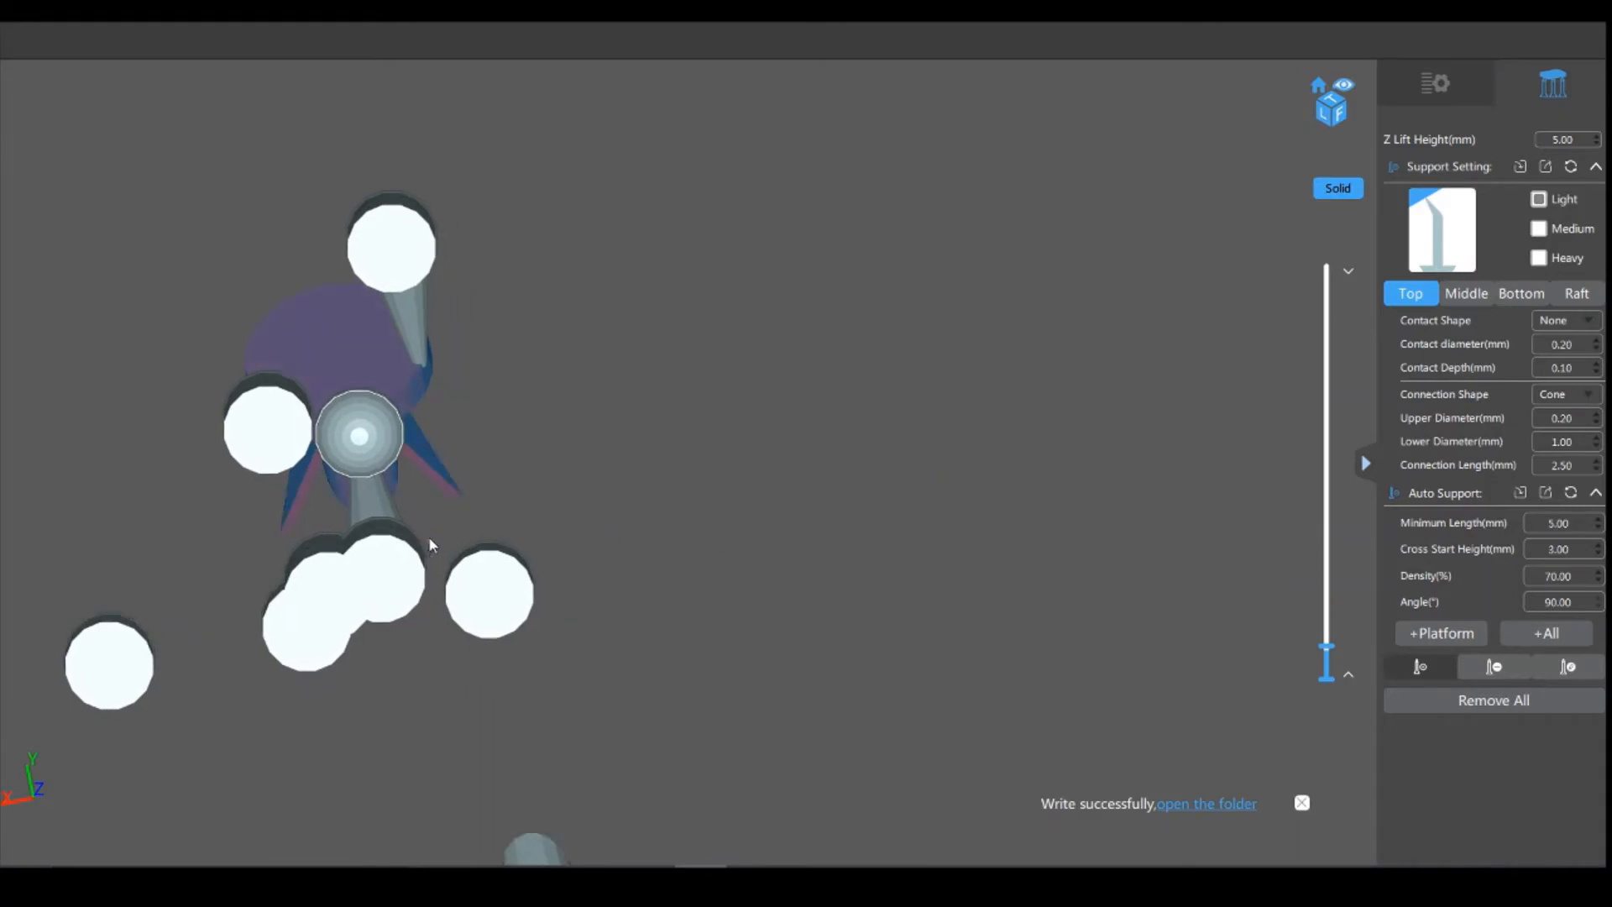
pyautogui.click(430, 545)
pyautogui.scroll(-5, 921, 417)
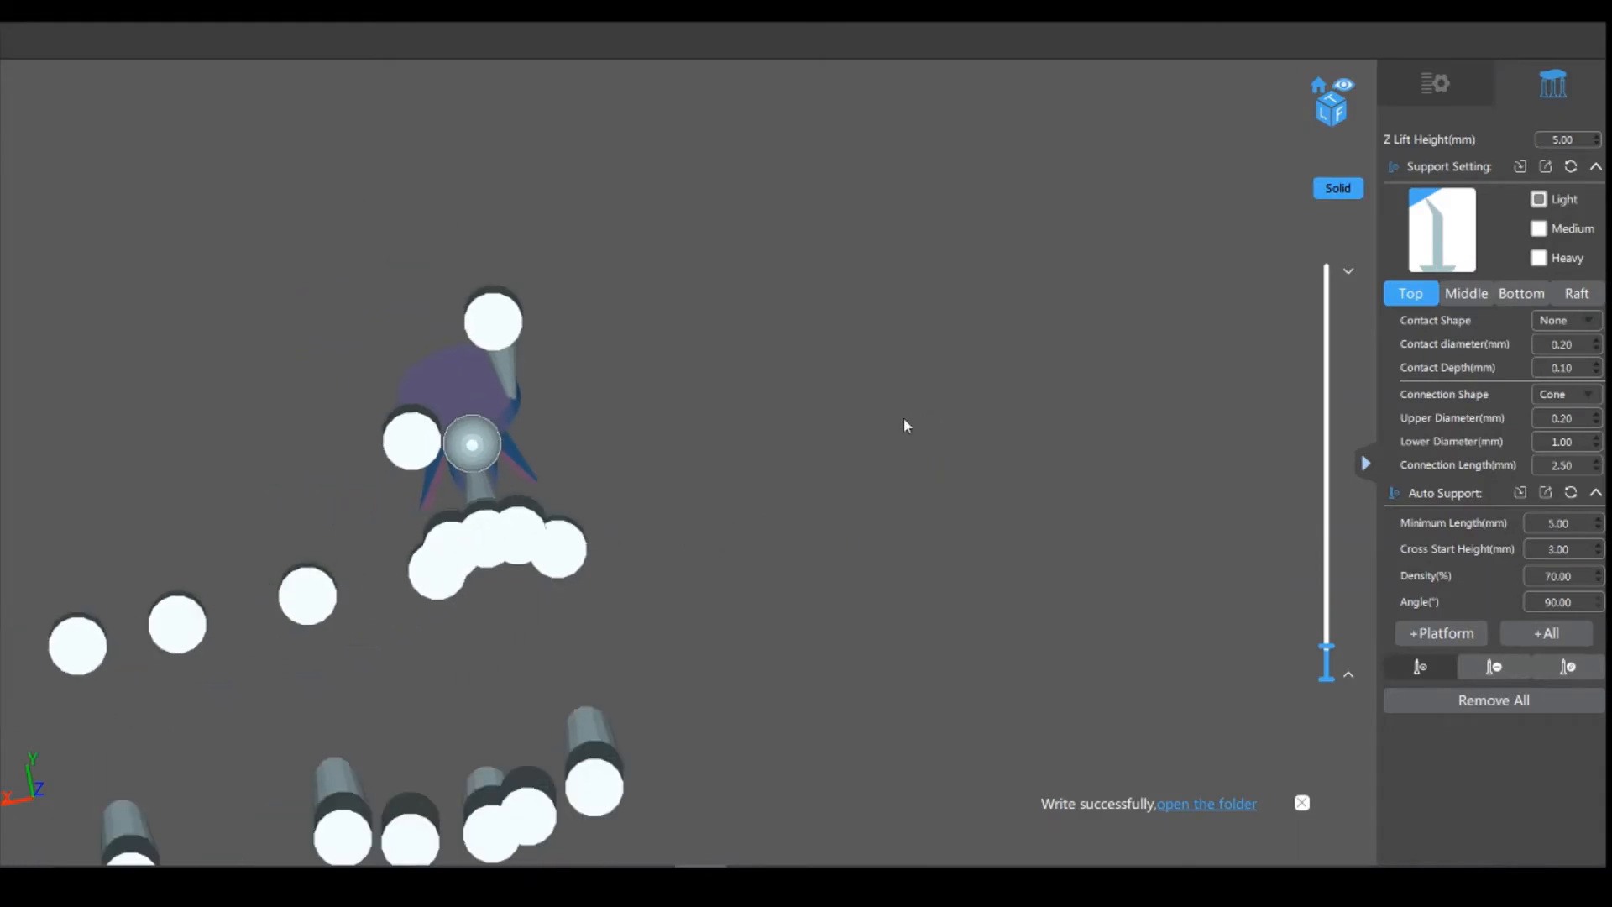
# Step: Show all layers up to 3006 again and examine the completed supports on the whole model
pyautogui.moveTo(1320, 645); pyautogui.dragTo(1335, 221)
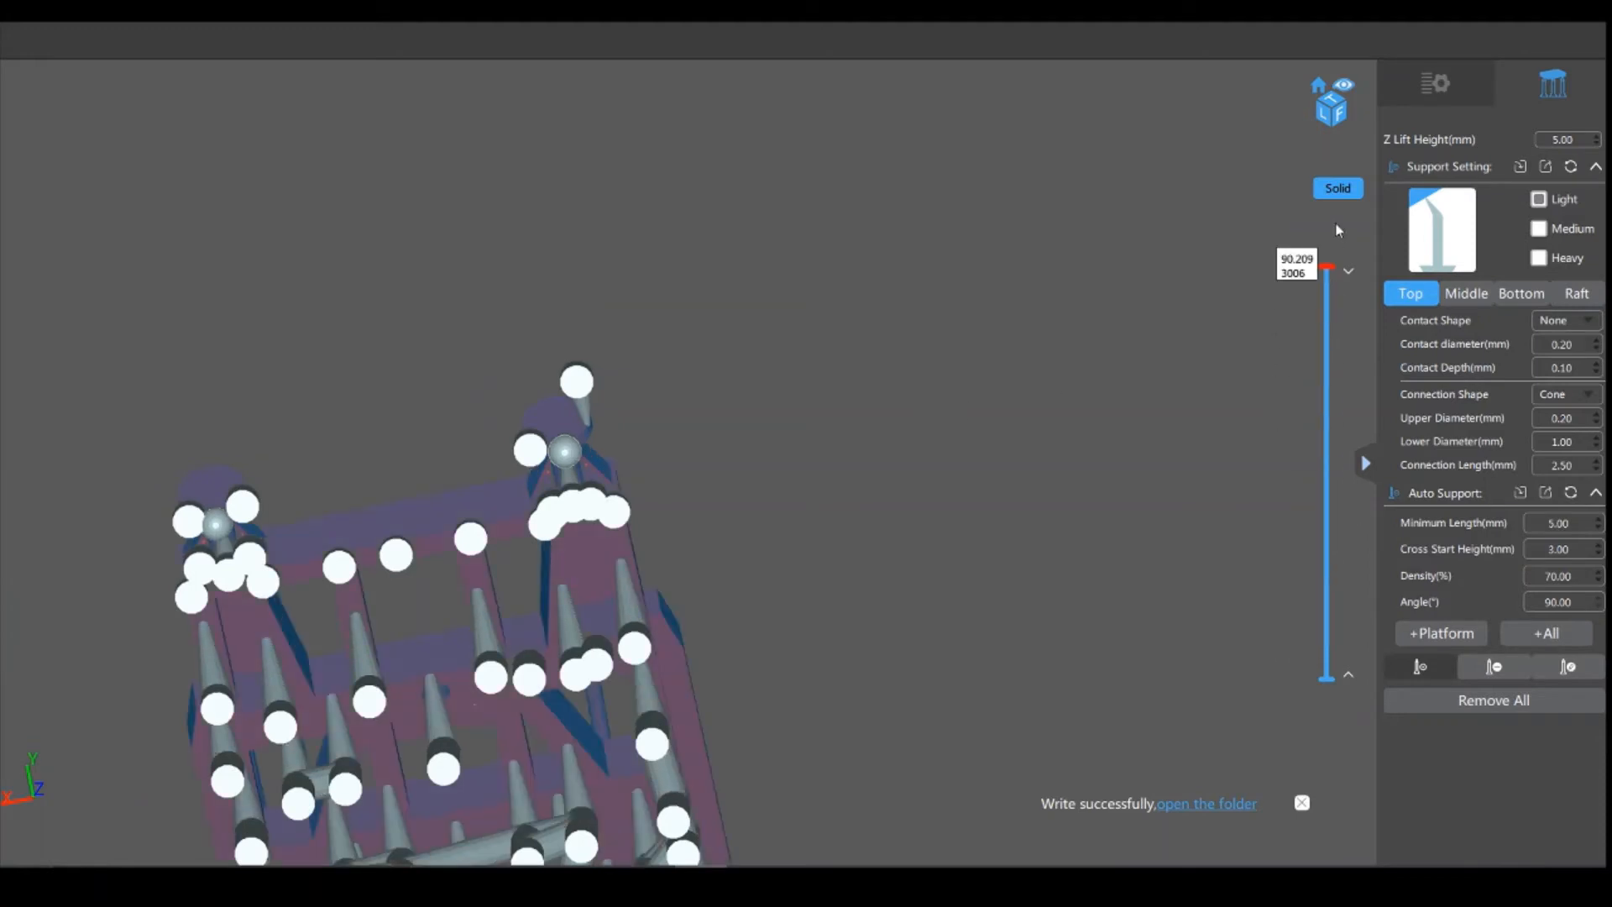
pyautogui.moveTo(1024, 317); pyautogui.dragTo(825, 245)
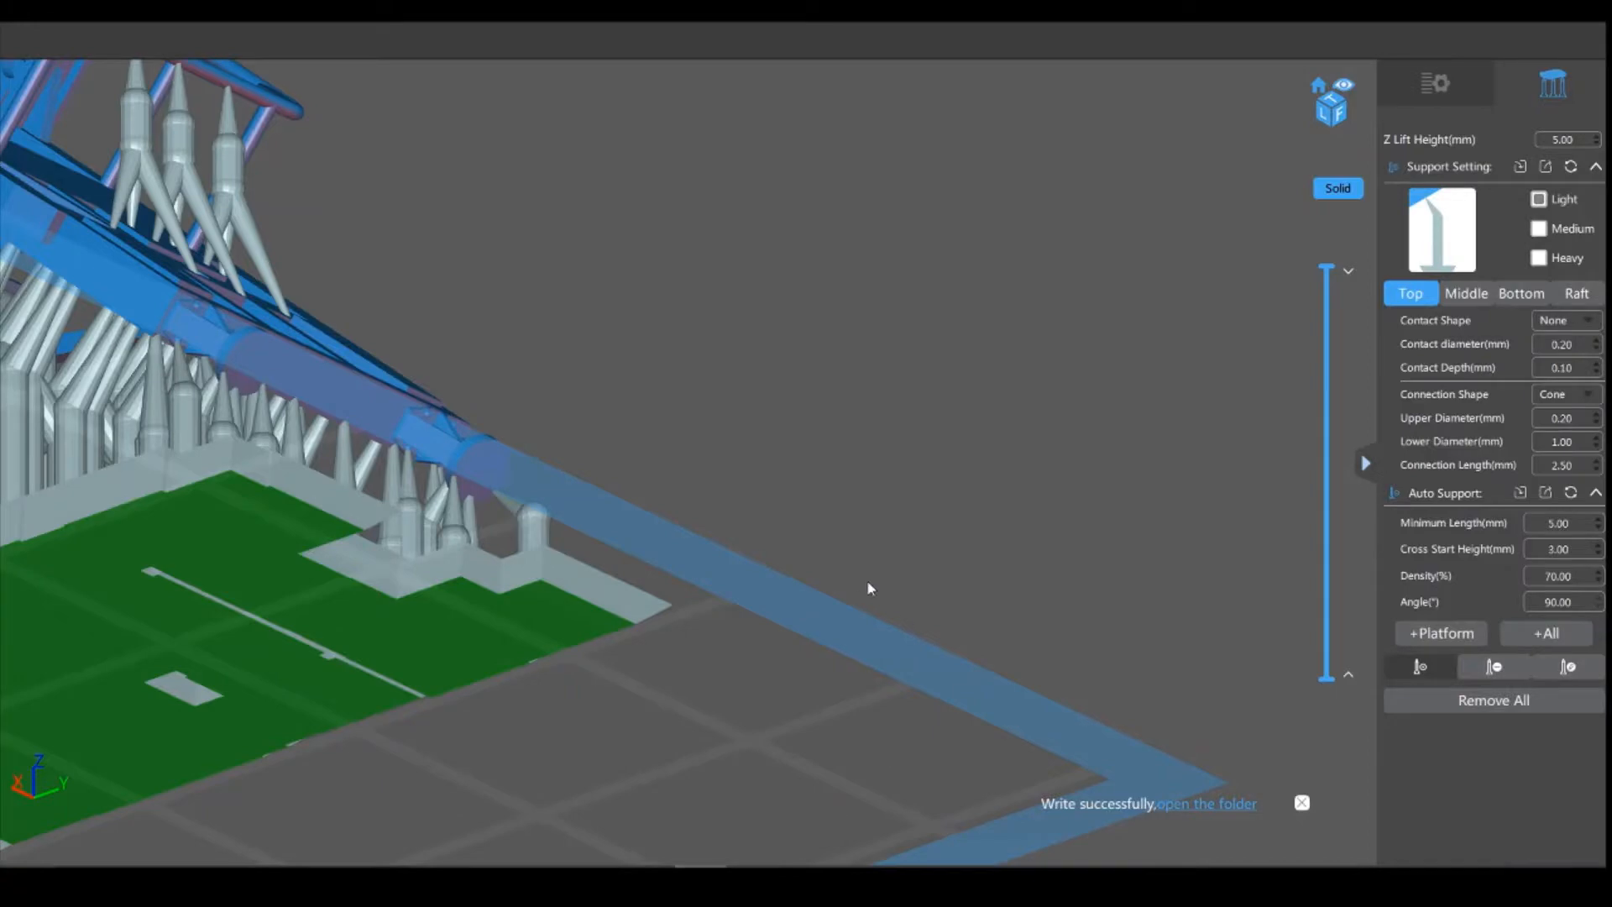
pyautogui.moveTo(867, 580); pyautogui.dragTo(854, 497)
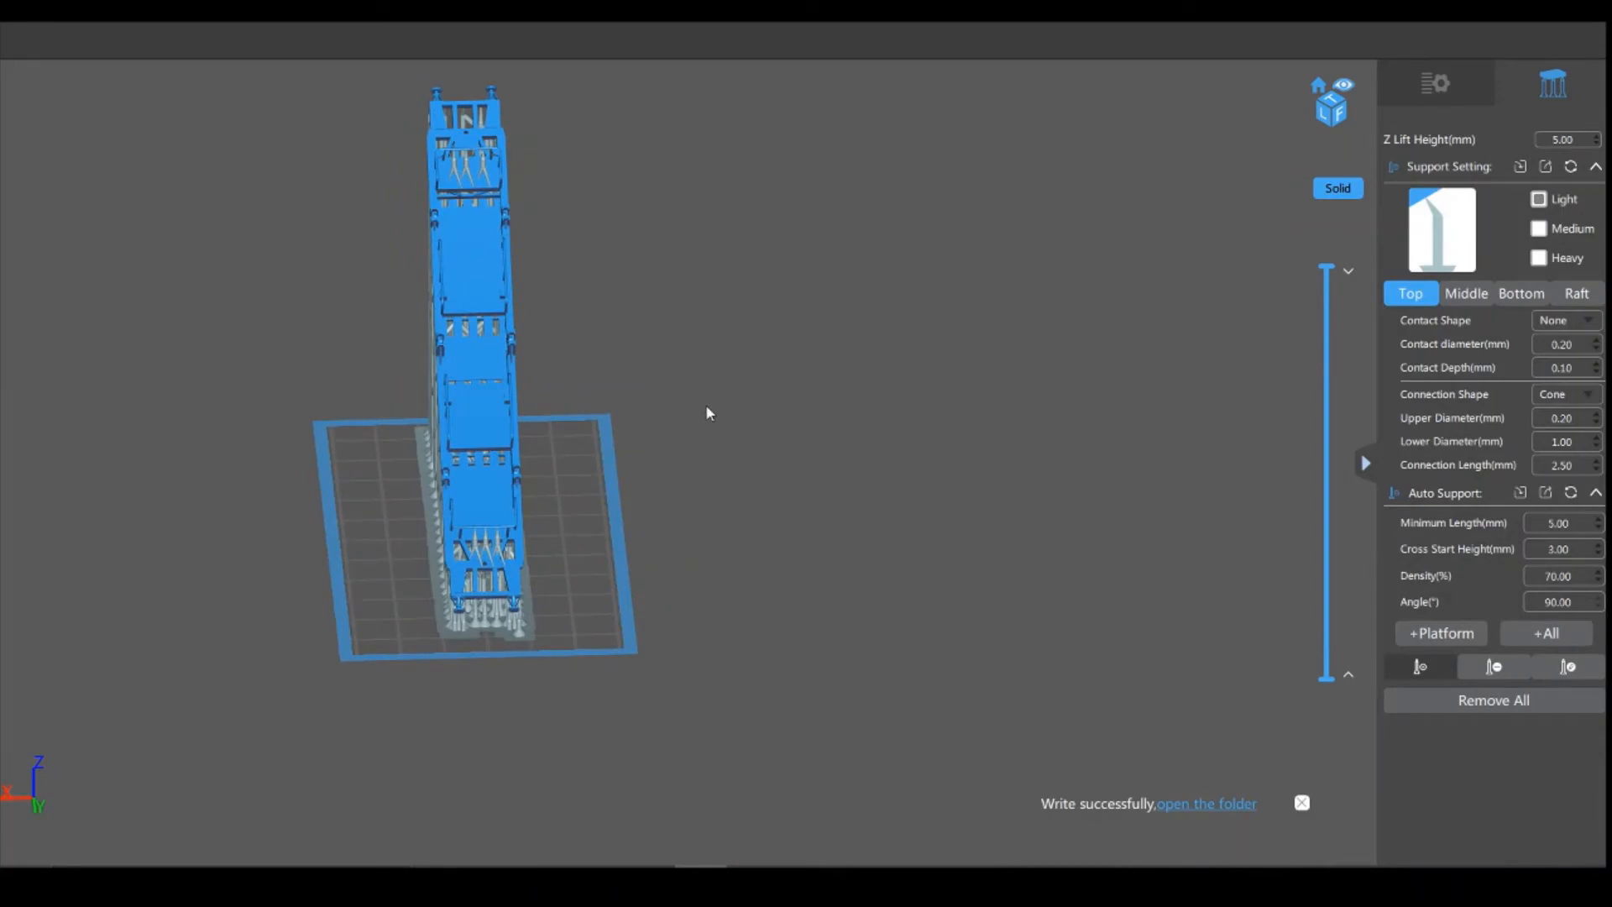
# Step: Duplicate the supported model, moving the original to about X -19.77, Y 3.14 and the copy beside it at about X 1.53, Y 0.74
pyautogui.click(1415, 92)
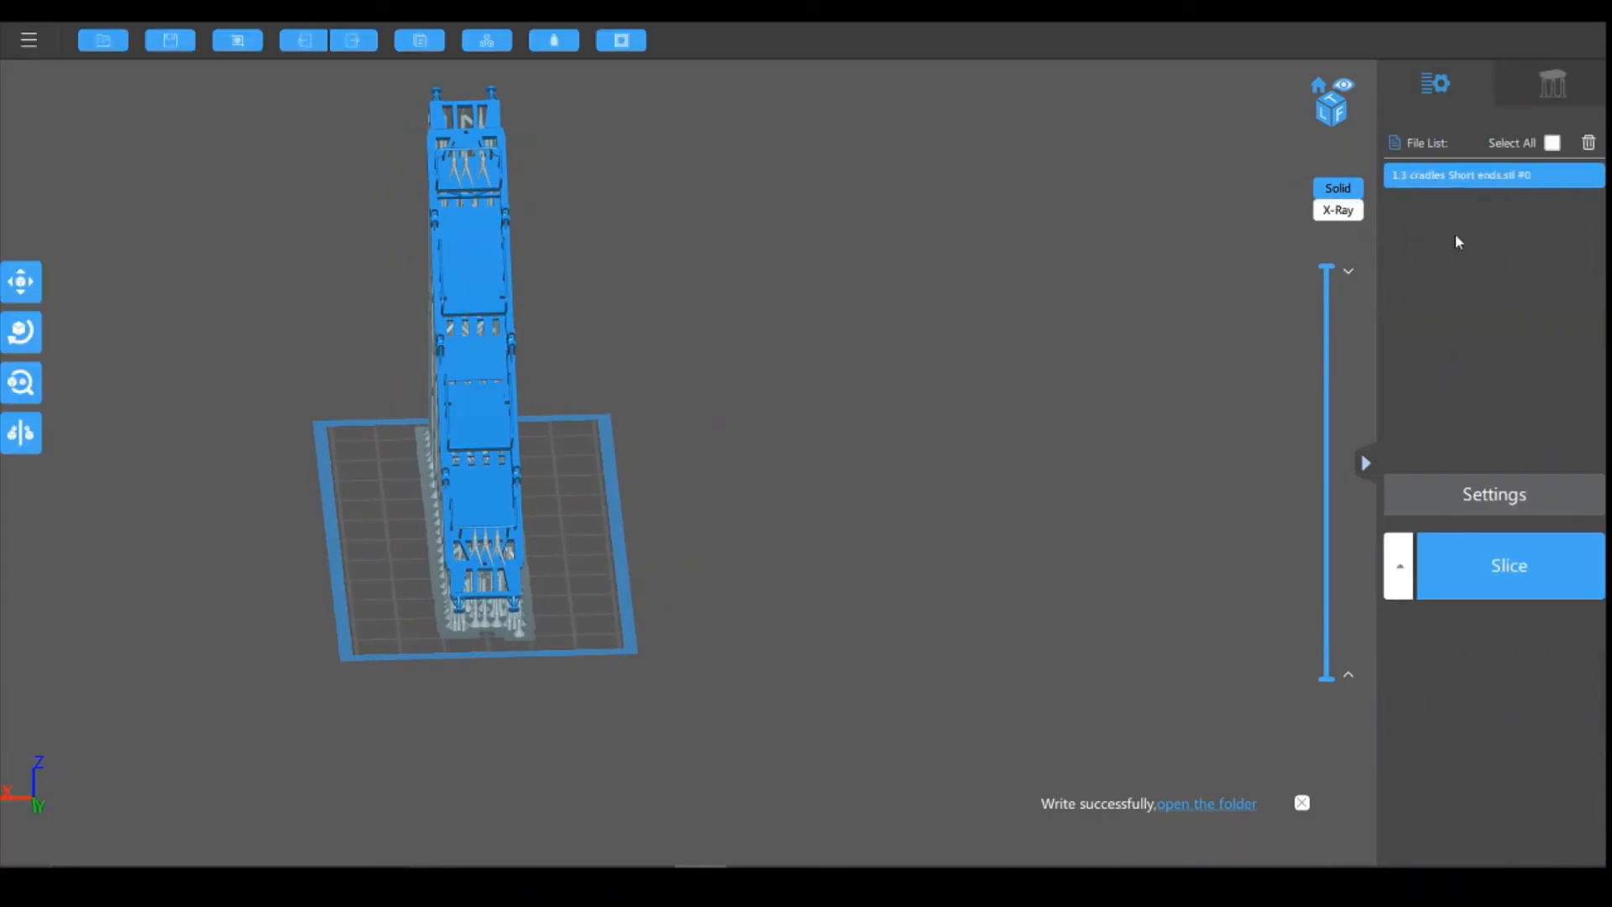
pyautogui.click(428, 43)
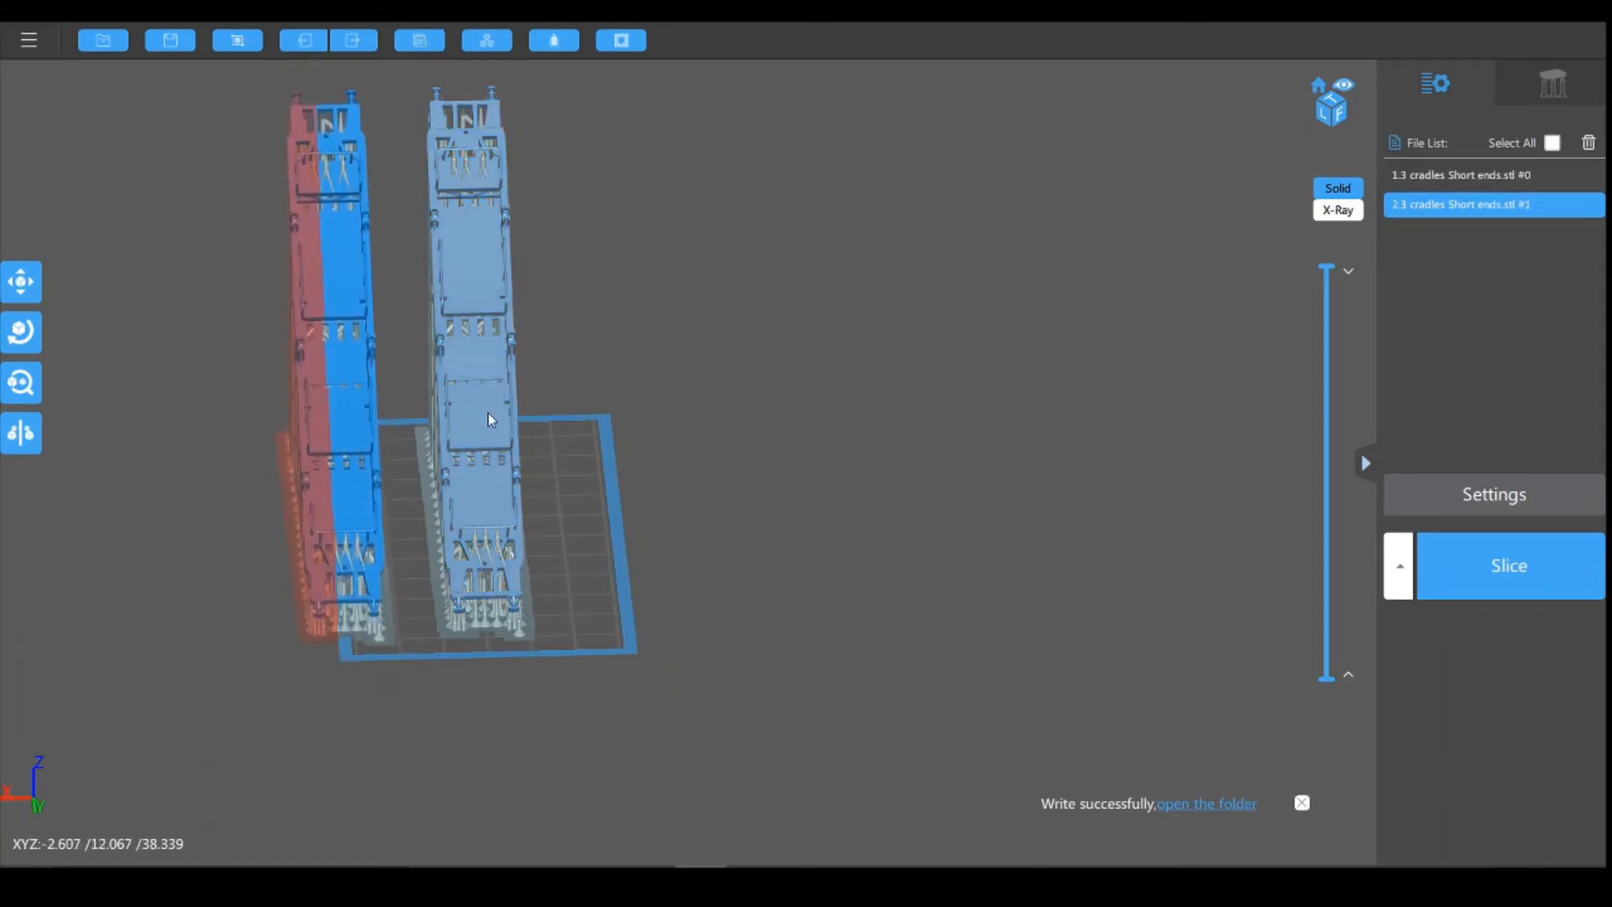
pyautogui.moveTo(491, 420); pyautogui.dragTo(576, 425)
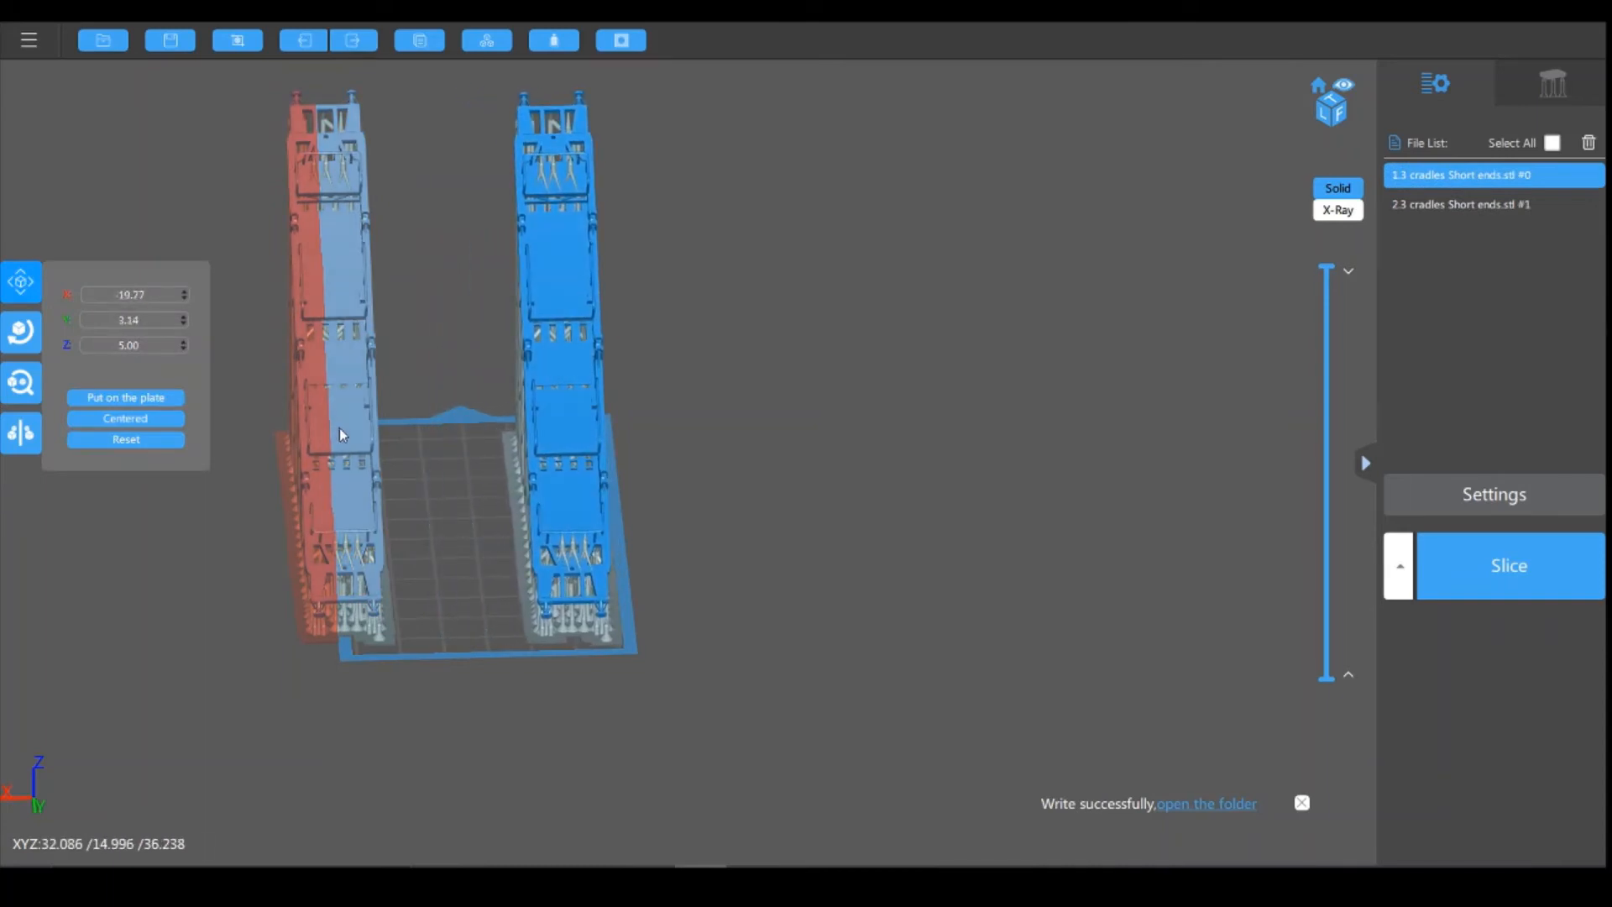
pyautogui.moveTo(340, 434); pyautogui.dragTo(472, 435)
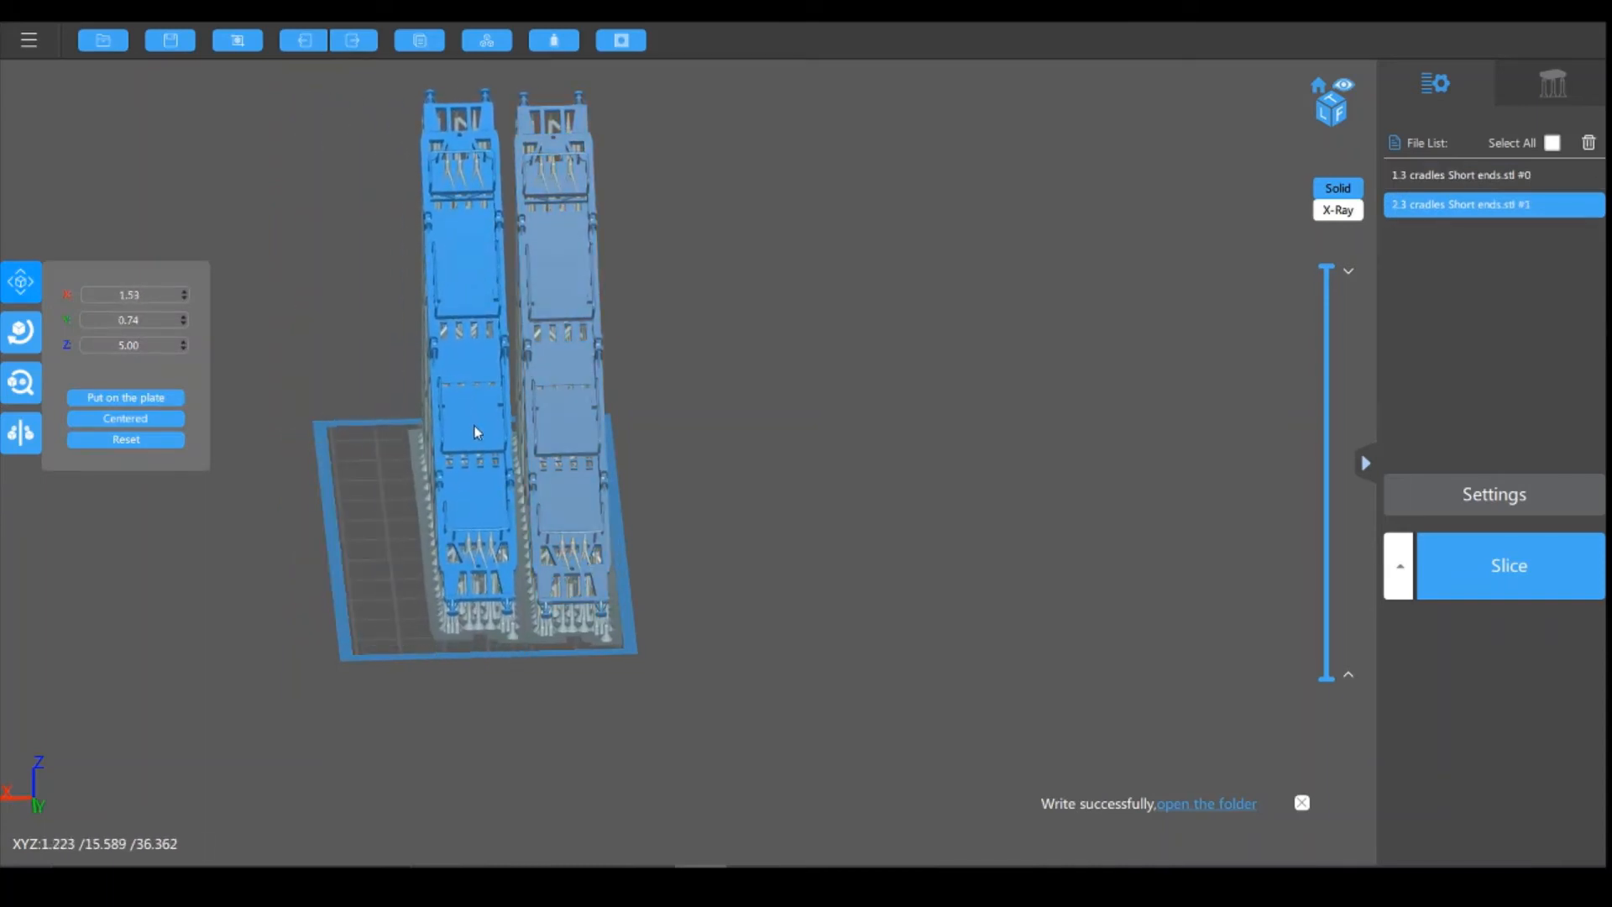
# Step: Make a third copy at about X 22.59, Y 3.44 and centre the middle copy between its neighbours at about X -0.39, Y 1.53
pyautogui.click(420, 40)
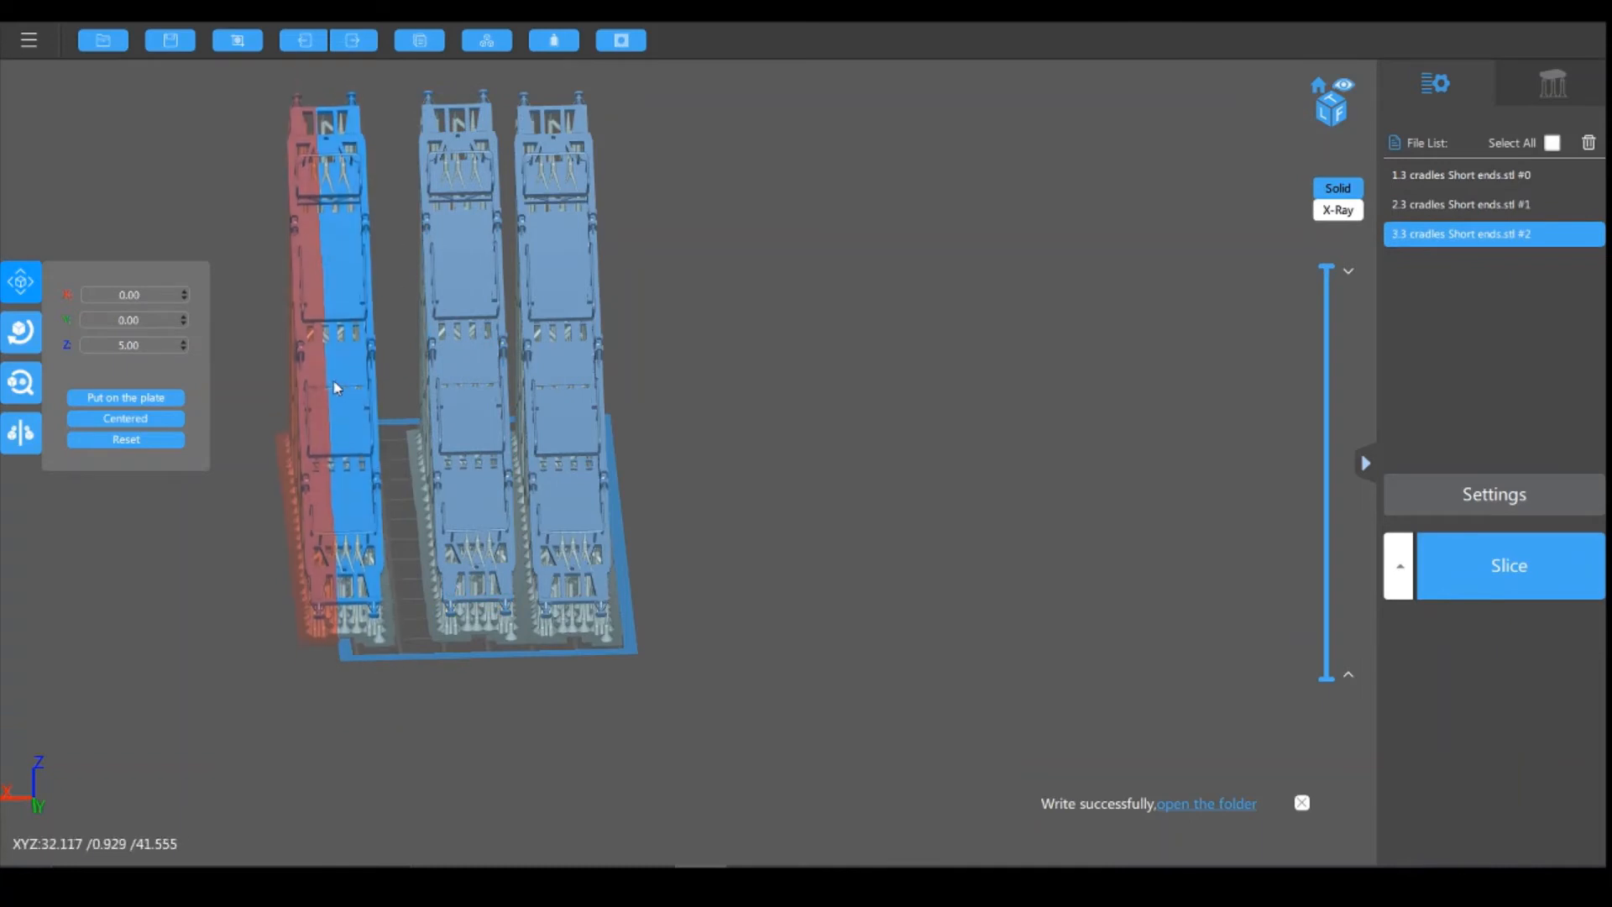
pyautogui.moveTo(345, 424); pyautogui.dragTo(388, 430)
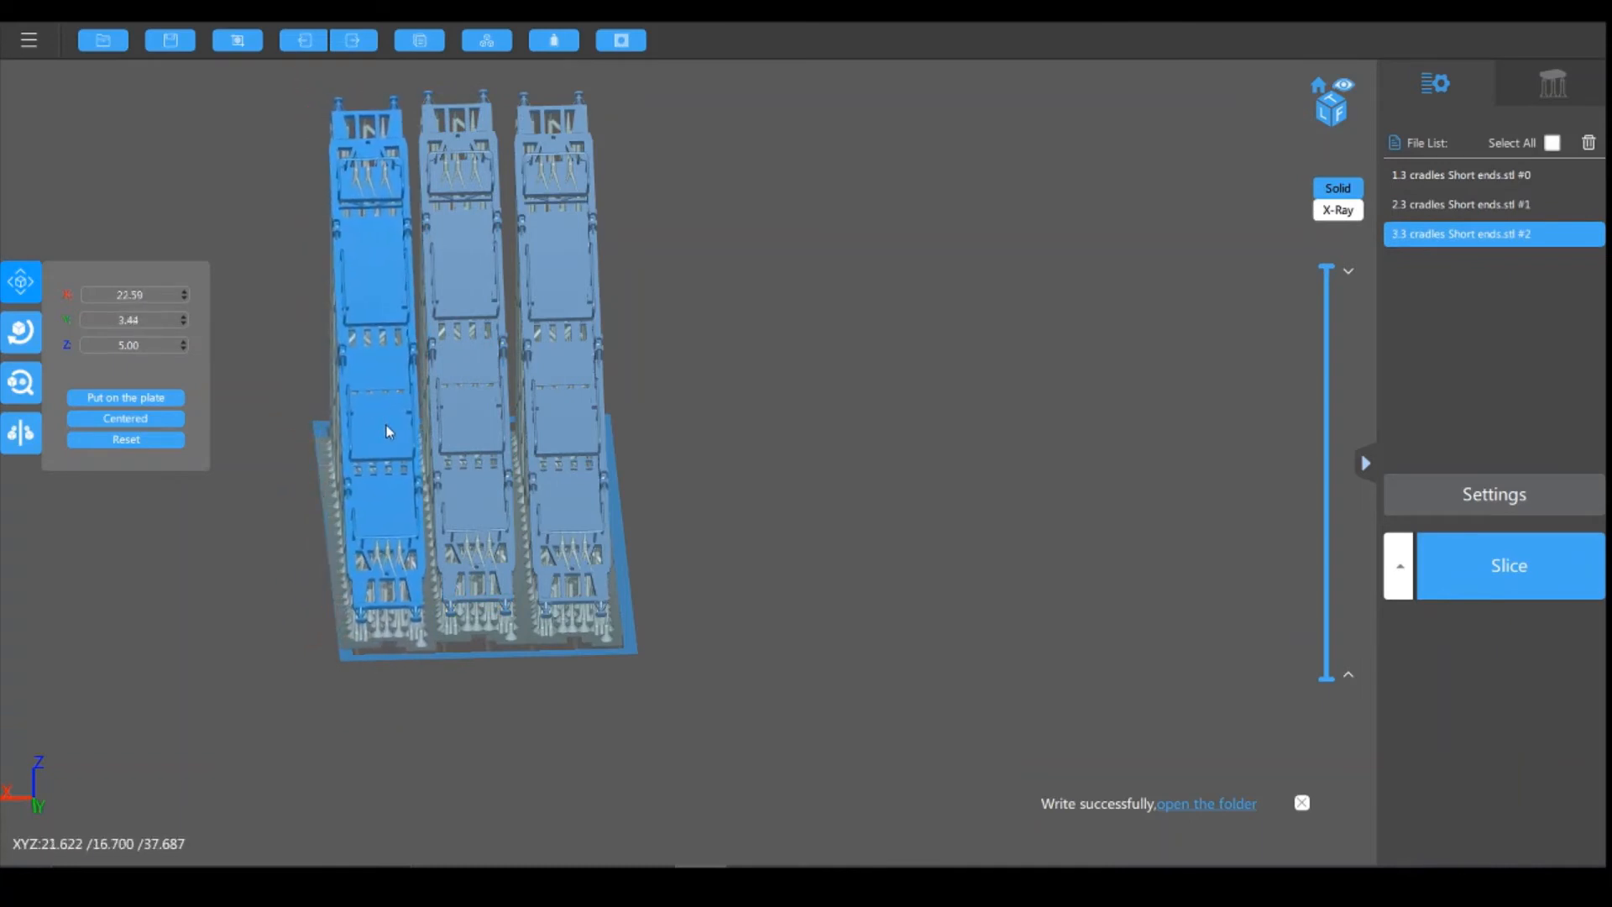
pyautogui.moveTo(830, 550); pyautogui.dragTo(820, 550, button='right')
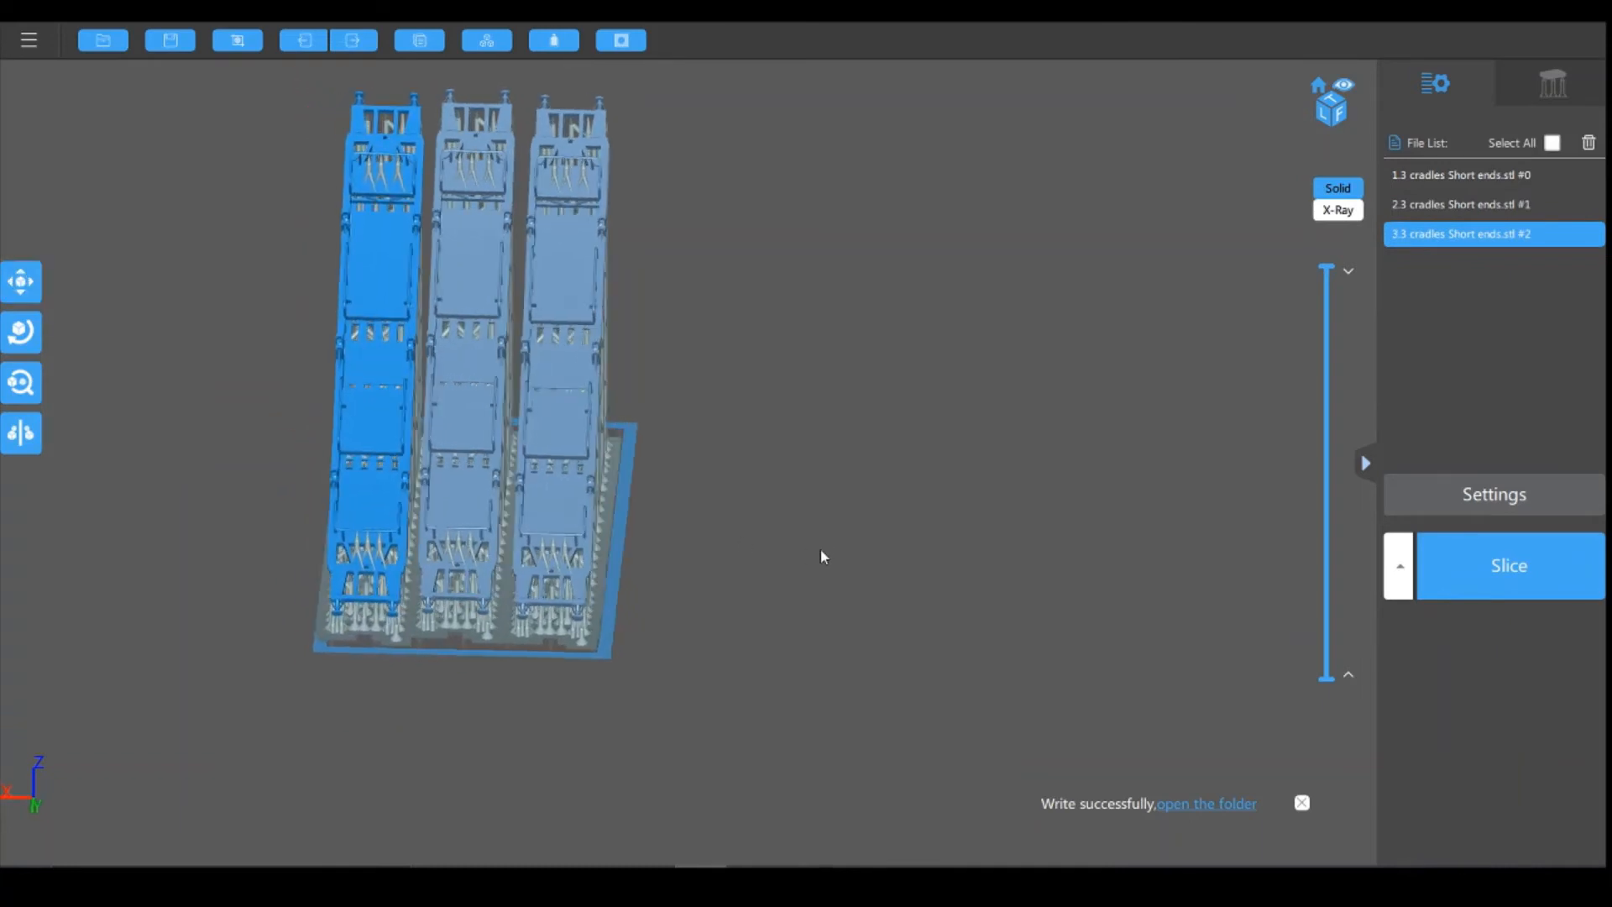
pyautogui.click(576, 425)
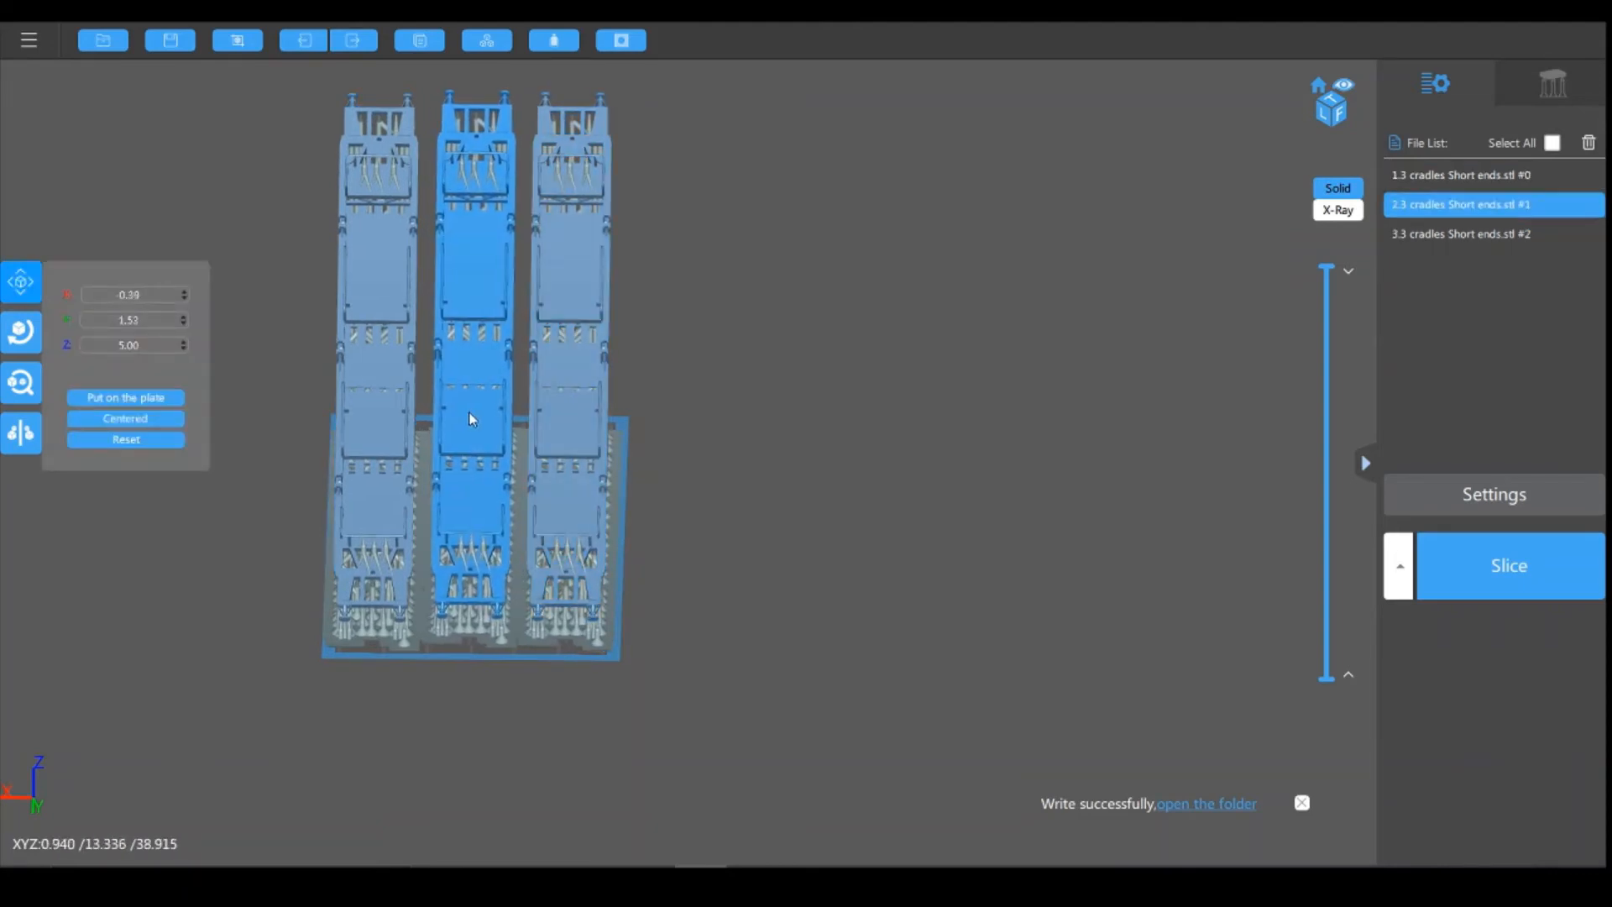
# Step: Delete the third copy, 3 cradles Short ends.stl #2, from the build plate
pyautogui.moveTo(793, 574); pyautogui.dragTo(902, 550)
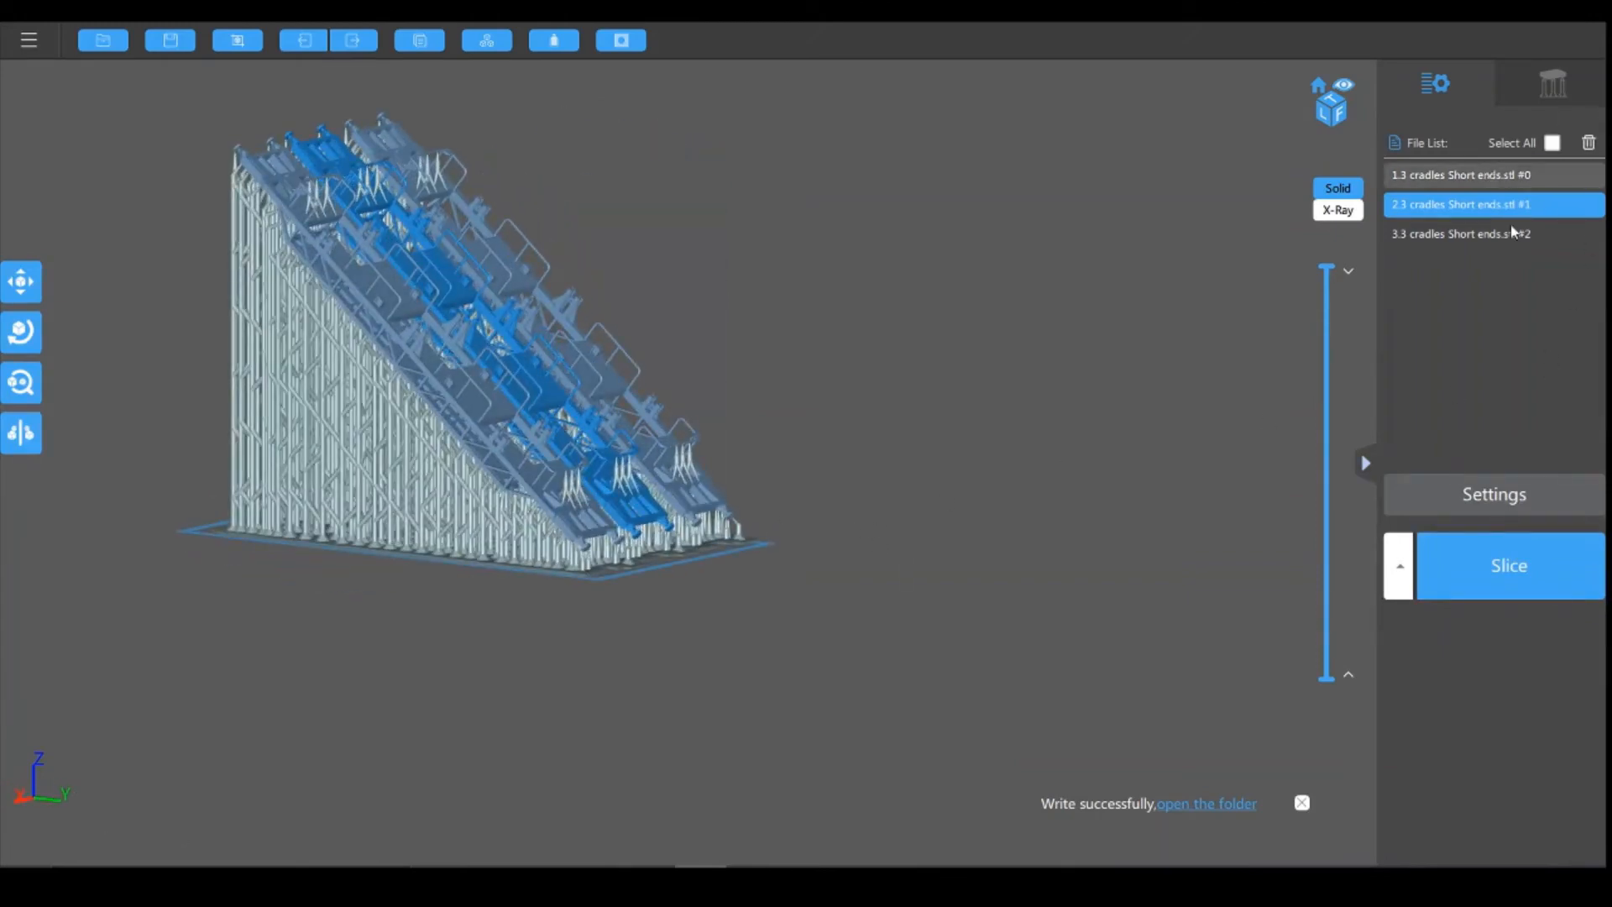
pyautogui.click(1471, 235)
pyautogui.click(1589, 143)
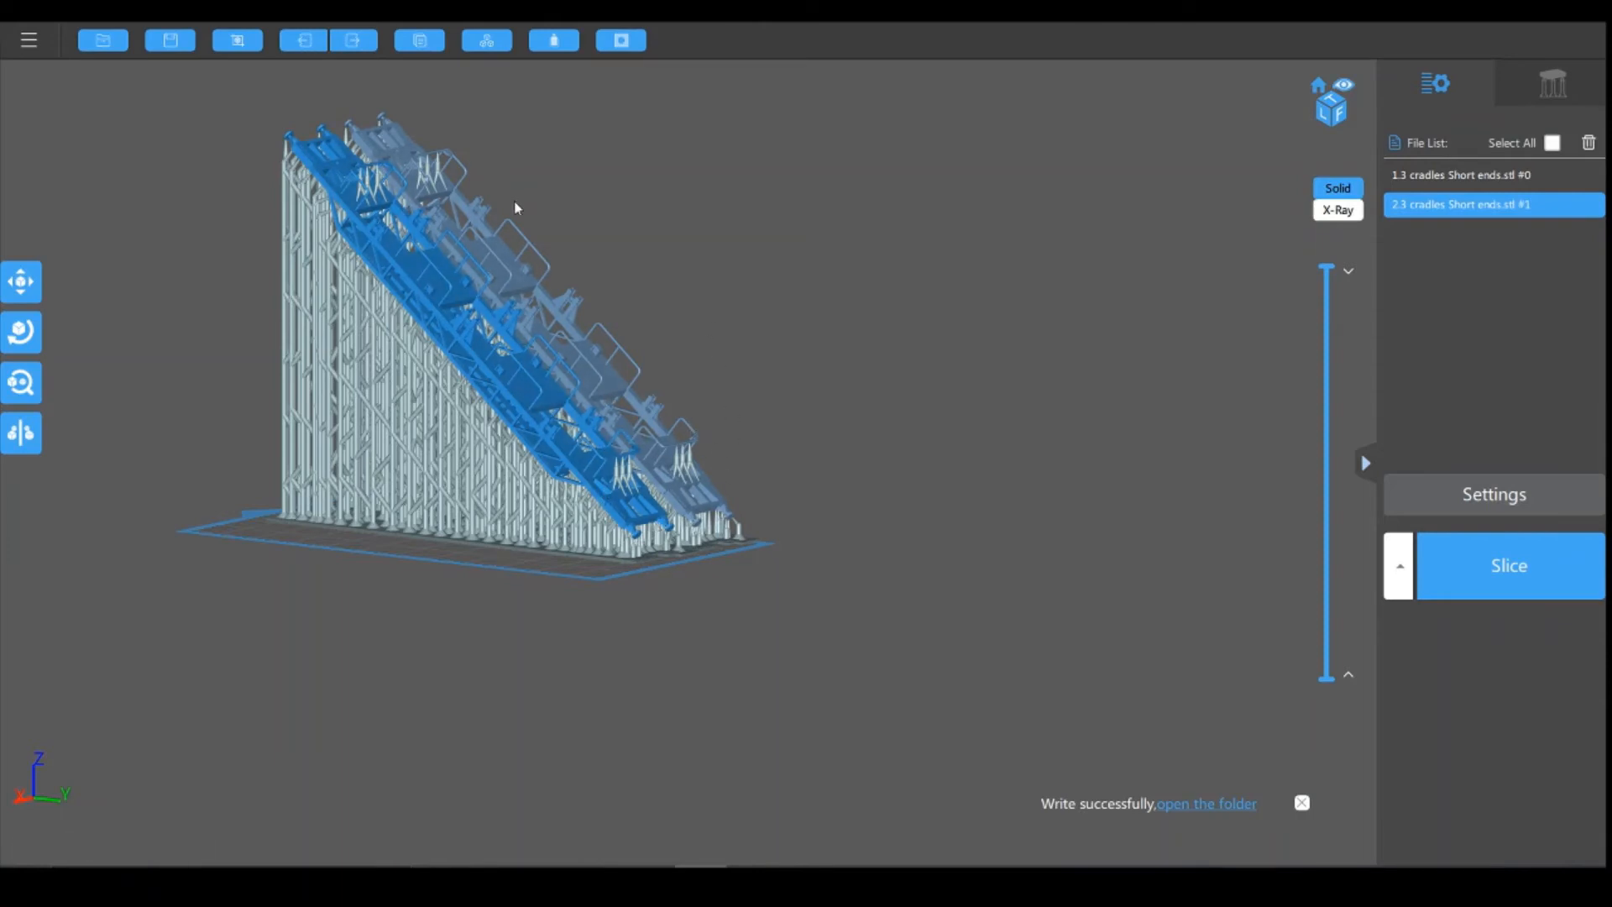
# Step: Import the model file "2 cradles Short ends" from the Printfiles folder
pyautogui.click(126, 49)
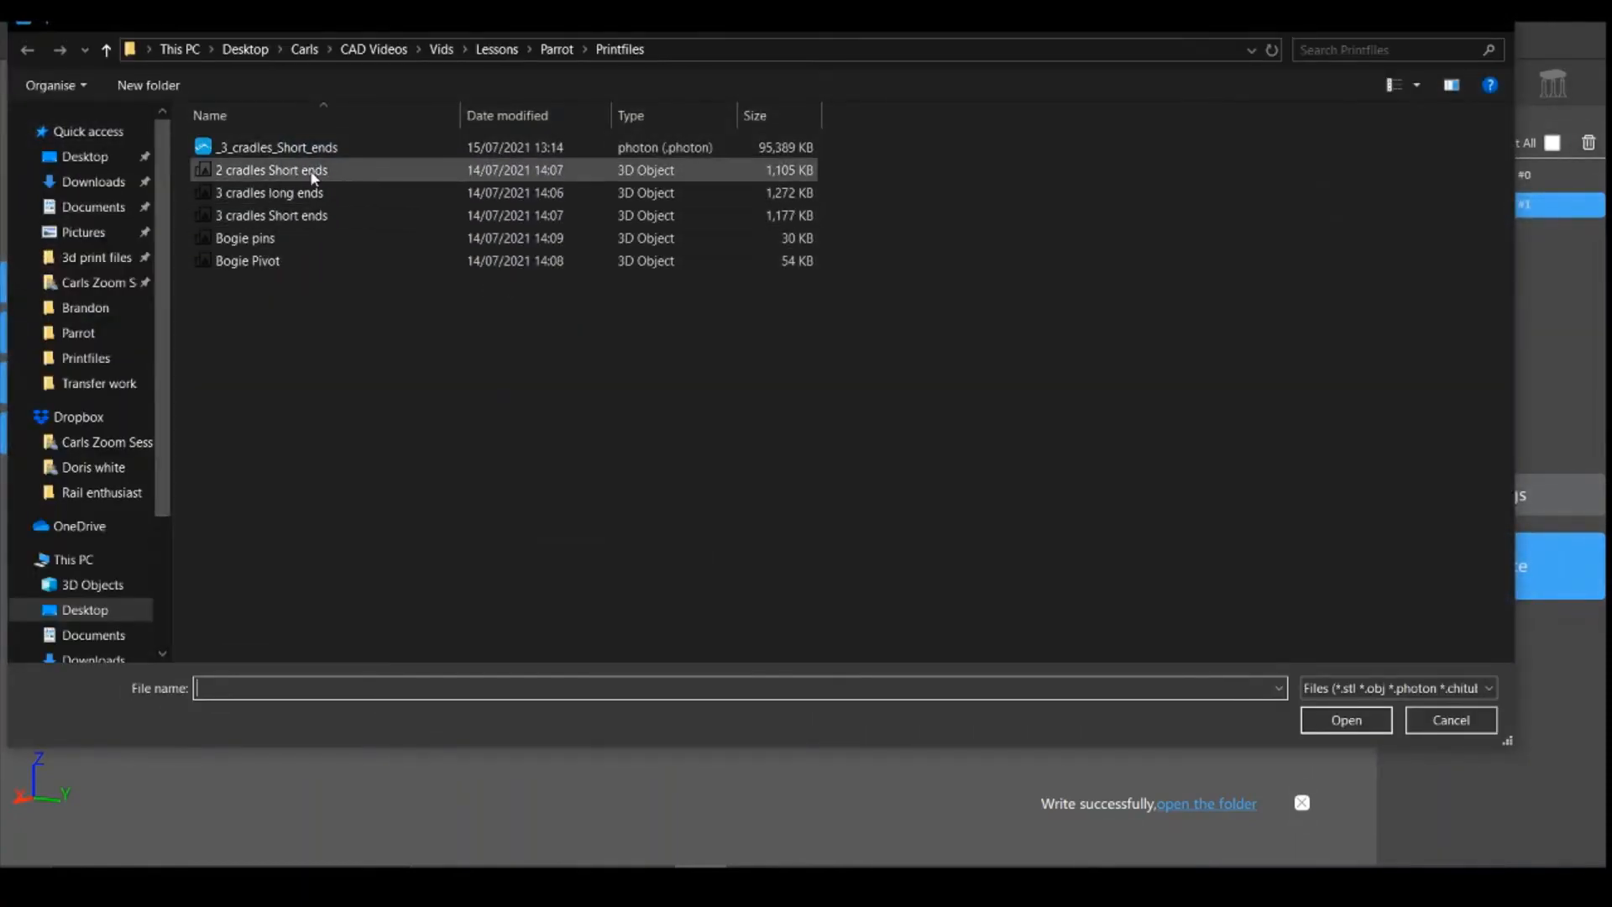
pyautogui.click(310, 170)
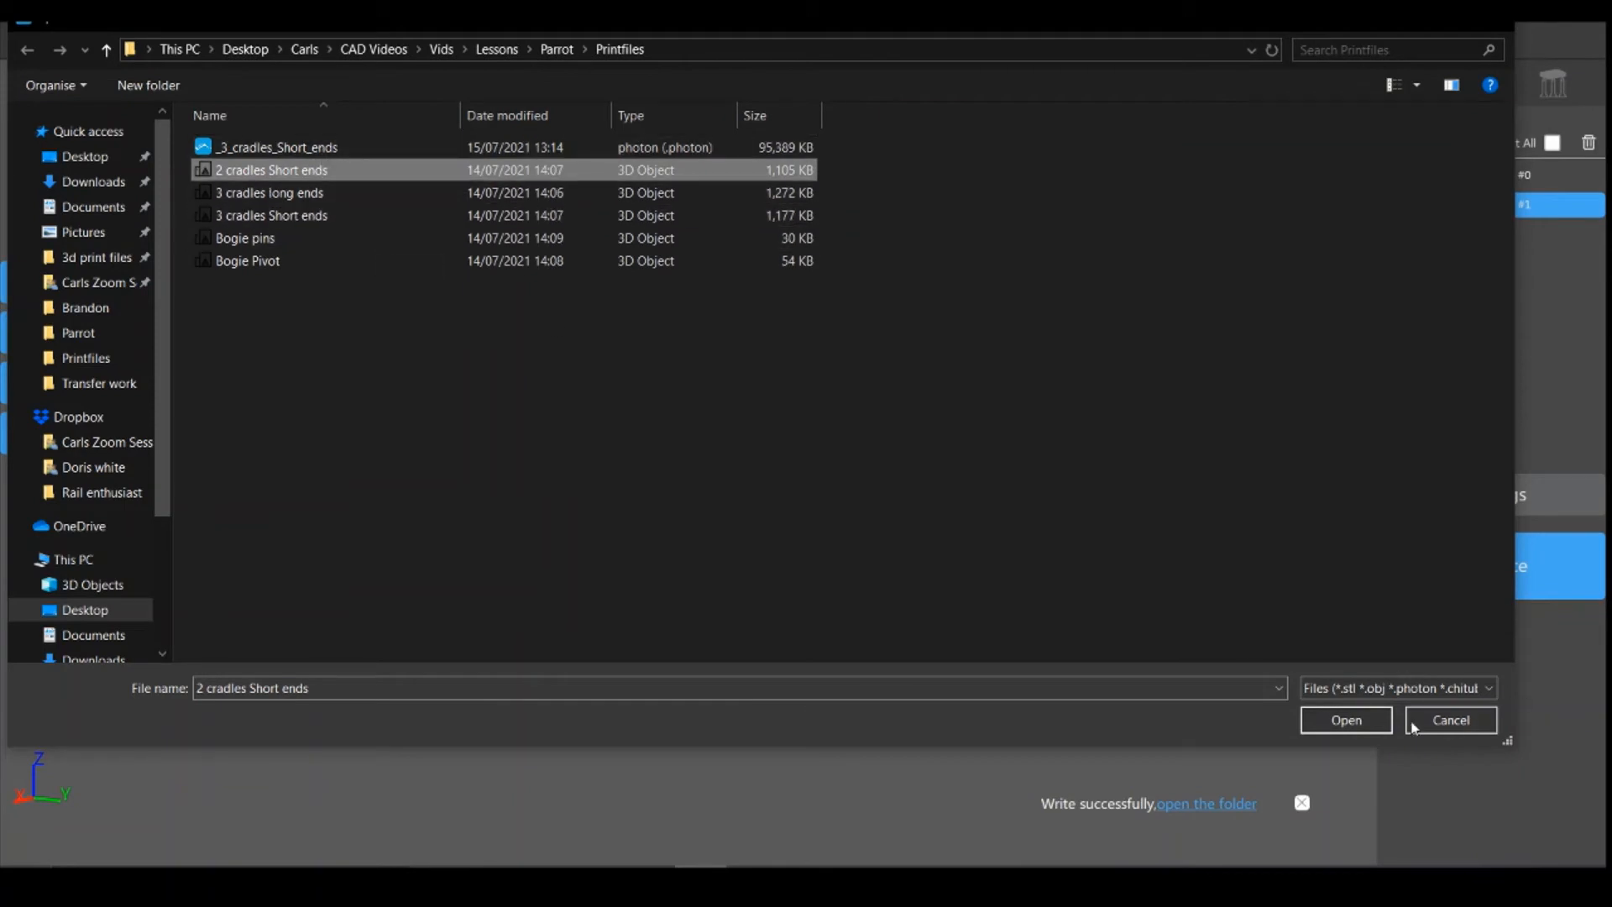
pyautogui.click(1346, 720)
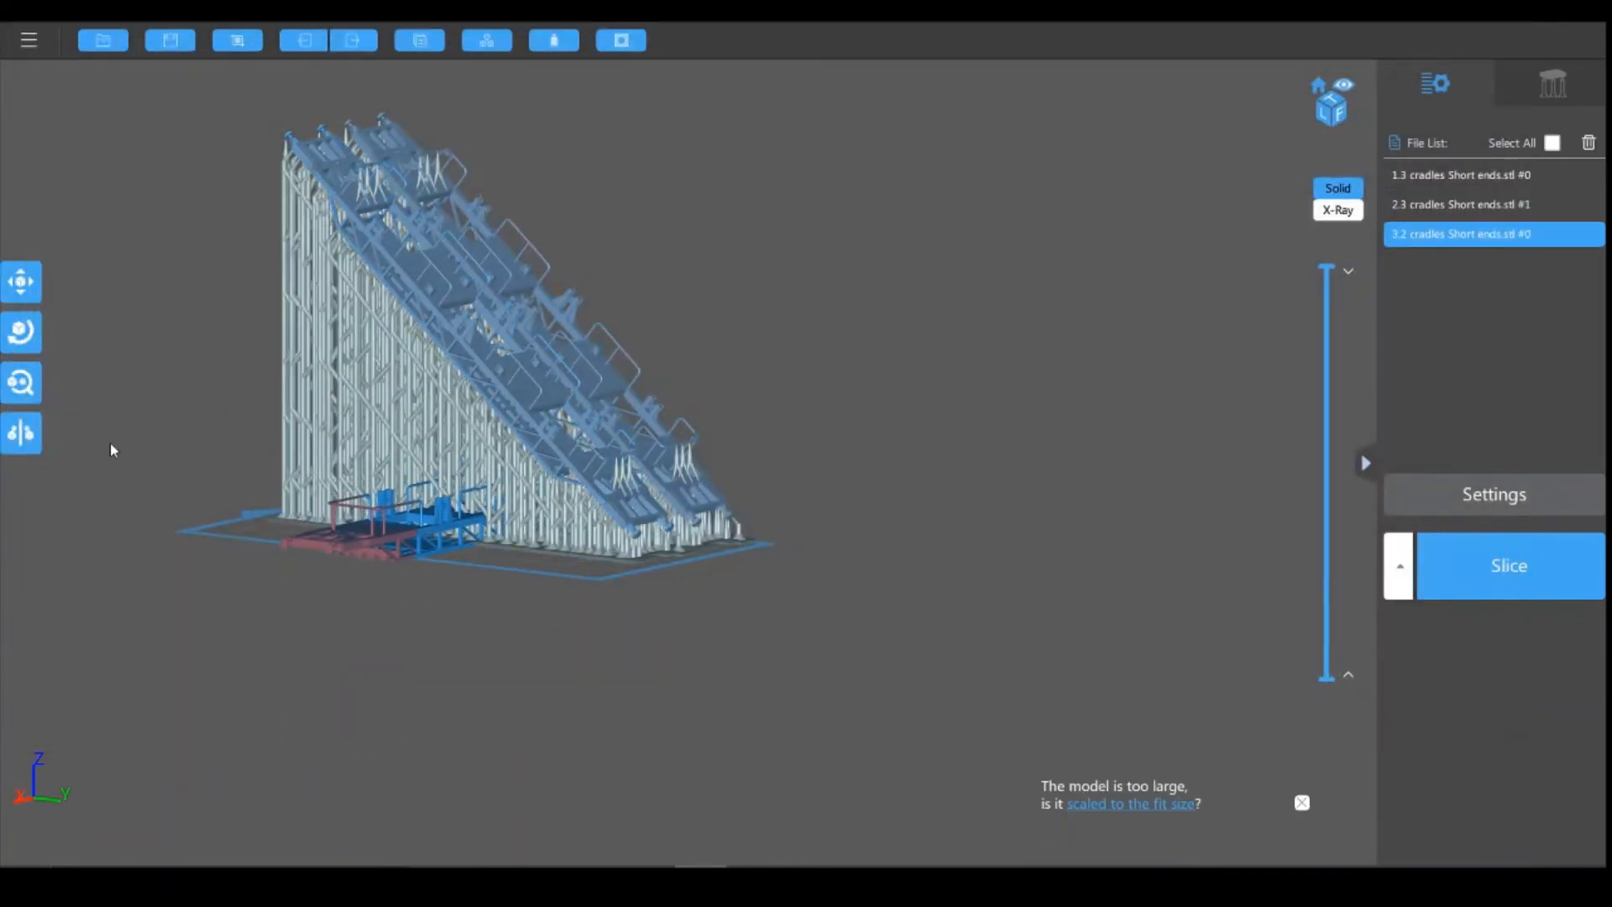
# Step: Rotate the imported model 90° about Z and move it to the free strip of the plate at about X 22.66, Y -3.20
pyautogui.click(21, 332)
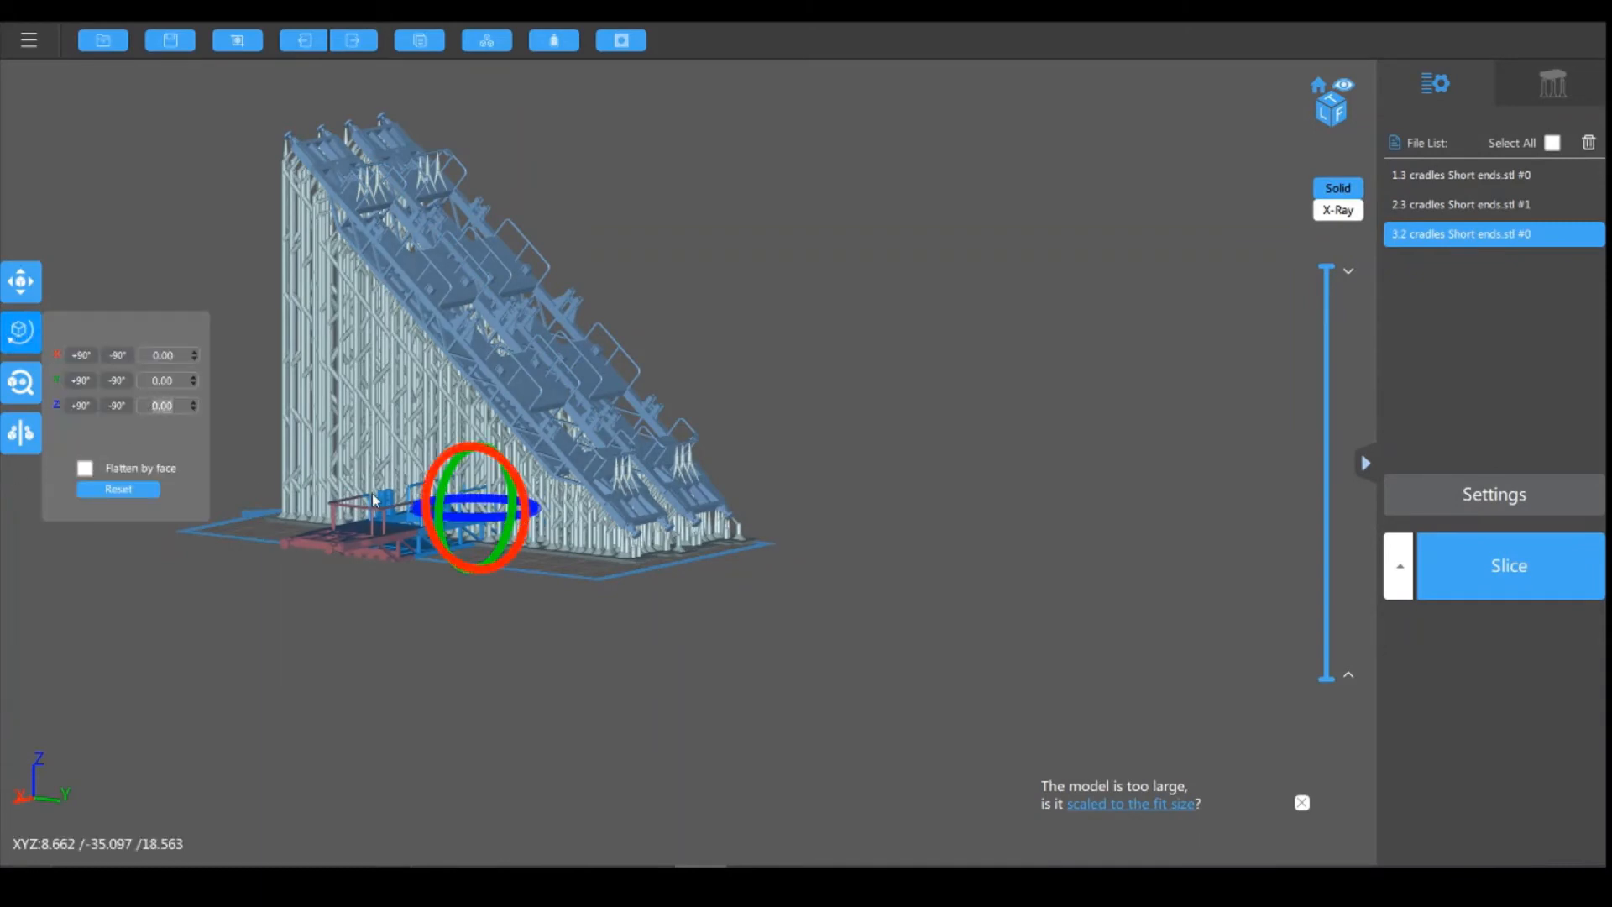
pyautogui.write('90')
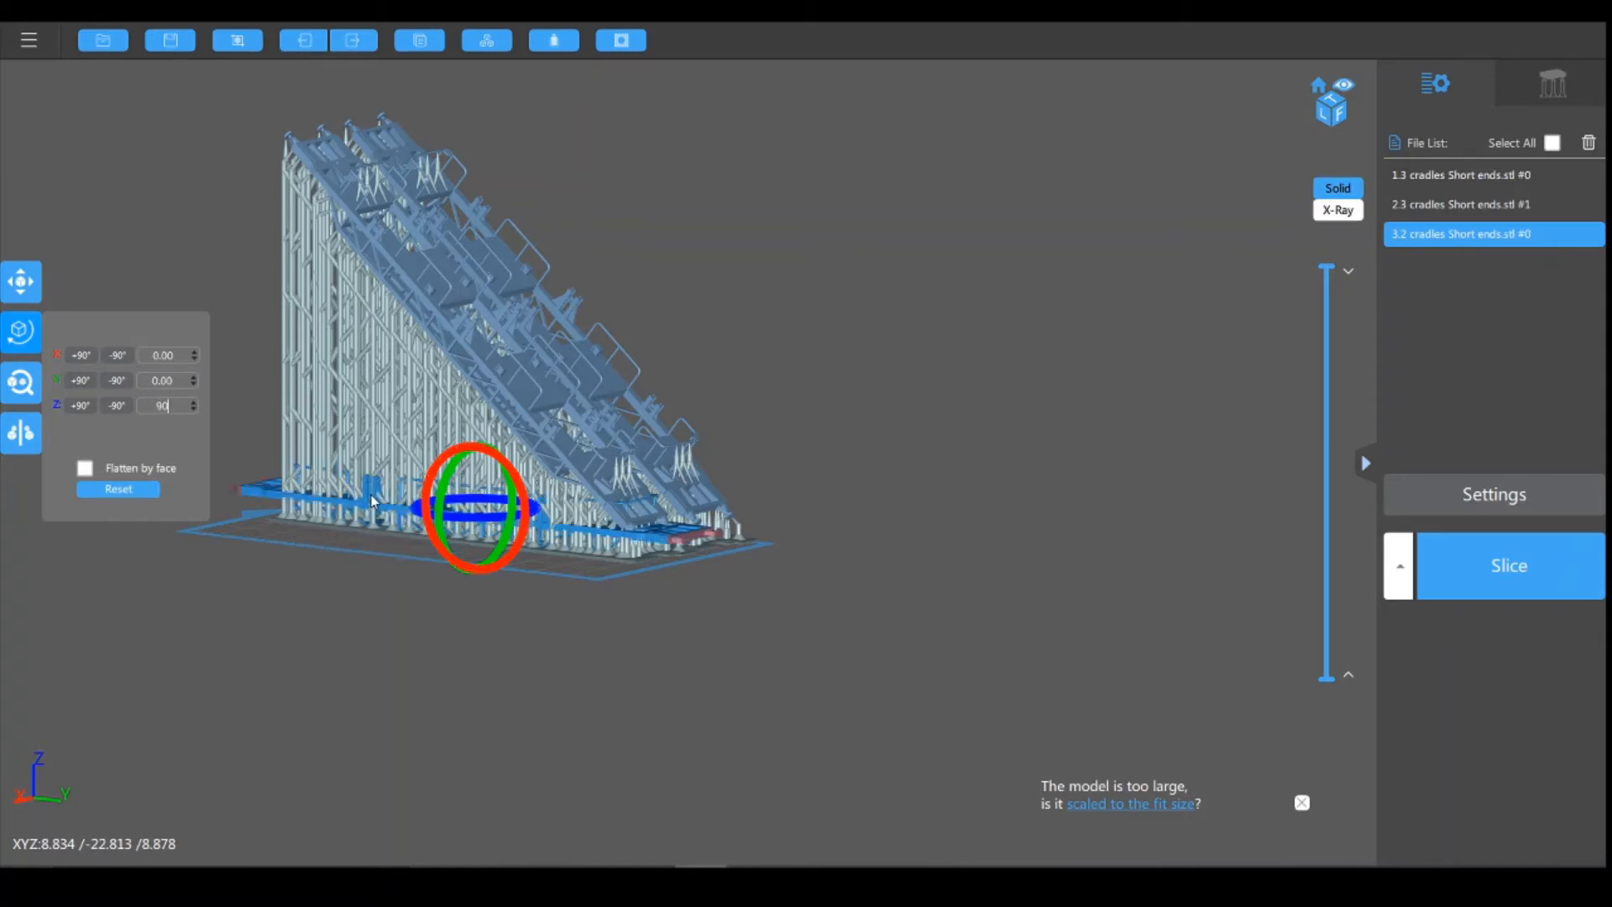
pyautogui.click(485, 616)
pyautogui.moveTo(657, 586); pyautogui.dragTo(590, 617)
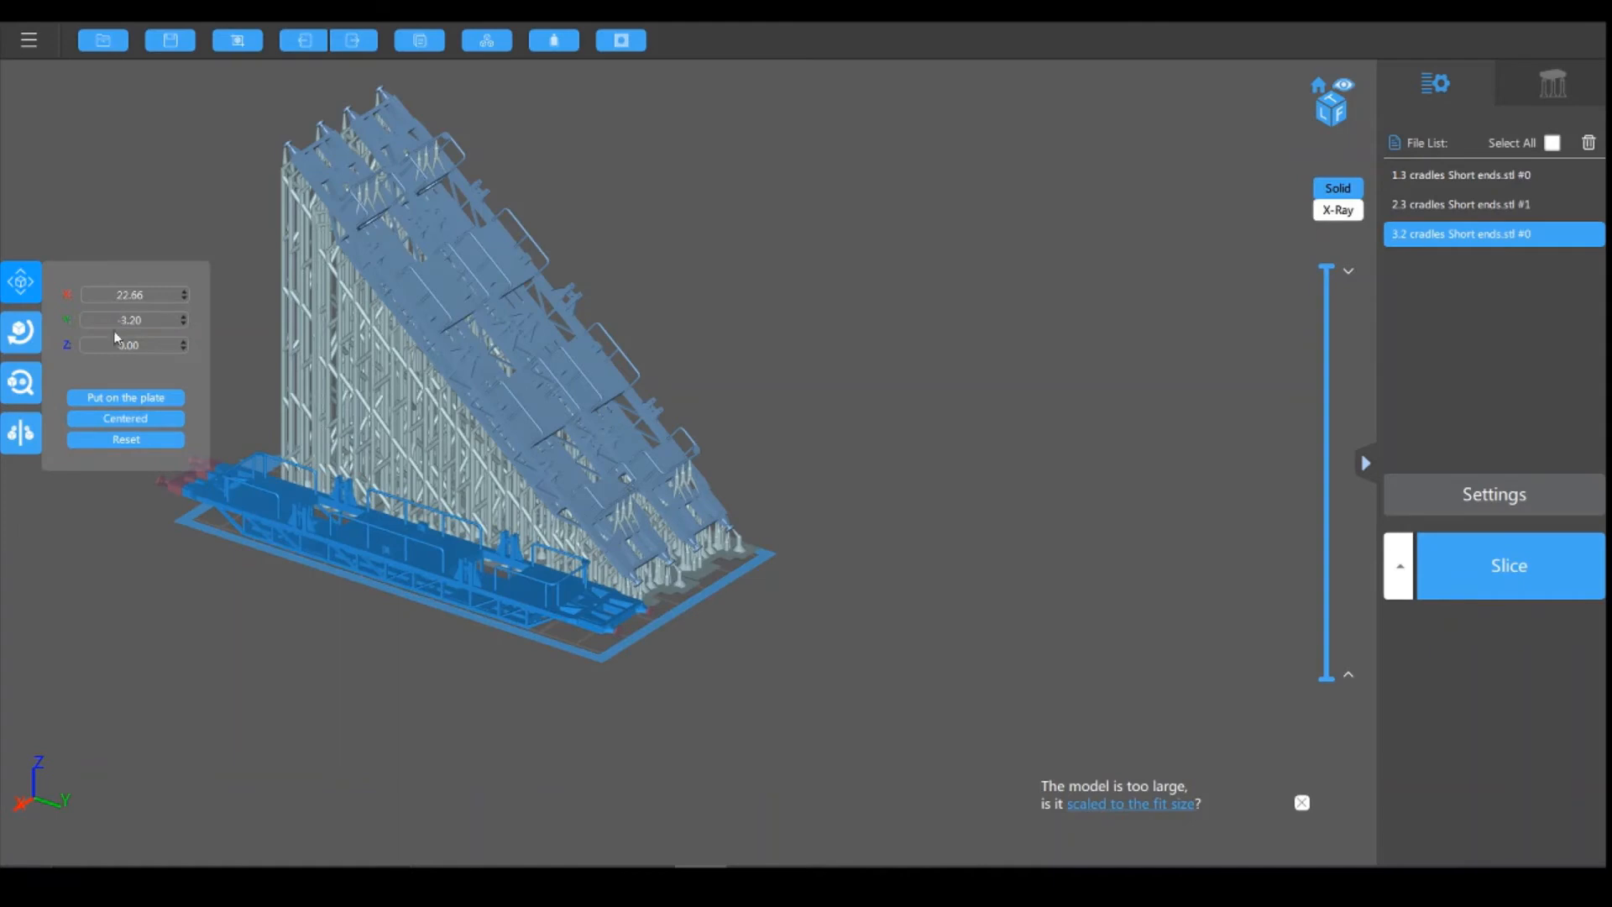
# Step: Tilt the two-cradle model about the X axis to match the slope of the supported models
pyautogui.click(21, 332)
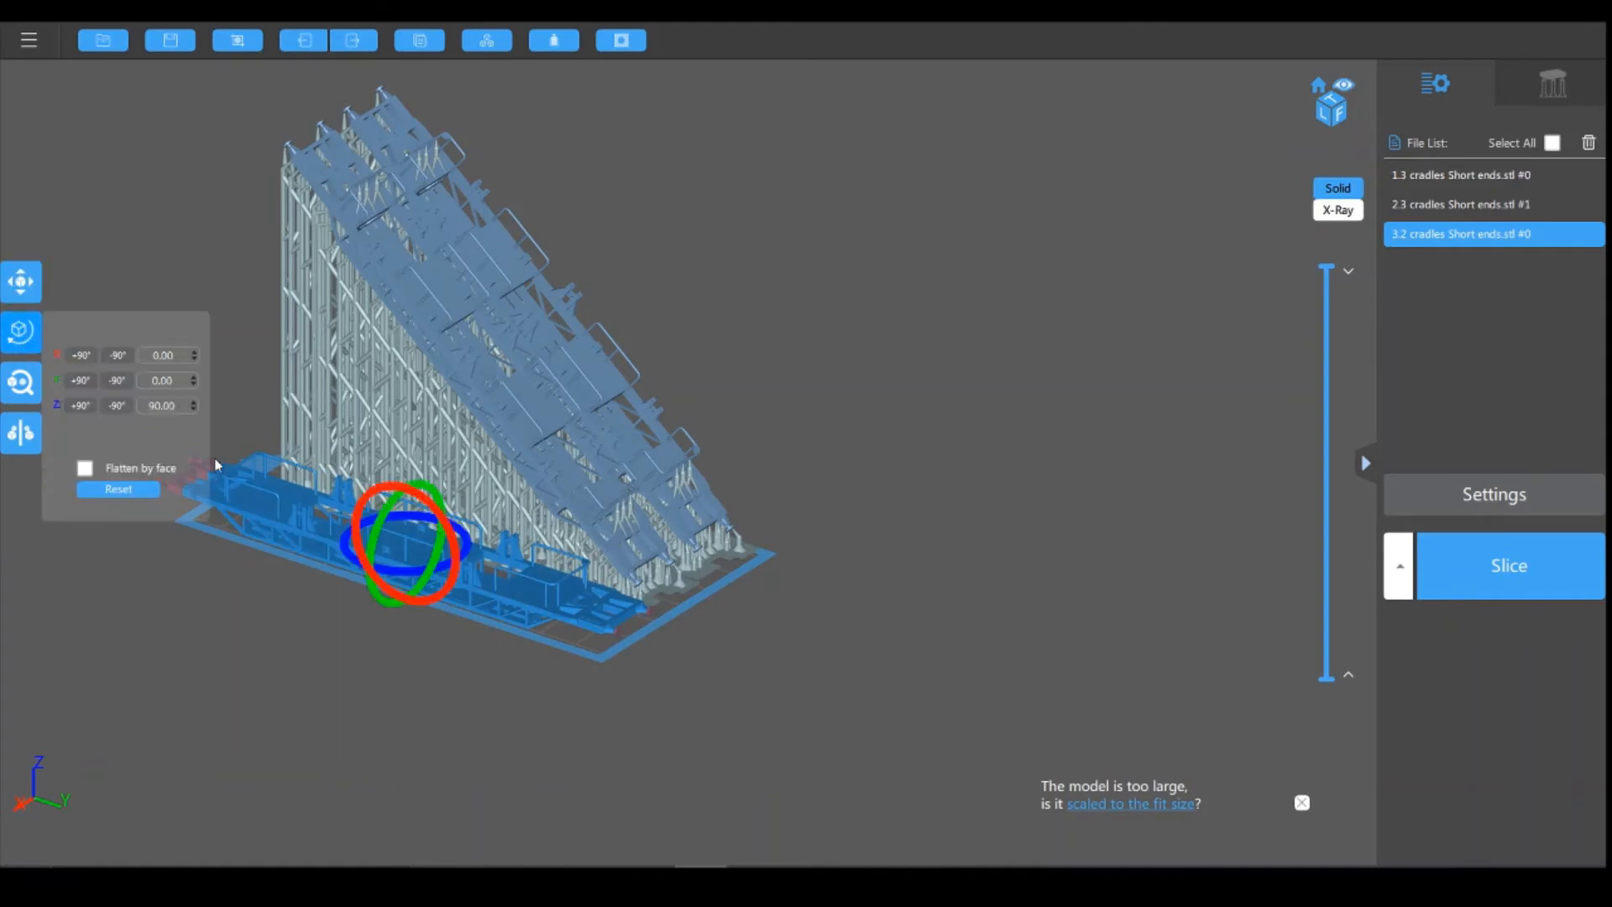
pyautogui.moveTo(459, 551); pyautogui.dragTo(428, 539)
pyautogui.moveTo(791, 826); pyautogui.dragTo(877, 781, button='right')
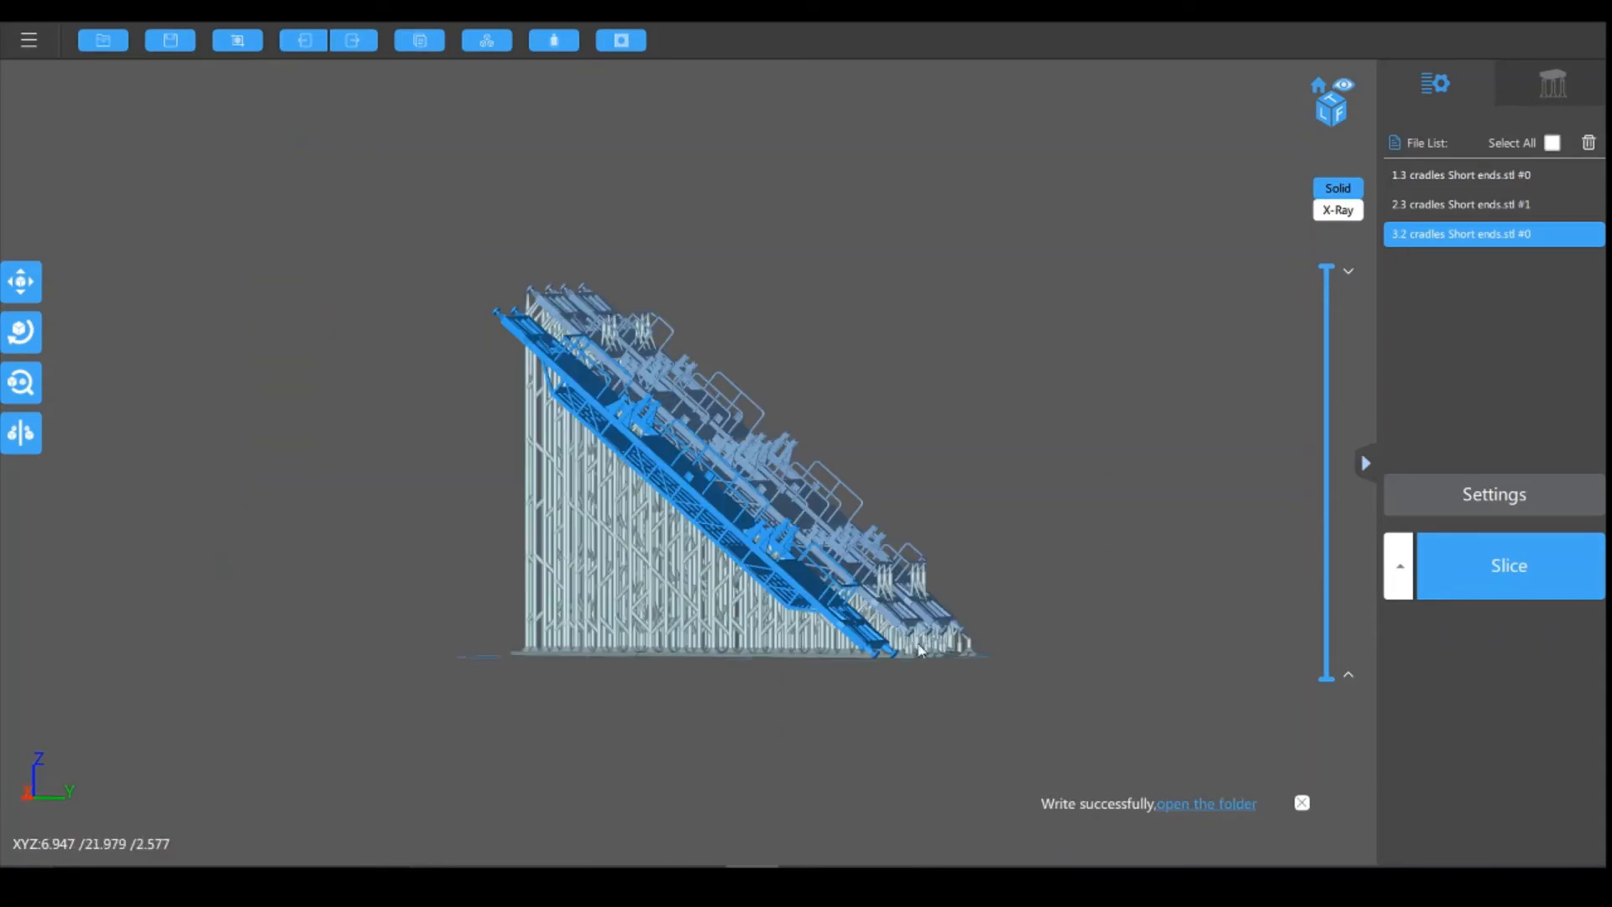
# Step: Start support editing on the two-cradle model and place a Light support under each of the two buffer discs at its low end
pyautogui.scroll(4, 919, 649)
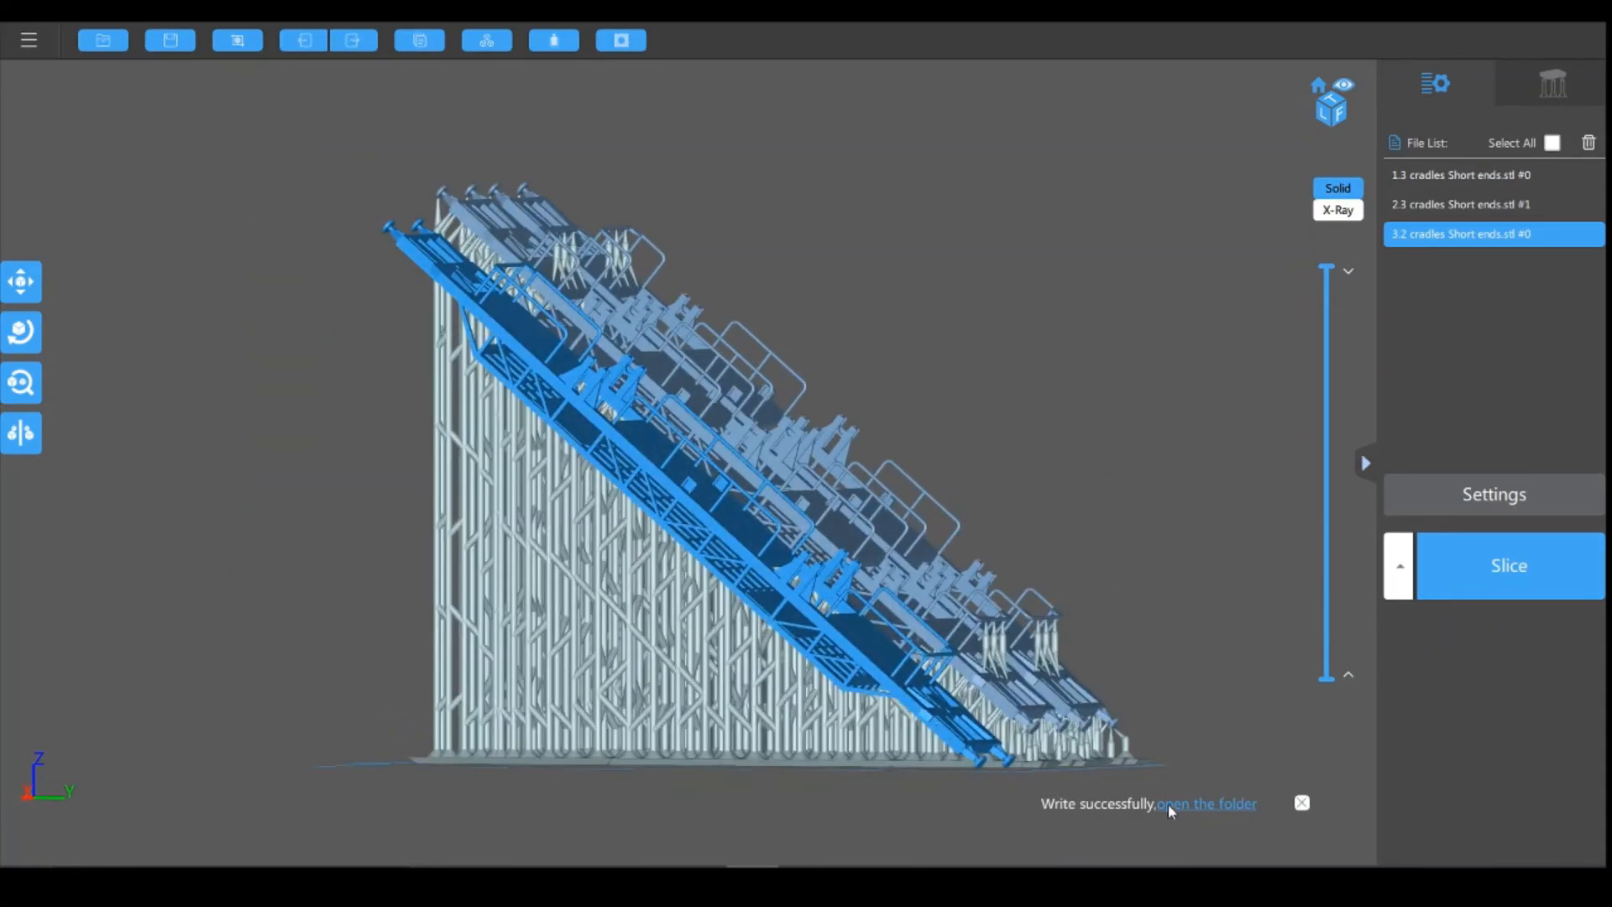
pyautogui.moveTo(1170, 808); pyautogui.dragTo(716, 95, button='right')
pyautogui.scroll(4, 1218, 469)
pyautogui.click(1549, 87)
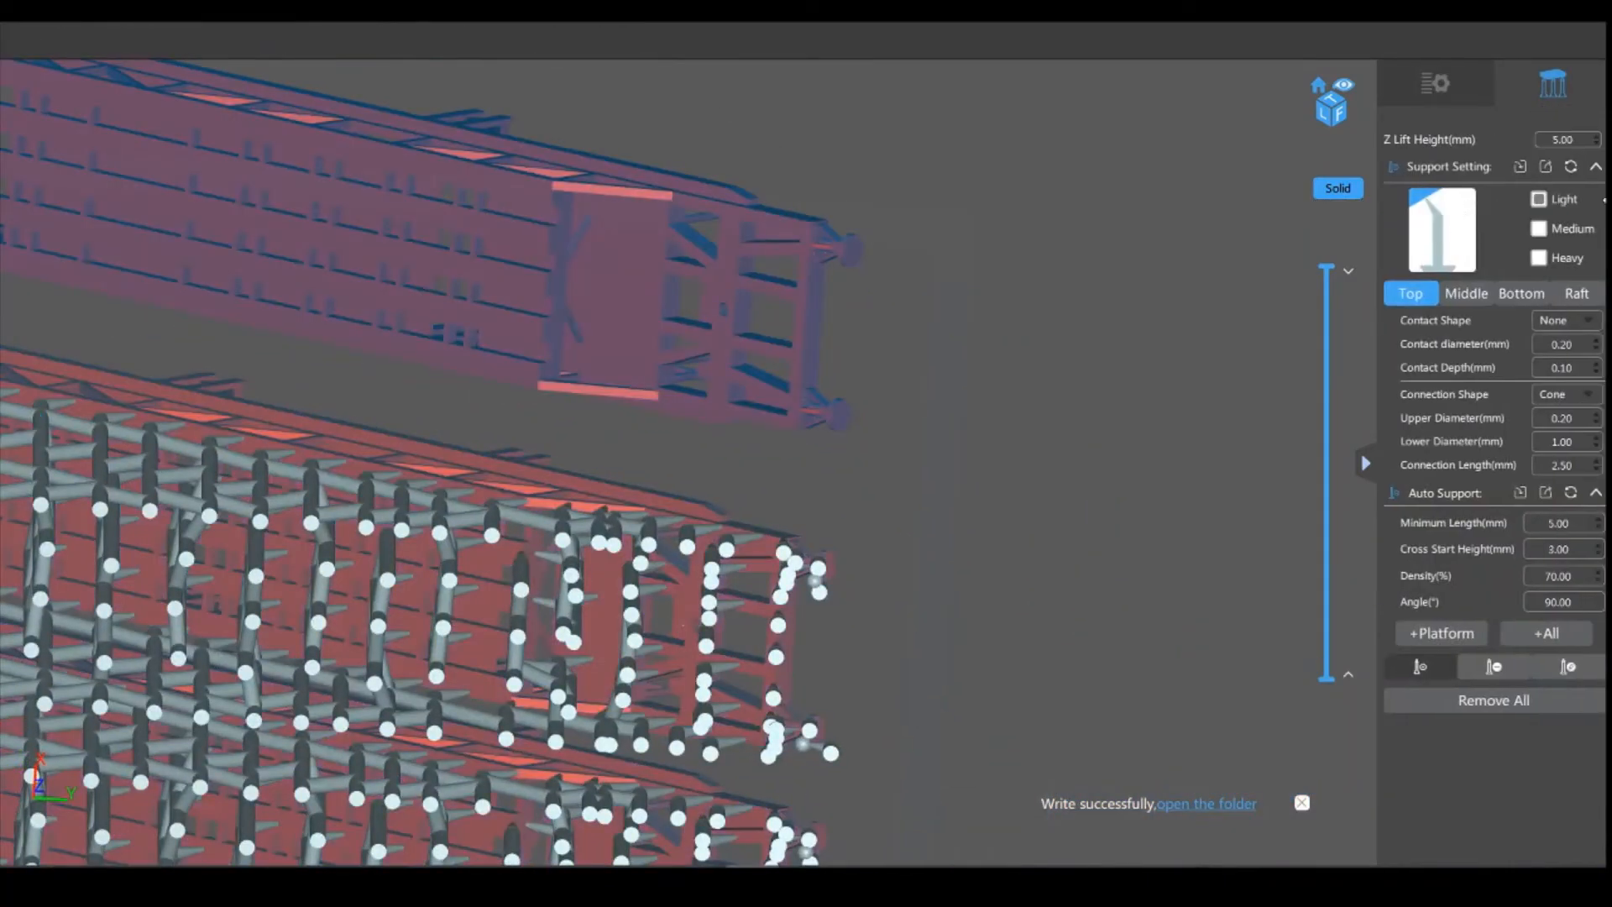
pyautogui.scroll(3, 1156, 299)
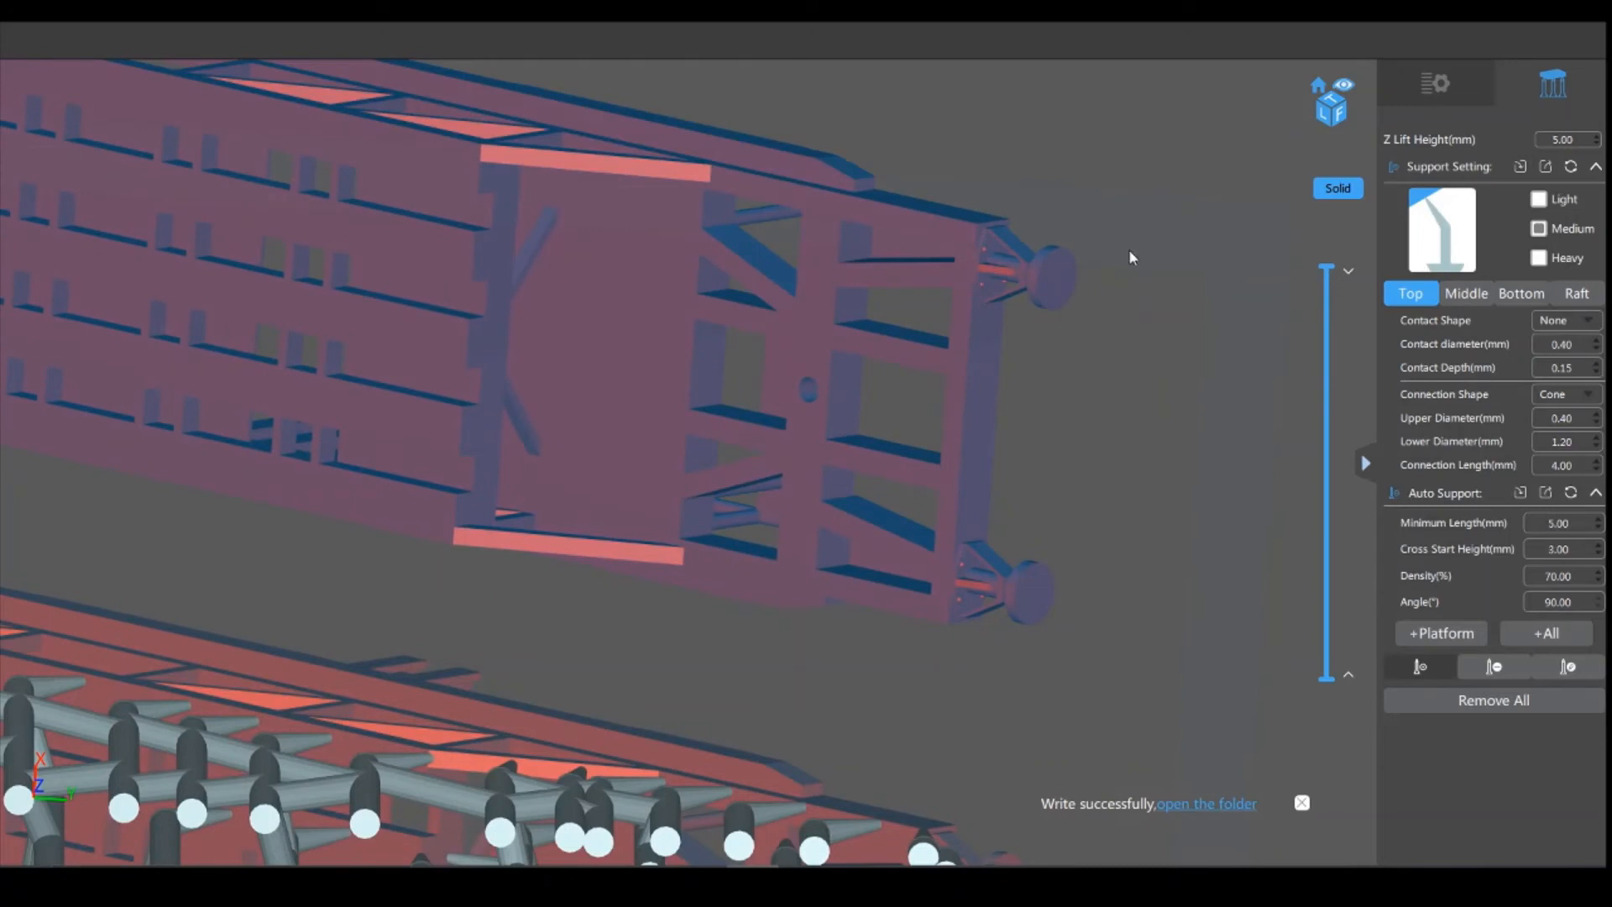
pyautogui.click(1035, 286)
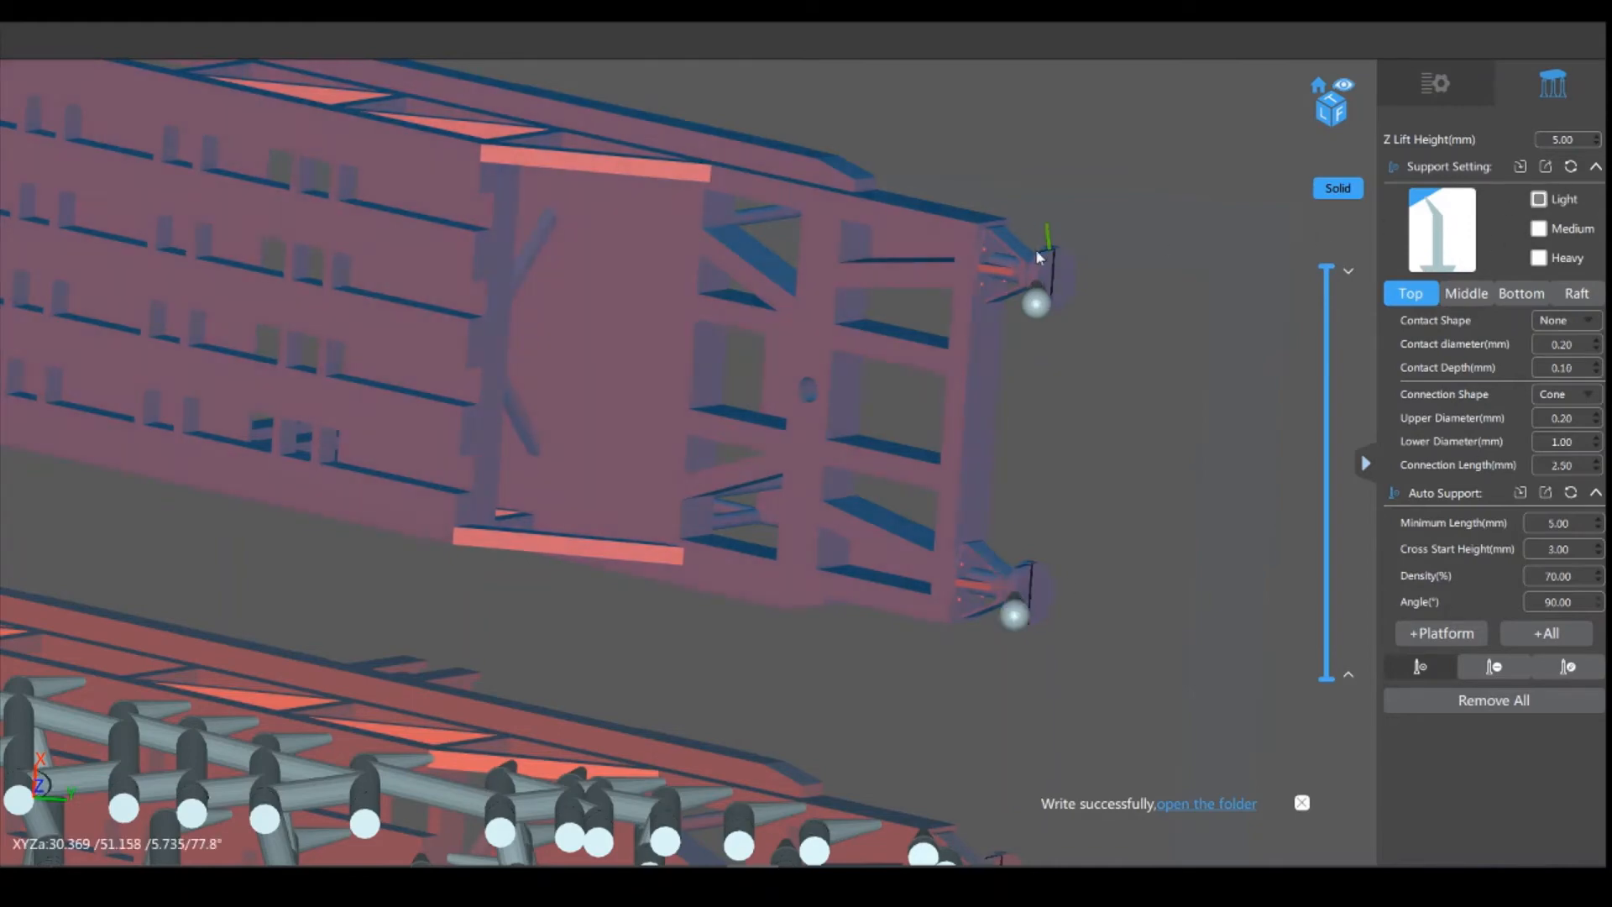
# Step: Add Light supports to the first low-end buffer: on its mounting-plate rivets, its shank and the side of its disc
pyautogui.scroll(10, 1036, 249)
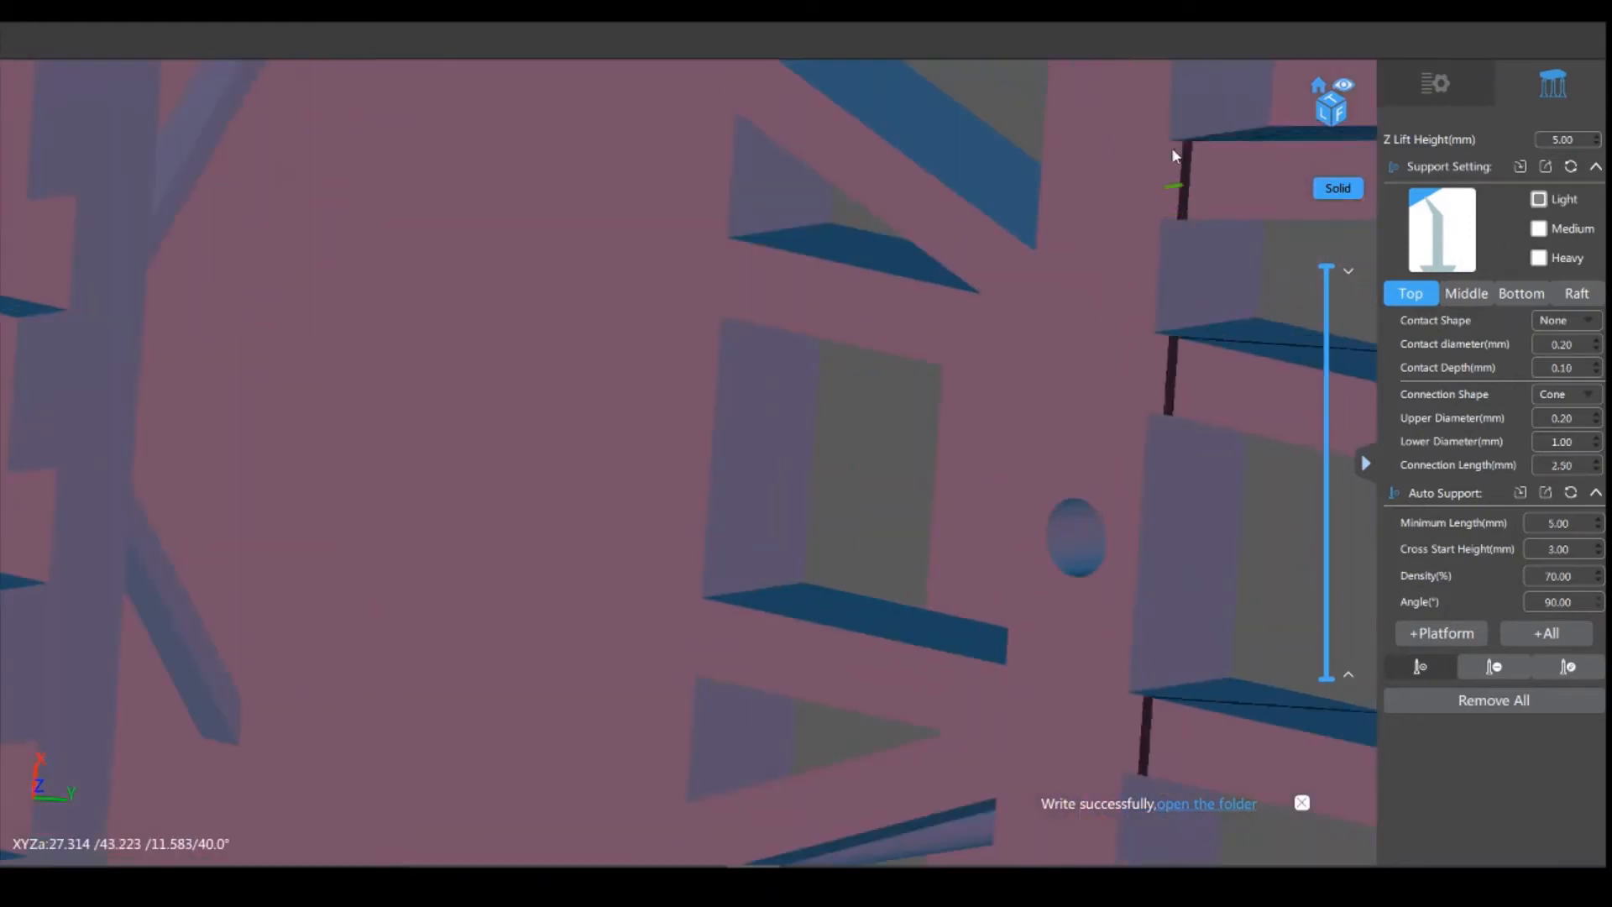
pyautogui.moveTo(1279, 286); pyautogui.dragTo(655, 407, button='middle')
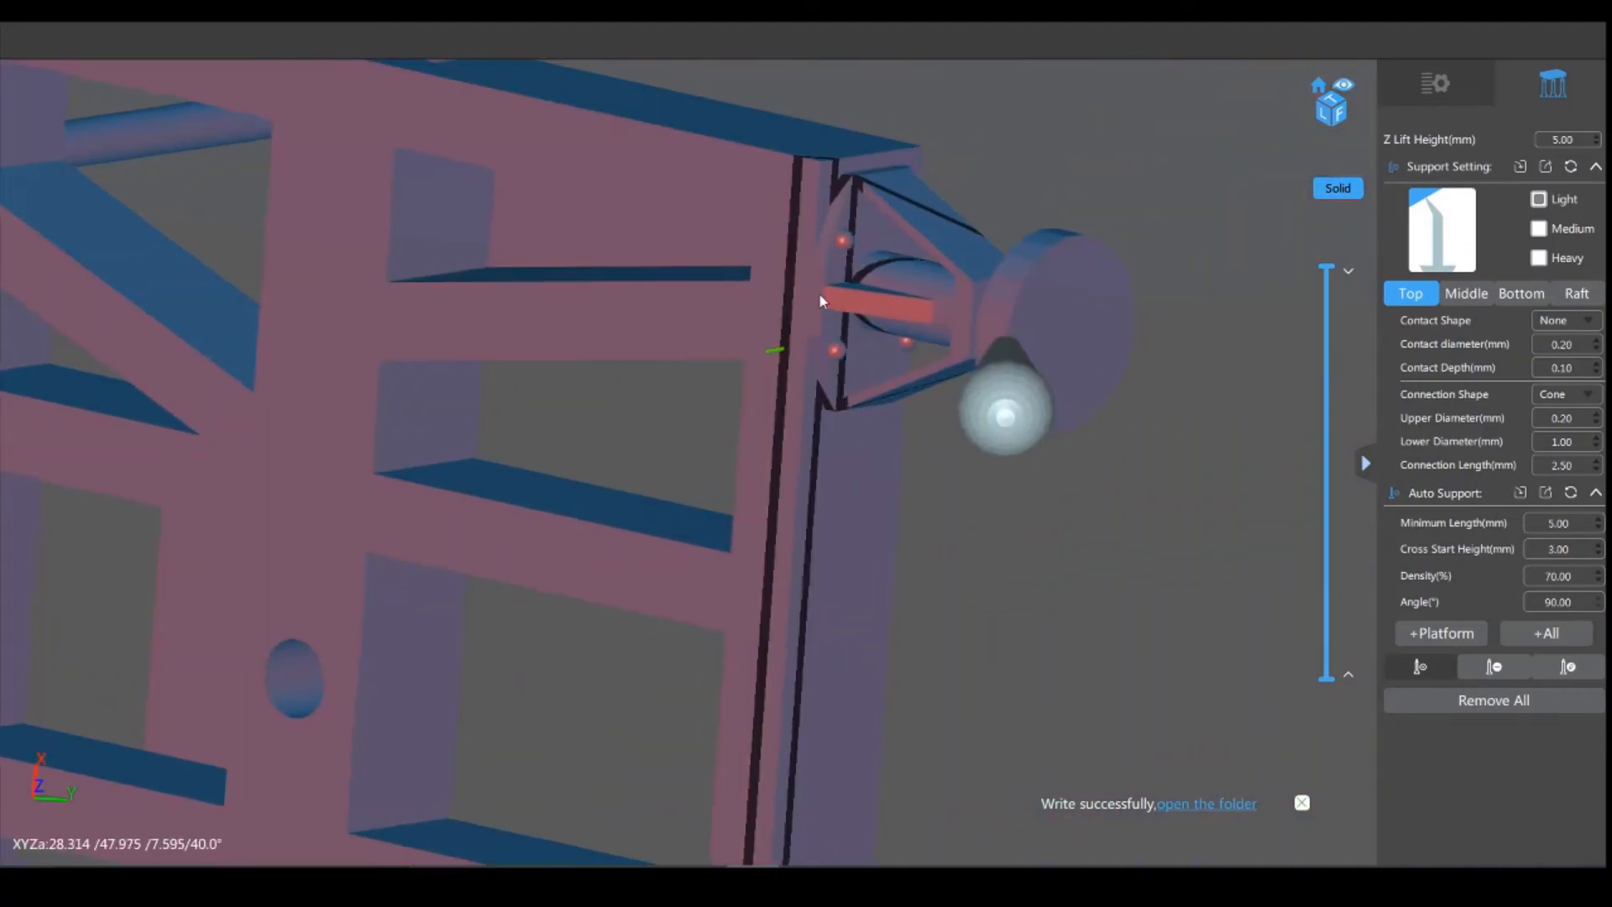
pyautogui.click(843, 245)
pyautogui.moveTo(931, 375); pyautogui.dragTo(1050, 620, button='middle')
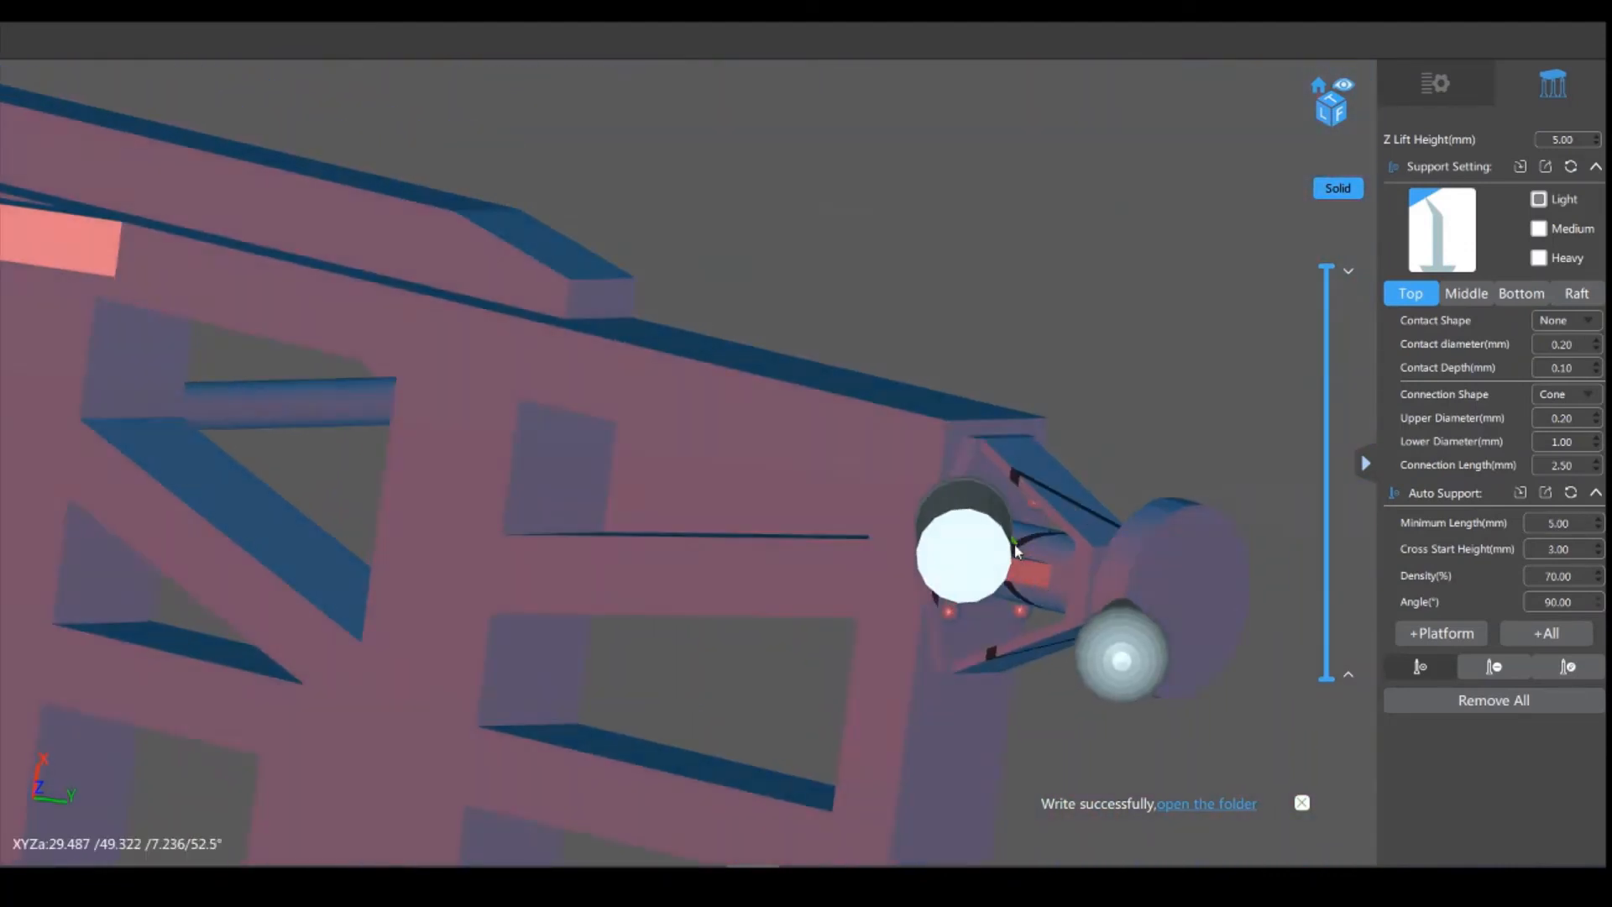
pyautogui.click(949, 619)
pyautogui.click(1088, 584)
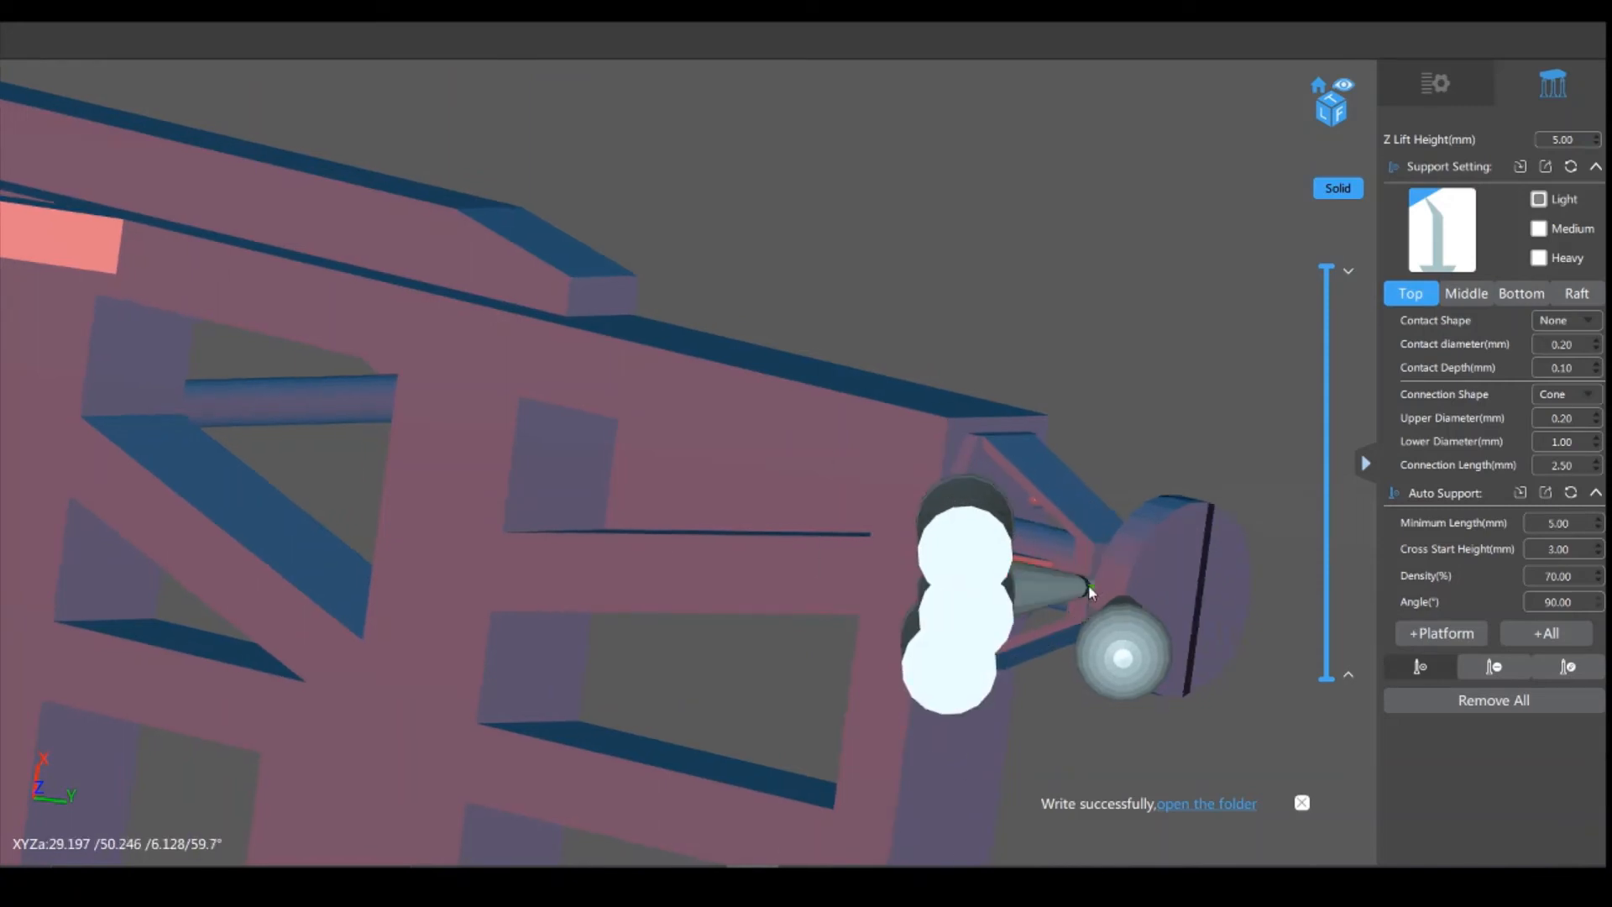
pyautogui.click(1155, 545)
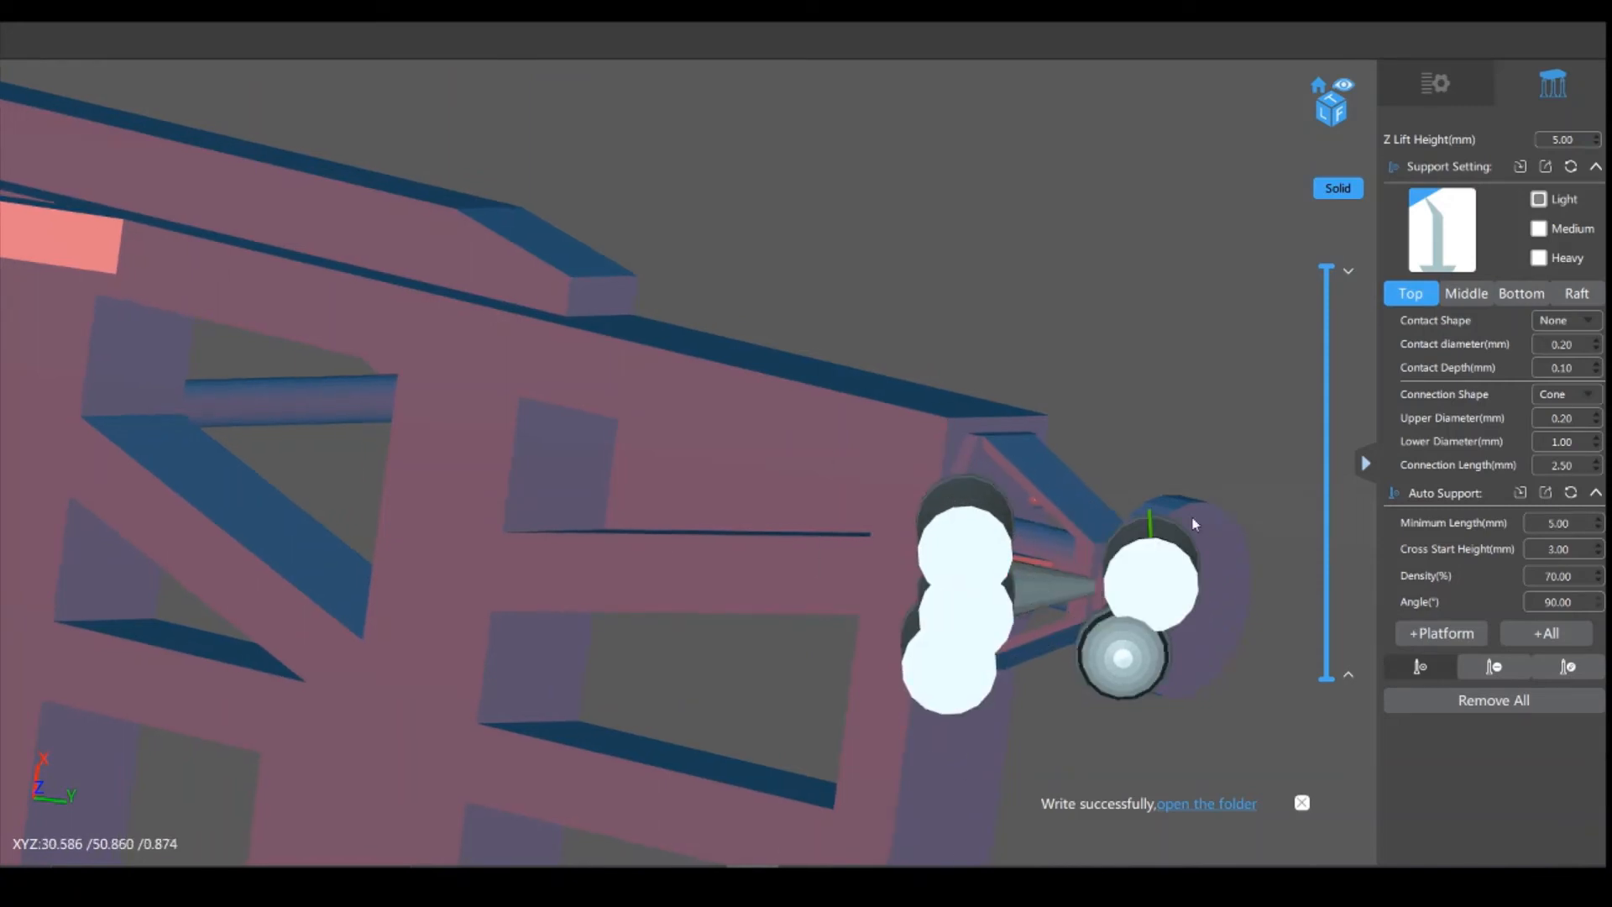
# Step: Support the other low-end buffer with Light supports on two mounting-plate rivets, the shank and both sides of the disc
pyautogui.moveTo(1155, 546); pyautogui.dragTo(1145, 580, button='middle')
pyautogui.moveTo(1146, 579); pyautogui.dragTo(1142, 562, button='right')
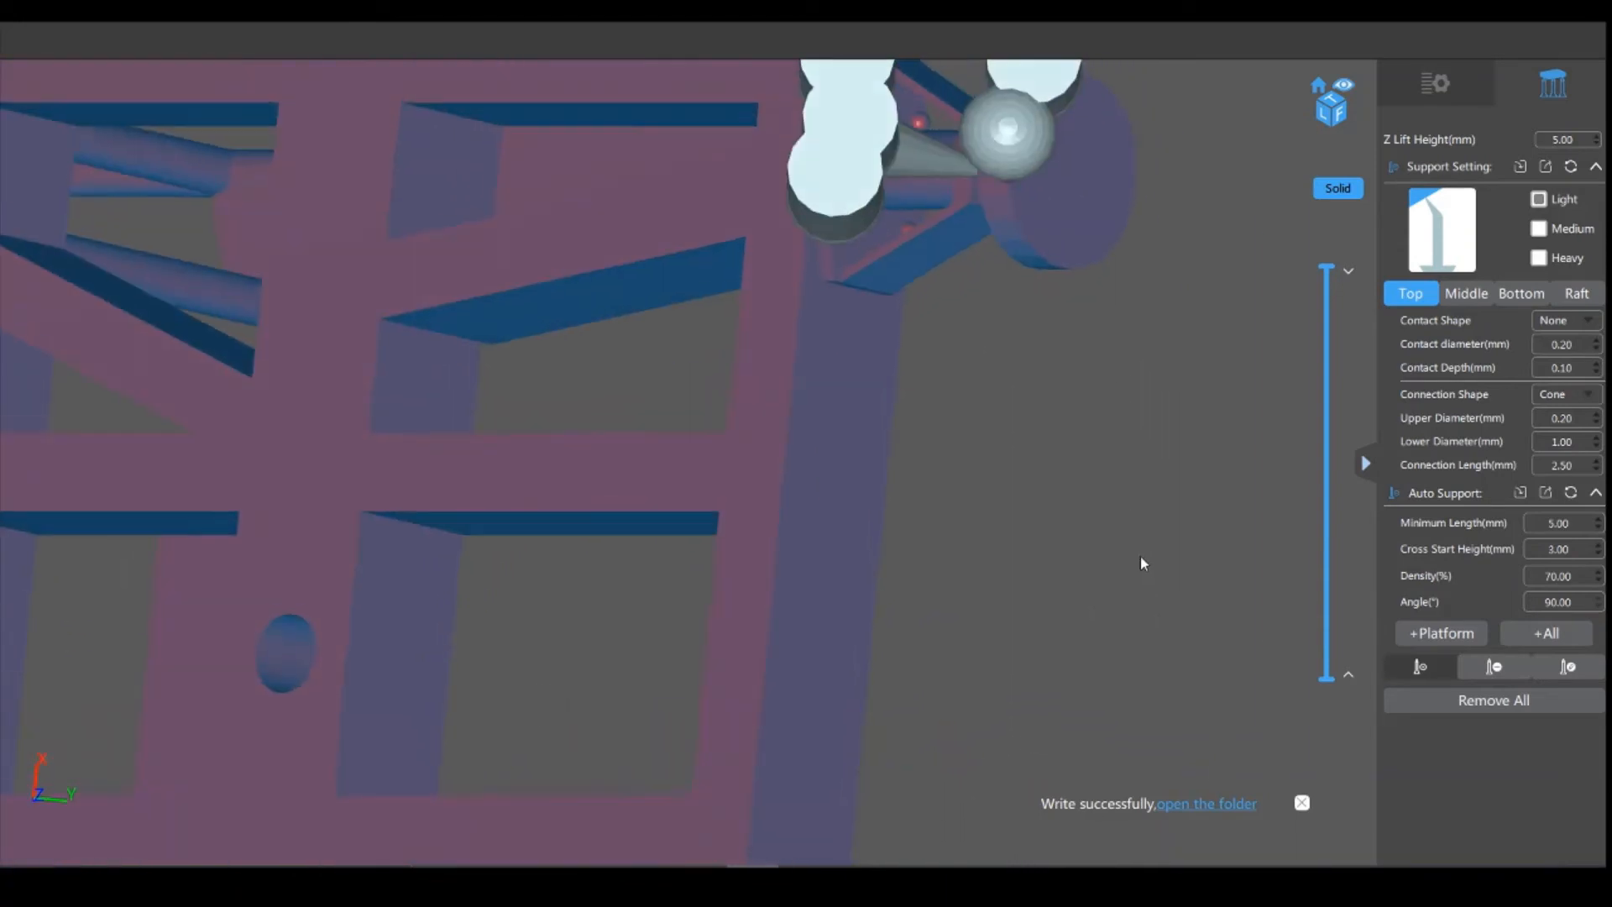
pyautogui.moveTo(1041, 252); pyautogui.dragTo(1162, 126, button='right')
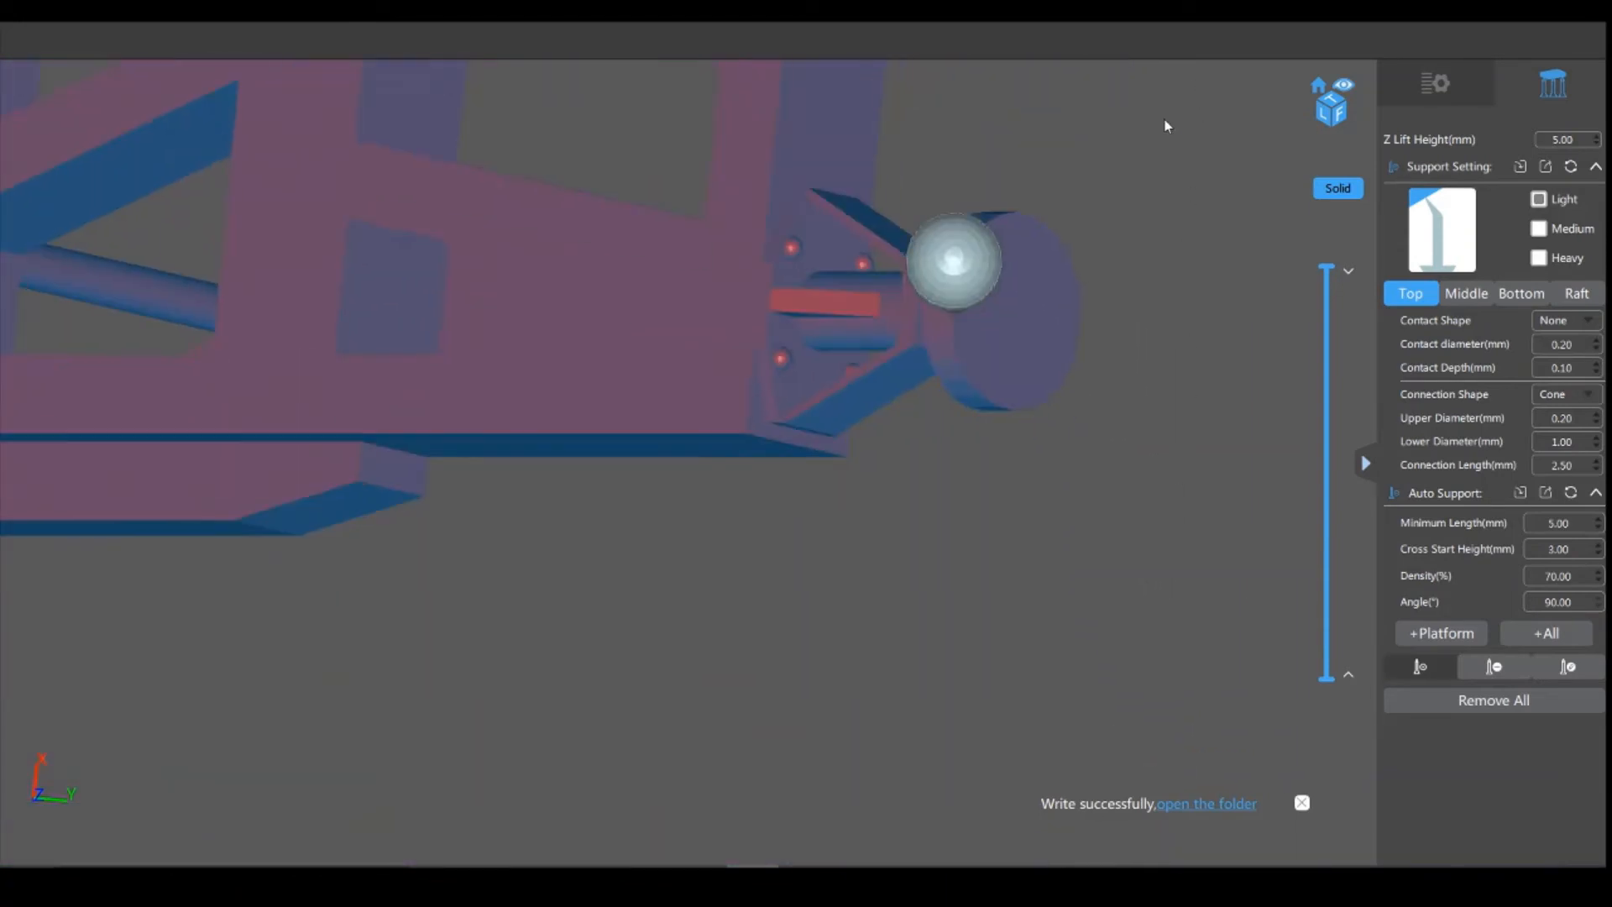
pyautogui.click(787, 245)
pyautogui.click(780, 358)
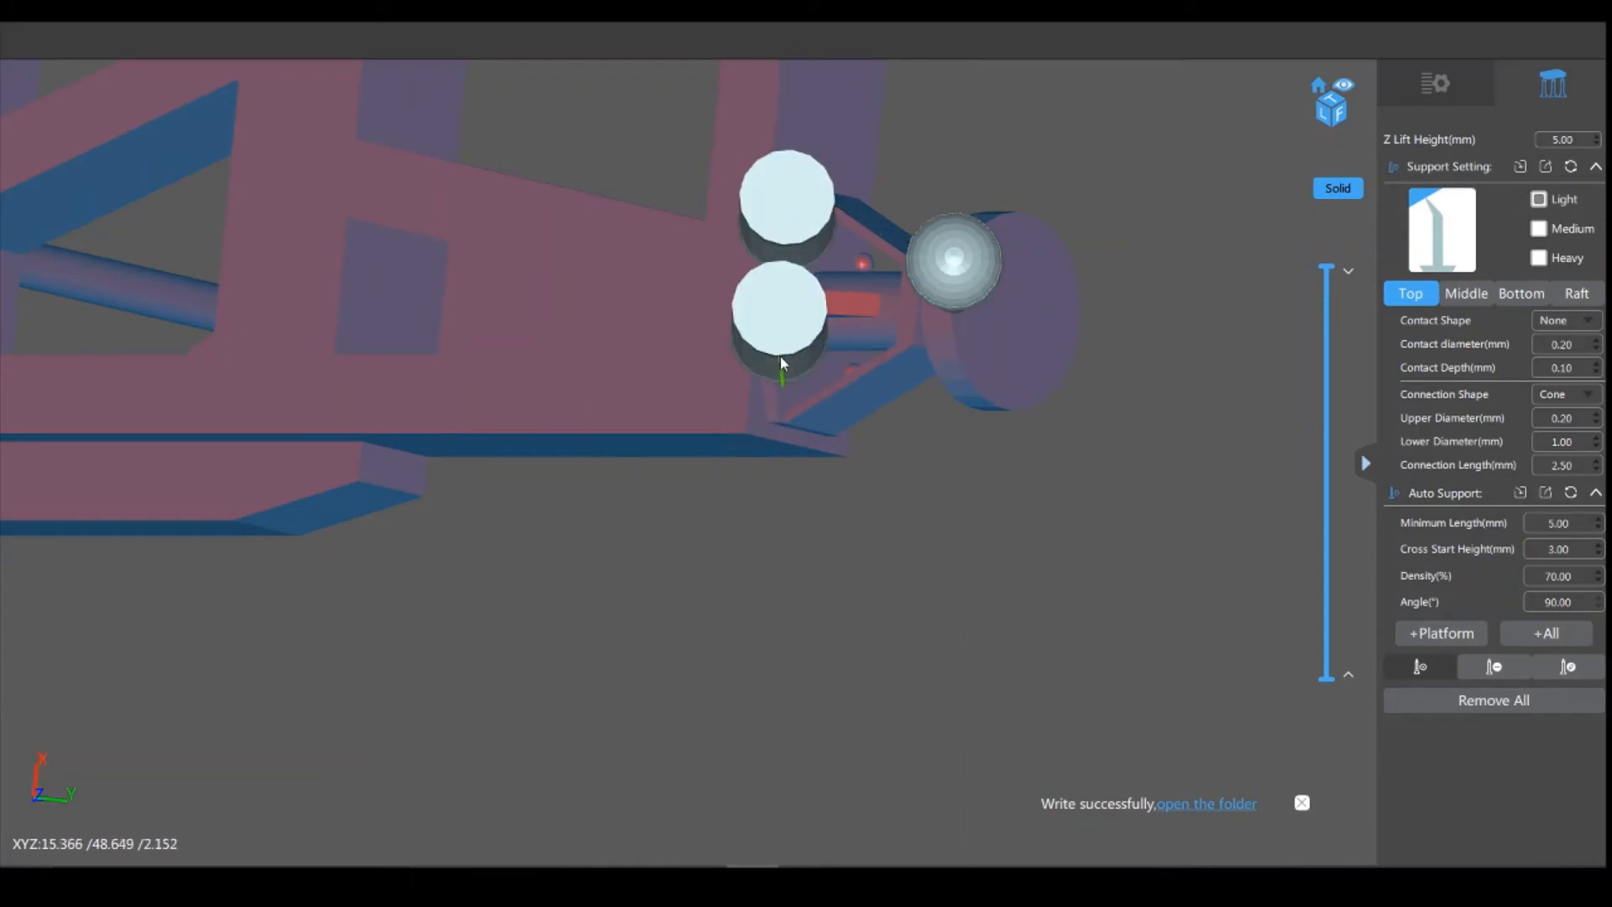
pyautogui.moveTo(964, 549); pyautogui.dragTo(970, 549, button='right')
pyautogui.moveTo(1056, 440); pyautogui.dragTo(1143, 431)
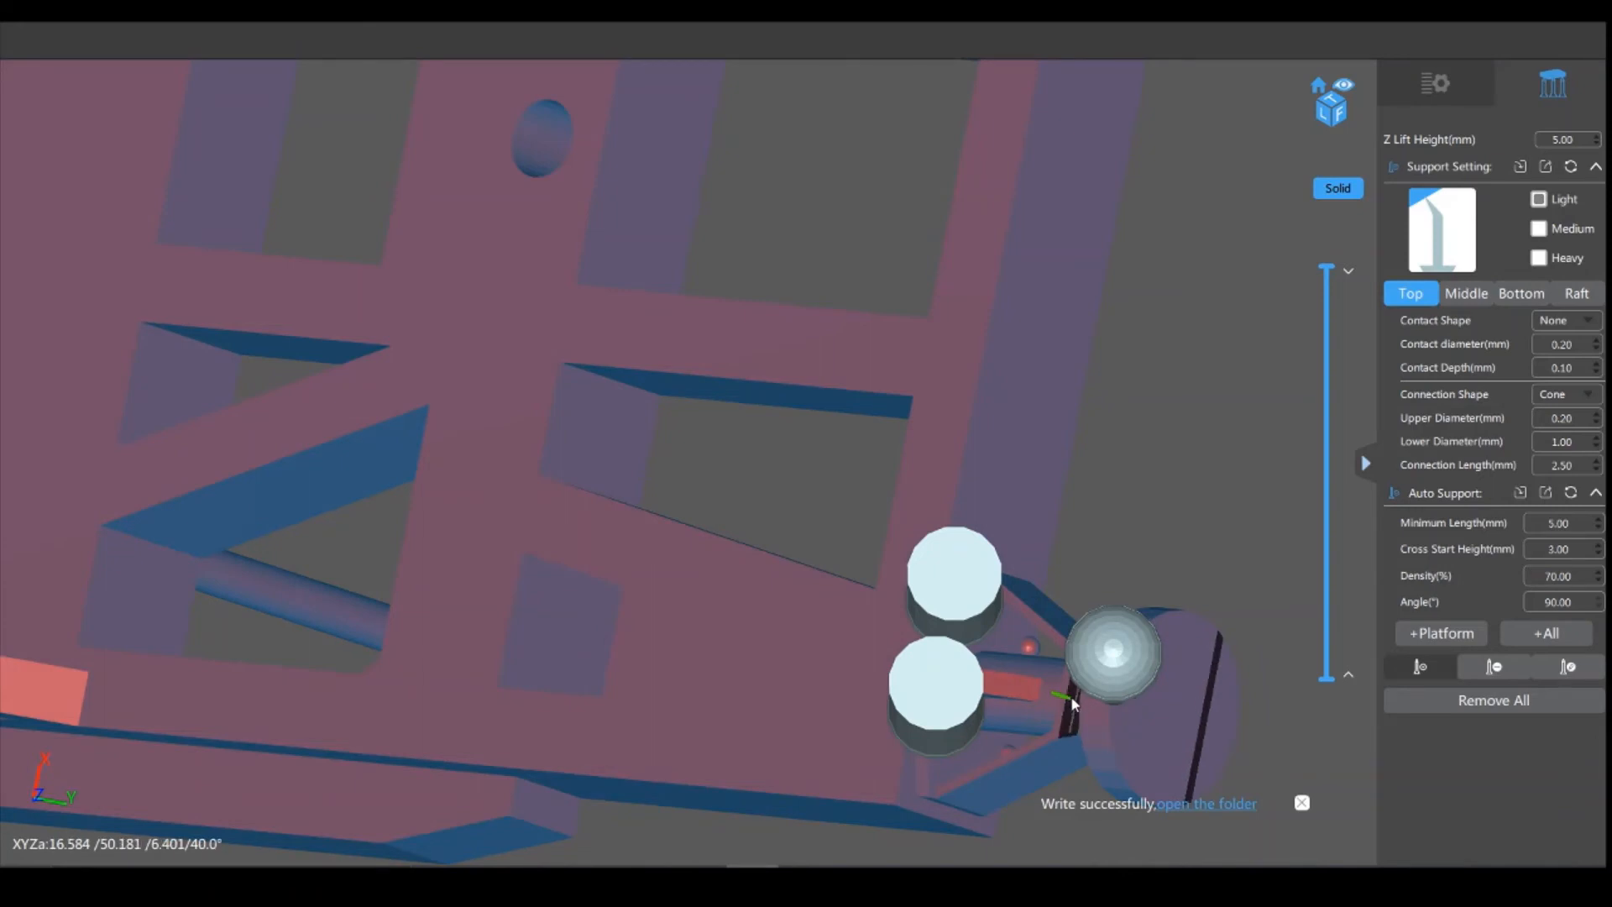
pyautogui.click(1079, 699)
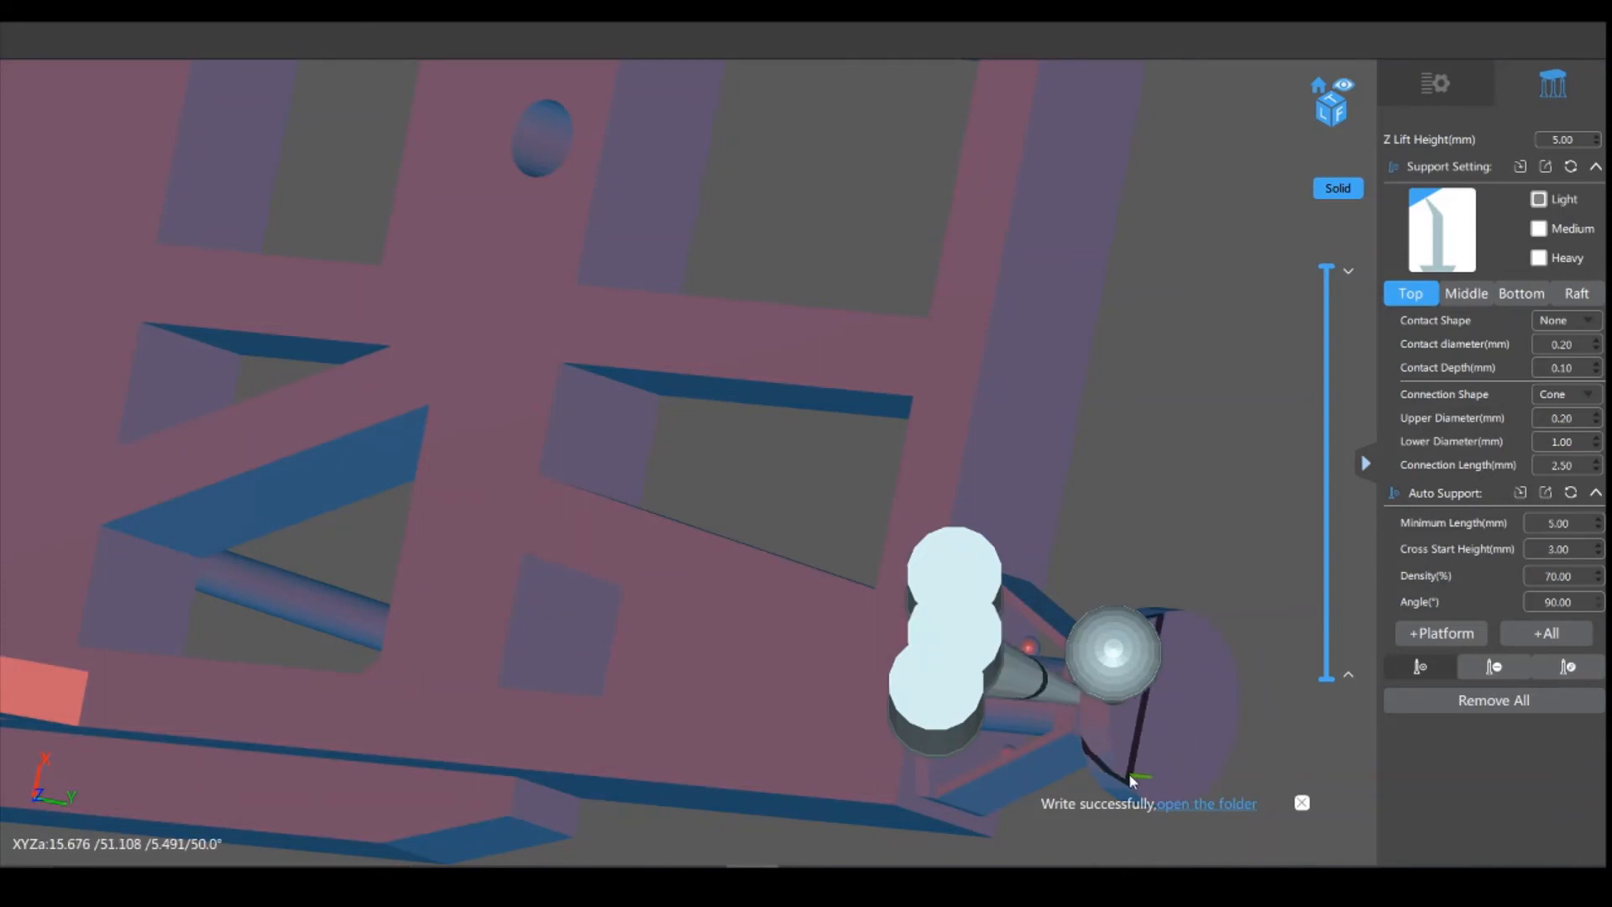
pyautogui.click(1129, 780)
pyautogui.click(1167, 619)
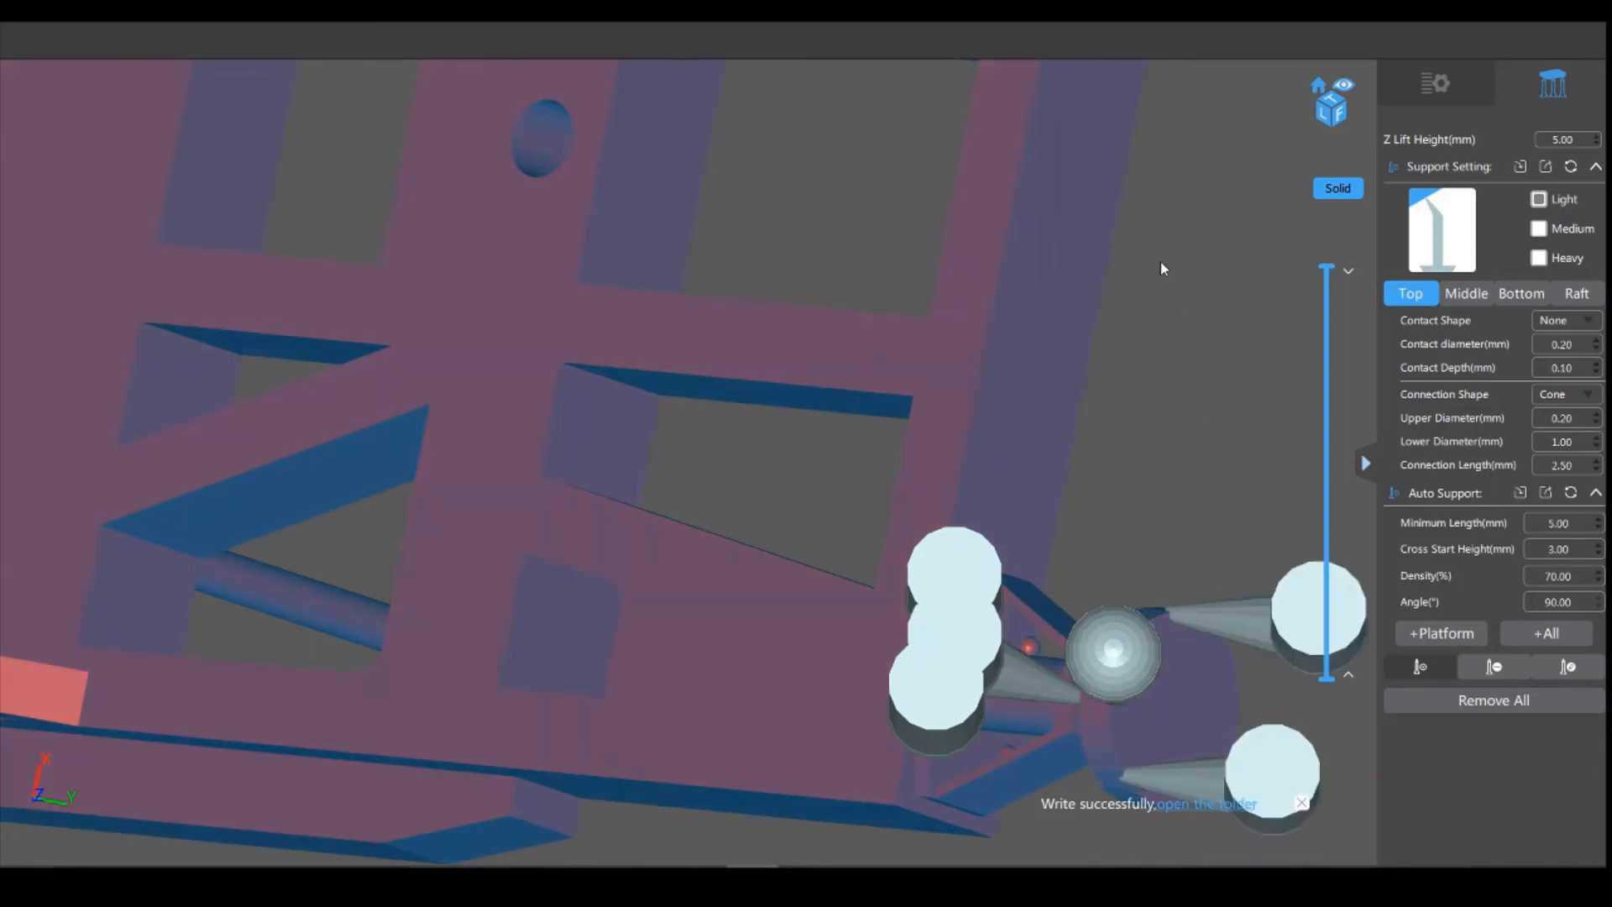
# Step: Place a row of Medium supports along the bottom edge of the end beam, from one corner to the other between the buffers
pyautogui.scroll(-5, 1163, 268)
pyautogui.click(1540, 228)
pyautogui.moveTo(1159, 311); pyautogui.dragTo(1056, 616)
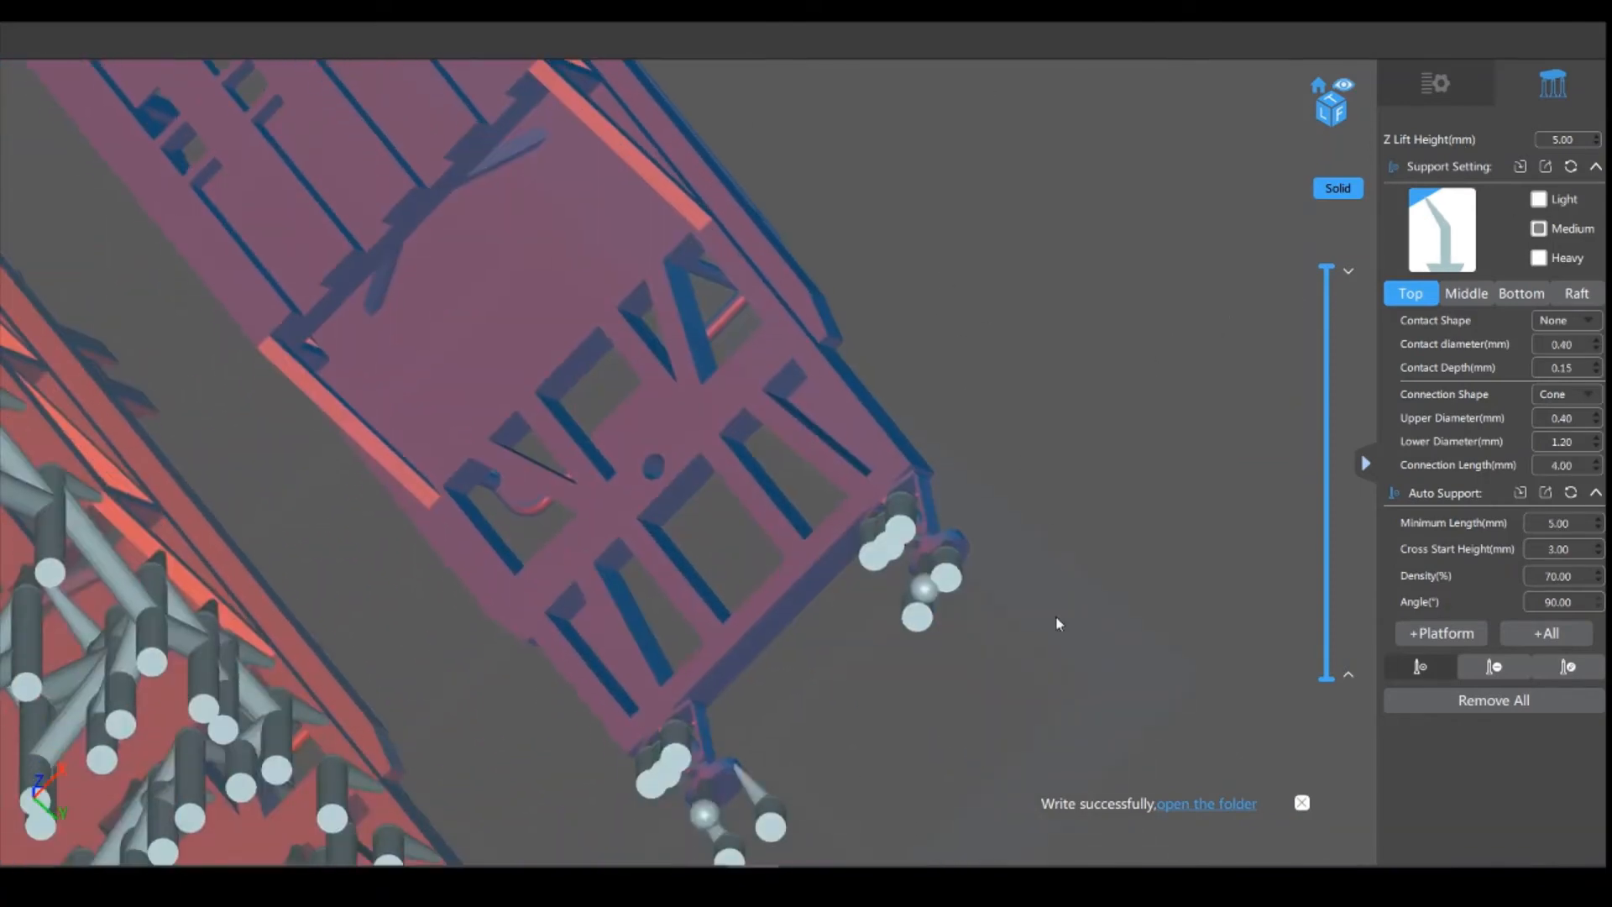
pyautogui.click(634, 745)
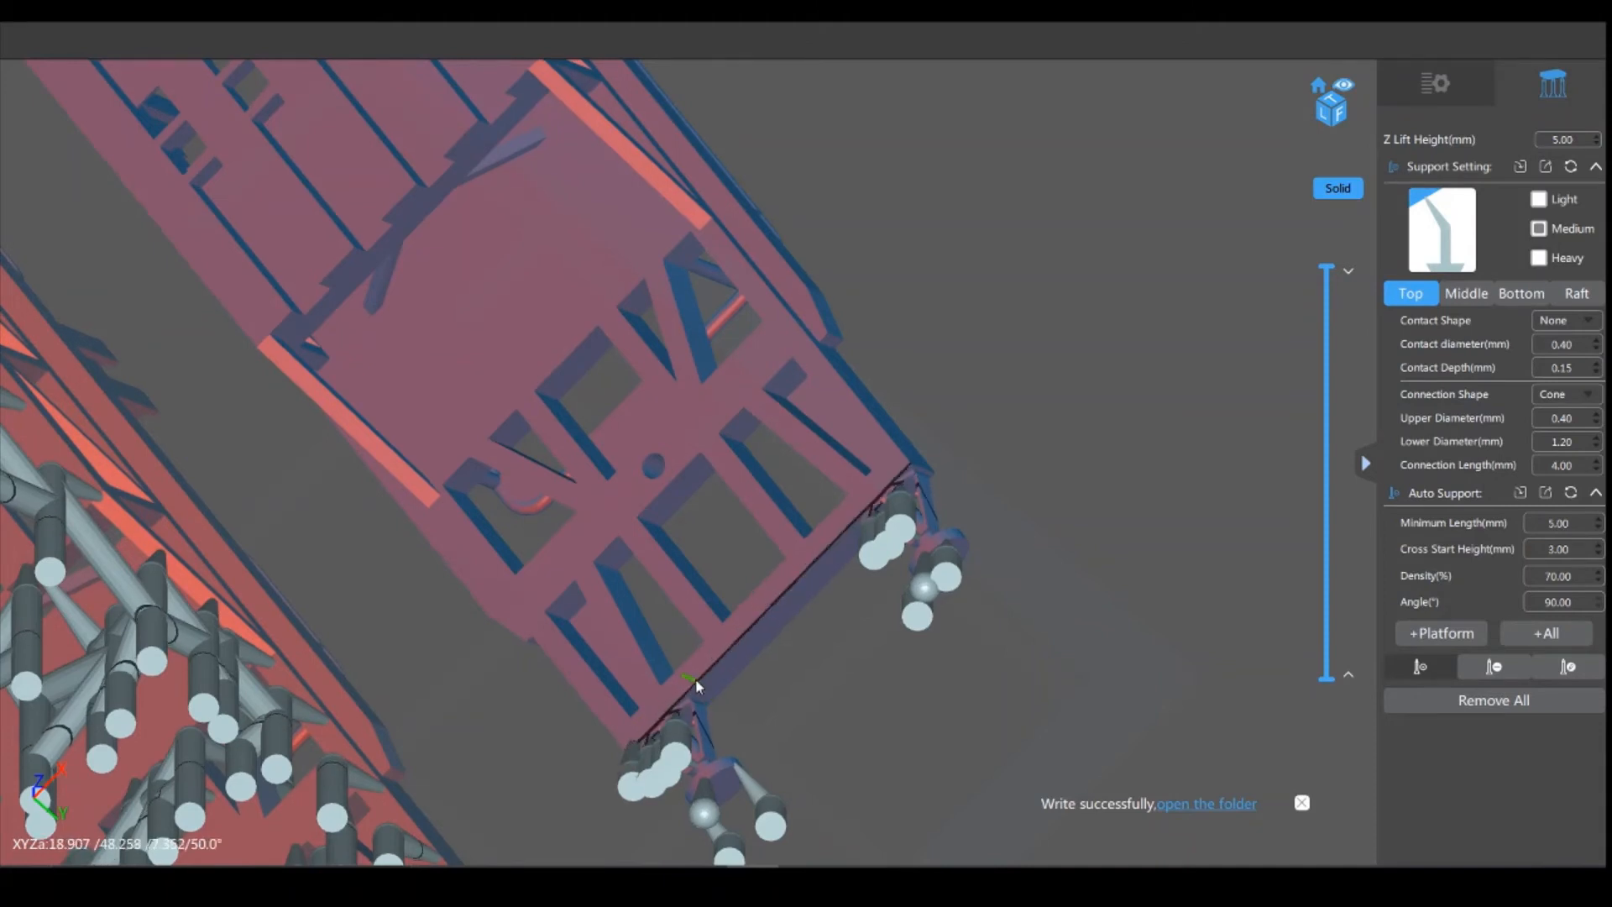
pyautogui.click(695, 678)
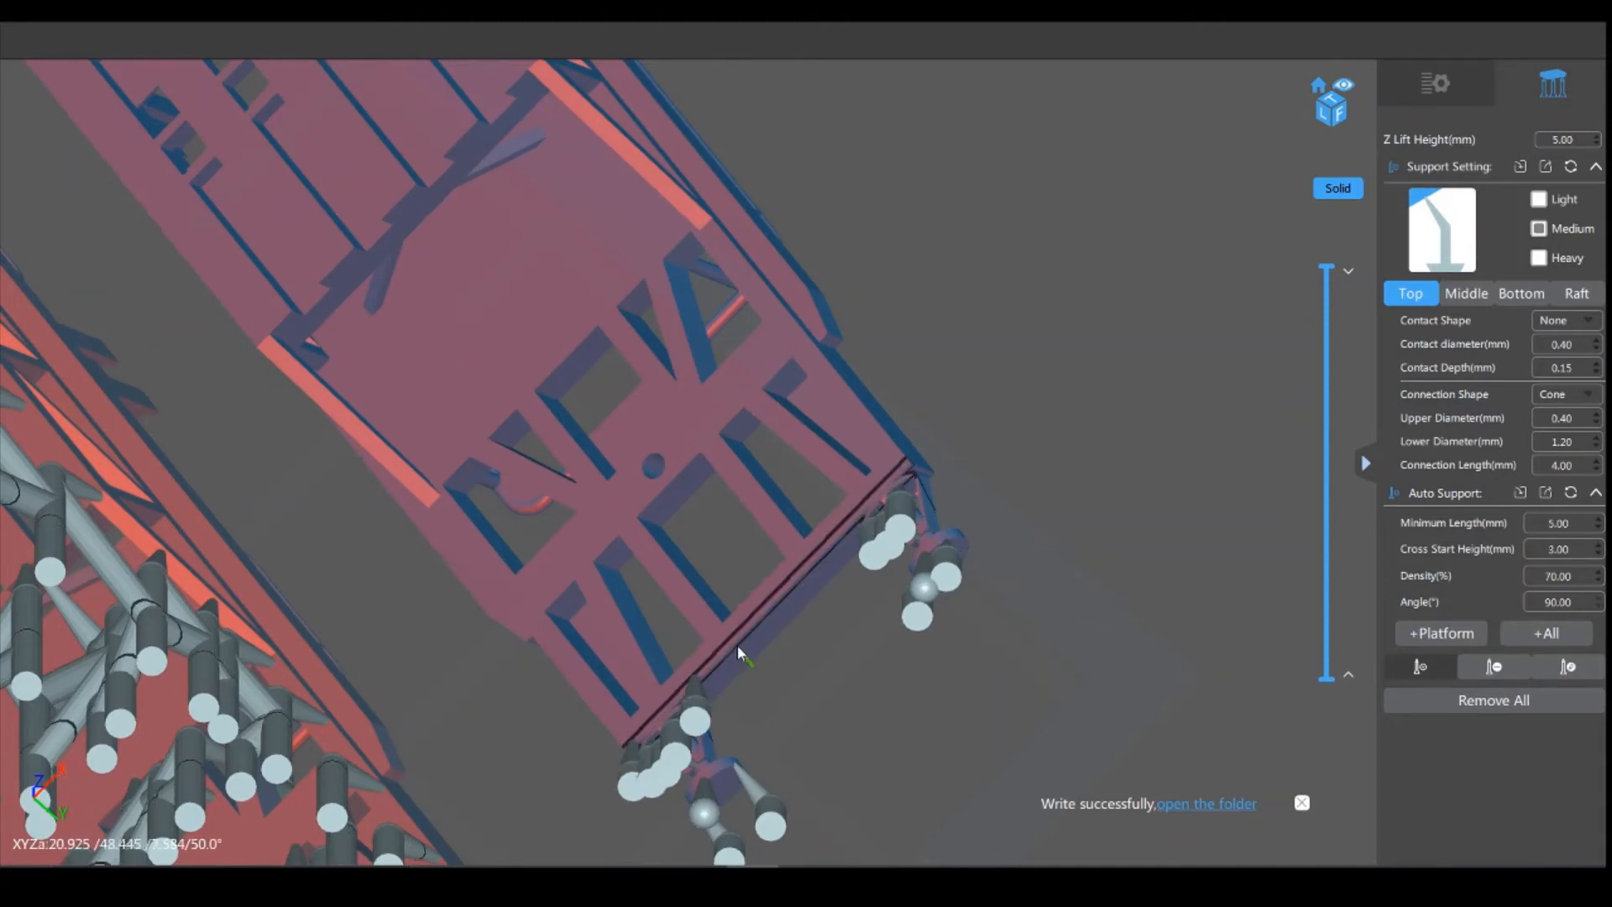
pyautogui.click(734, 643)
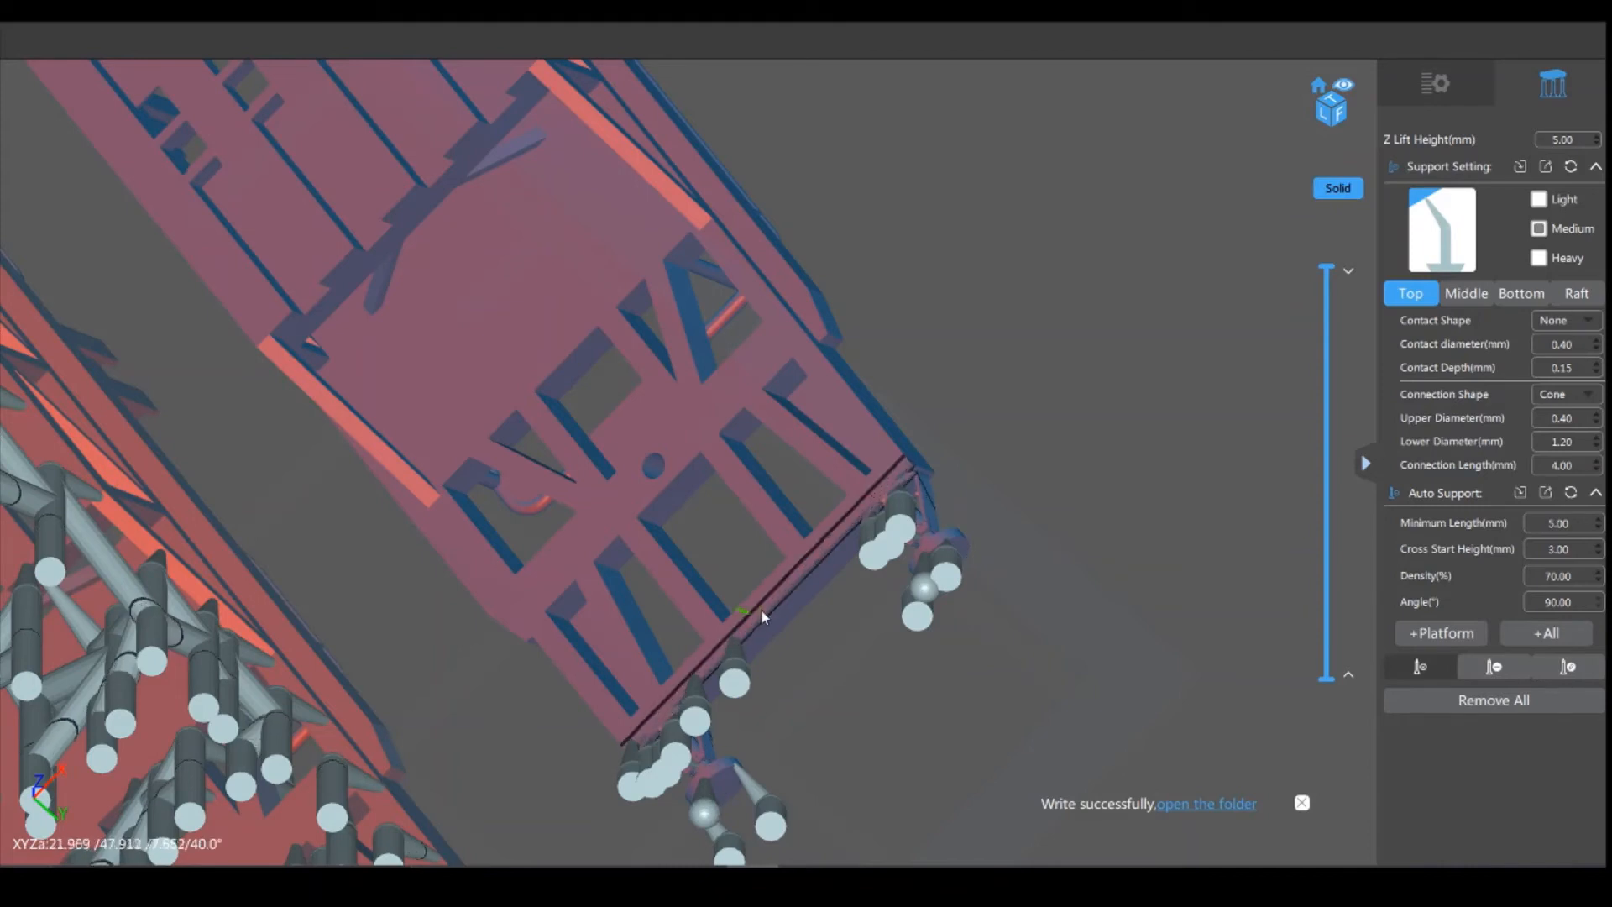
pyautogui.click(770, 607)
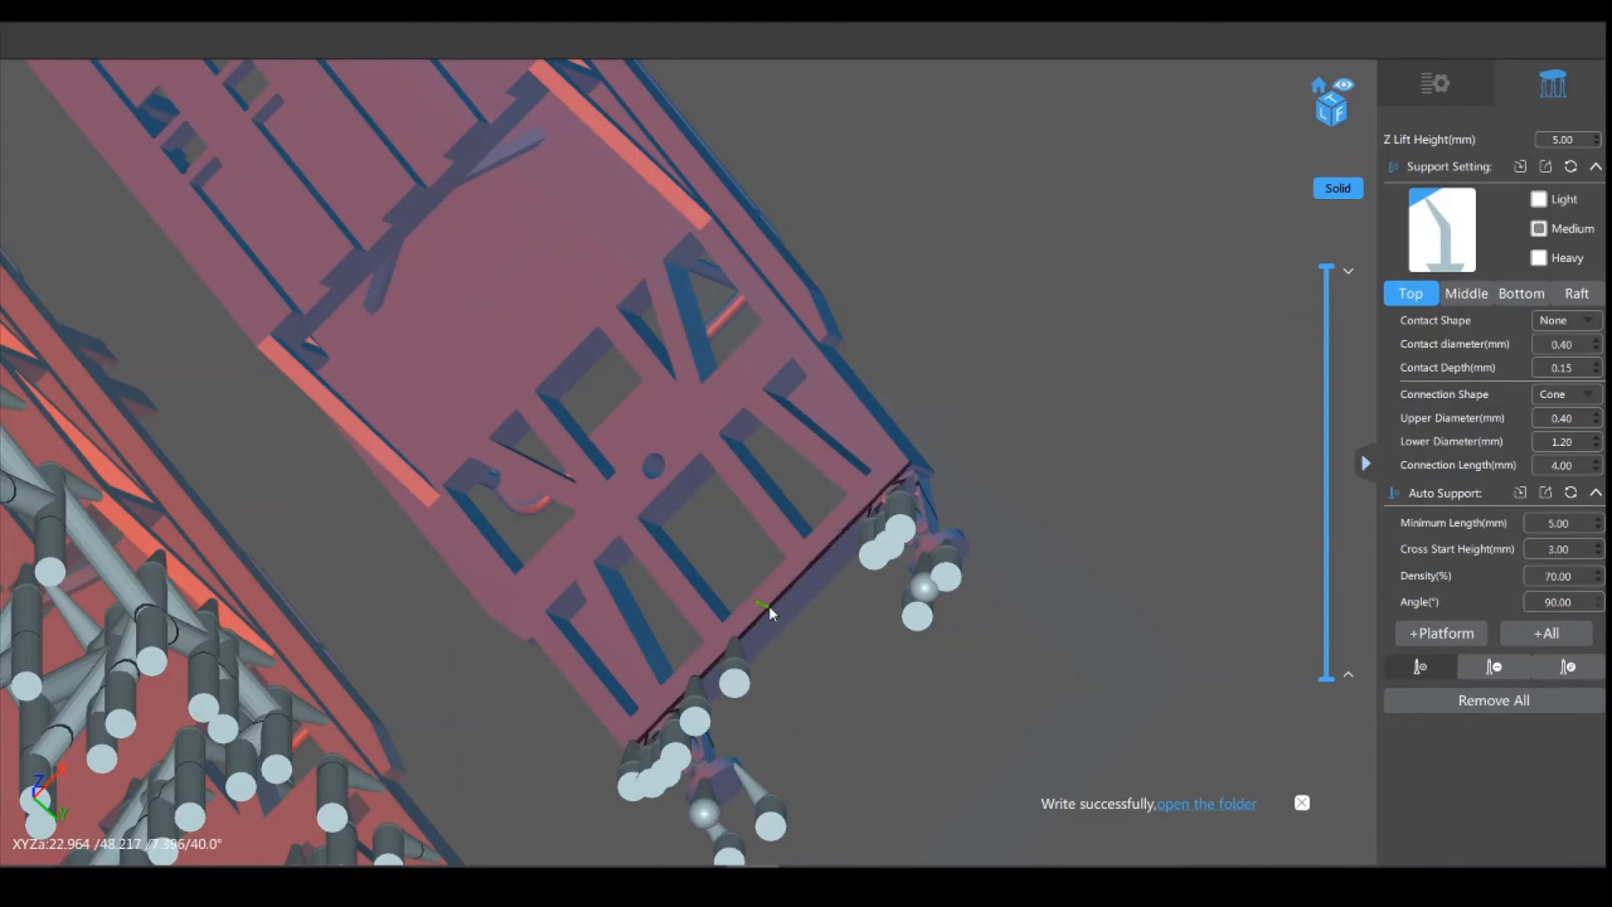
pyautogui.click(809, 564)
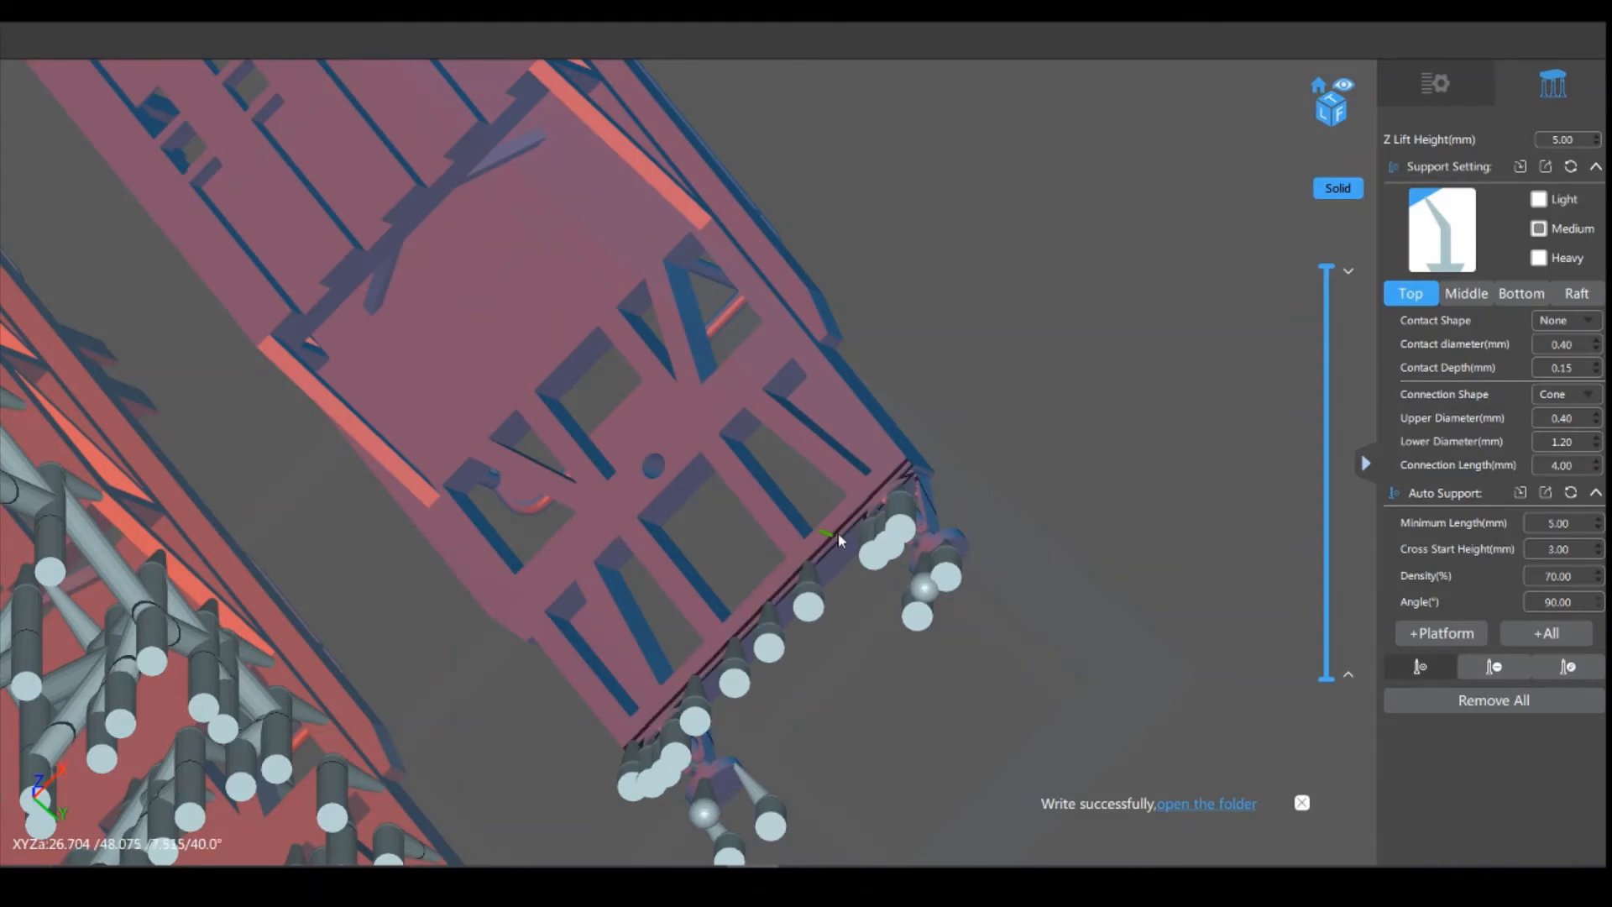
pyautogui.click(843, 528)
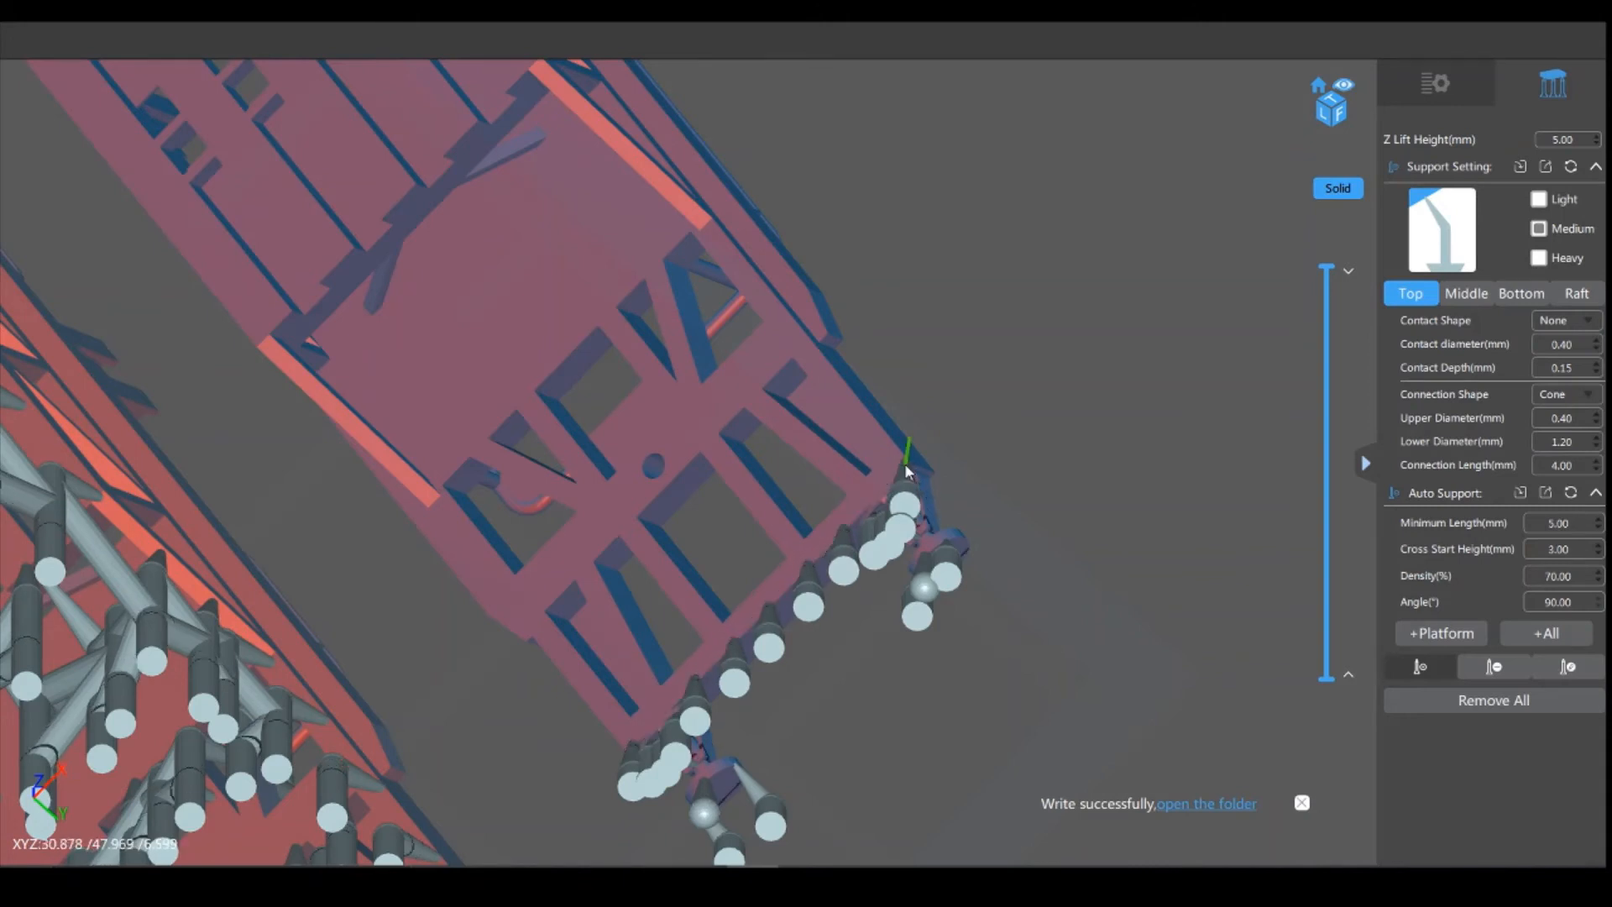
# Step: Add a line of Medium supports up one outer side of the end frame, from the end beam to the start of the slatted deck
pyautogui.scroll(-2, 1111, 451)
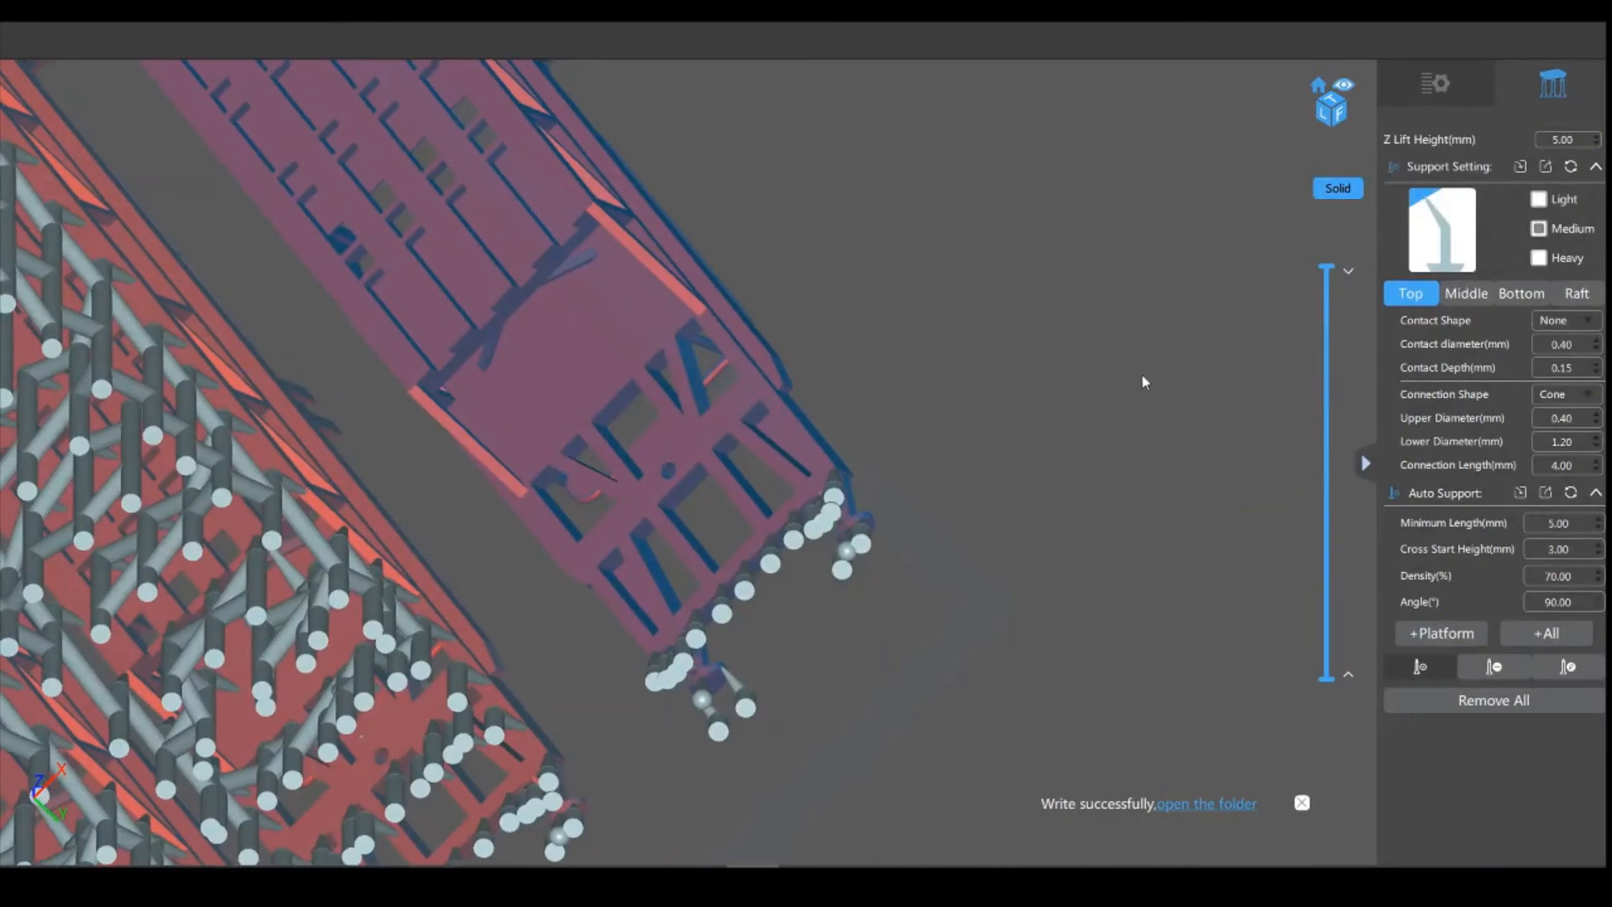
pyautogui.scroll(1, 1045, 383)
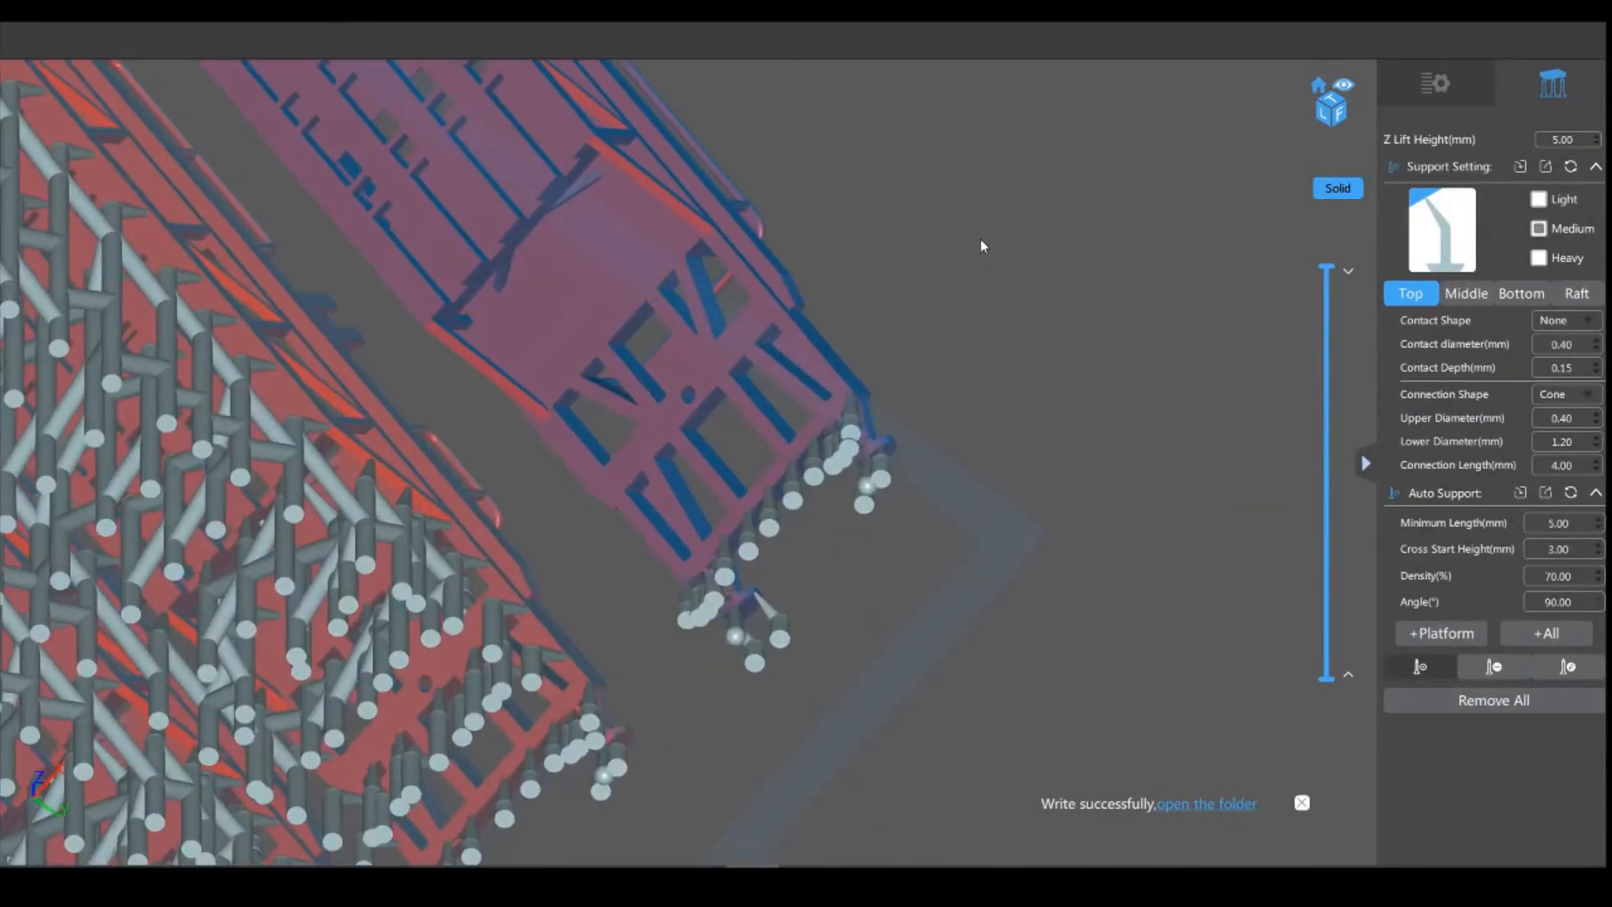
pyautogui.scroll(2, 1077, 541)
pyautogui.click(849, 464)
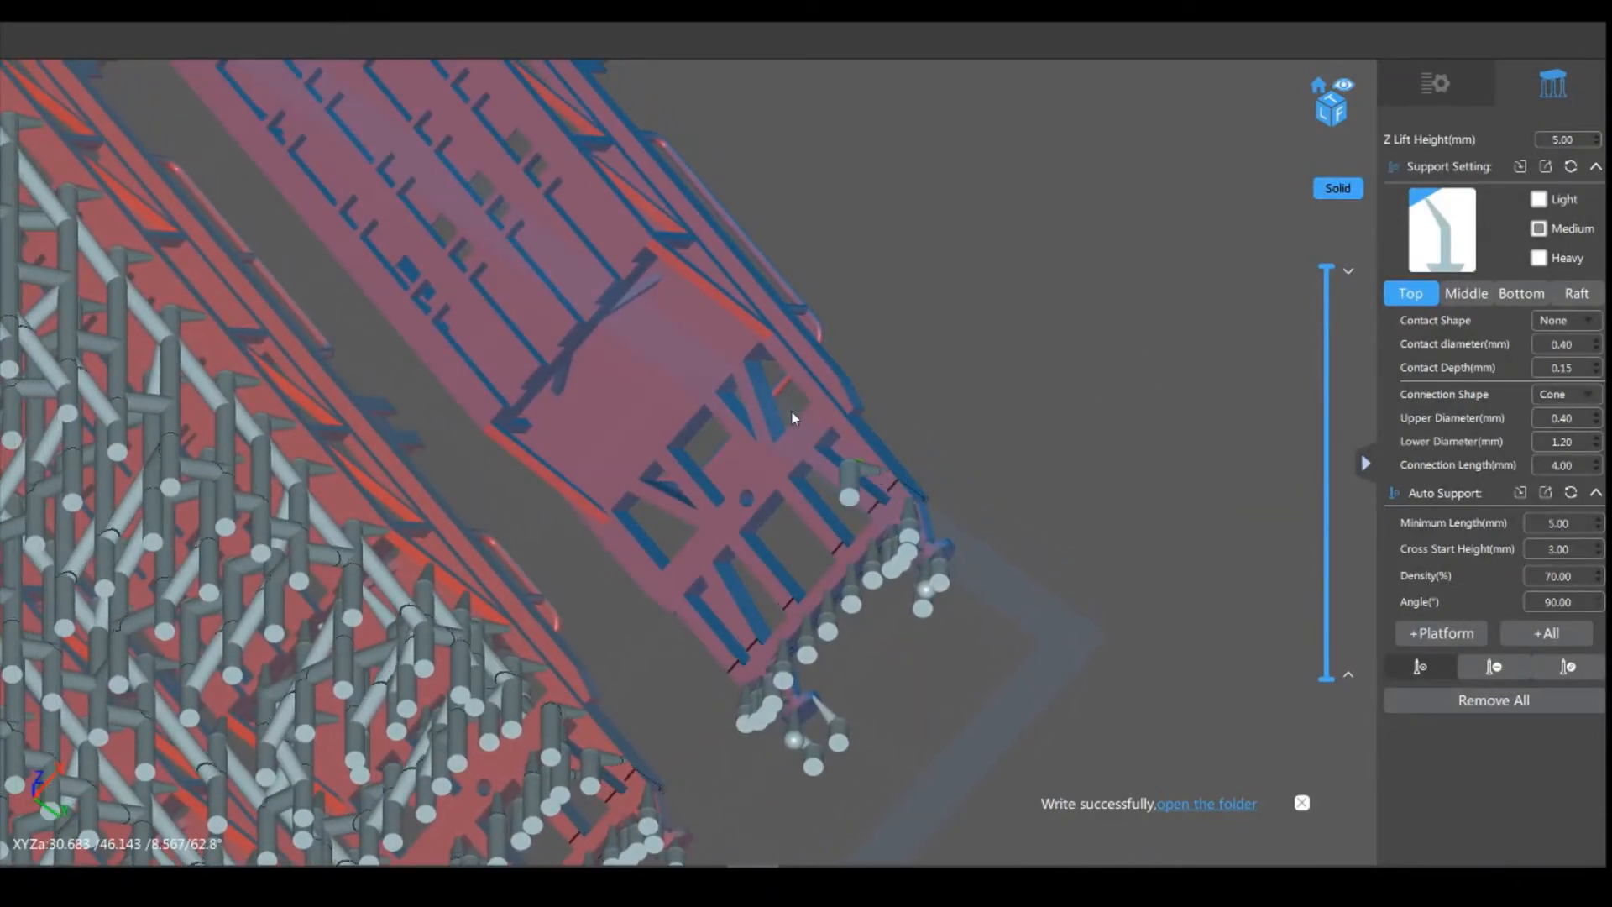
pyautogui.click(815, 400)
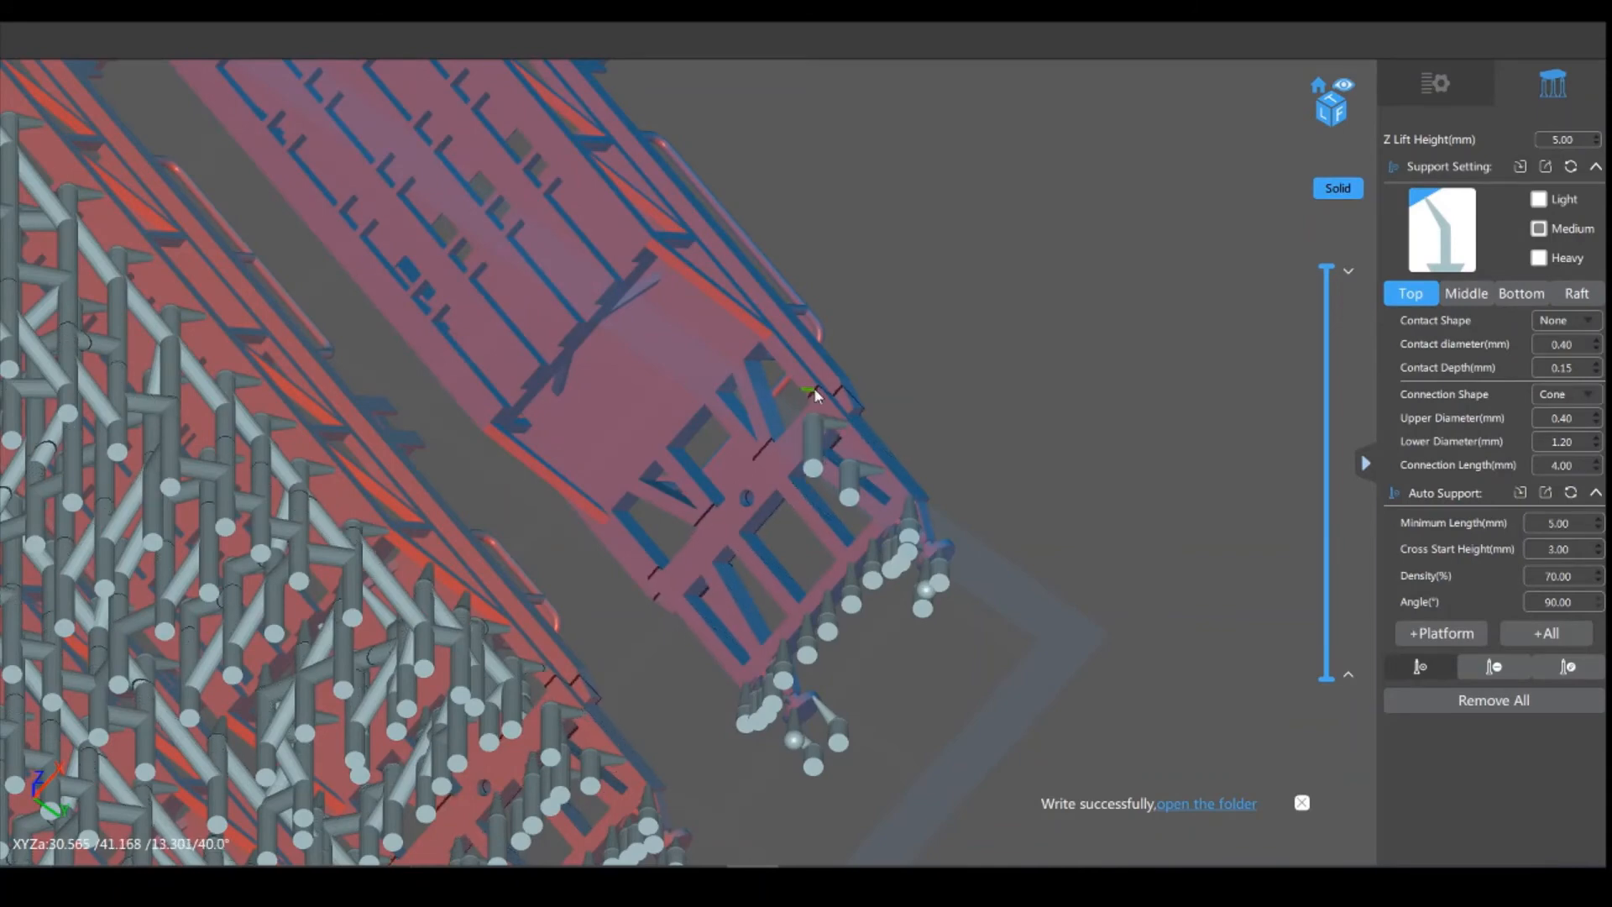
pyautogui.click(773, 357)
pyautogui.click(755, 335)
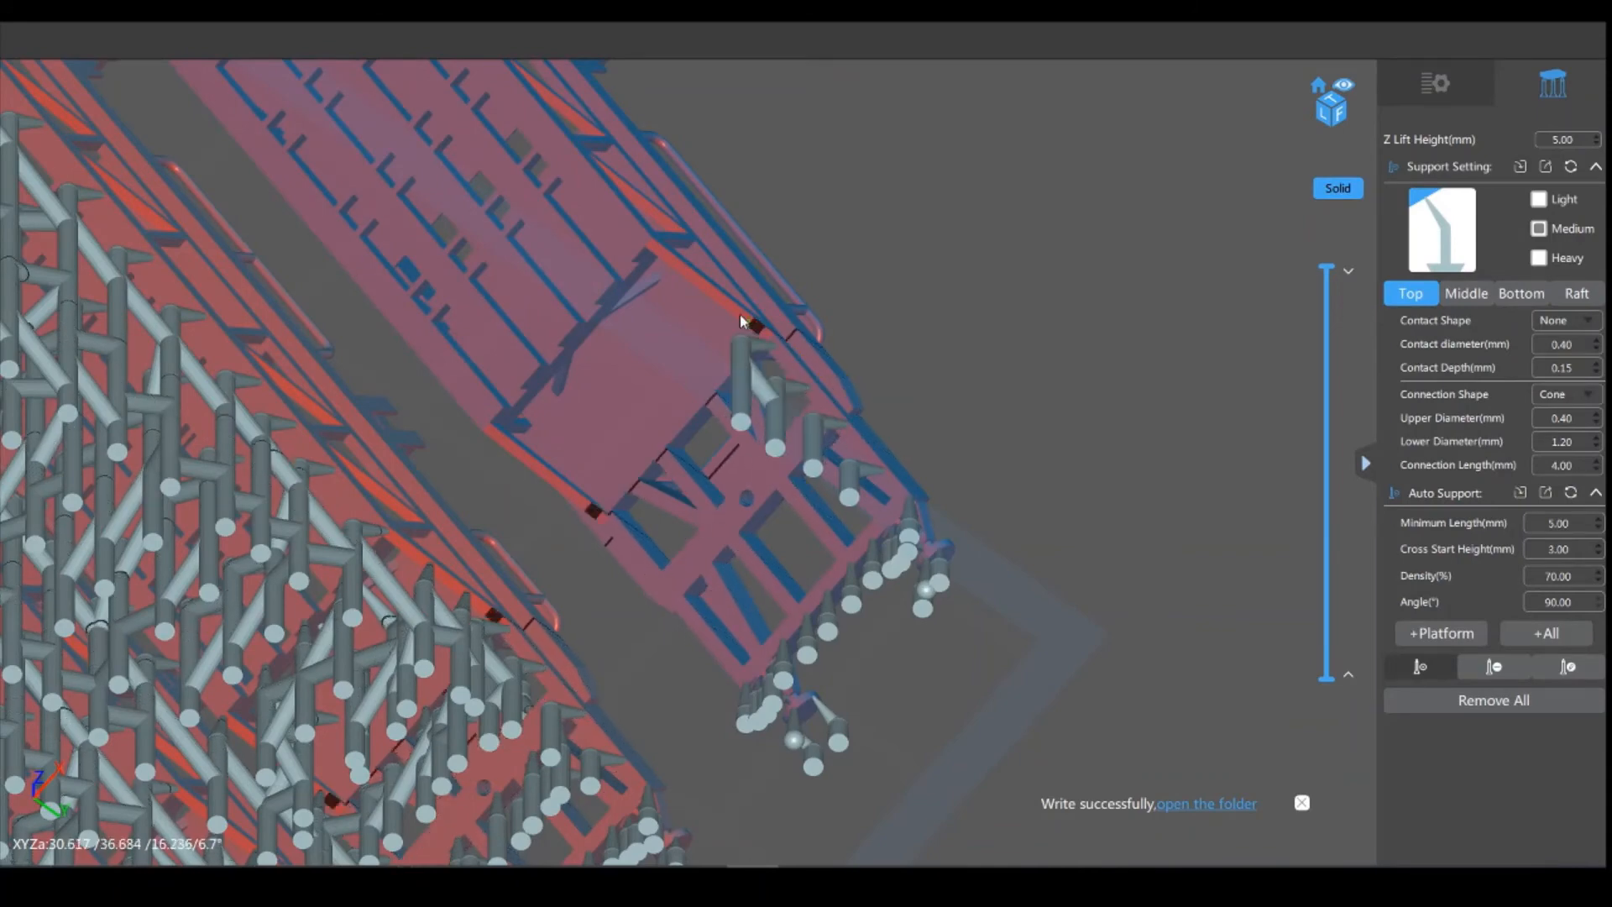
pyautogui.click(726, 308)
pyautogui.click(690, 284)
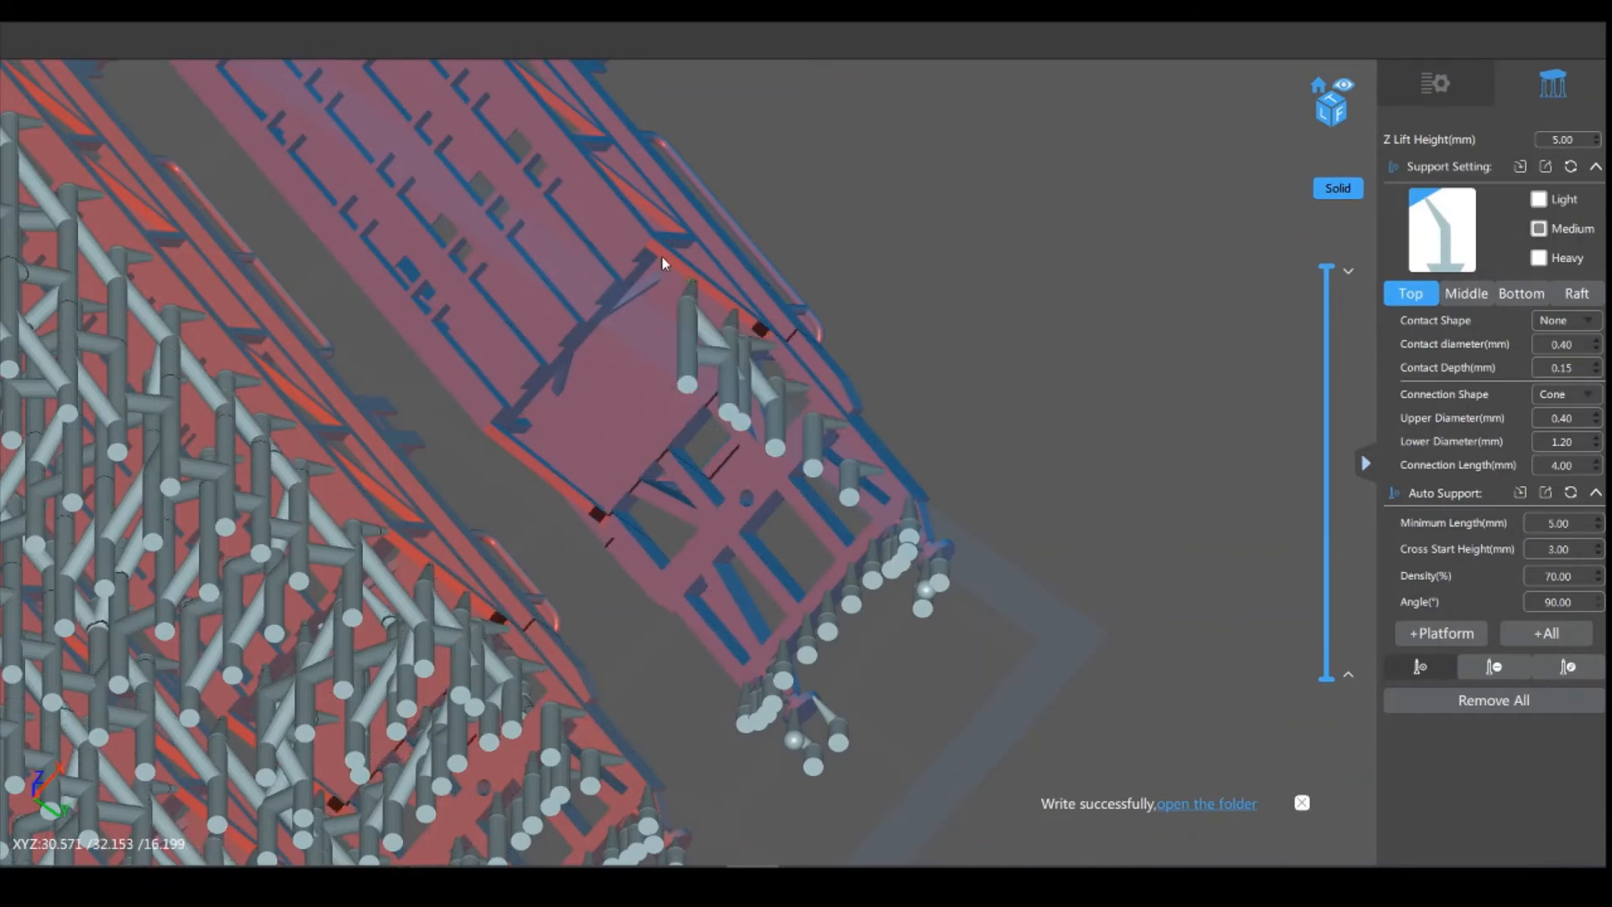
pyautogui.click(645, 238)
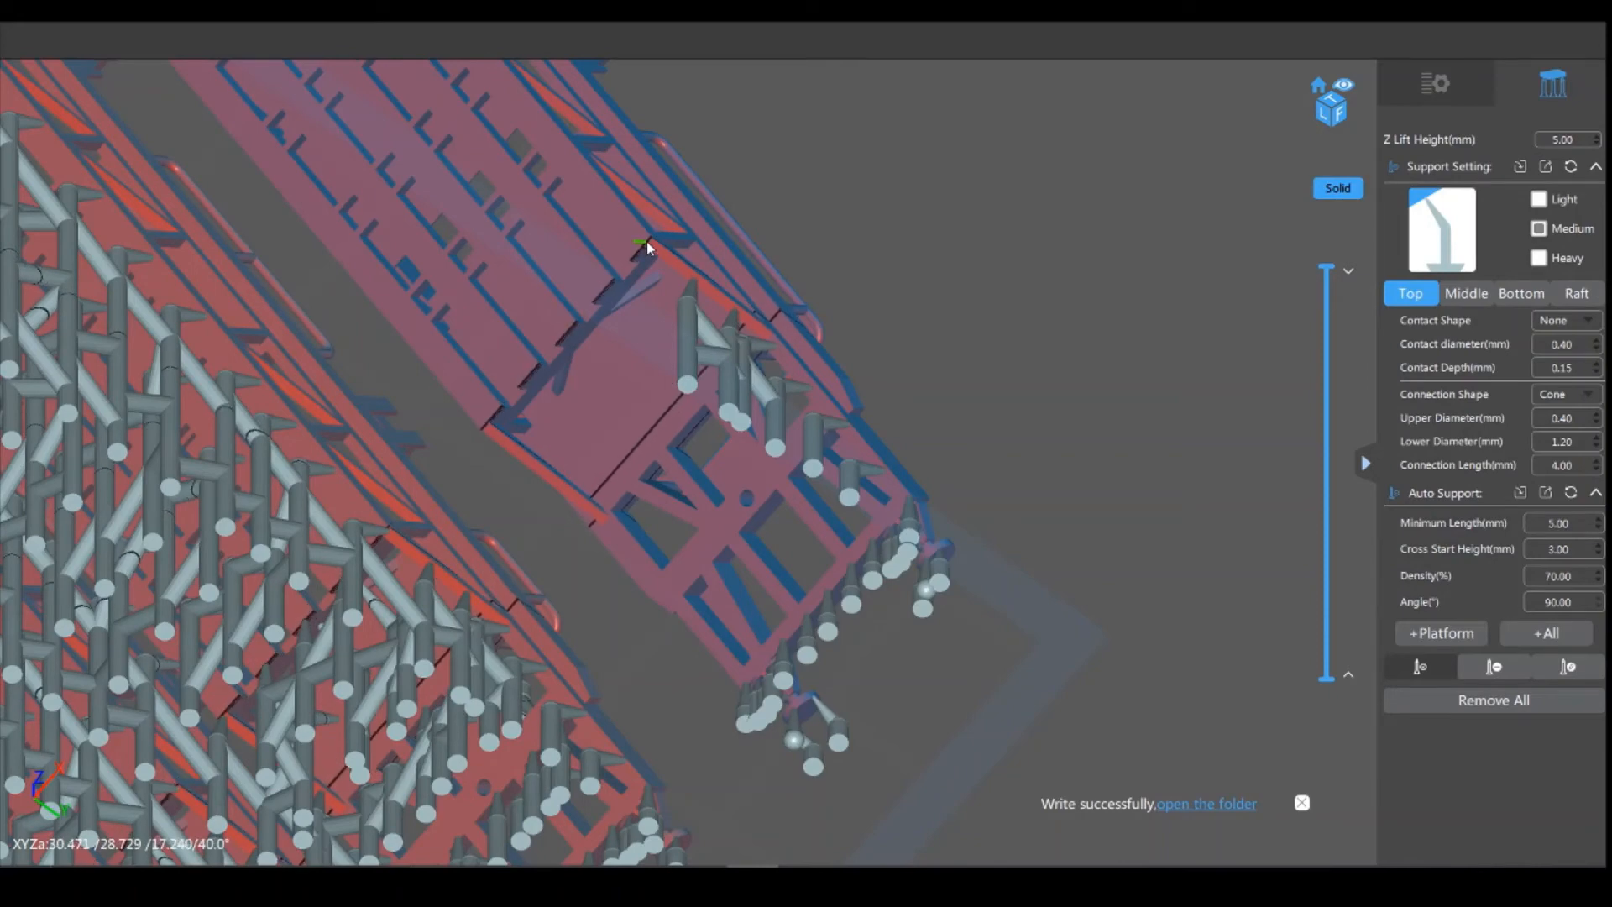
# Step: Continue the line of Medium supports along the same outer side of the slatted deck, covering its lower half
pyautogui.moveTo(1111, 234); pyautogui.dragTo(1227, 421, button='right')
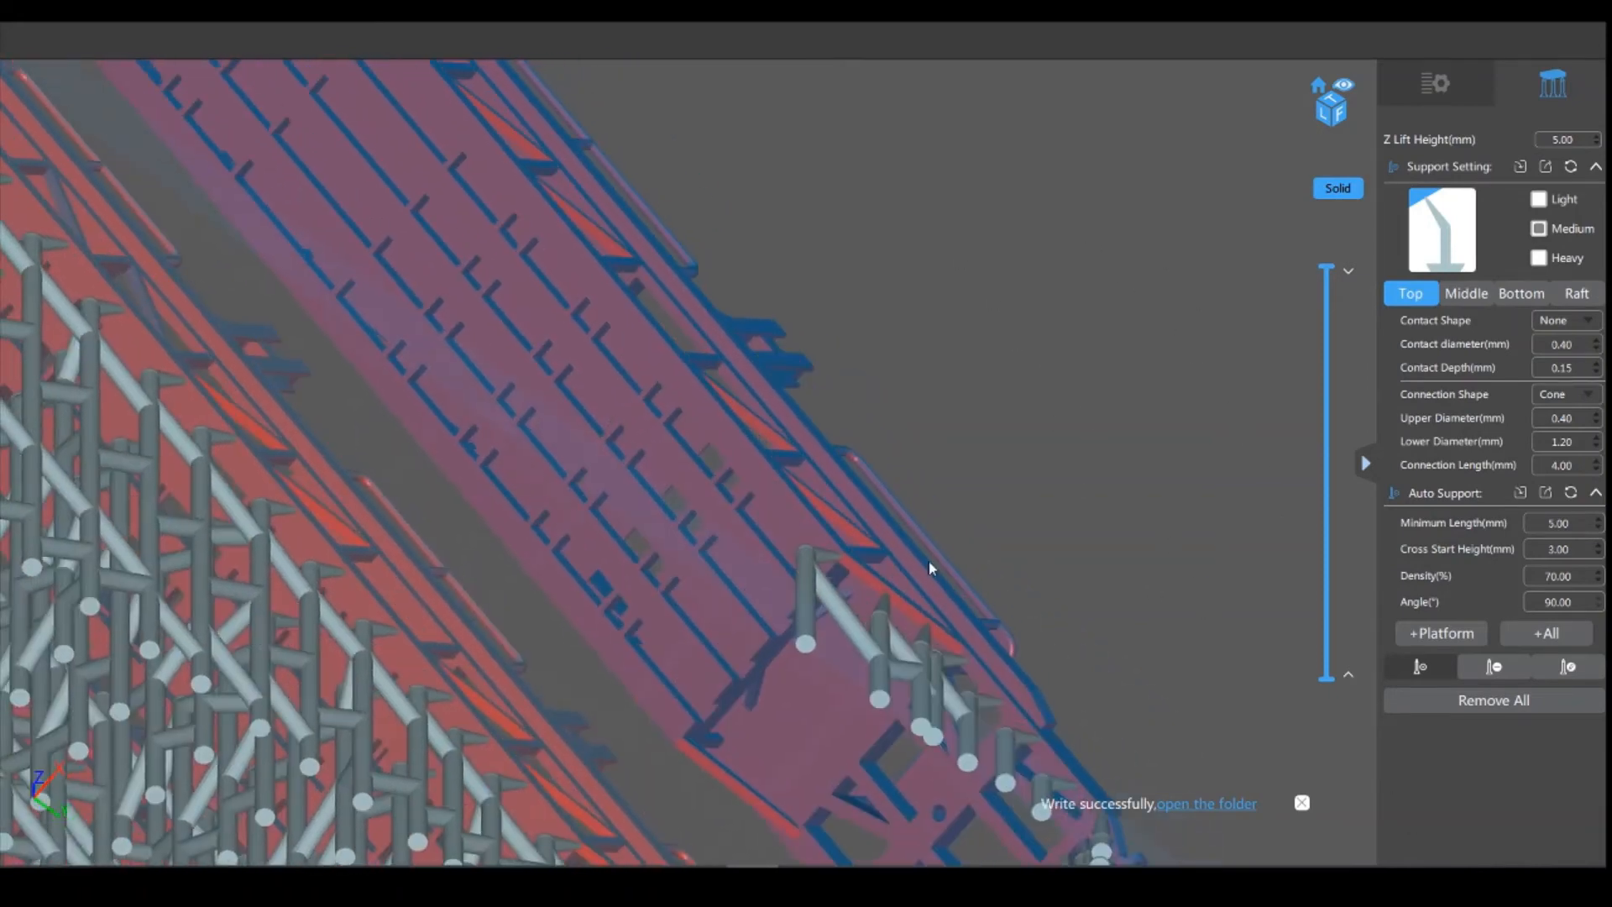
pyautogui.click(756, 457)
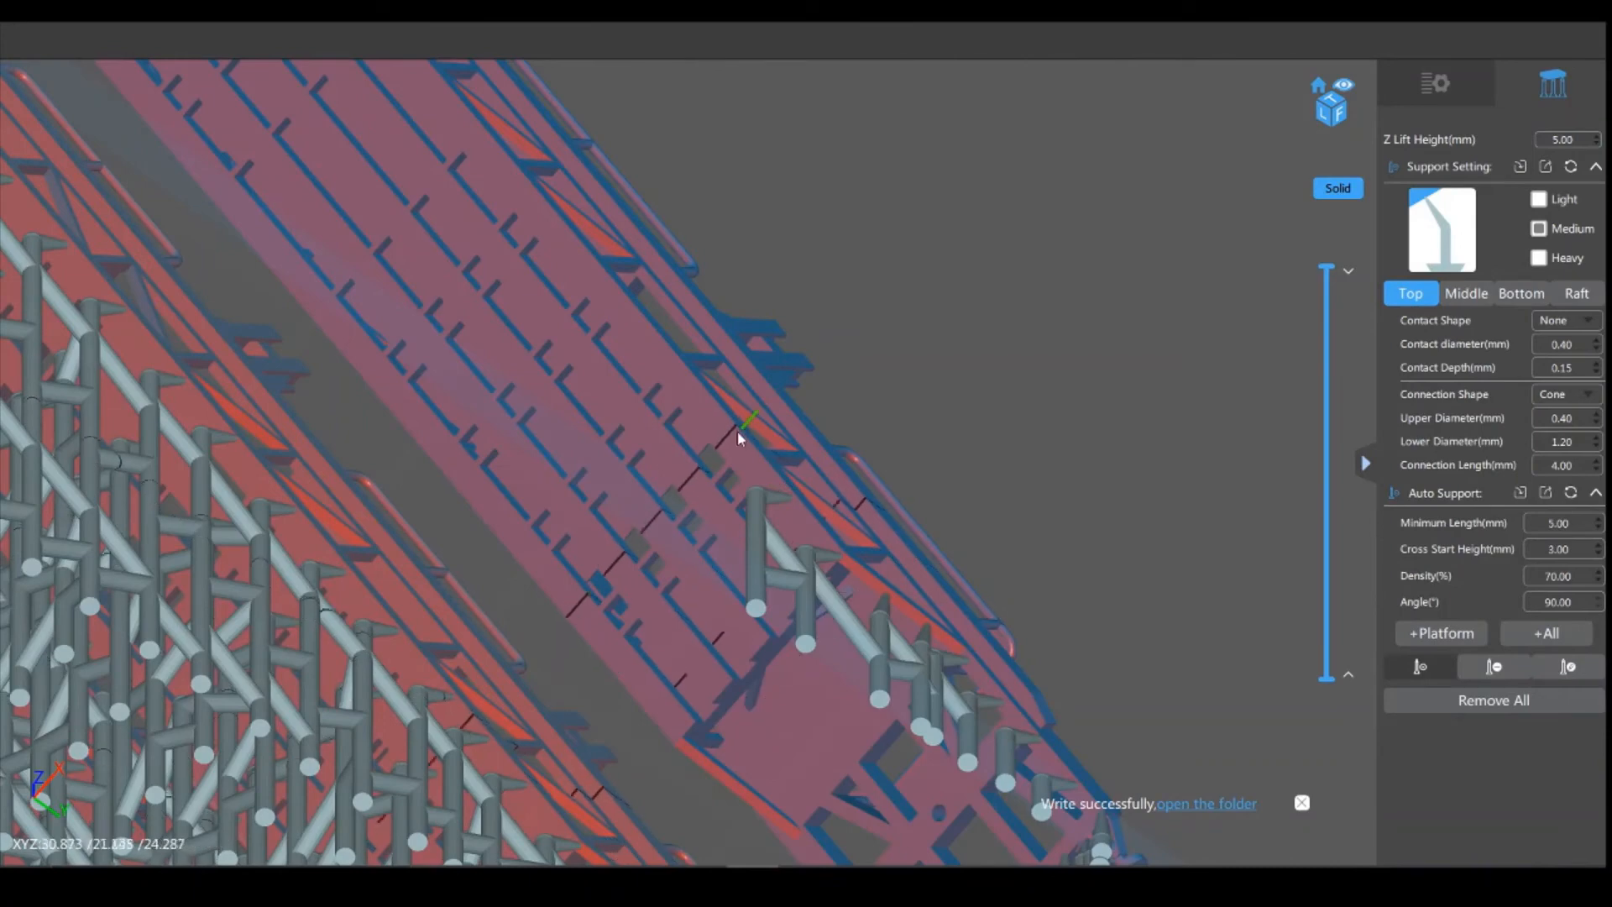
pyautogui.click(702, 392)
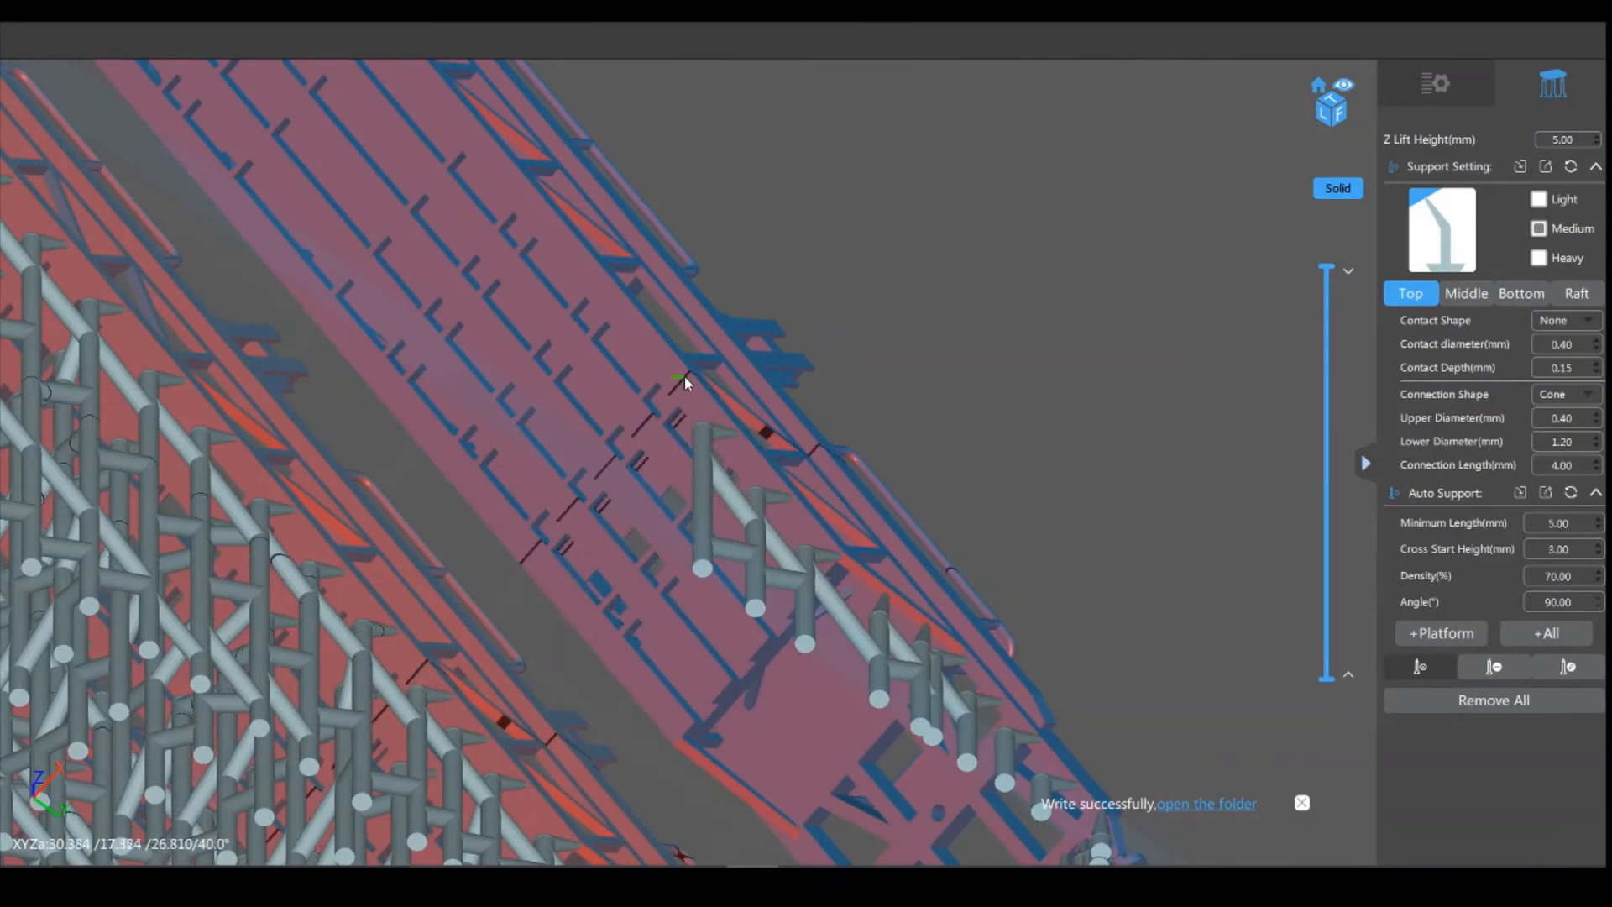
pyautogui.moveTo(943, 319); pyautogui.dragTo(1215, 577, button='right')
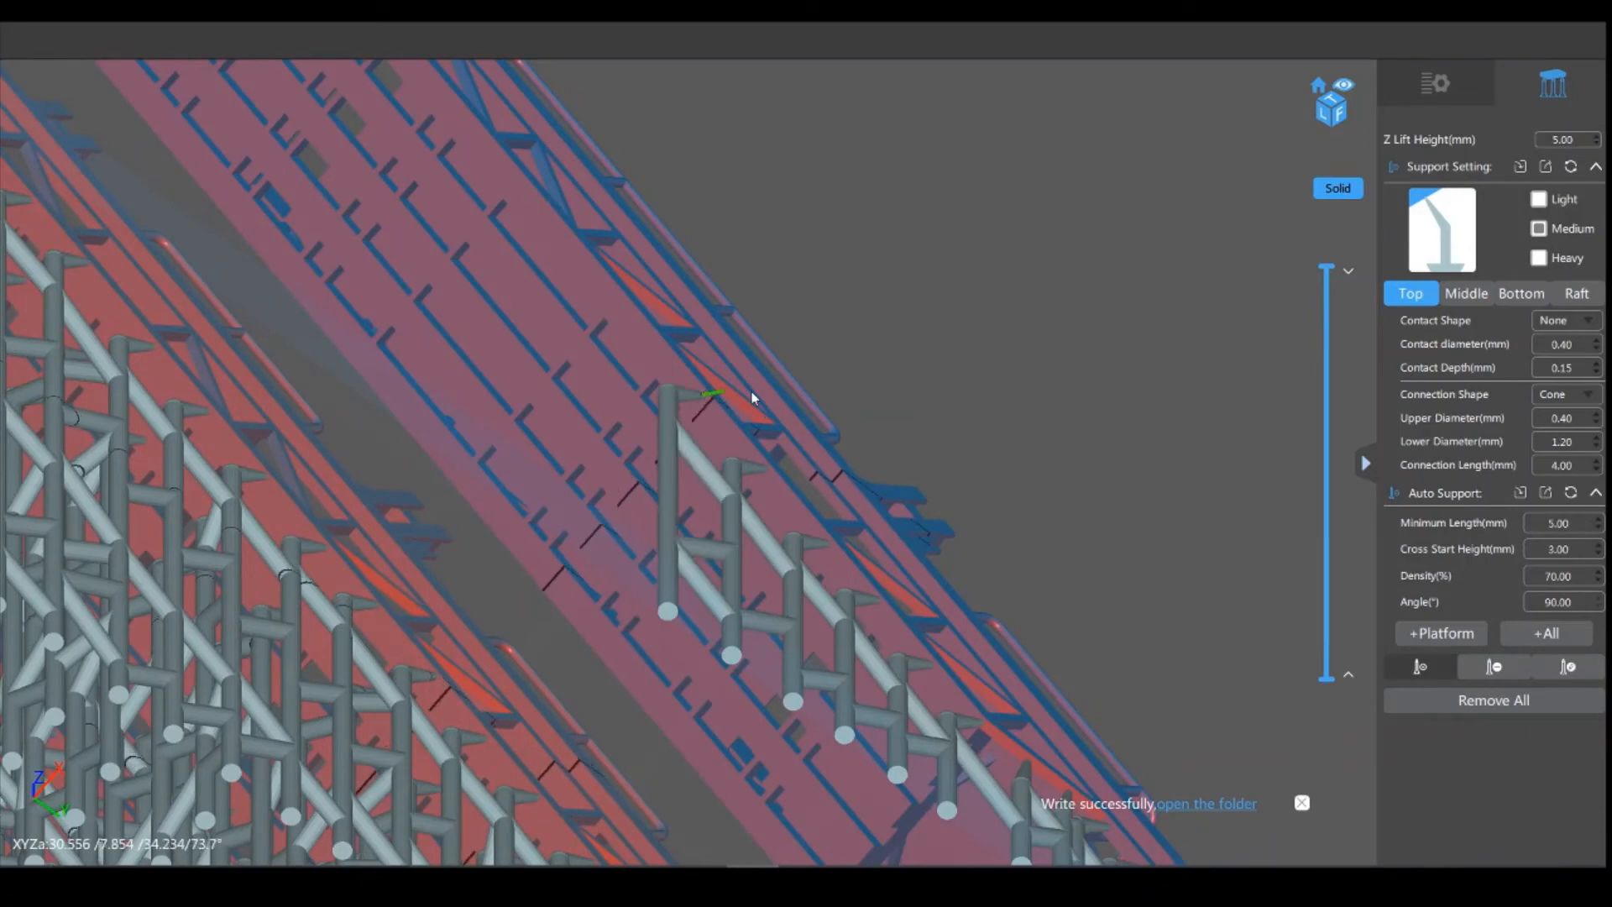
pyautogui.moveTo(752, 400); pyautogui.dragTo(1033, 584, button='right')
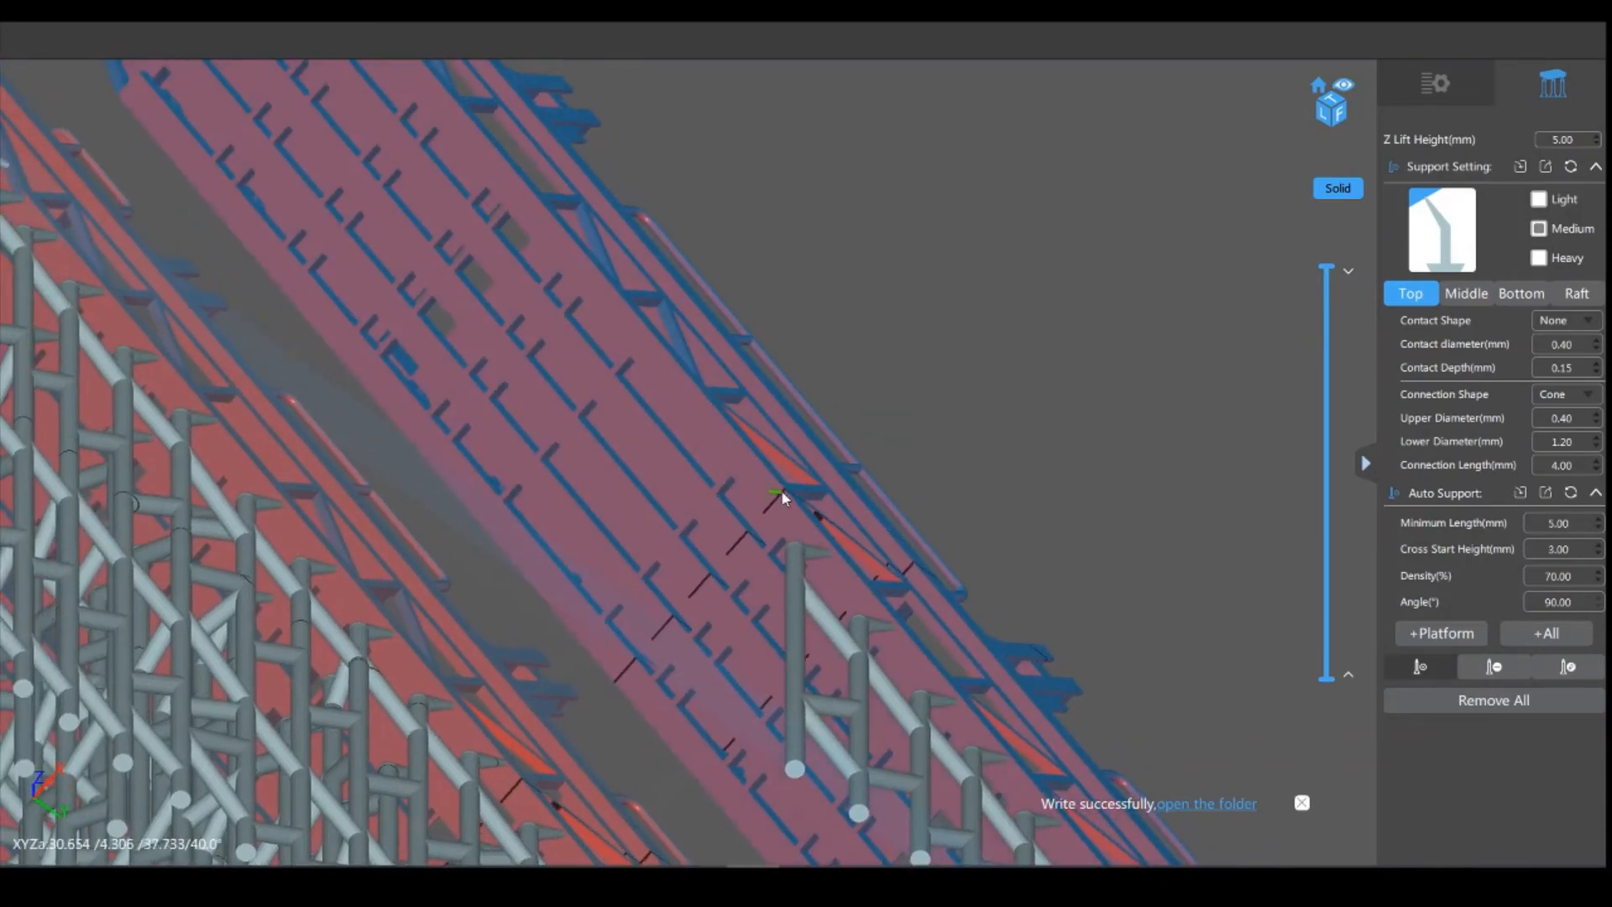
pyautogui.click(751, 487)
pyautogui.click(686, 418)
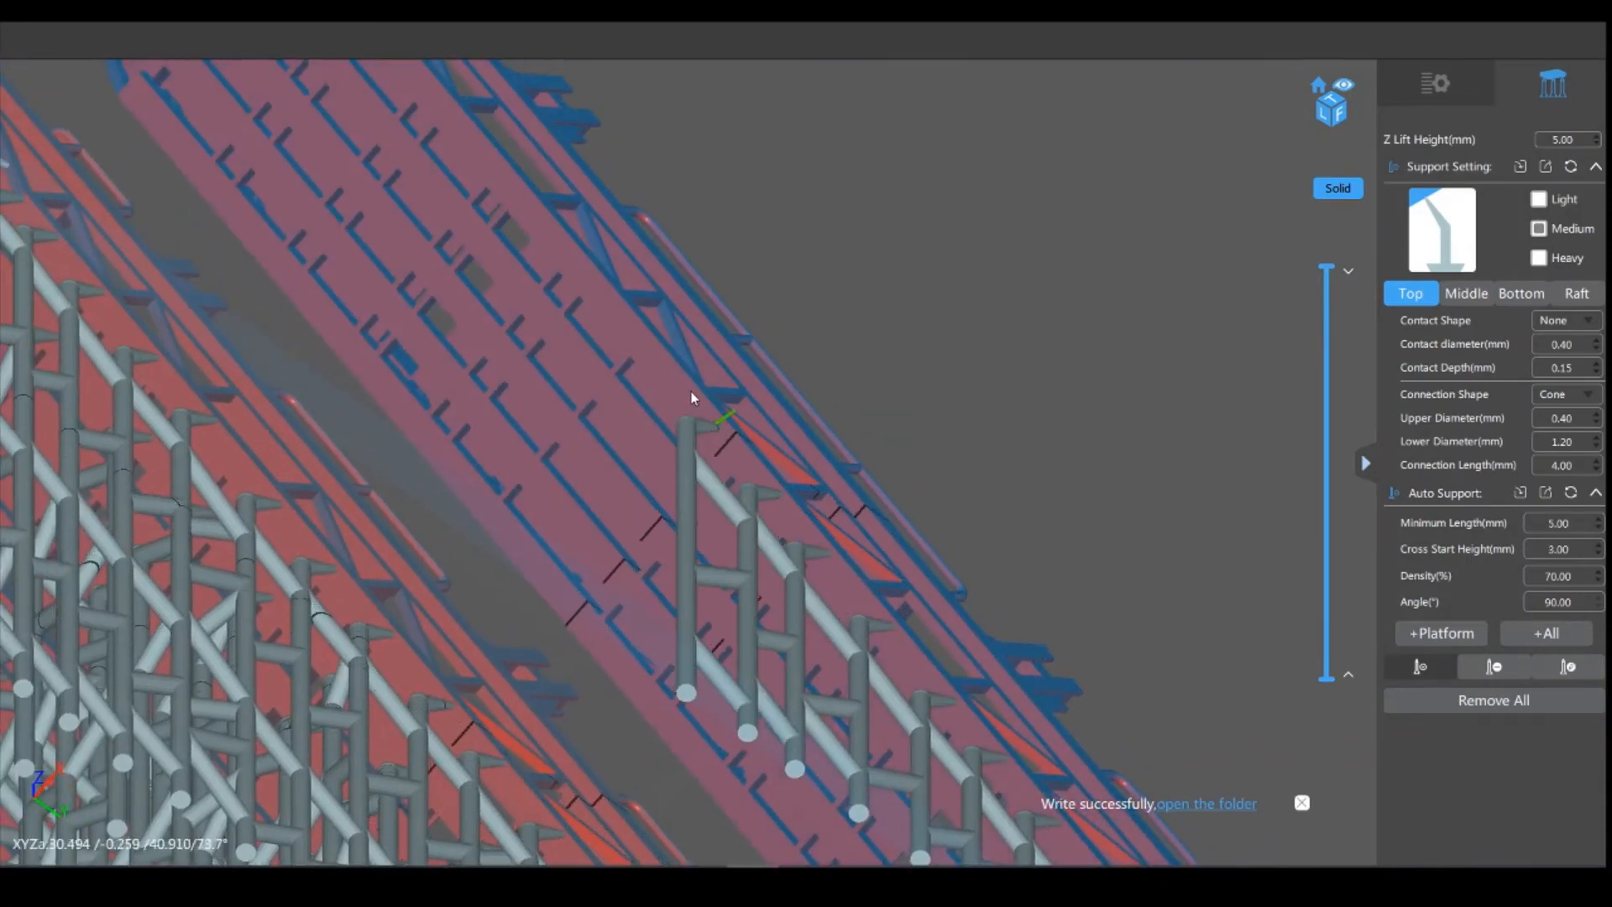
pyautogui.click(642, 364)
# Step: Extend that side's line of Medium supports along the upper half of the slatted deck to where the slats end
pyautogui.moveTo(939, 342); pyautogui.dragTo(694, 471, button='right')
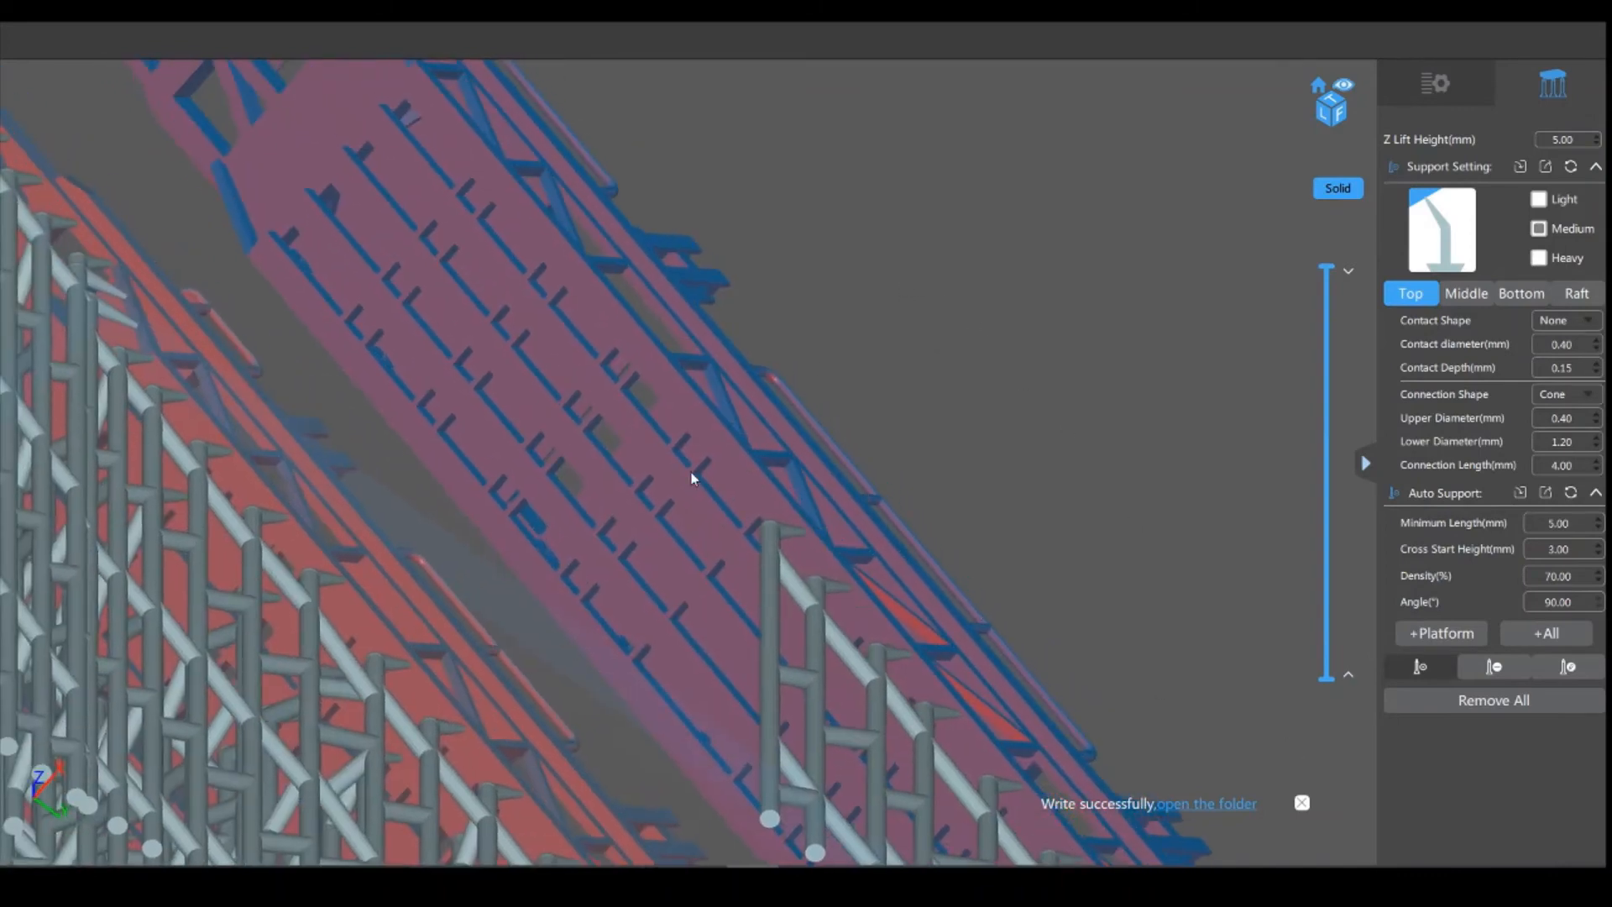
pyautogui.click(752, 475)
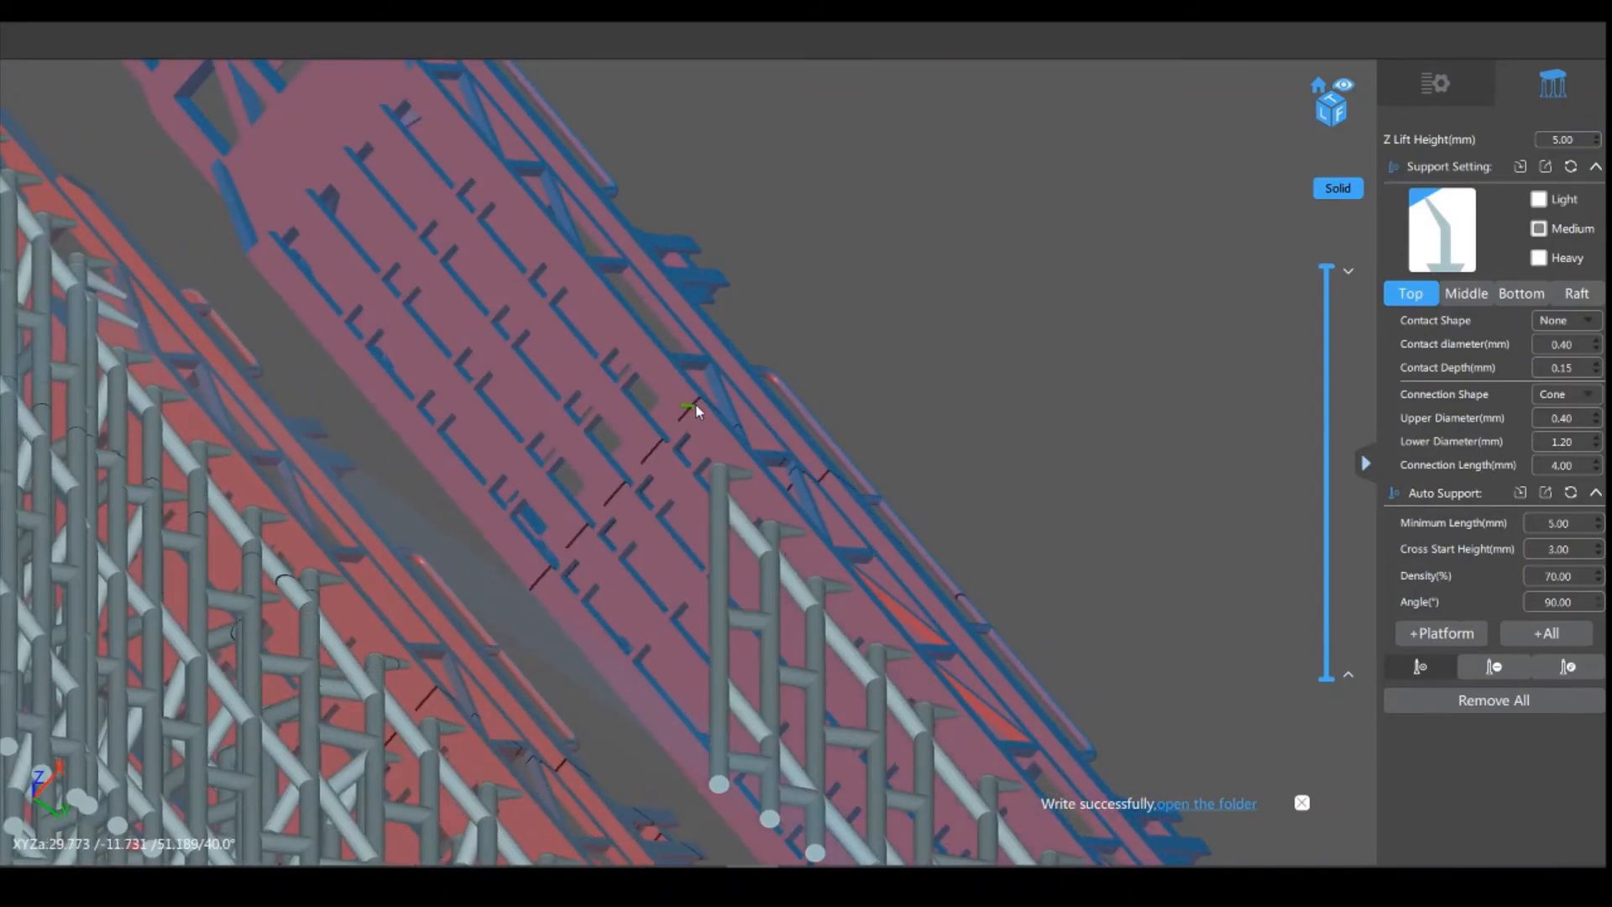
pyautogui.click(696, 403)
pyautogui.click(642, 345)
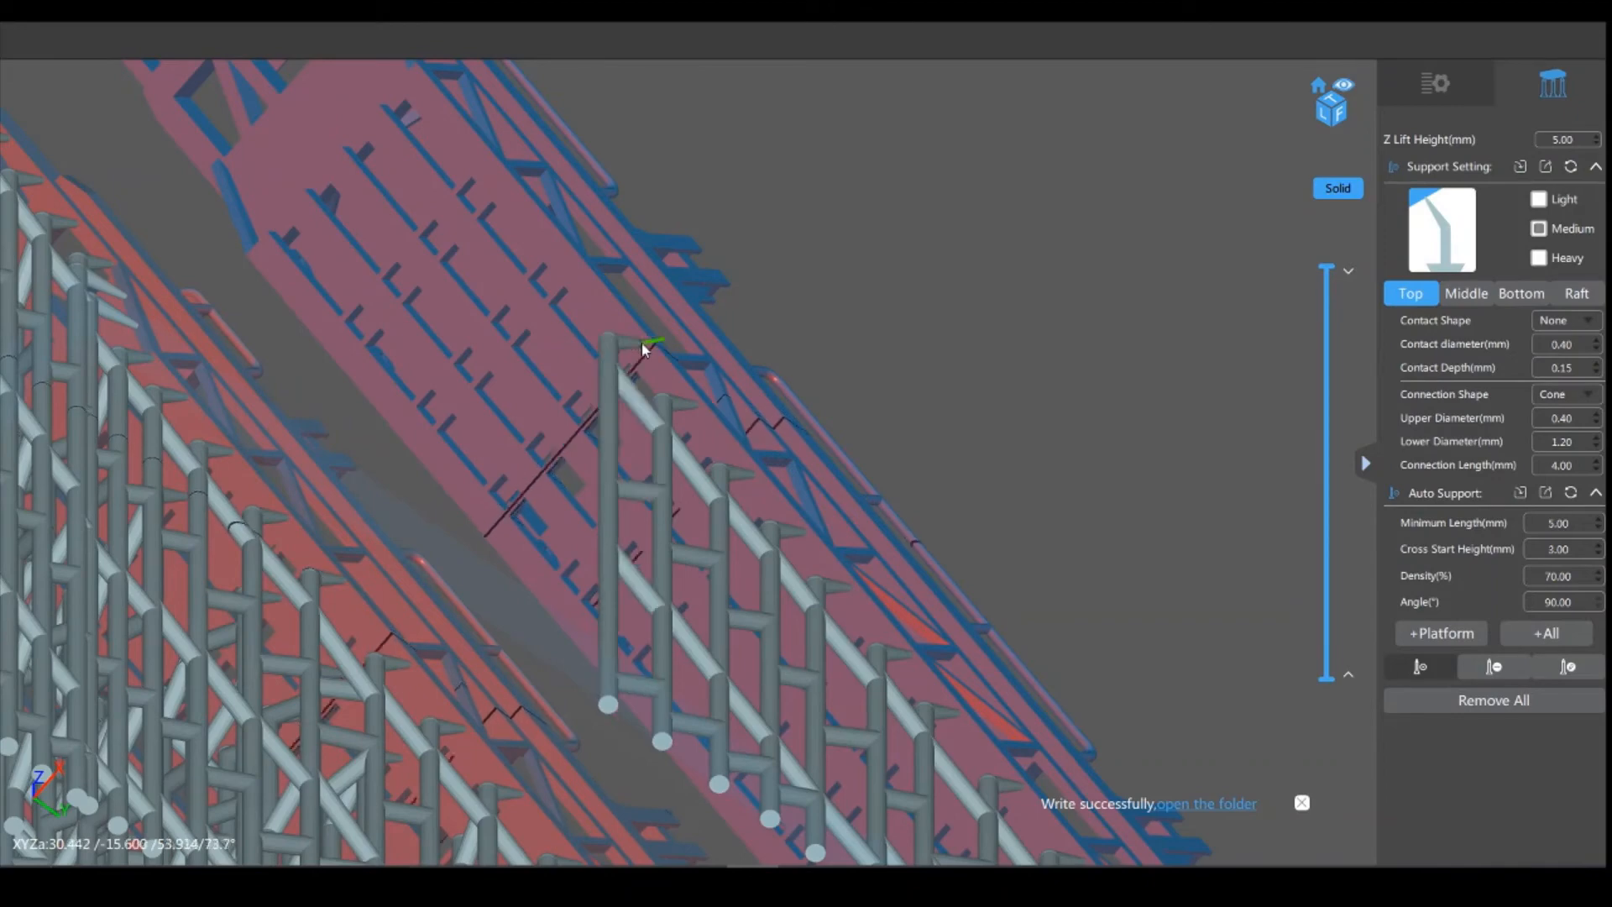
pyautogui.click(588, 290)
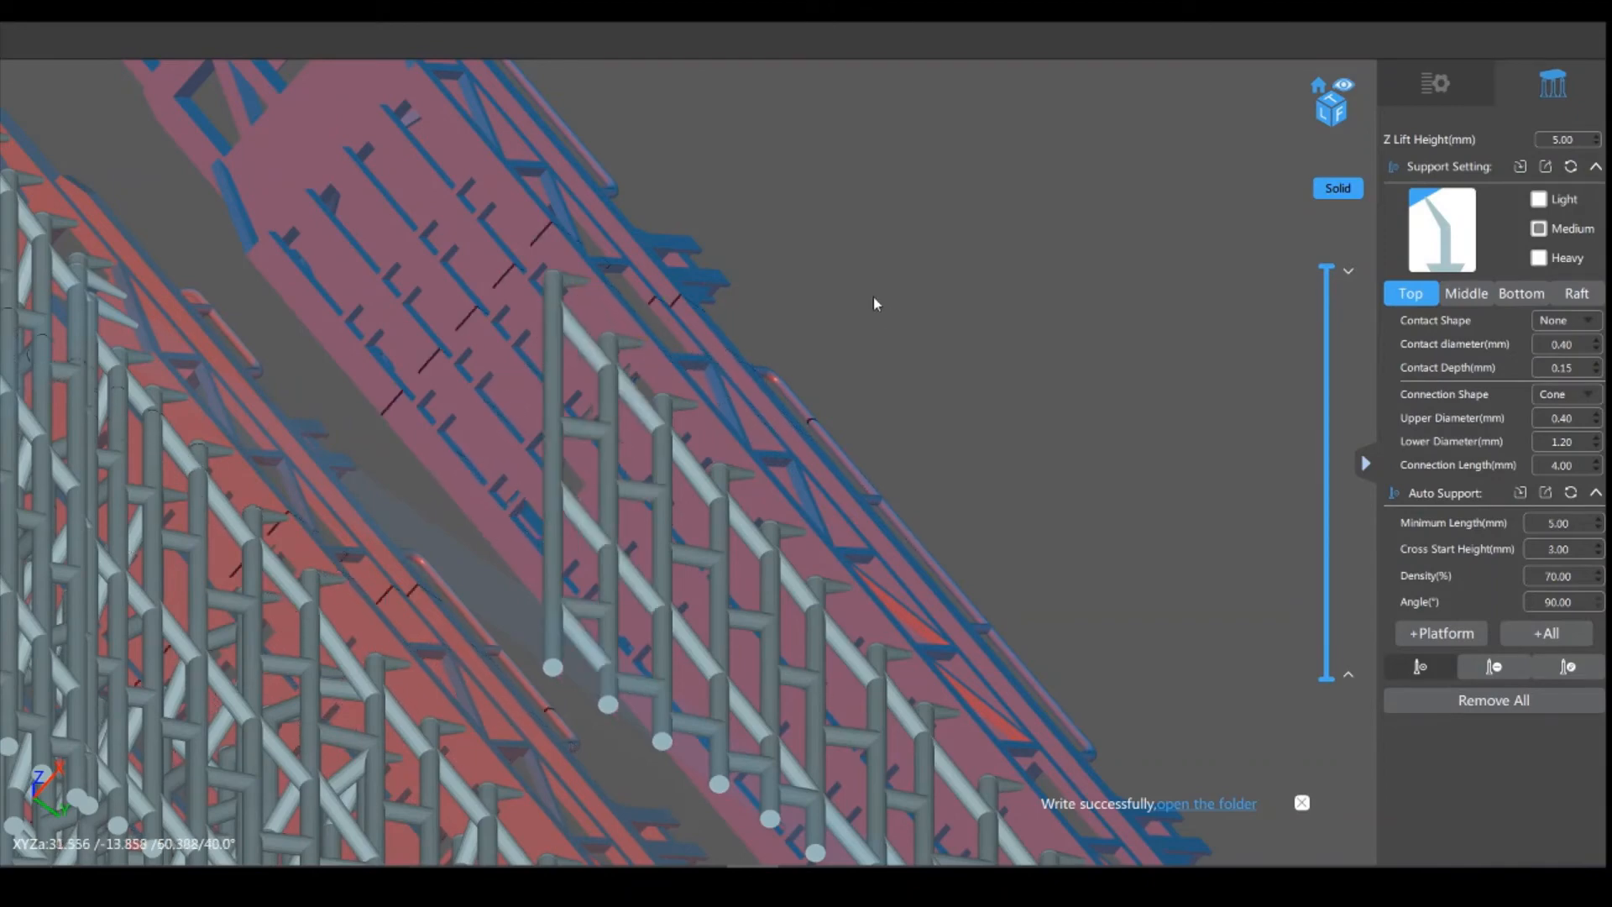
pyautogui.moveTo(873, 297); pyautogui.dragTo(617, 465, button='right')
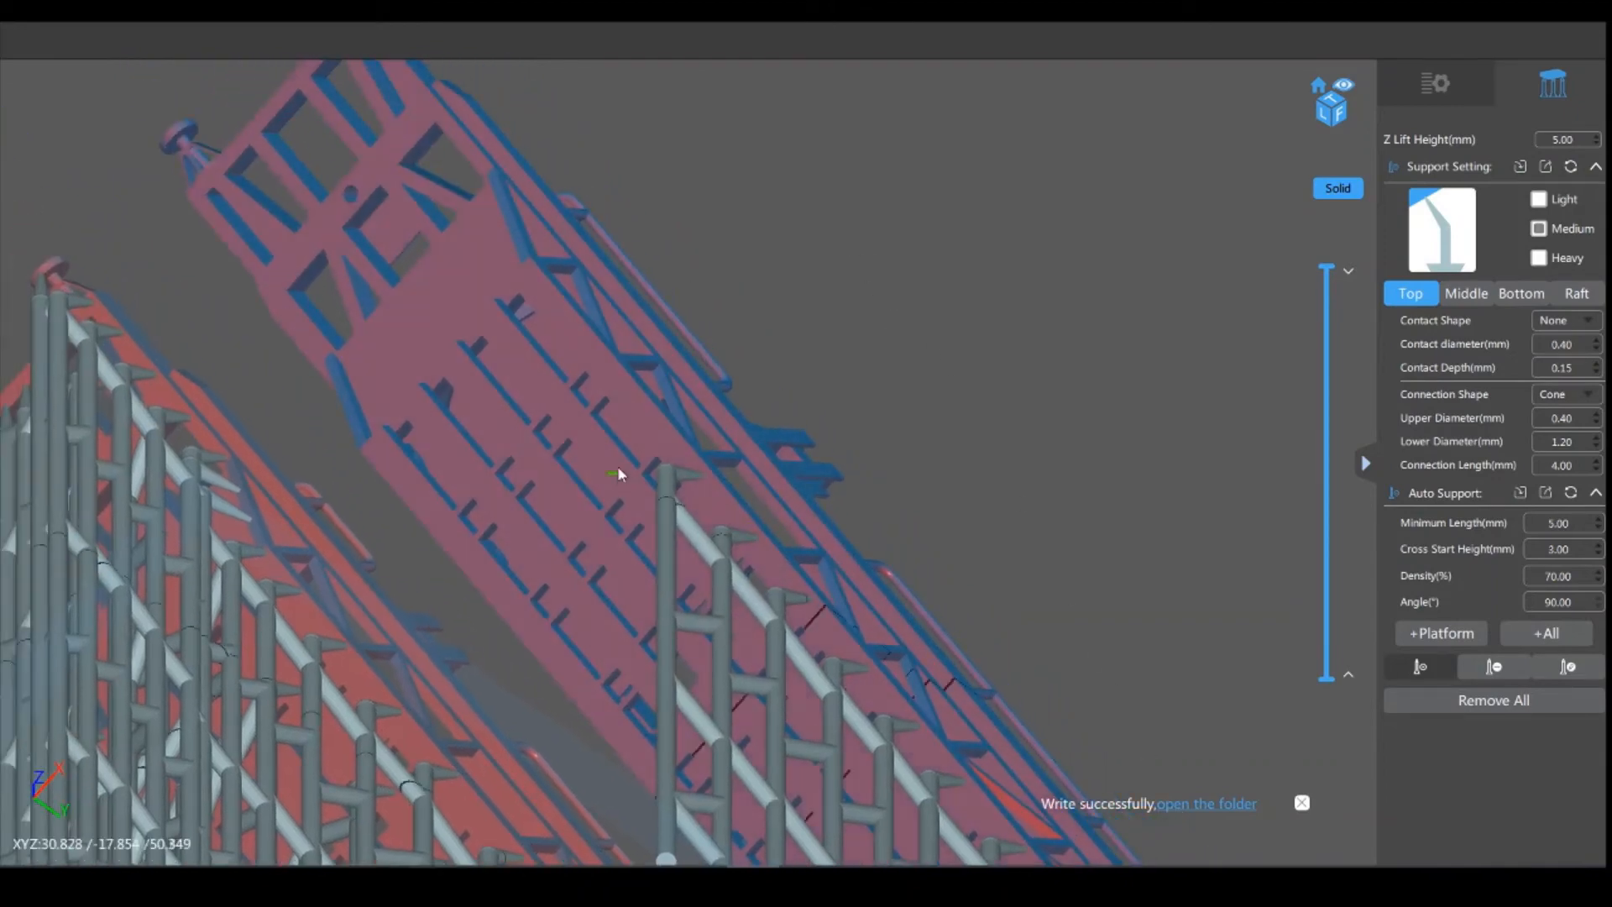
pyautogui.click(638, 404)
pyautogui.click(576, 328)
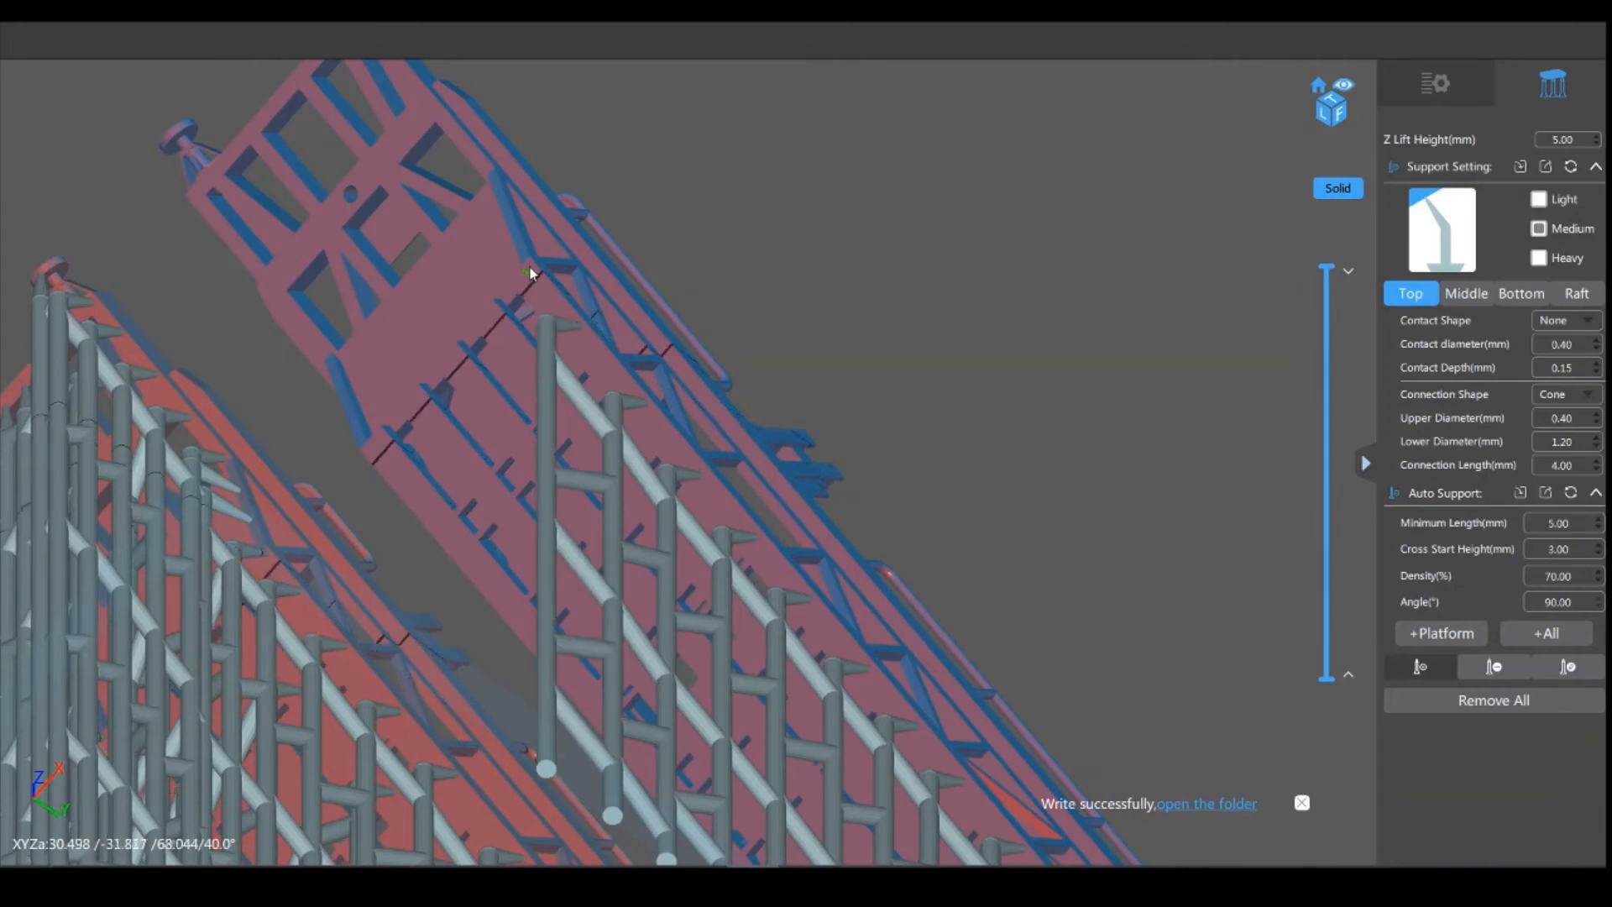
pyautogui.click(527, 263)
# Step: Finish the side line with Medium supports up the high end frame to the corner beside the upper buffer
pyautogui.moveTo(832, 287); pyautogui.dragTo(1144, 685)
pyautogui.click(635, 383)
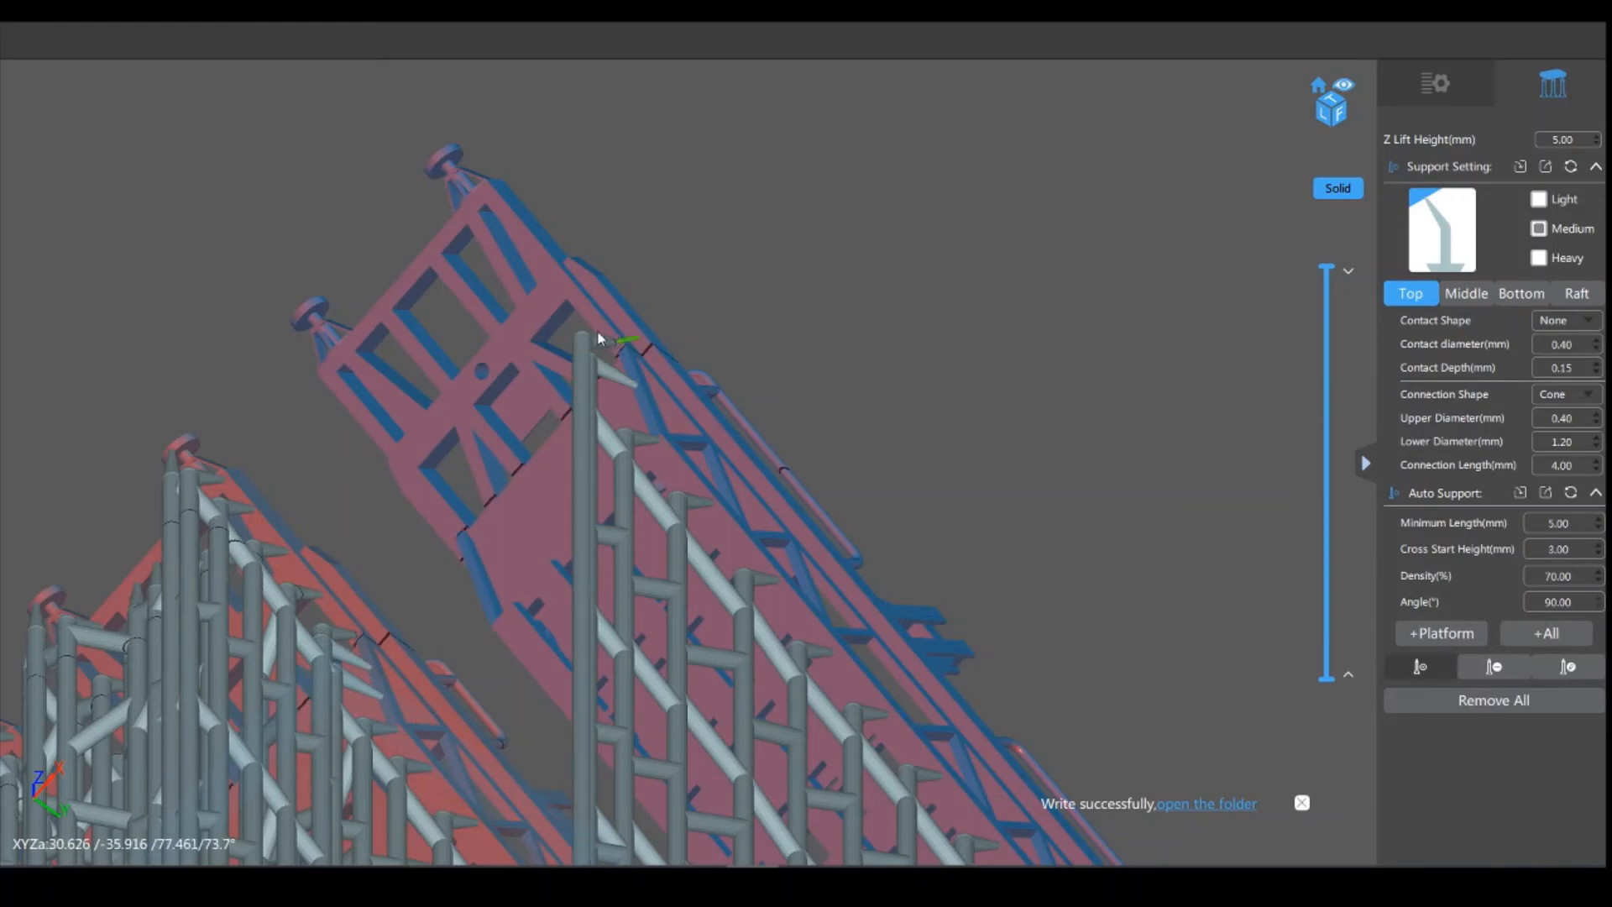
pyautogui.click(545, 289)
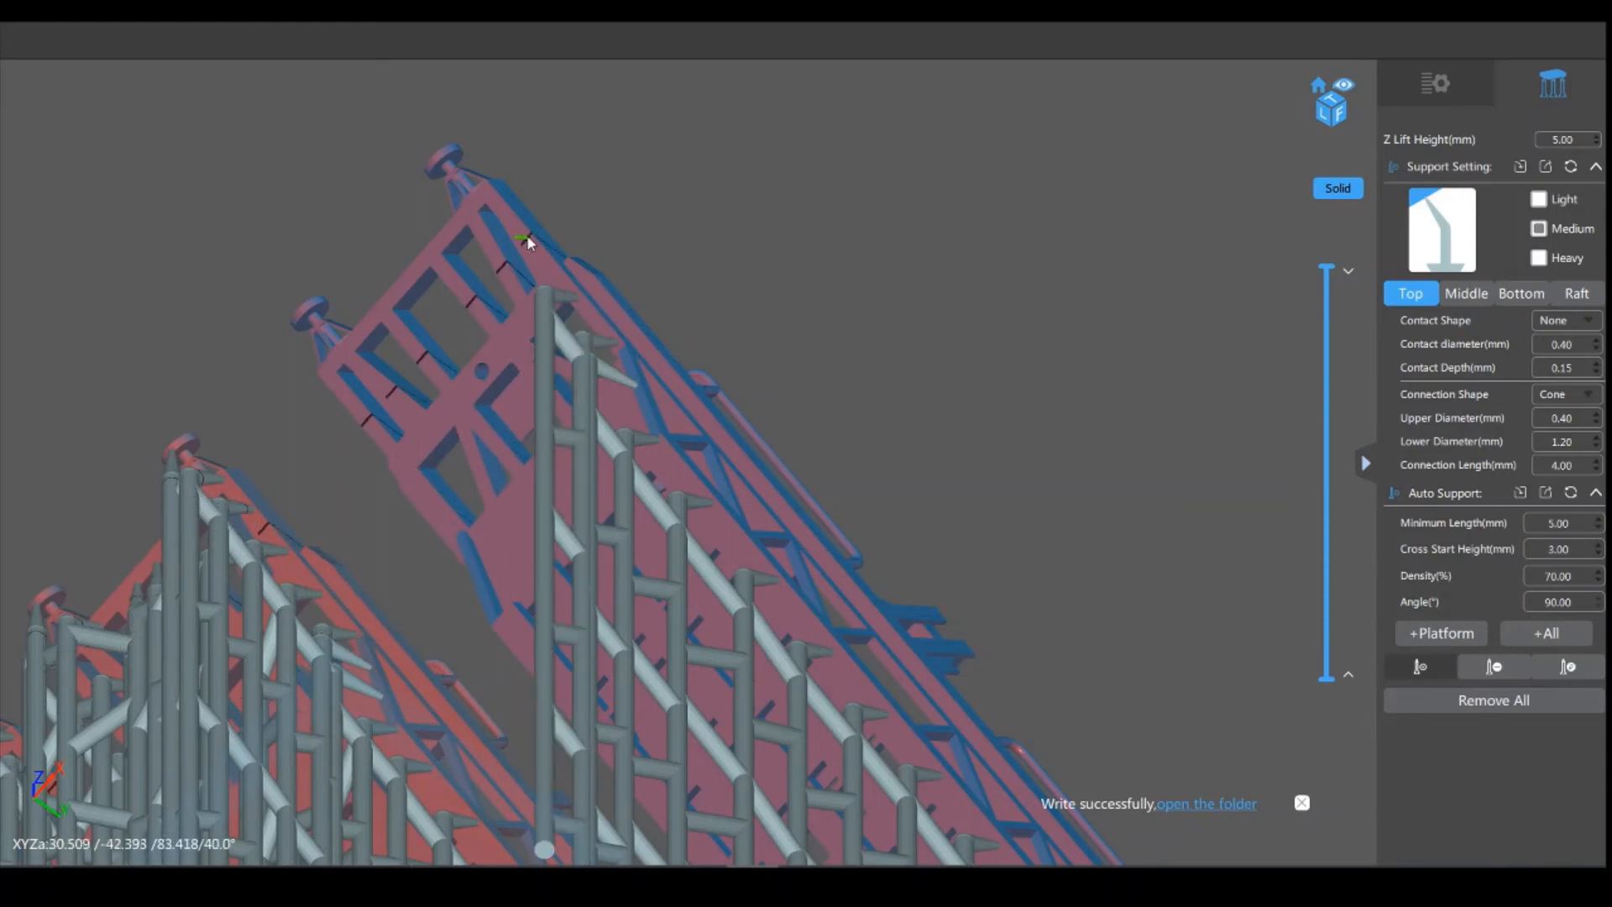
pyautogui.click(490, 207)
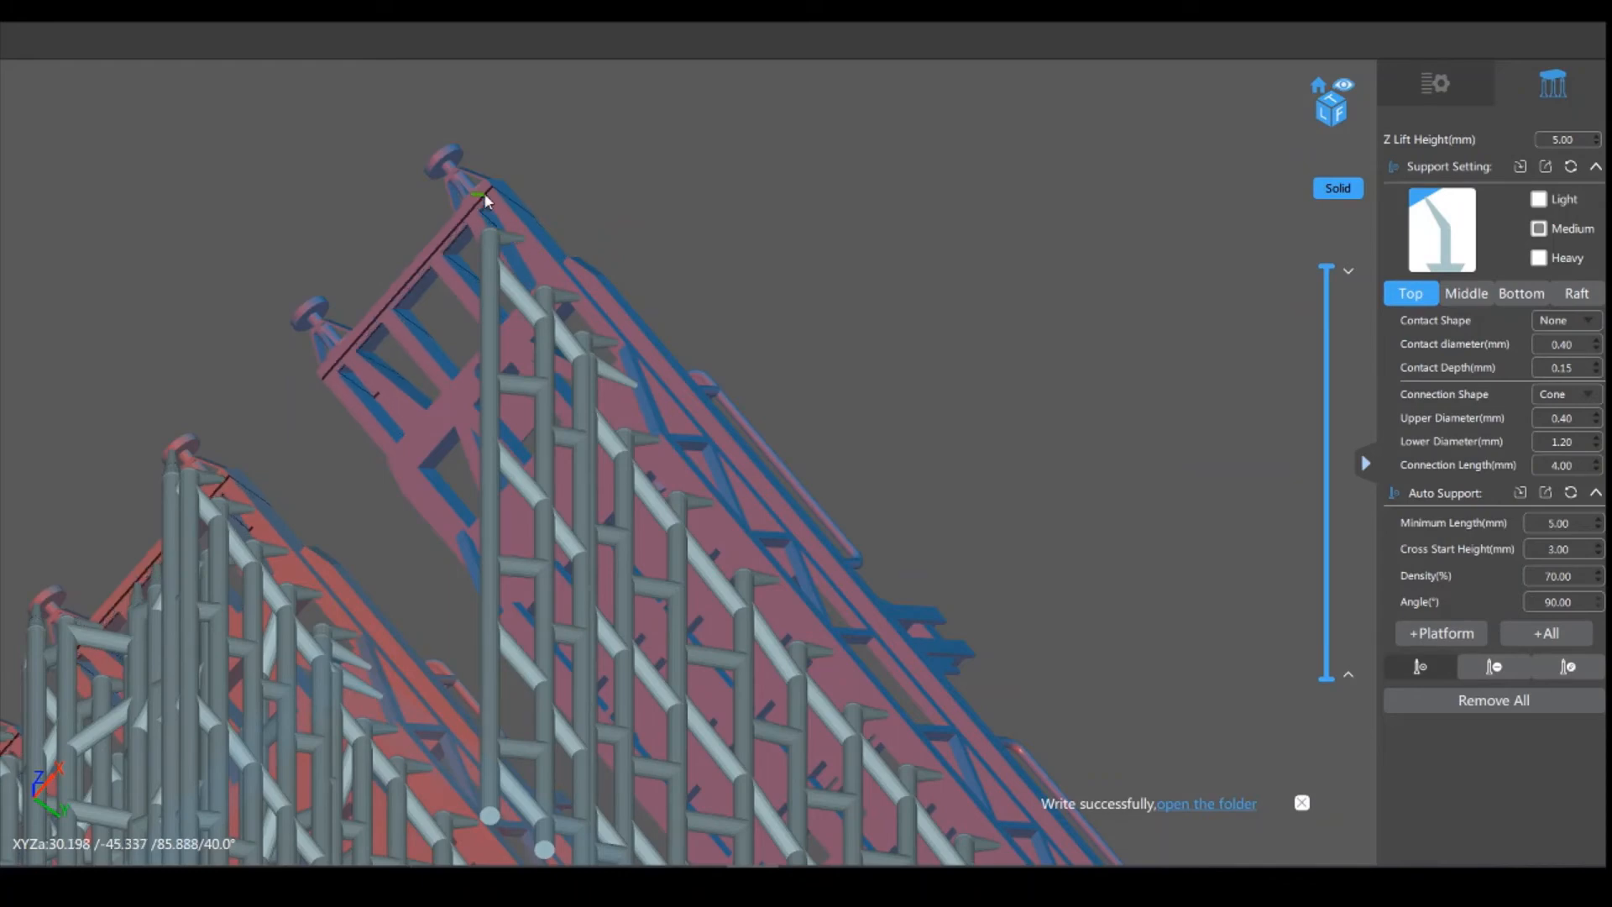
pyautogui.click(484, 194)
# Step: Add a line of Medium supports up the opposite outer side of the low end frame, from the end beam onto the solid plate section
pyautogui.moveTo(884, 300)
pyautogui.mouseDown(button='right')
pyautogui.moveTo(960, 294)
pyautogui.moveTo(1018, 362)
pyautogui.mouseUp(button='right')
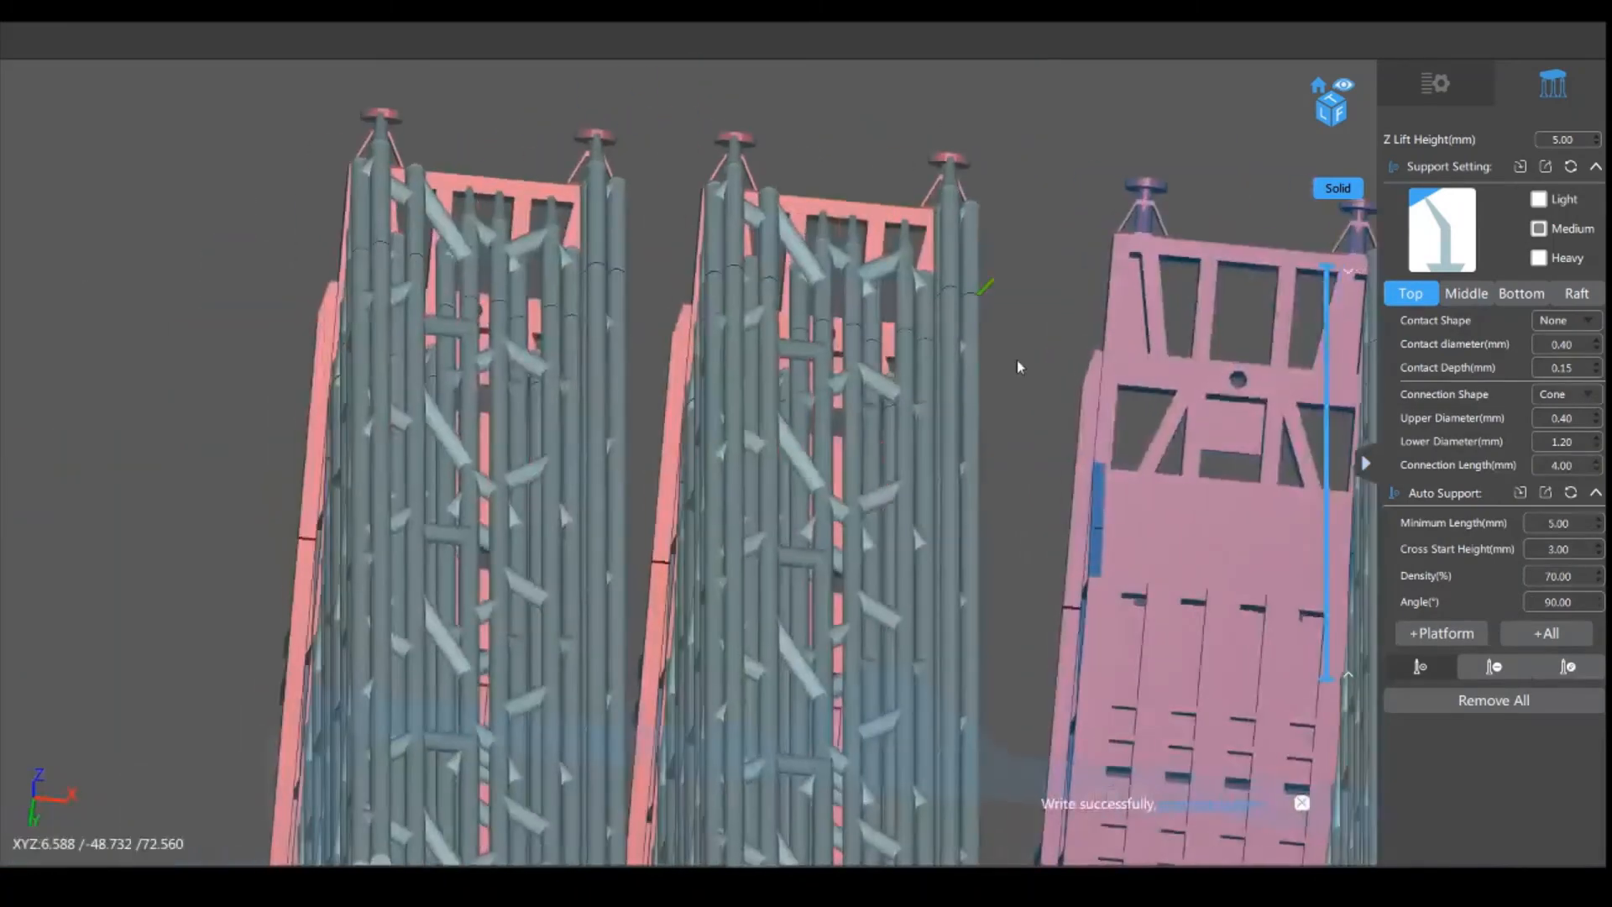
pyautogui.moveTo(1018, 363); pyautogui.dragTo(995, 228, button='middle')
pyautogui.moveTo(998, 579); pyautogui.dragTo(945, 201, button='middle')
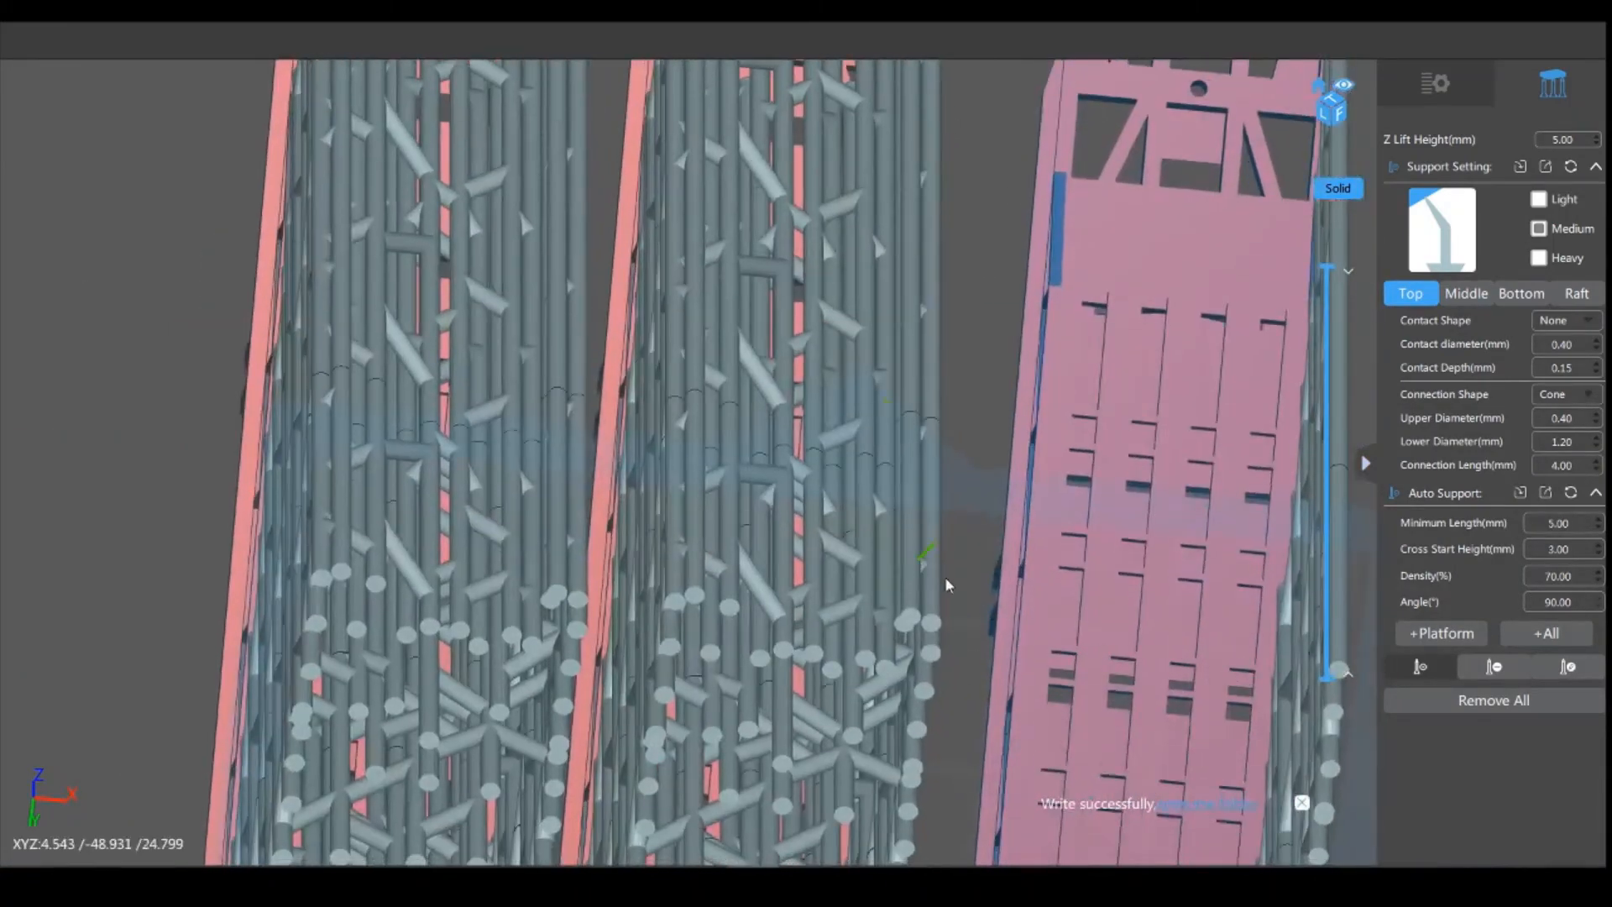
pyautogui.moveTo(958, 597); pyautogui.dragTo(928, 225, button='middle')
pyautogui.moveTo(959, 626); pyautogui.dragTo(946, 385, button='middle')
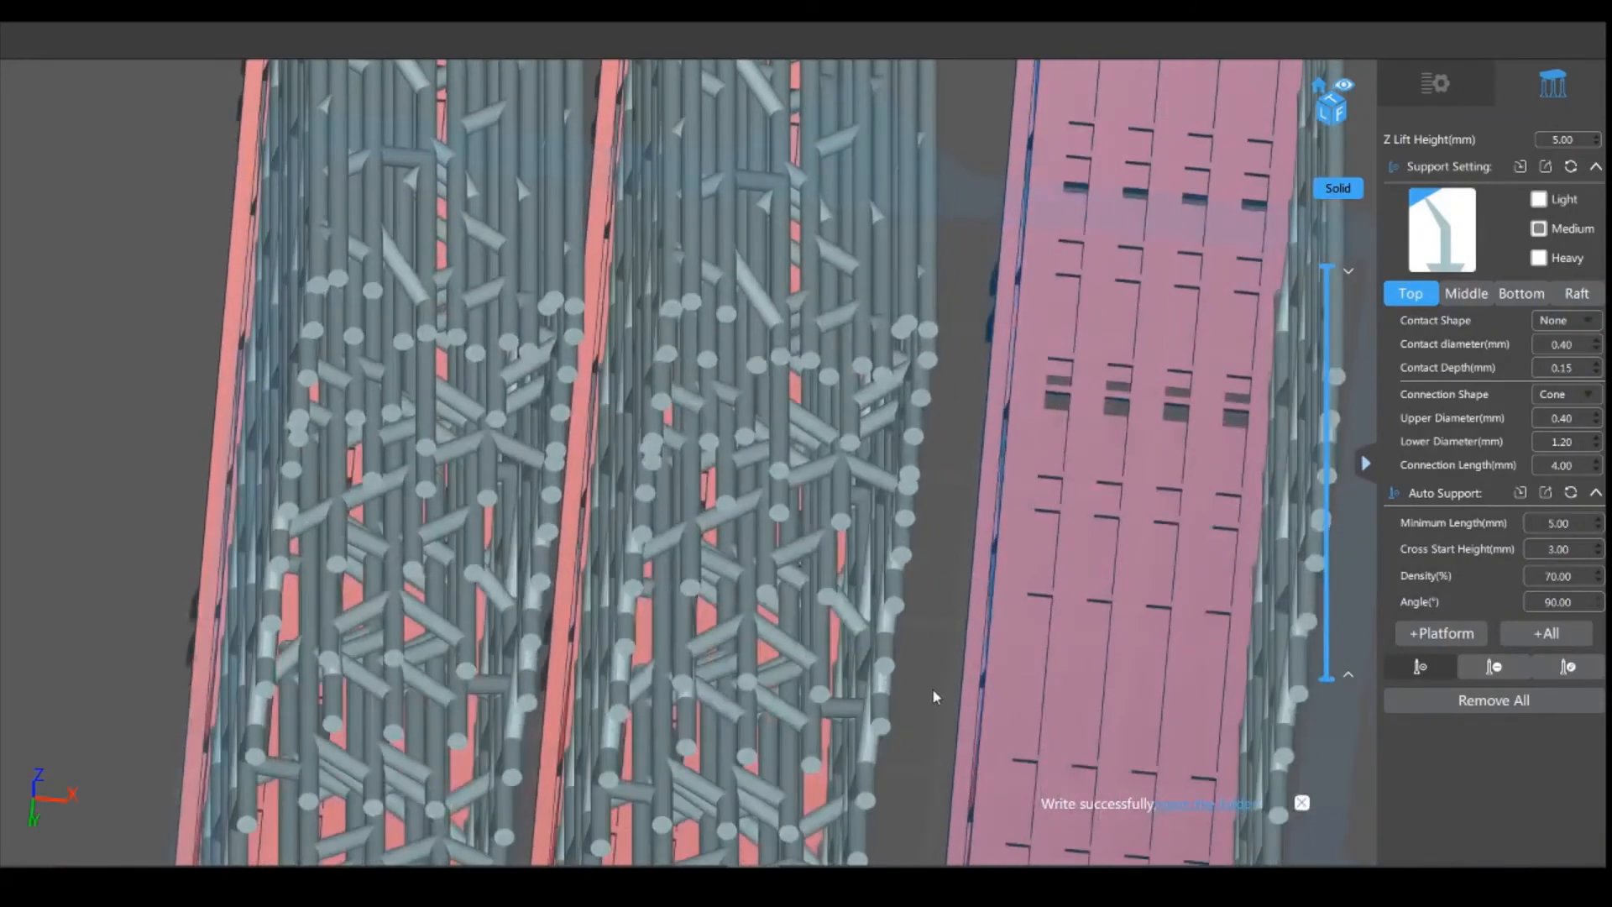
pyautogui.moveTo(933, 695); pyautogui.dragTo(932, 270, button='middle')
pyautogui.moveTo(911, 709); pyautogui.dragTo(948, 317, button='middle')
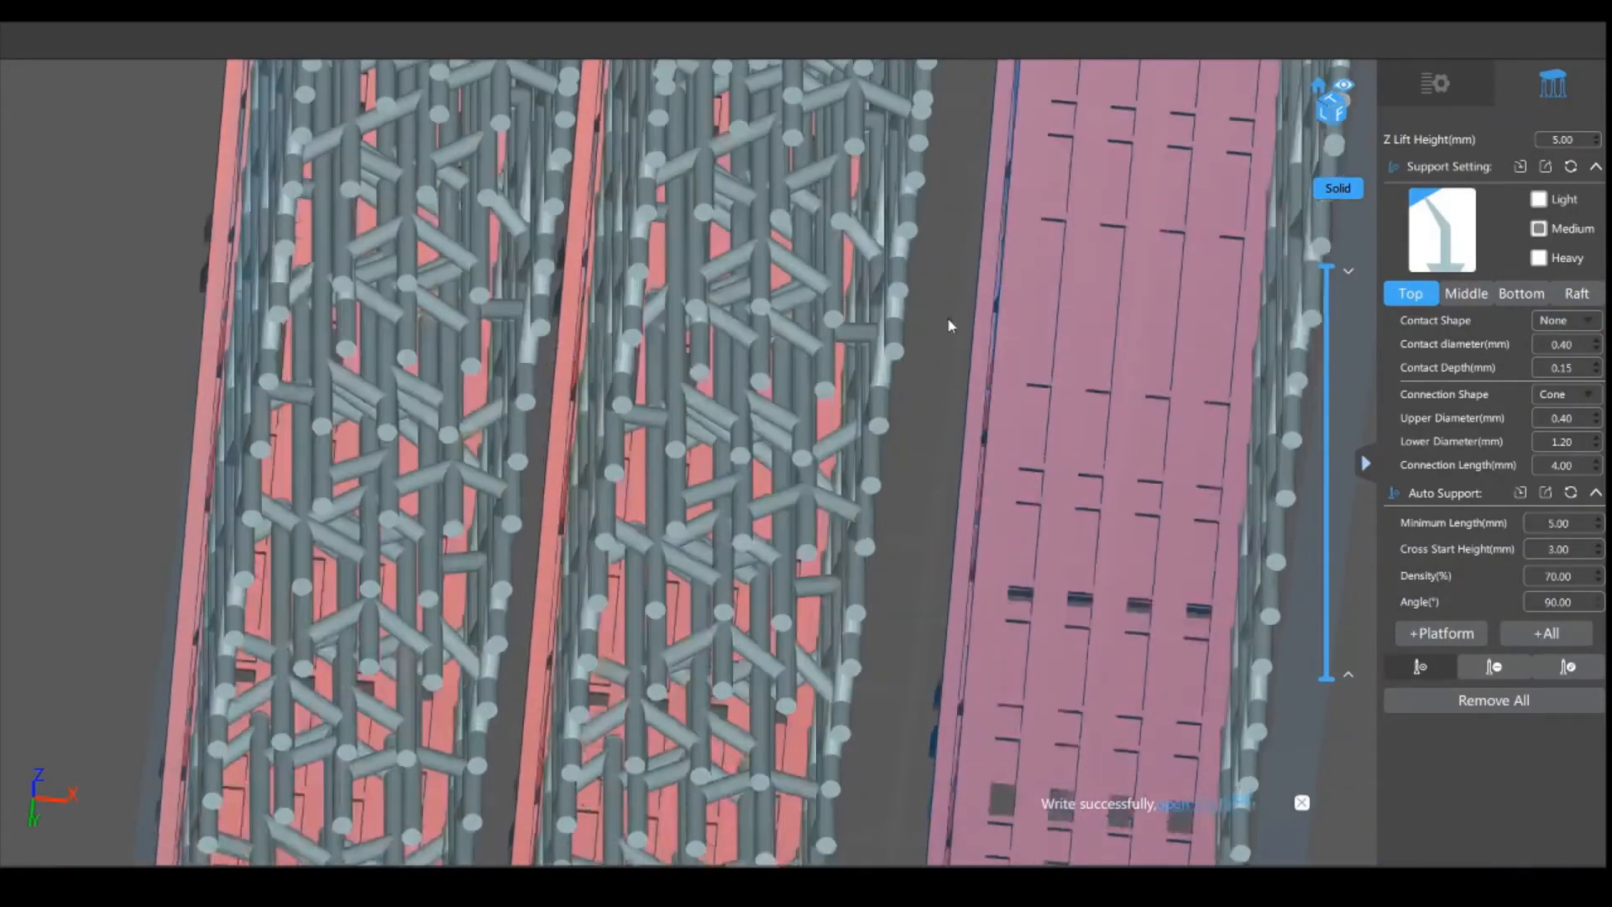
pyautogui.moveTo(907, 700); pyautogui.dragTo(900, 326, button='middle')
pyautogui.moveTo(902, 658); pyautogui.dragTo(899, 518, button='middle')
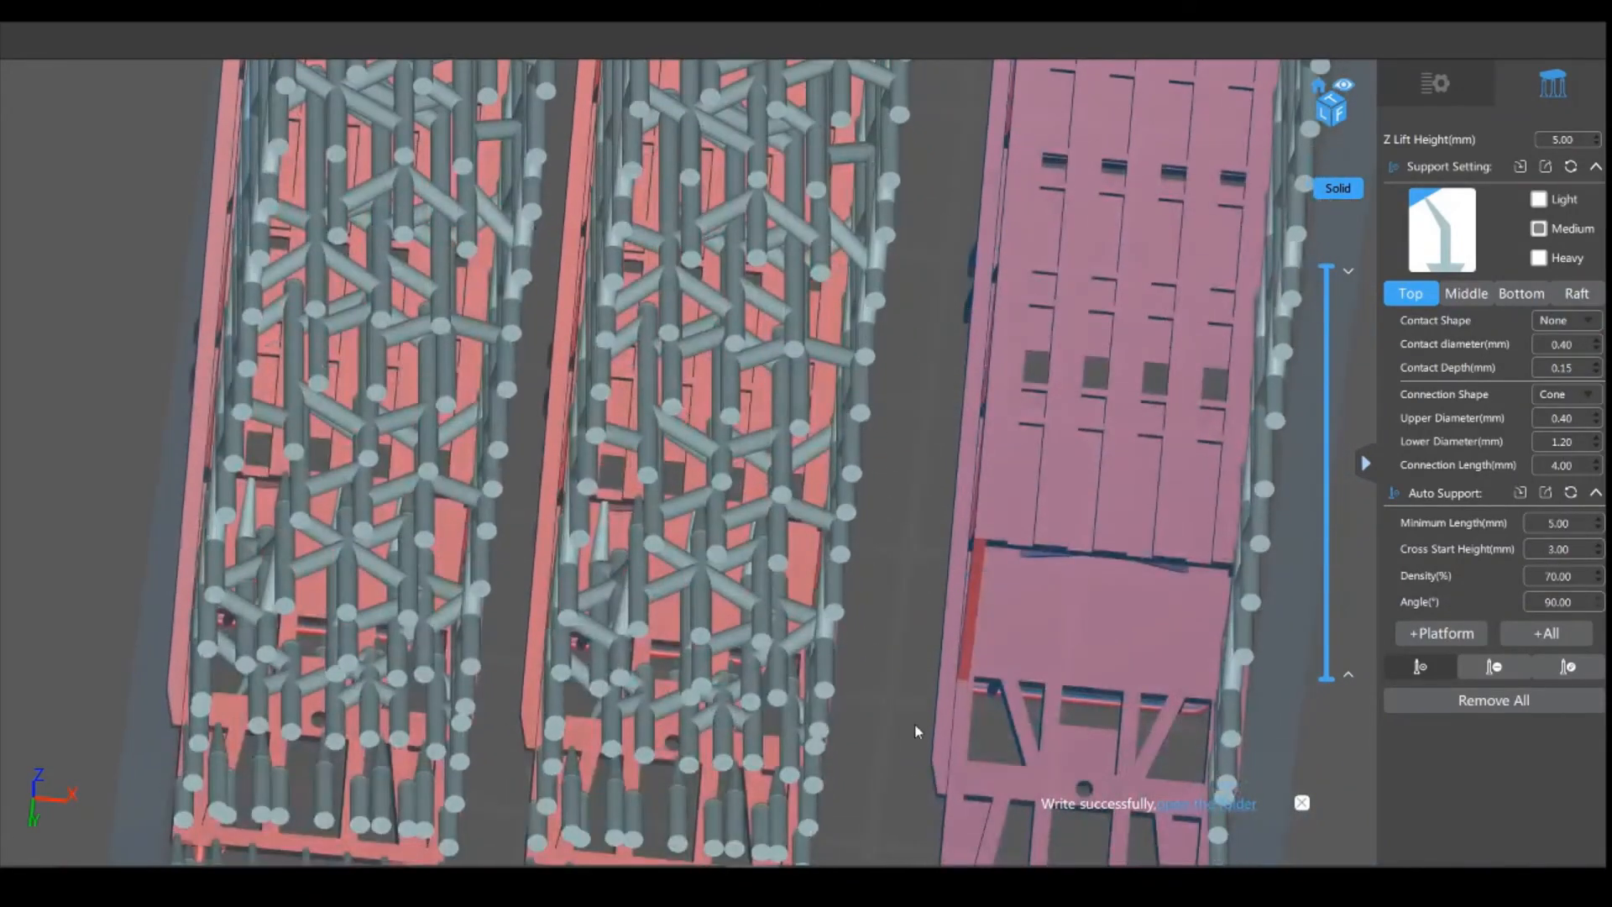
pyautogui.moveTo(922, 738); pyautogui.dragTo(907, 562, button='middle')
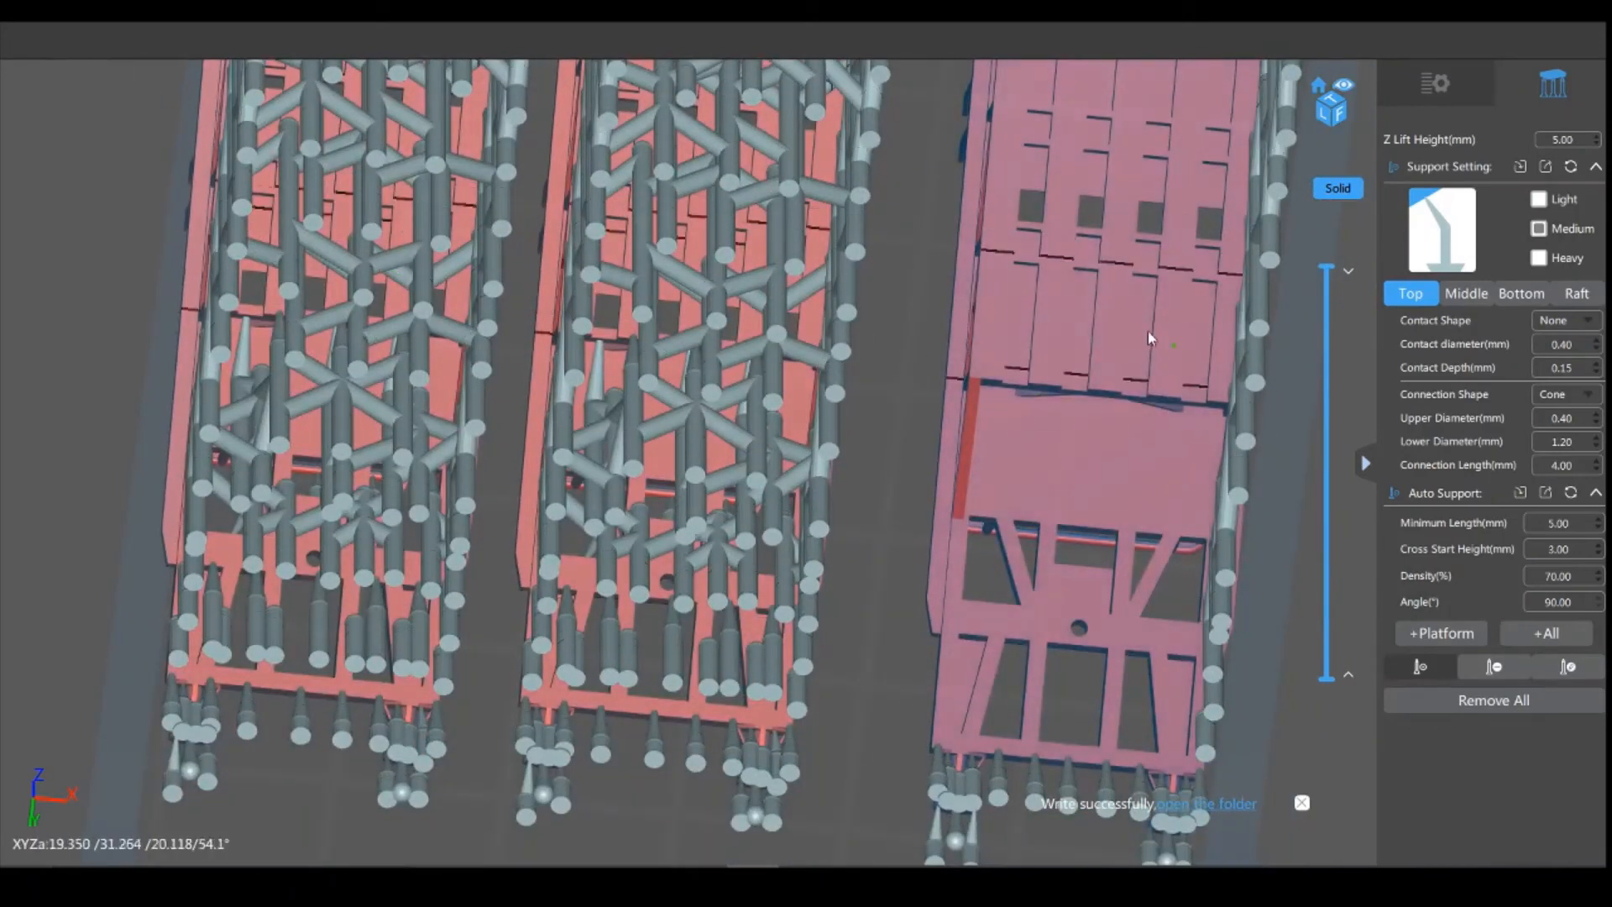
pyautogui.click(1437, 85)
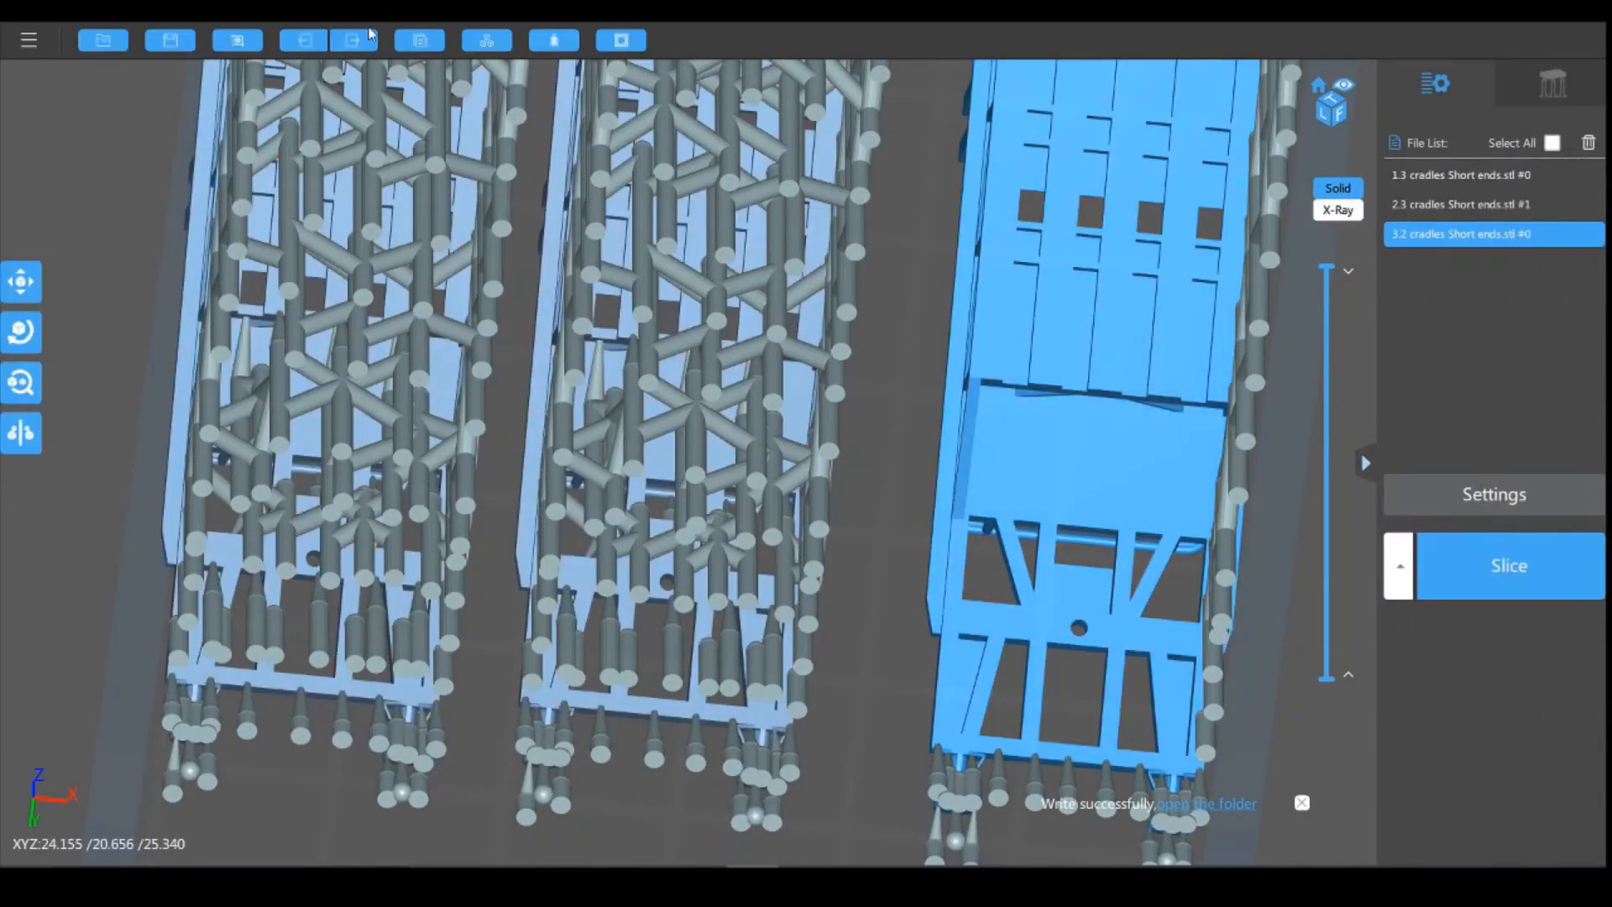
pyautogui.click(1542, 84)
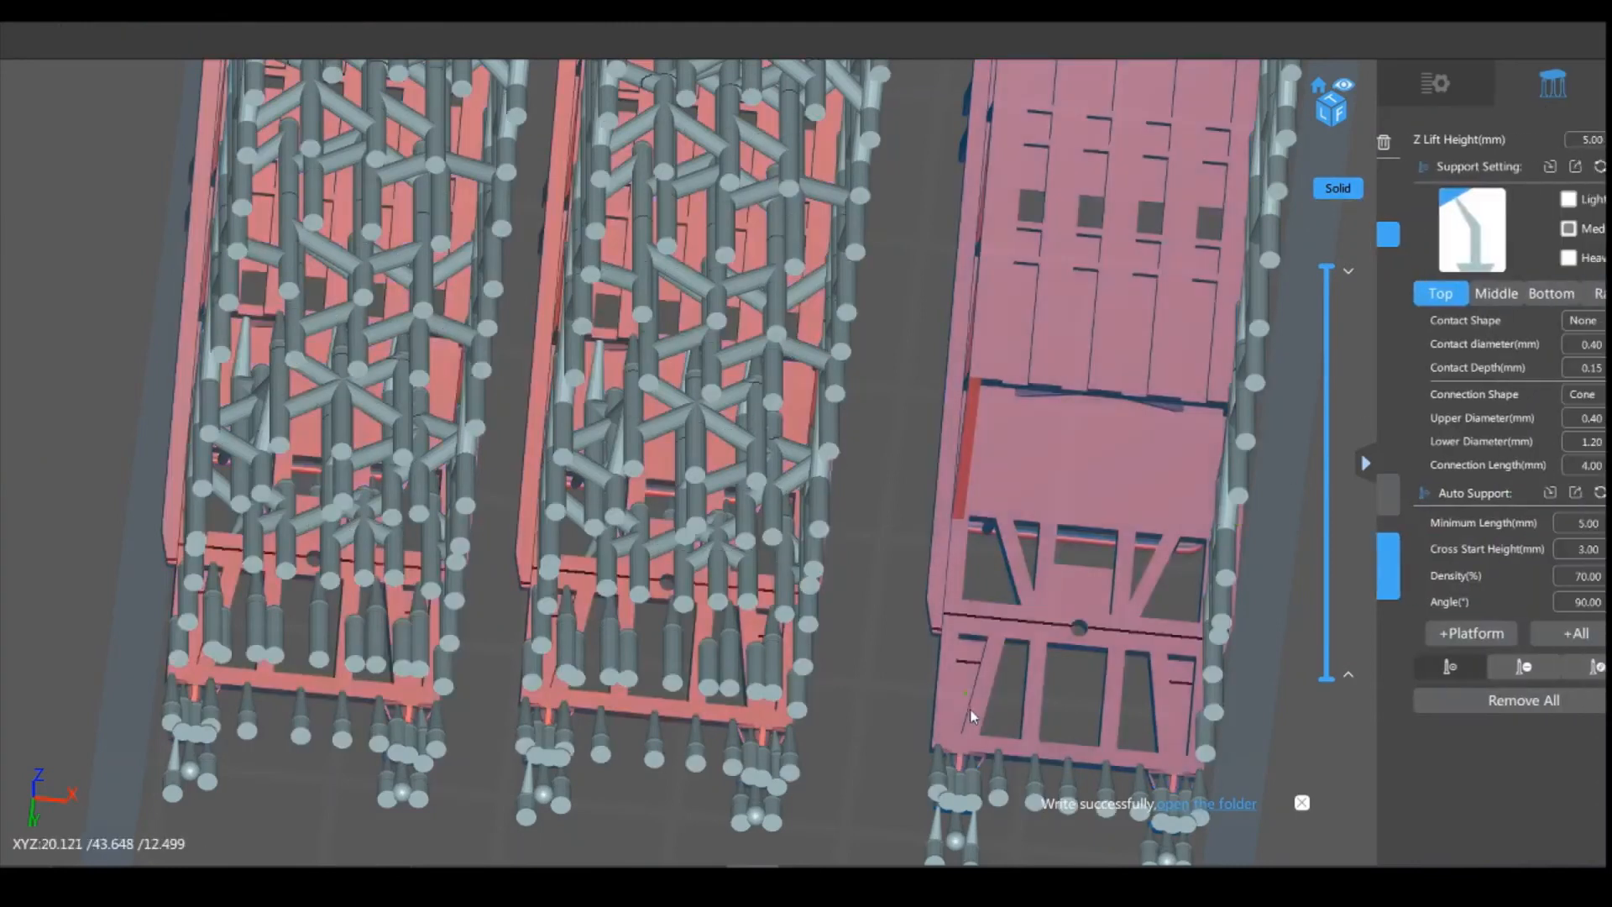
pyautogui.click(946, 710)
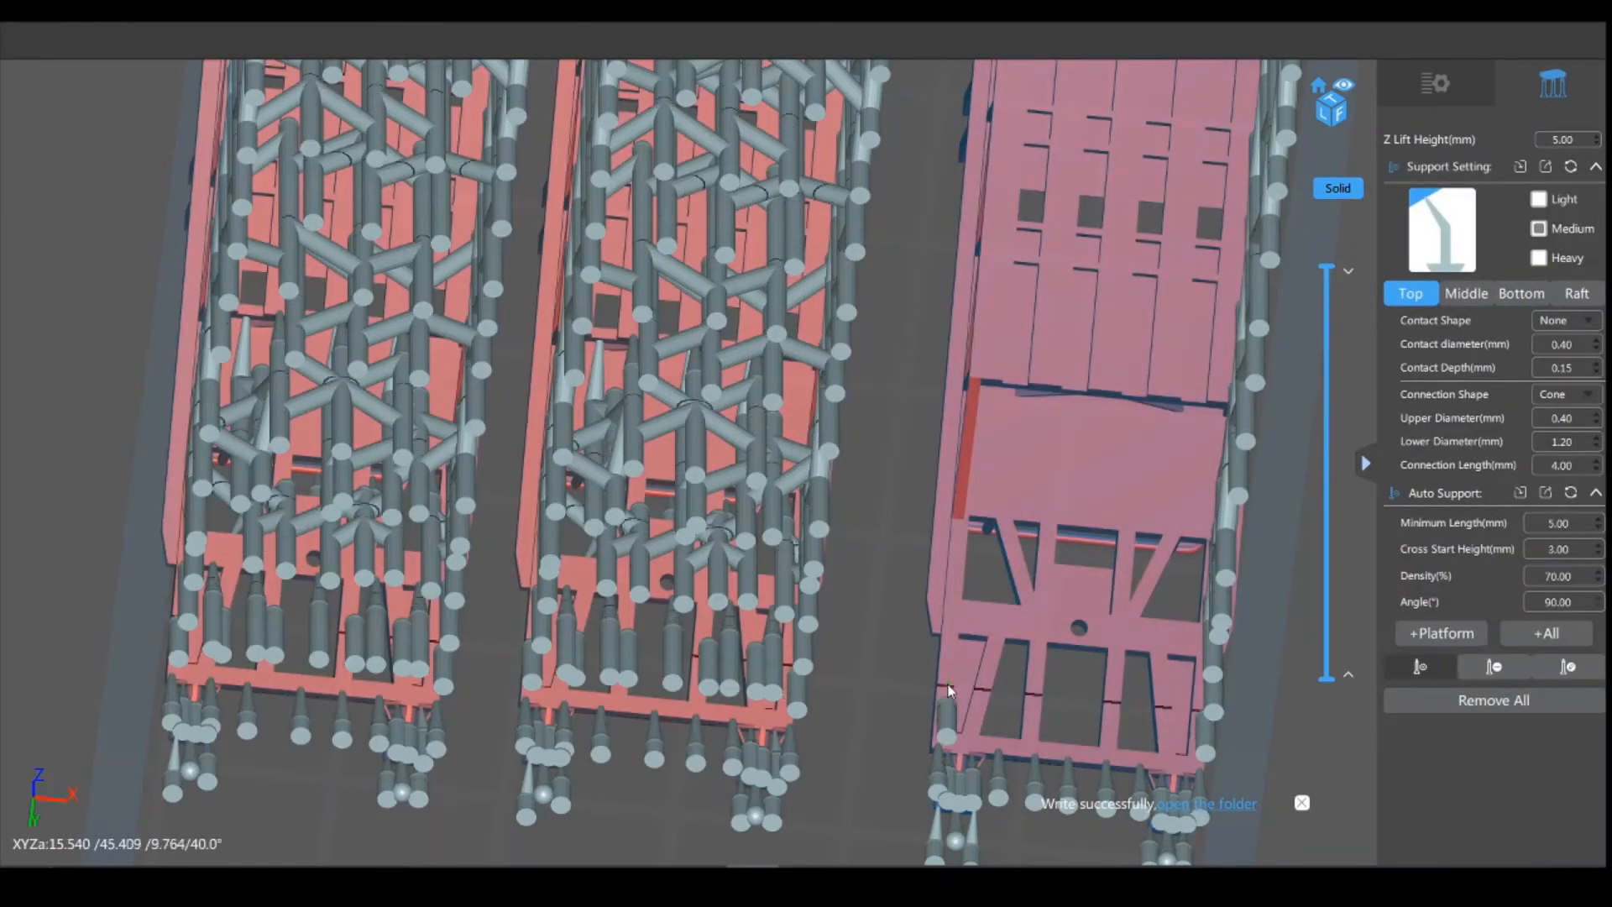
pyautogui.click(948, 685)
pyautogui.click(950, 664)
pyautogui.click(955, 589)
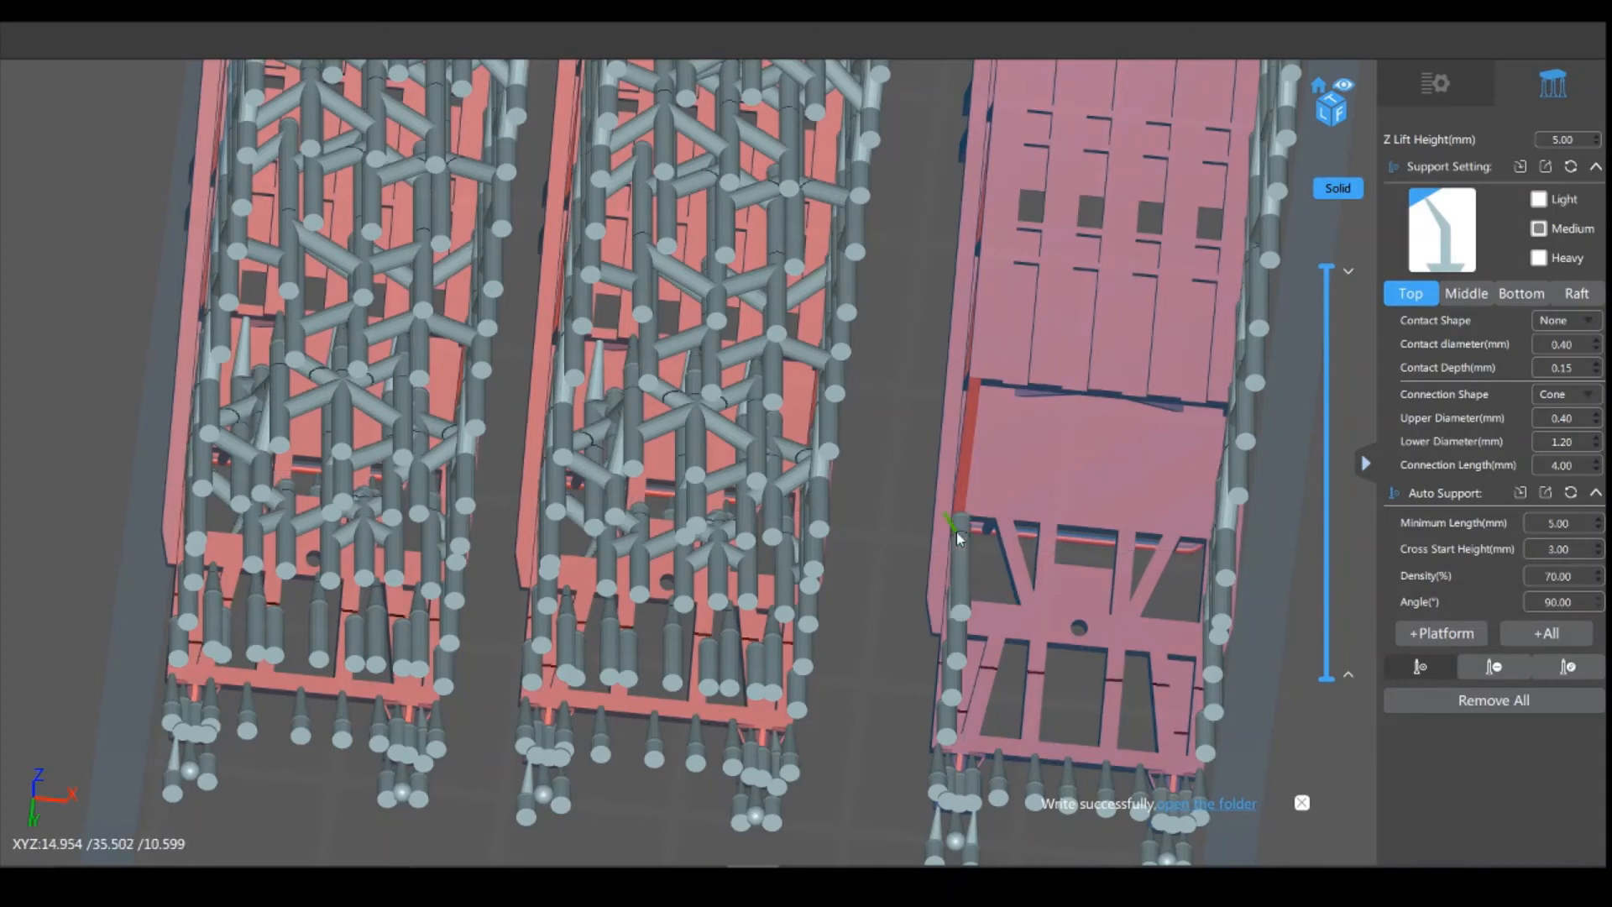
pyautogui.click(956, 533)
pyautogui.click(964, 475)
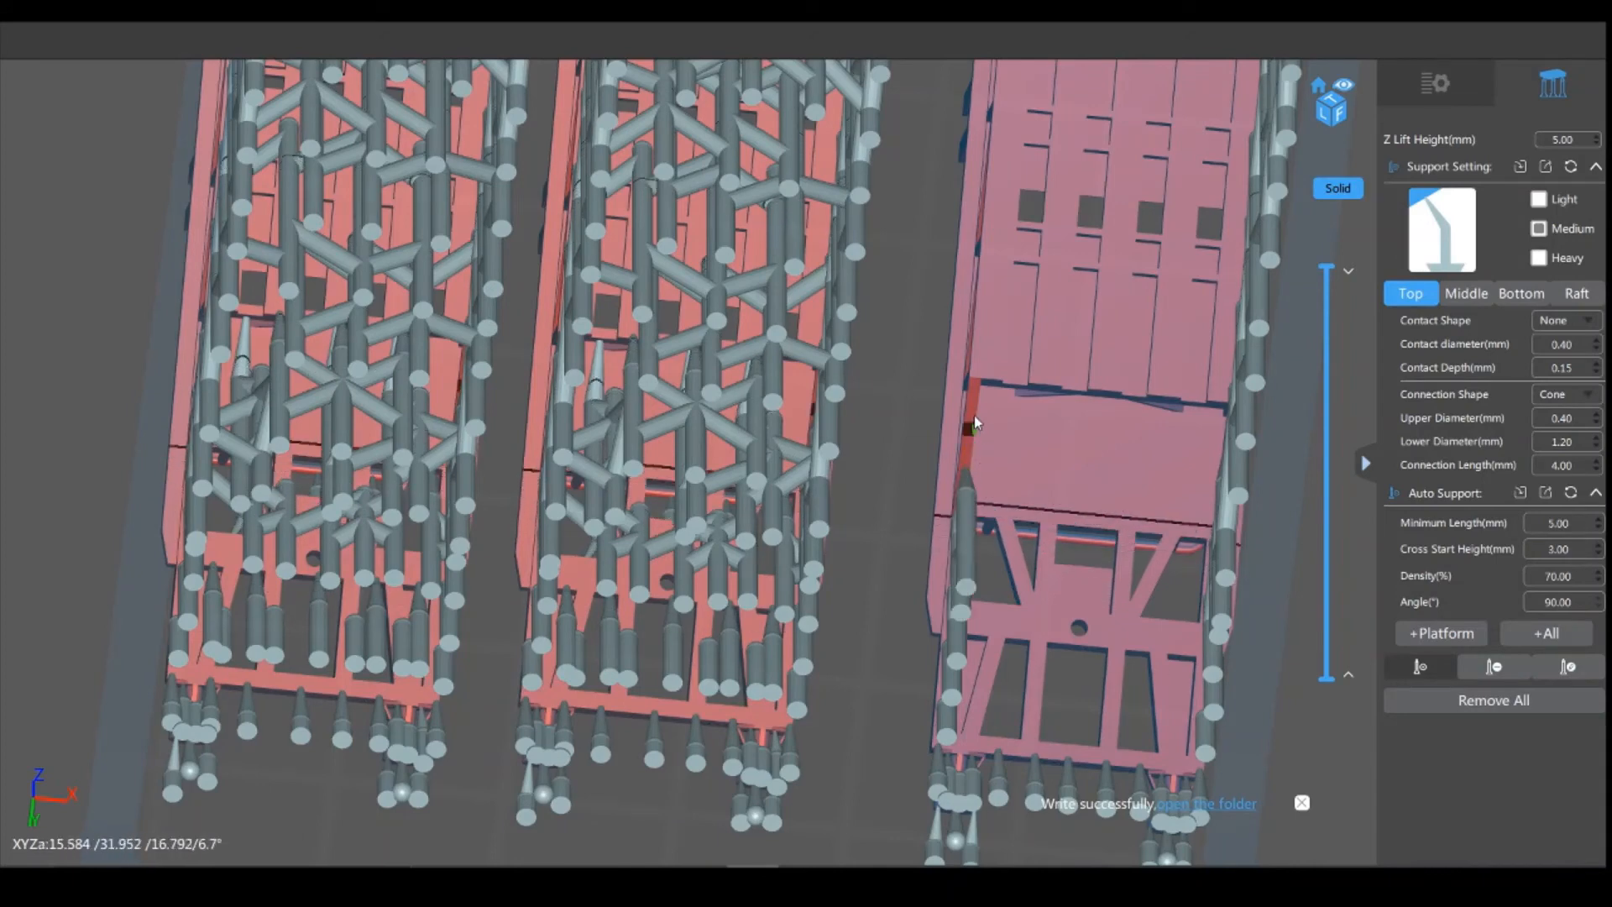
pyautogui.click(967, 425)
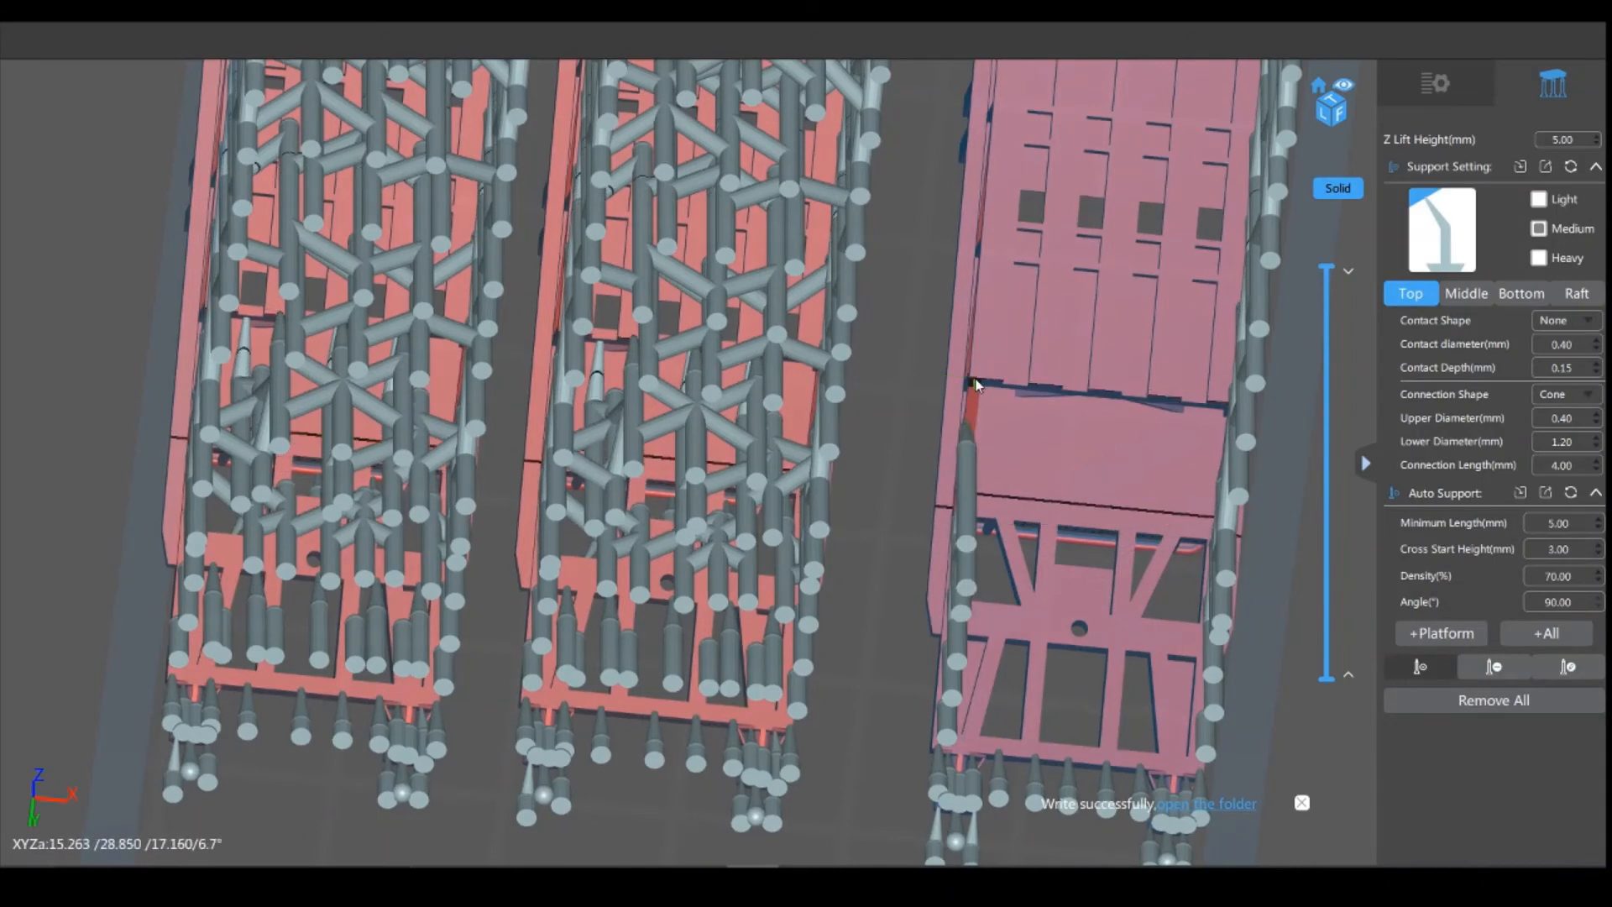
# Step: Continue the opposite side's line of Medium supports along the lower half of the slatted deck's outer edge
pyautogui.moveTo(917, 474); pyautogui.dragTo(1048, 318)
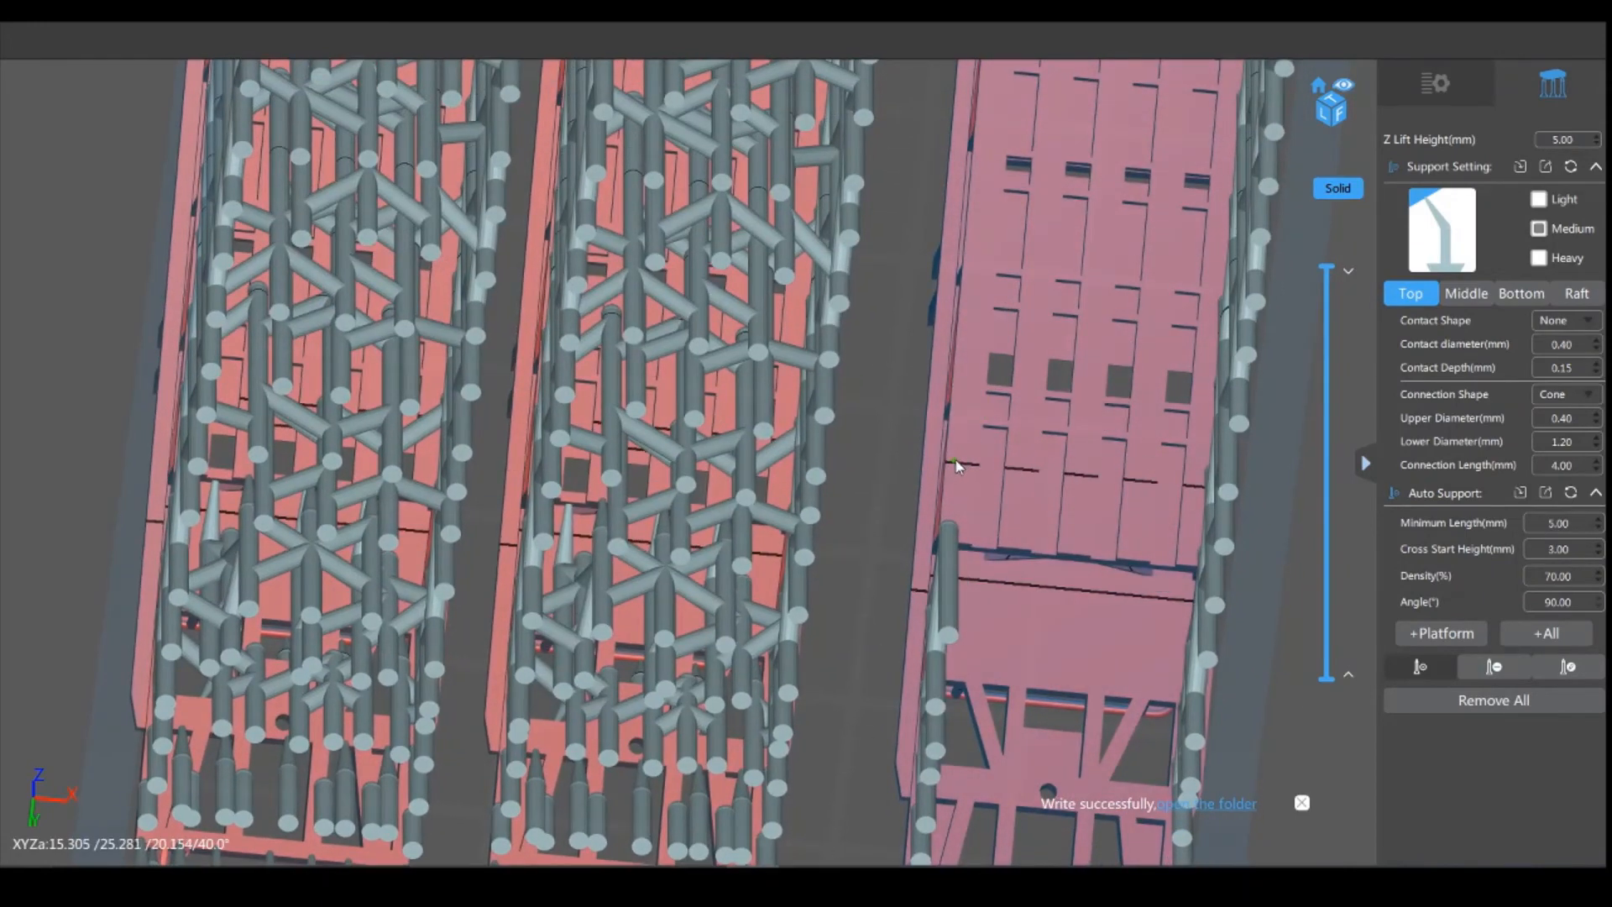
pyautogui.click(963, 361)
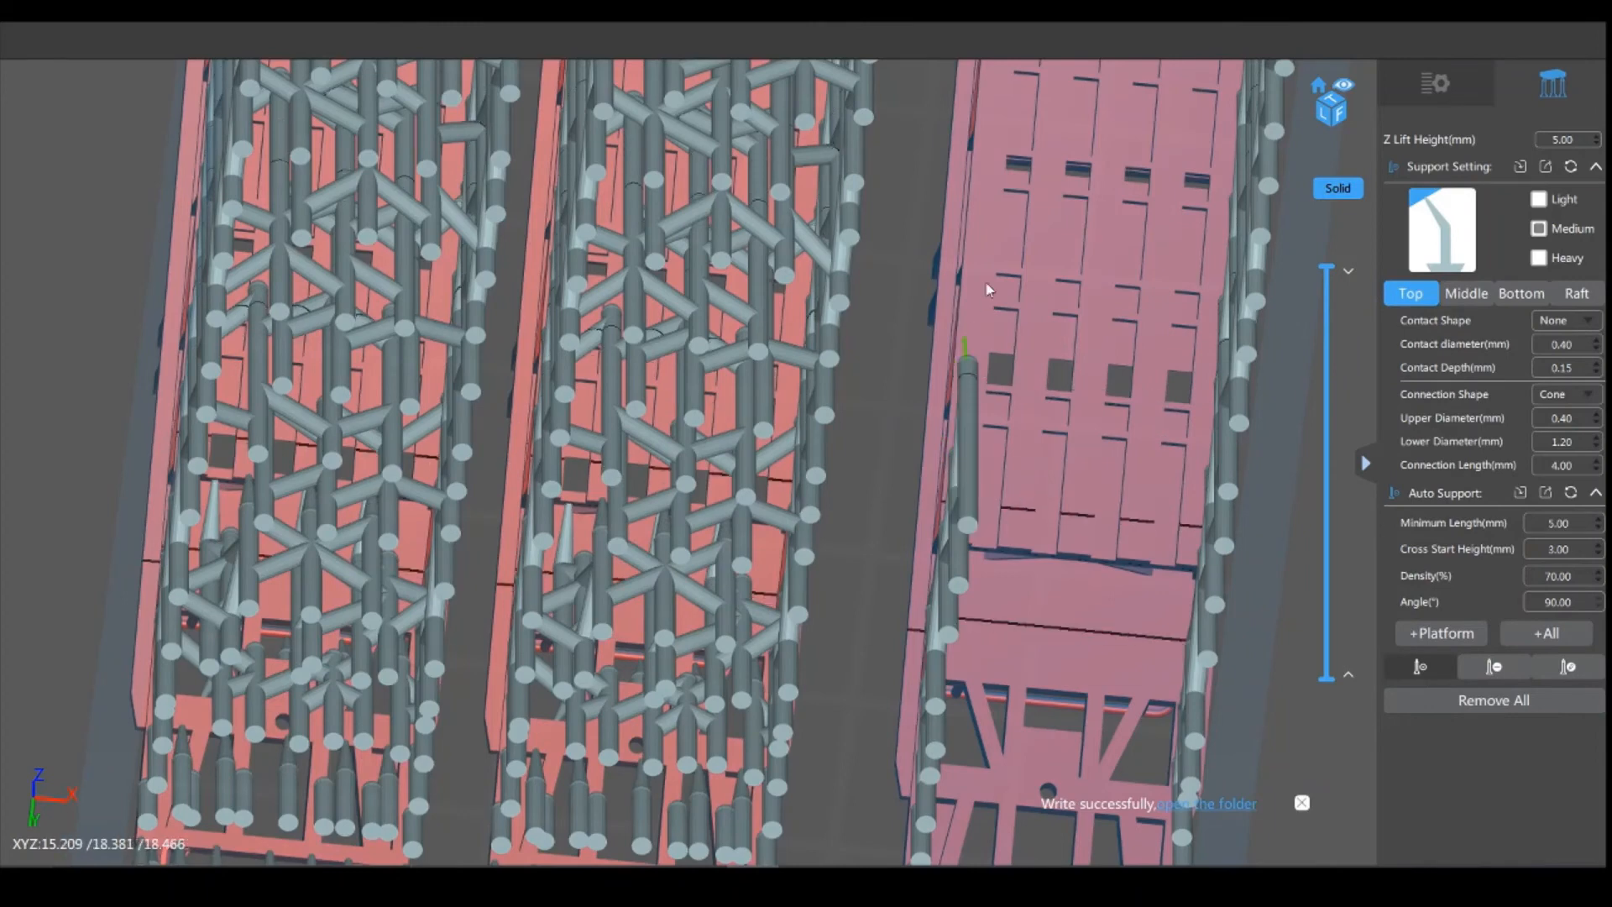
pyautogui.moveTo(914, 238); pyautogui.dragTo(980, 411, button='right')
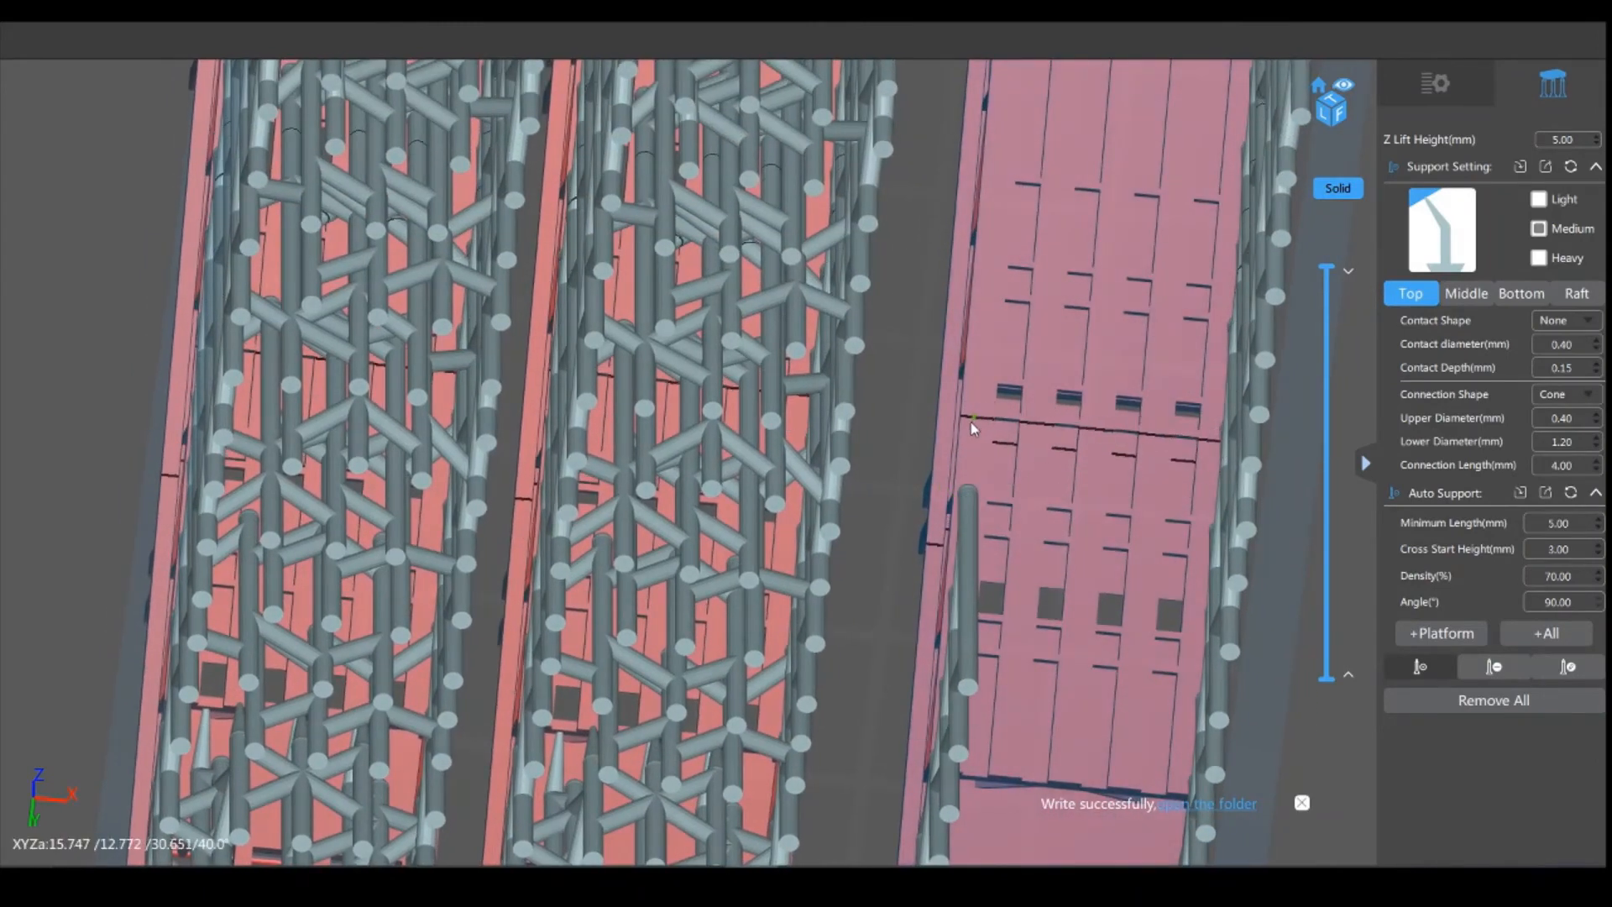
pyautogui.click(970, 410)
pyautogui.click(982, 339)
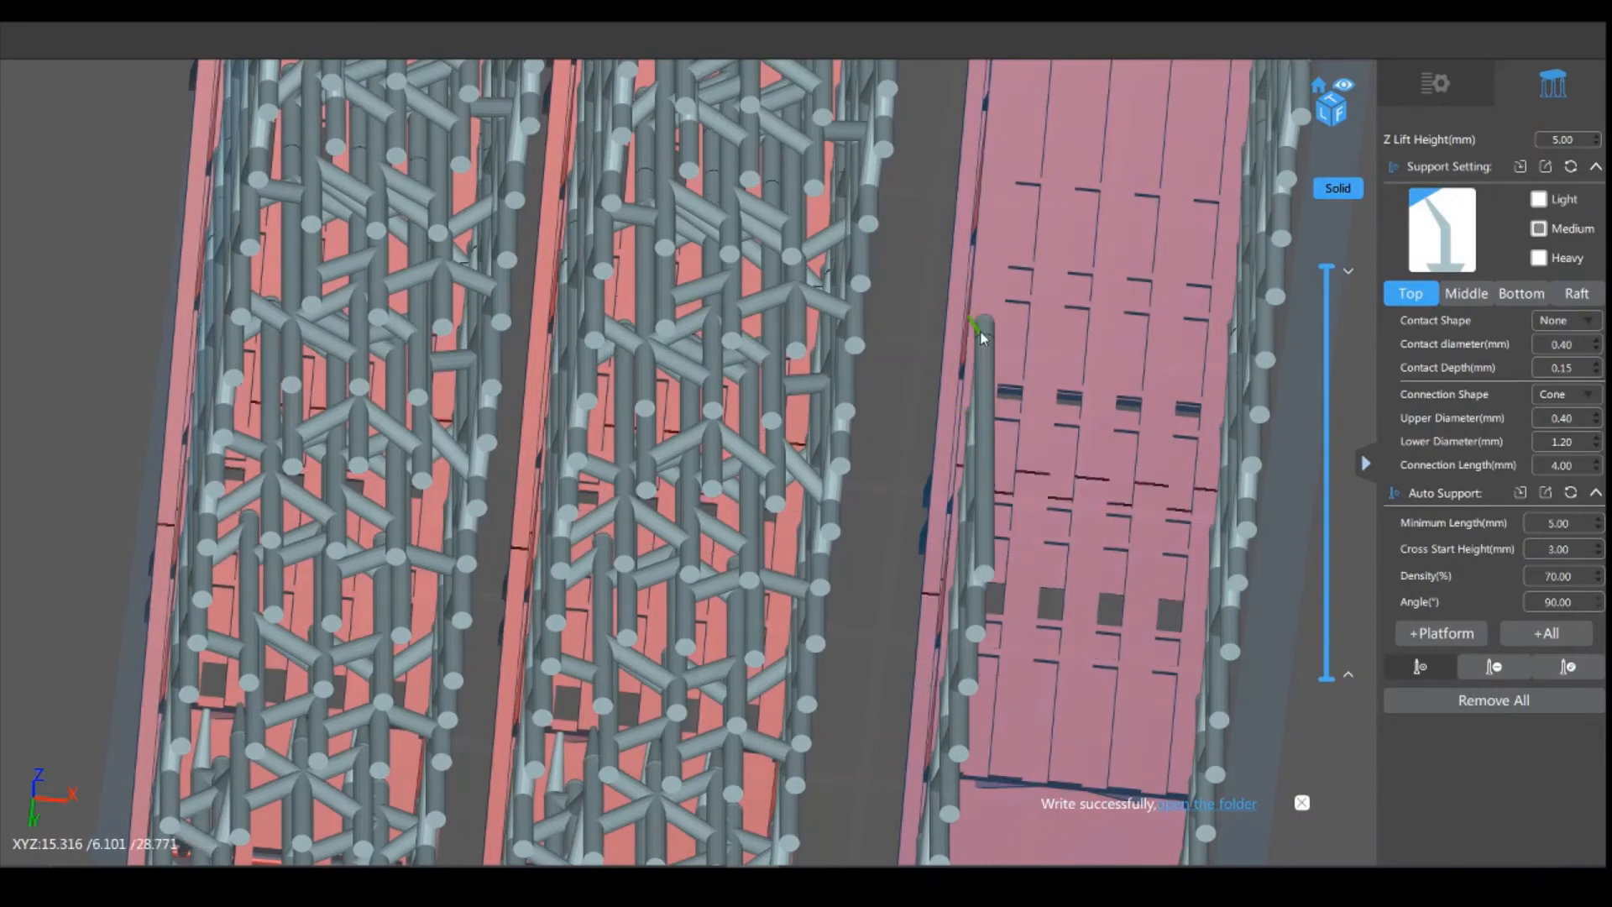
pyautogui.click(990, 258)
# Step: Extend the opposite side's line of Medium supports with three more up the middle stretch of the slatted deck's outer edge
pyautogui.moveTo(914, 297); pyautogui.dragTo(873, 844, button='middle')
pyautogui.moveTo(946, 289); pyautogui.dragTo(941, 407, button='middle')
pyautogui.click(966, 483)
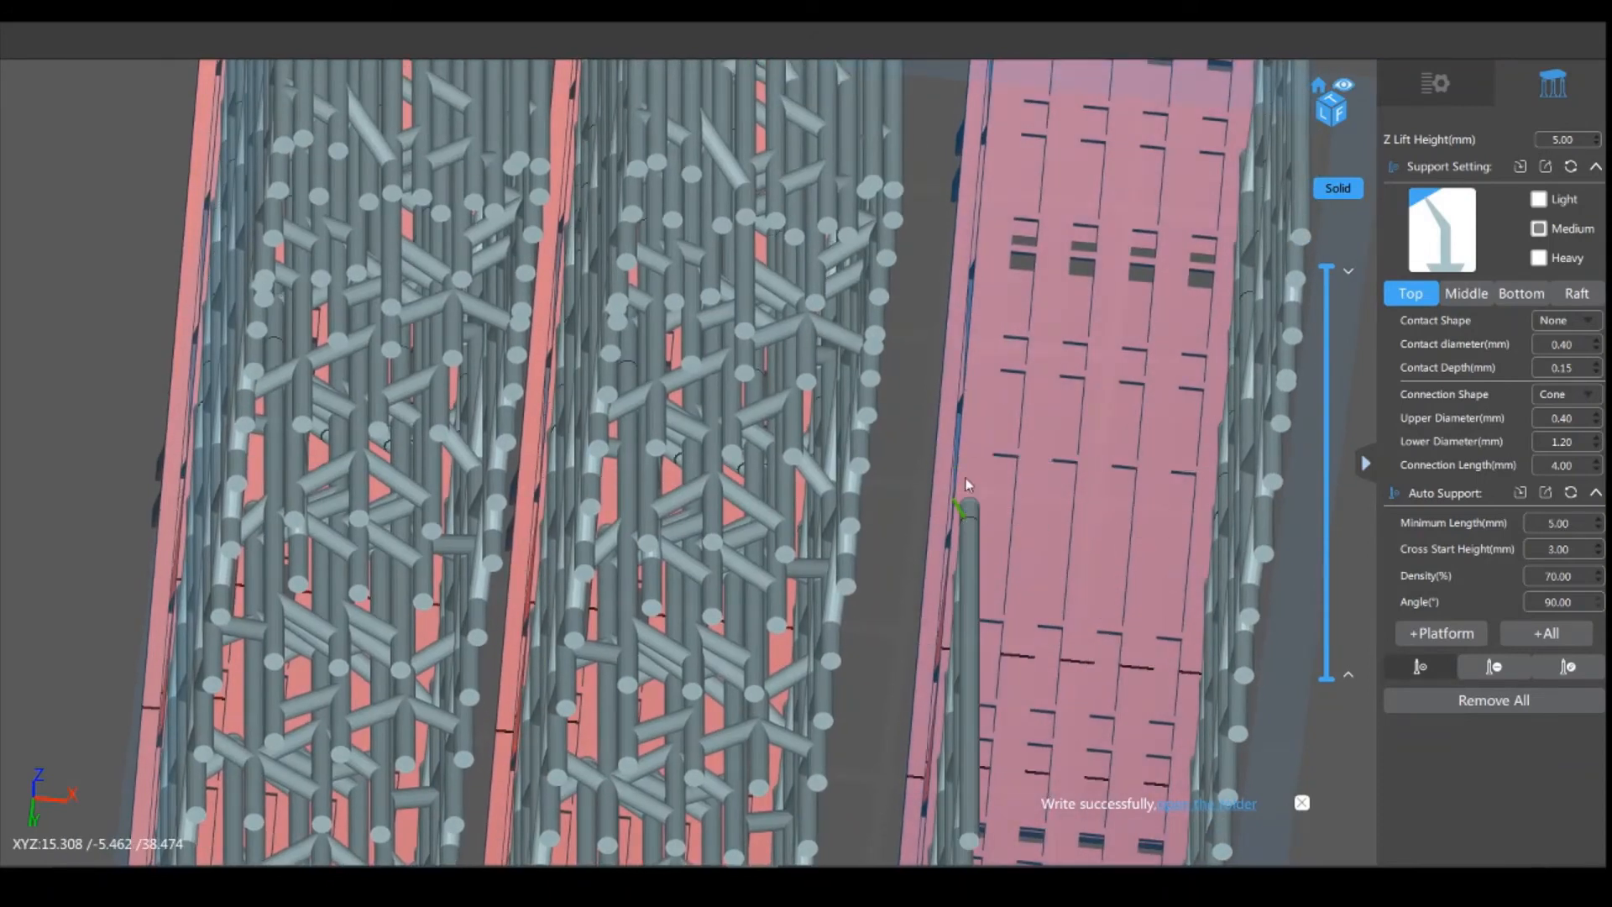
pyautogui.click(980, 356)
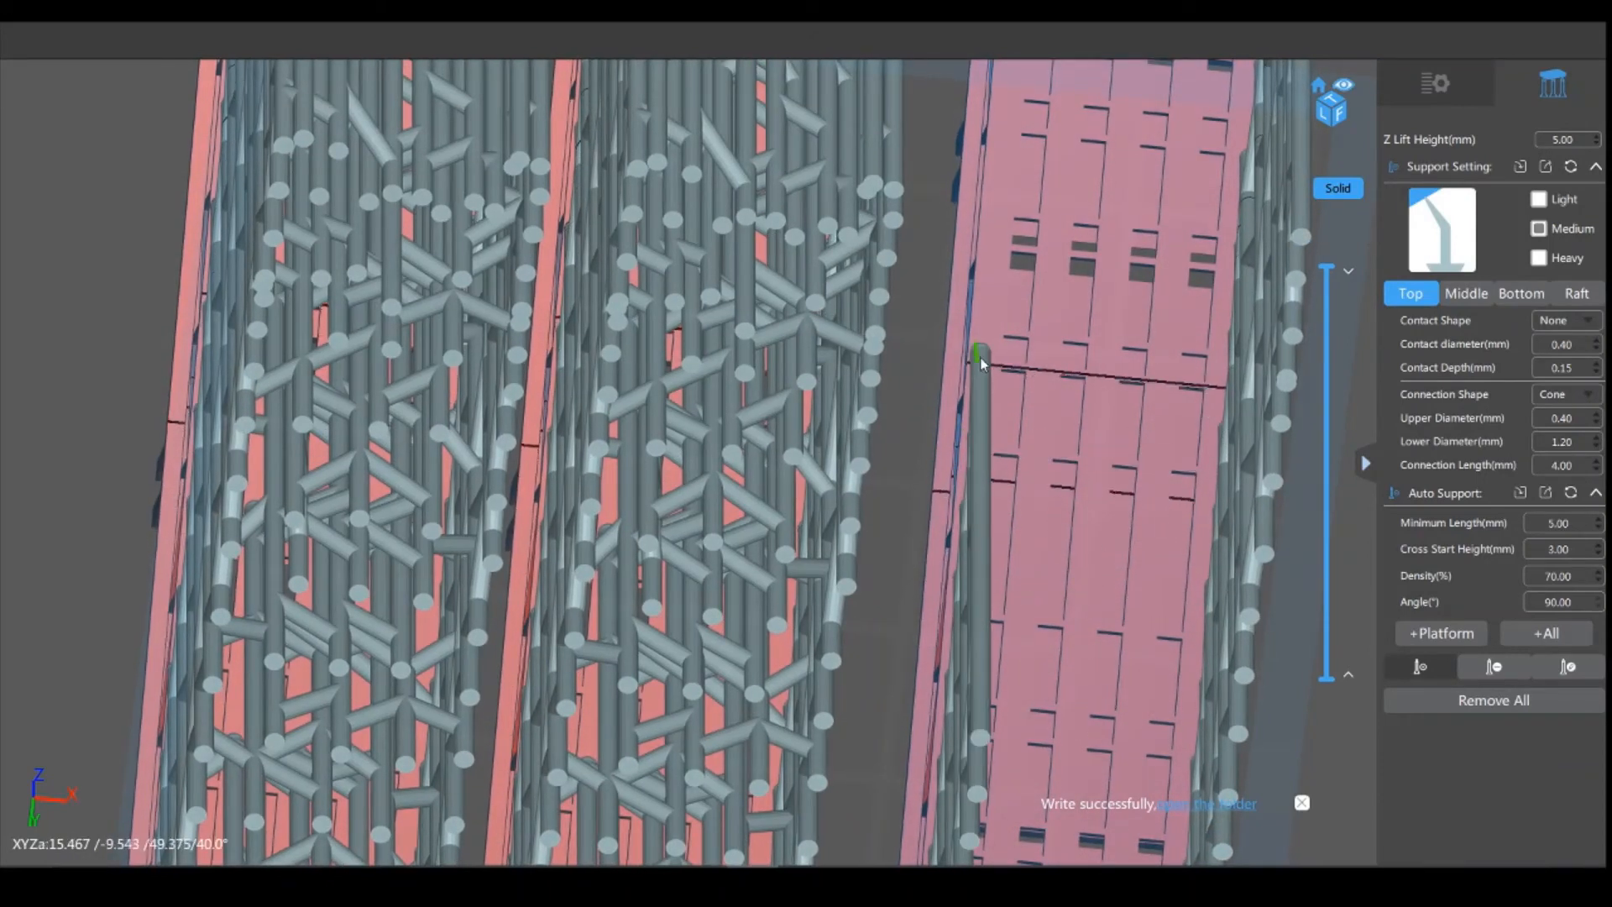
pyautogui.click(989, 265)
pyautogui.moveTo(923, 486); pyautogui.dragTo(871, 696)
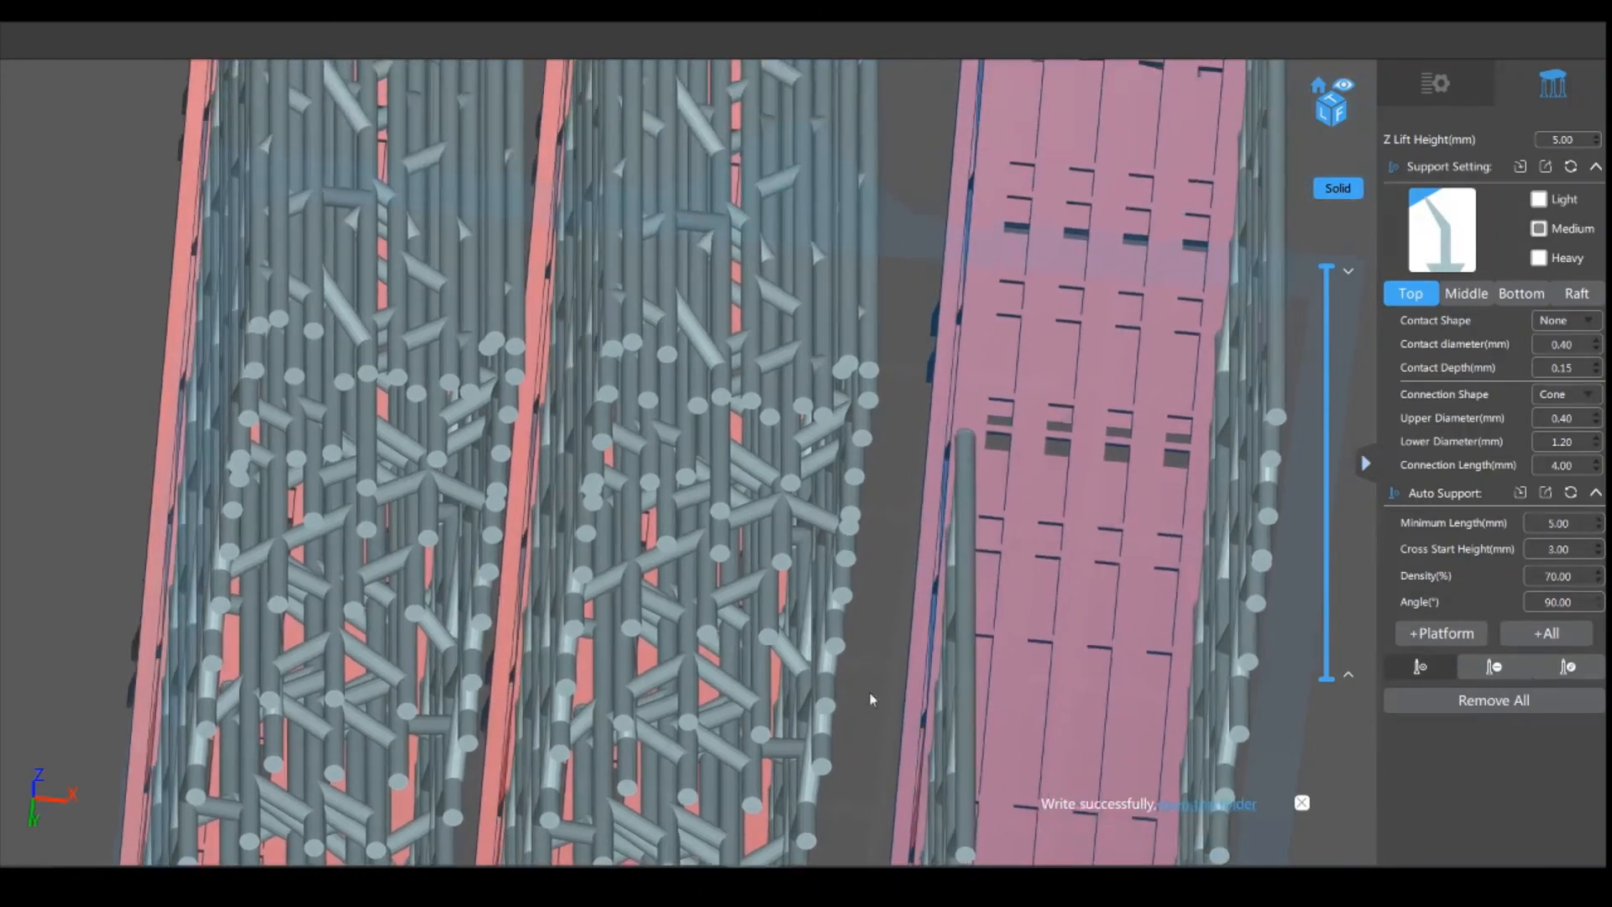
# Step: Continue that line of Medium supports along the upper stretch of the deck's edge to where the slats end
pyautogui.click(967, 359)
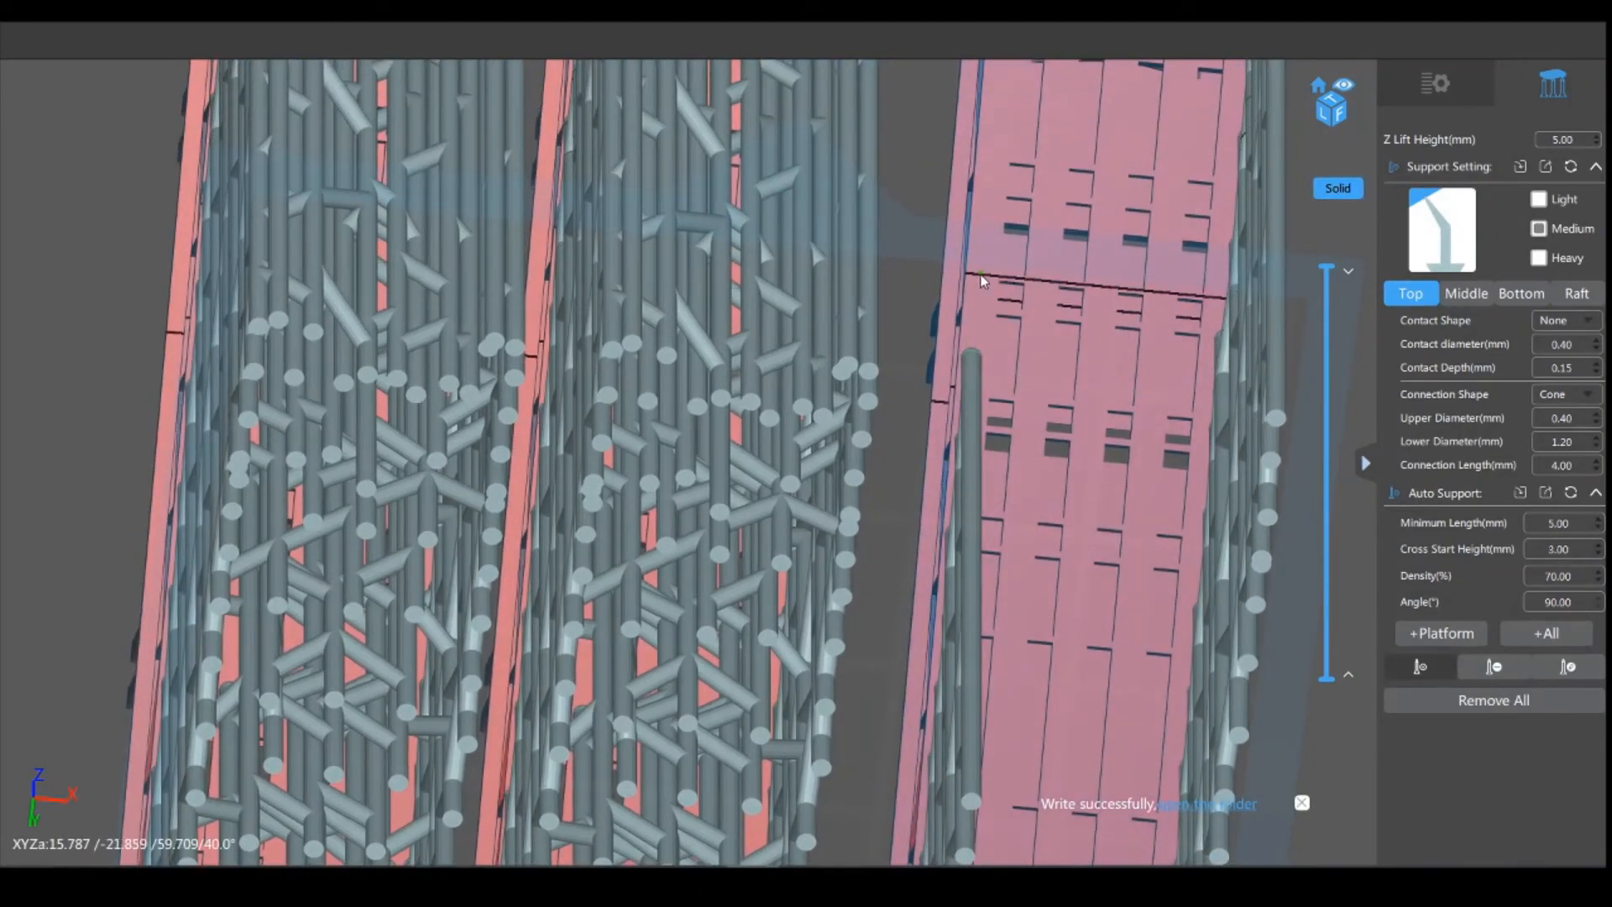
pyautogui.click(984, 281)
pyautogui.moveTo(935, 216); pyautogui.dragTo(965, 538)
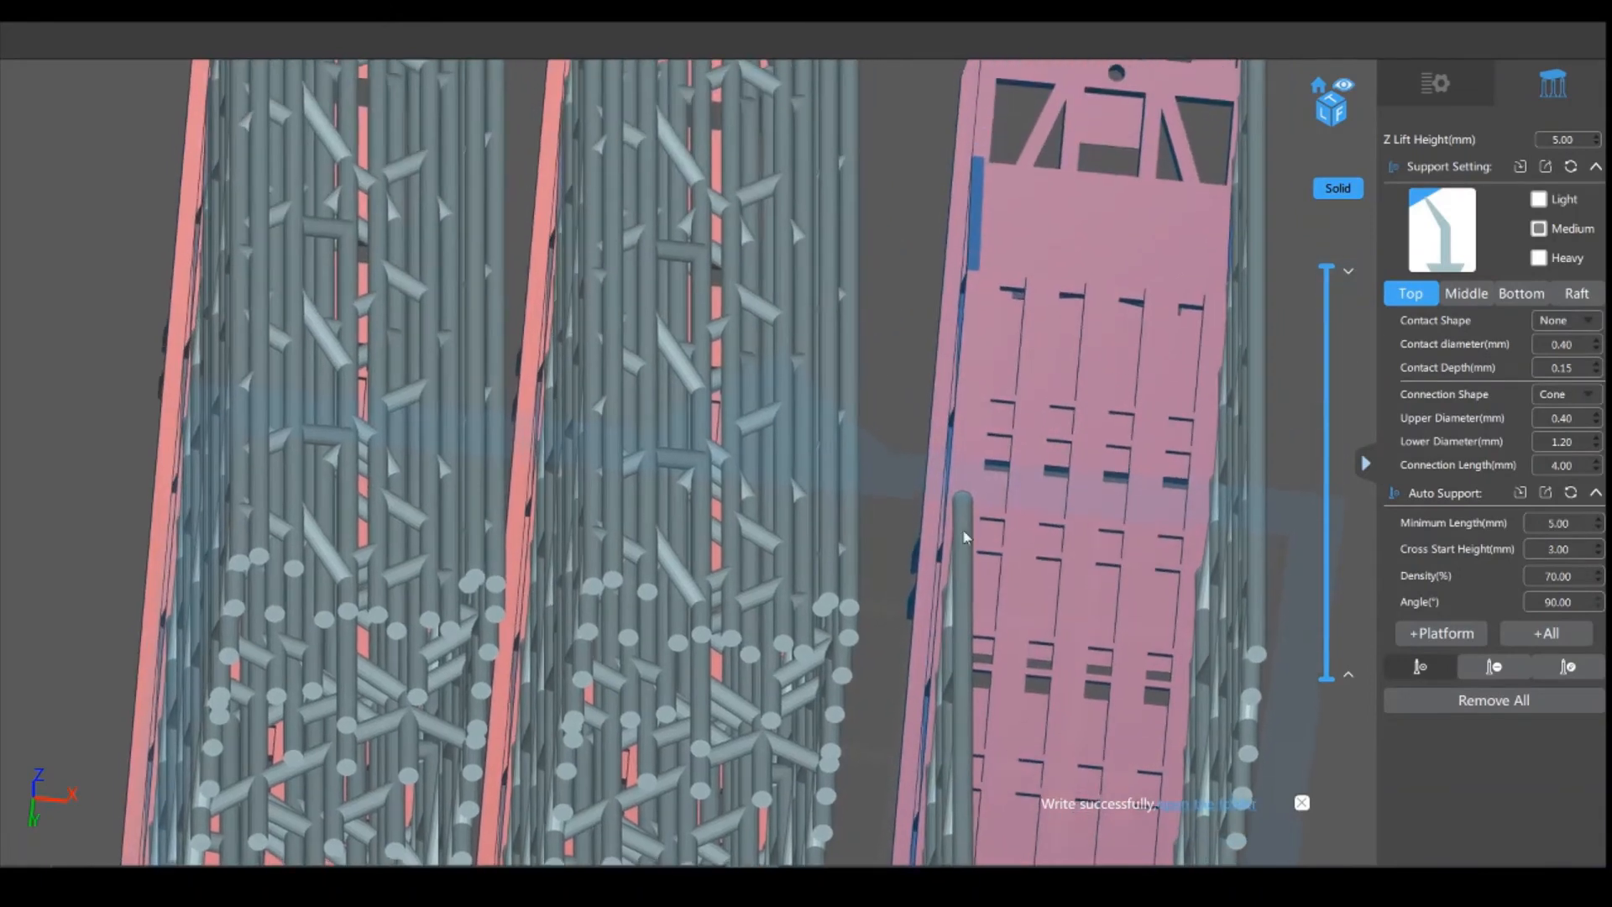
pyautogui.click(967, 432)
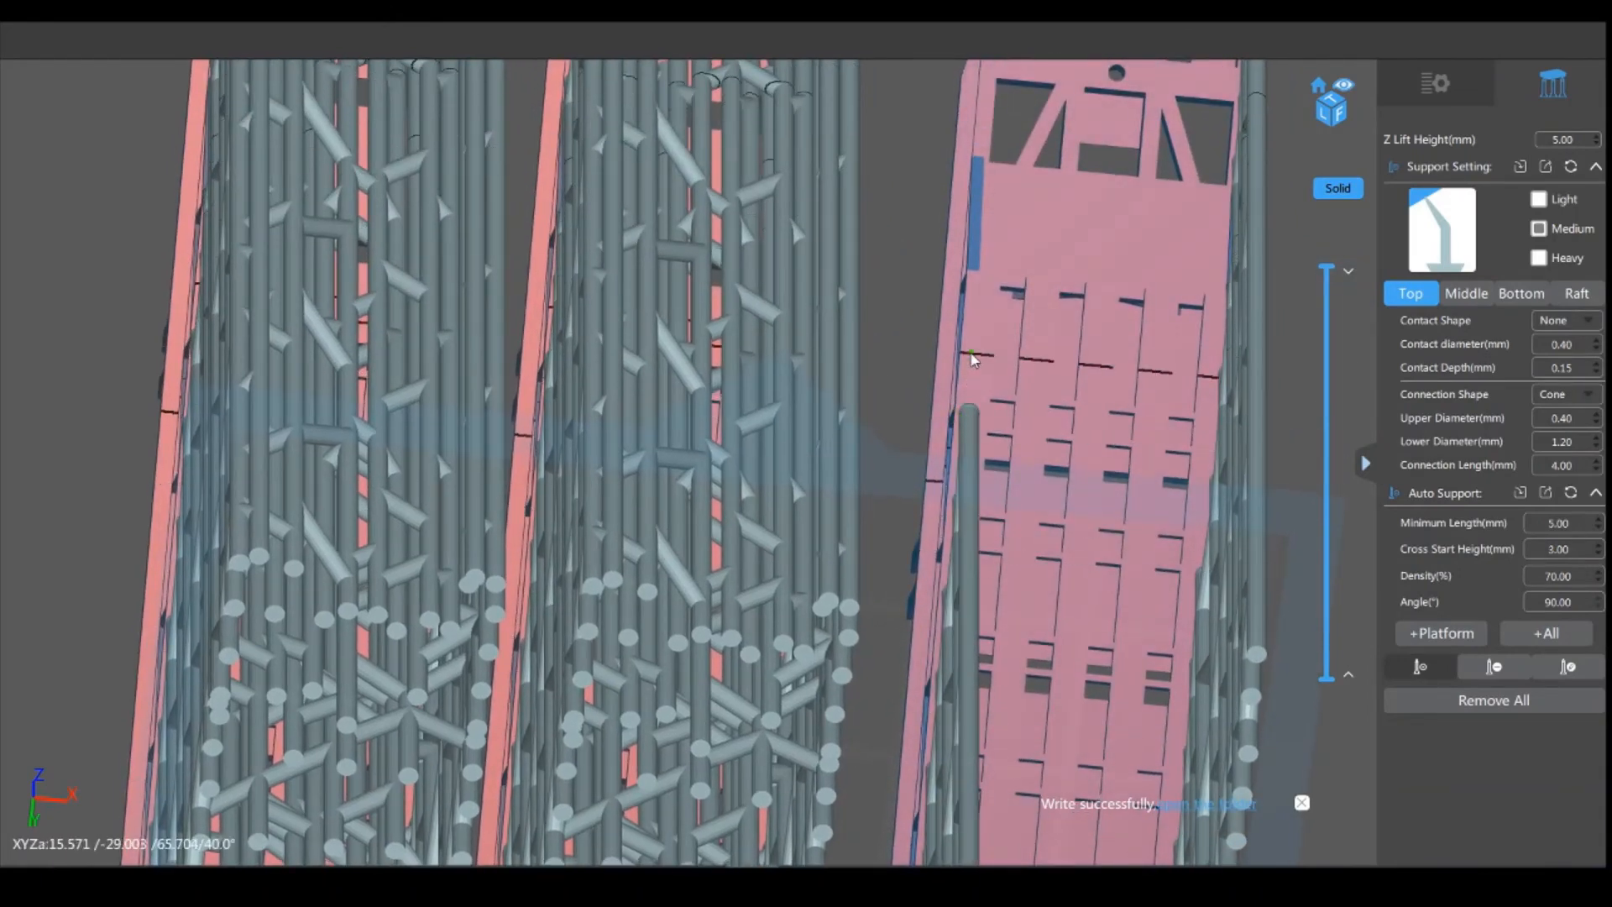
pyautogui.click(972, 360)
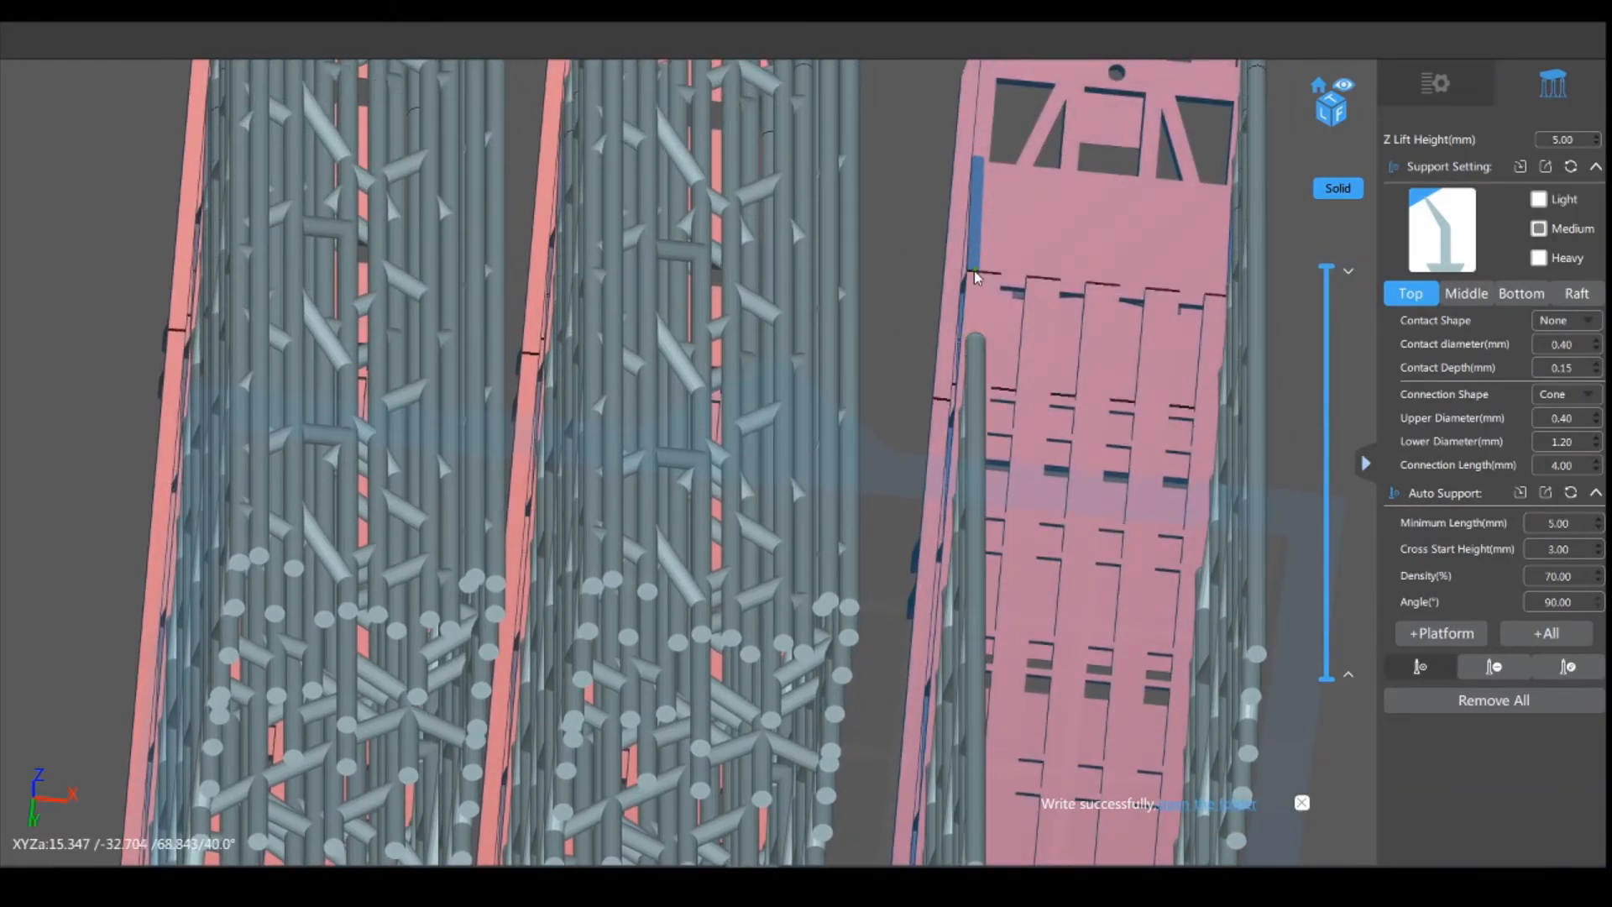
pyautogui.click(976, 277)
# Step: Finish the opposite side line with Medium supports up the solid plate and high end frame to the corner beside the upper buffer
pyautogui.click(980, 197)
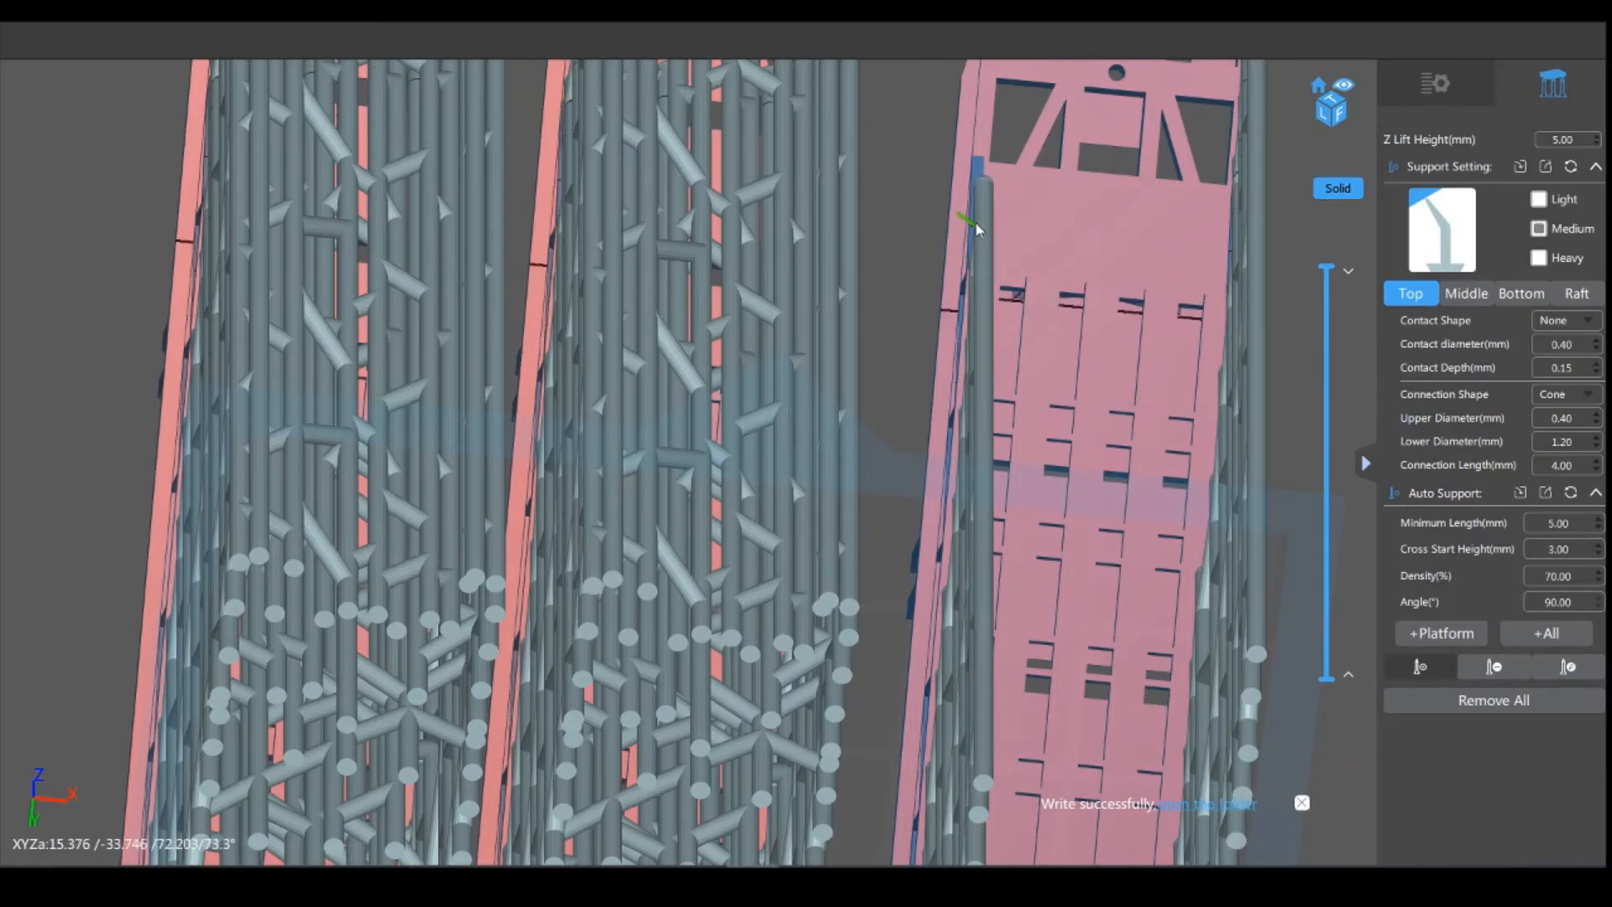
pyautogui.click(981, 157)
pyautogui.moveTo(927, 162); pyautogui.dragTo(909, 600, button='middle')
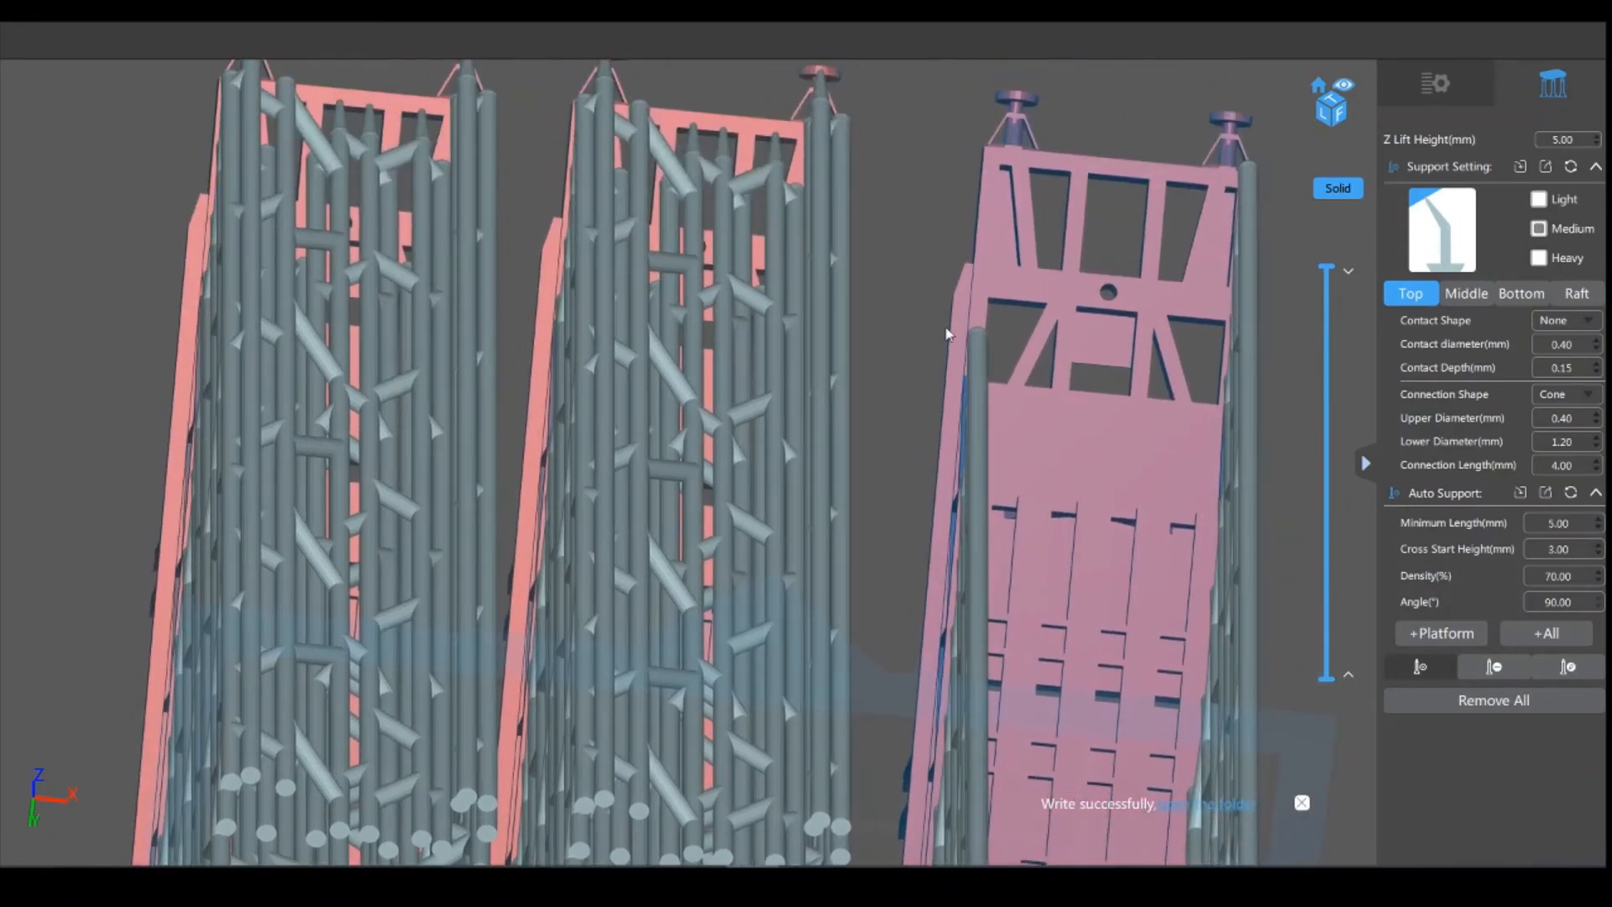
pyautogui.click(970, 323)
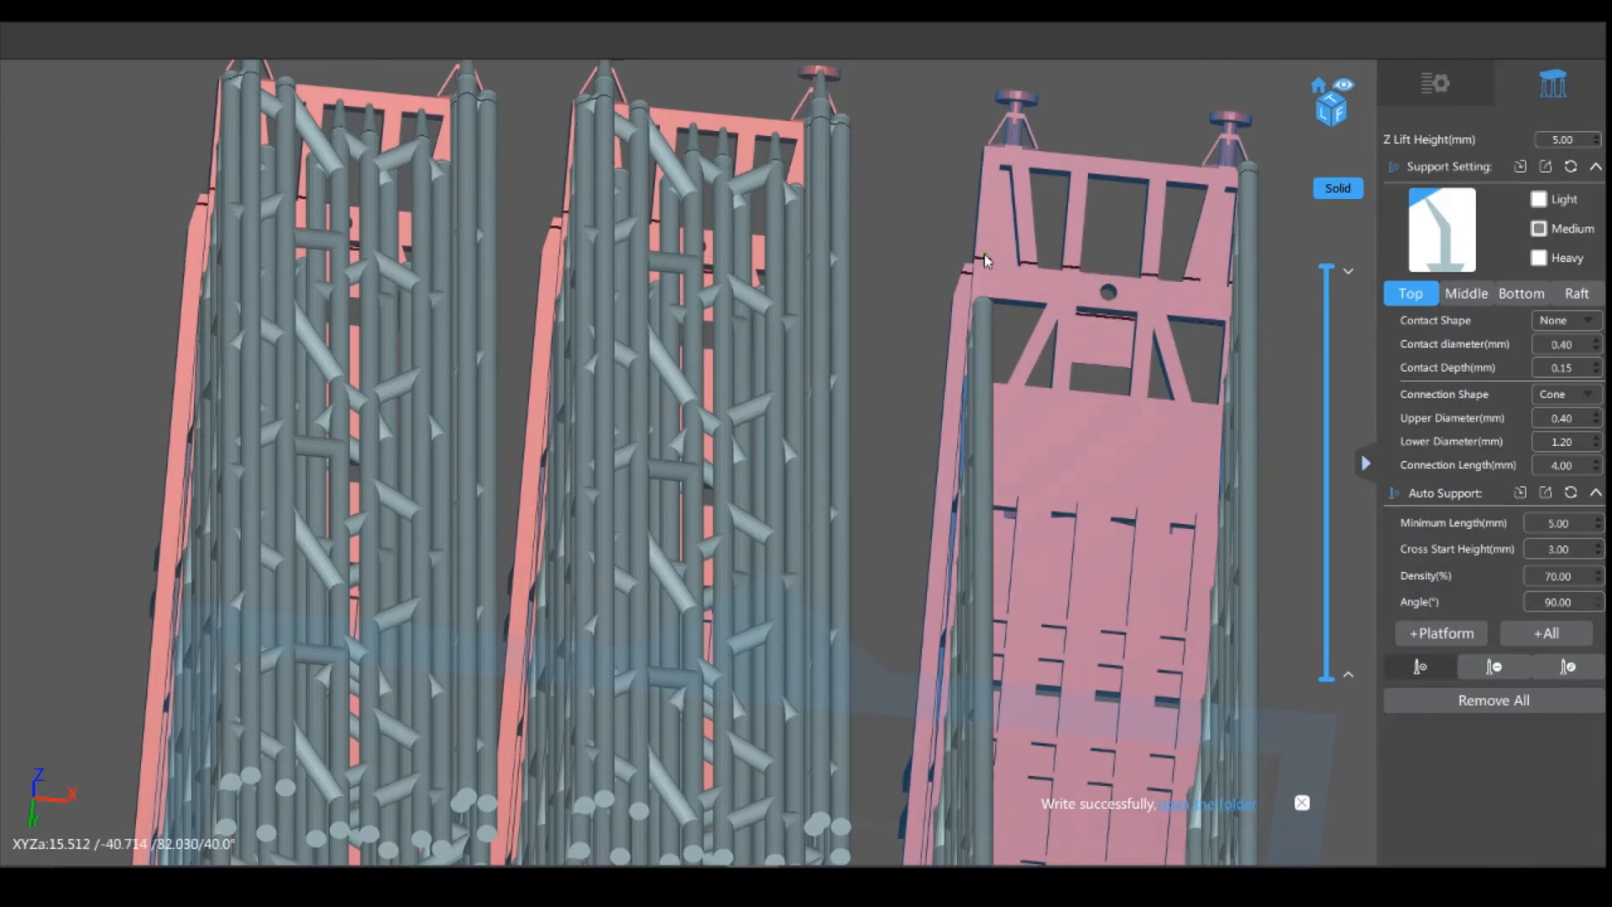
pyautogui.click(985, 254)
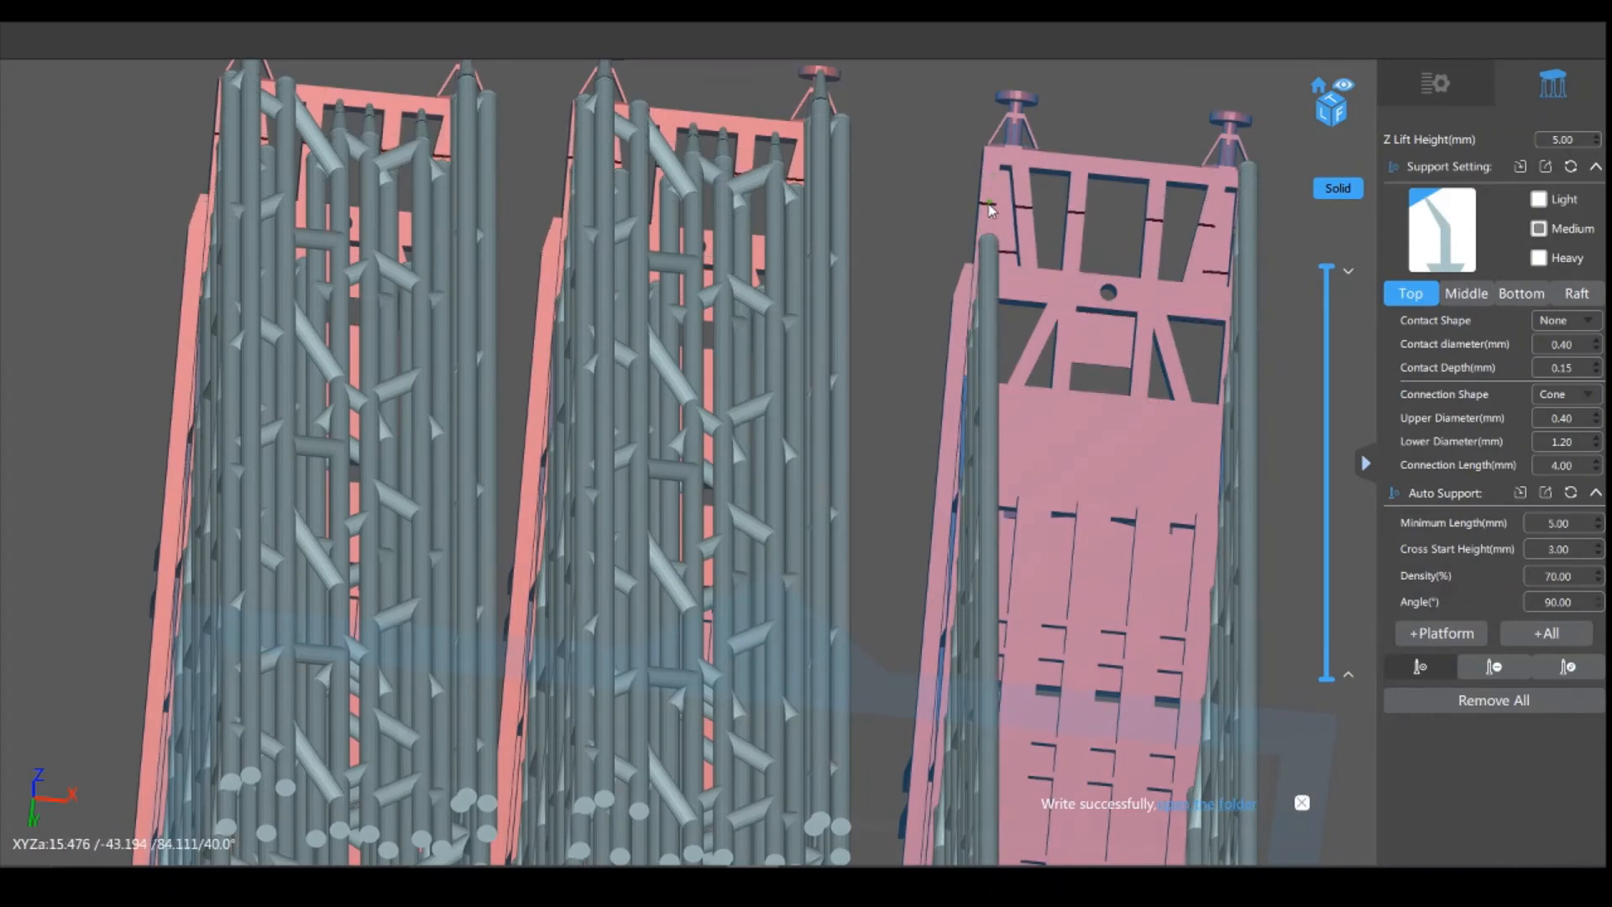
pyautogui.click(992, 186)
pyautogui.click(1017, 157)
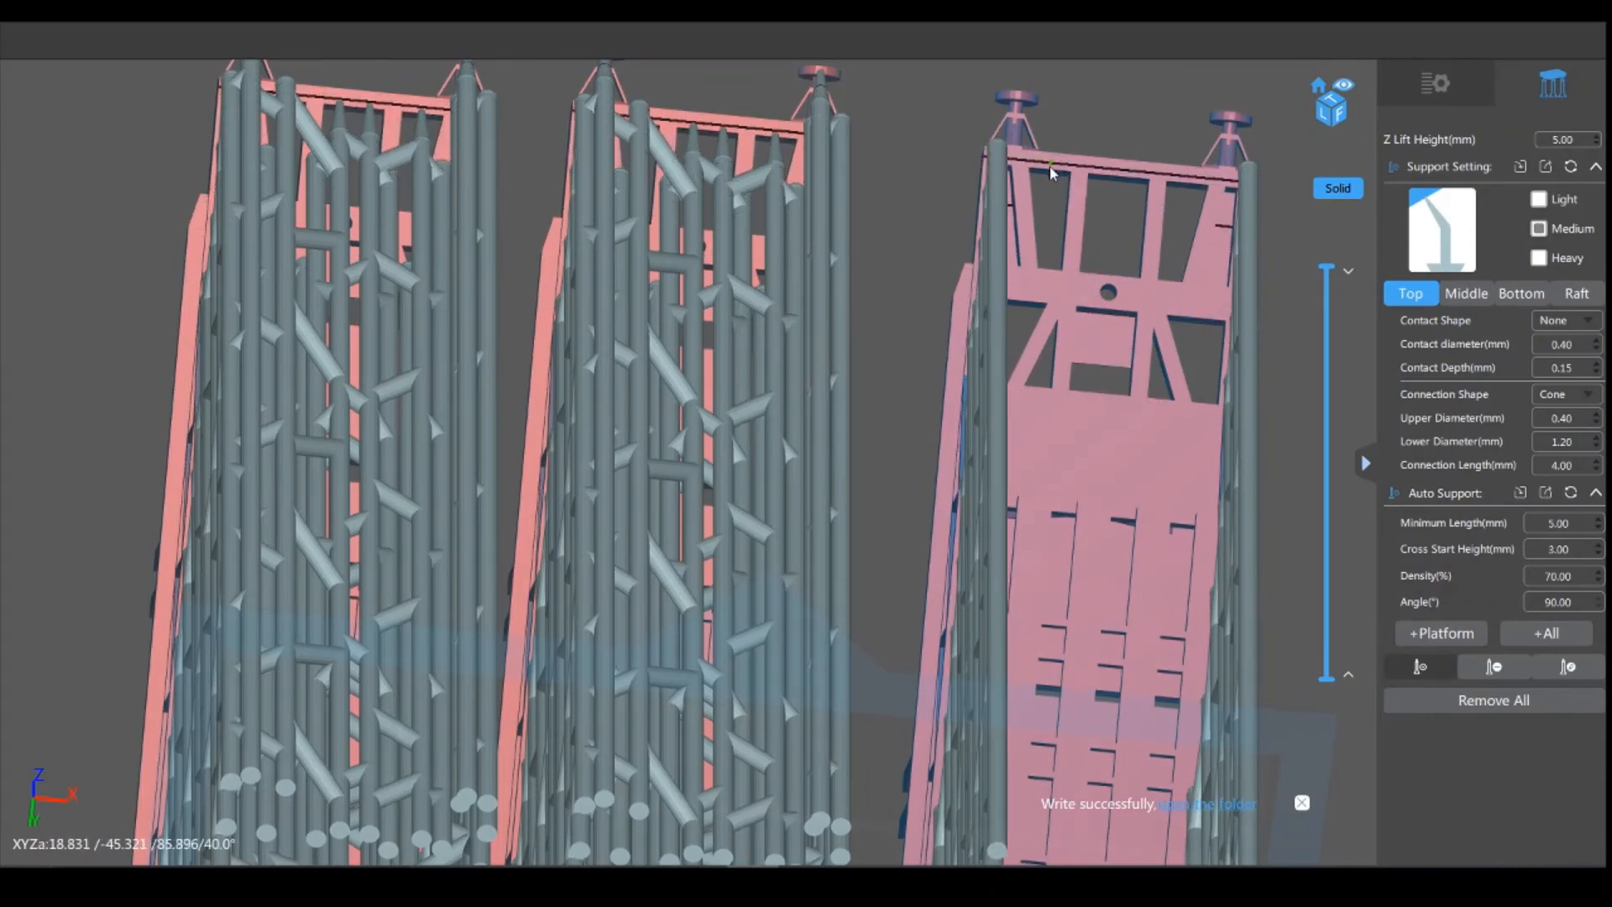
# Step: Add three Medium supports across the high end's end beam between the two side lines
pyautogui.click(1051, 172)
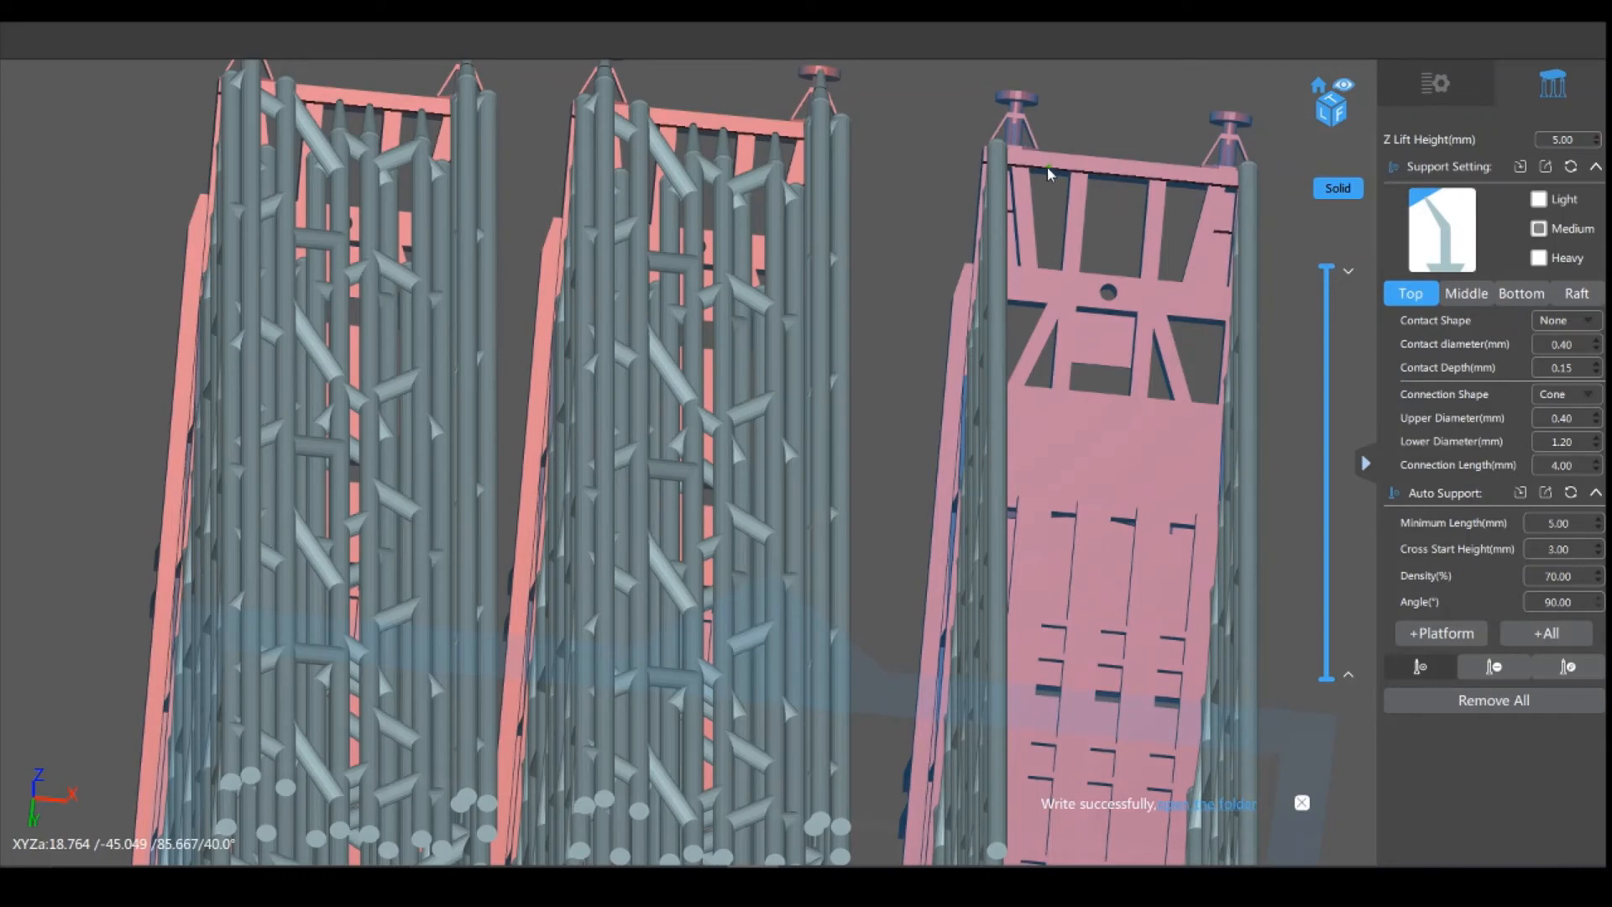
pyautogui.click(1122, 179)
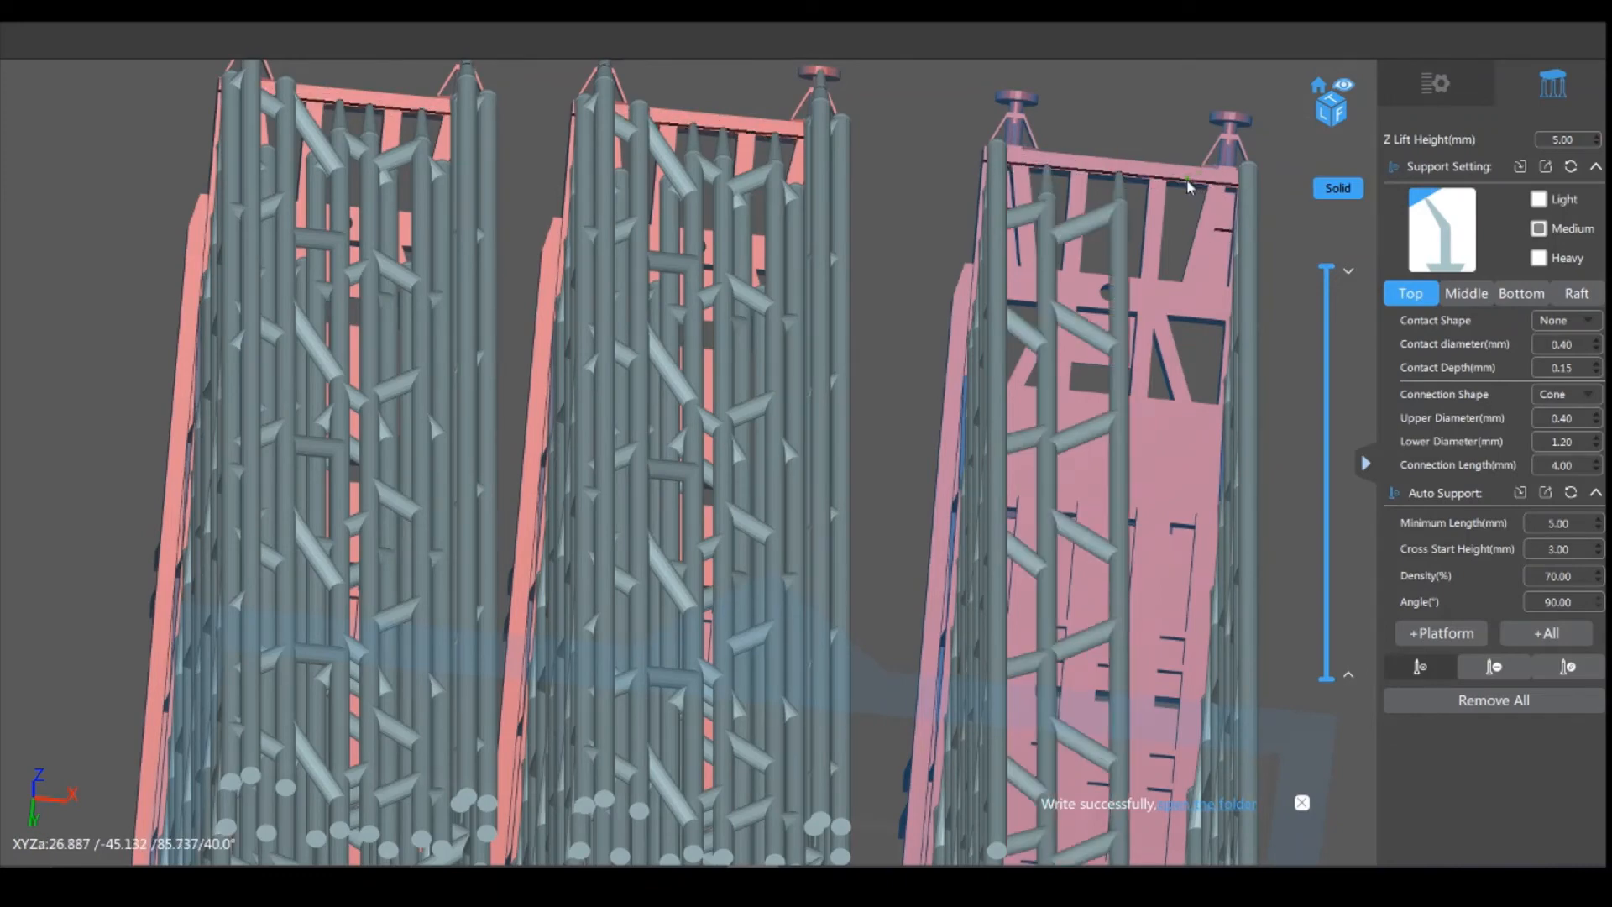
pyautogui.click(1188, 186)
# Step: Place four Medium supports across the low end frame, on the bars between the end beam and the crossbeam with the round hole
pyautogui.scroll(-5, 1040, 478)
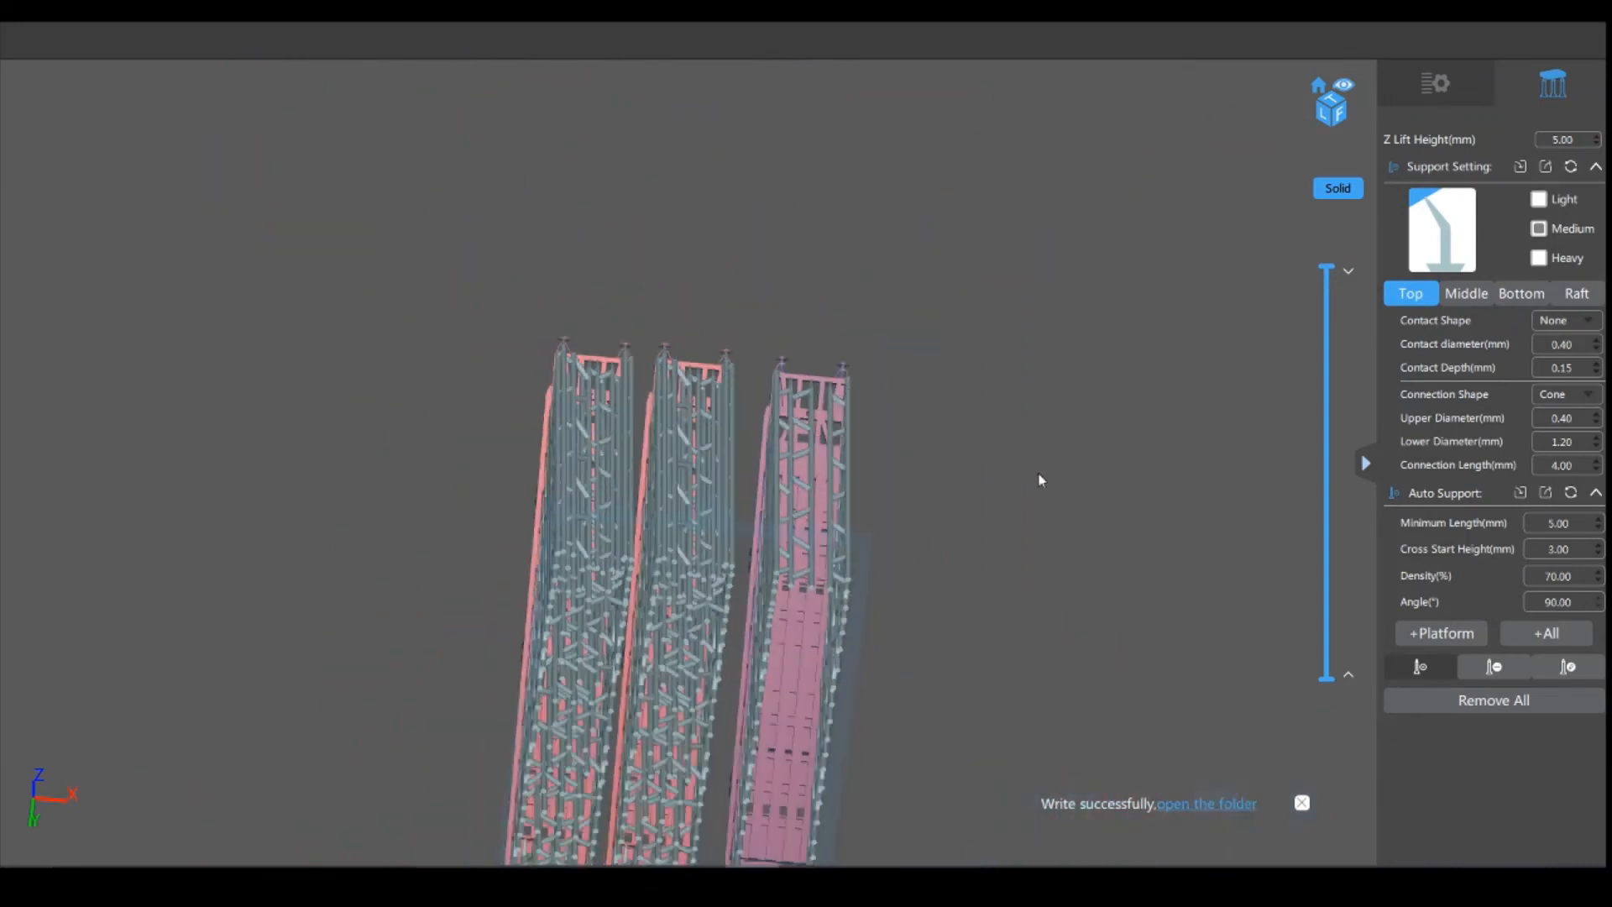
pyautogui.moveTo(1091, 590); pyautogui.dragTo(910, 709)
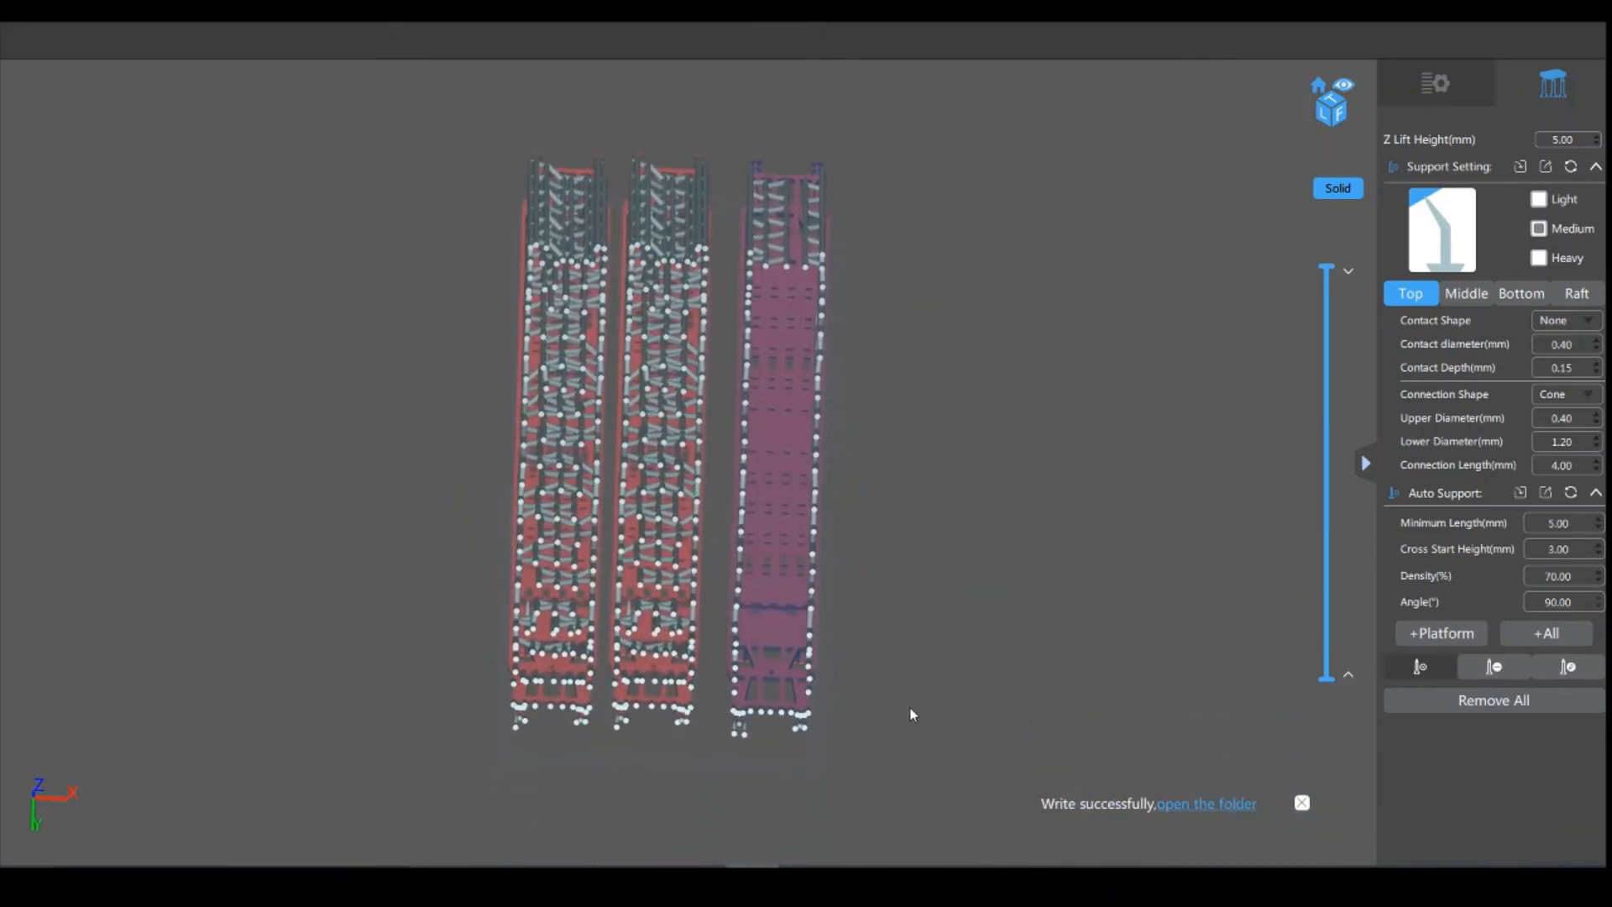
pyautogui.scroll(3, 912, 709)
pyautogui.moveTo(1047, 710); pyautogui.dragTo(988, 471)
pyautogui.scroll(5, 976, 662)
pyautogui.moveTo(1179, 683); pyautogui.dragTo(1163, 361, button='right')
pyautogui.scroll(2, 1170, 554)
pyautogui.scroll(1, 1170, 554)
pyautogui.moveTo(734, 502); pyautogui.dragTo(666, 337, button='middle')
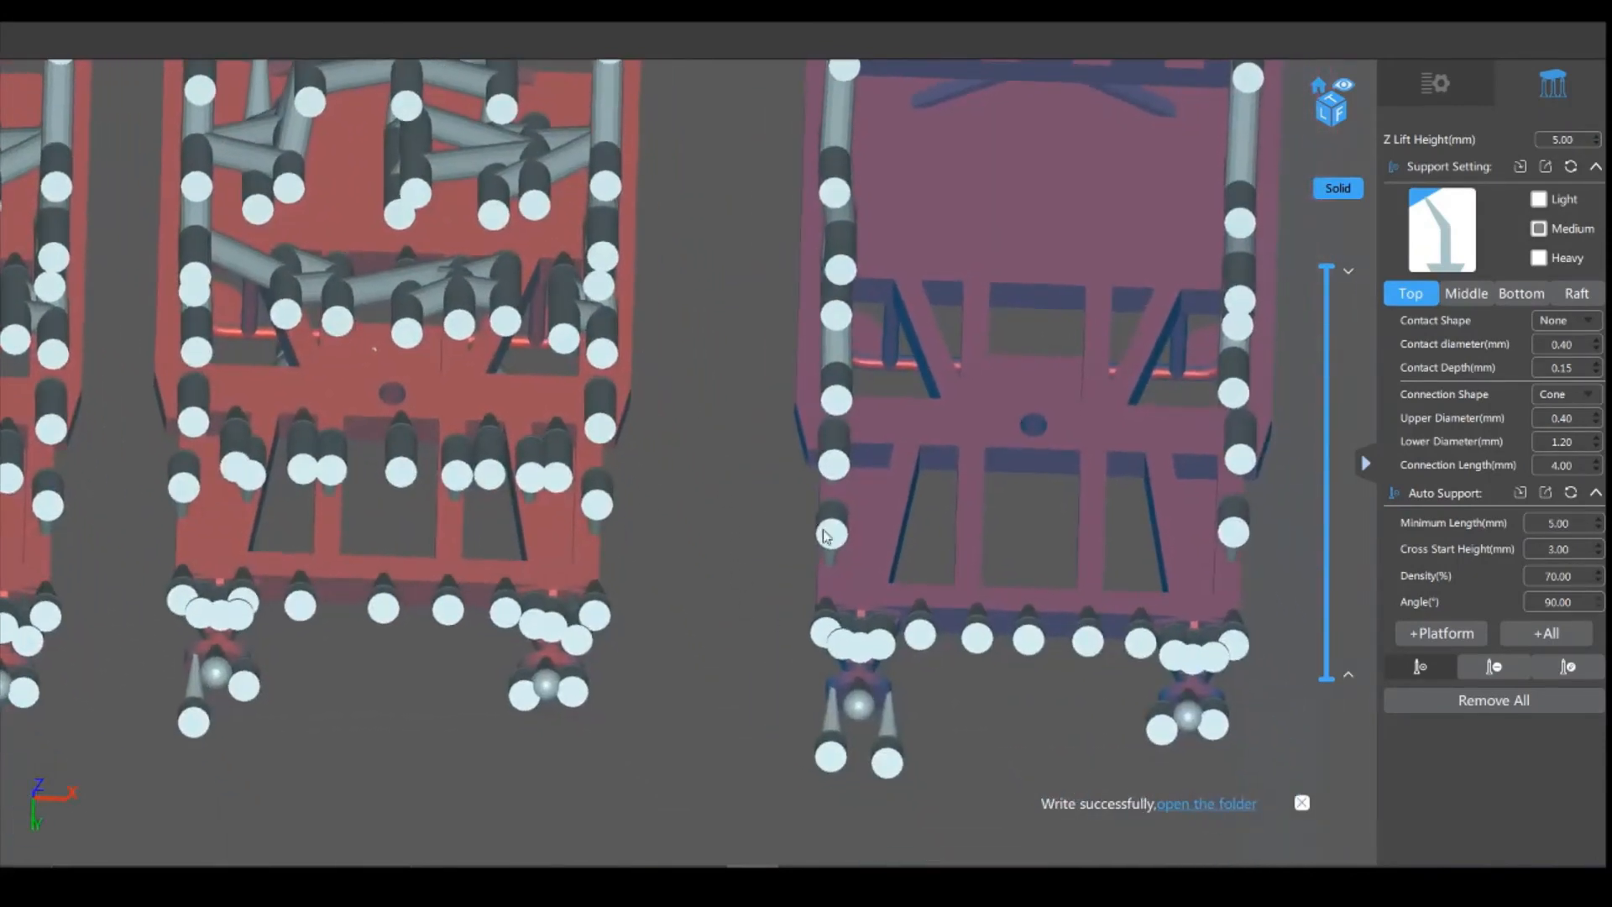
pyautogui.click(887, 531)
pyautogui.click(966, 533)
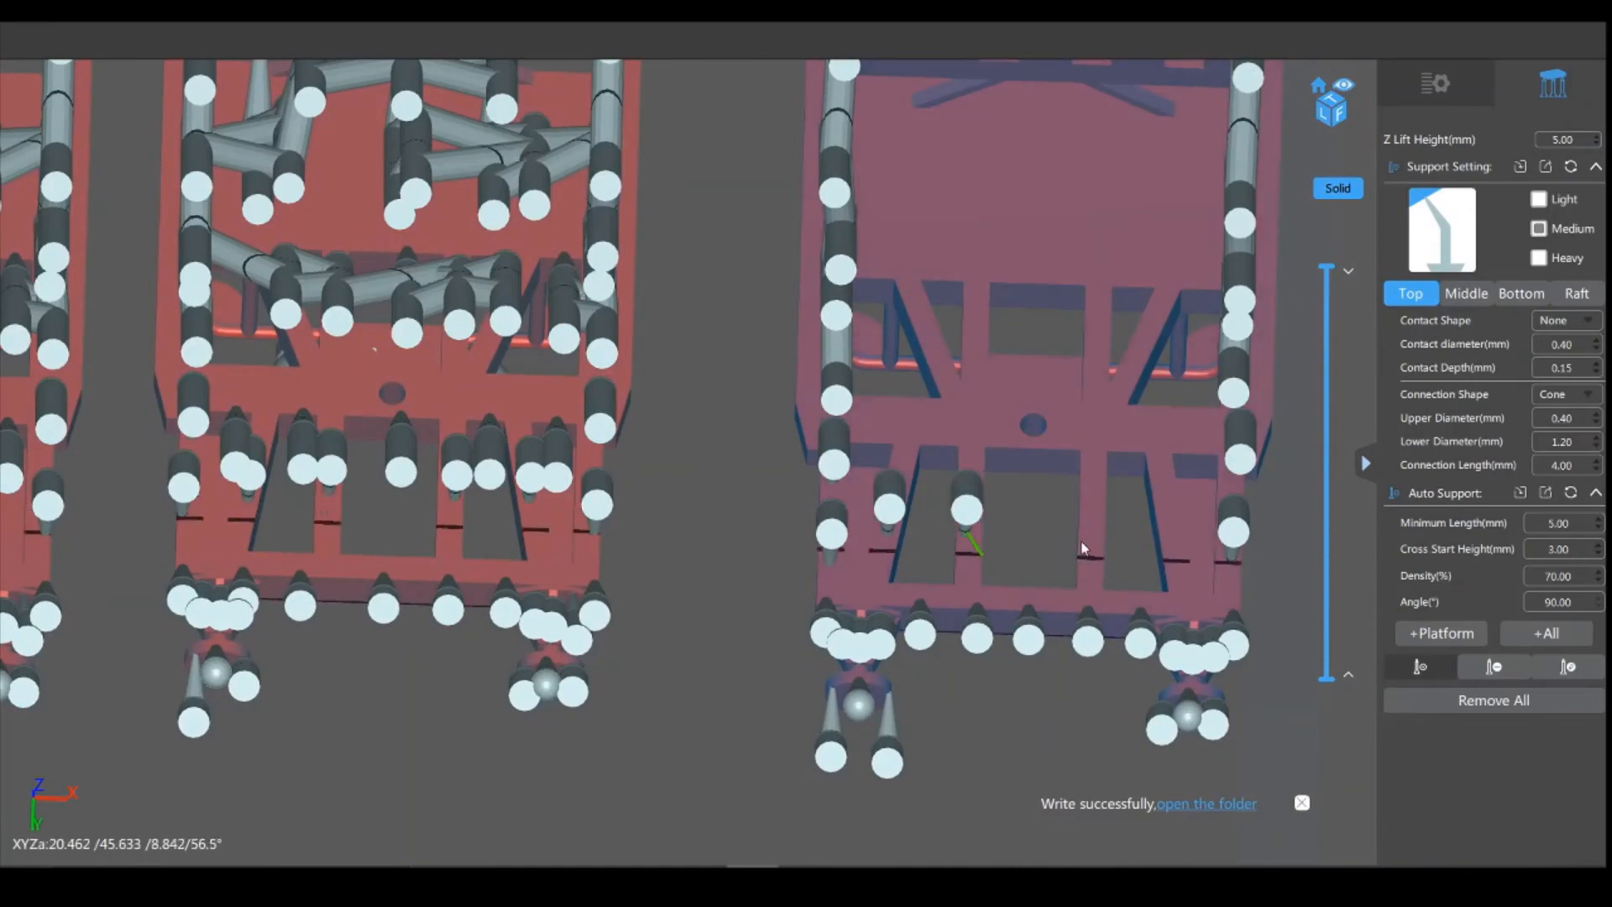
pyautogui.click(1092, 537)
pyautogui.click(1168, 539)
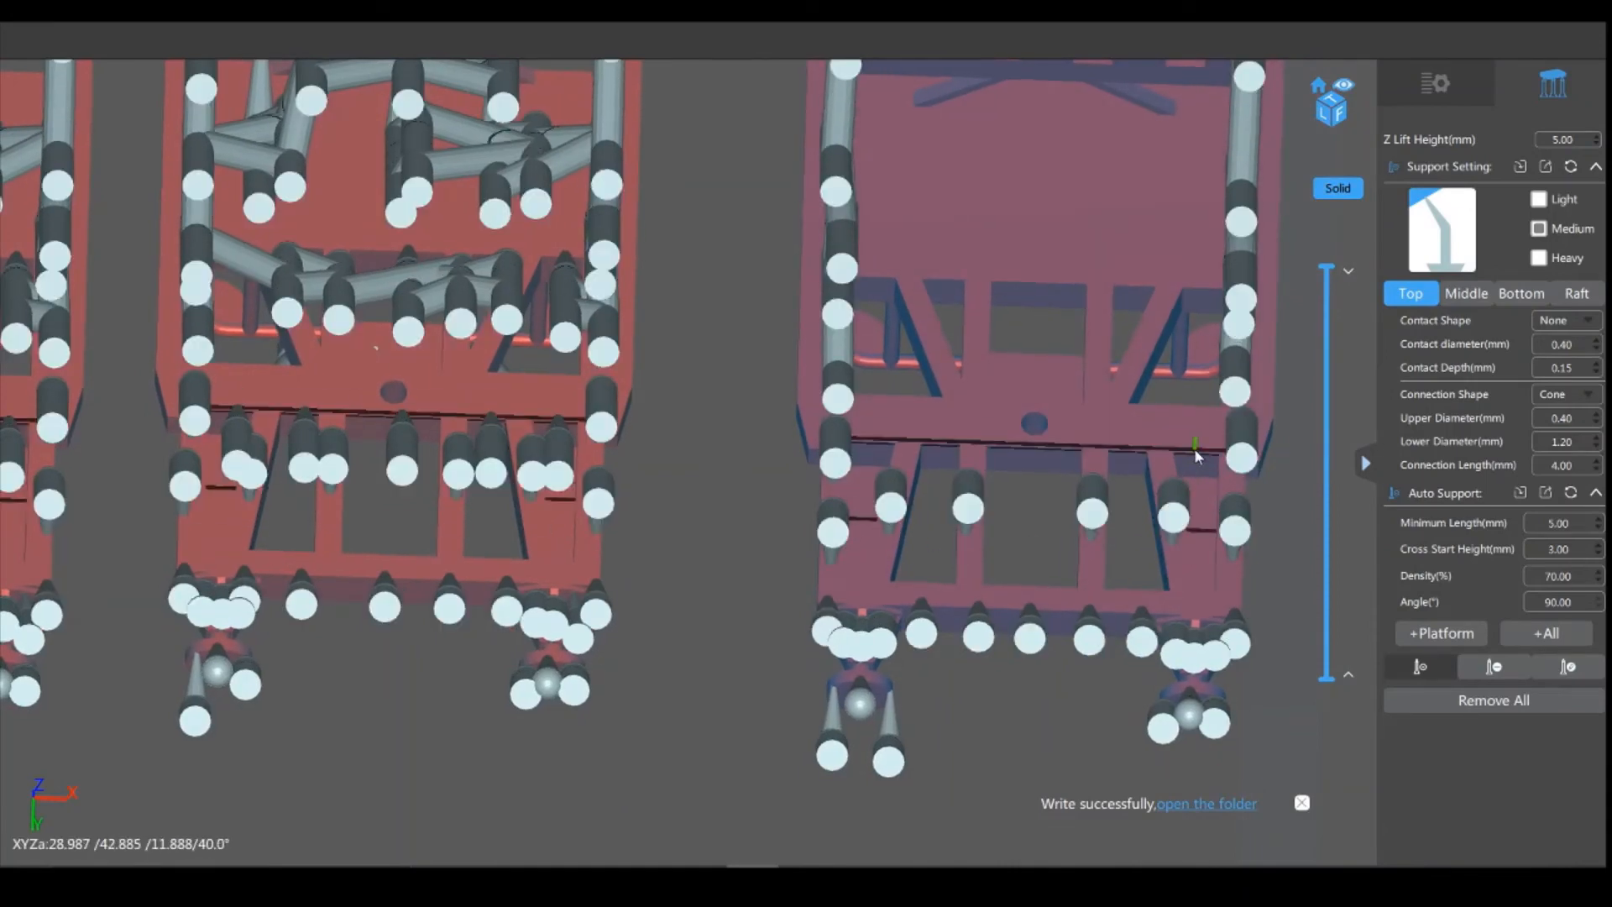
# Step: Add a row of five Medium supports along the lower edge of the low end frame's crossbeam, below the round hole
pyautogui.click(1196, 451)
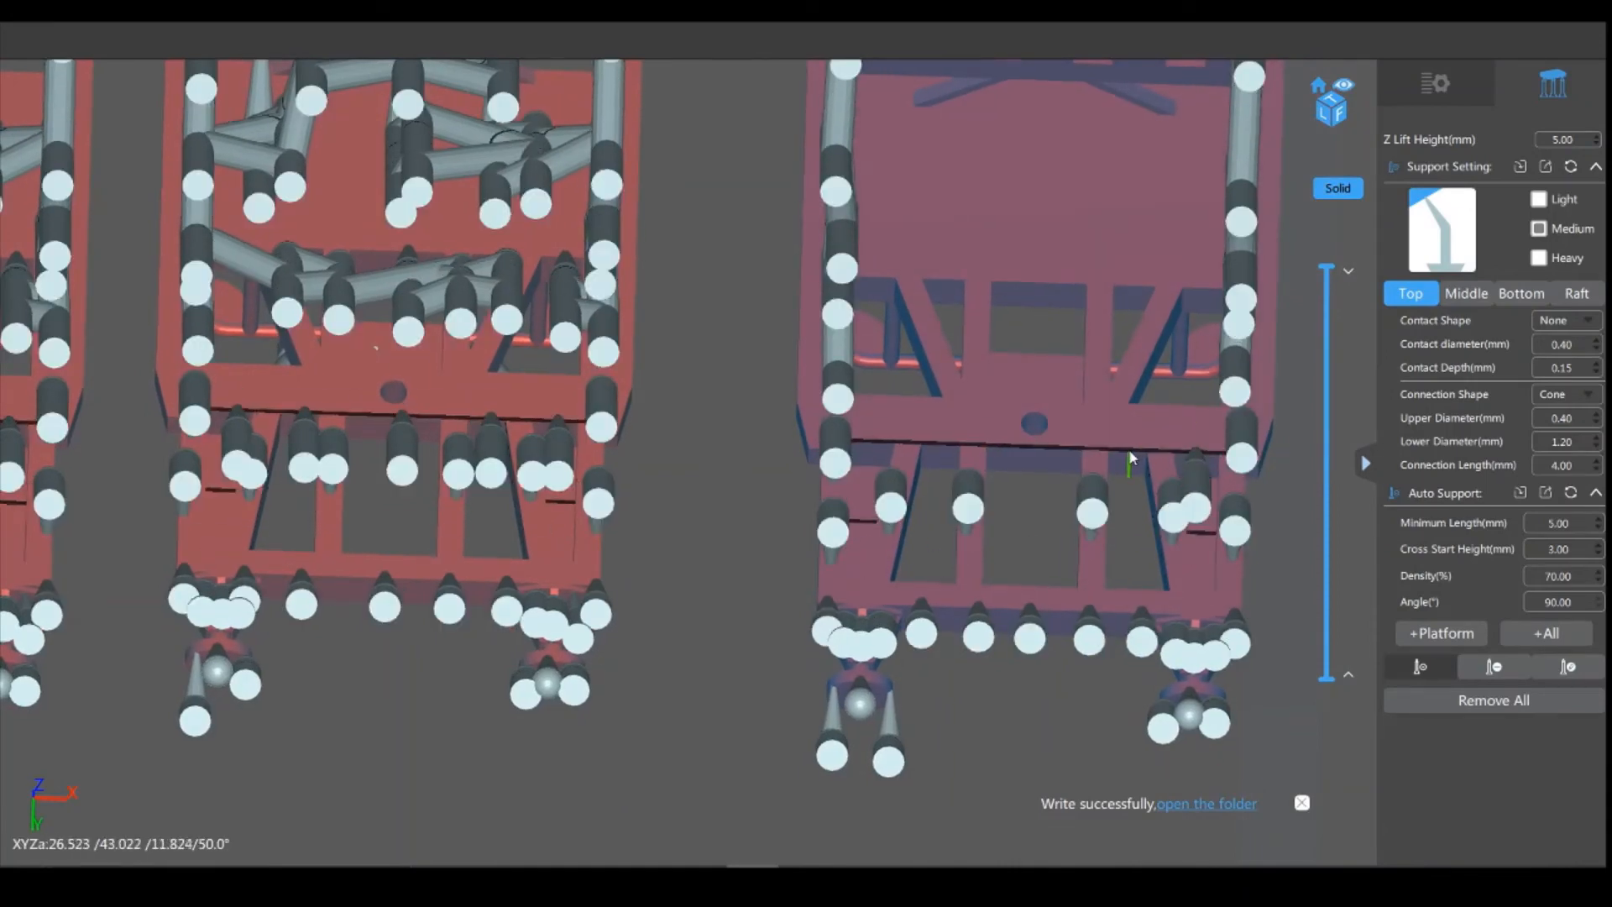
pyautogui.click(1129, 452)
pyautogui.click(1032, 445)
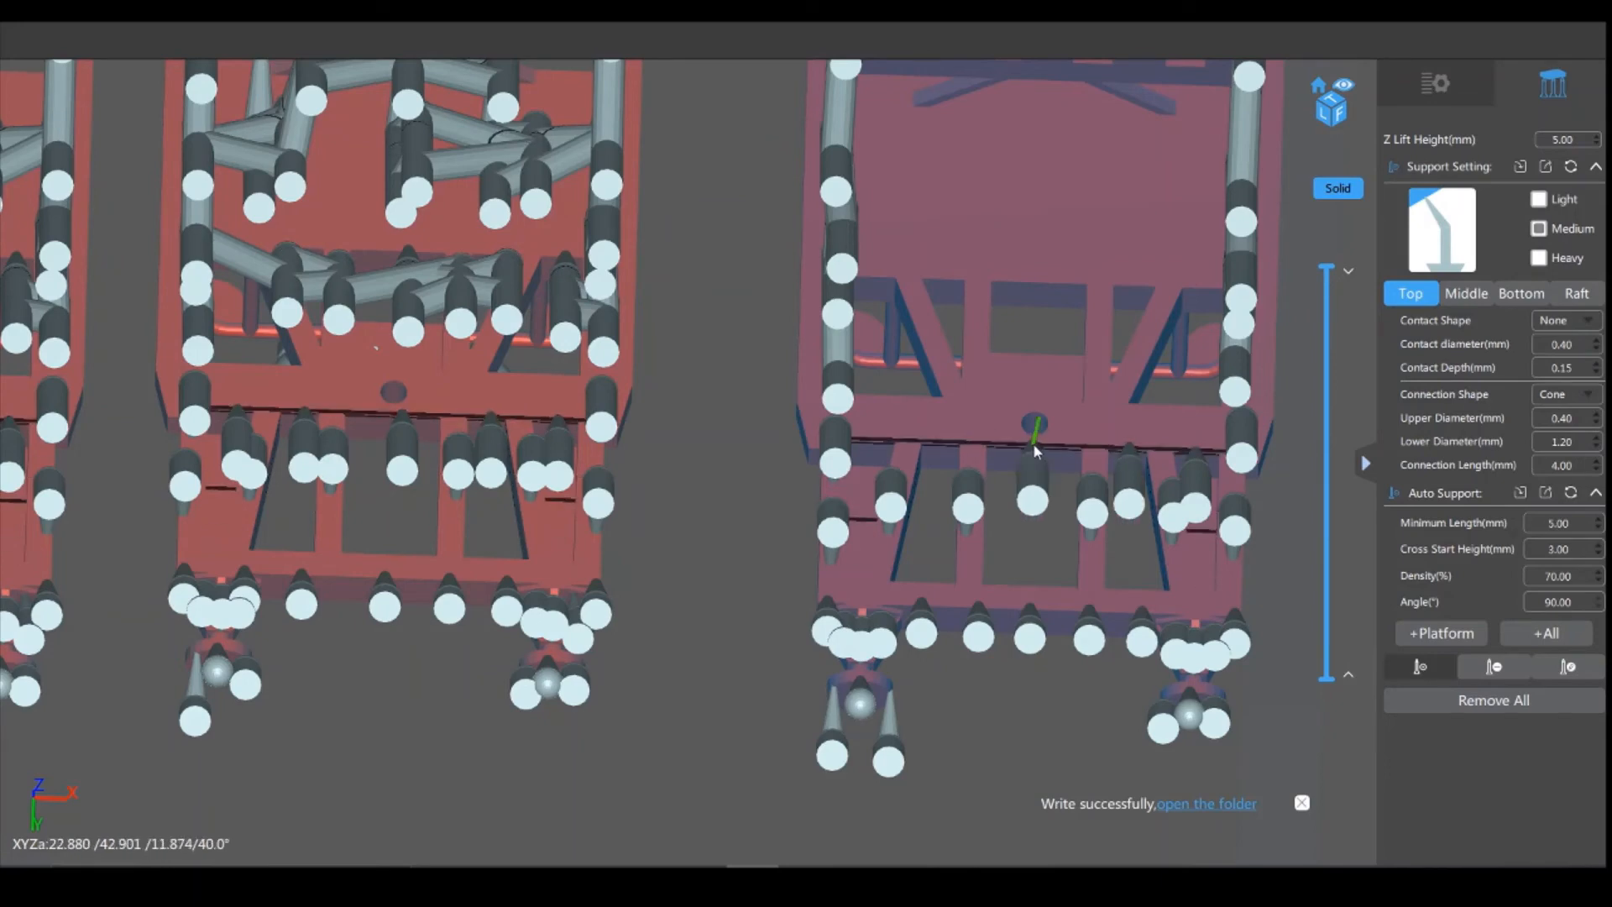
pyautogui.click(940, 445)
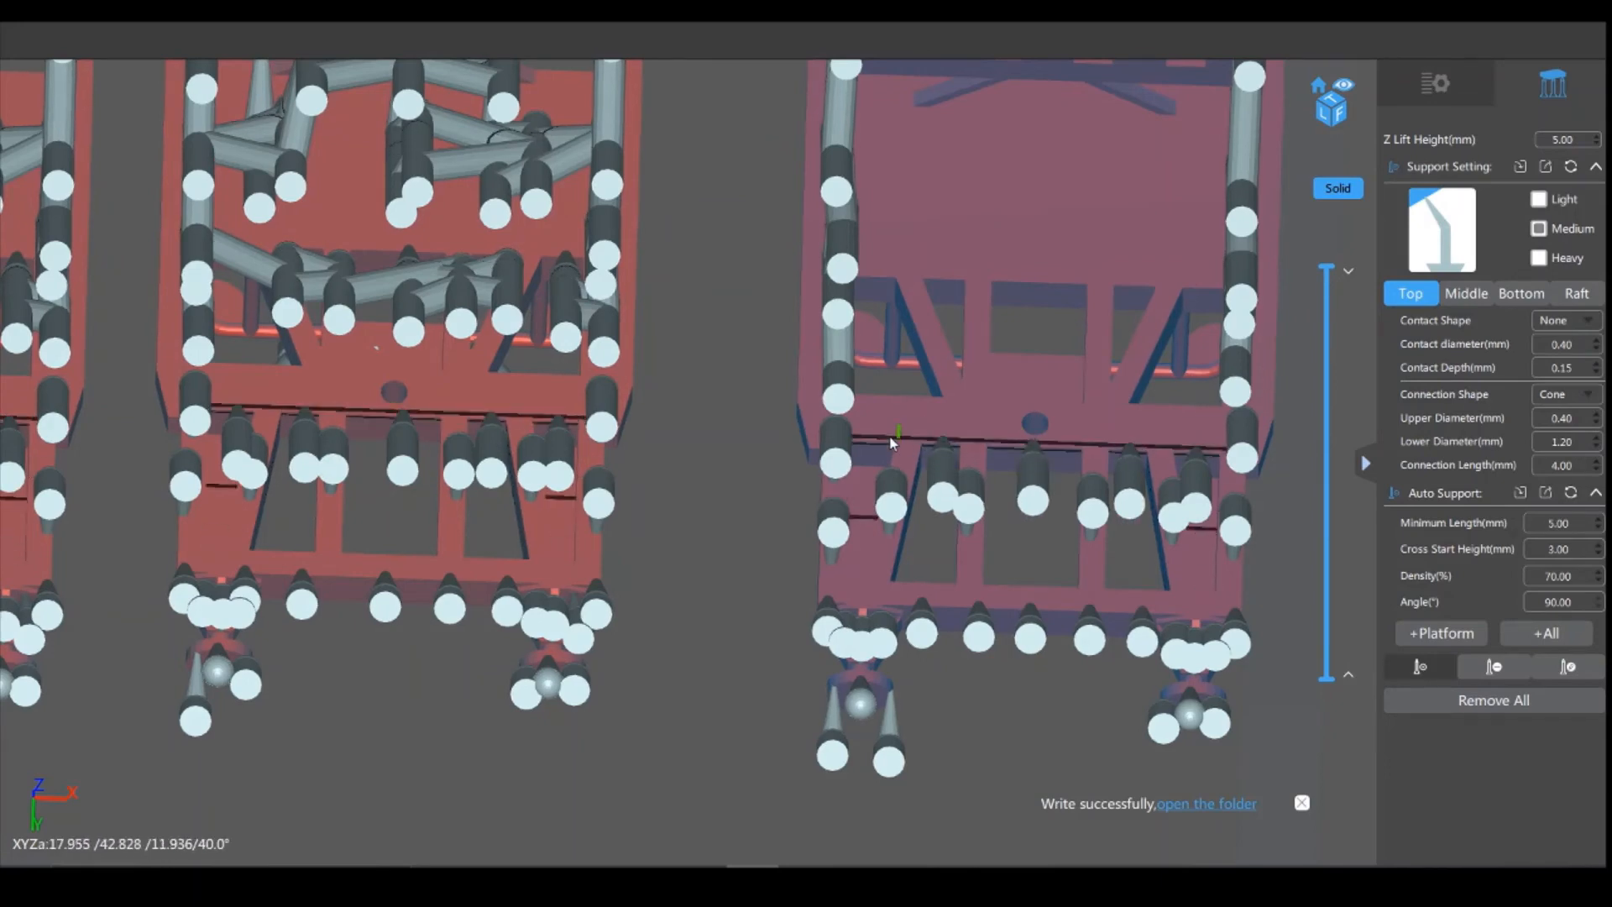
pyautogui.click(879, 447)
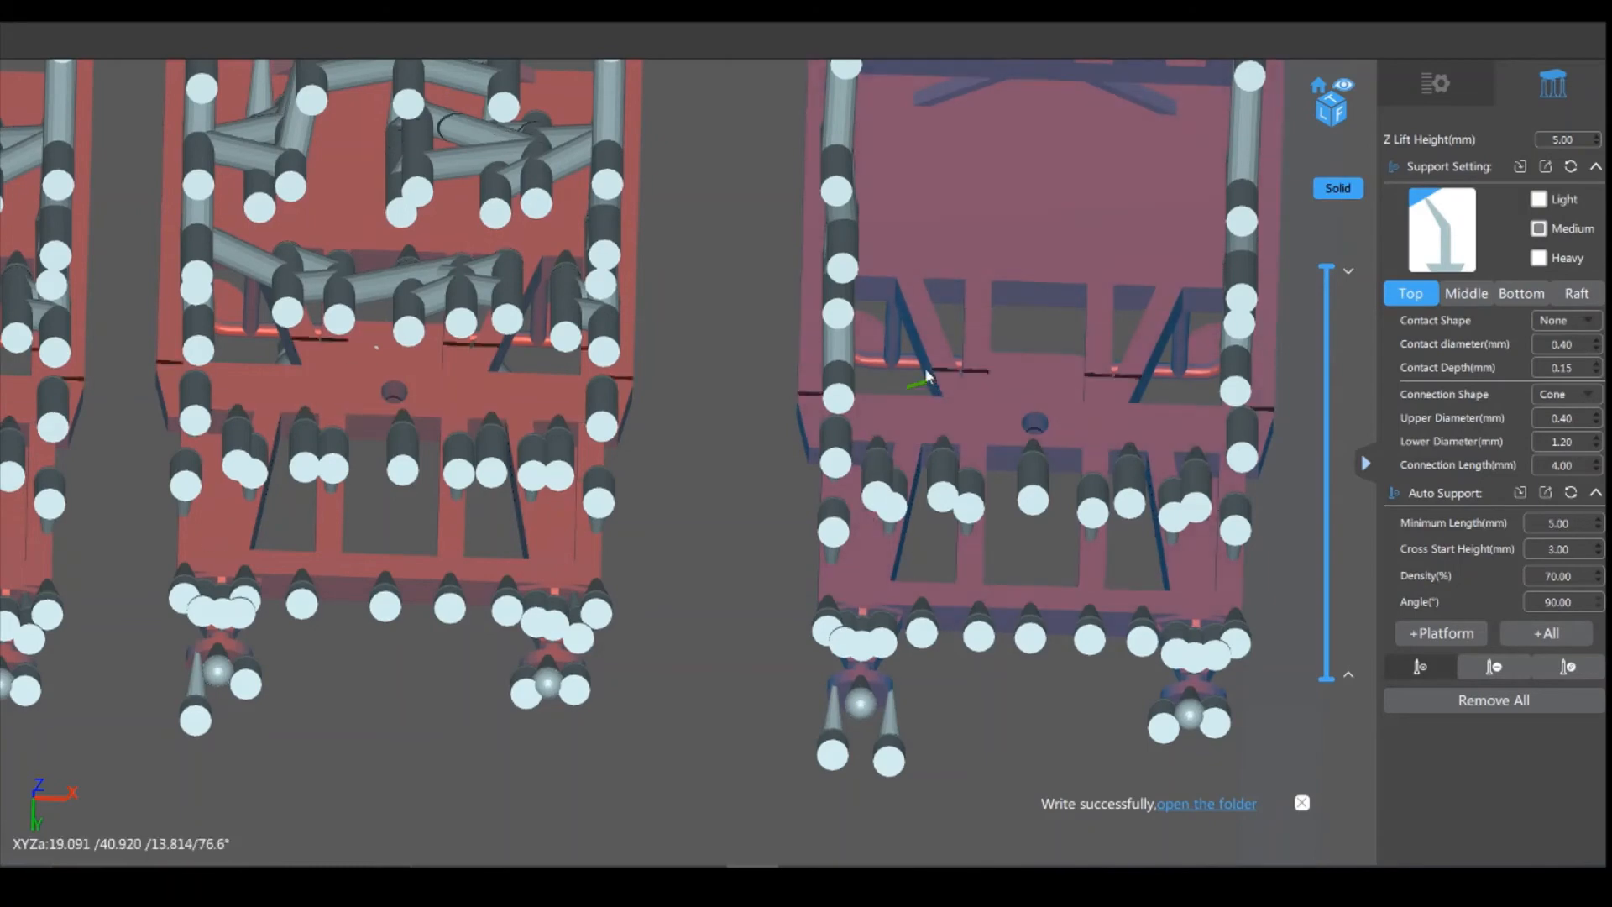
# Step: Place four Medium supports on the diagonal and straight bars between the crossbeam and the low end's solid plate
pyautogui.click(931, 345)
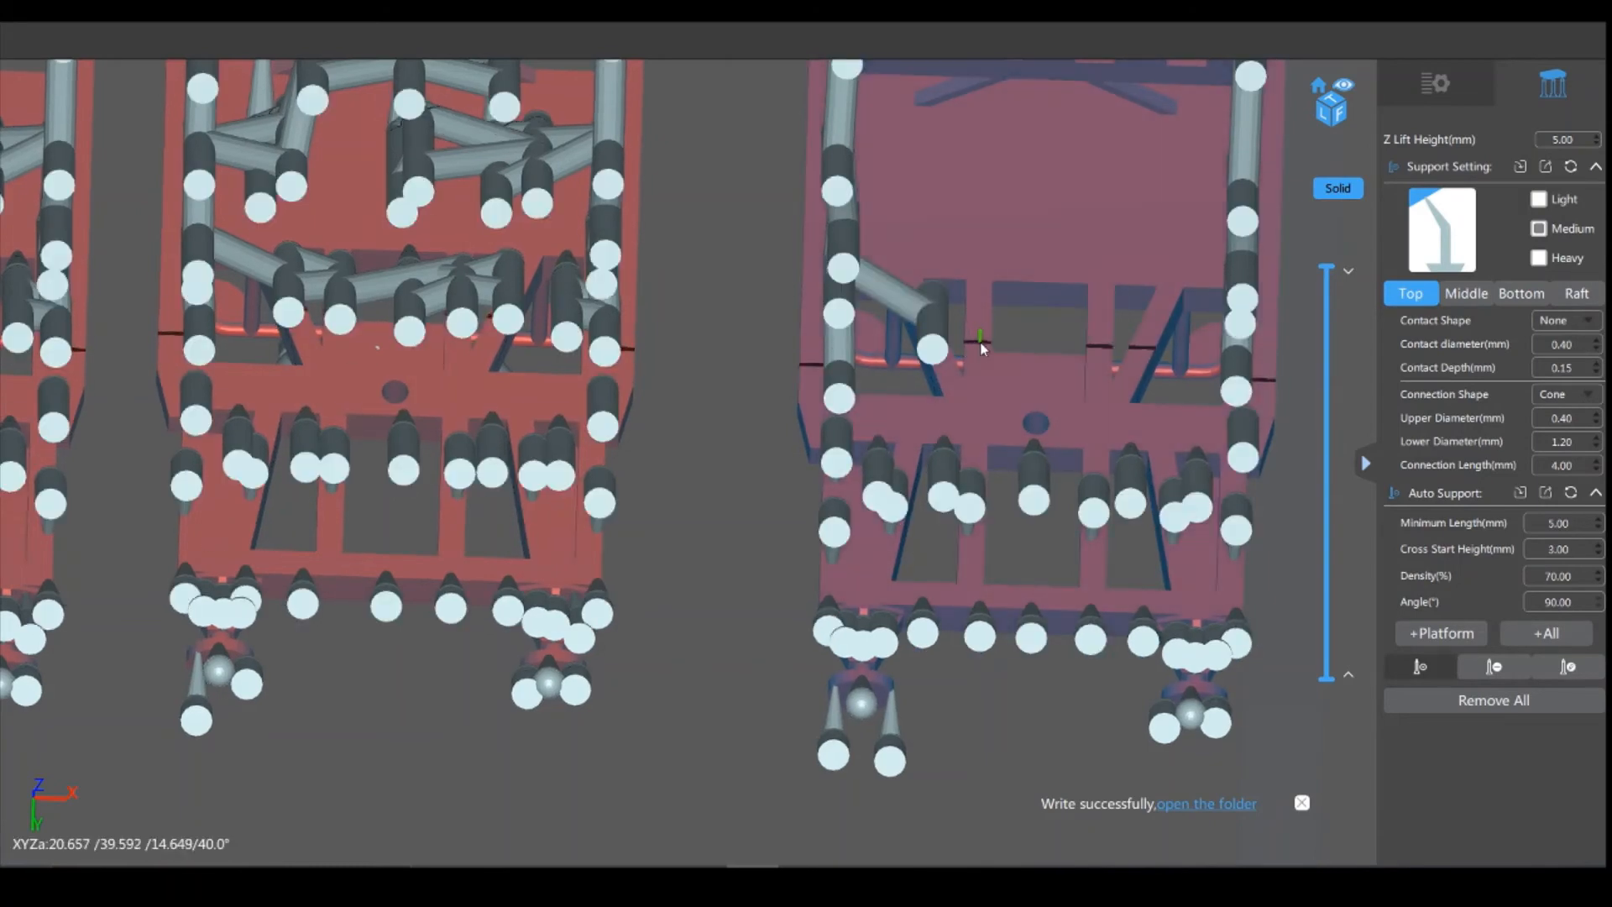
pyautogui.click(980, 344)
pyautogui.click(1105, 346)
pyautogui.click(1154, 349)
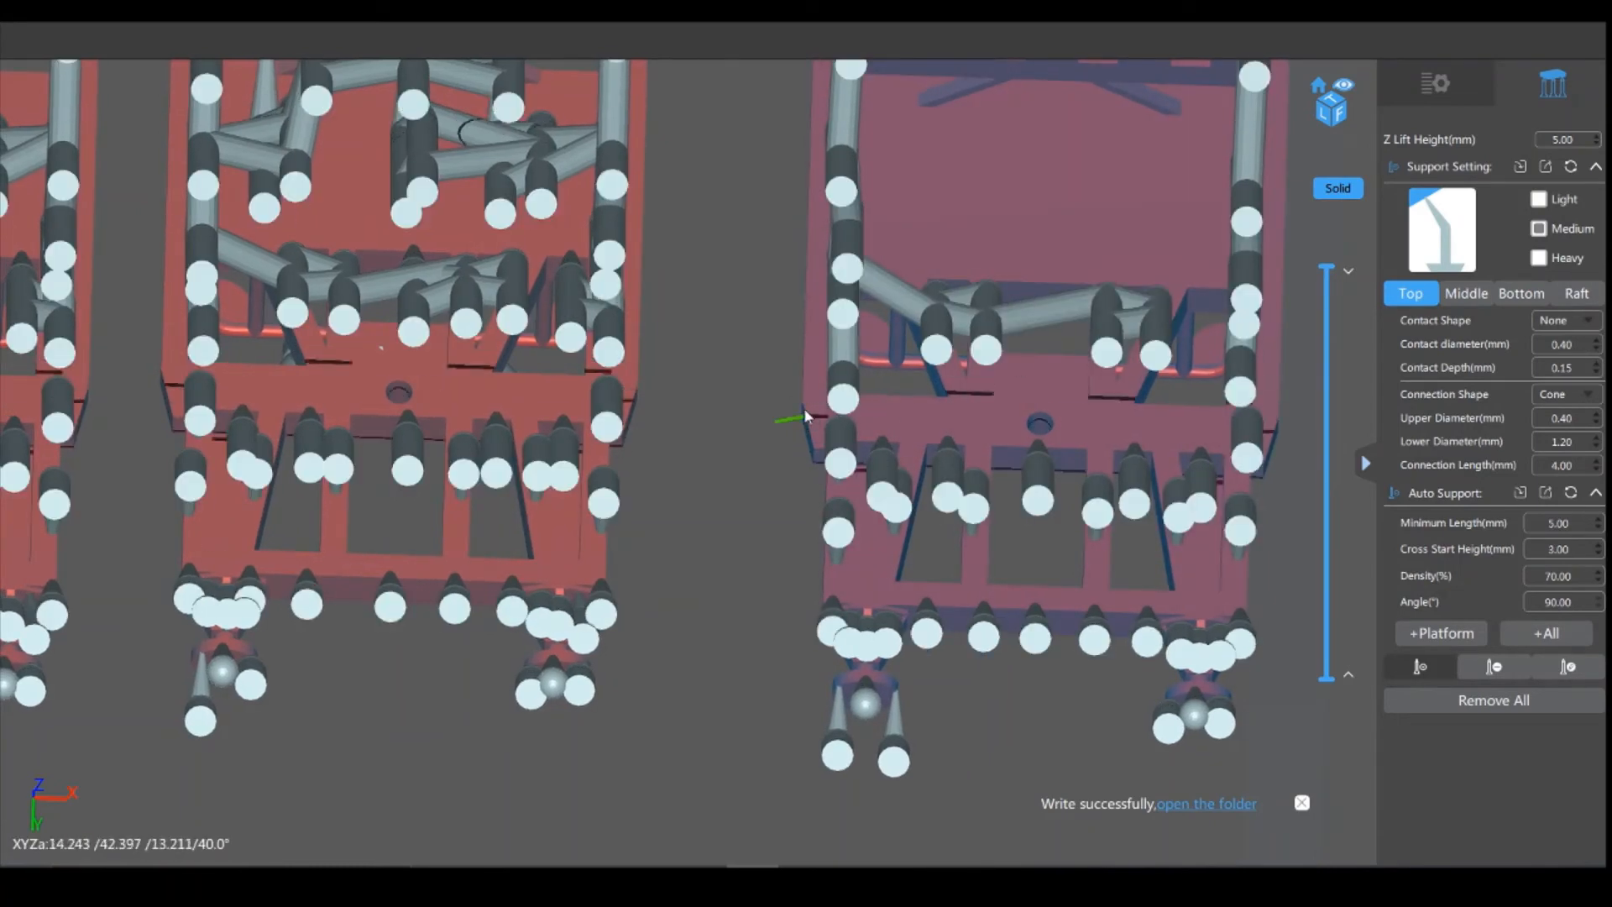
# Step: Add a row of four Medium supports across the middle of the low end's solid plate section
pyautogui.moveTo(702, 478); pyautogui.dragTo(633, 712, button='middle')
pyautogui.click(1108, 436)
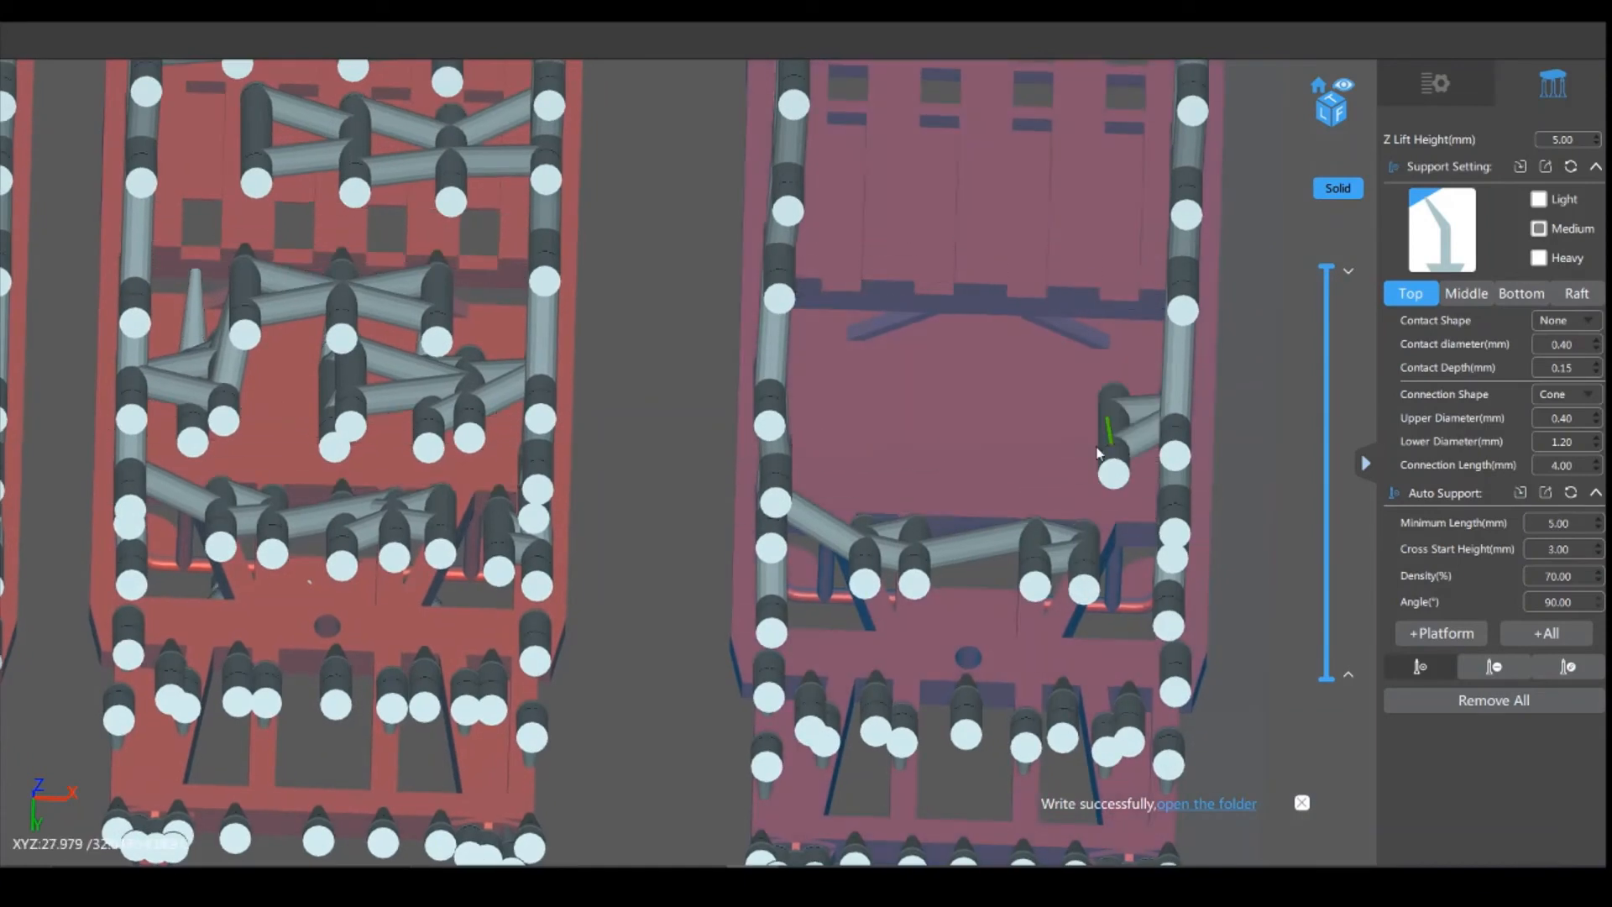
pyautogui.click(1023, 437)
pyautogui.click(935, 436)
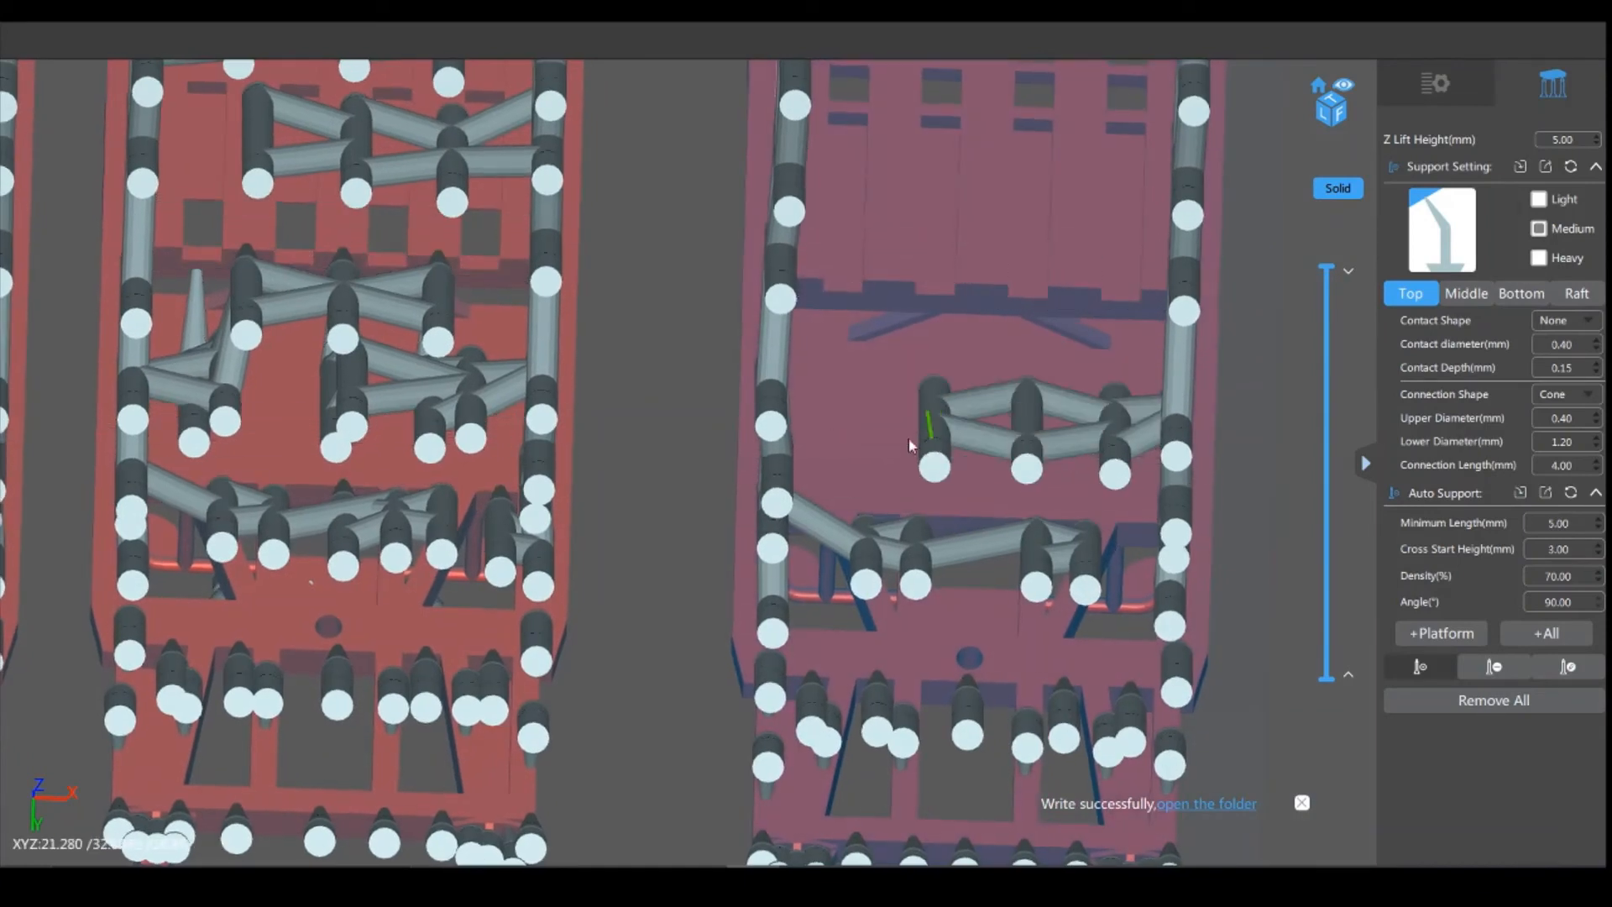
pyautogui.click(858, 435)
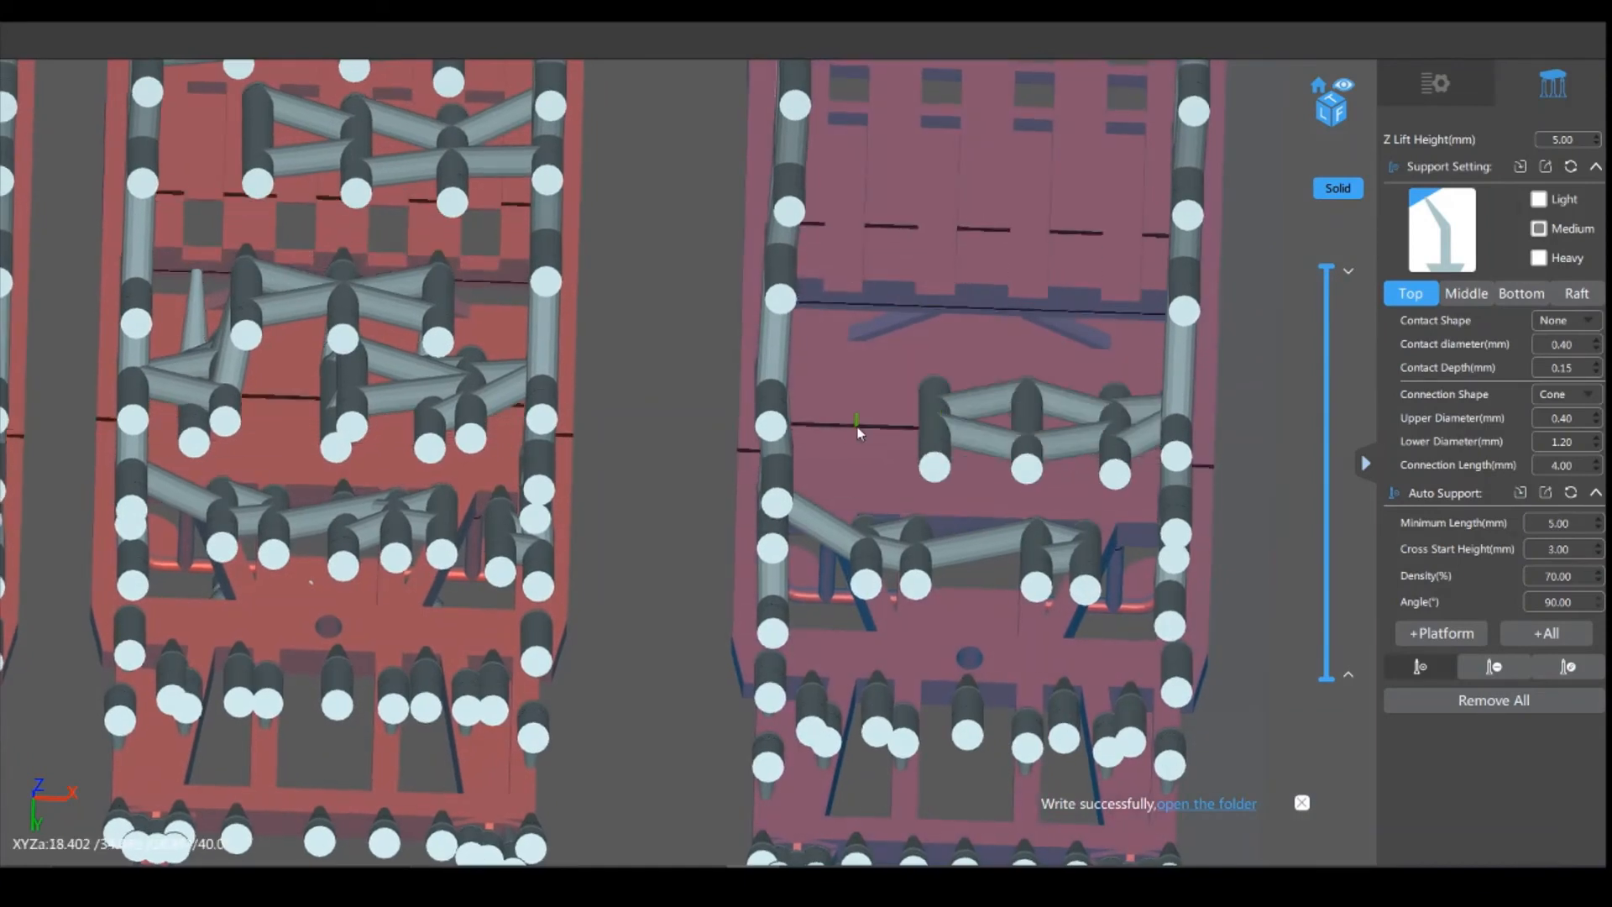
# Step: Place four Medium supports along the solid plate's upper edge, just below the step to the slatted deck
pyautogui.click(839, 304)
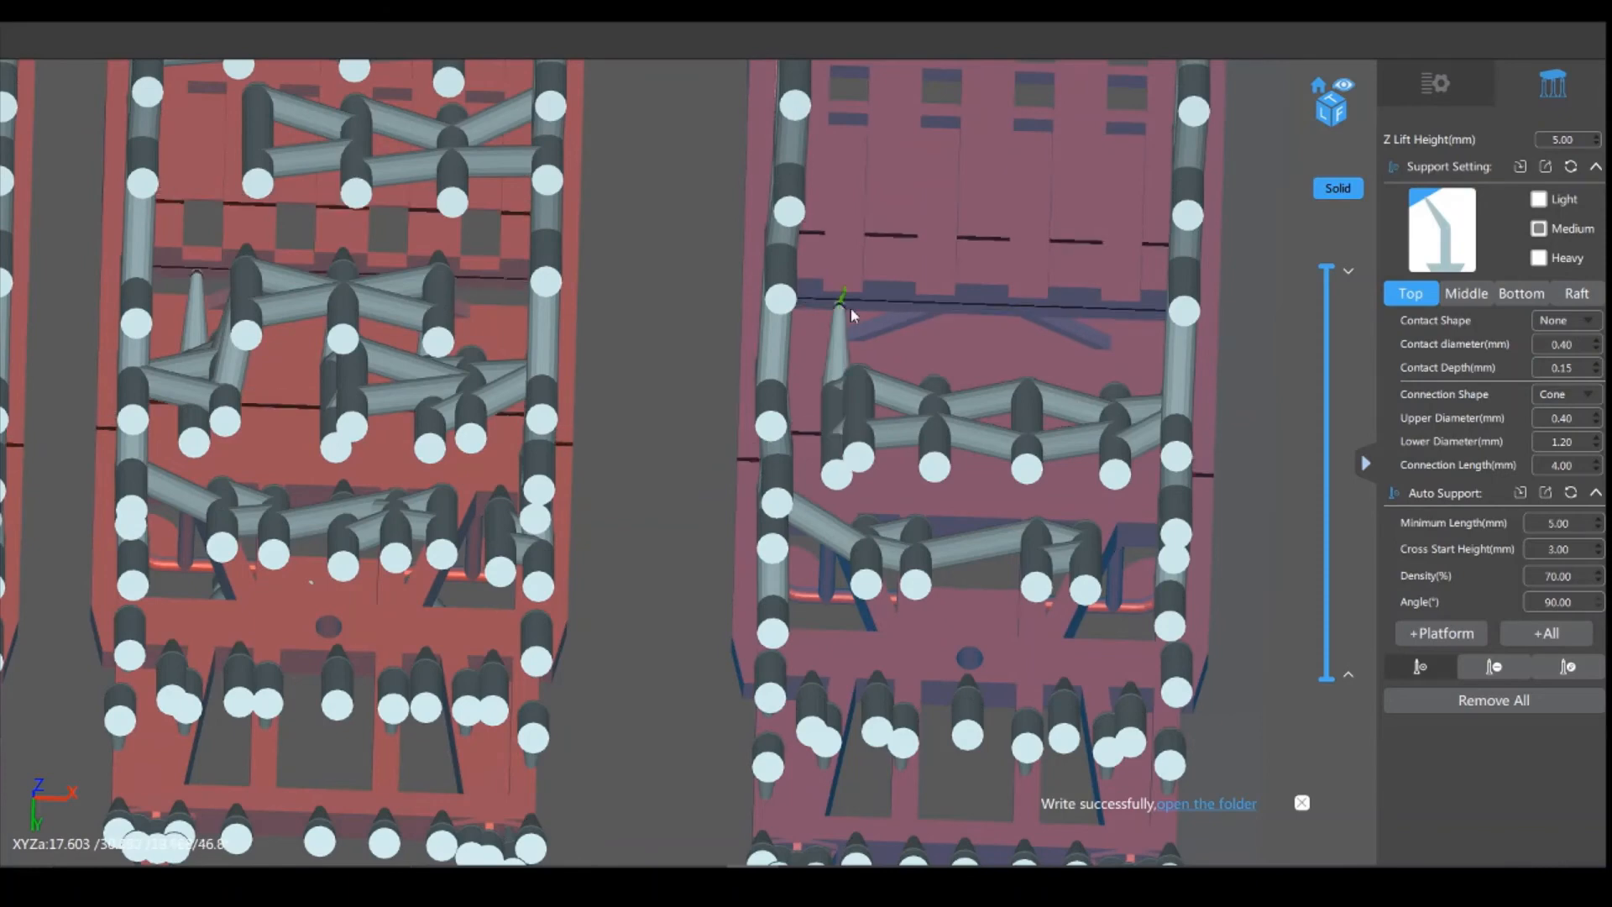
pyautogui.click(899, 302)
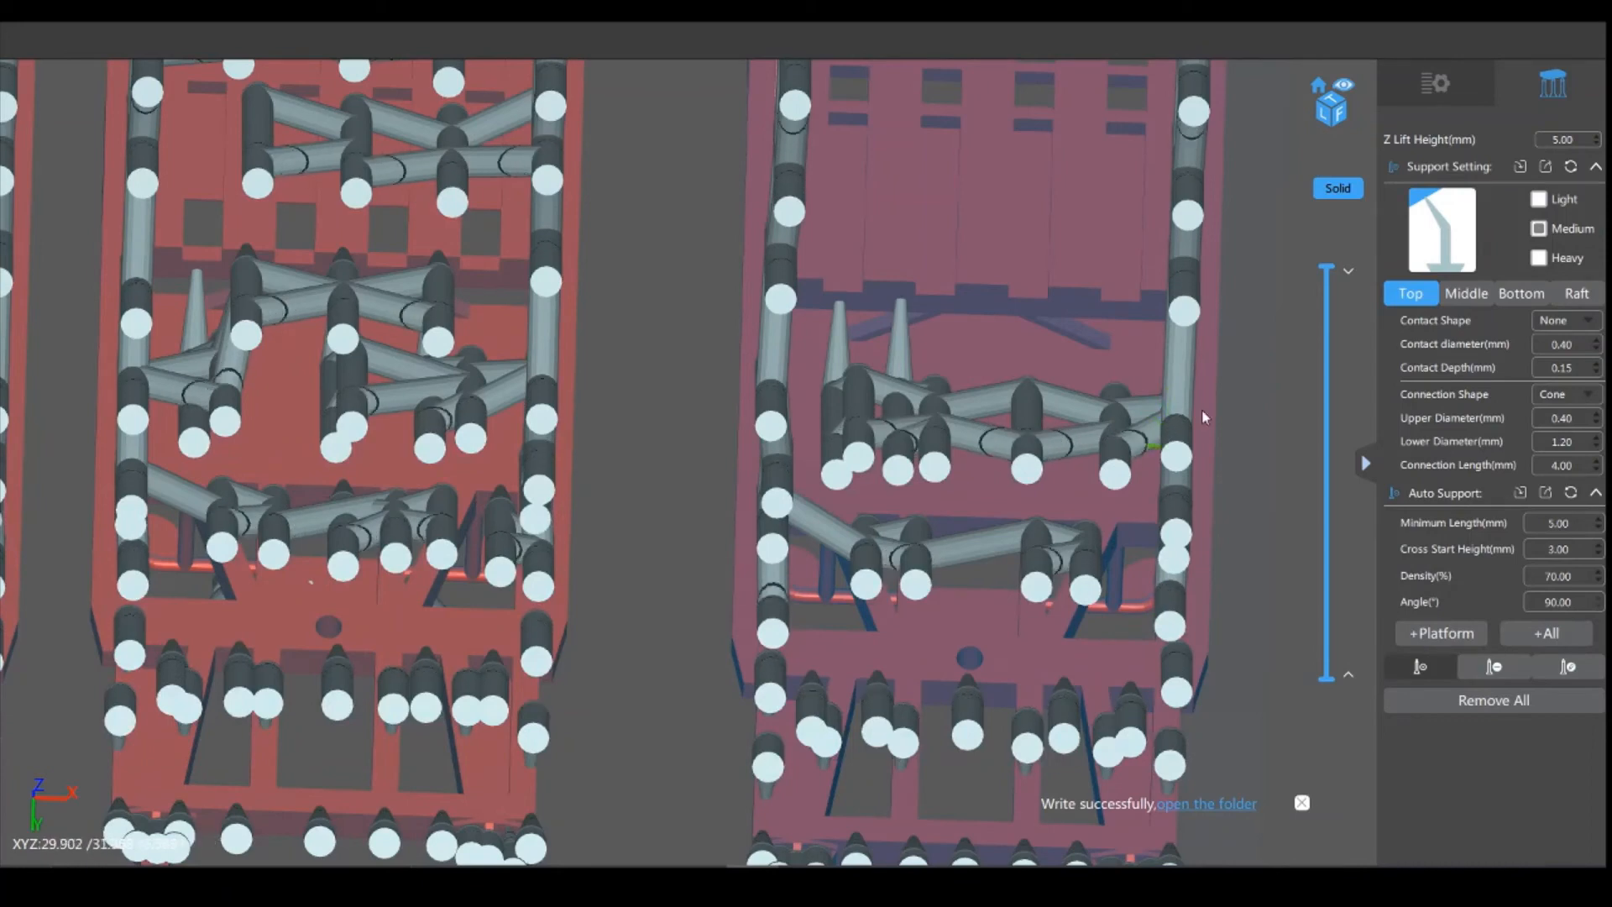
pyautogui.click(983, 309)
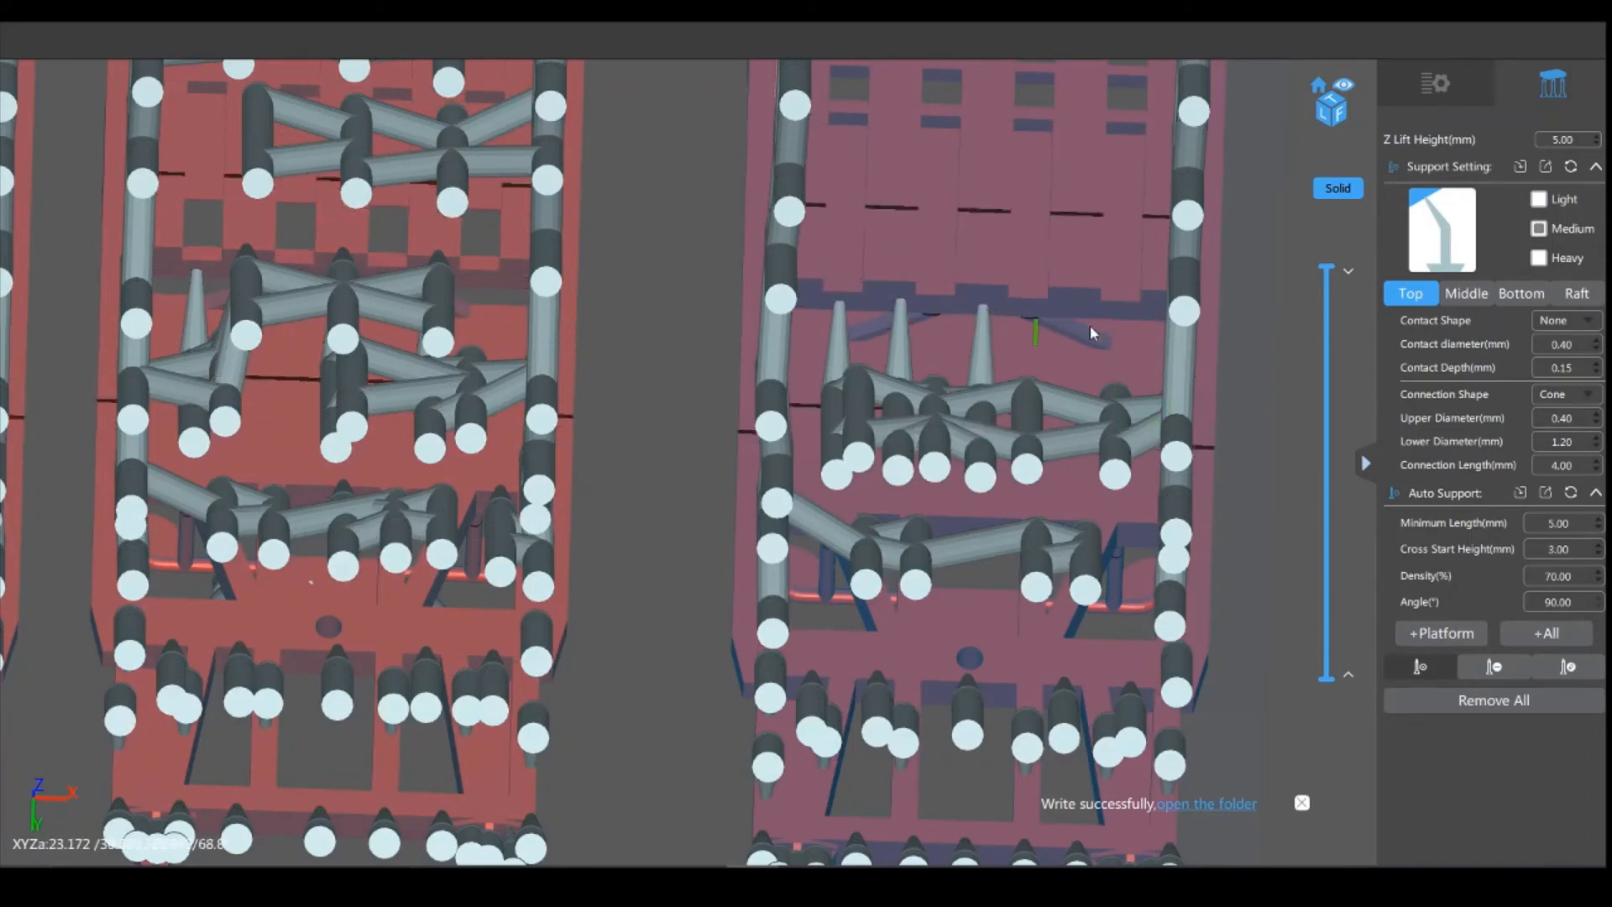
pyautogui.click(1077, 310)
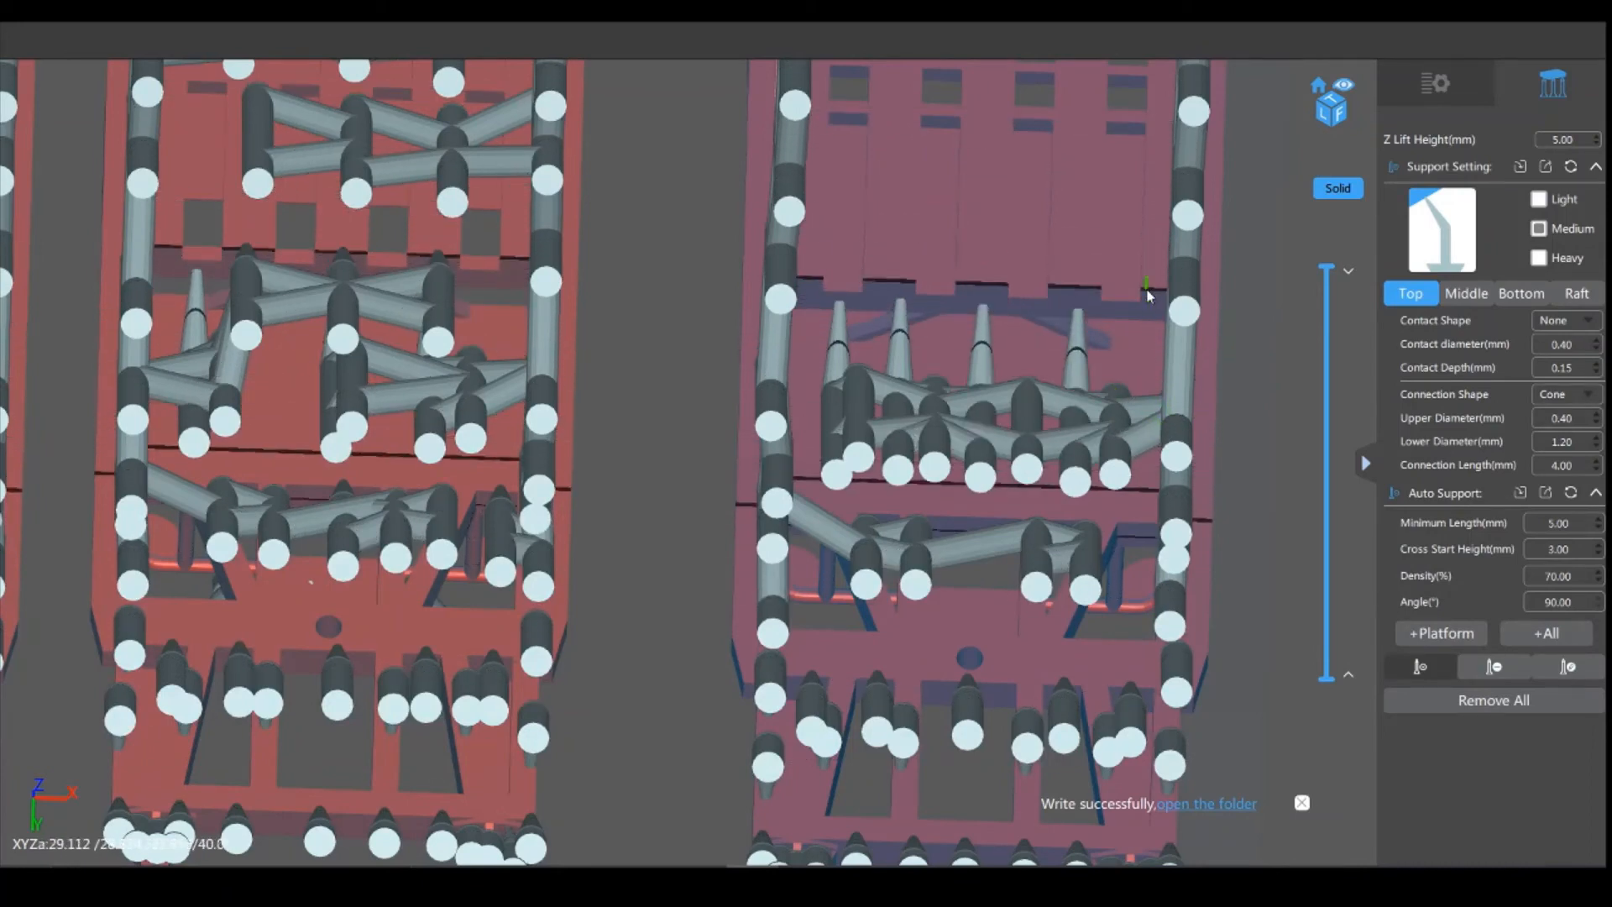
# Step: Add a row of Medium supports across the lower ends of the deck slats, one per slat
pyautogui.click(1148, 294)
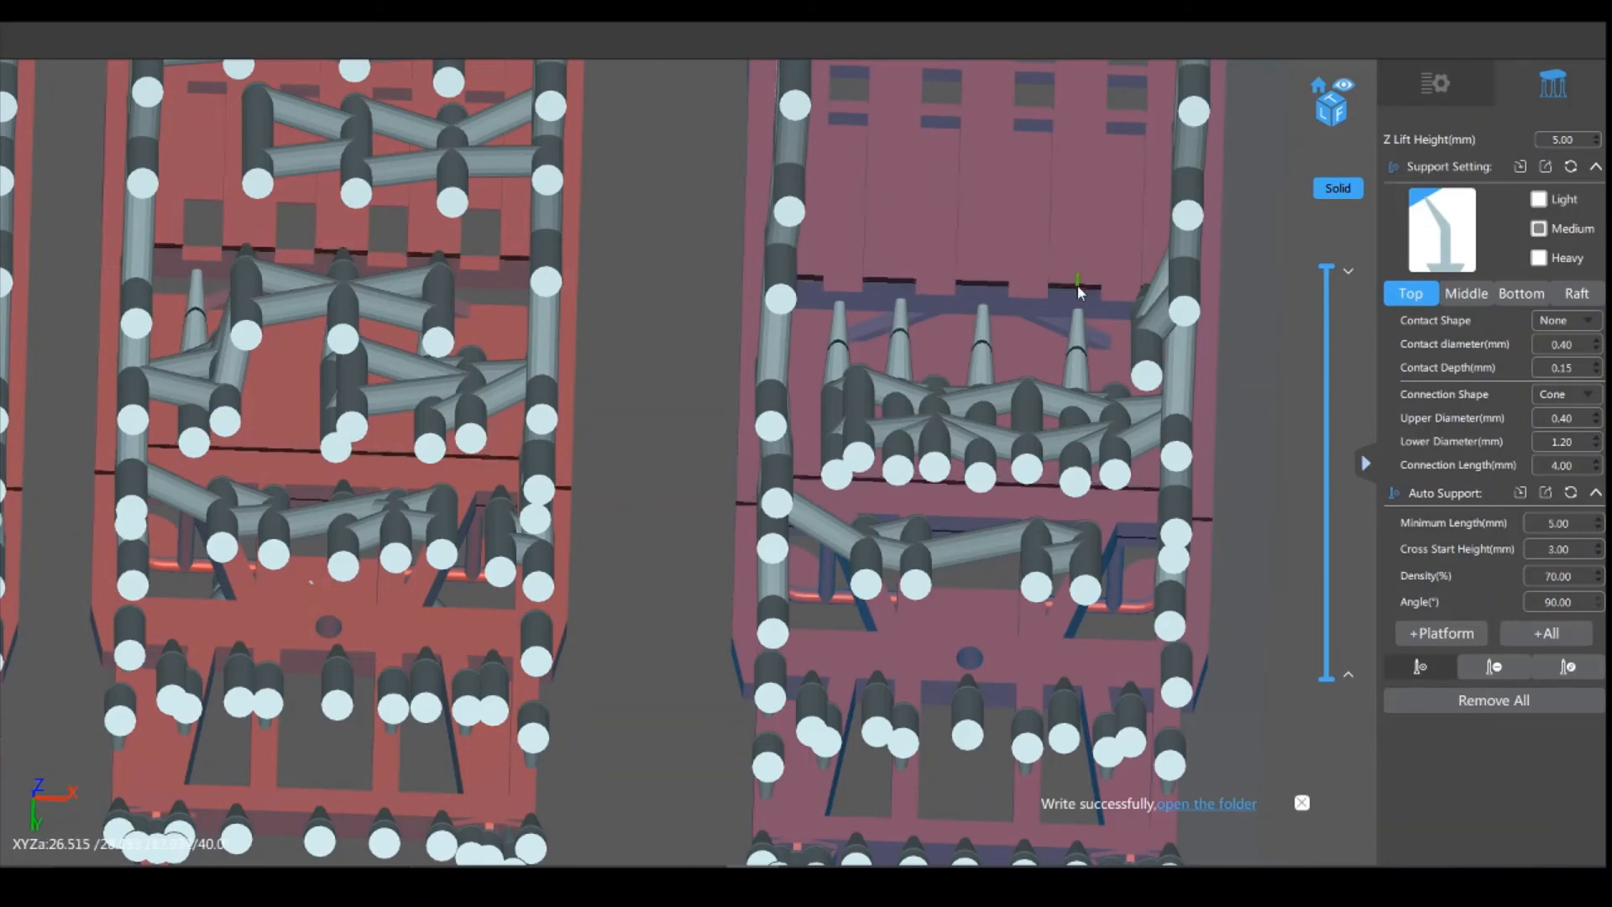
pyautogui.click(1077, 289)
pyautogui.click(980, 289)
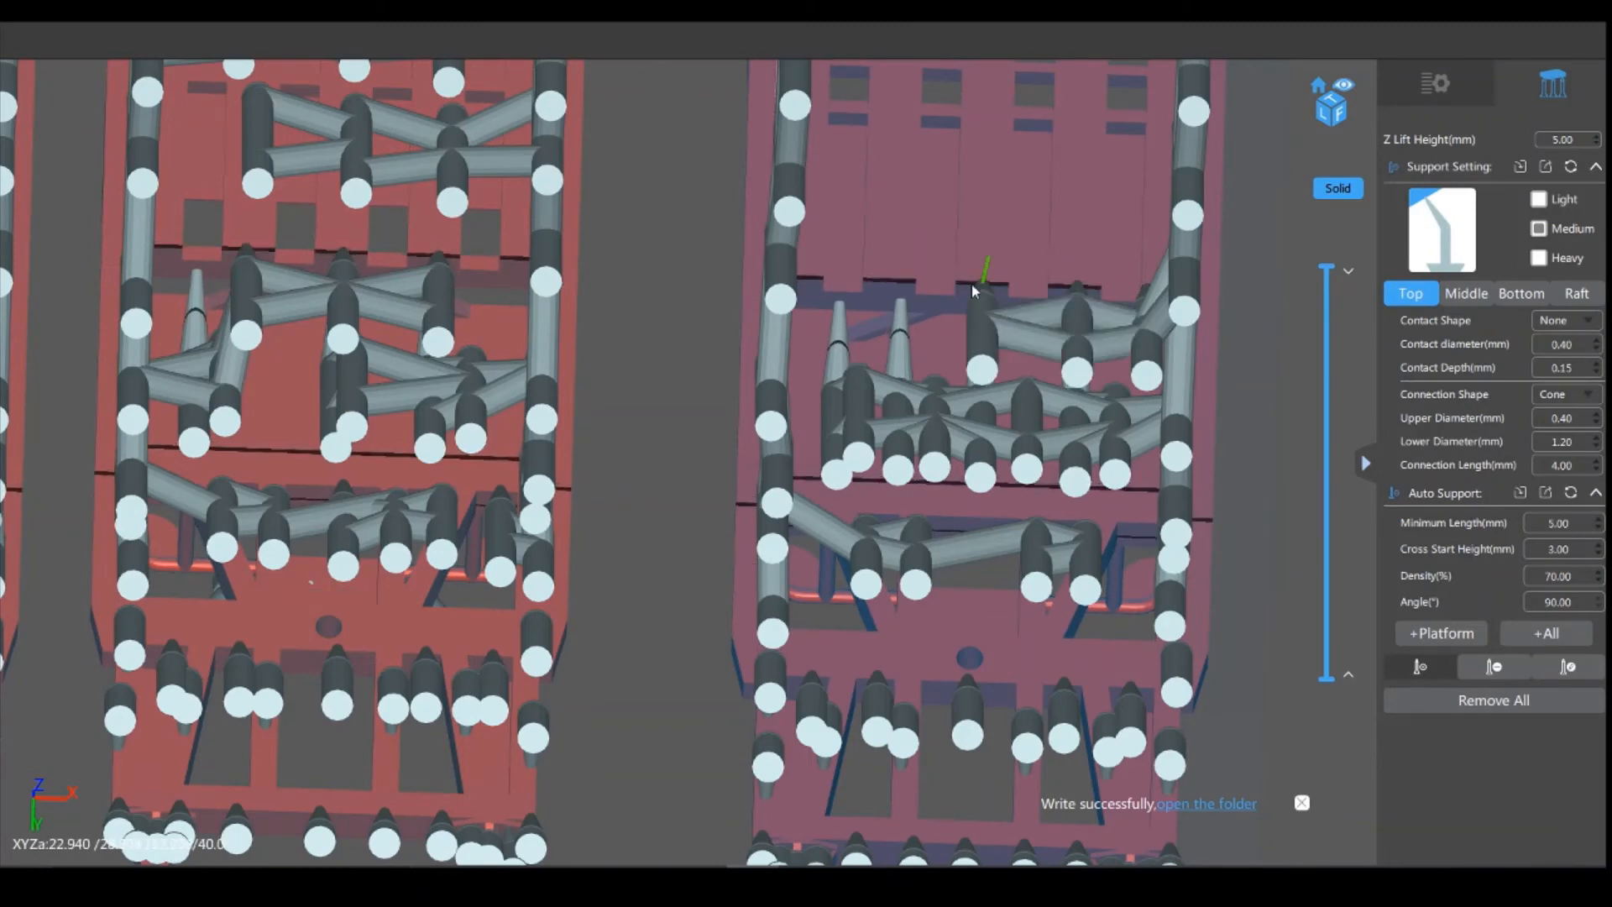
pyautogui.moveTo(731, 336); pyautogui.dragTo(713, 518)
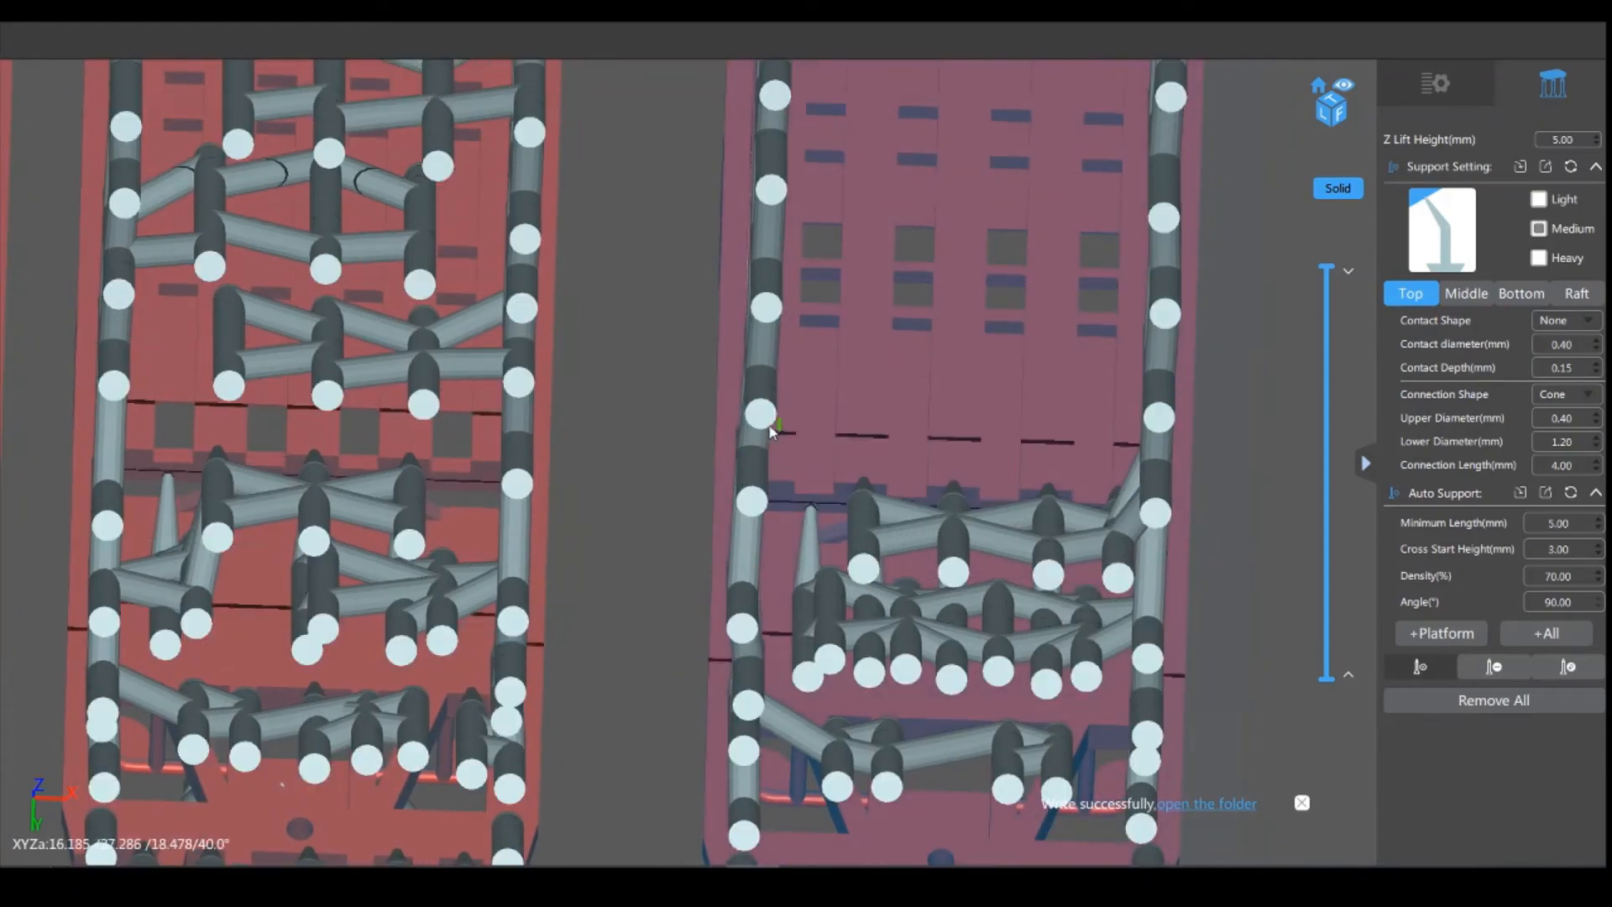
# Step: Add two rows of three Medium supports across the deck slats, one just below and one just above the lower square openings
pyautogui.moveTo(712, 457); pyautogui.dragTo(743, 360)
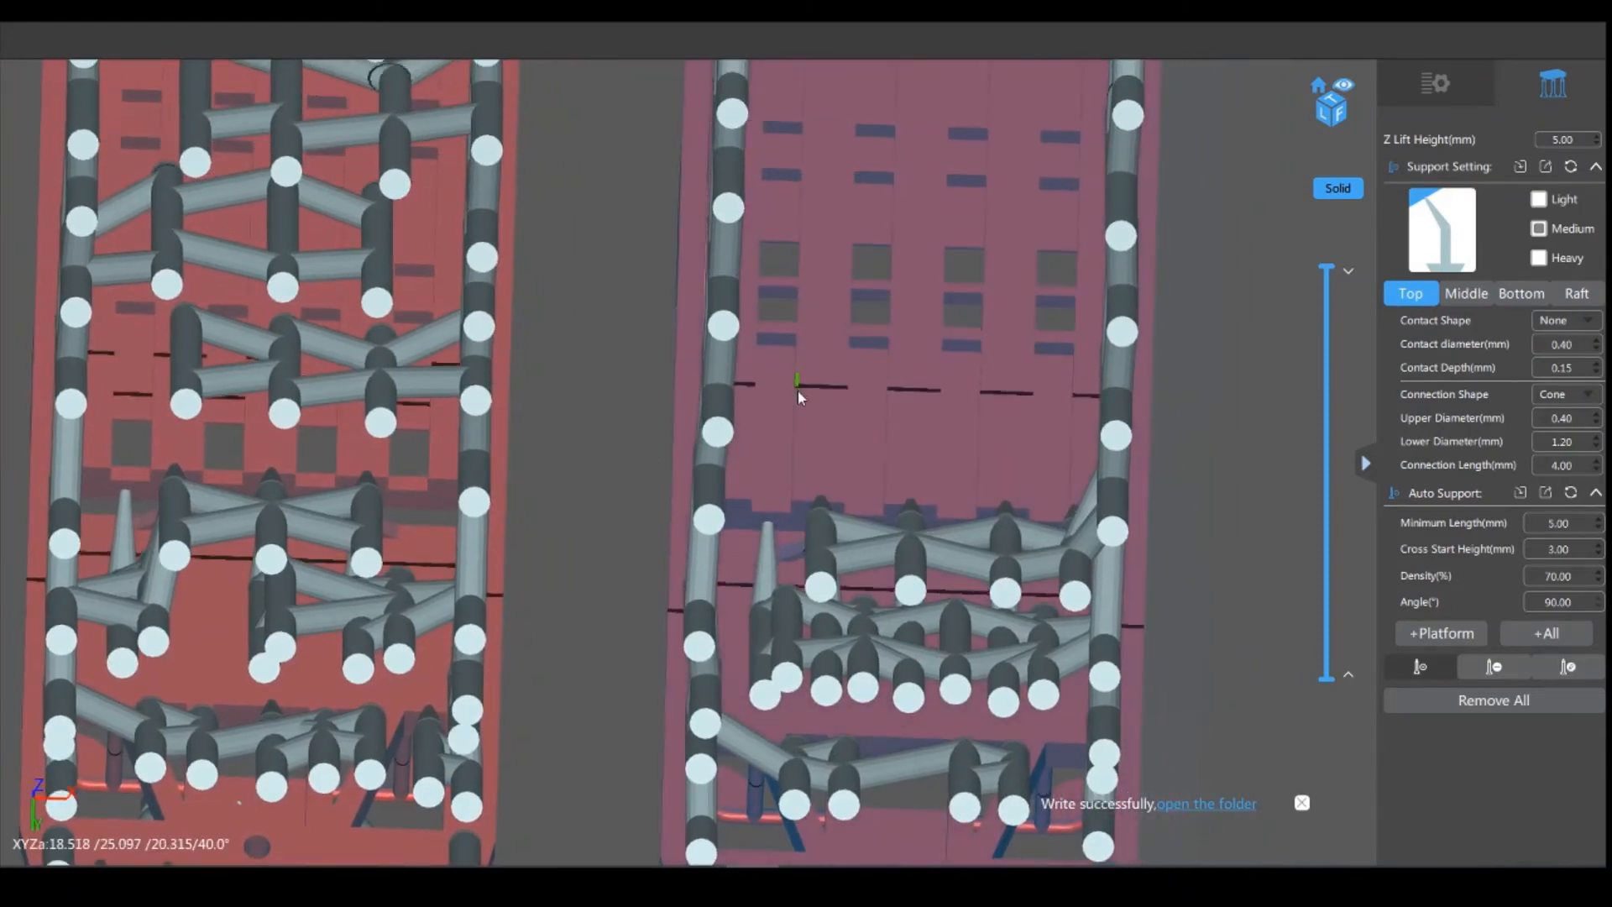
pyautogui.click(800, 393)
pyautogui.click(903, 395)
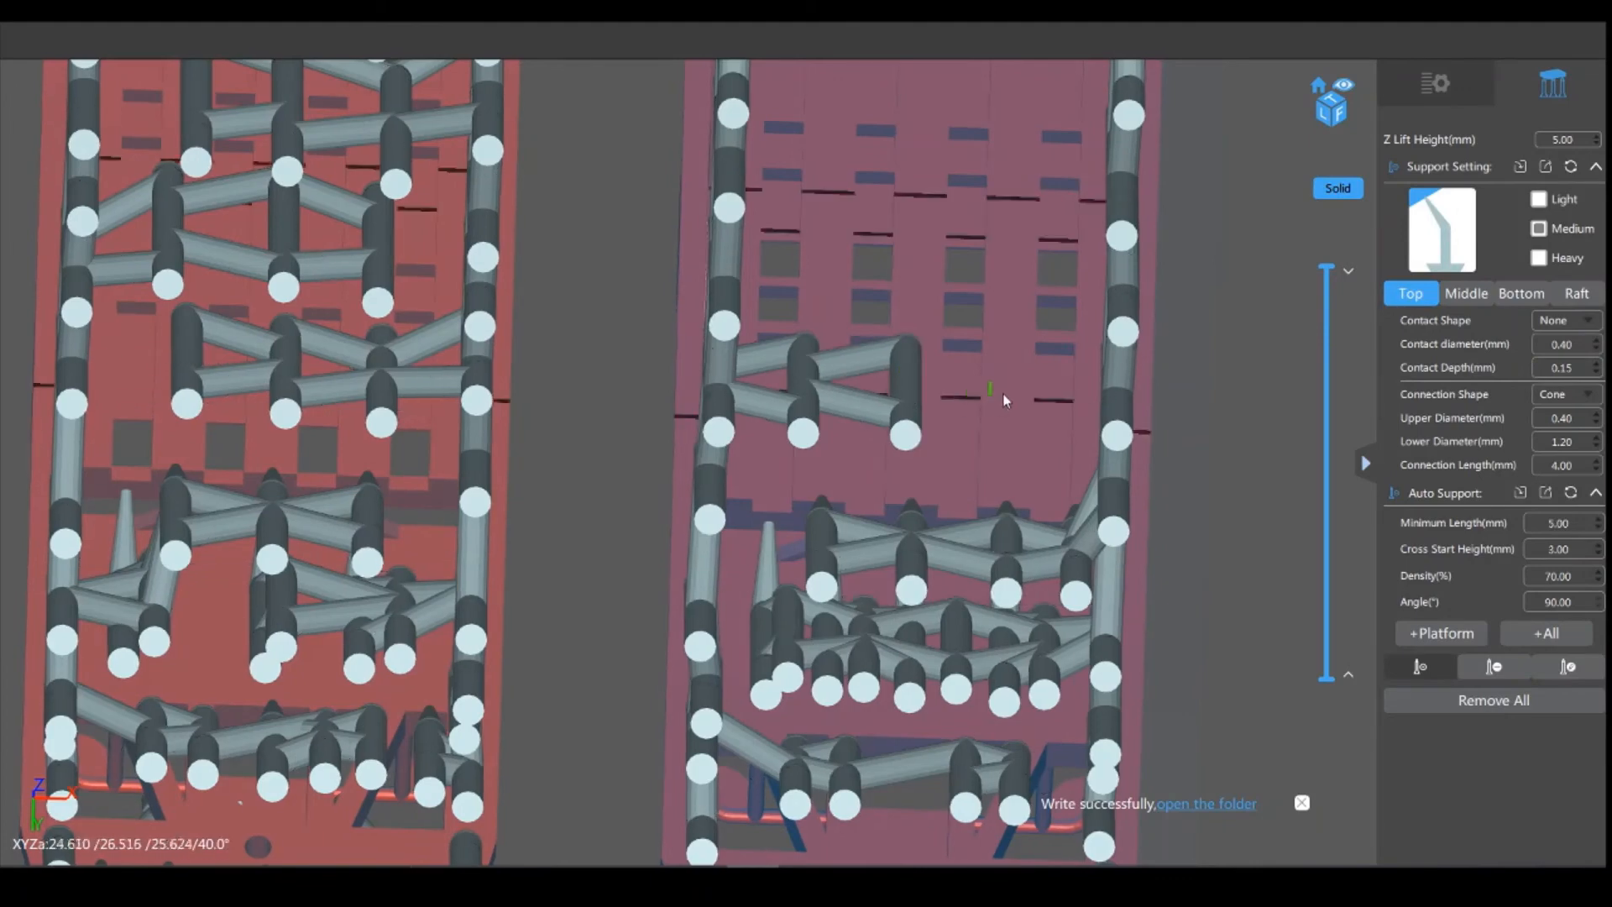
pyautogui.click(1007, 390)
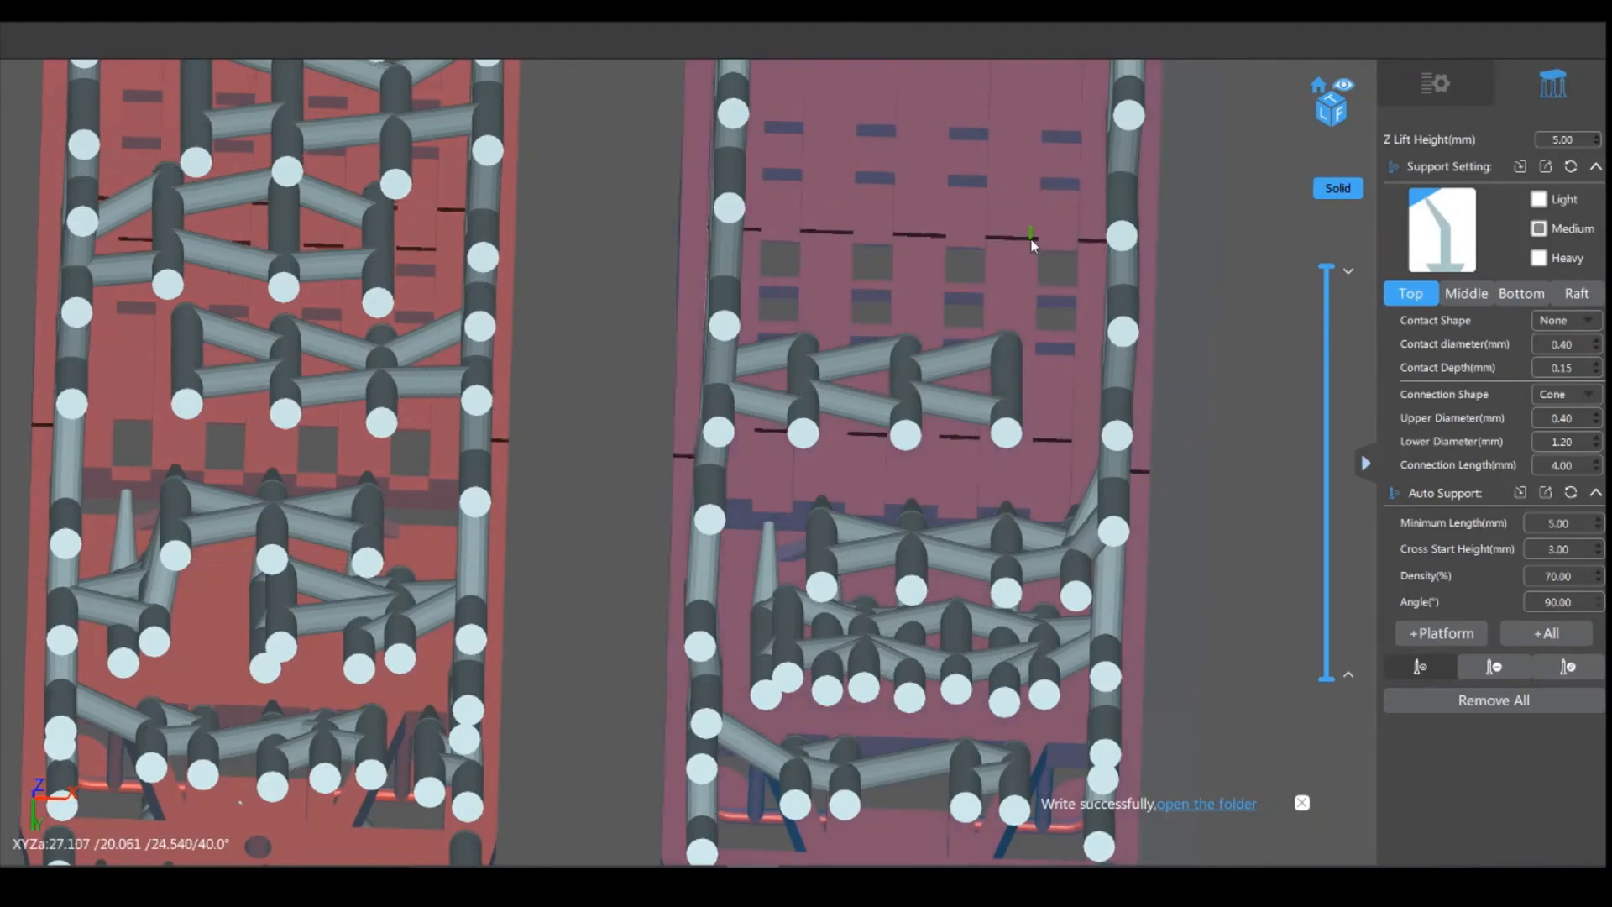
pyautogui.click(1032, 242)
pyautogui.click(924, 227)
pyautogui.click(832, 229)
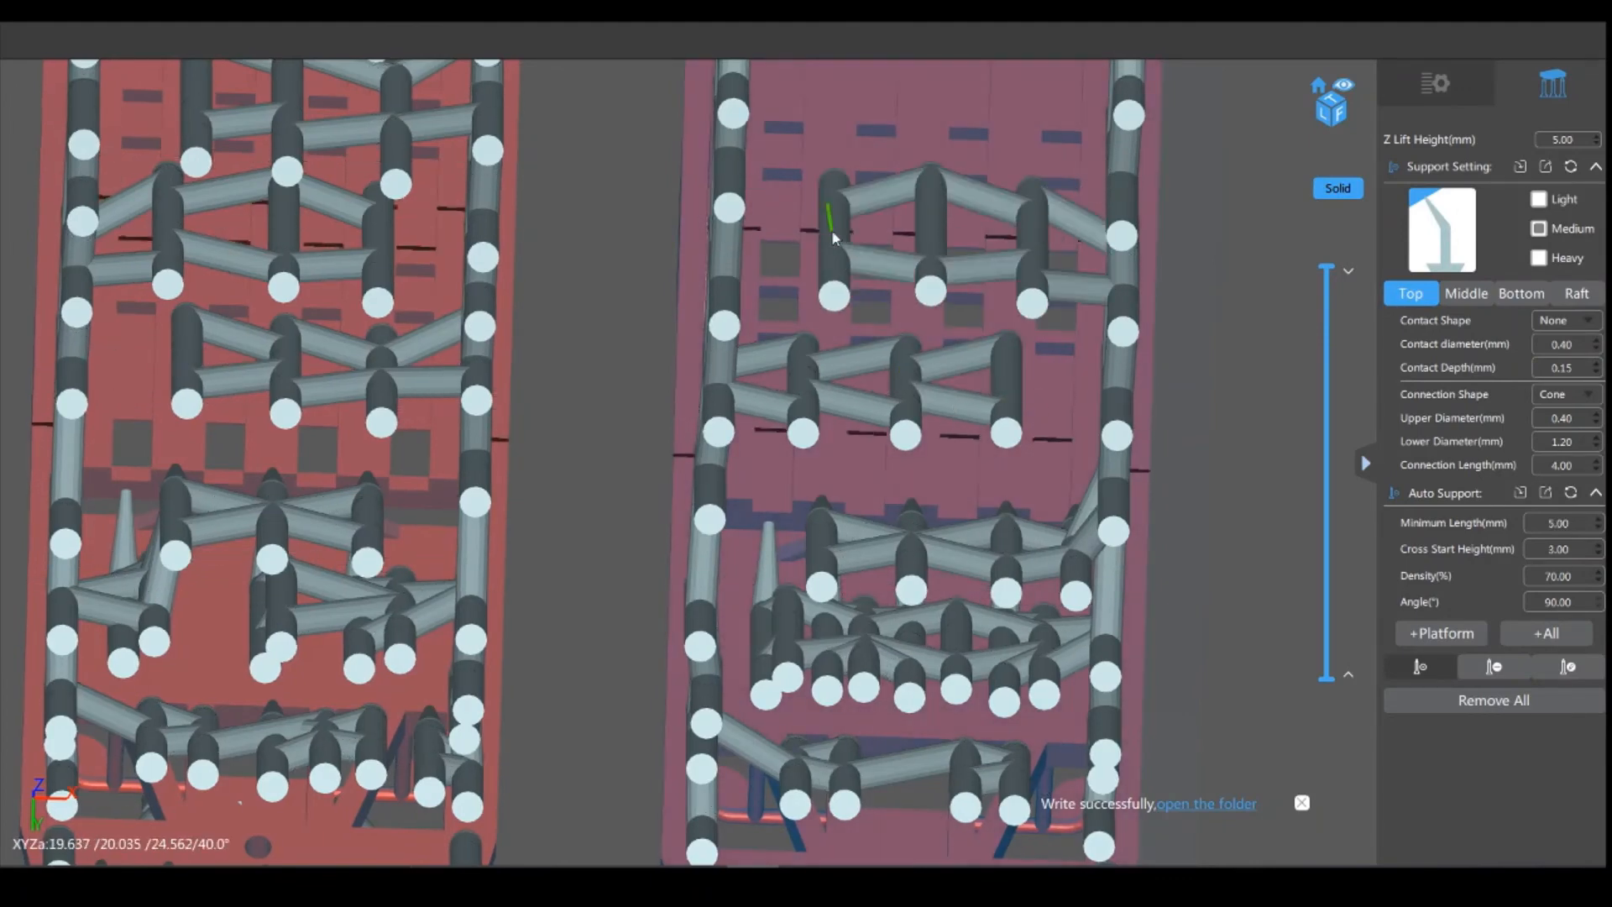
pyautogui.moveTo(657, 252); pyautogui.dragTo(520, 798, button='right')
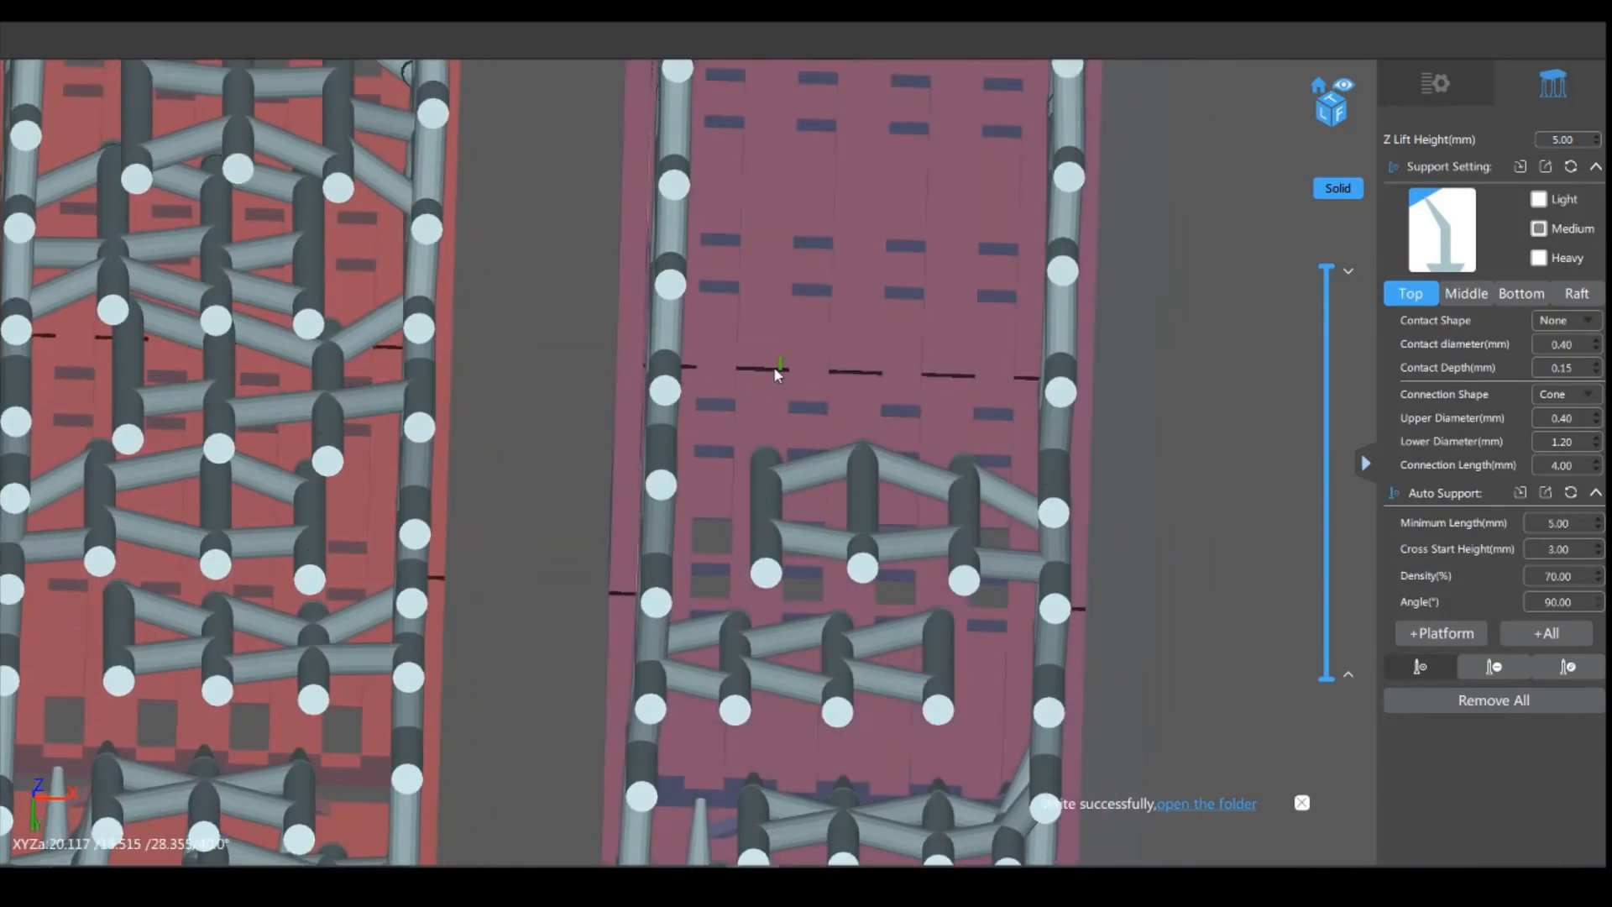
pyautogui.click(782, 366)
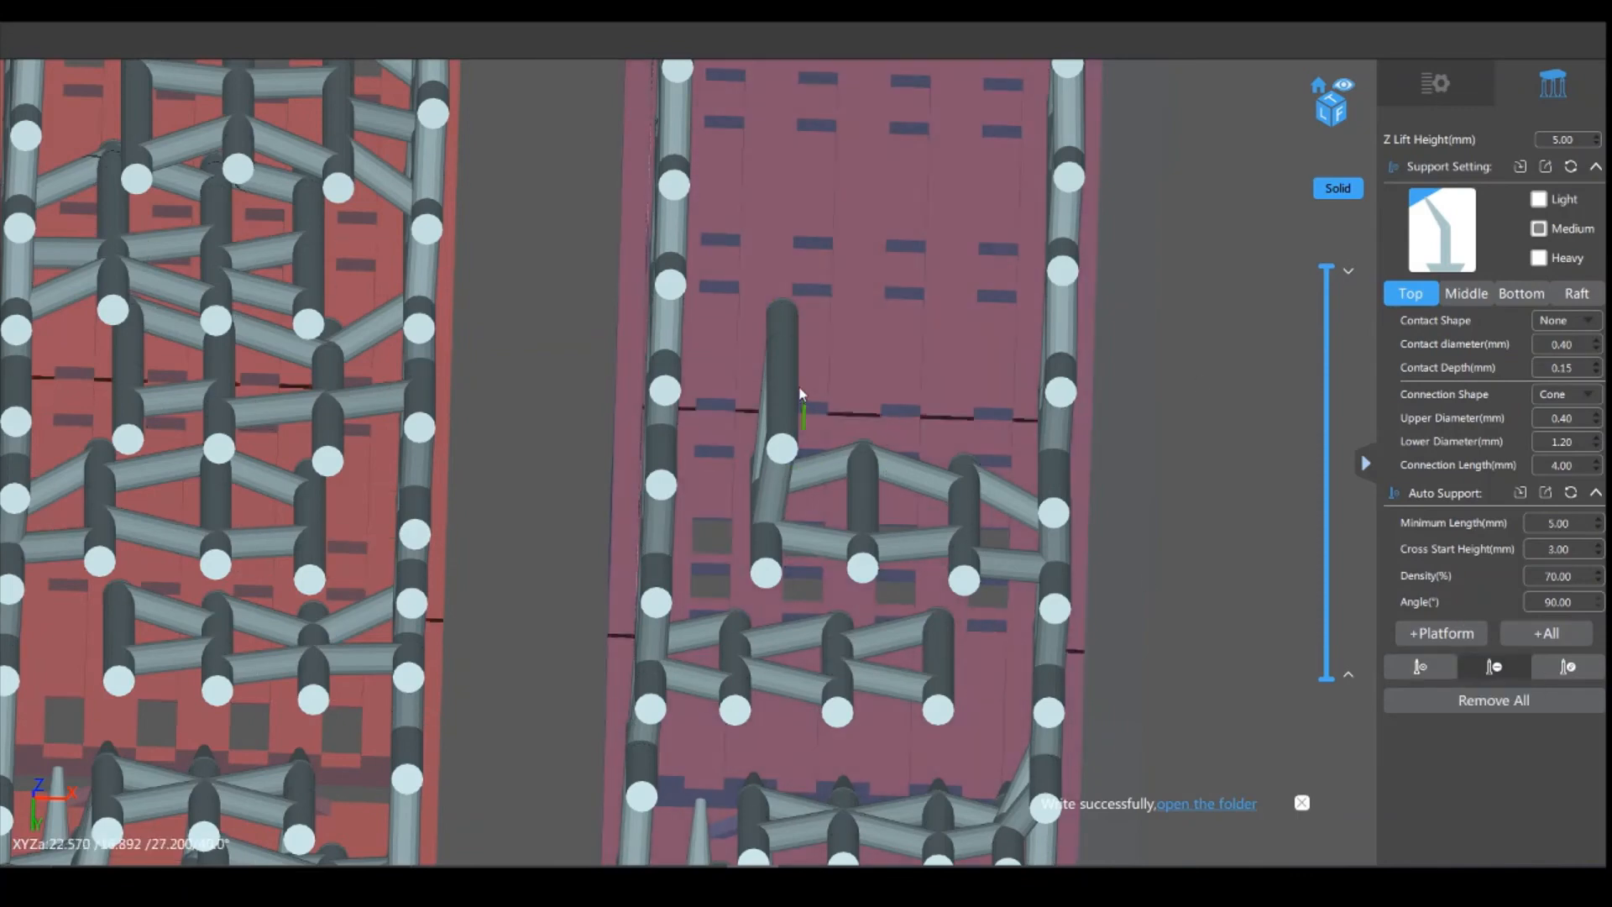
pyautogui.click(785, 361)
pyautogui.click(1482, 669)
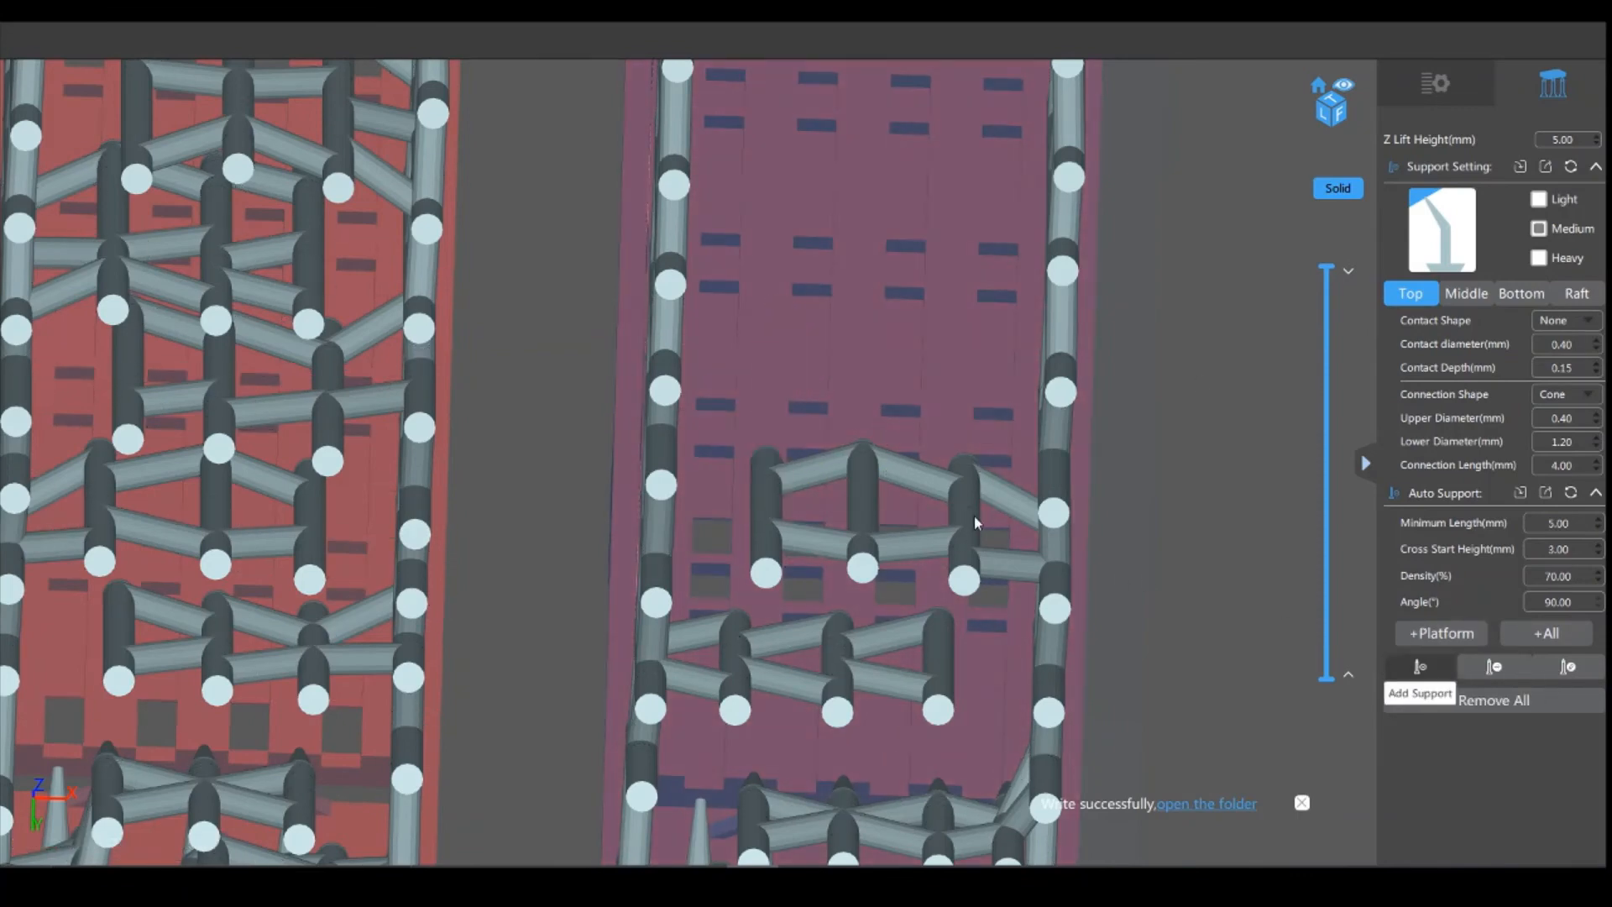
# Step: Add two more rows of three Medium supports across the slats, each between successive pairs of slot rows above the lower square openings
pyautogui.click(748, 351)
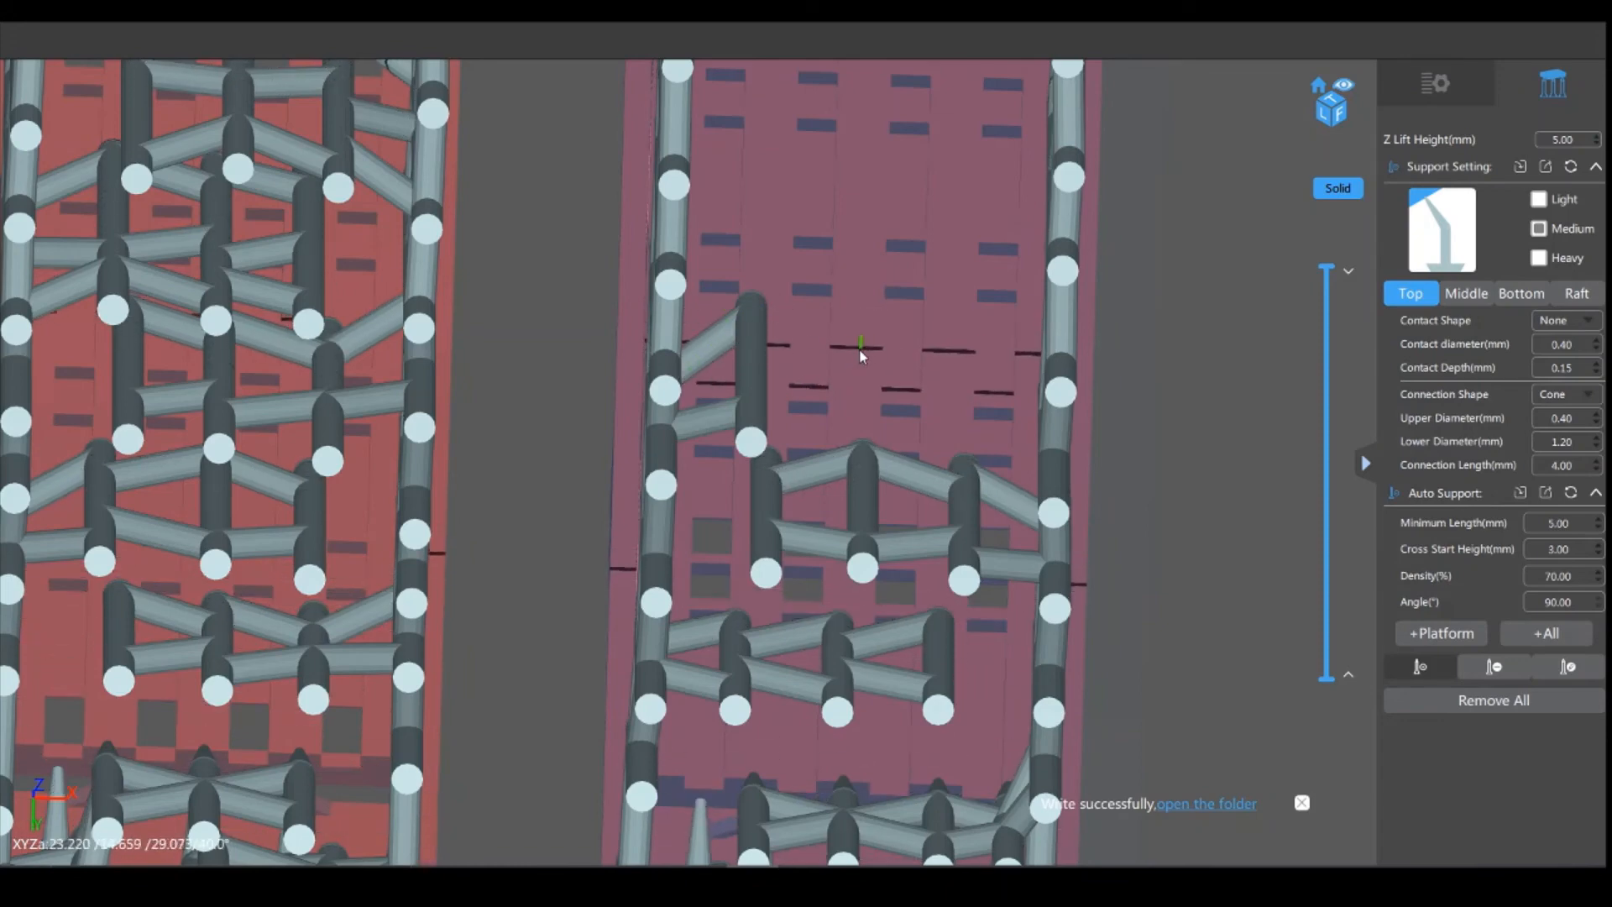
pyautogui.click(860, 356)
pyautogui.click(959, 351)
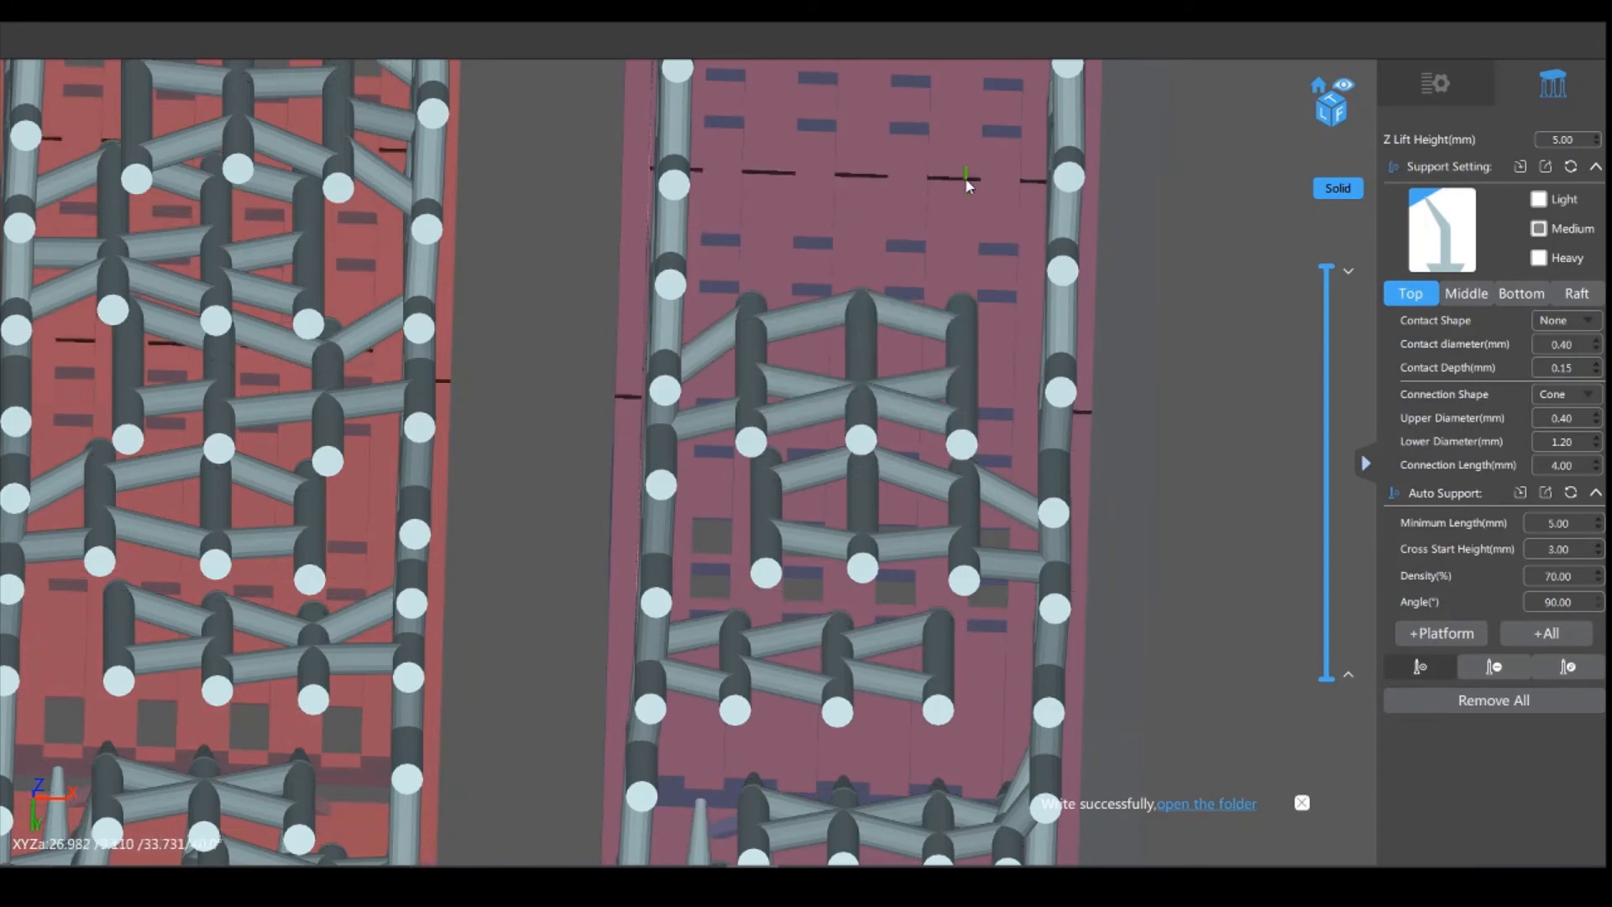
pyautogui.click(968, 206)
pyautogui.click(865, 203)
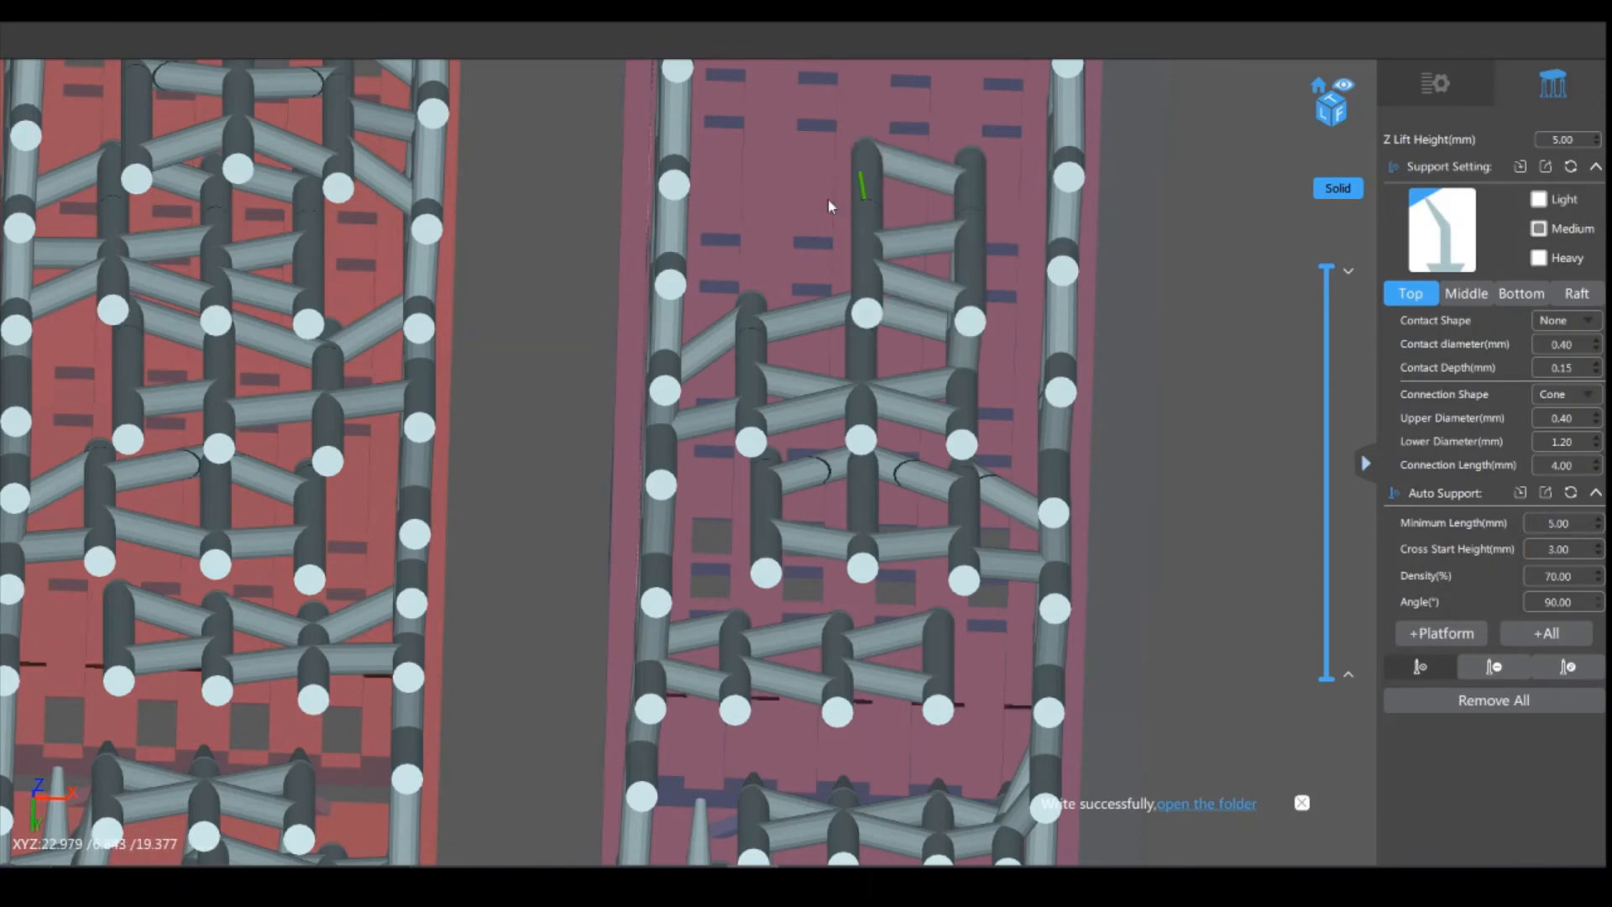
pyautogui.hotkey('ctrl', 'z')
pyautogui.hotkey('ctrl', 'z')
# Step: Continue up the deck with a row of three Medium supports above the next slot pair and another across the wide plain mid-section
pyautogui.moveTo(1189, 348); pyautogui.dragTo(741, 345)
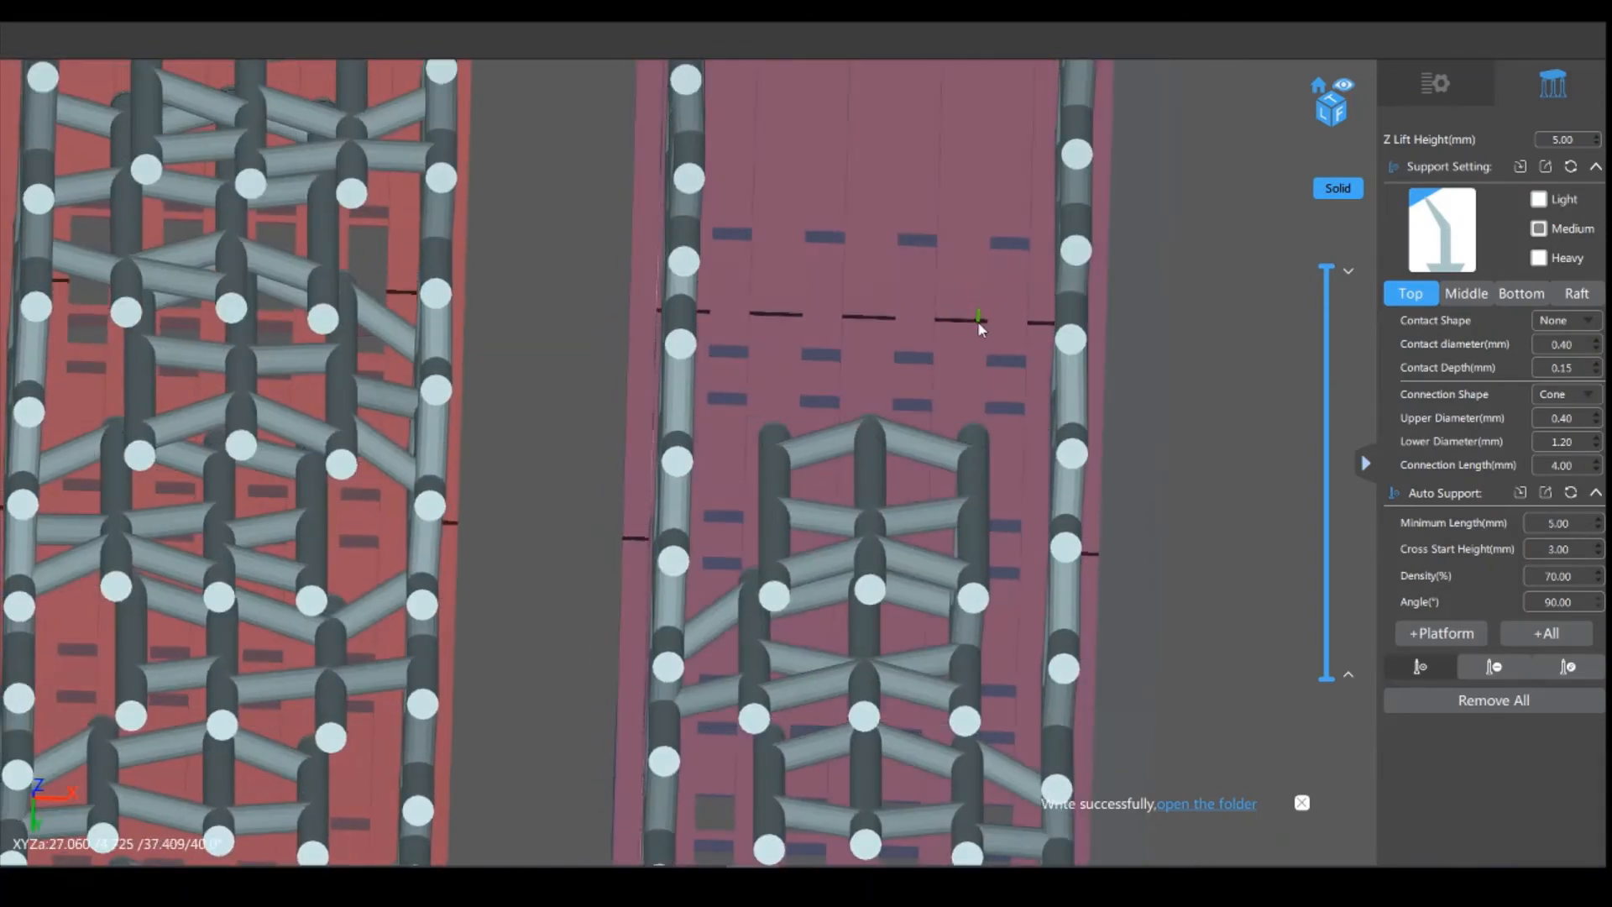
pyautogui.click(977, 341)
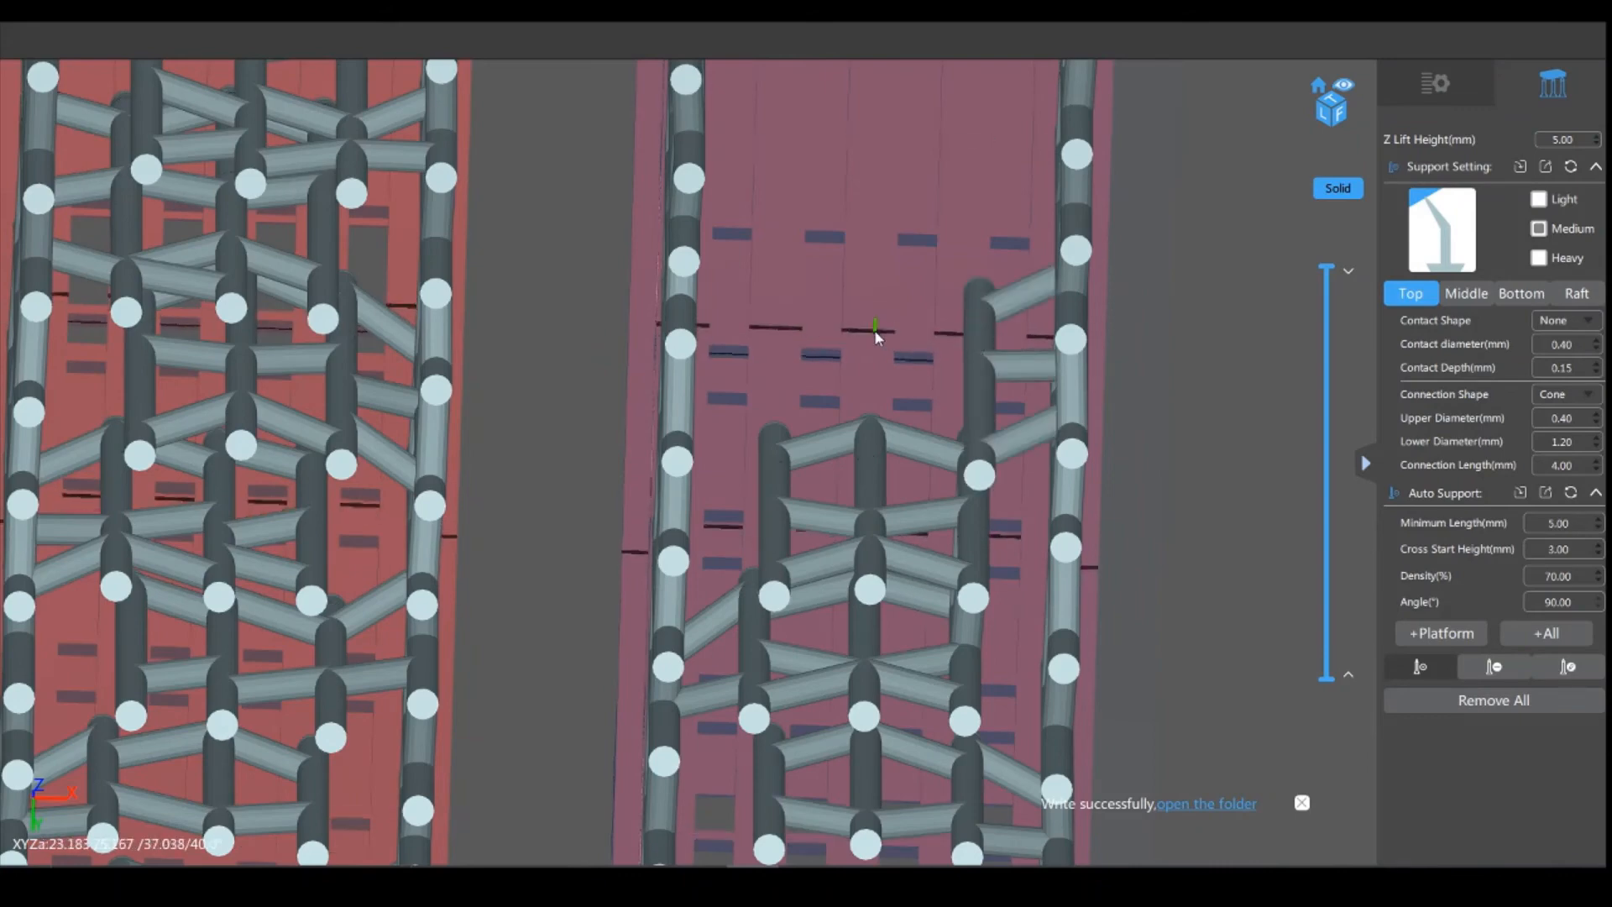
pyautogui.click(874, 335)
pyautogui.click(774, 333)
pyautogui.moveTo(585, 343); pyautogui.dragTo(533, 731)
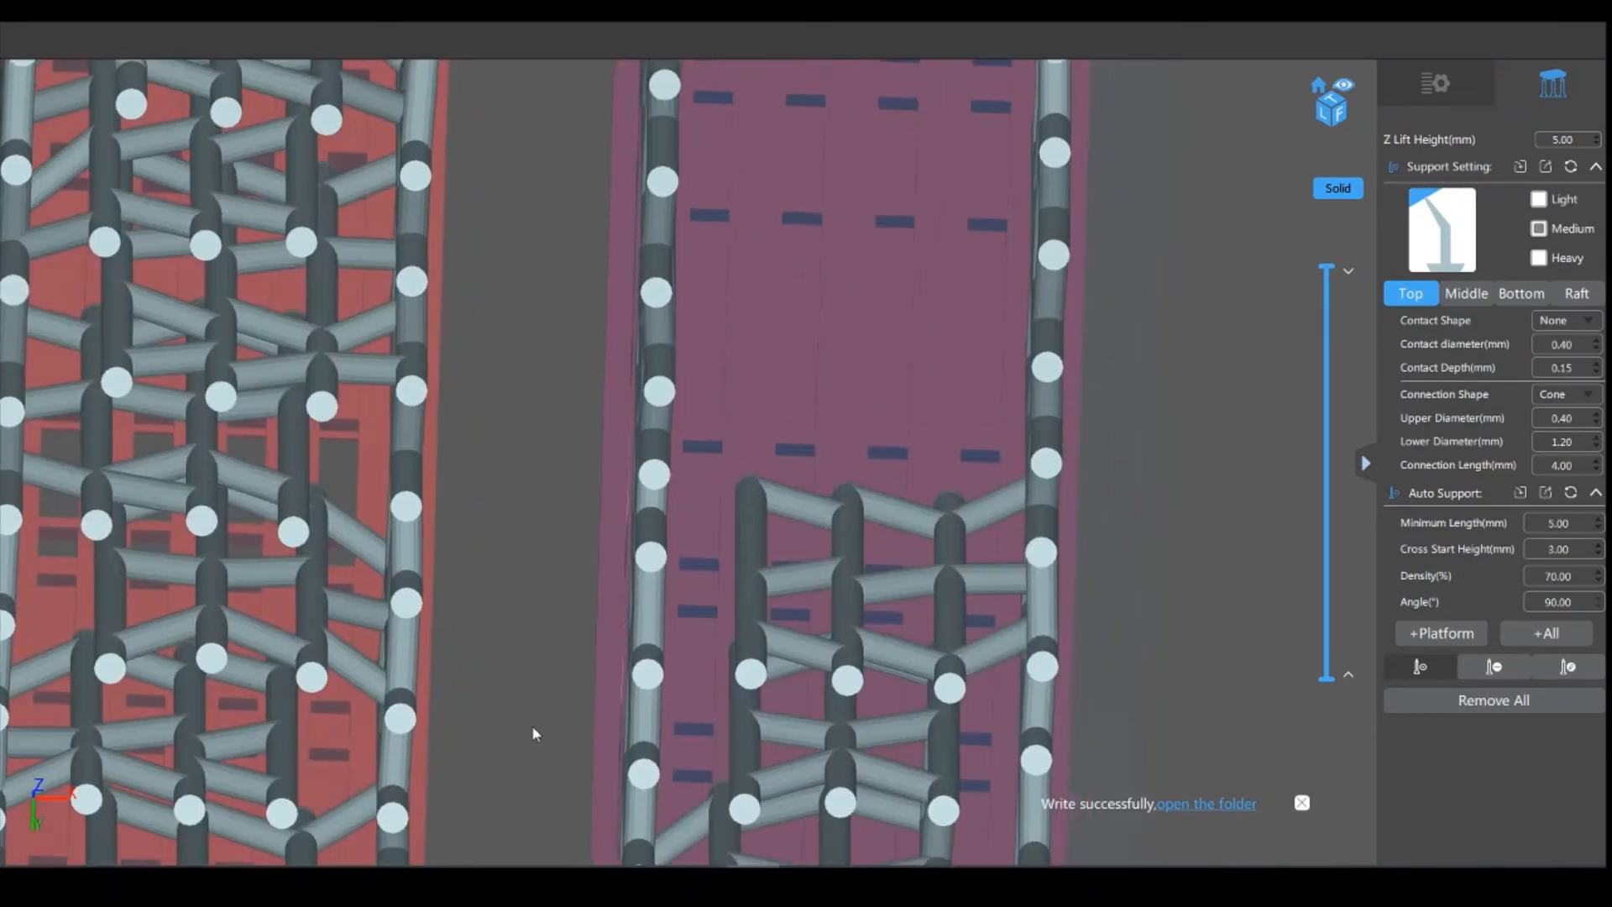
pyautogui.click(727, 377)
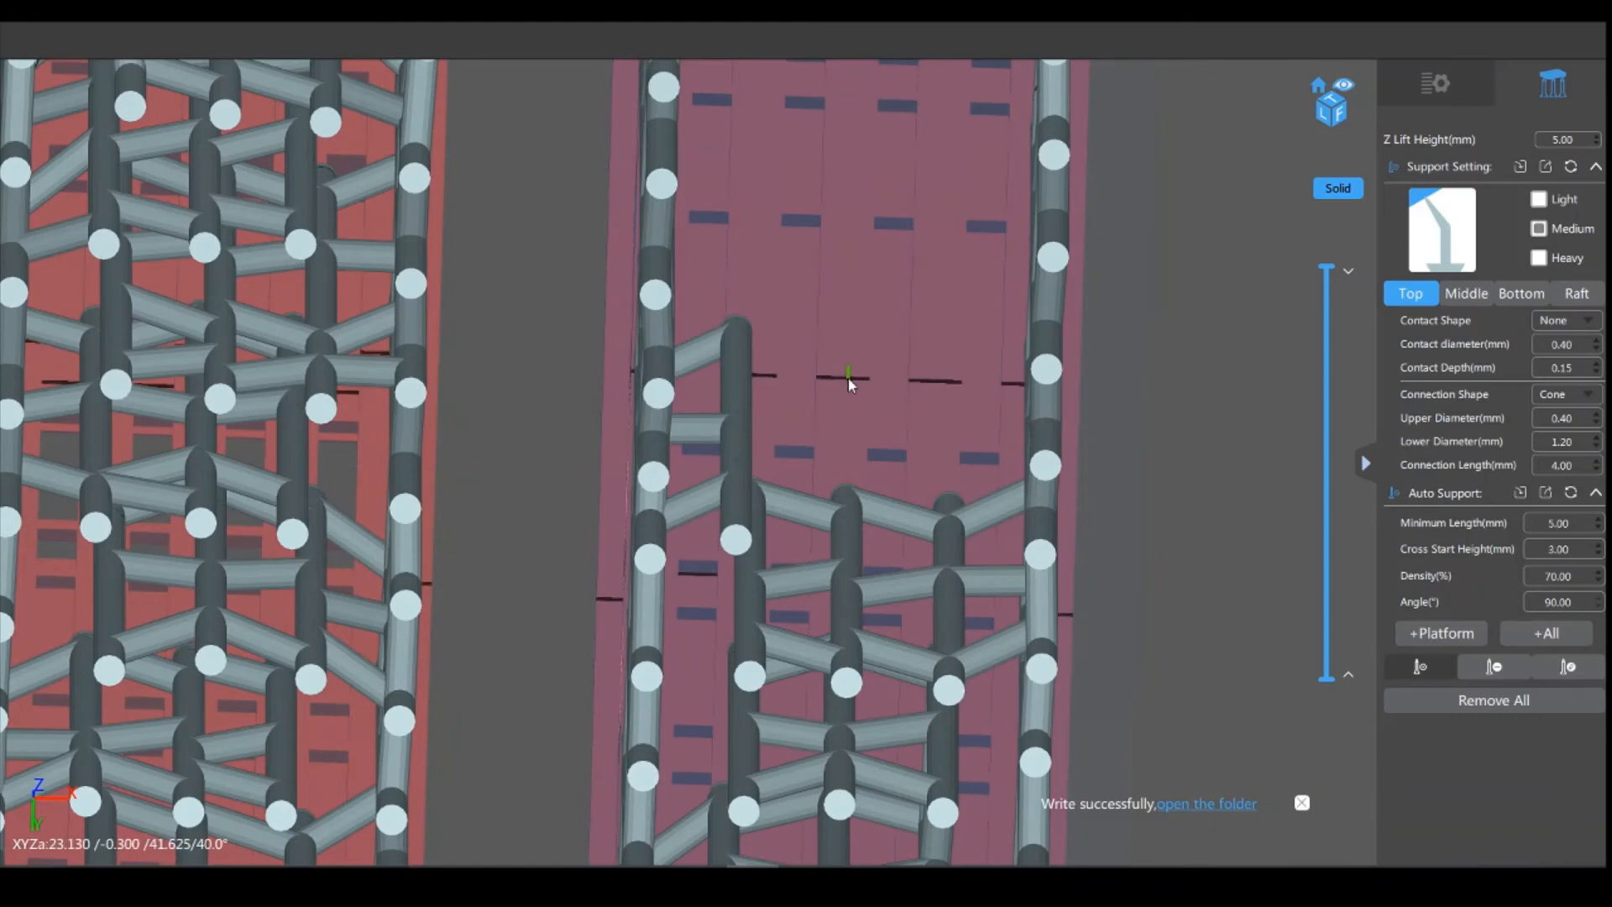
pyautogui.click(848, 376)
pyautogui.click(945, 373)
# Step: Add two rows of three Medium supports, one just above the plain mid-section and one below the upper rectangular openings
pyautogui.moveTo(1148, 270); pyautogui.dragTo(1127, 503)
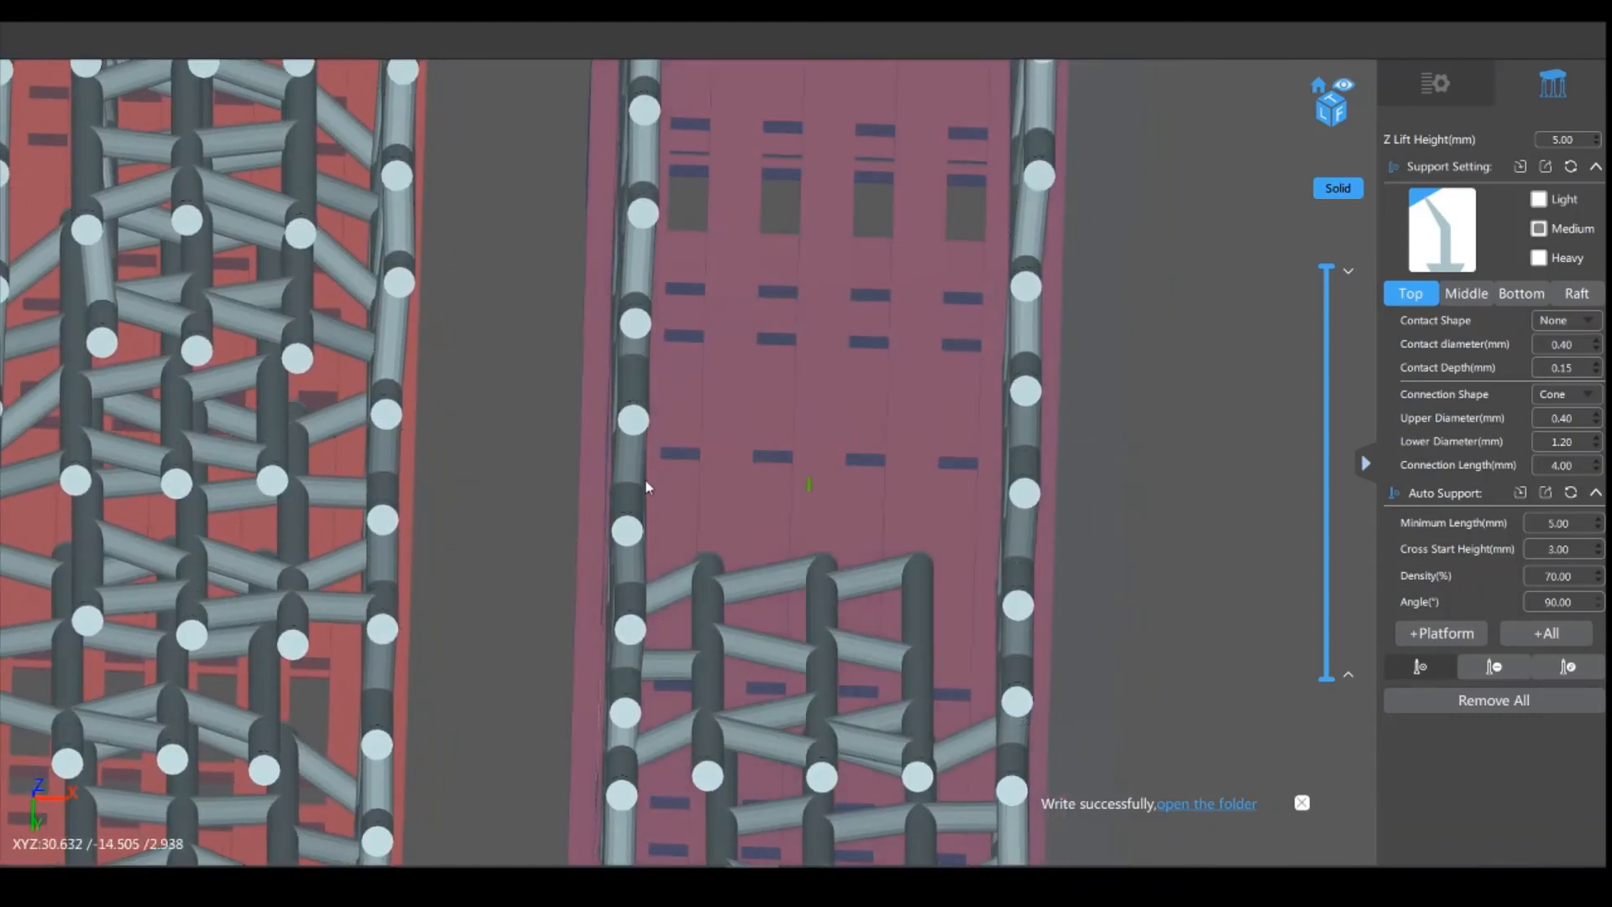
pyautogui.click(936, 458)
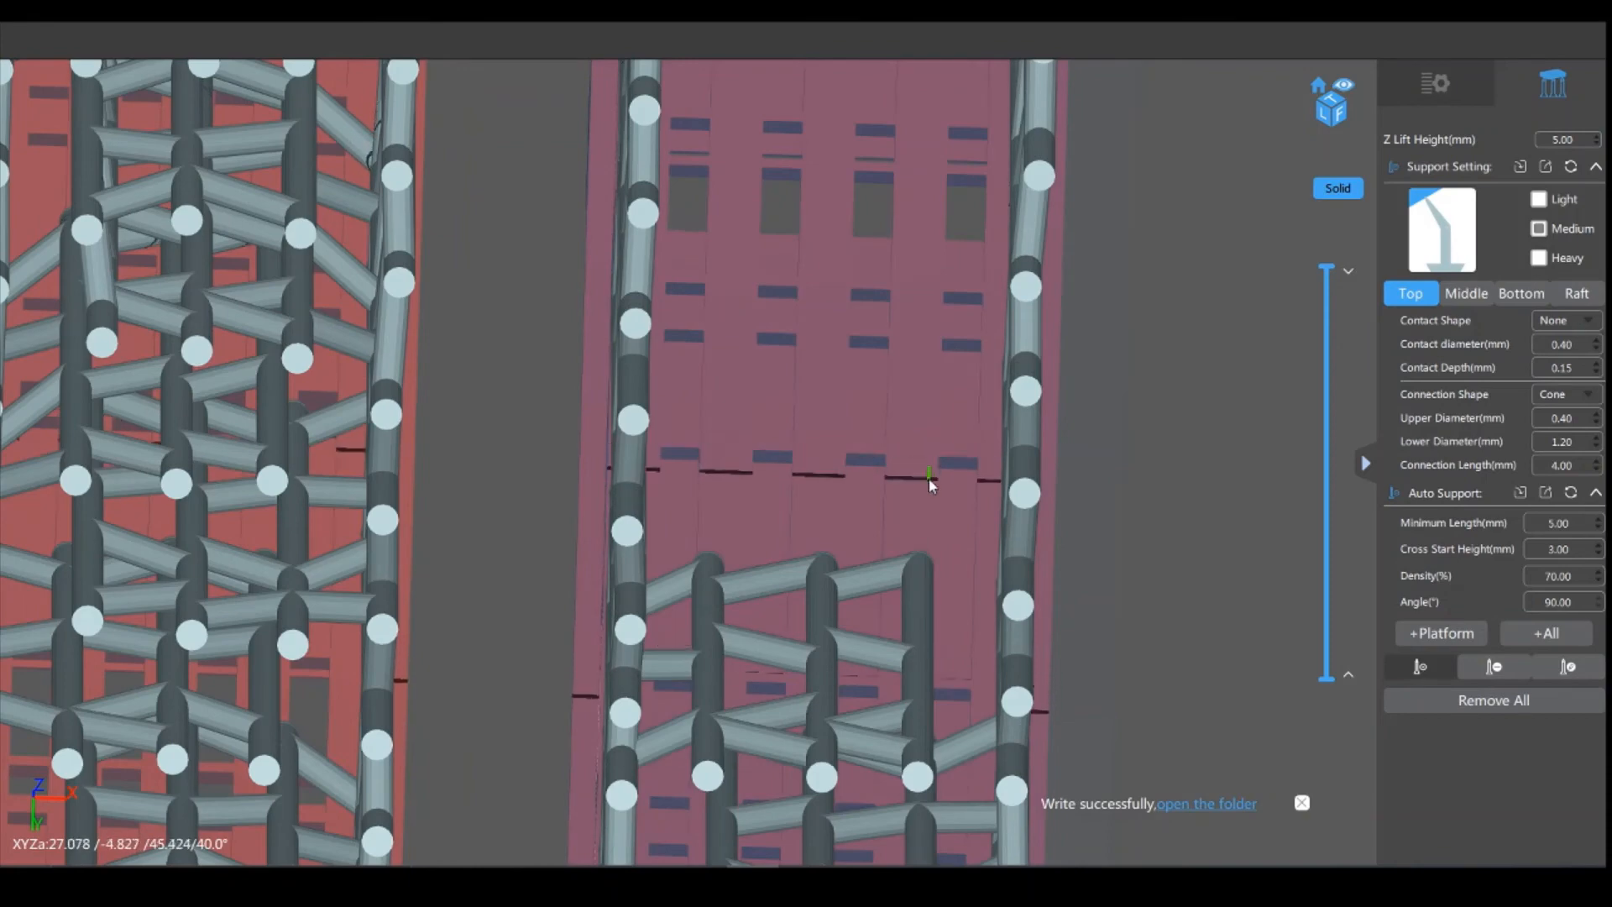
pyautogui.click(818, 481)
pyautogui.click(733, 470)
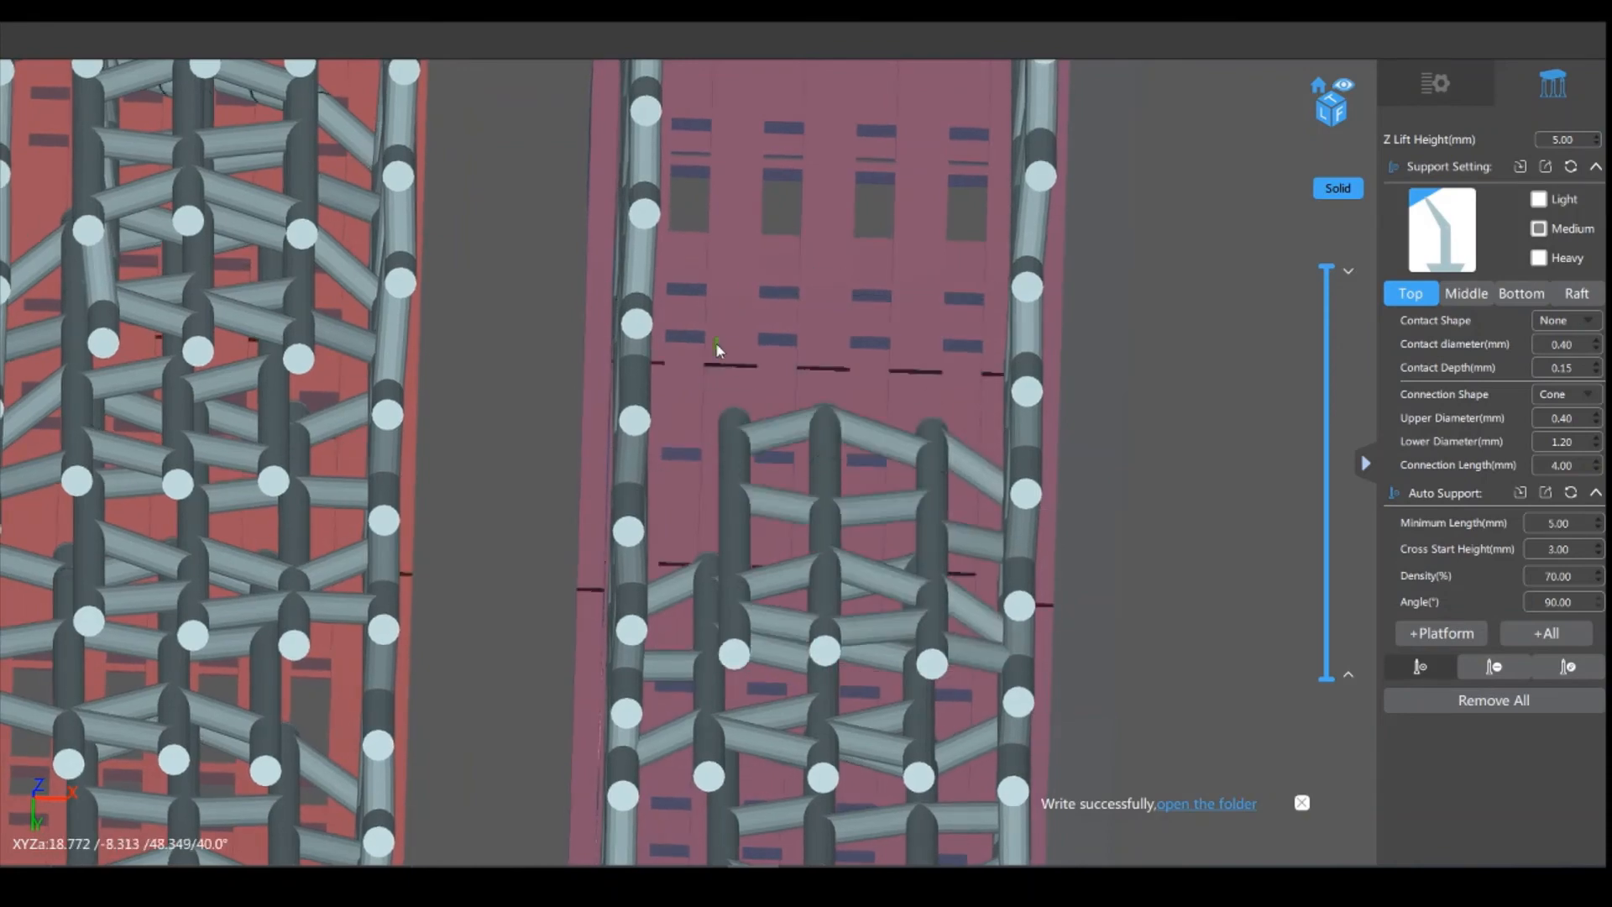
pyautogui.click(710, 342)
pyautogui.click(827, 329)
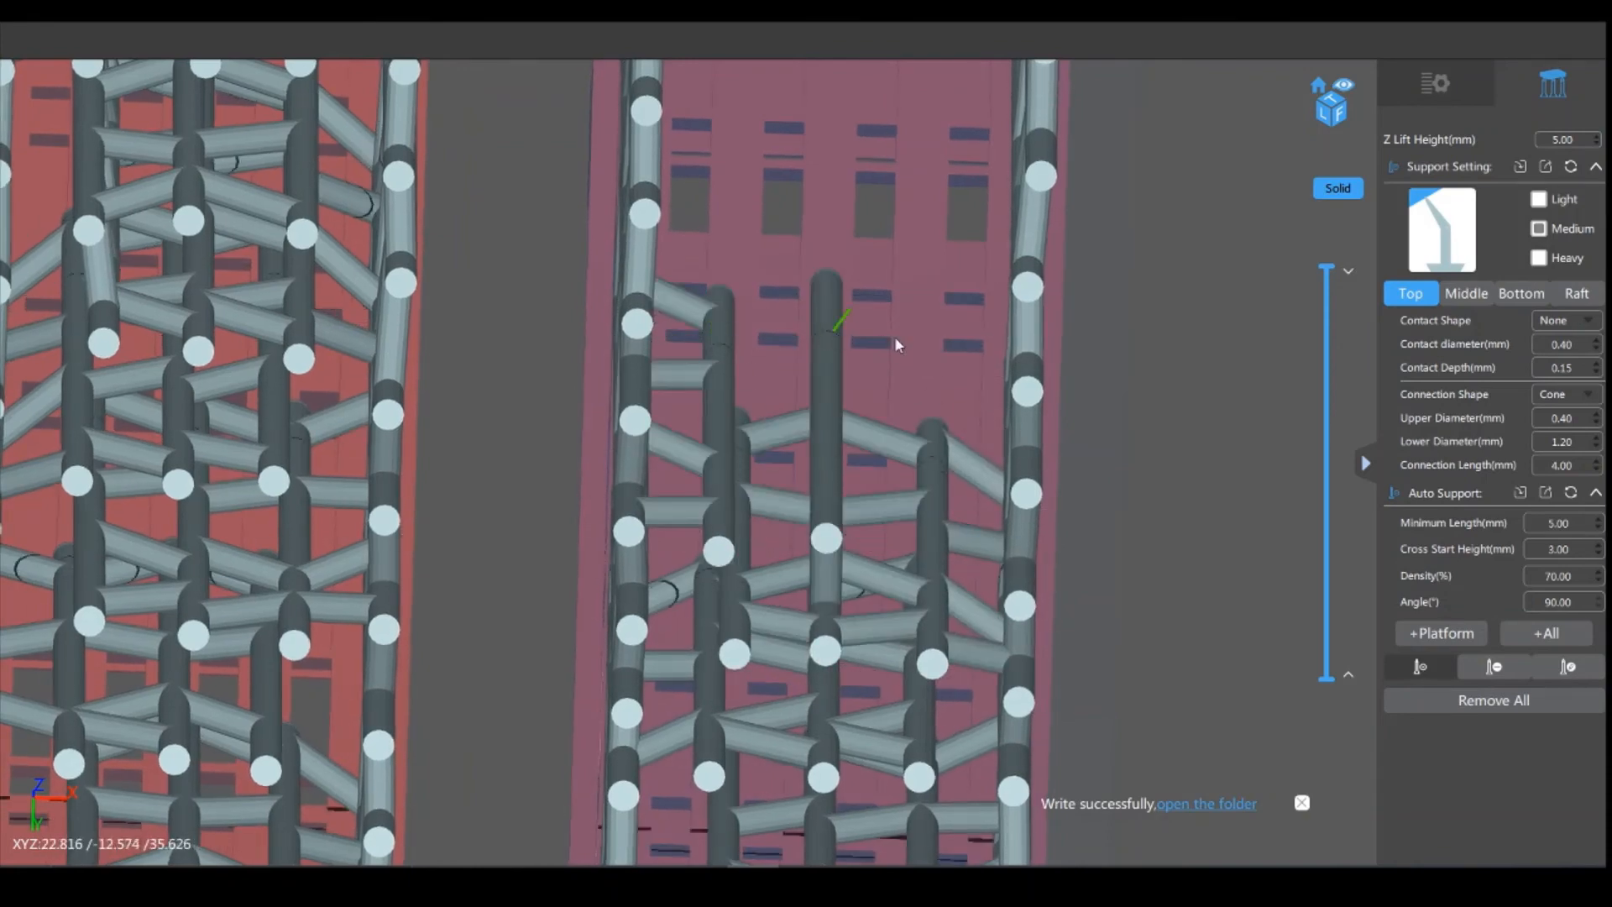
# Step: Place a row of three Medium supports on the slats beside the upper rectangular openings
pyautogui.moveTo(1214, 355); pyautogui.dragTo(1158, 558, button='right')
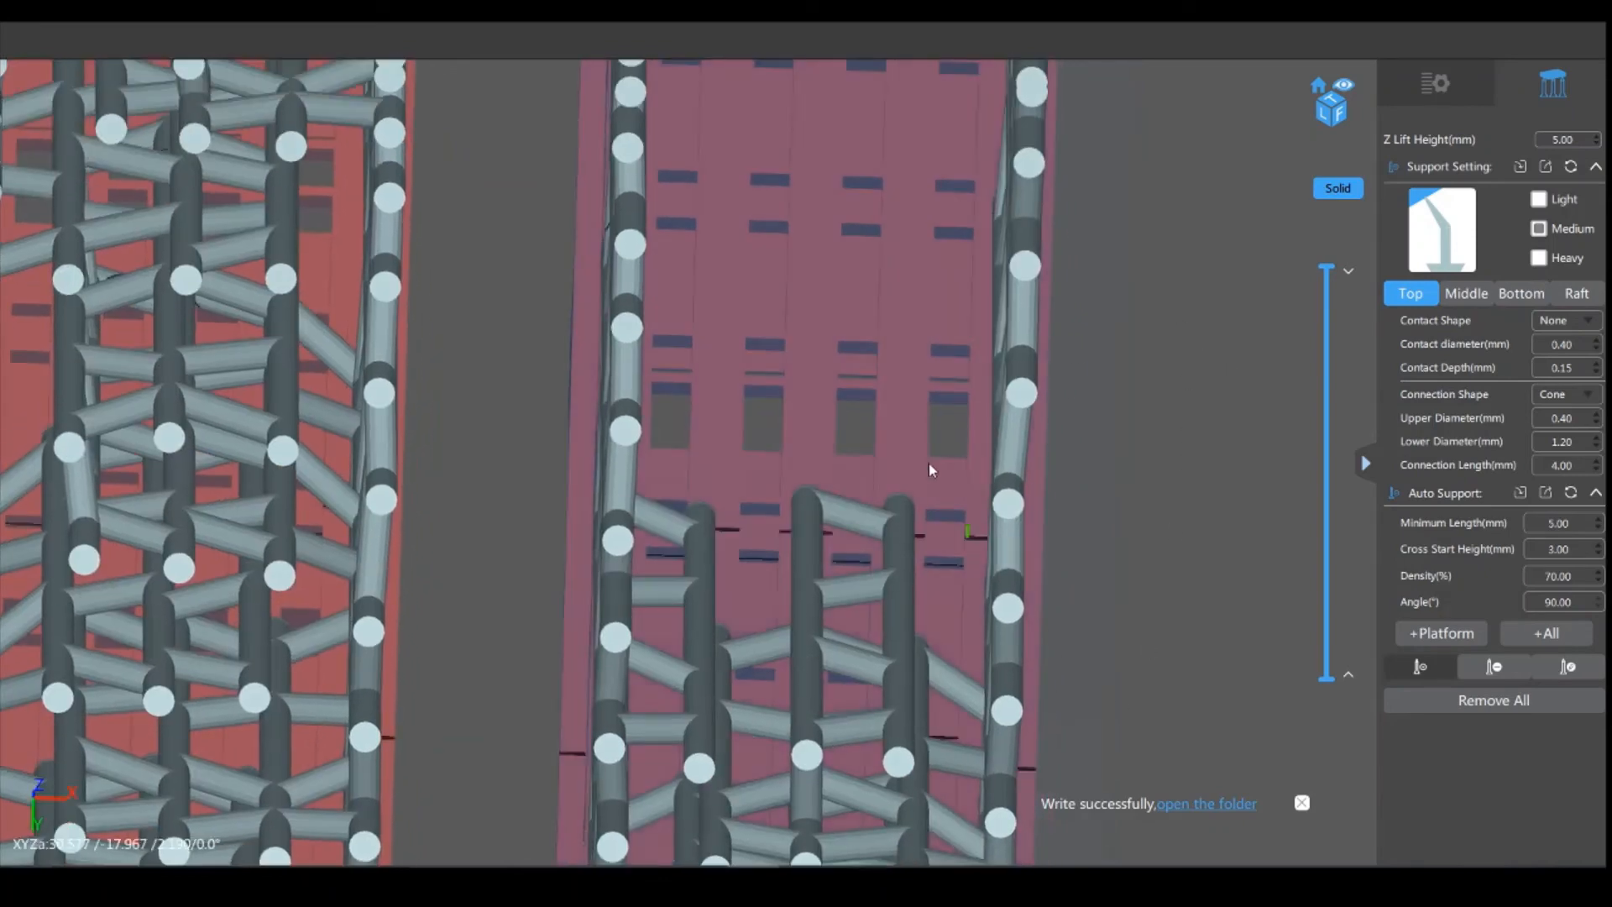
pyautogui.click(916, 413)
pyautogui.click(816, 389)
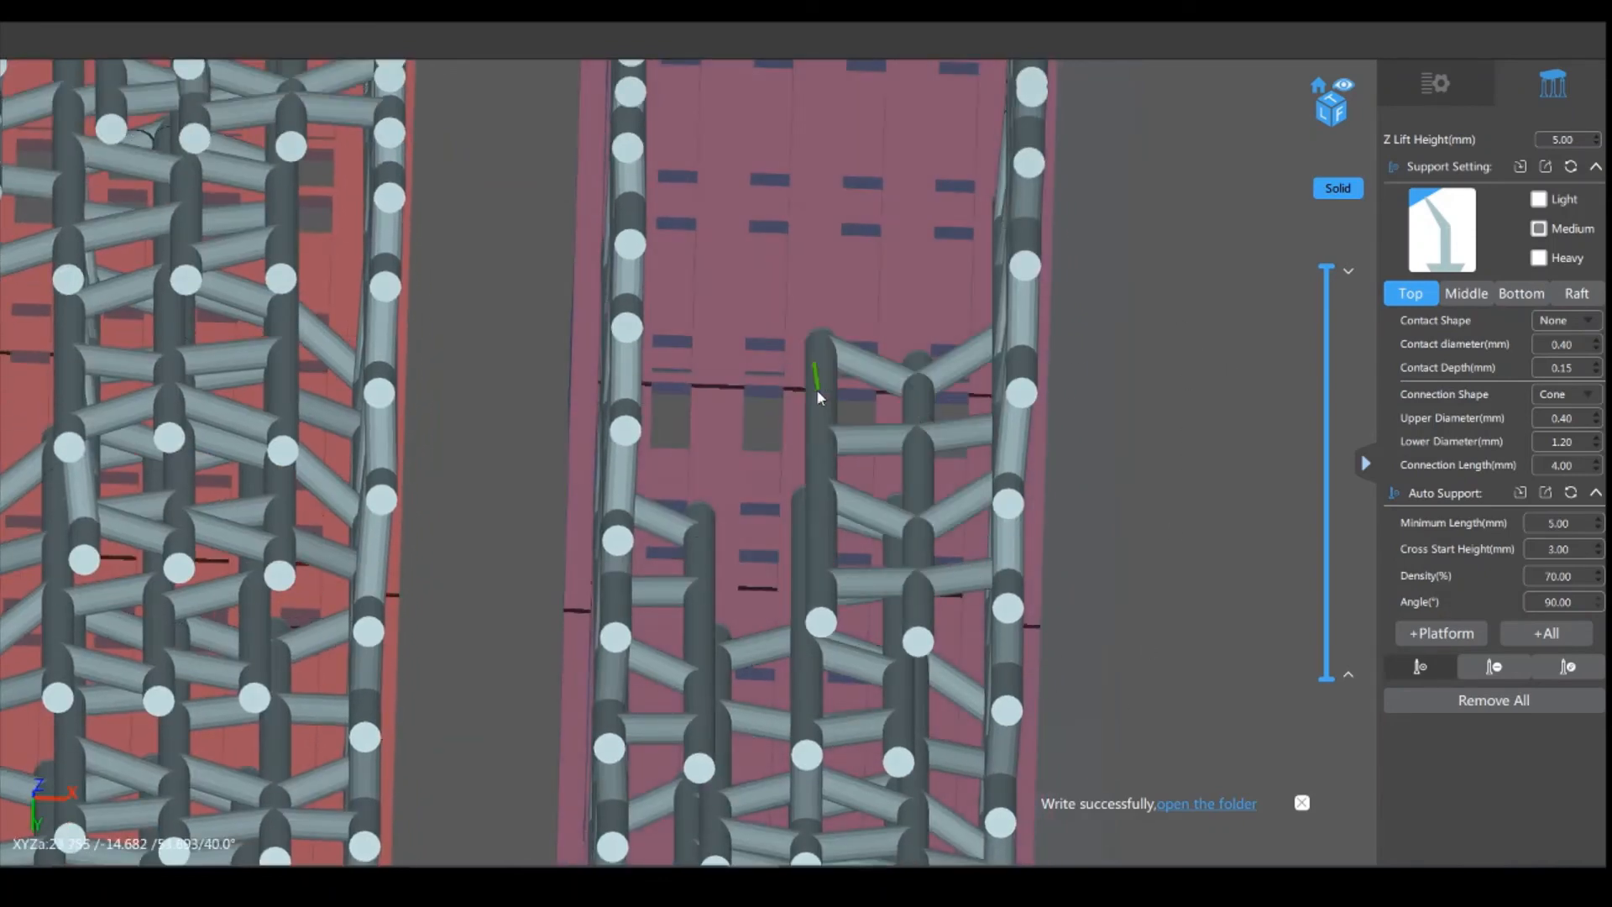
pyautogui.click(724, 382)
# Step: Add two rows of three Medium supports across the slats between the upper rectangular openings and the last slot rows
pyautogui.moveTo(507, 327); pyautogui.dragTo(454, 562, button='right')
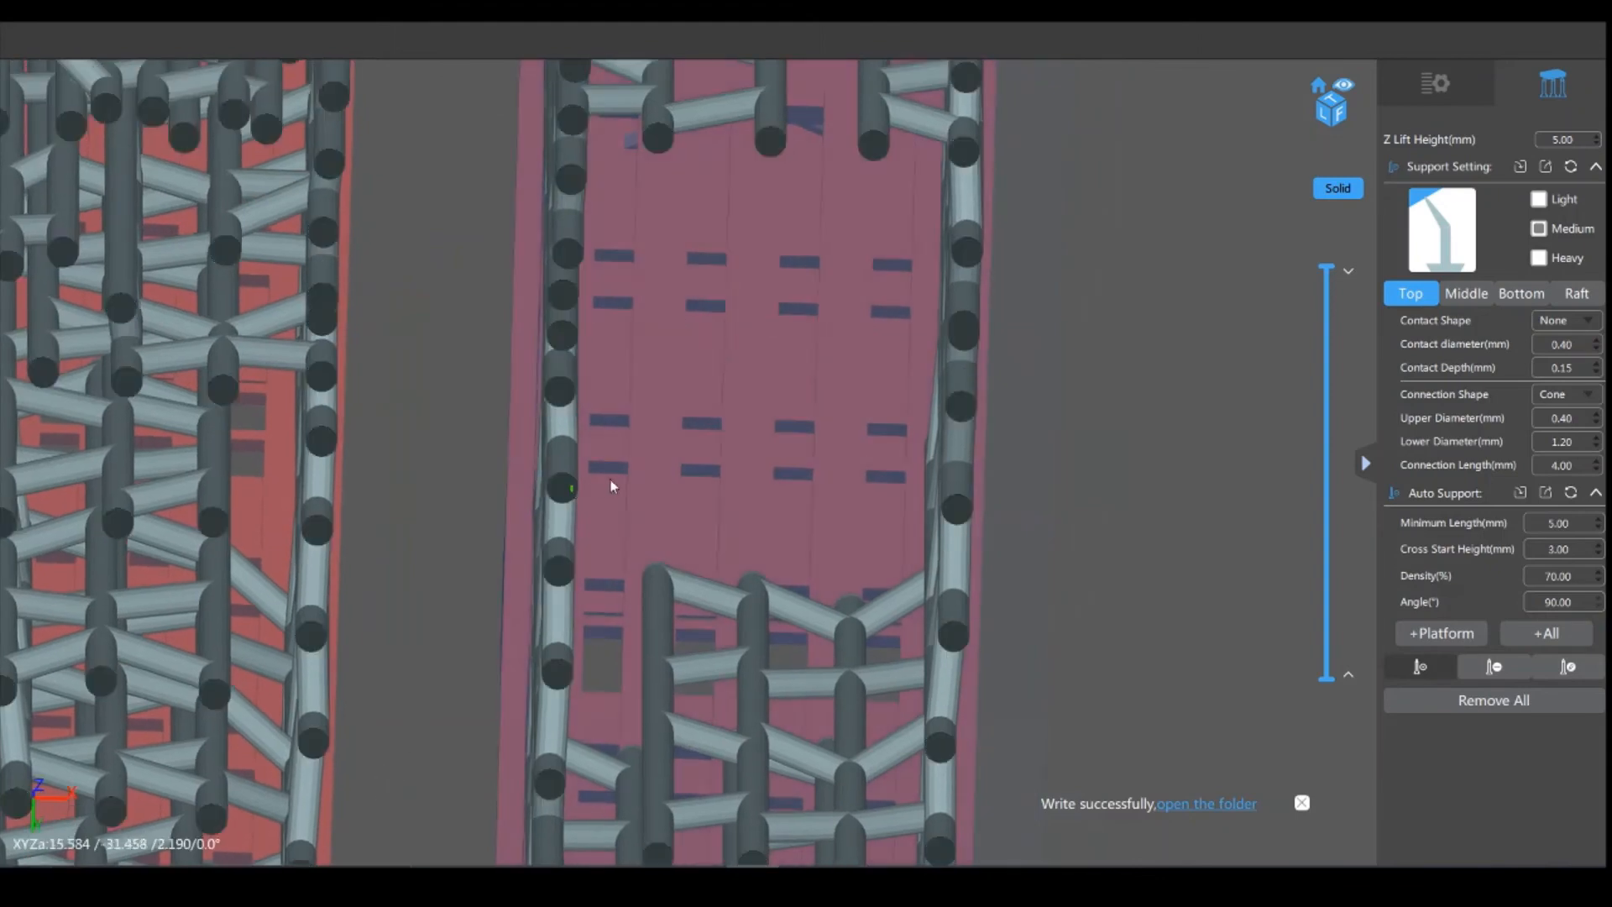
pyautogui.click(634, 489)
pyautogui.click(752, 492)
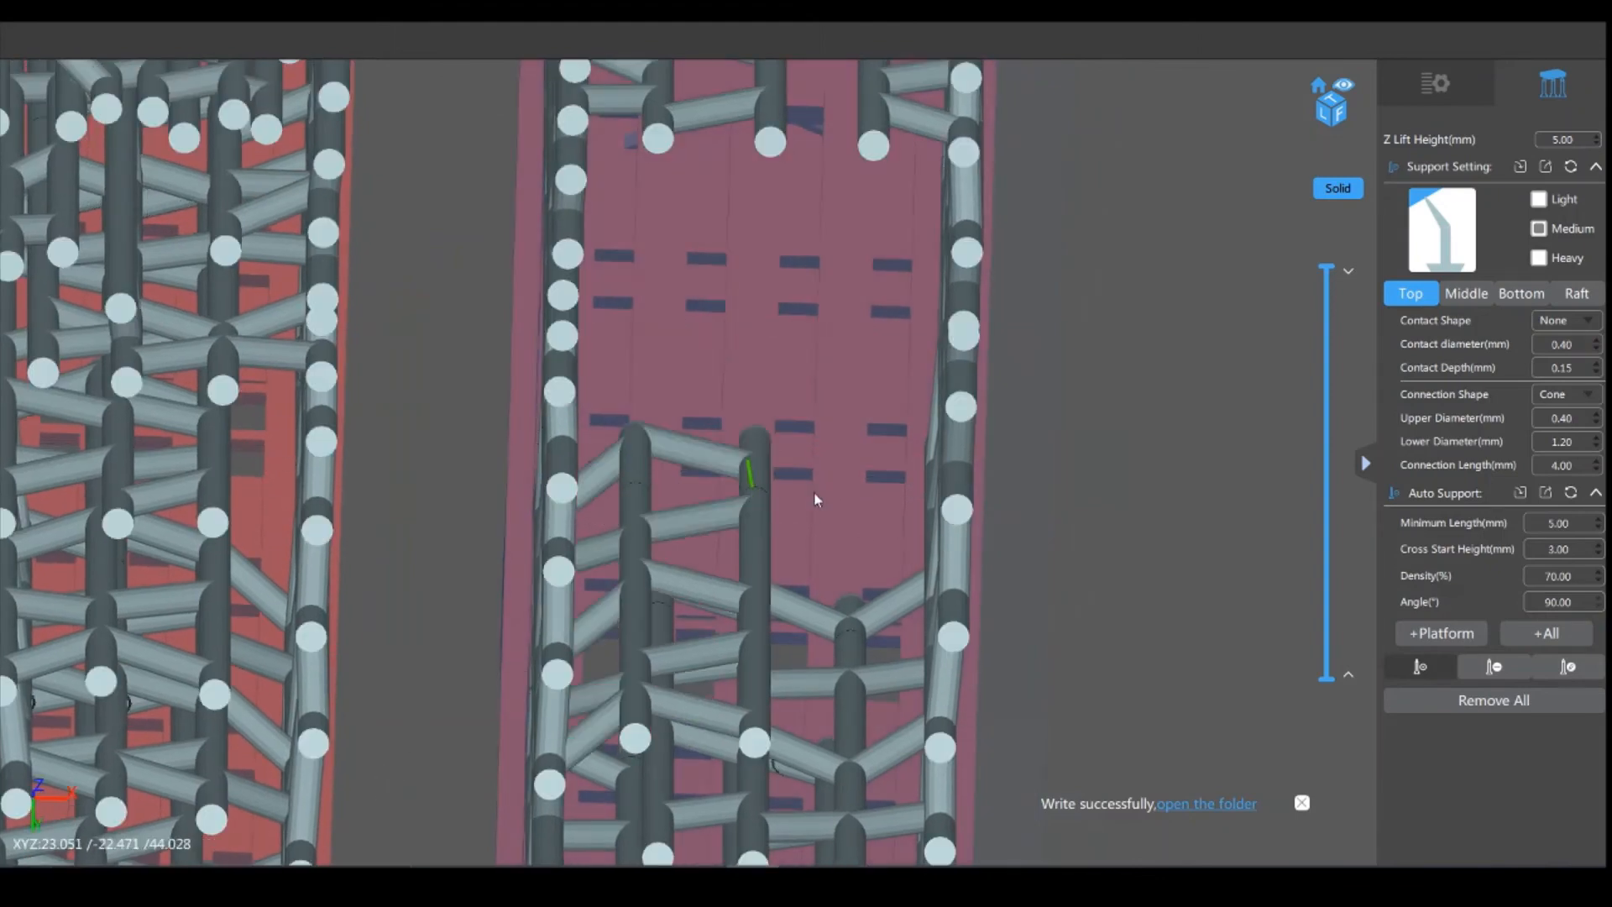
pyautogui.click(851, 502)
pyautogui.click(856, 334)
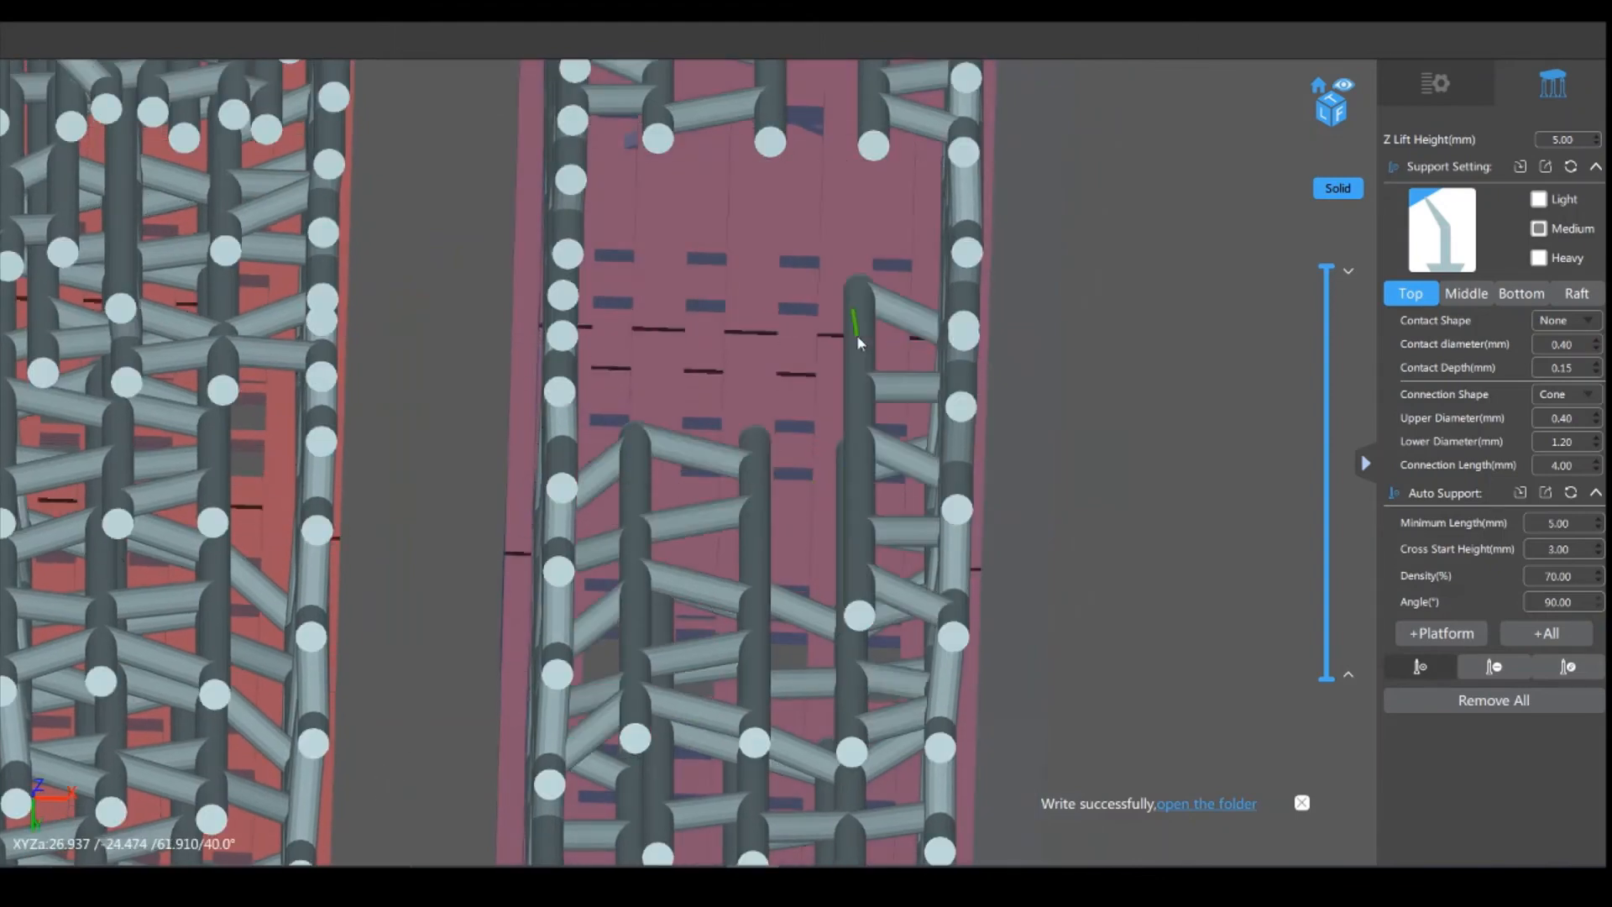
pyautogui.click(758, 322)
pyautogui.click(669, 307)
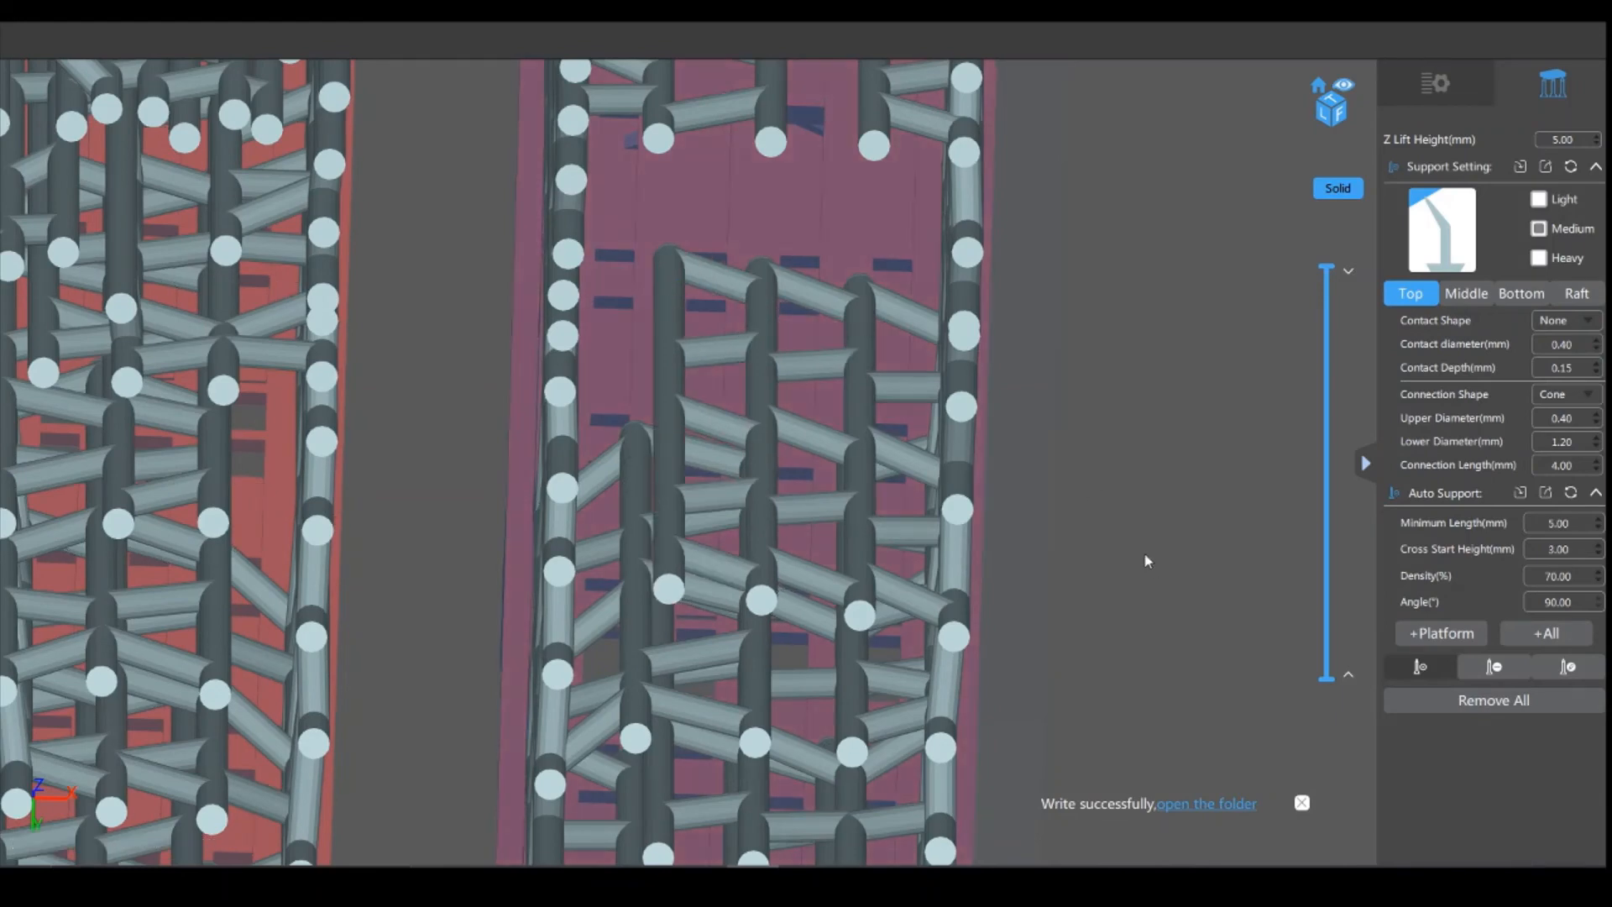
# Step: Place a row of three Medium supports at the upper end of the slats and another across the solid plate below the triangular openings
pyautogui.moveTo(1145, 555); pyautogui.dragTo(1142, 545)
pyautogui.moveTo(1148, 446); pyautogui.dragTo(1147, 460)
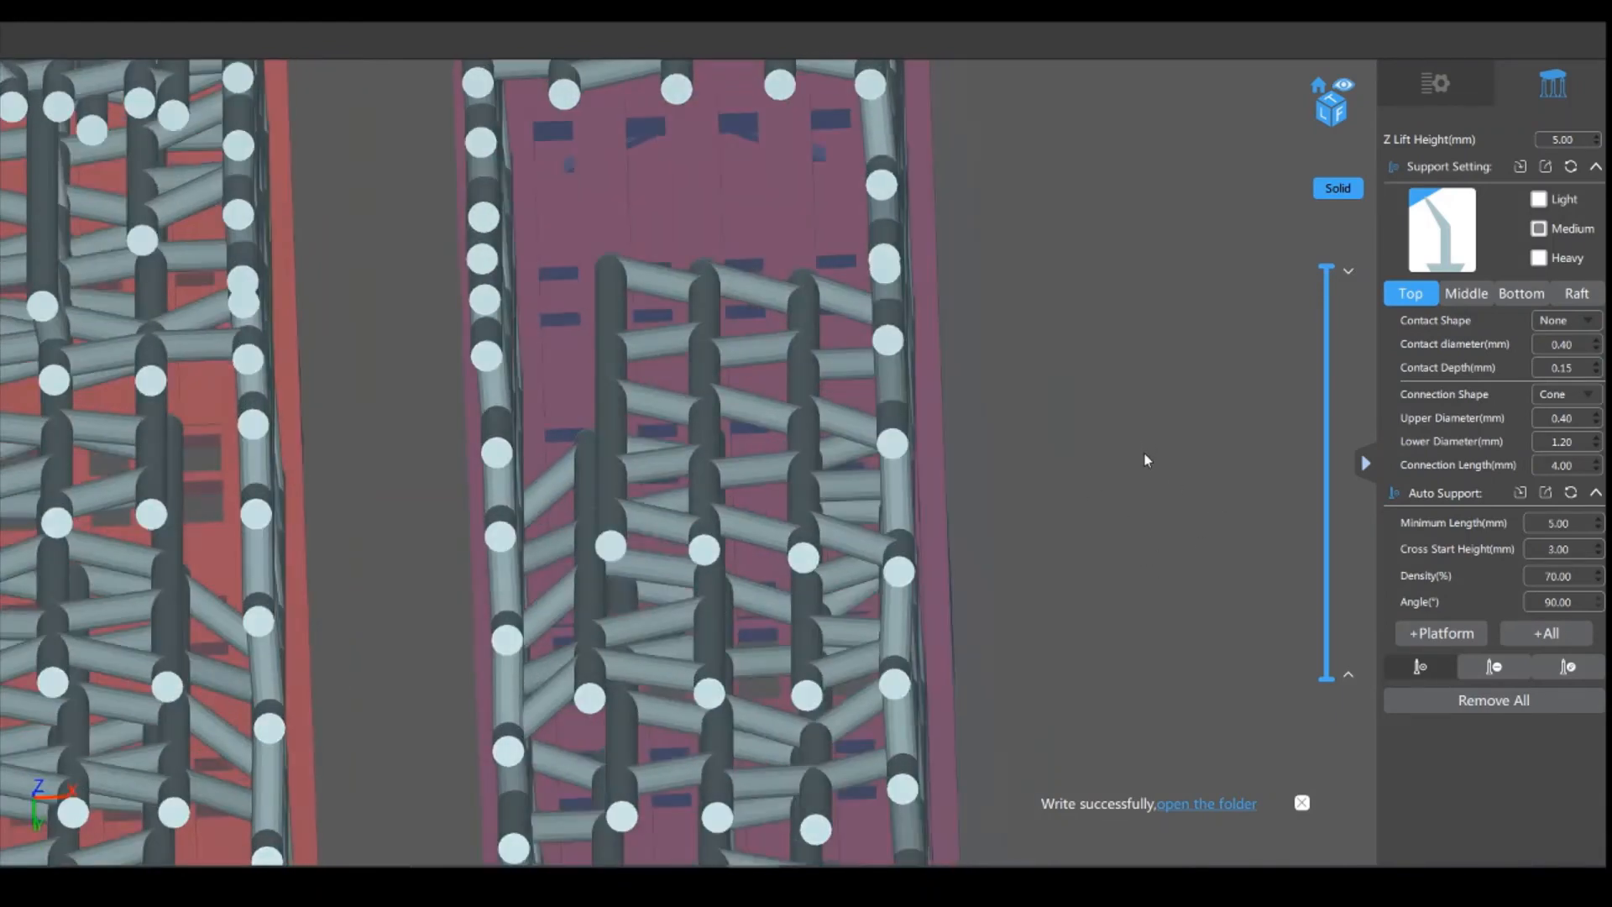
pyautogui.moveTo(1182, 416); pyautogui.dragTo(1224, 586, button='middle')
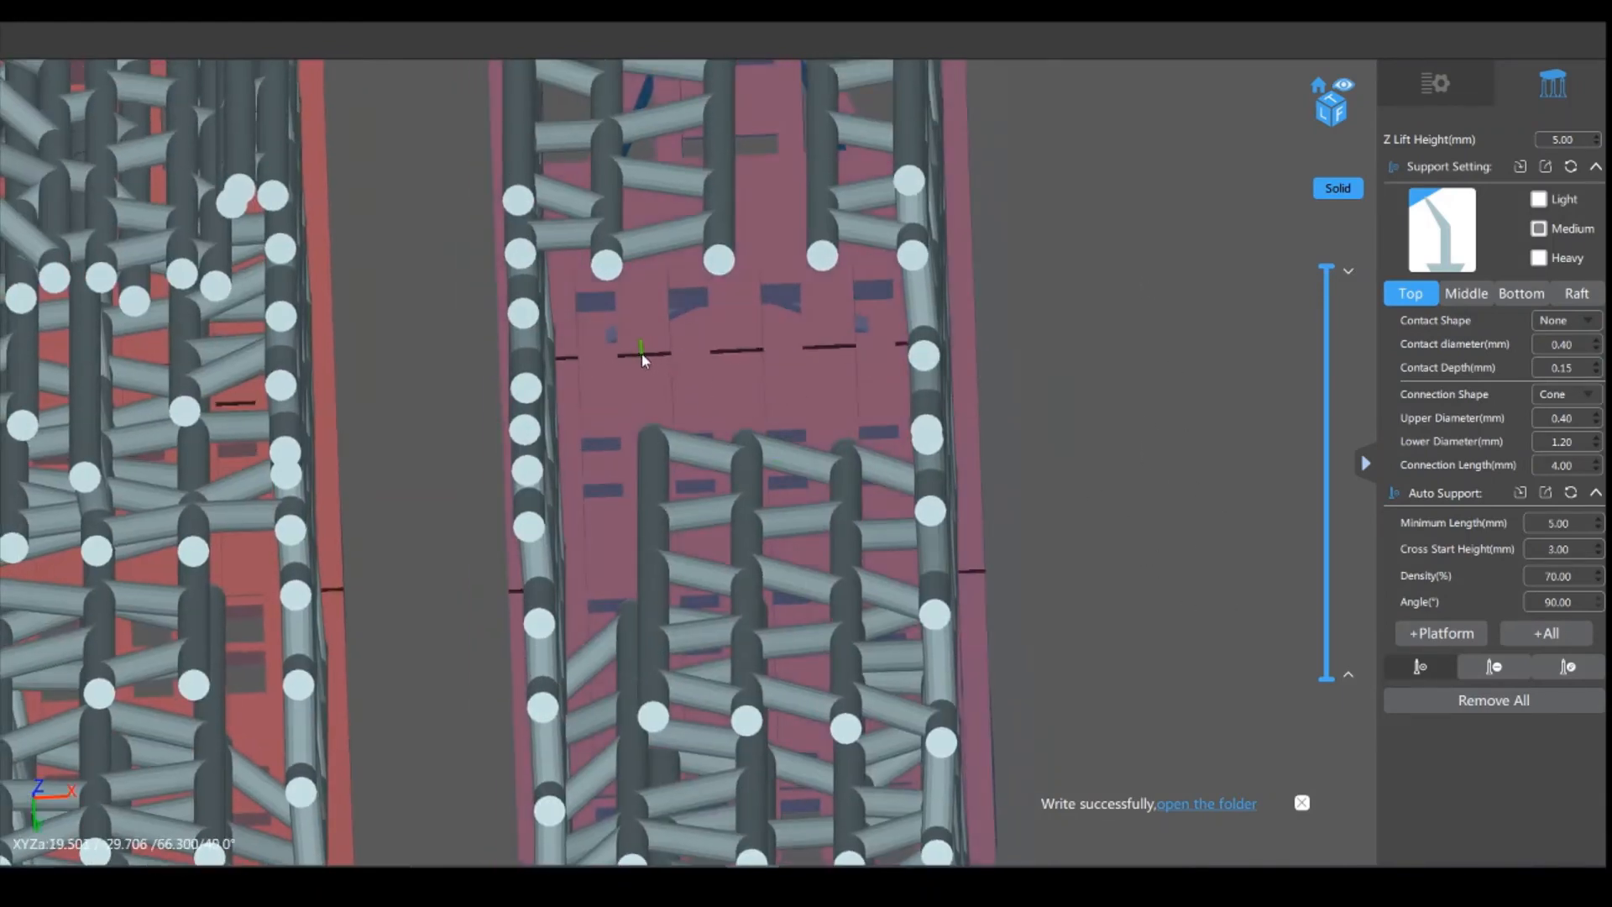
pyautogui.click(633, 347)
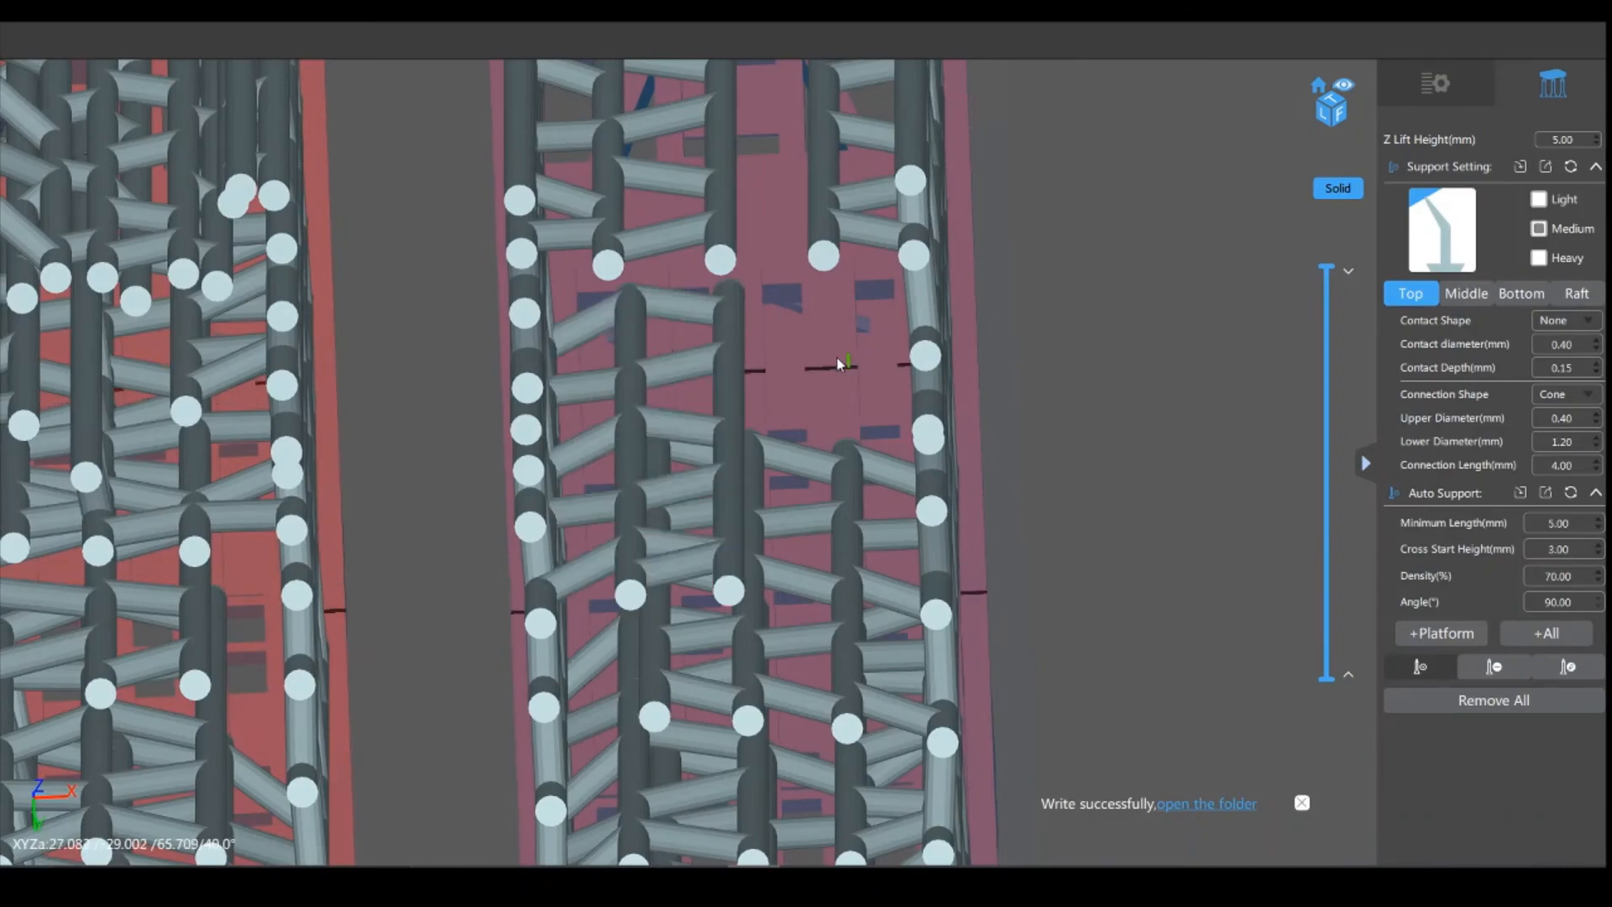
pyautogui.moveTo(1167, 552); pyautogui.dragTo(1188, 559)
pyautogui.moveTo(1188, 553); pyautogui.dragTo(1186, 550, button='right')
pyautogui.click(695, 386)
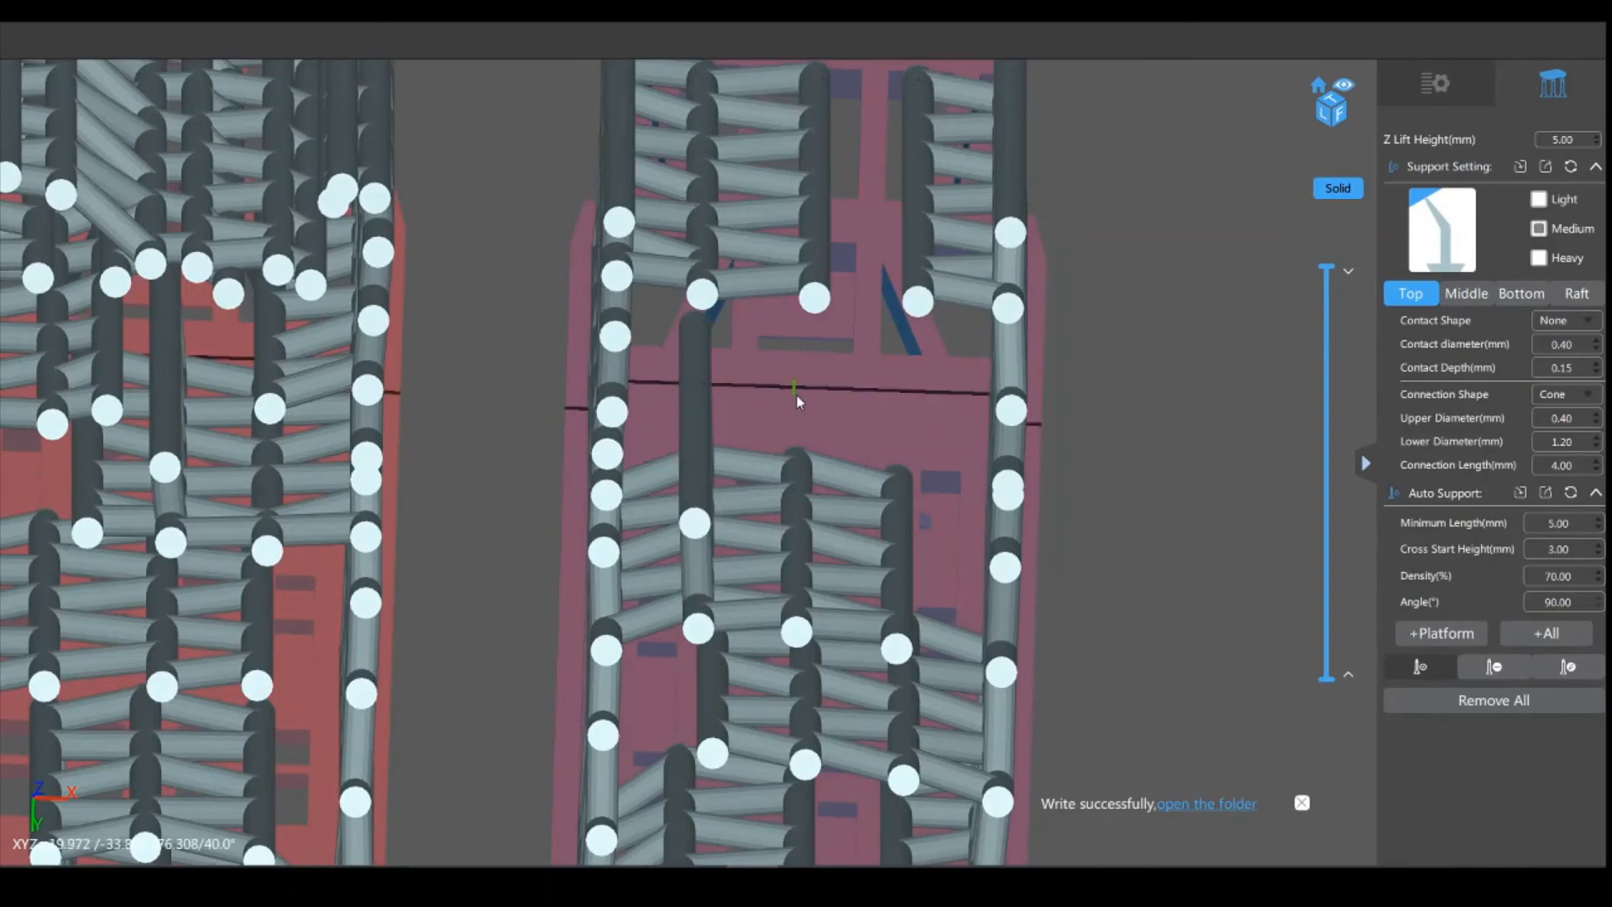
pyautogui.click(797, 386)
pyautogui.click(885, 386)
# Step: Place five Medium supports along the crossbeam between the triangular openings and the high end's open frame
pyautogui.moveTo(1180, 476); pyautogui.dragTo(1199, 496, button='right')
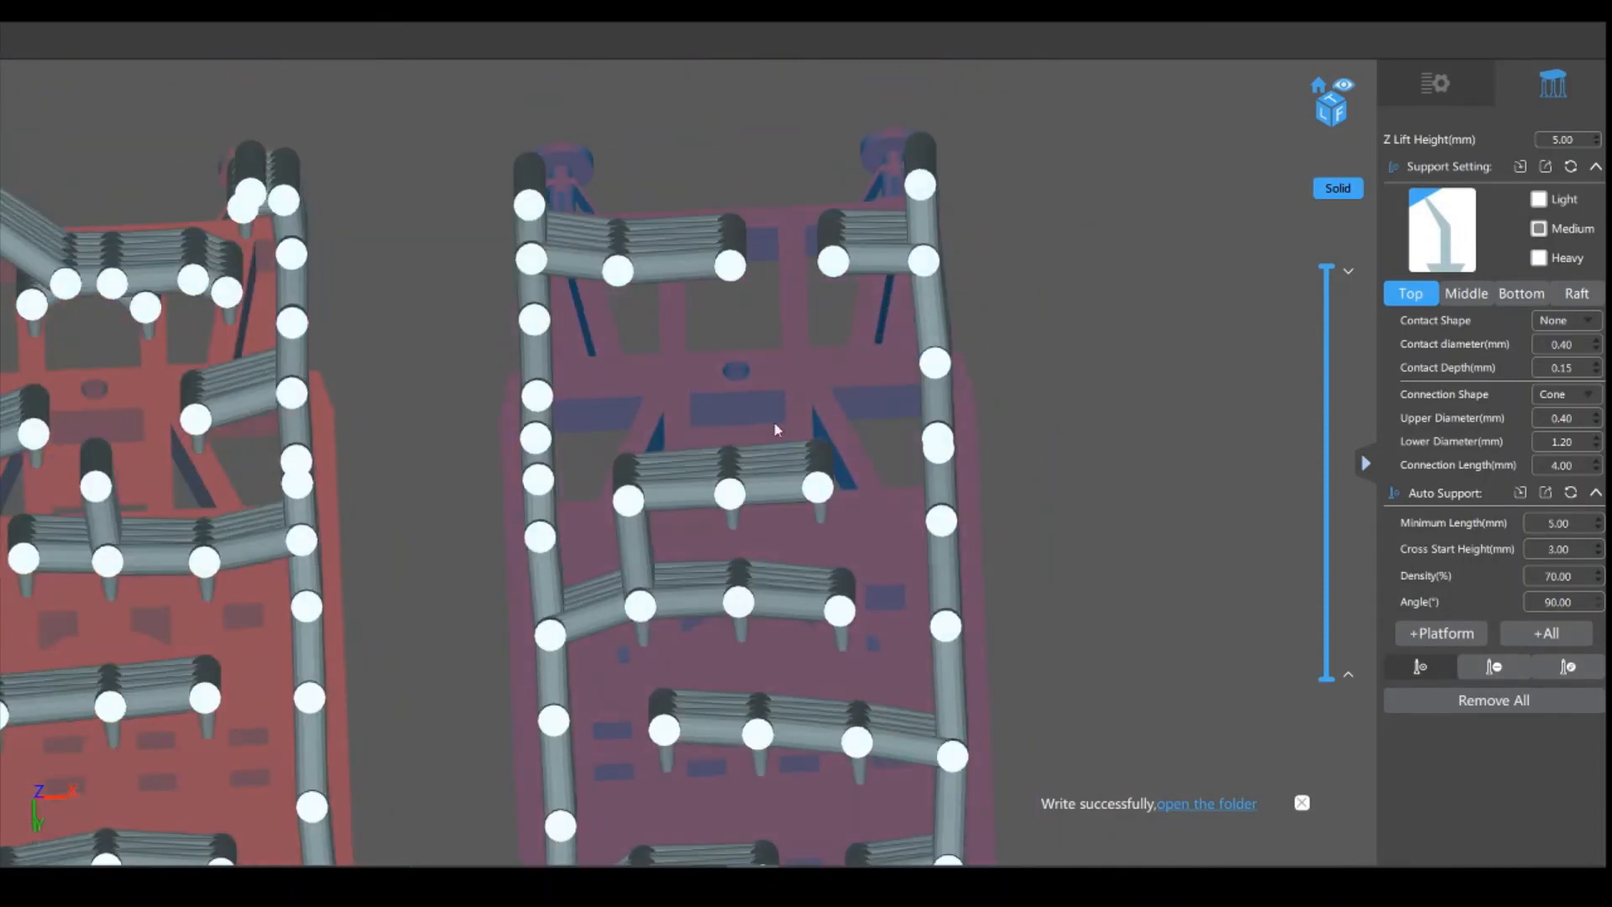
pyautogui.click(597, 393)
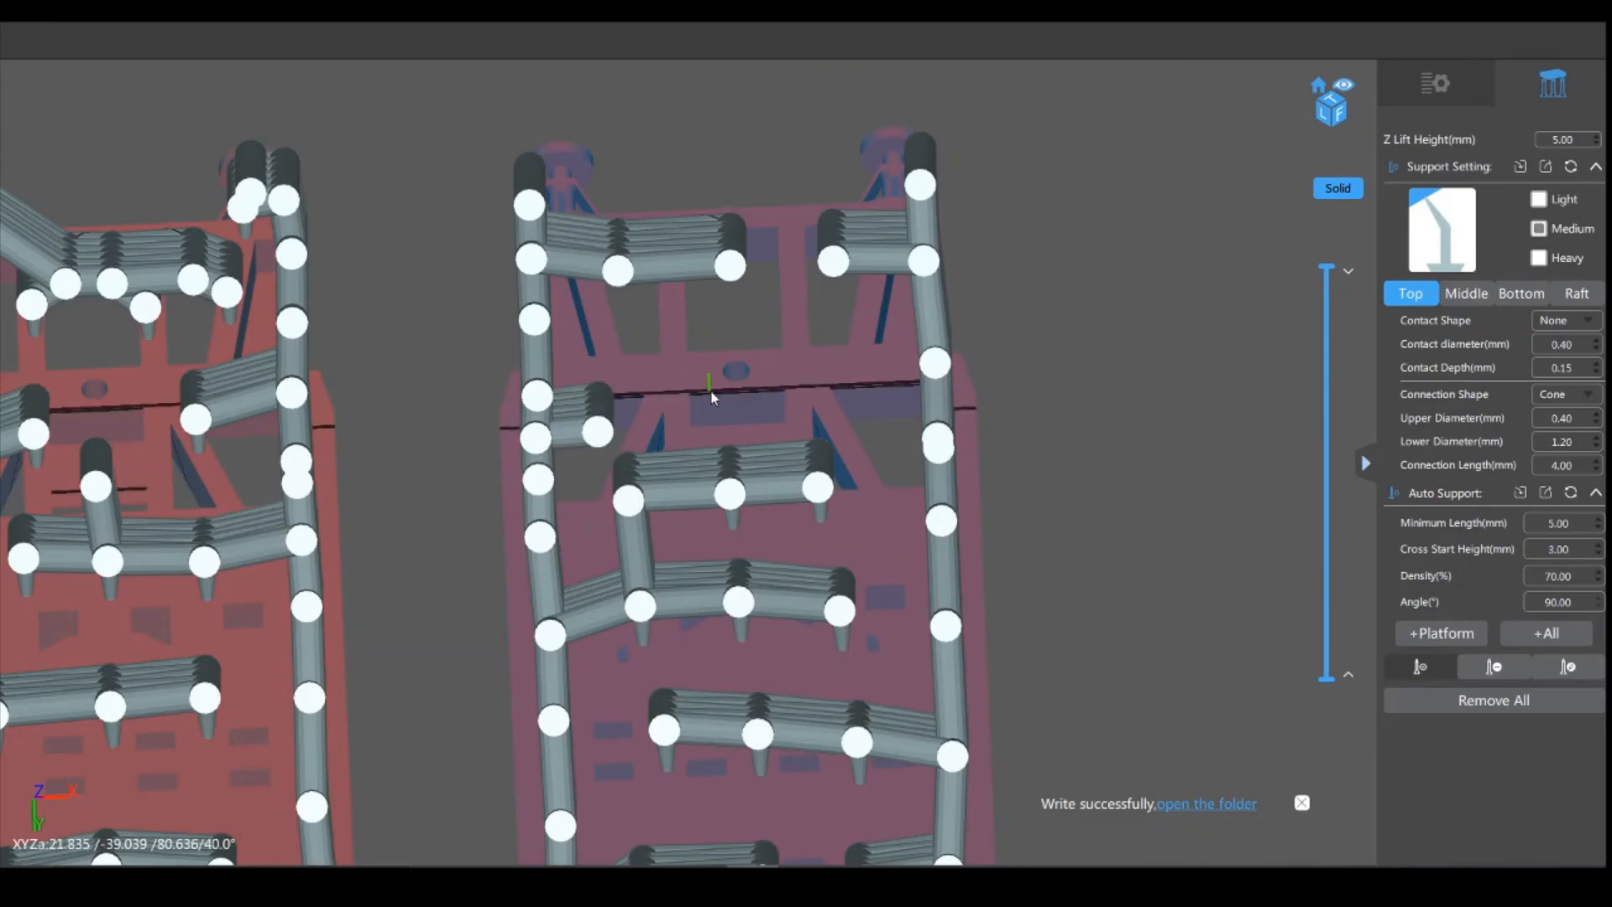
pyautogui.click(680, 388)
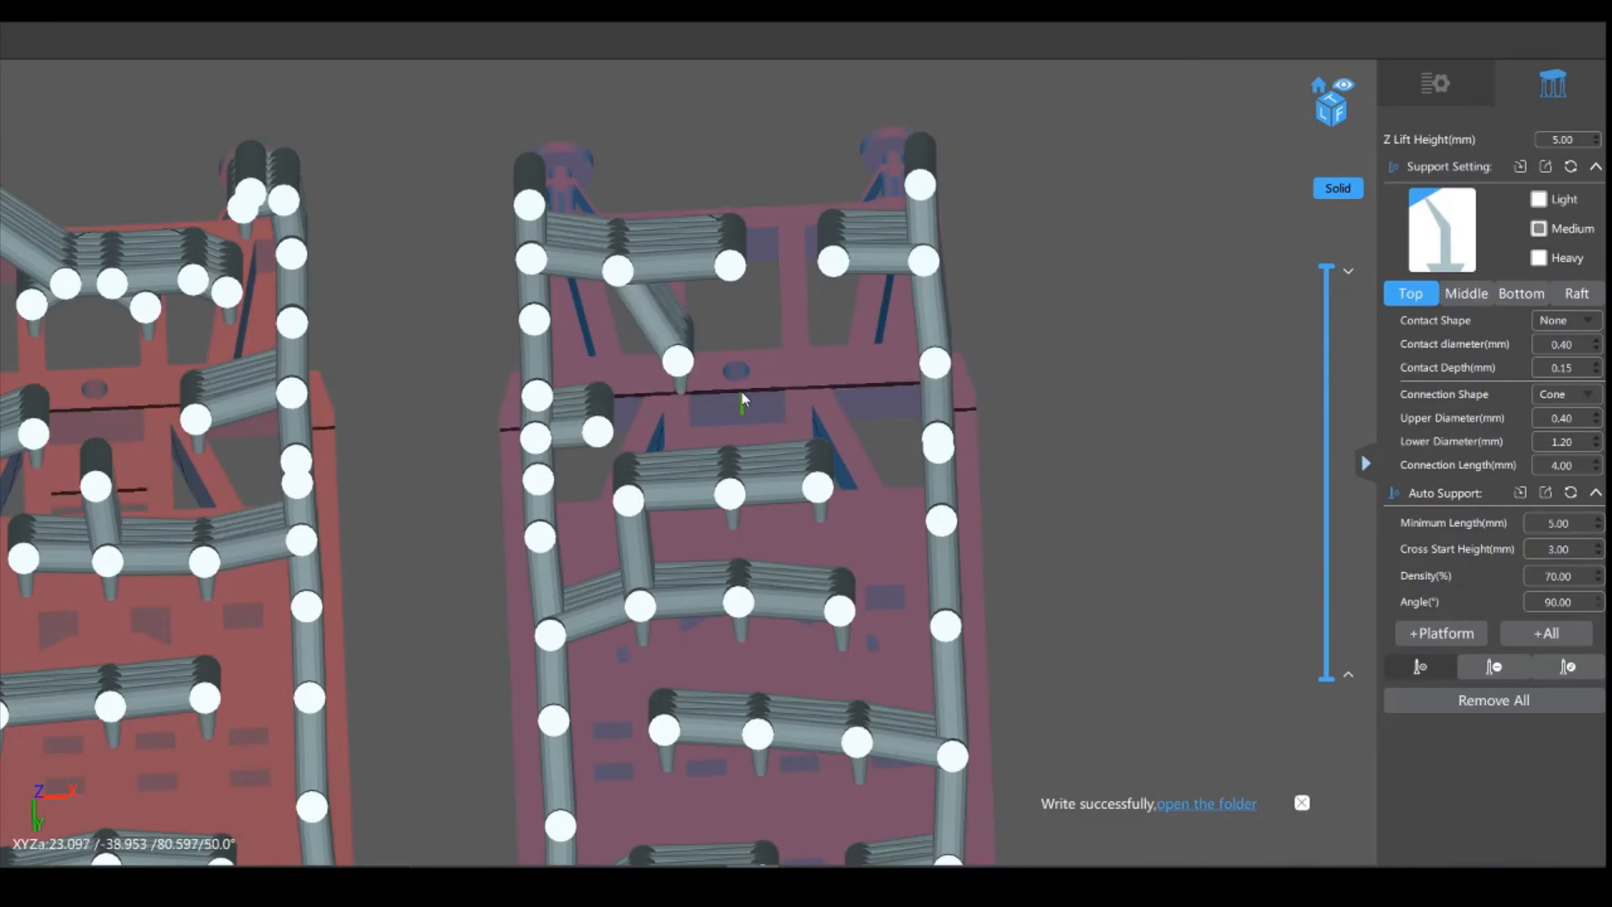
pyautogui.click(742, 389)
pyautogui.click(813, 383)
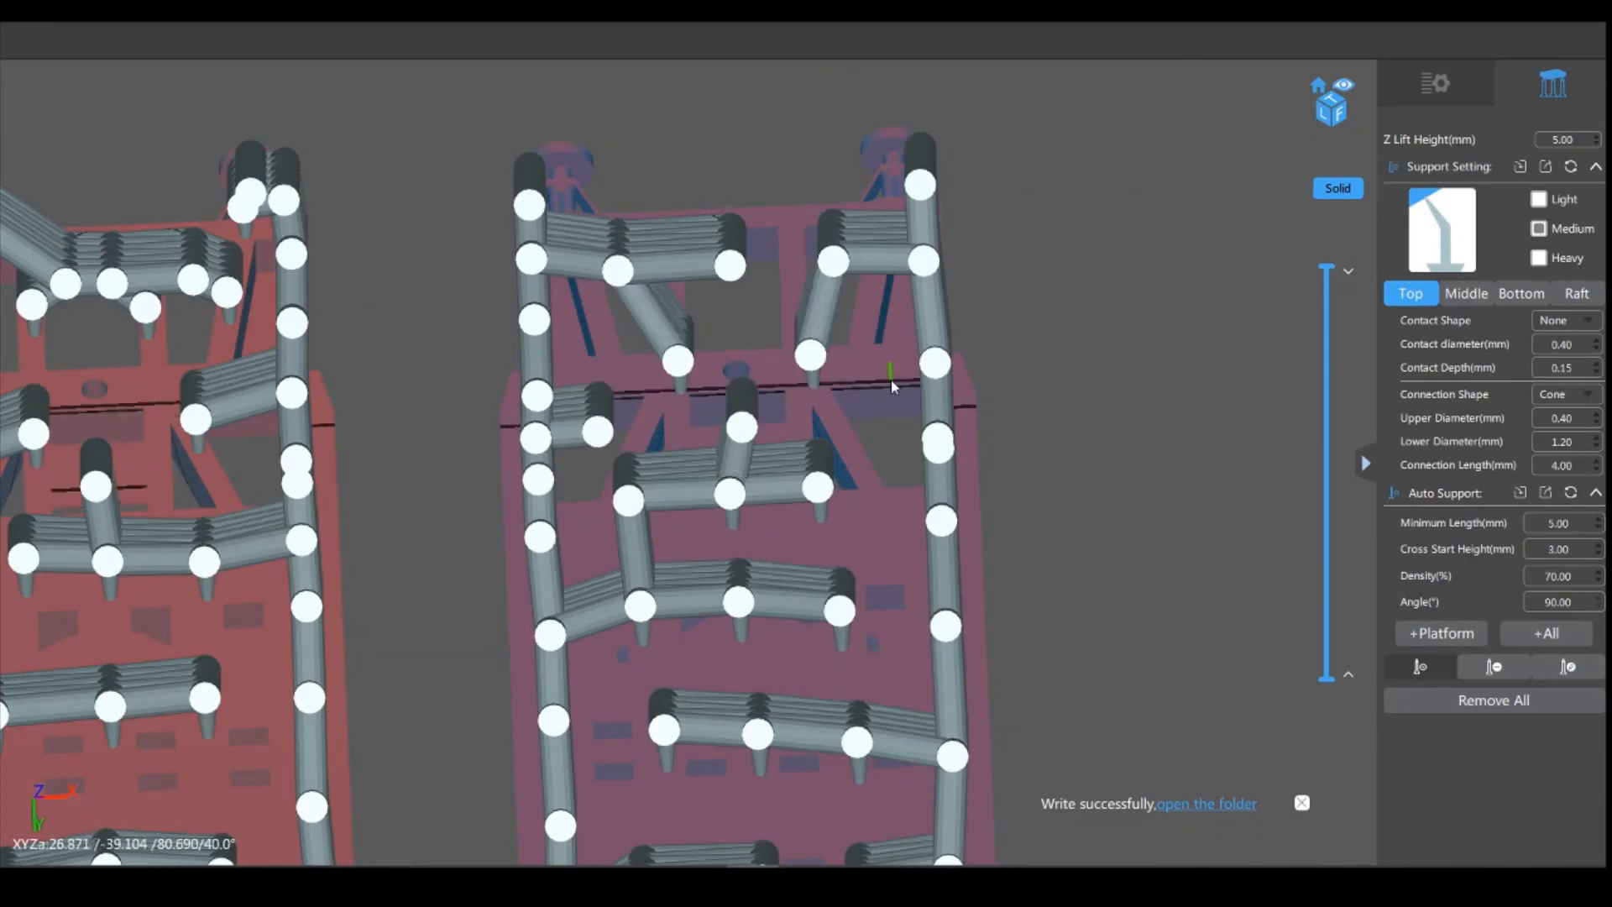
pyautogui.click(885, 383)
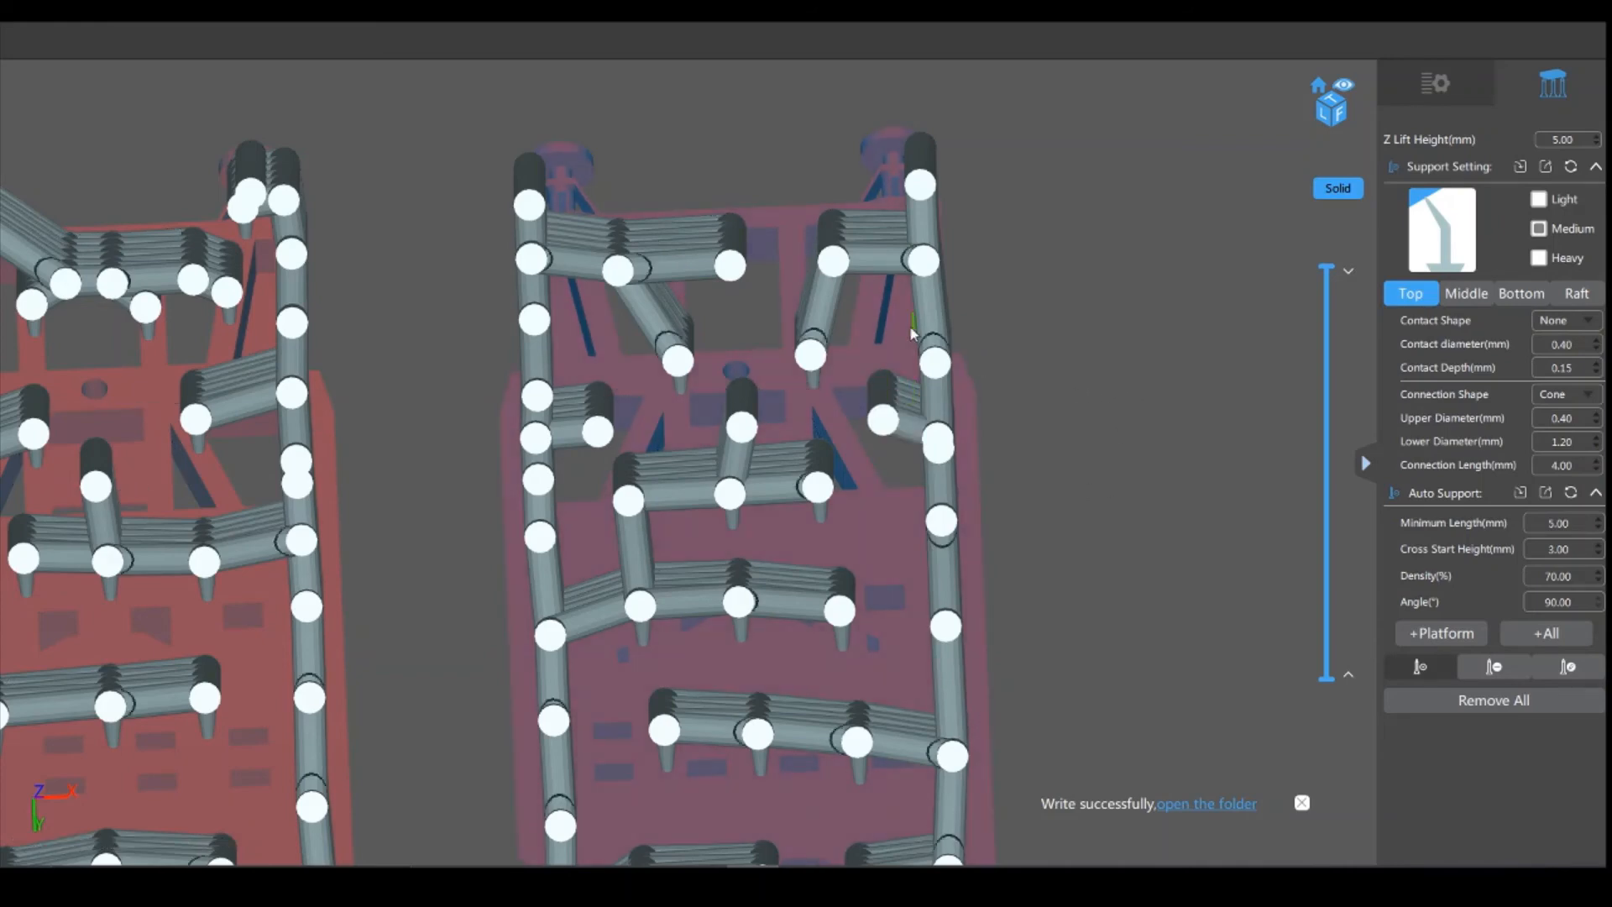
# Step: Add one Medium support to each side of the open frame, between the crossbeam and the high end
pyautogui.click(869, 305)
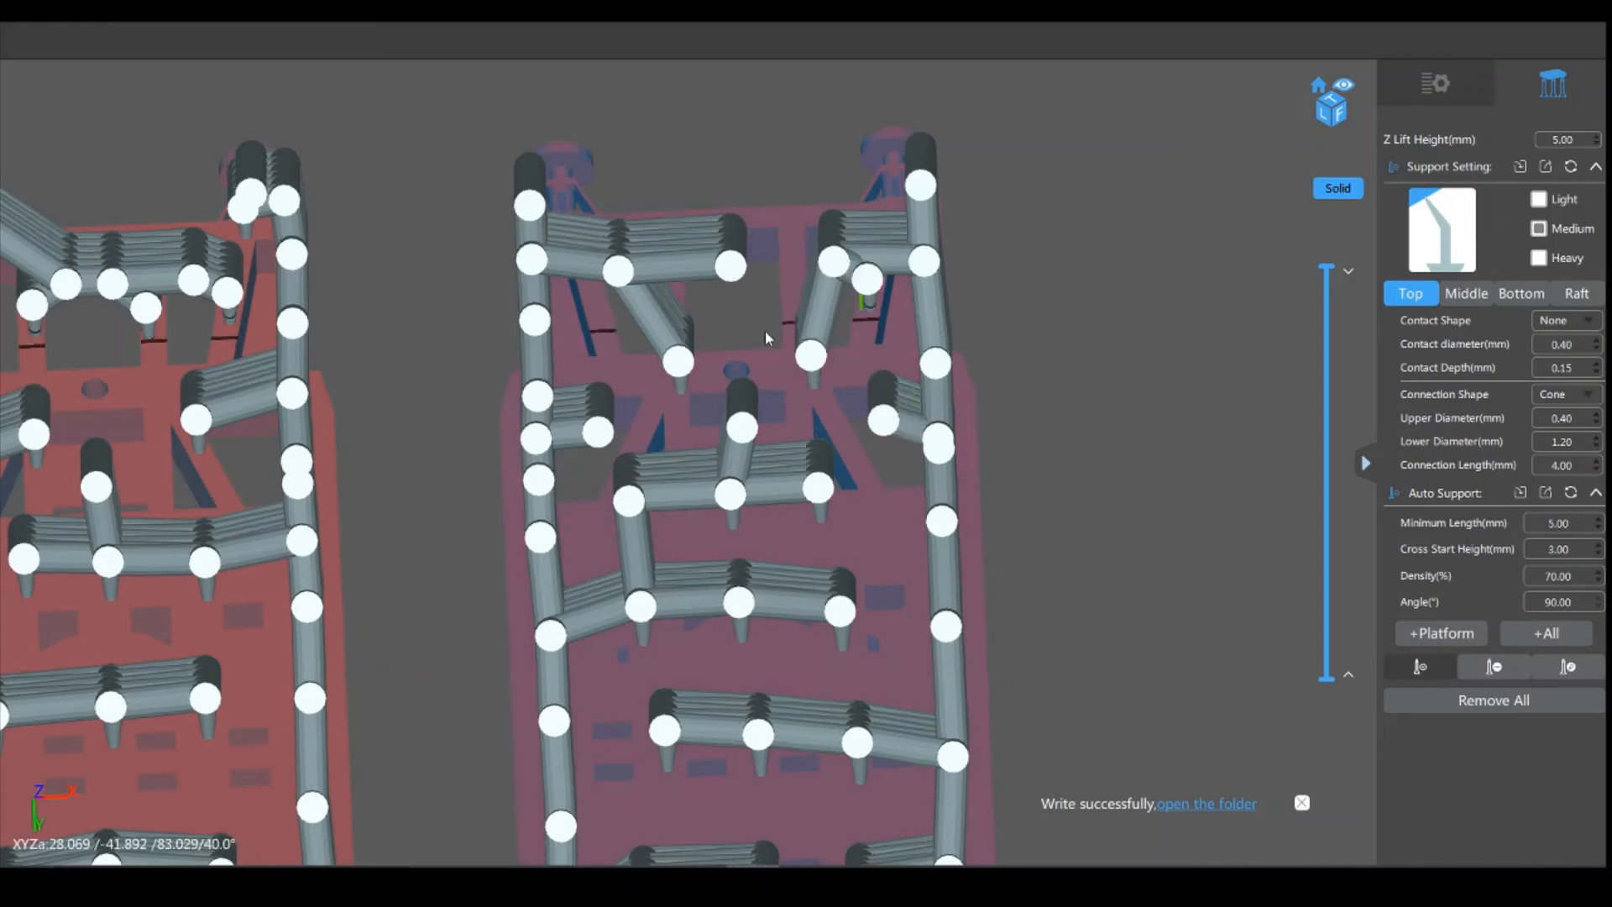
pyautogui.click(602, 325)
pyautogui.moveTo(1182, 374); pyautogui.dragTo(1000, 235, button='right')
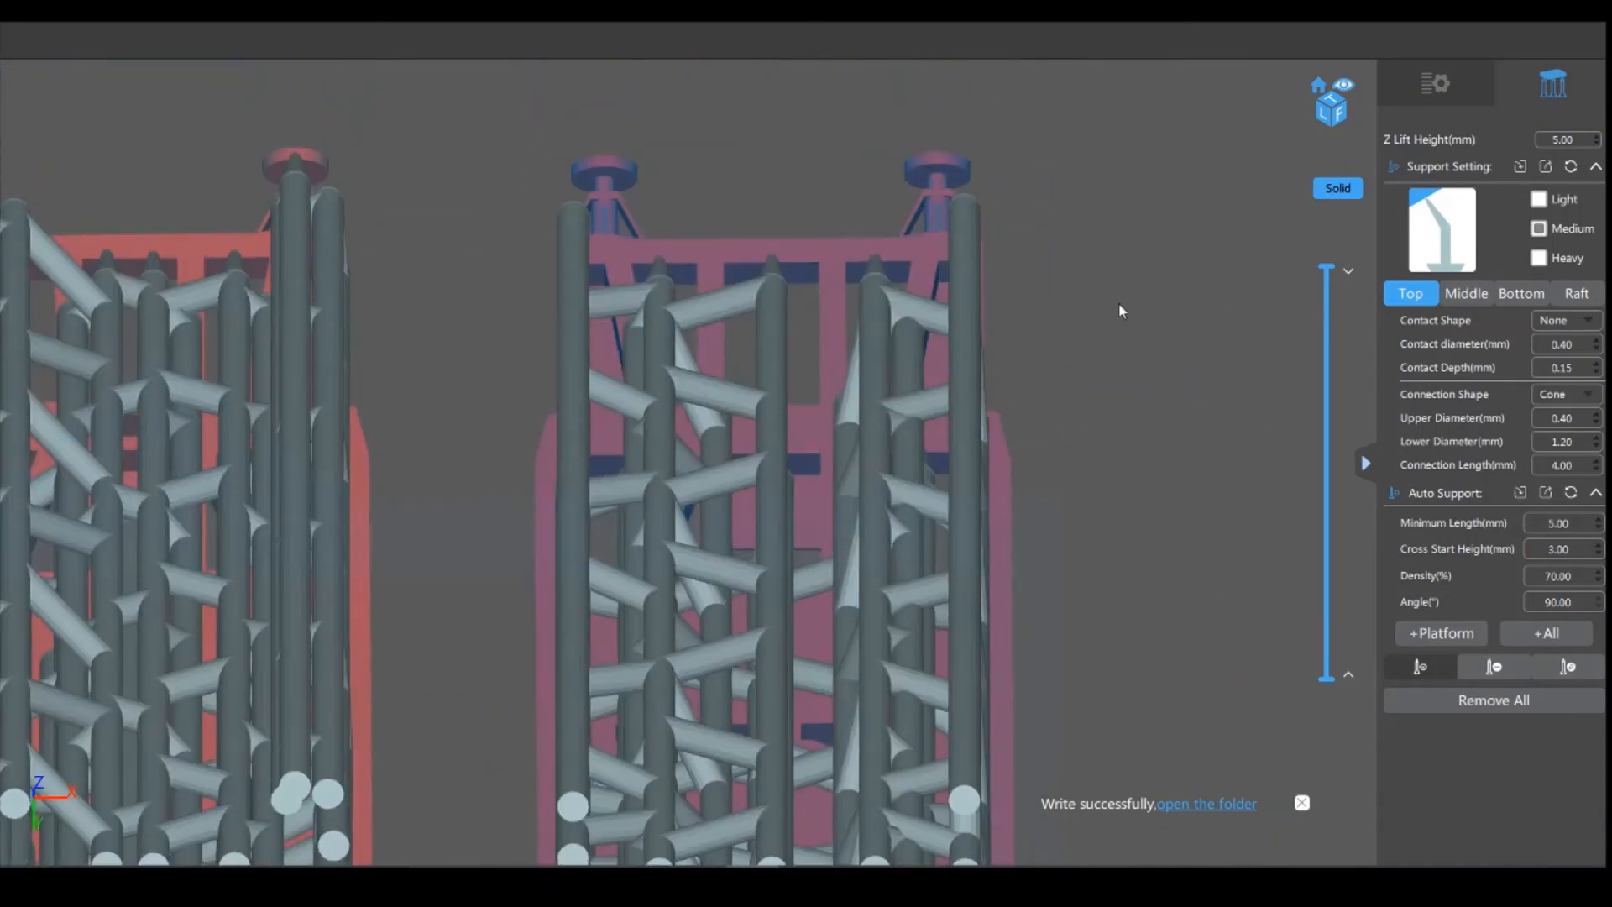
# Step: Add one Medium support under each of the two round buffers at the two-cradle wagon's high end
pyautogui.click(938, 168)
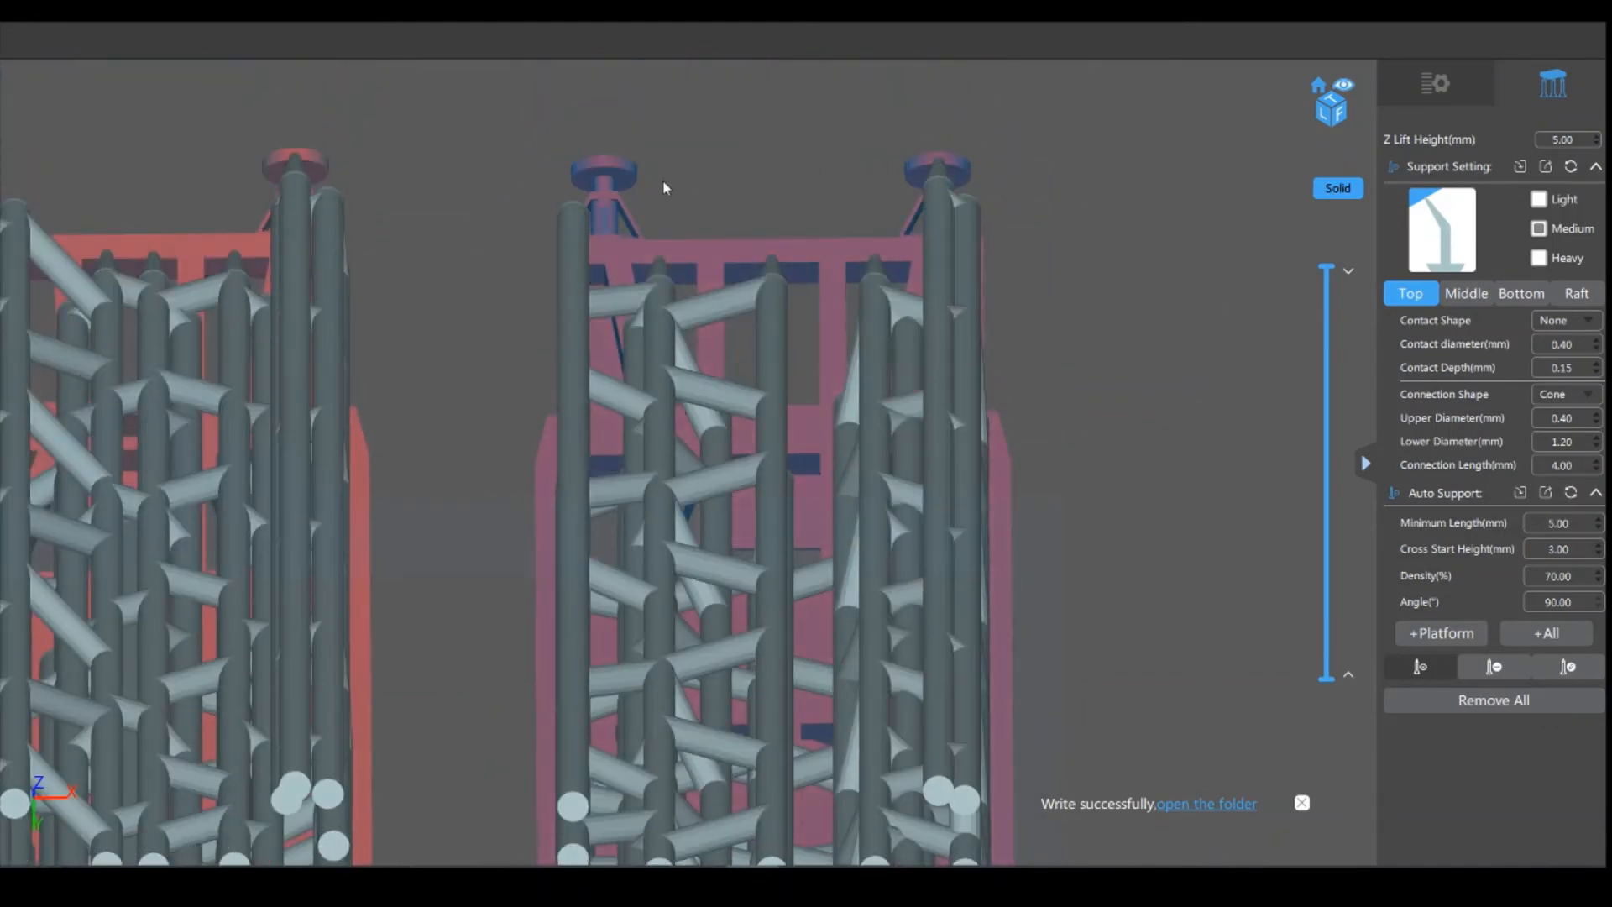
pyautogui.click(608, 170)
pyautogui.scroll(-6, 1171, 319)
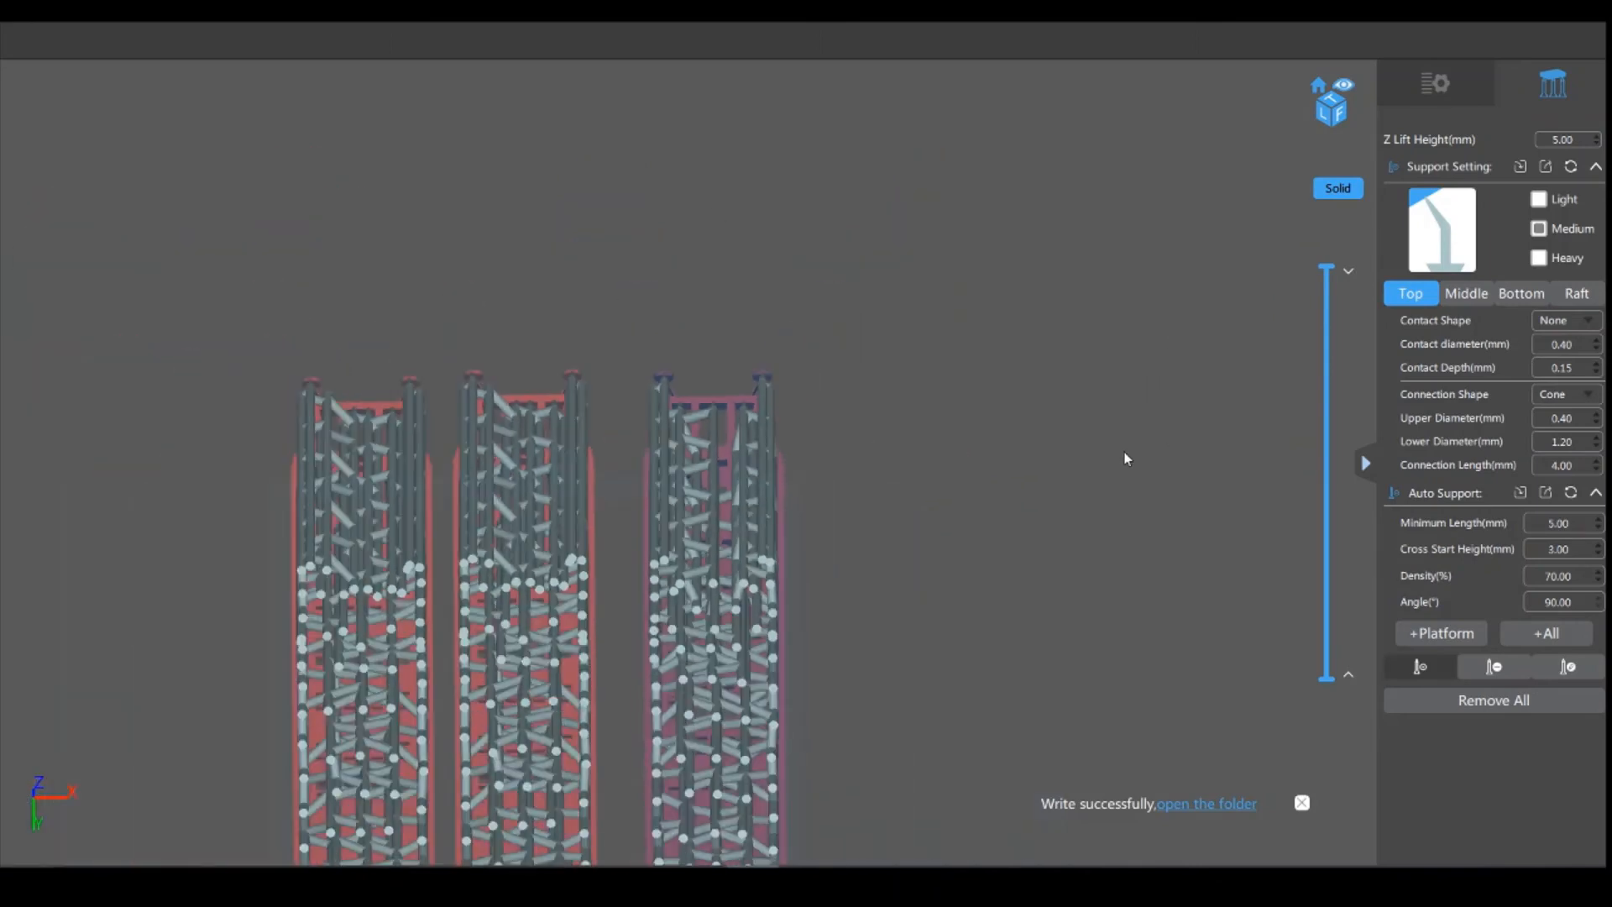
# Step: Switch to Light supports and place three under the handrail at the low end of the two-cradle wagon
pyautogui.moveTo(1126, 457); pyautogui.dragTo(911, 506, button='right')
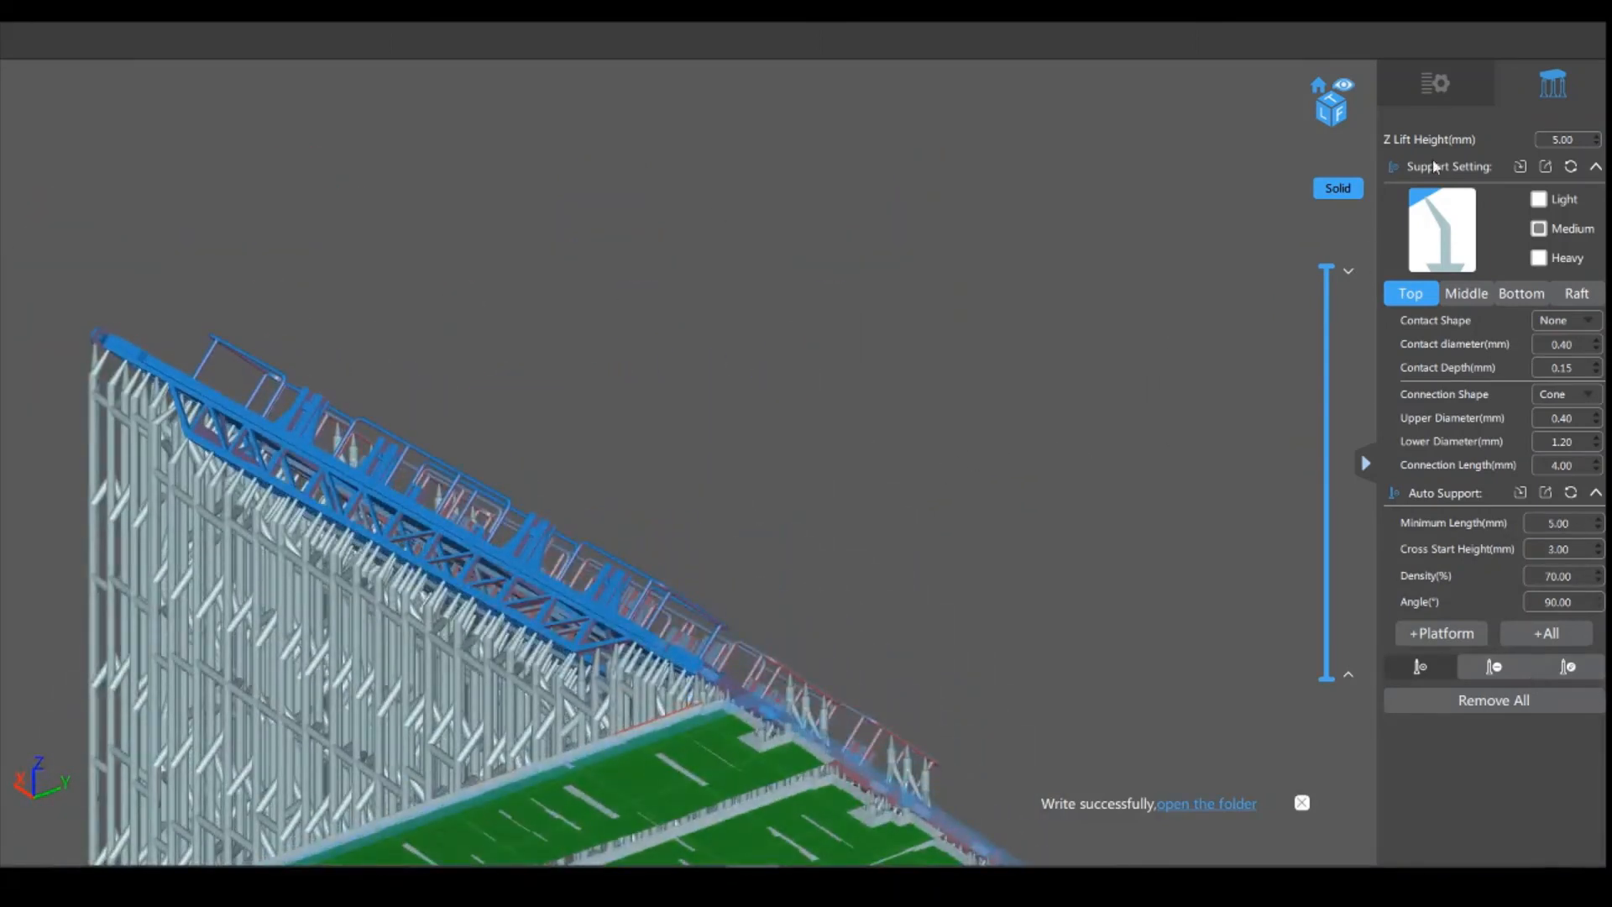
pyautogui.click(1538, 199)
pyautogui.scroll(3, 1016, 428)
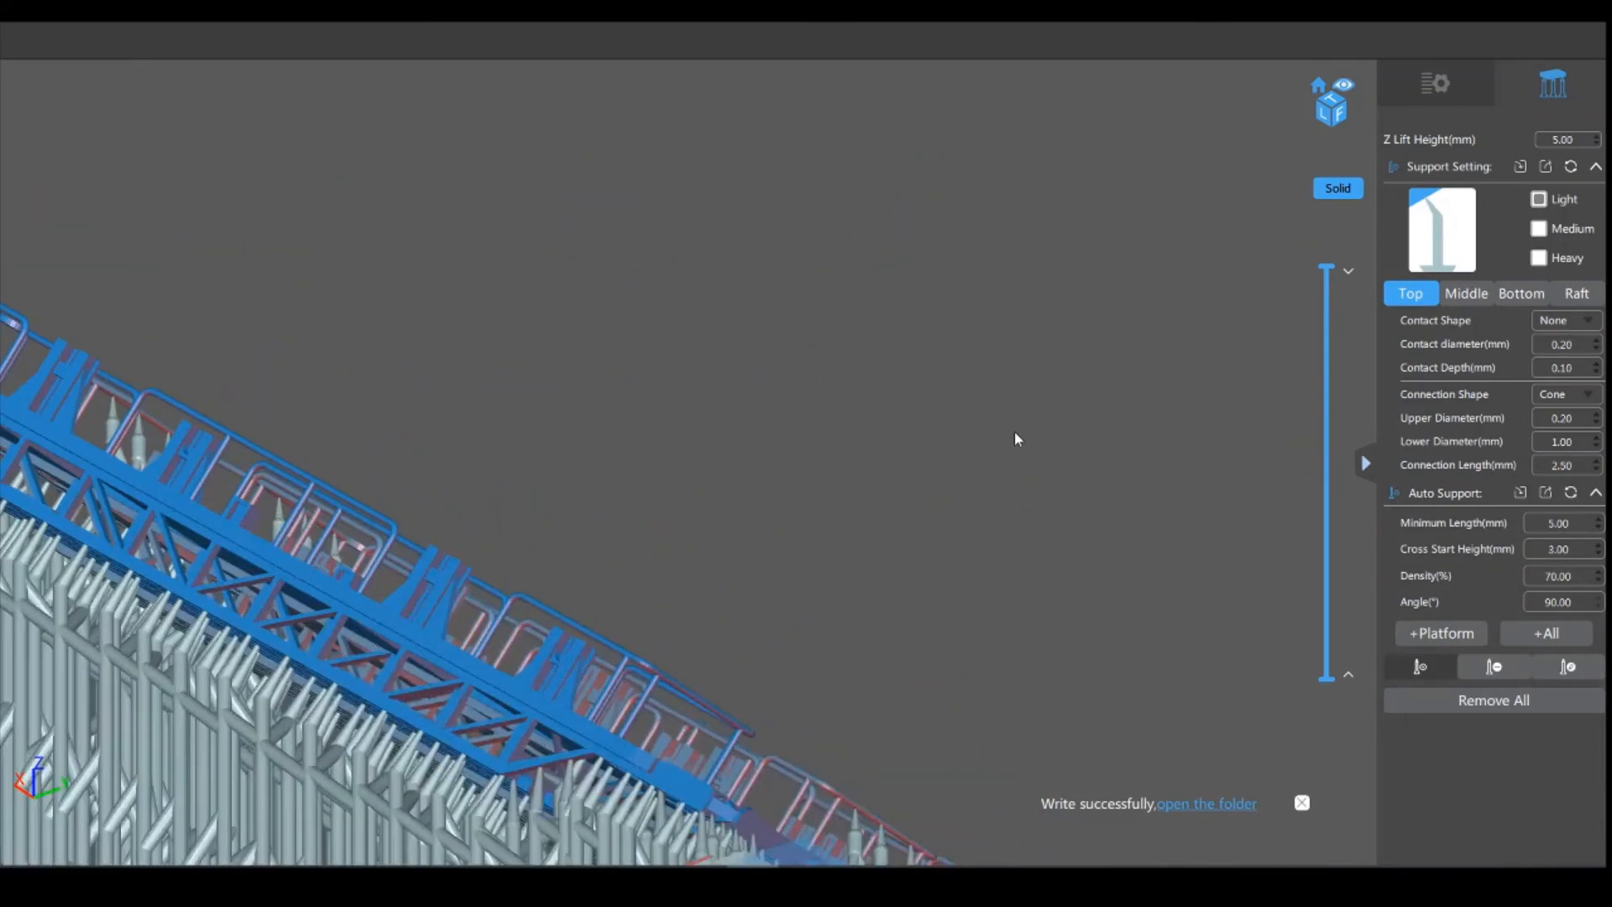
pyautogui.scroll(3, 901, 497)
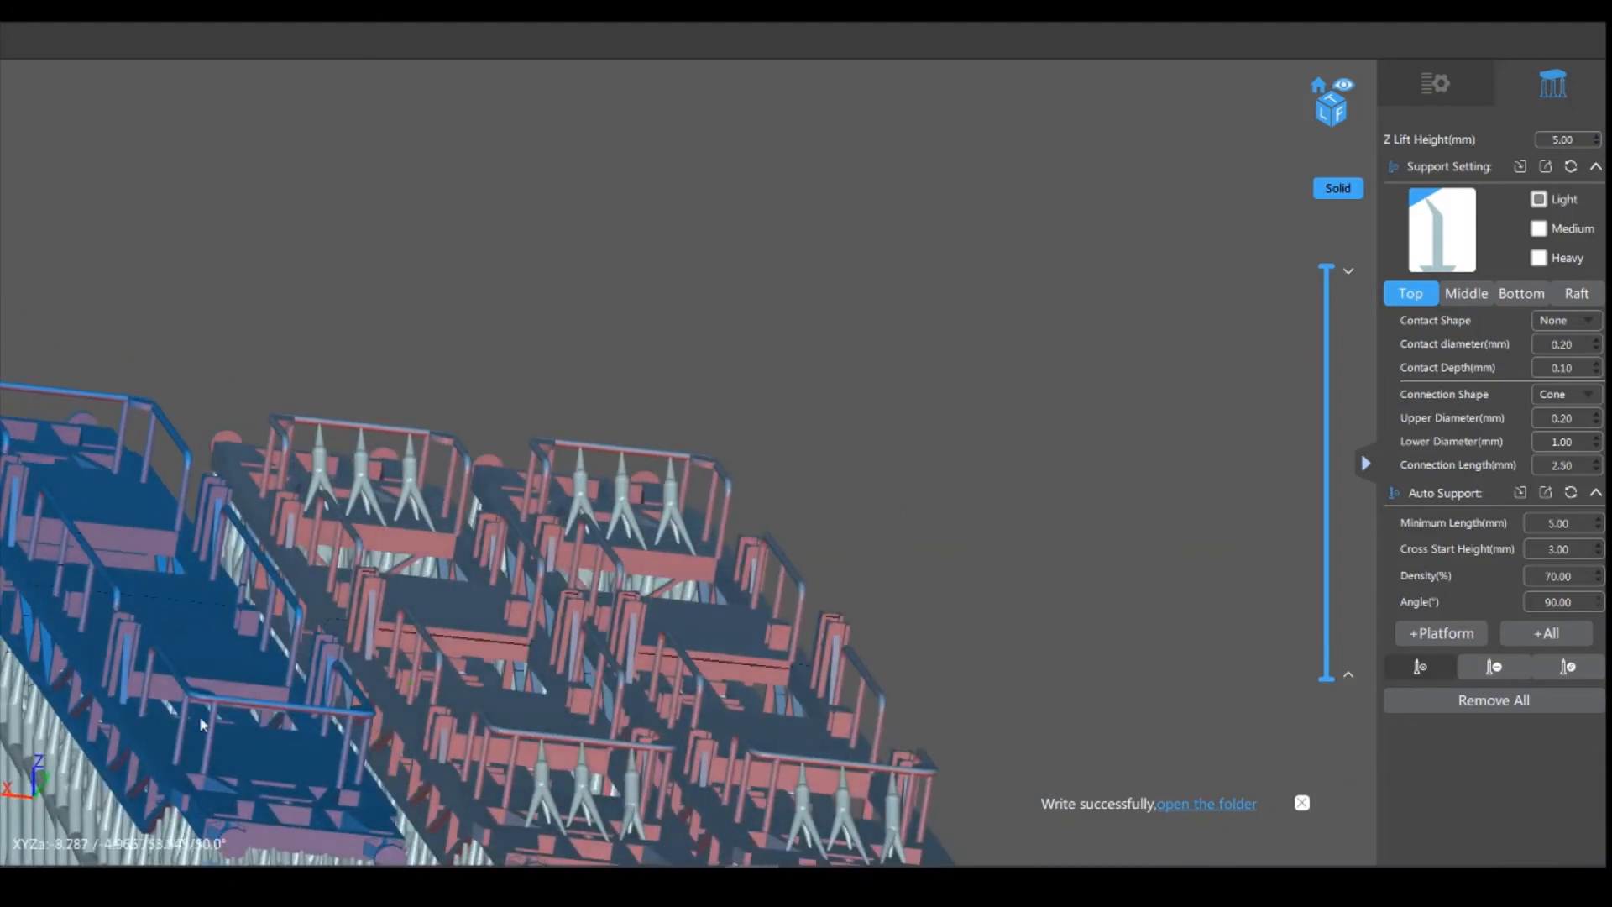
pyautogui.scroll(5, 1253, 199)
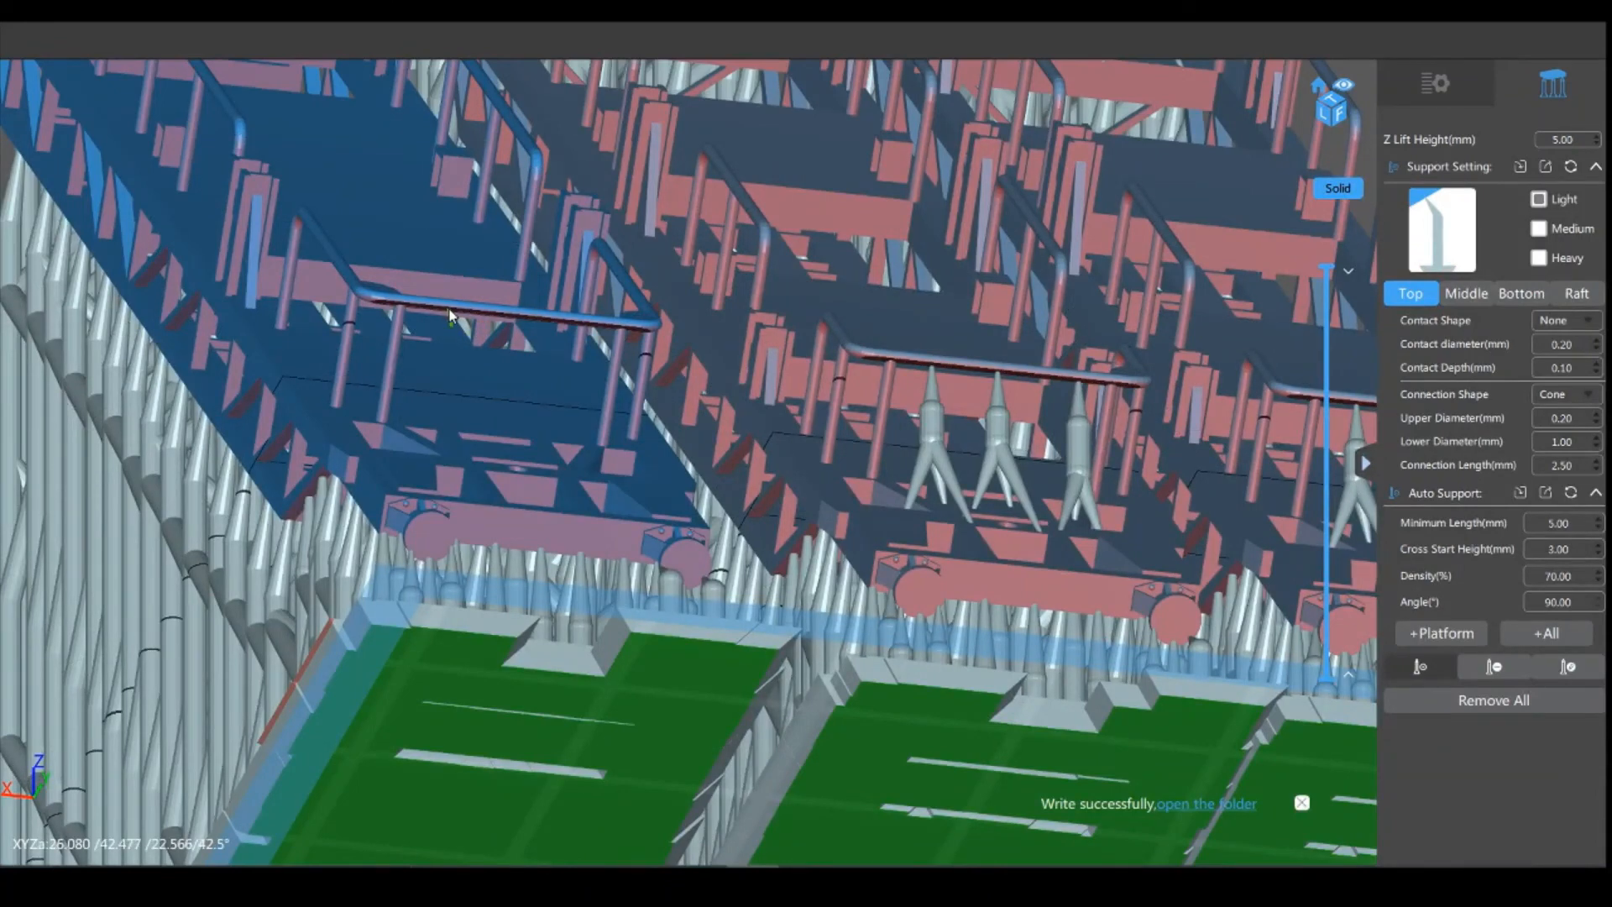
pyautogui.click(449, 315)
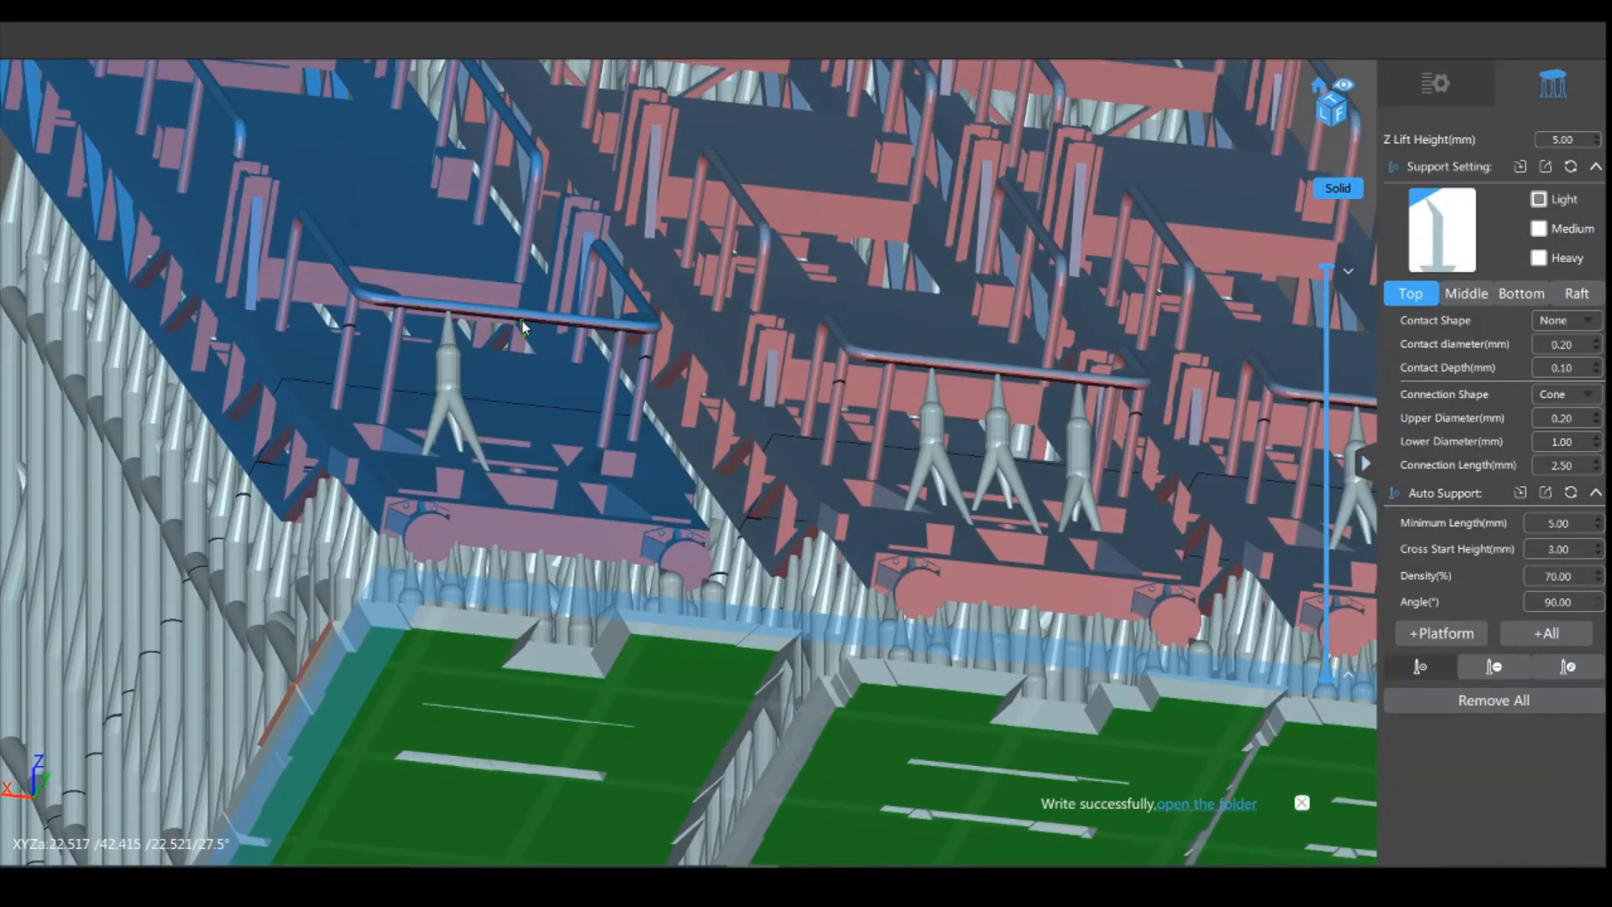
pyautogui.click(521, 324)
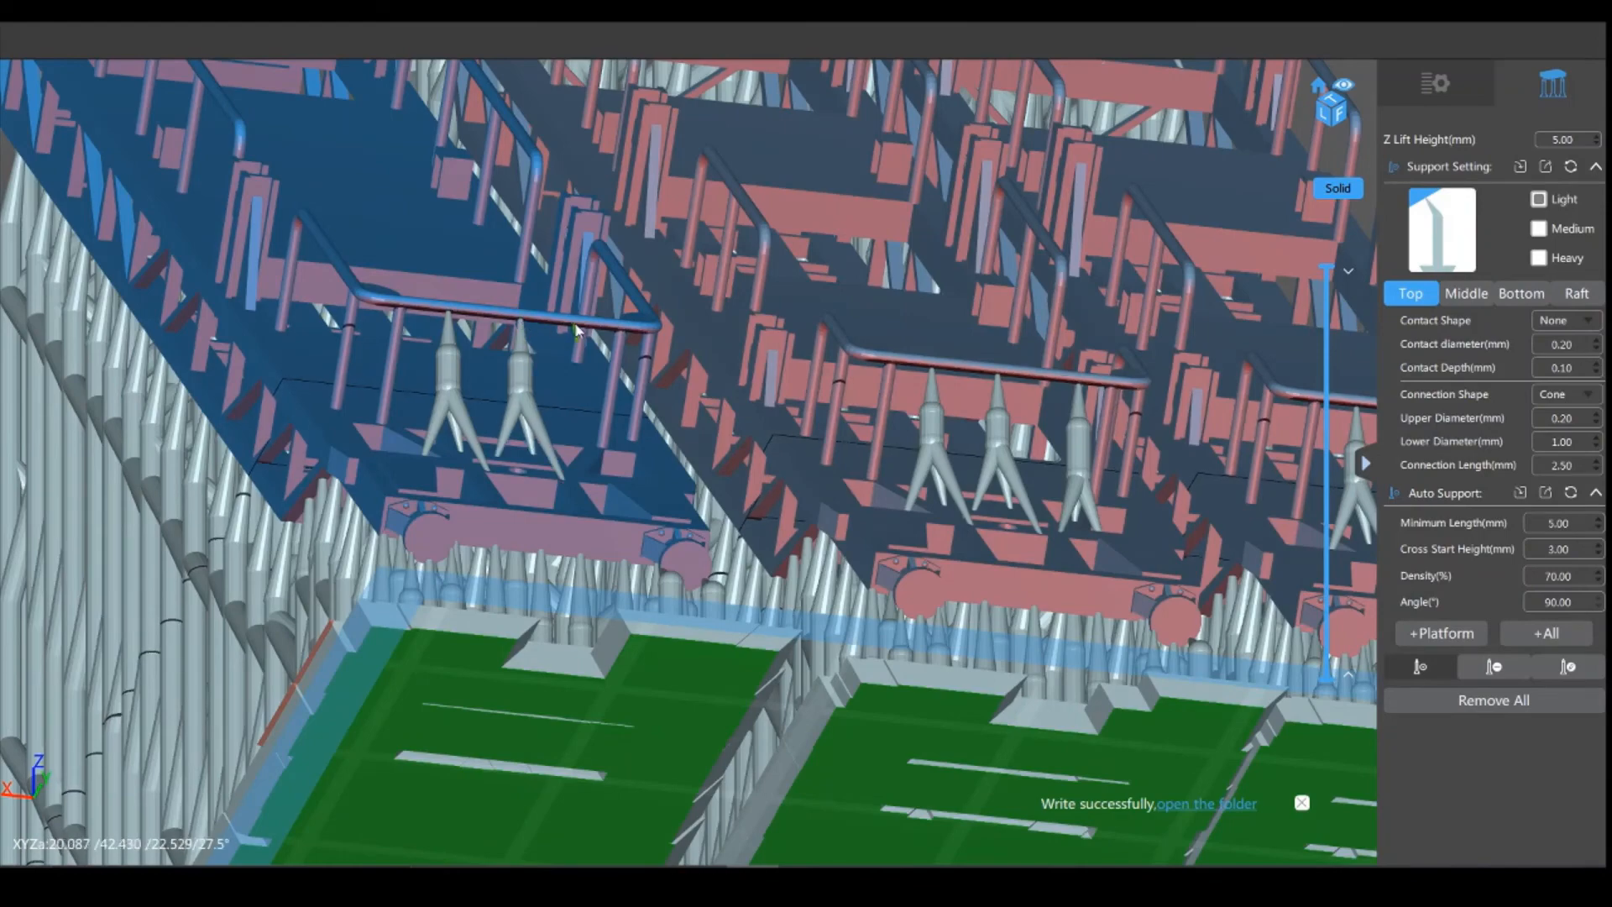
pyautogui.click(575, 330)
# Step: Place three Light supports under the handrail crossbar at the two-cradle wagon's high end
pyautogui.scroll(-5, 422, 175)
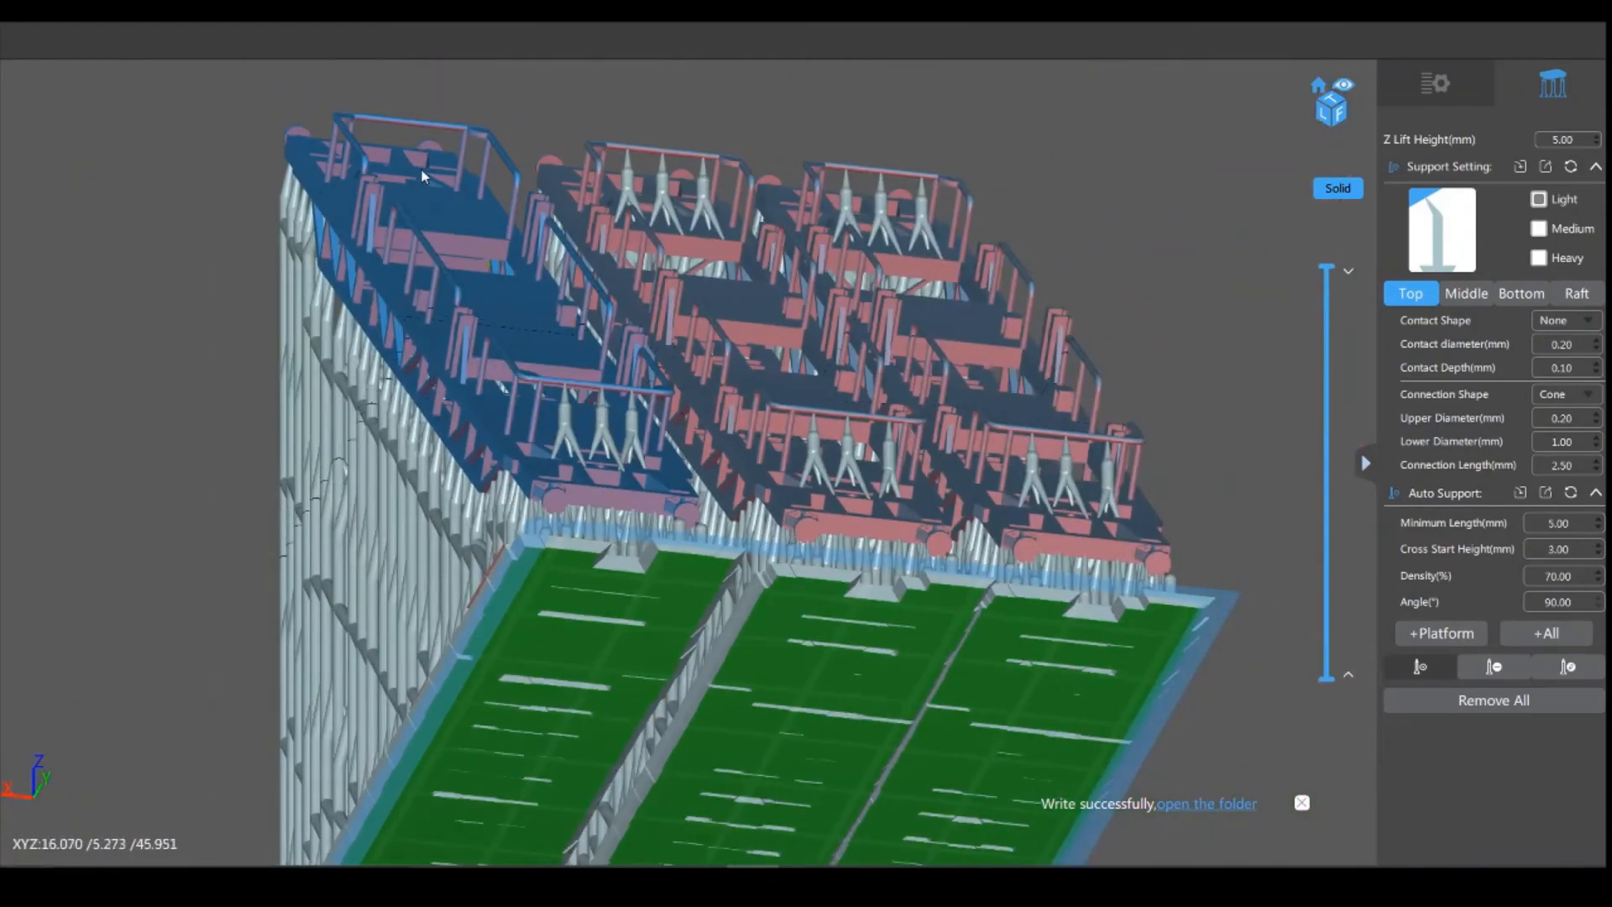
pyautogui.moveTo(180, 324); pyautogui.dragTo(223, 780, button='right')
pyautogui.scroll(5, 269, 723)
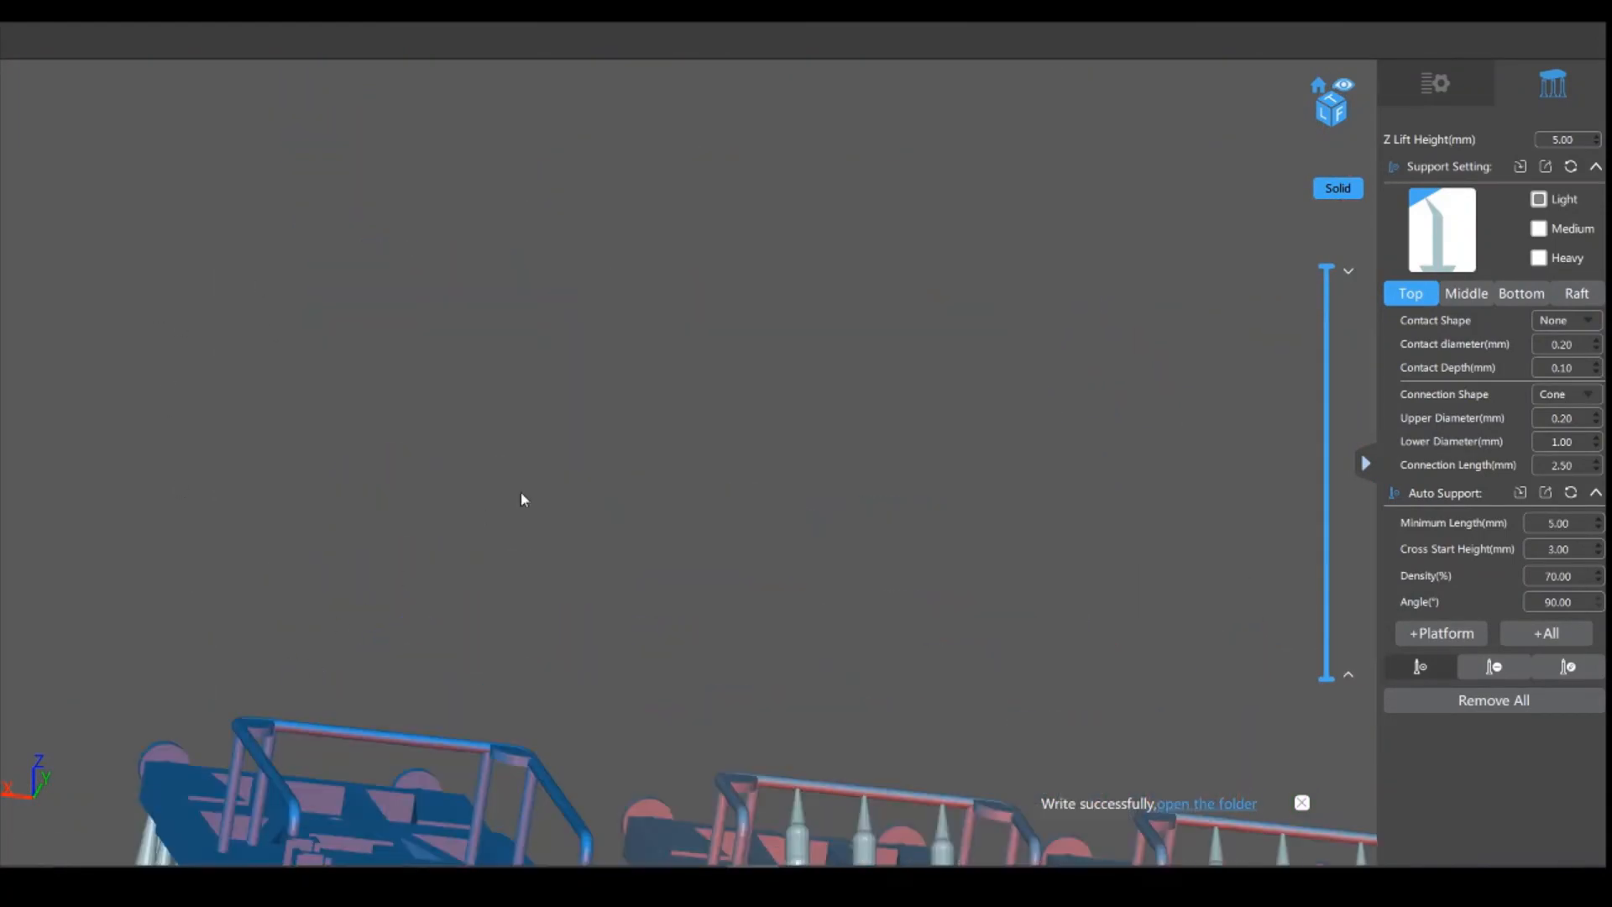
pyautogui.moveTo(521, 499); pyautogui.dragTo(697, 273, button='right')
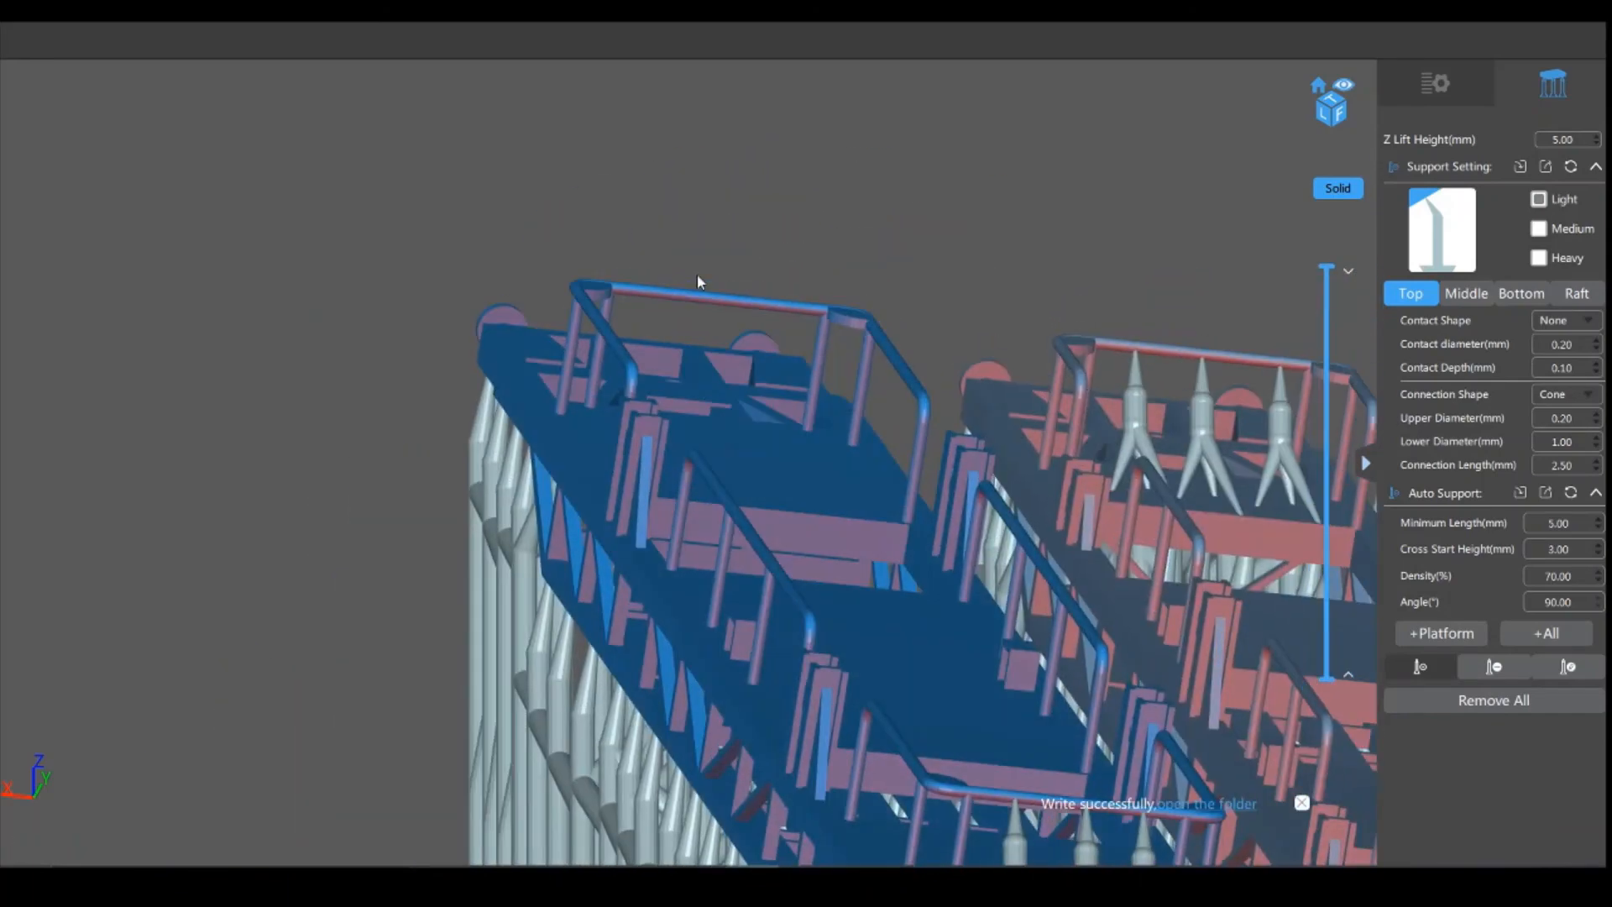
pyautogui.click(644, 300)
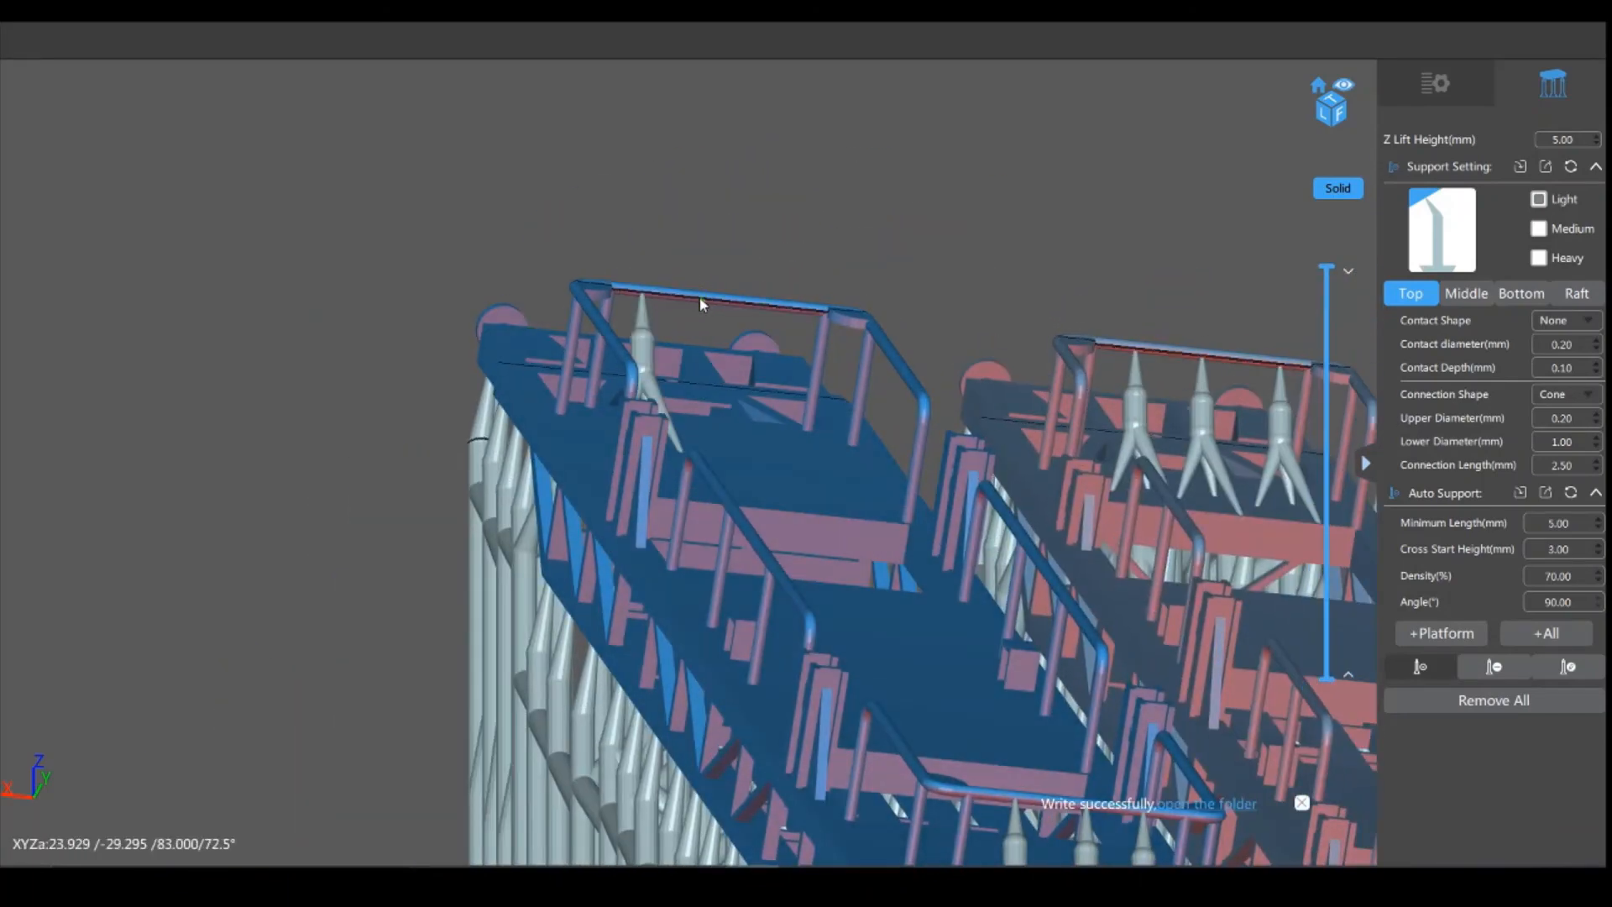
pyautogui.click(699, 301)
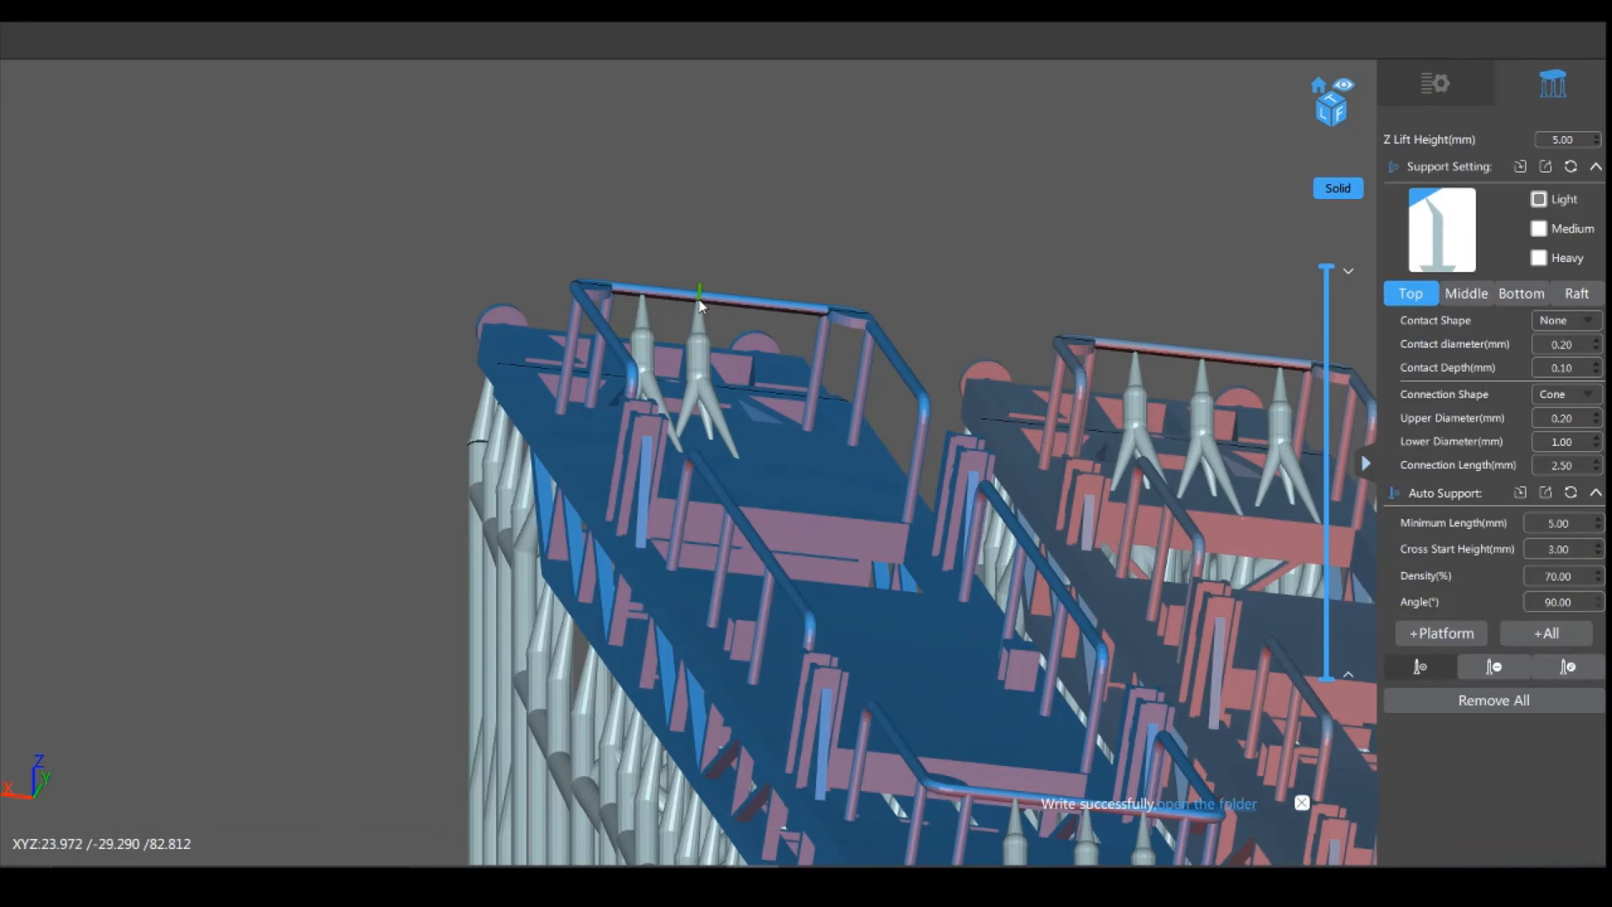
pyautogui.click(771, 312)
pyautogui.scroll(-5, 1016, 256)
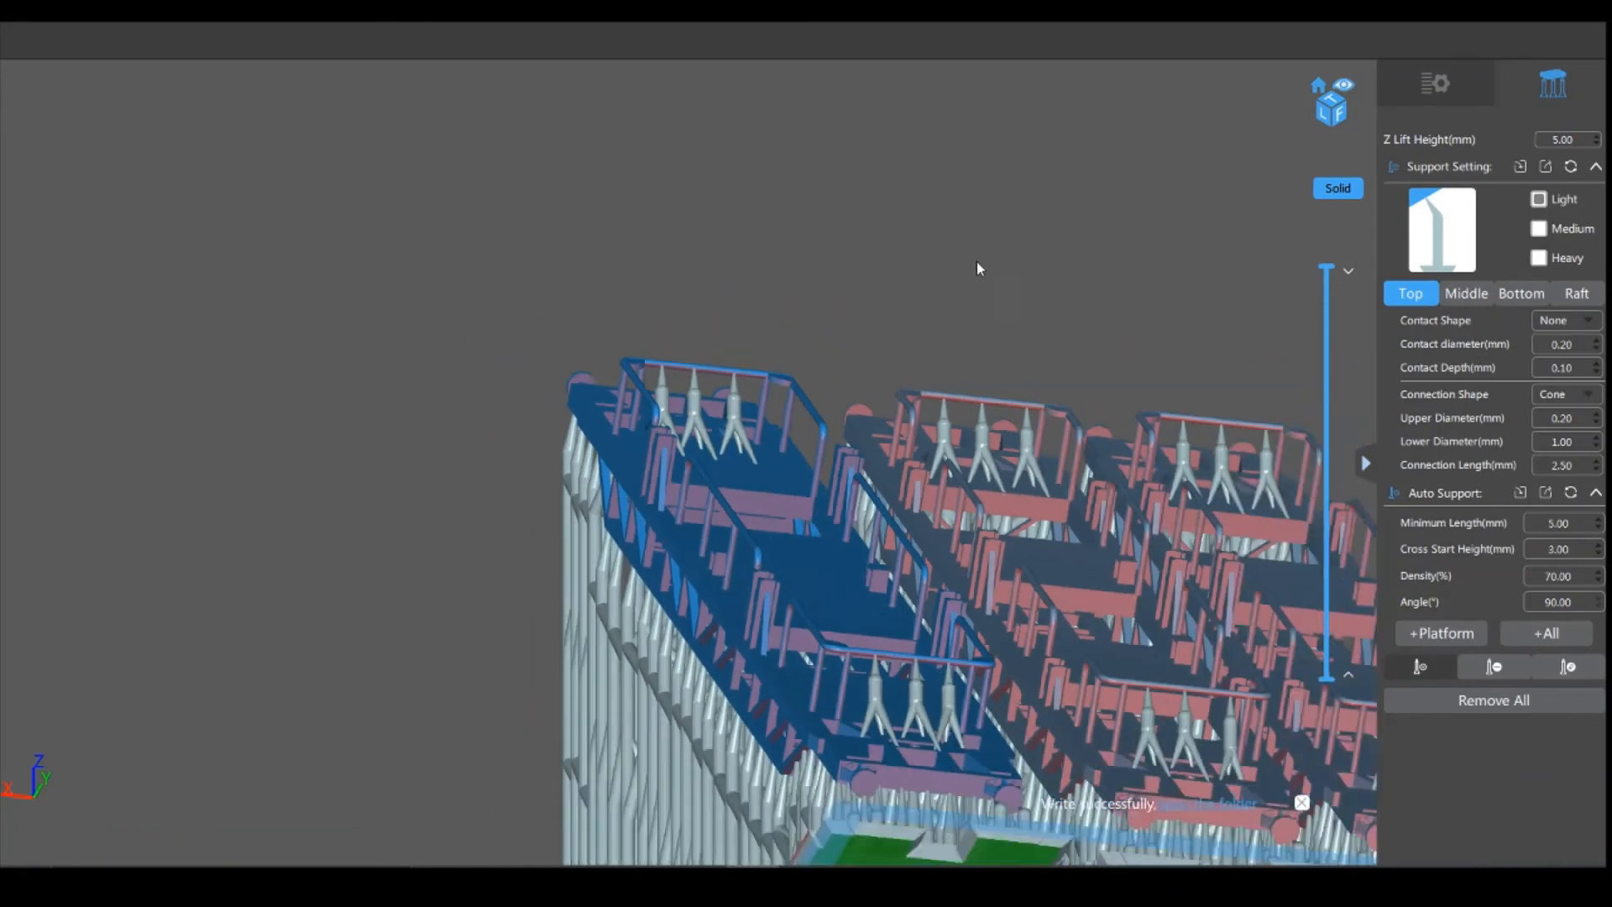
# Step: Leave support editing, then shift the two-cradle model to about X 21.88, Y 1.90 and the middle three-cradle model to about X -0.06, Y 6.34
pyautogui.scroll(-3, 689, 452)
pyautogui.moveTo(1180, 506); pyautogui.dragTo(1168, 468, button='right')
pyautogui.click(1435, 91)
pyautogui.moveTo(1281, 514); pyautogui.dragTo(1248, 565, button='right')
pyautogui.scroll(-3, 1247, 565)
pyautogui.moveTo(1141, 572); pyautogui.dragTo(1159, 658, button='right')
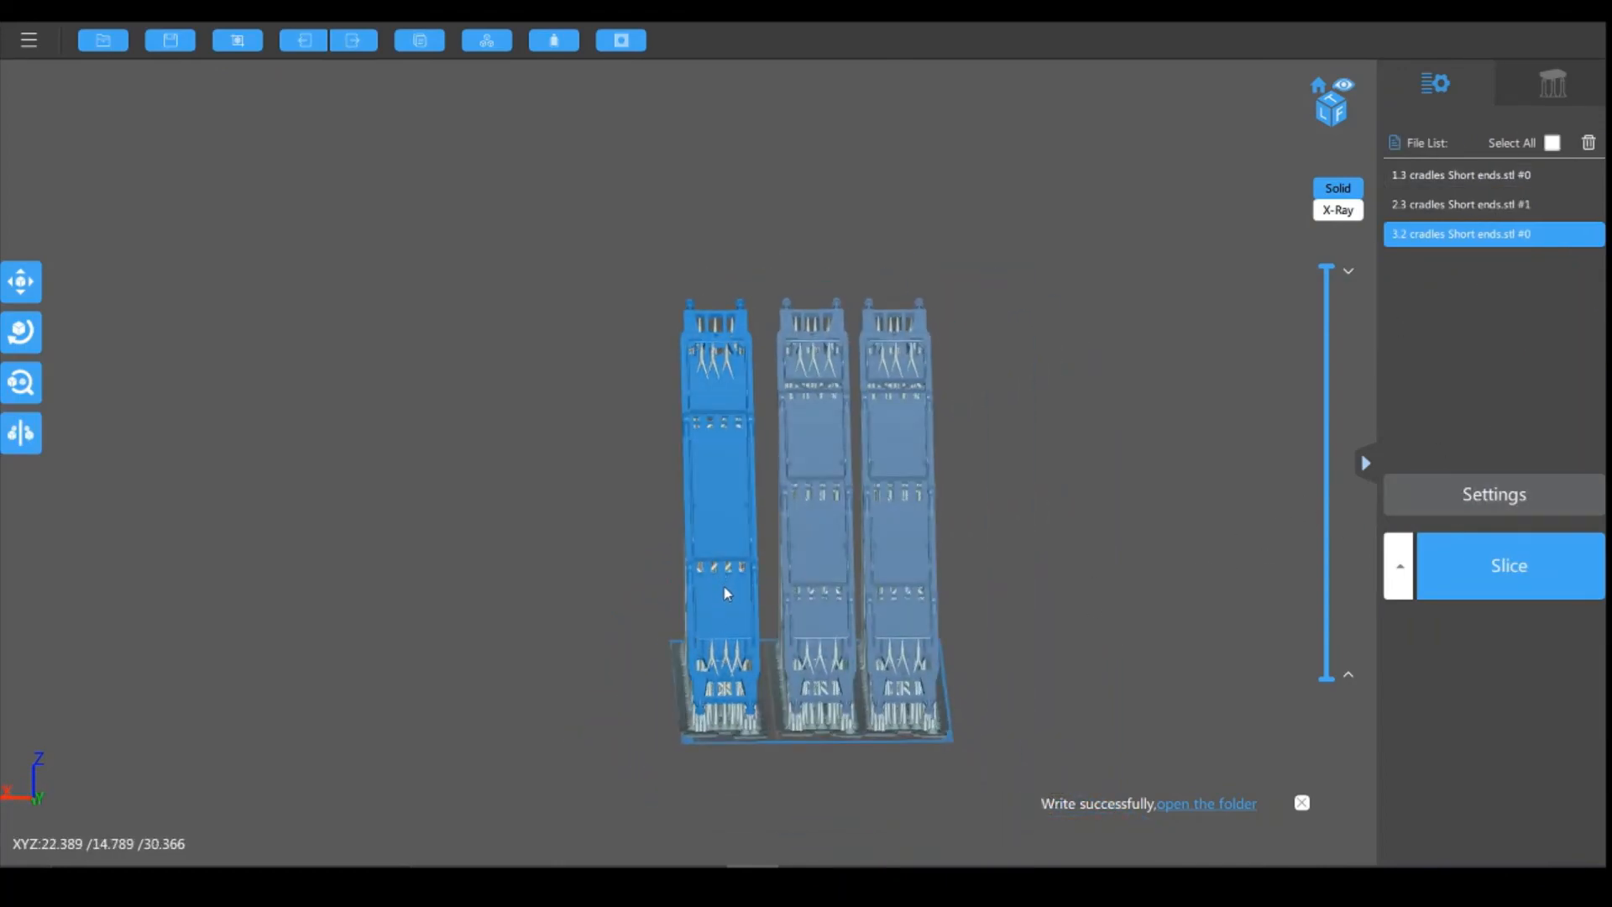
pyautogui.moveTo(723, 585); pyautogui.dragTo(729, 593)
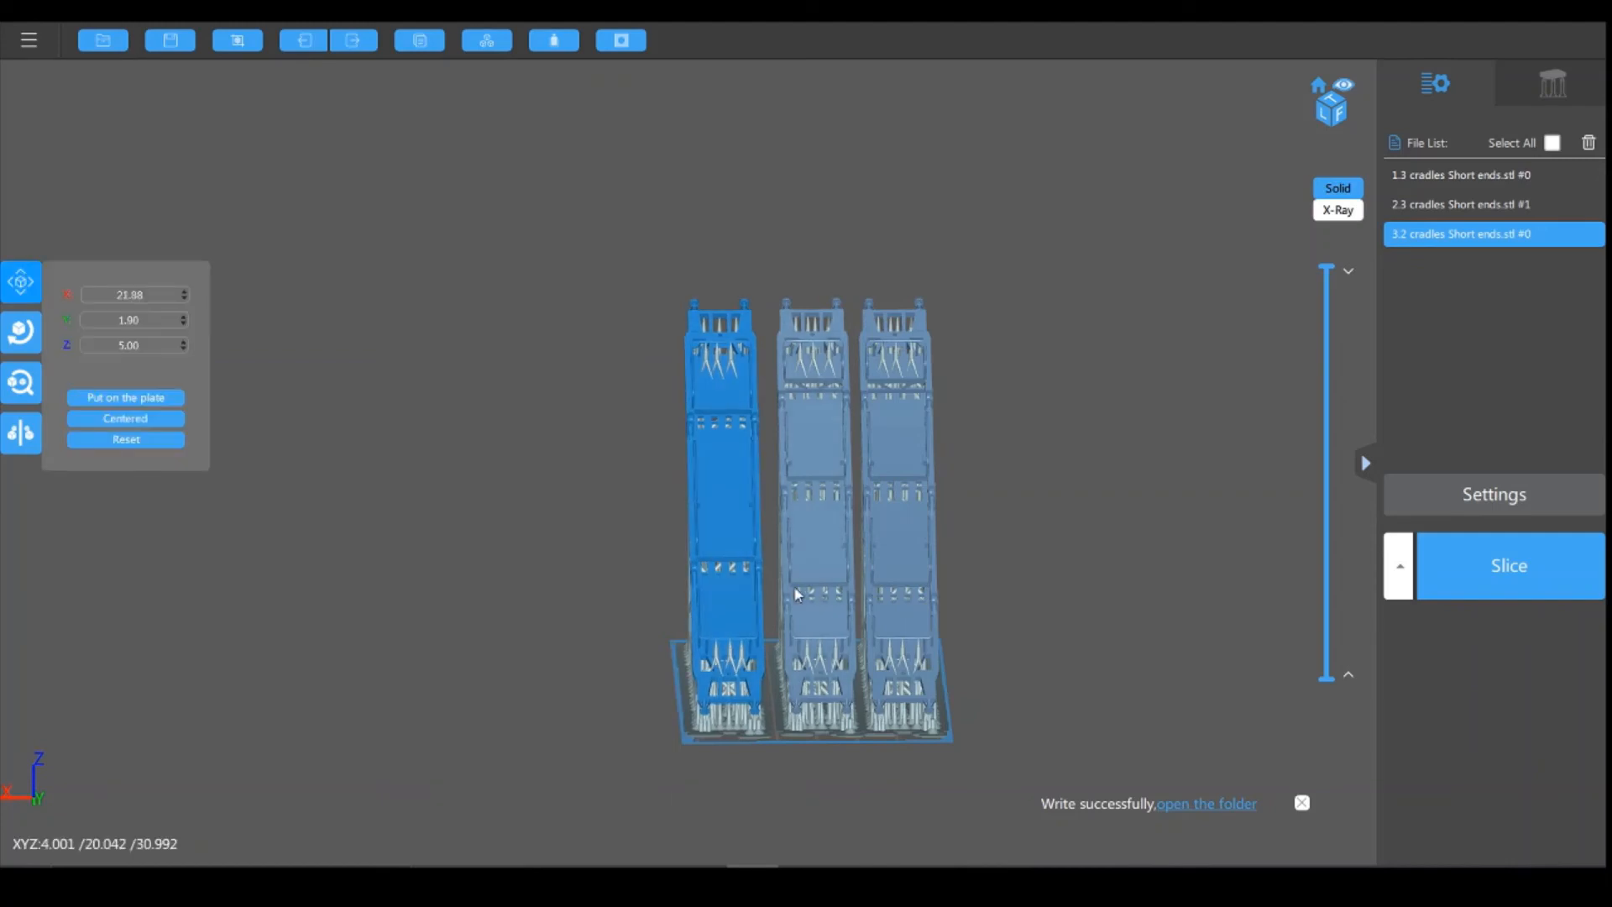
pyautogui.click(814, 561)
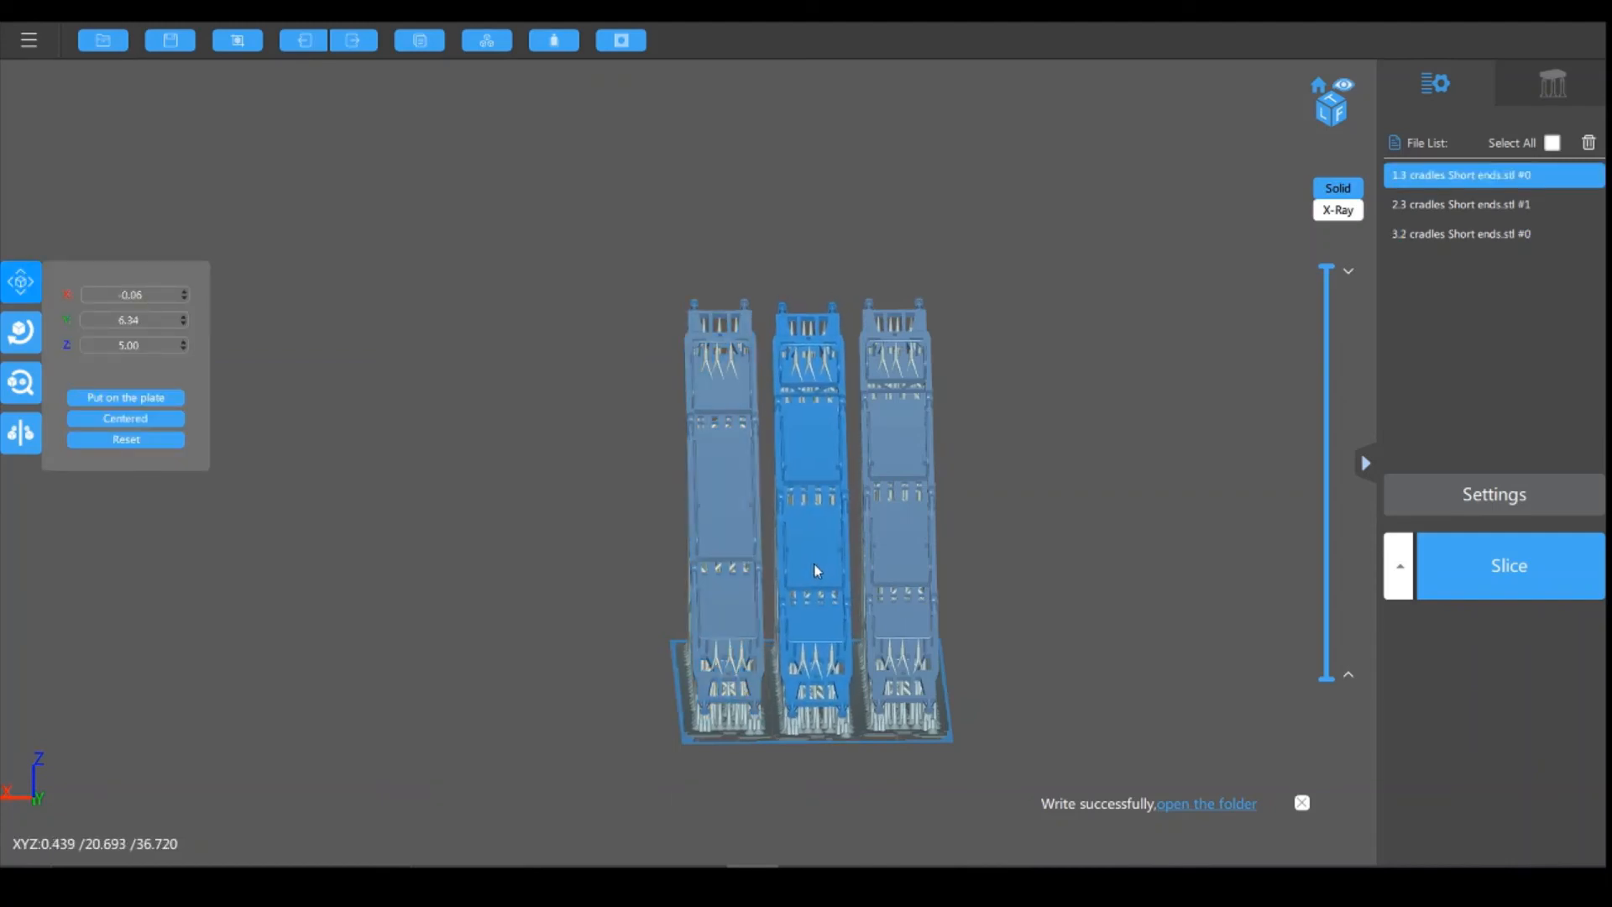
# Step: Rotate the middle three-cradle model 180° about the Z axis
pyautogui.moveTo(1254, 636); pyautogui.dragTo(1036, 619, button='right')
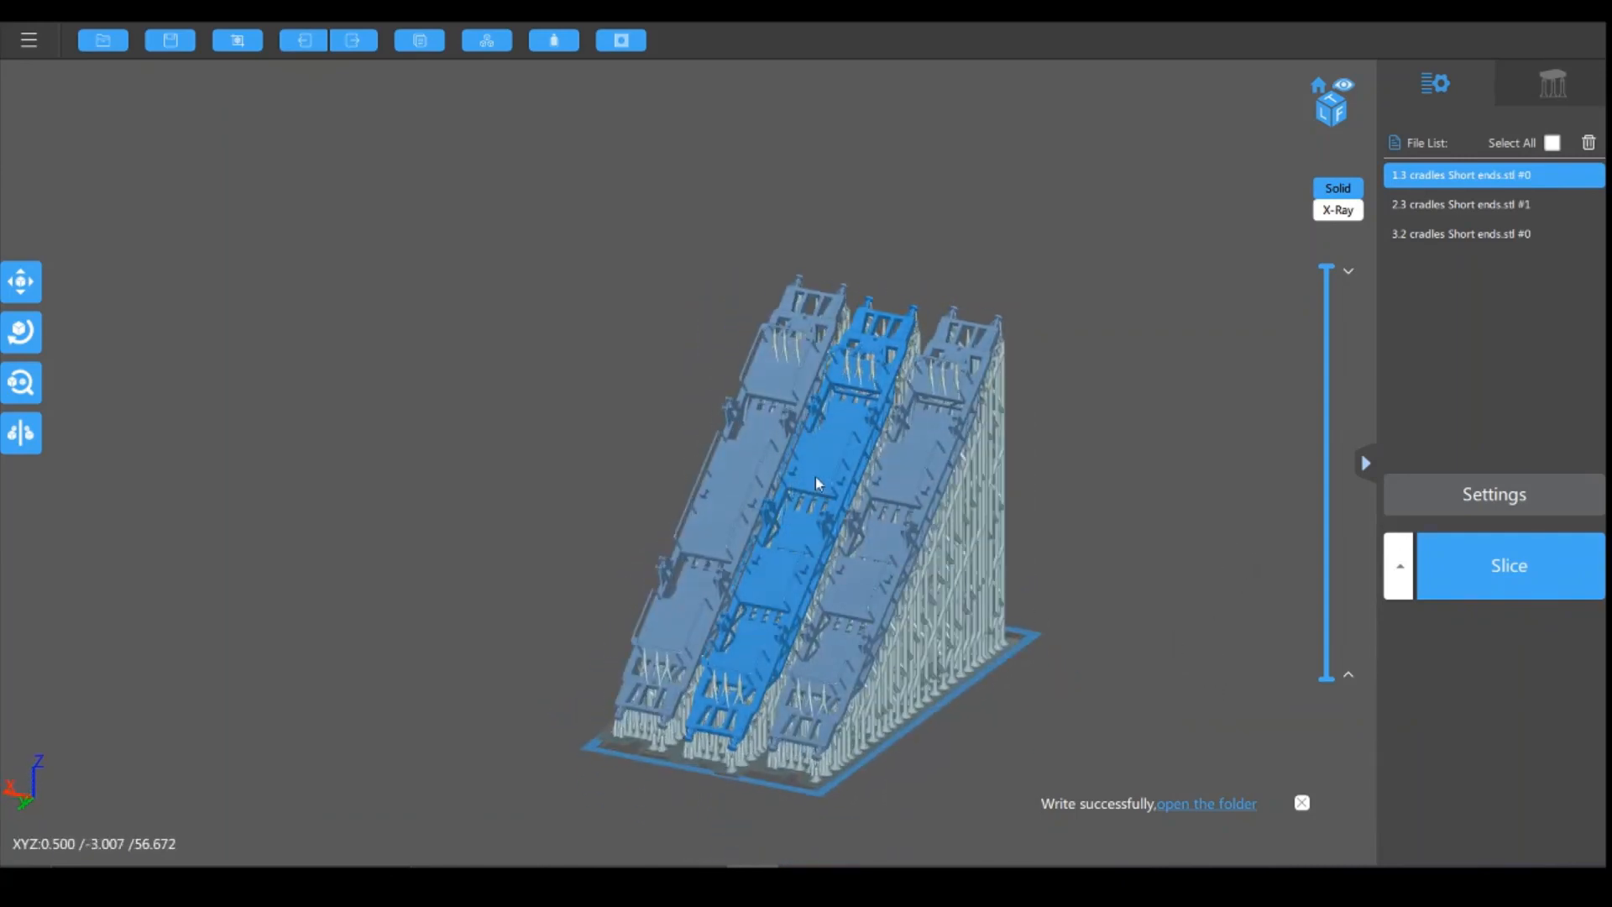
pyautogui.click(22, 332)
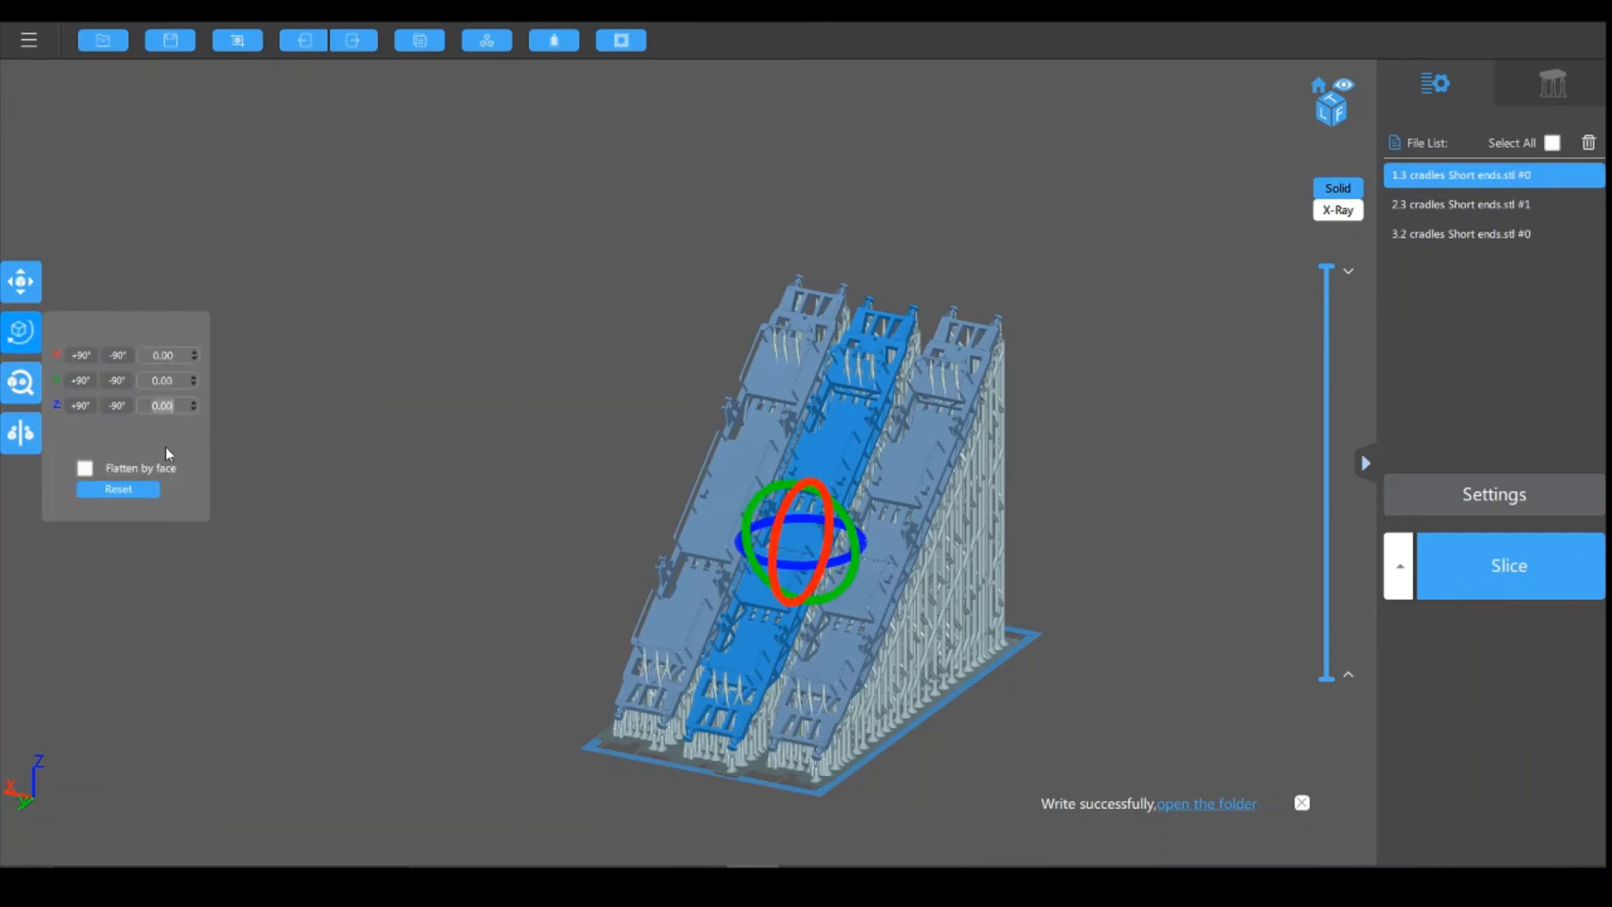
pyautogui.write('90')
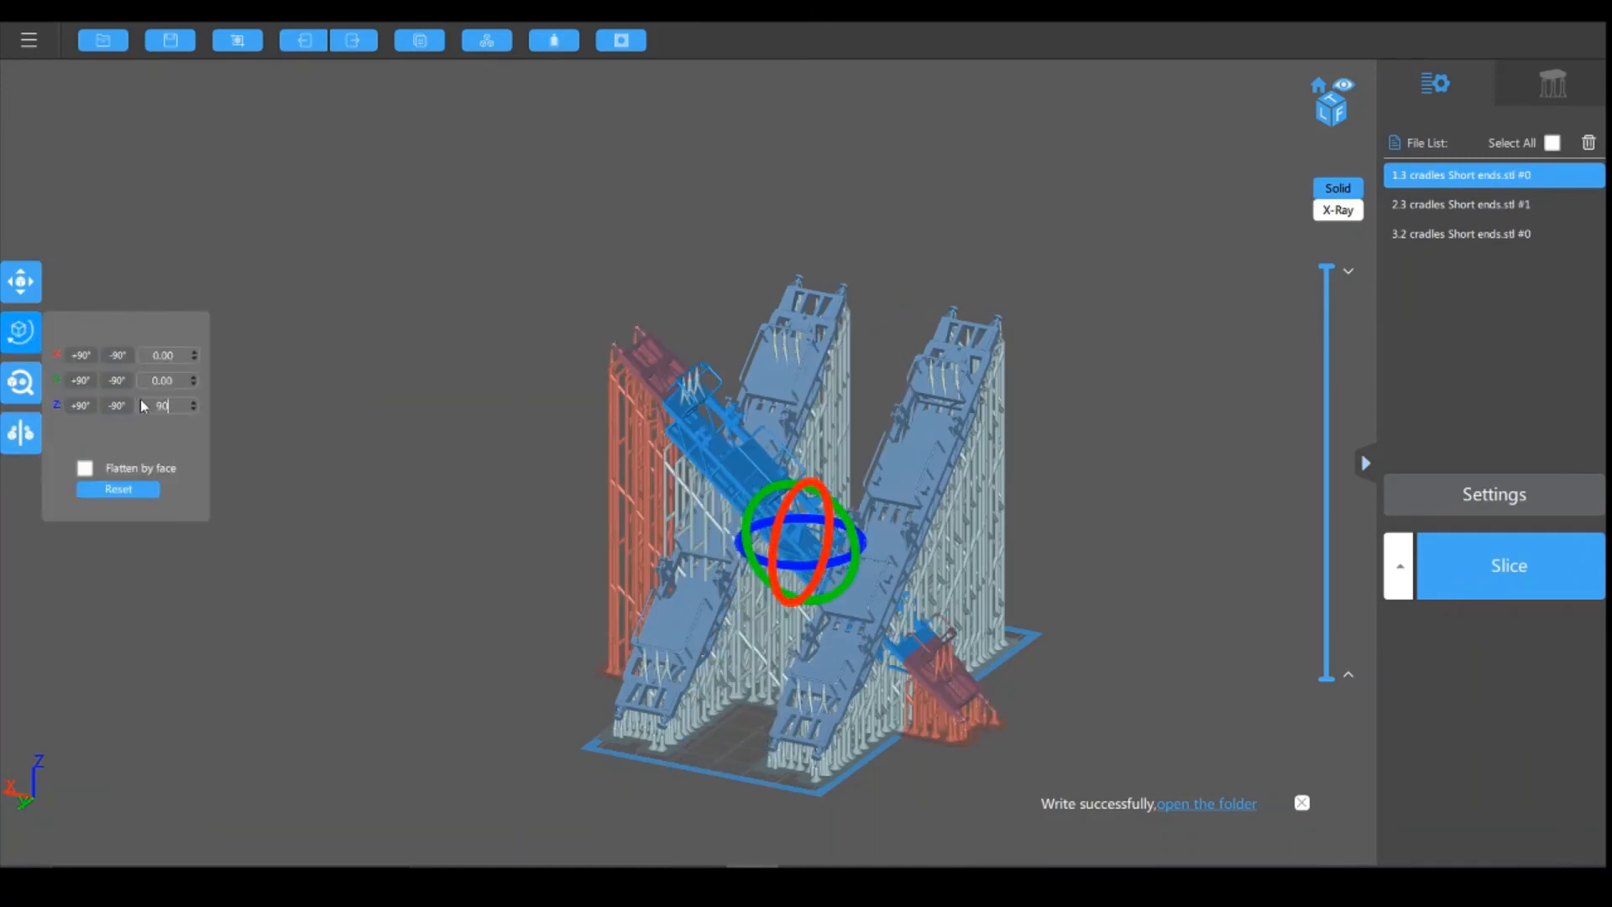
pyautogui.press('BackSpace')
pyautogui.press('BackSpace')
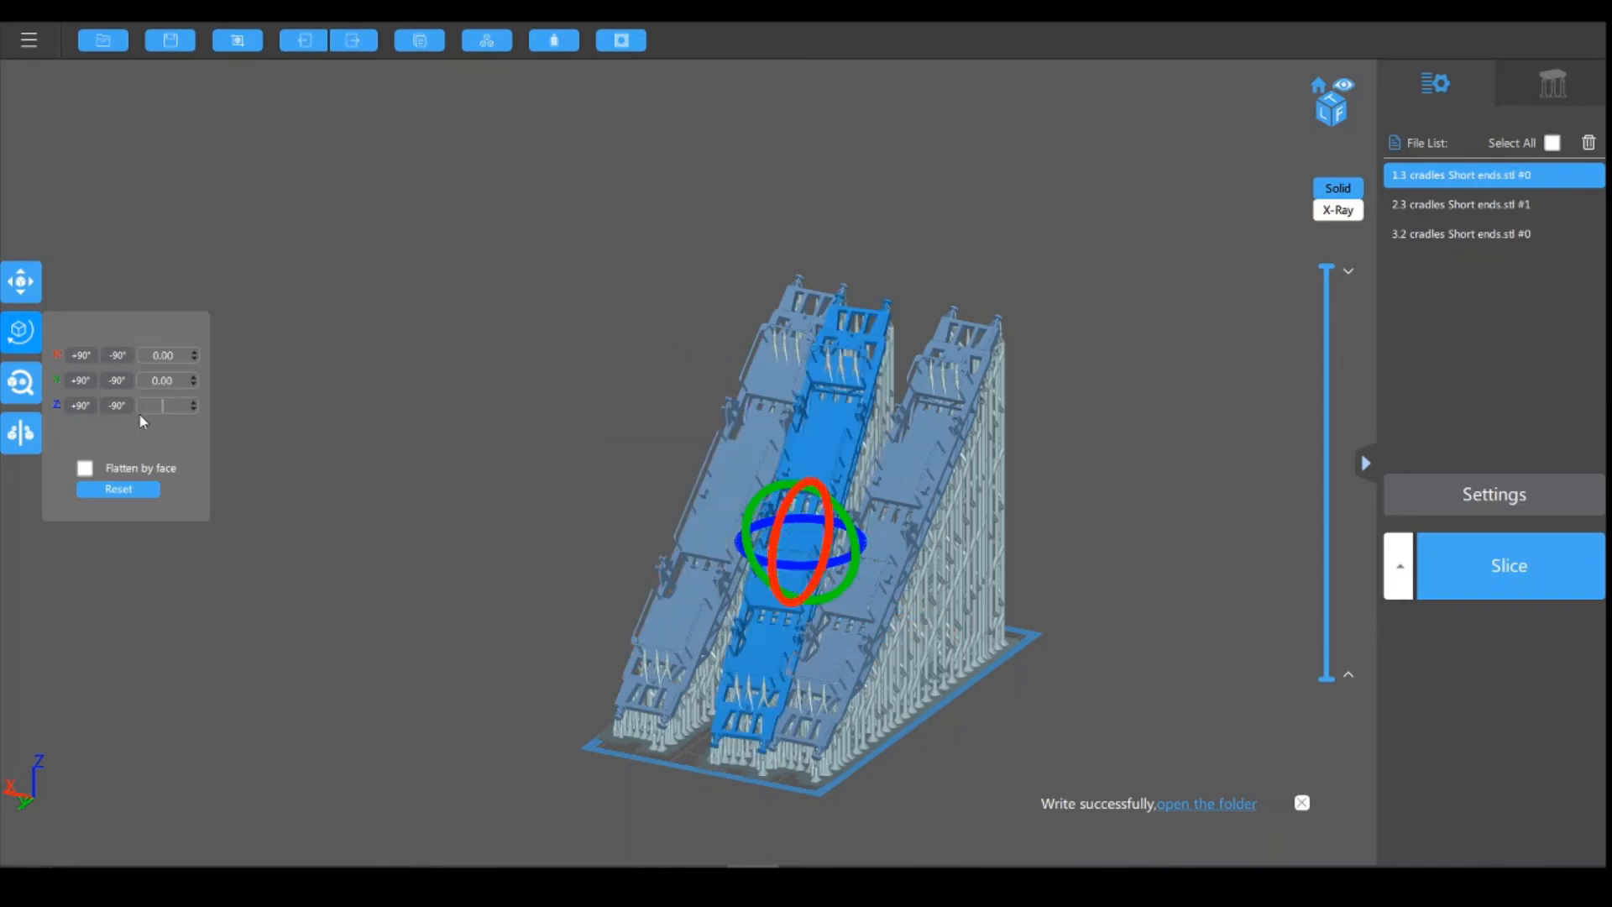
pyautogui.write('180')
# Step: Reposition the rotated middle model between the two outer models and slice the plate
pyautogui.moveTo(1126, 660); pyautogui.dragTo(1209, 714, button='right')
pyautogui.click(824, 615)
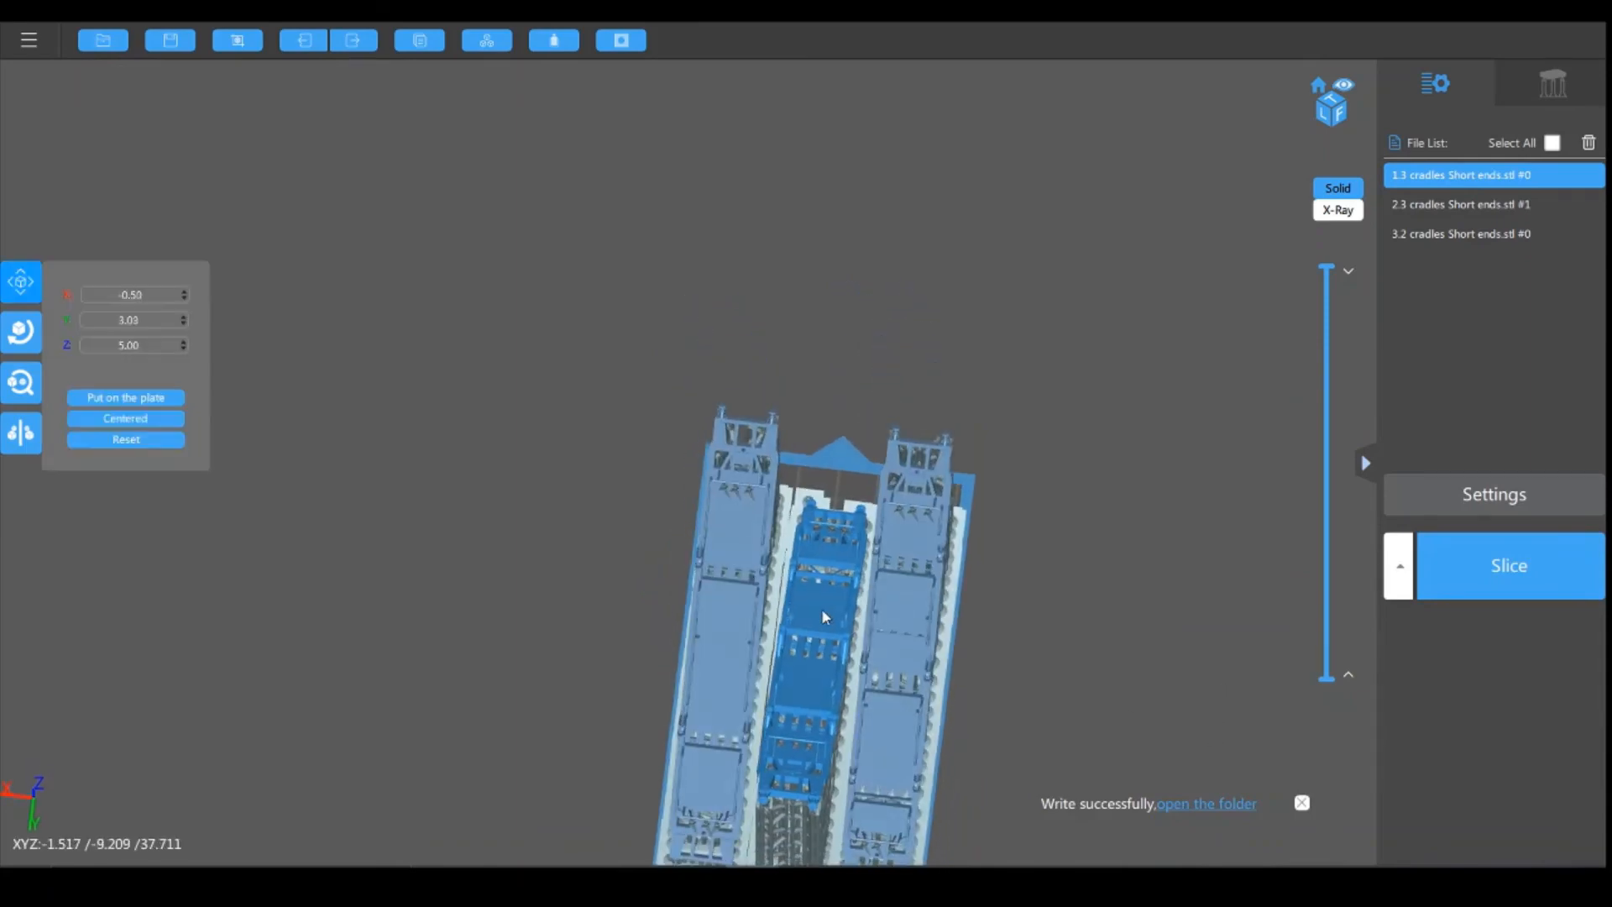
pyautogui.moveTo(823, 613); pyautogui.dragTo(817, 588)
pyautogui.moveTo(1053, 622); pyautogui.dragTo(956, 569, button='right')
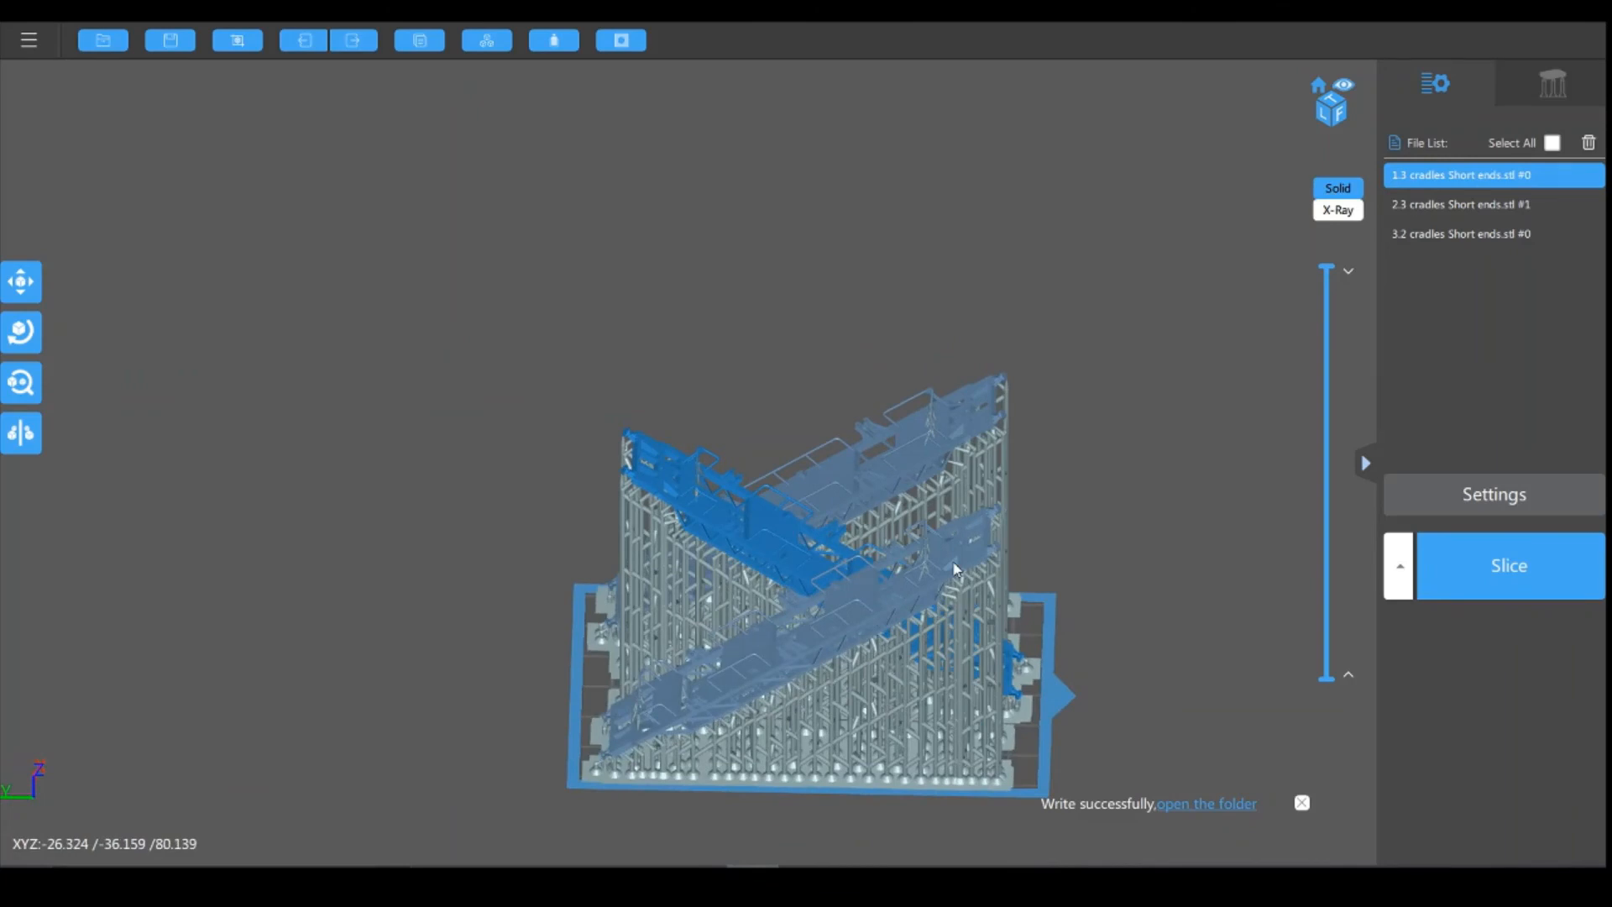
pyautogui.click(1497, 557)
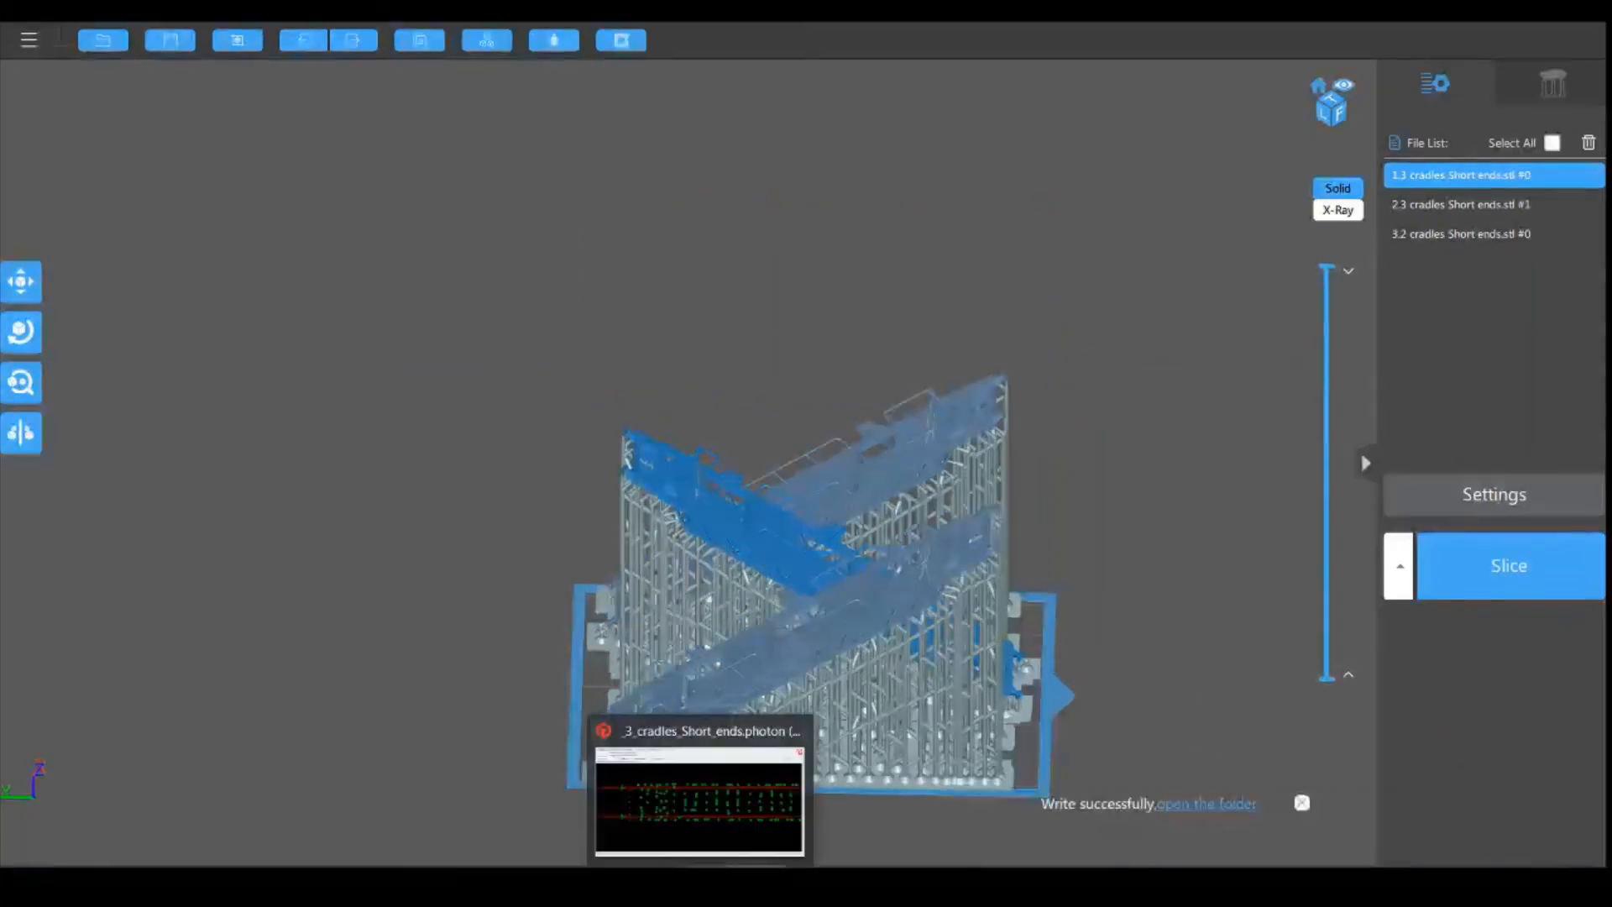
# Step: Switch to the photon file validator and open the "2 types" .photon file from the Printfiles folder
pyautogui.click(702, 883)
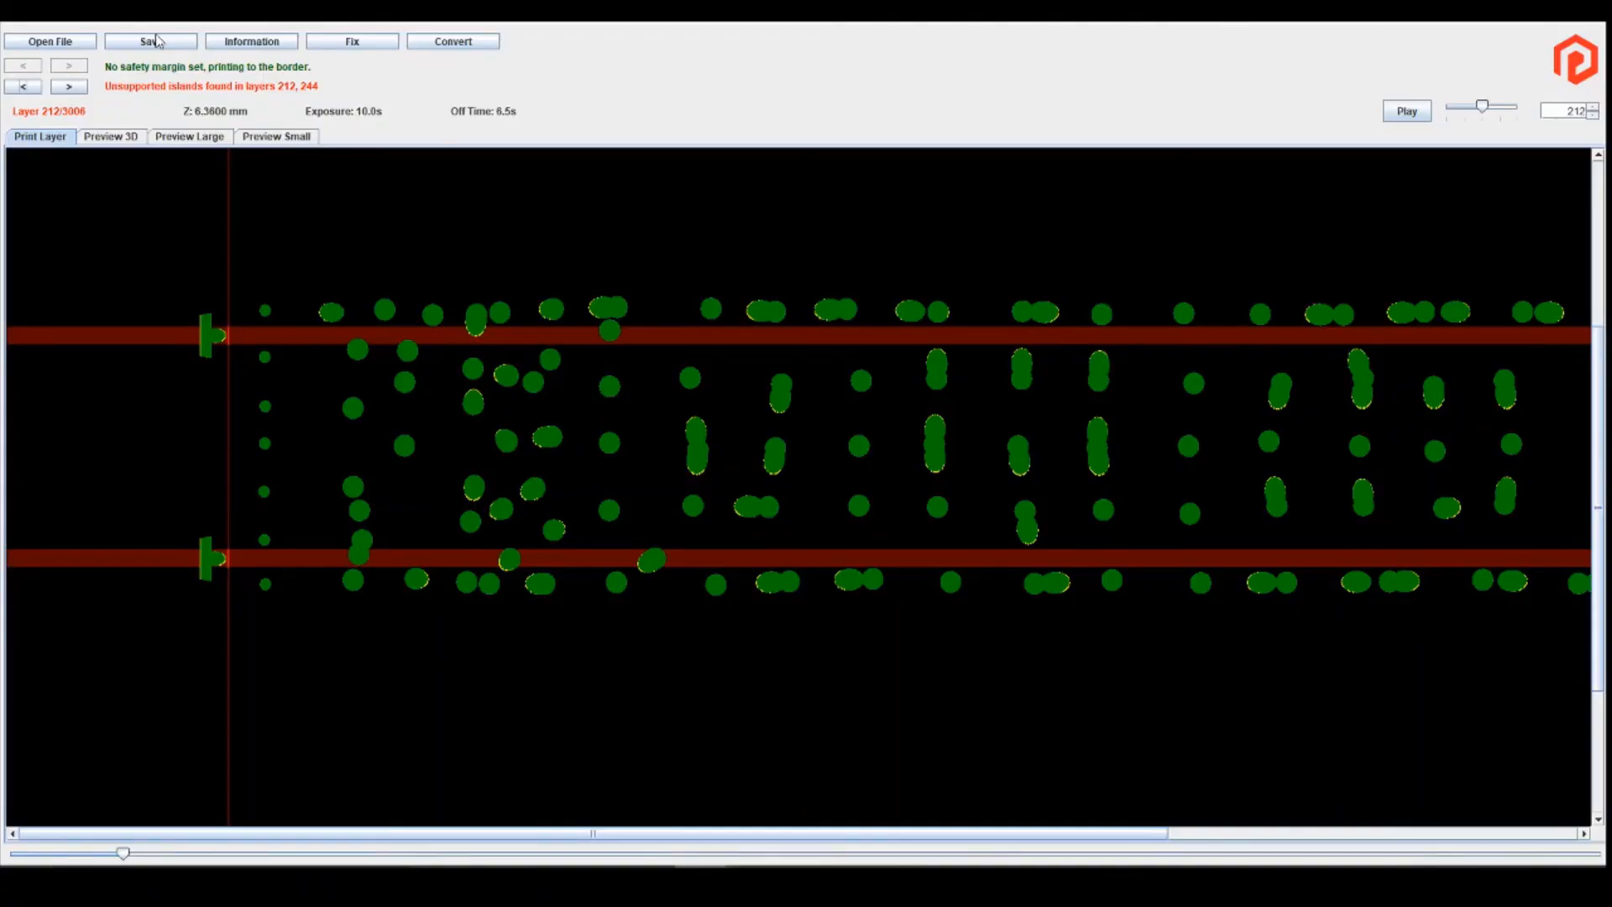
pyautogui.click(50, 42)
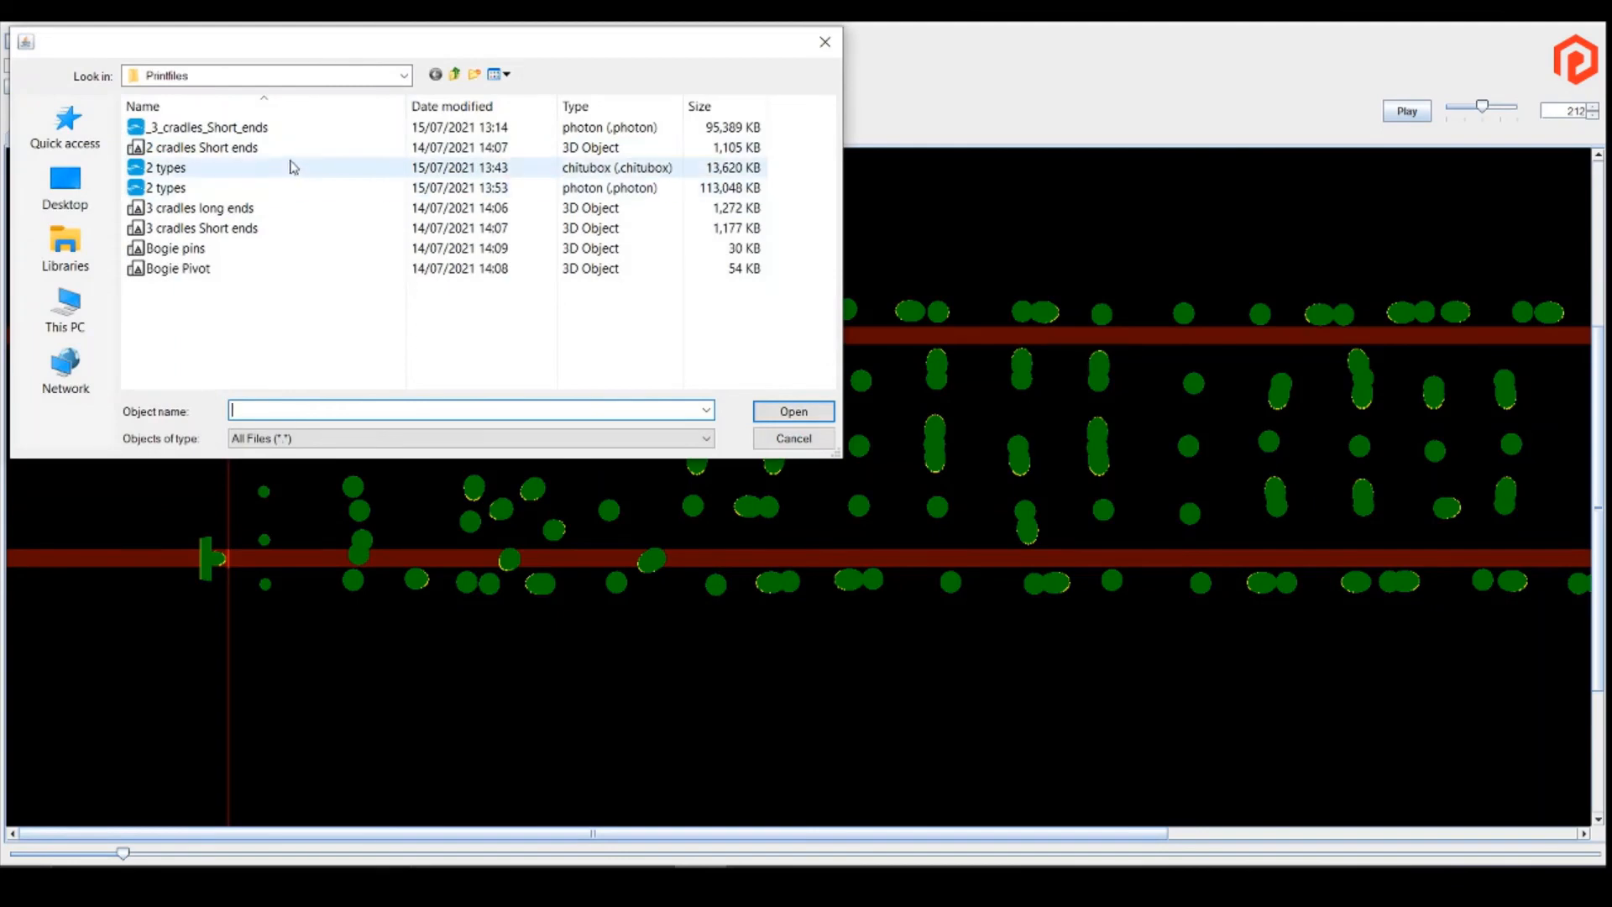
pyautogui.click(260, 189)
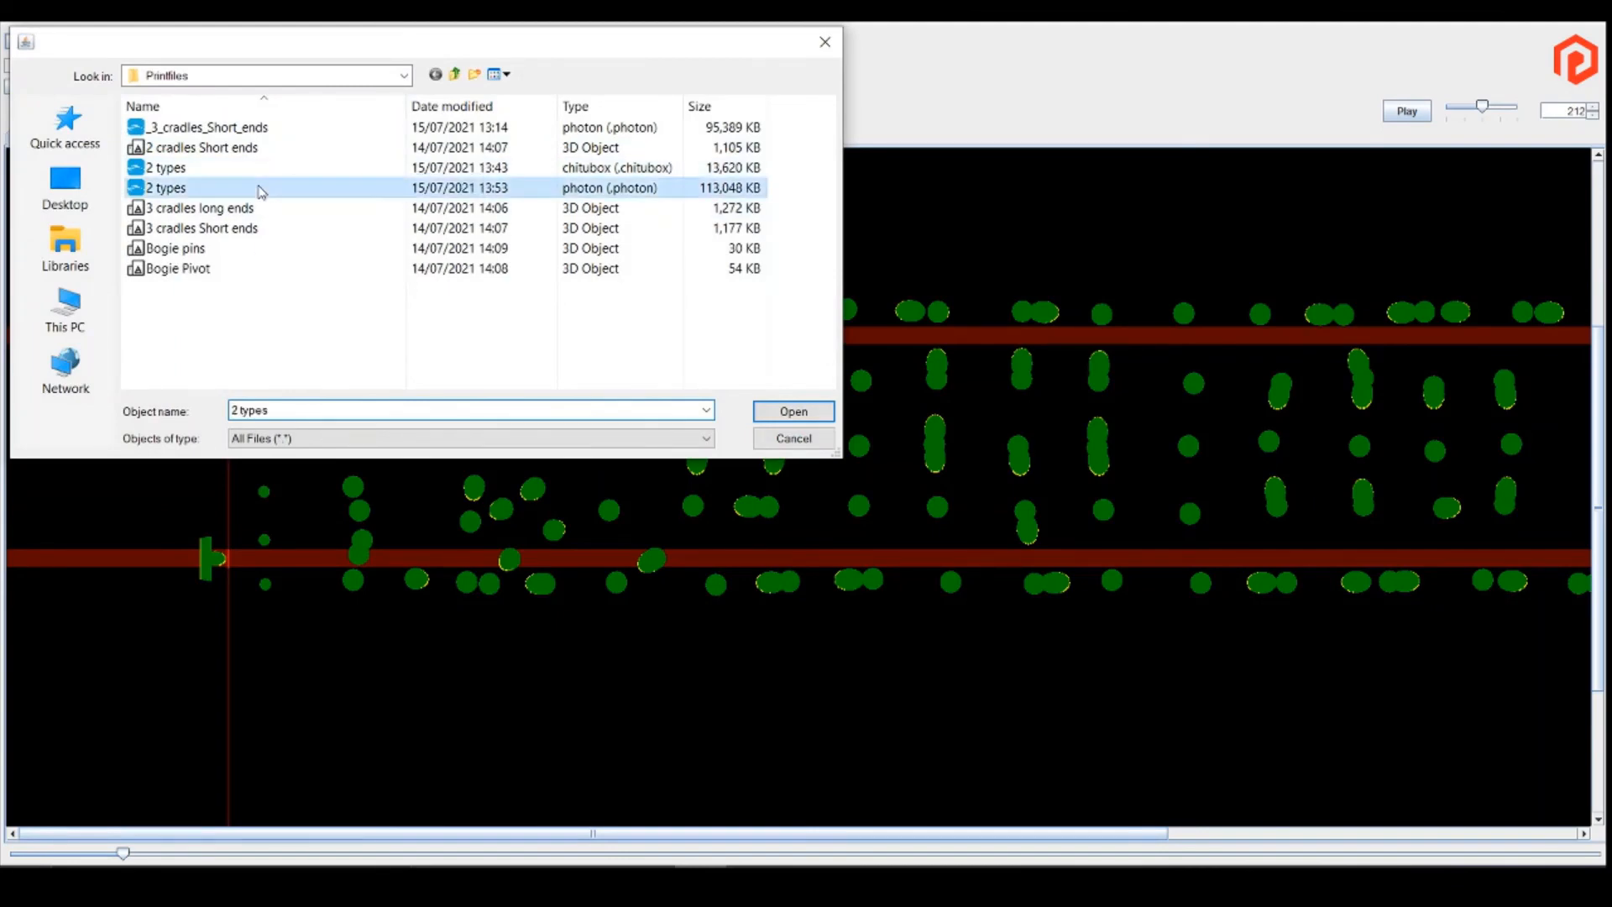
pyautogui.click(793, 412)
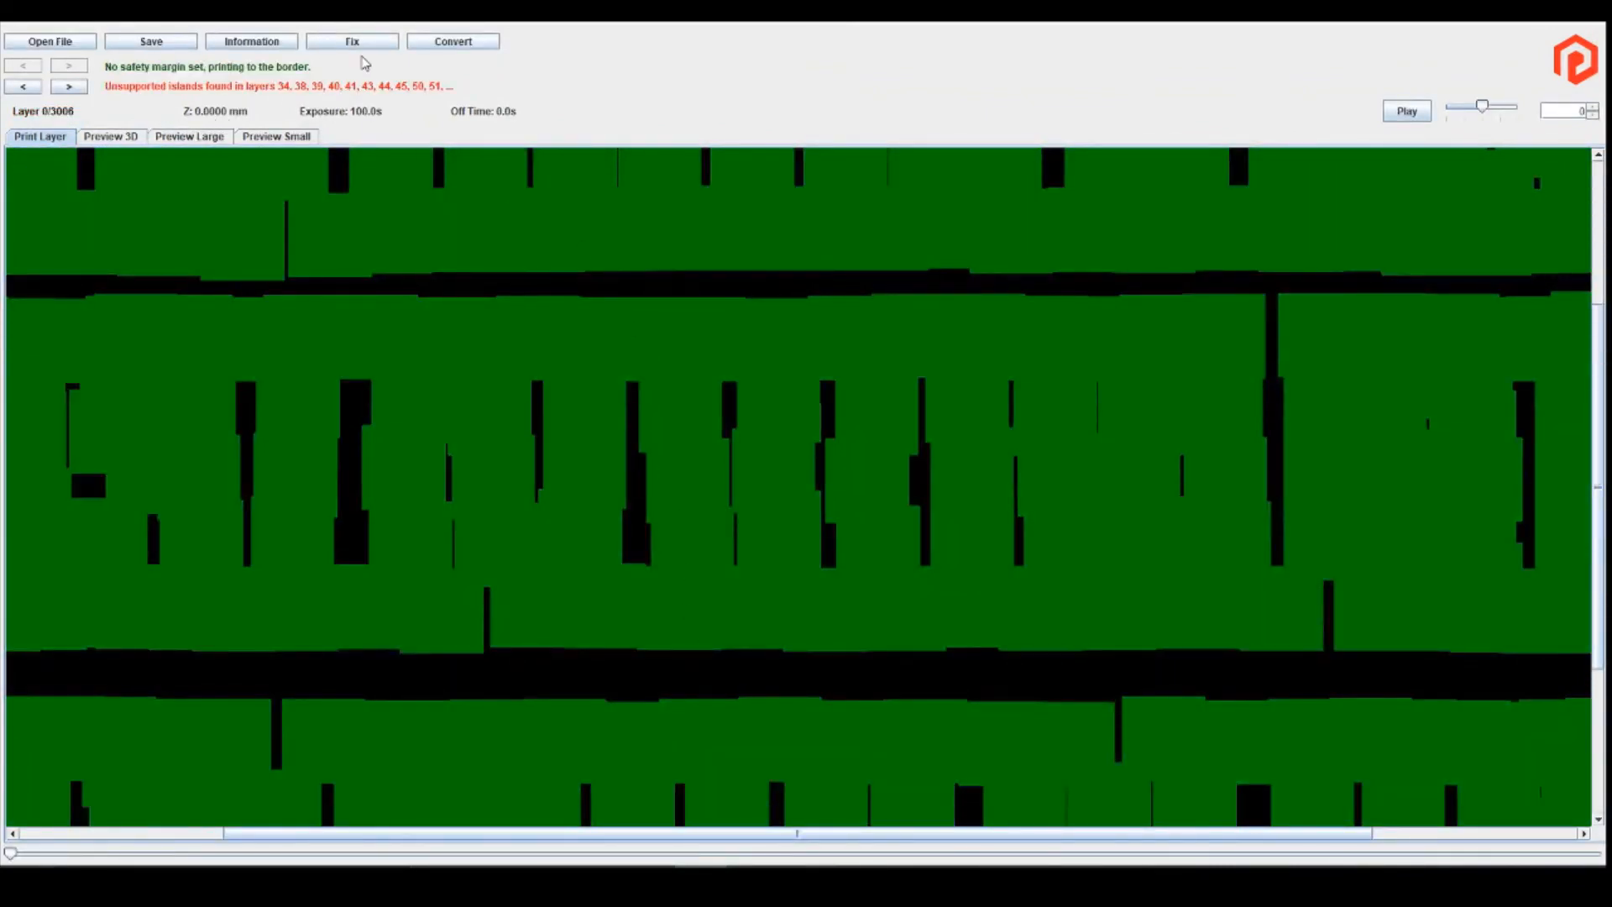
# Step: Run the pixel error fix on the loaded print file and close the finished report
pyautogui.click(363, 42)
pyautogui.click(1074, 343)
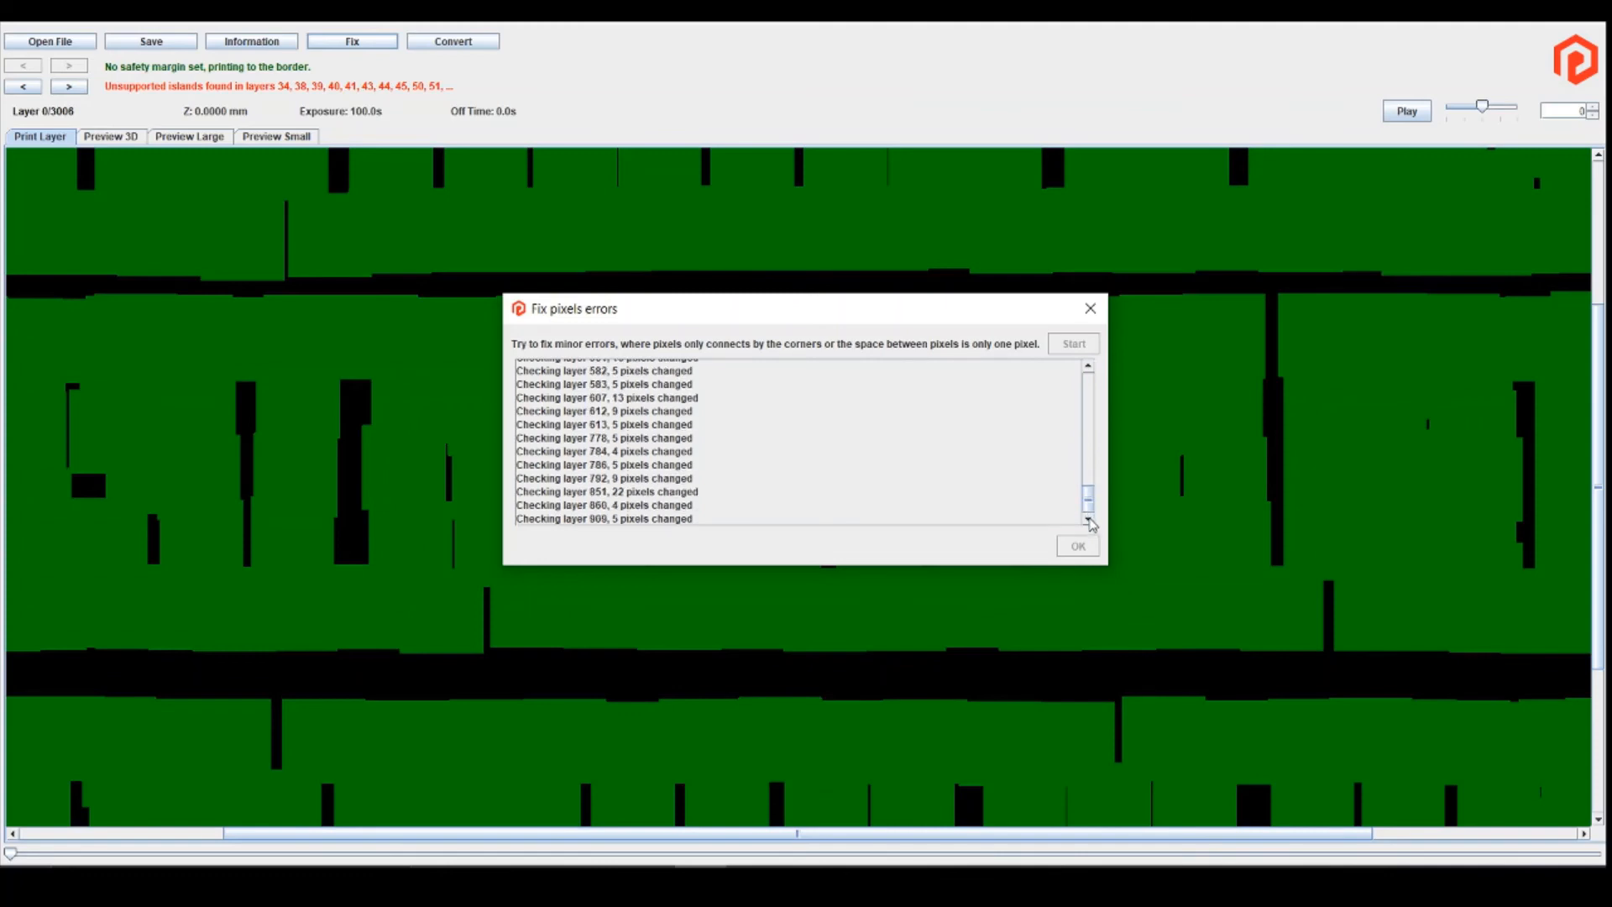
pyautogui.press('XF86AudioLowerVolume')
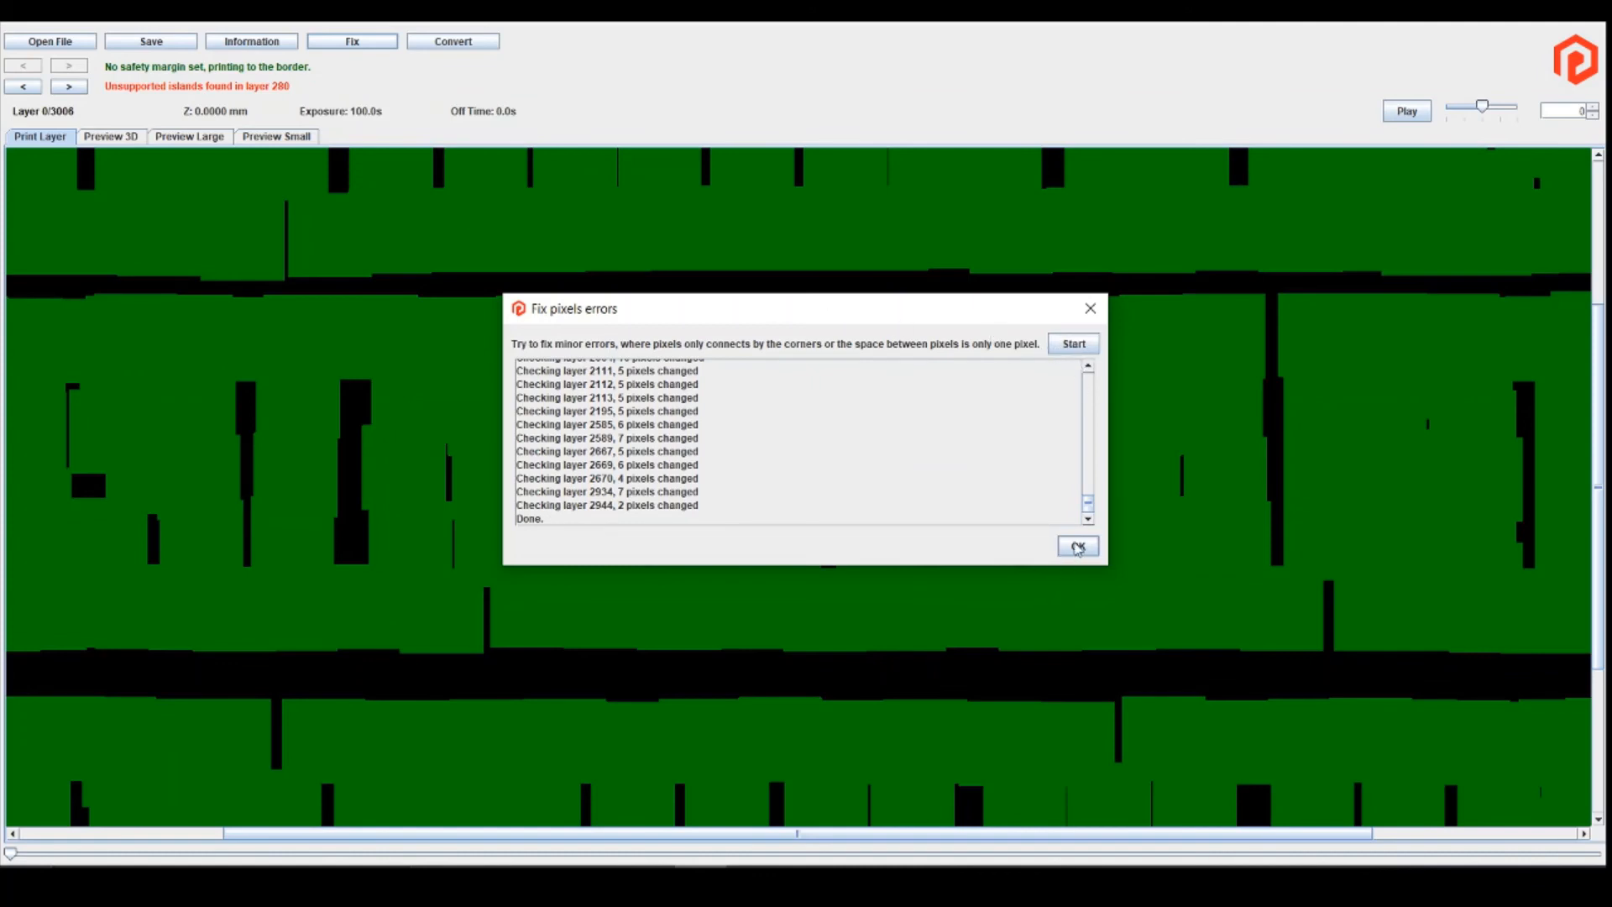
pyautogui.click(1078, 547)
# Step: Go to the layer flagged for unsupported islands, layer 280, and examine the low ends of the models for them
pyautogui.click(69, 87)
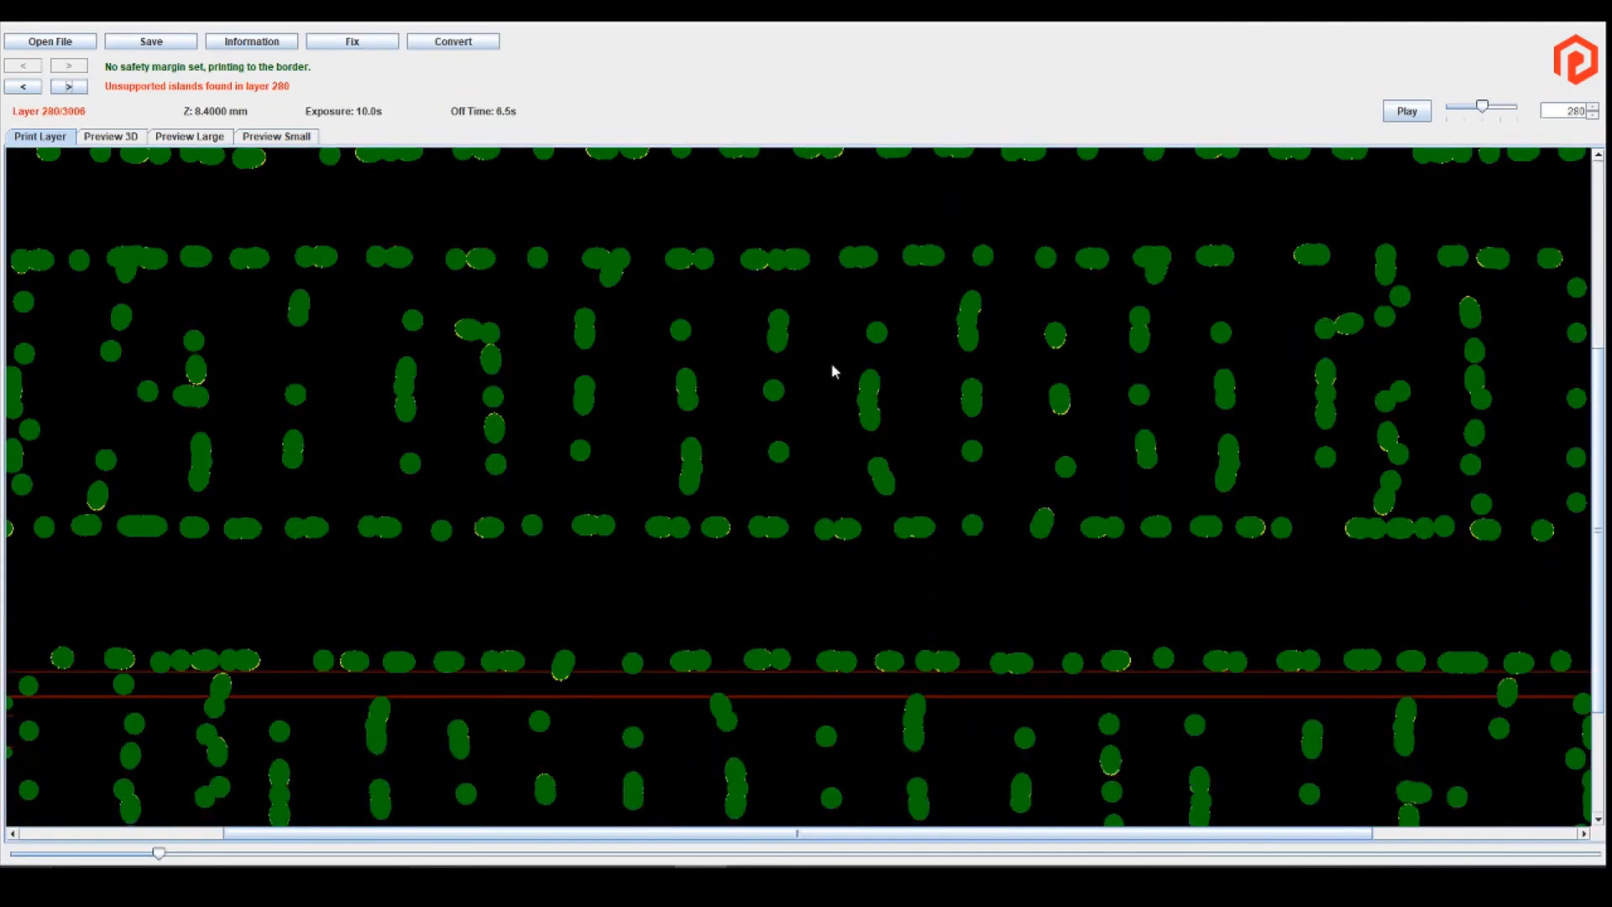
pyautogui.scroll(-3, 831, 369)
pyautogui.moveTo(1078, 833); pyautogui.dragTo(602, 837)
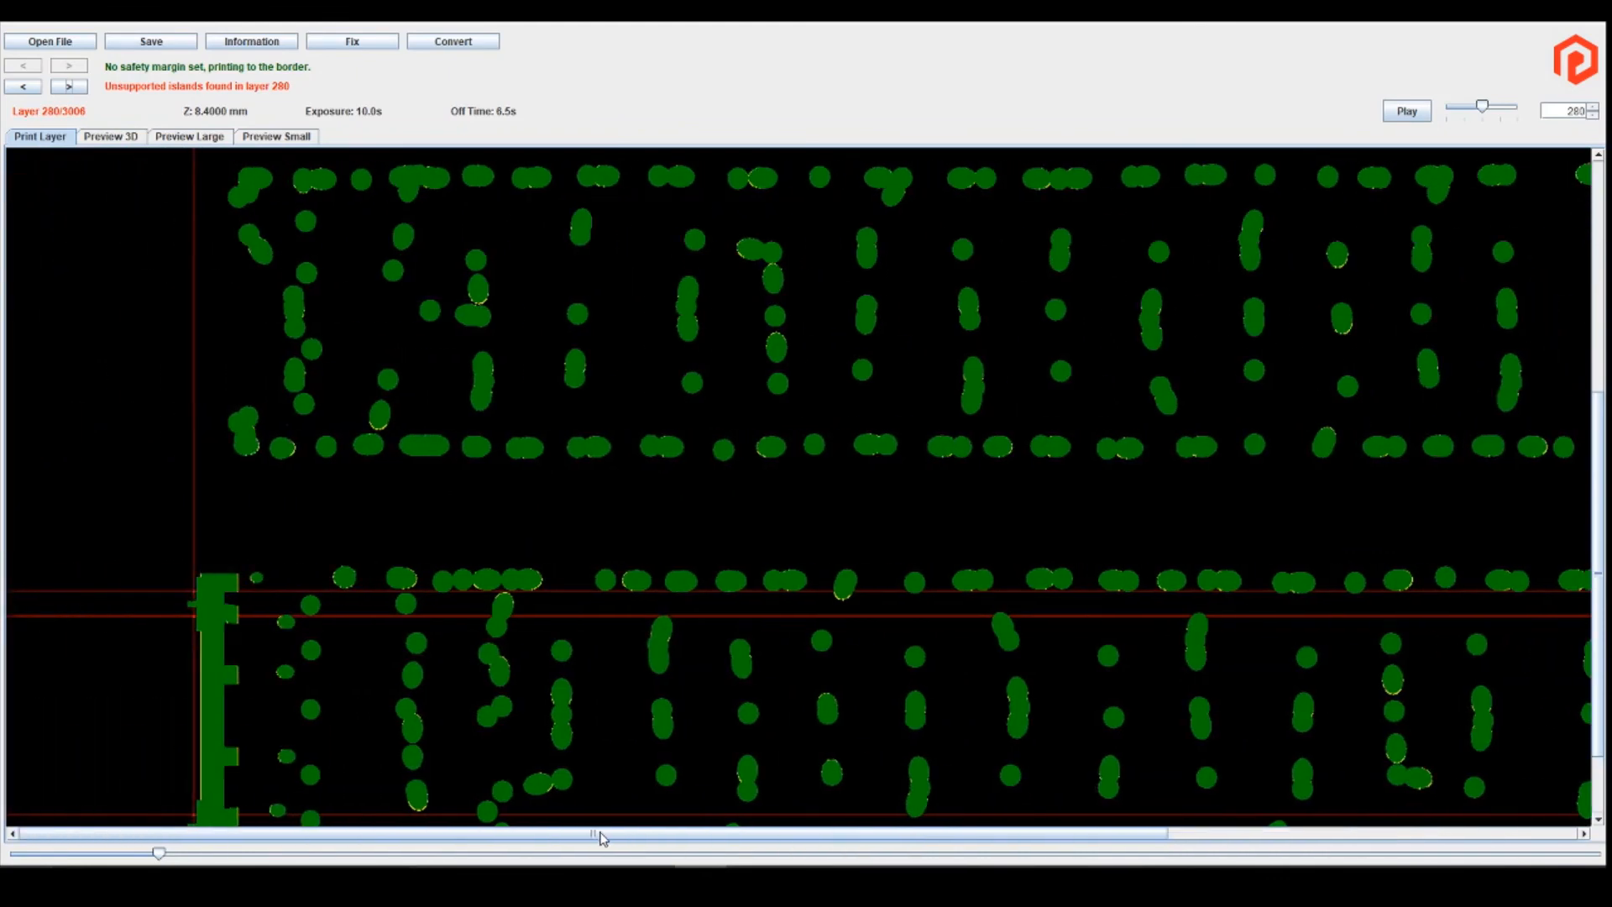
pyautogui.scroll(-4, 205, 613)
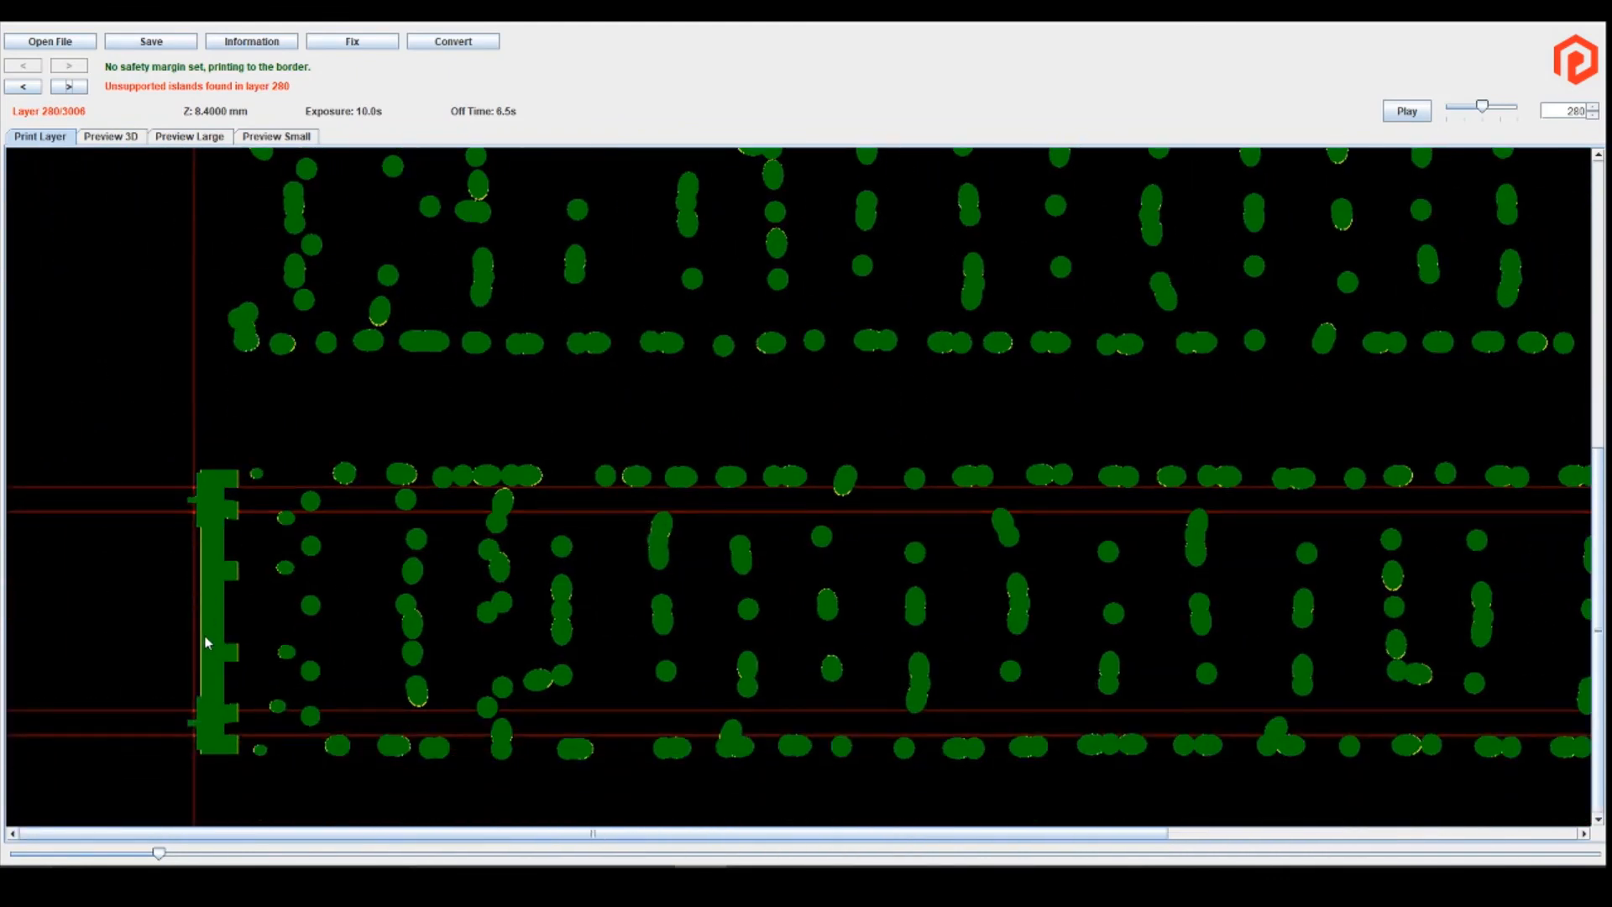
pyautogui.scroll(20, 208, 642)
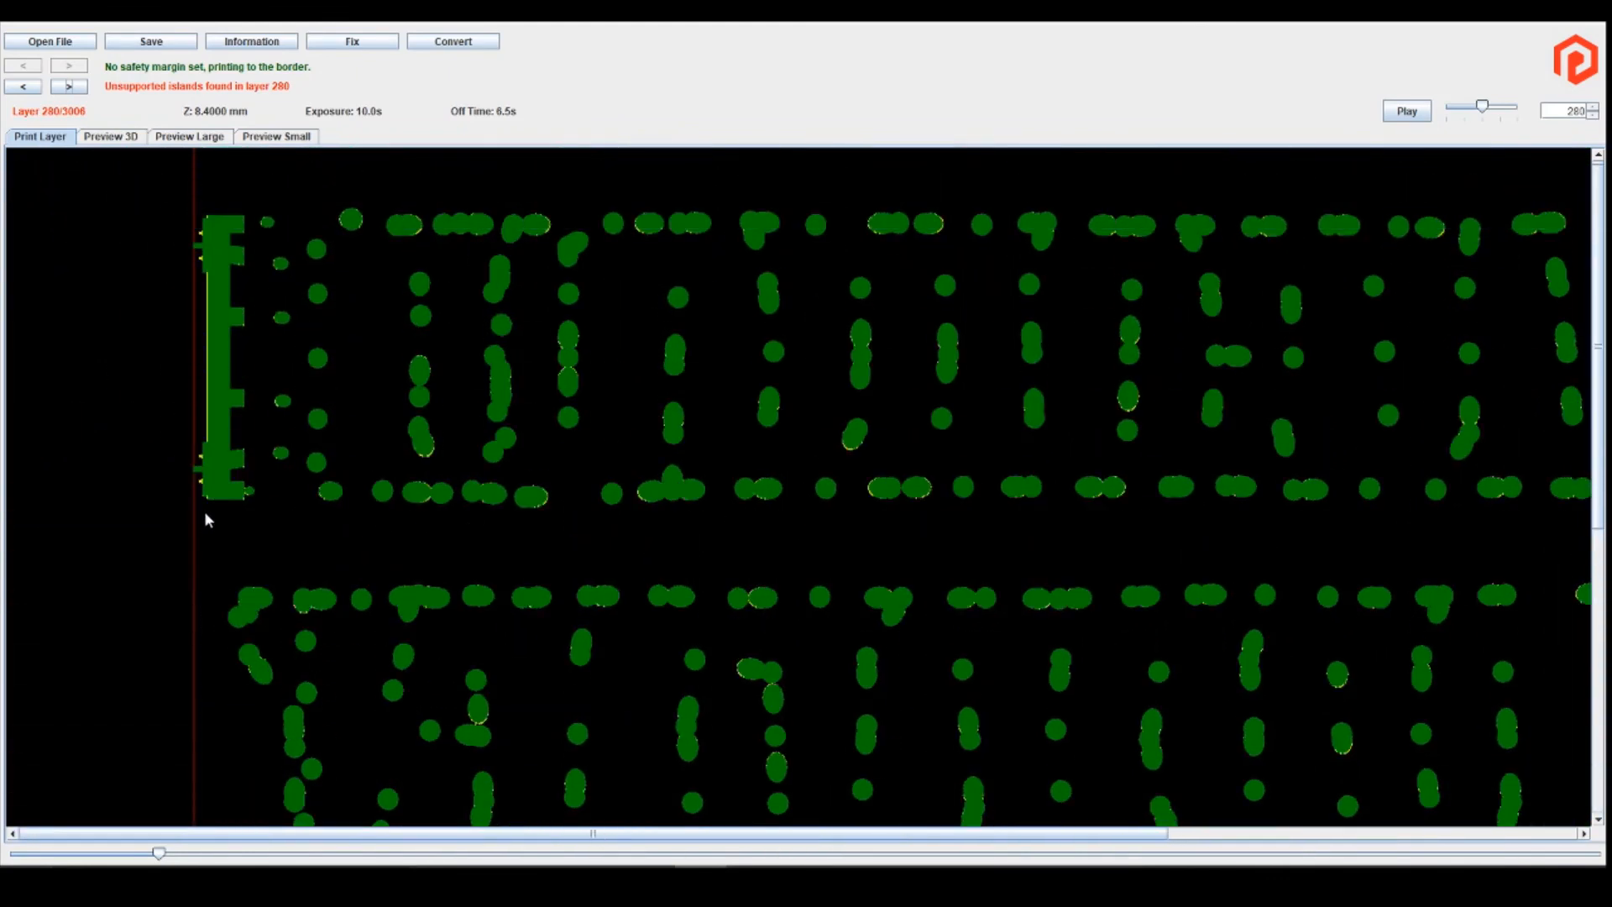
pyautogui.scroll(-20, 204, 518)
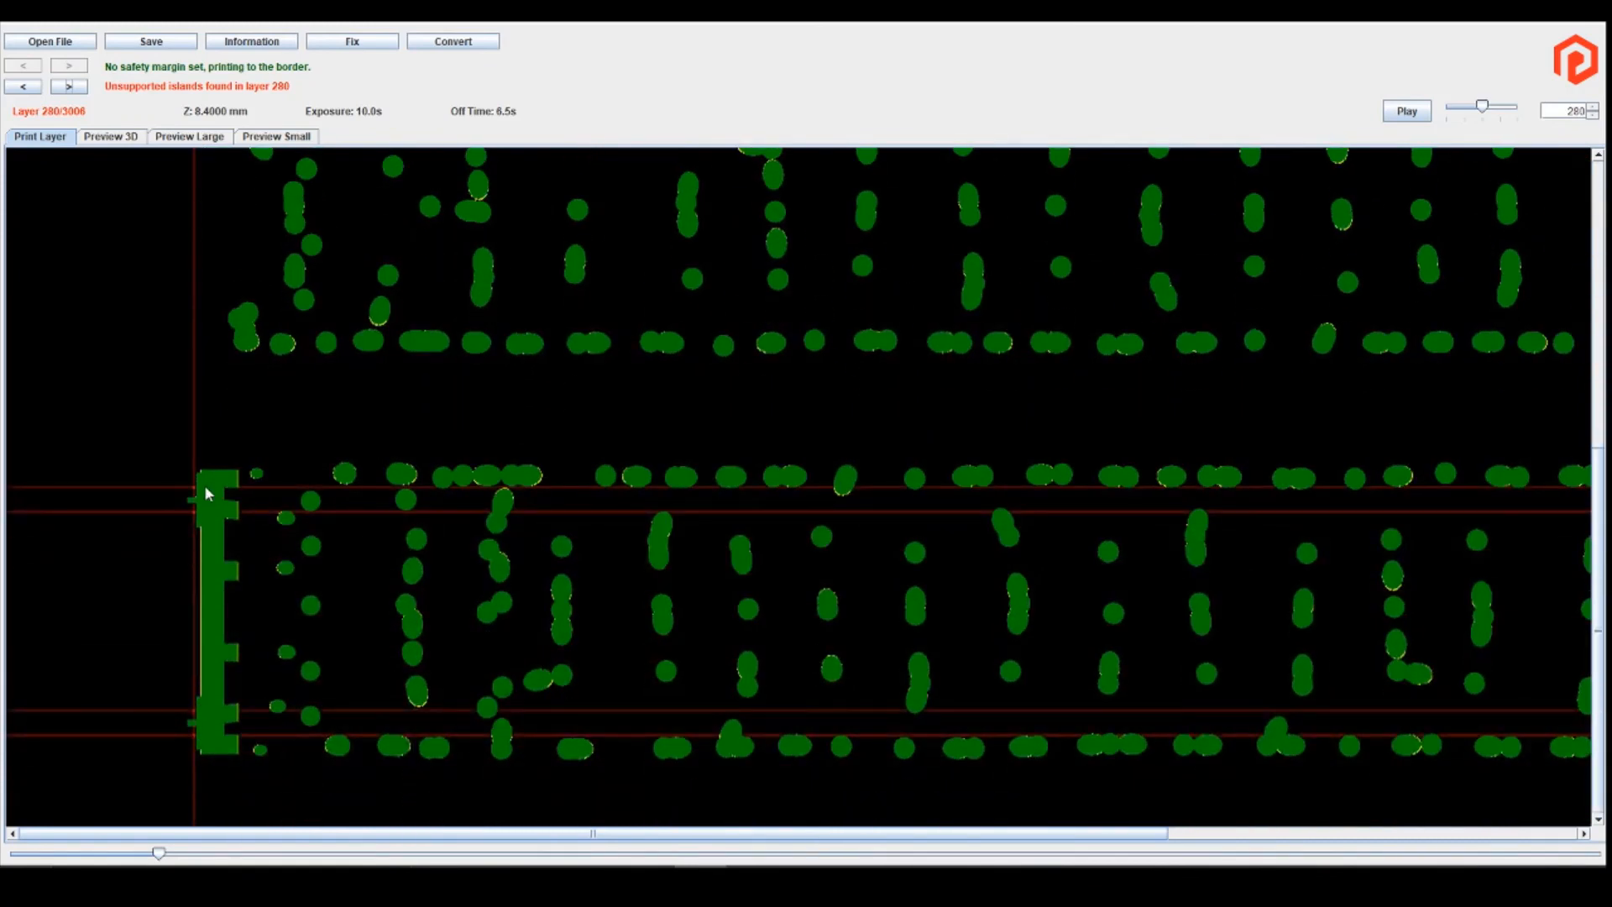
# Step: Compare the unsupported island locations at the lower model's end with the other models on layer 280
pyautogui.scroll(9, 351, 480)
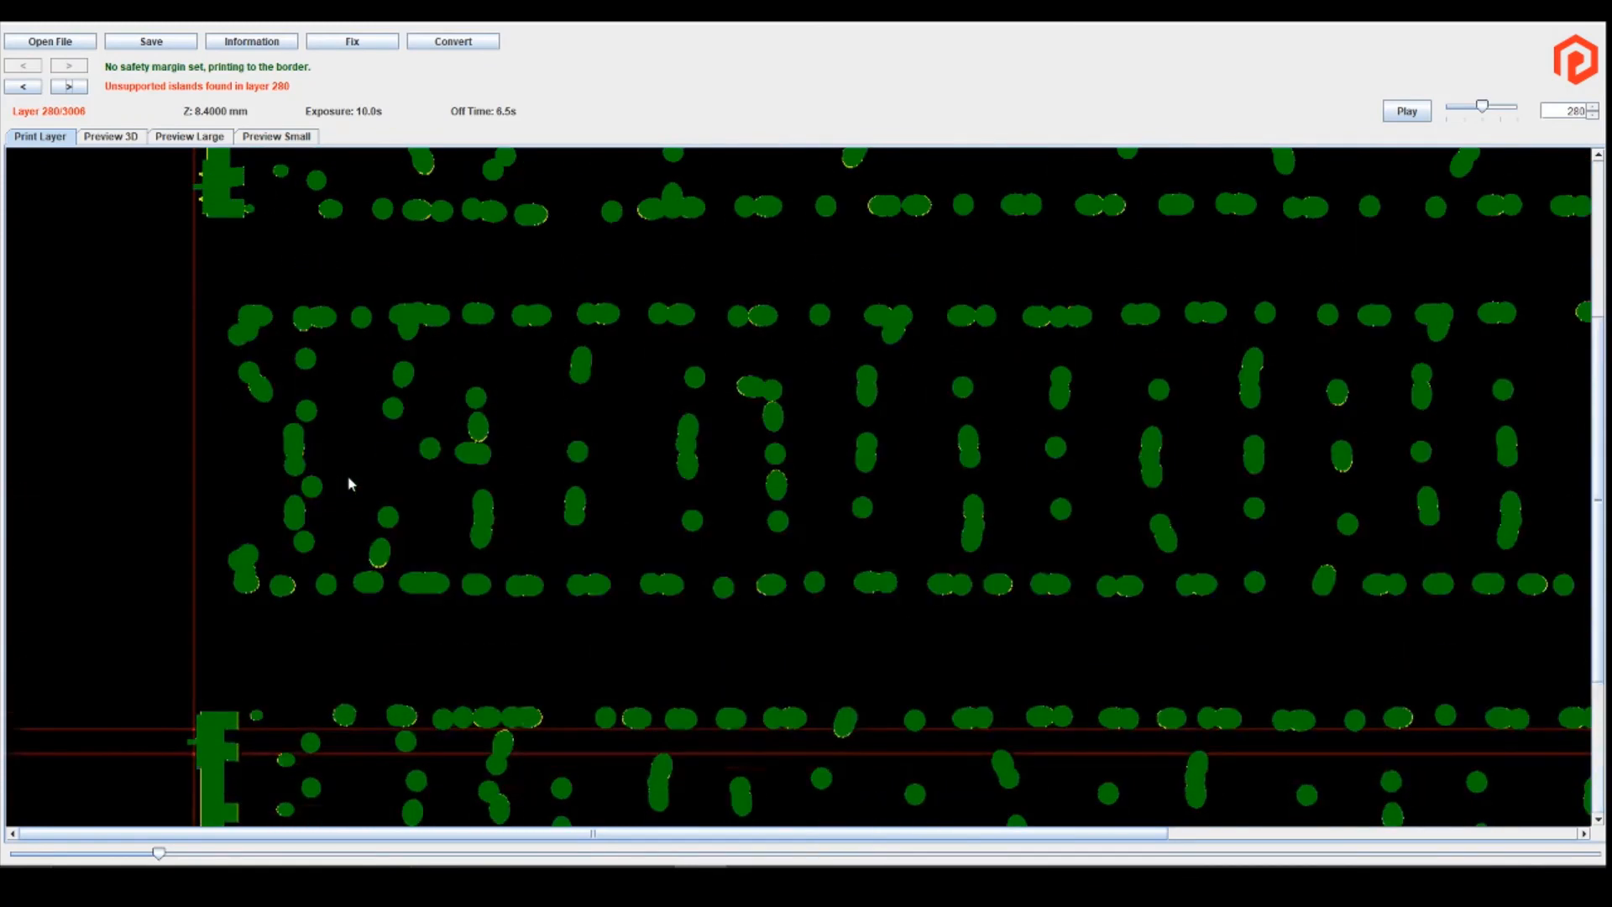
pyautogui.scroll(-8, 349, 479)
pyautogui.scroll(7, 254, 509)
pyautogui.scroll(-9, 253, 509)
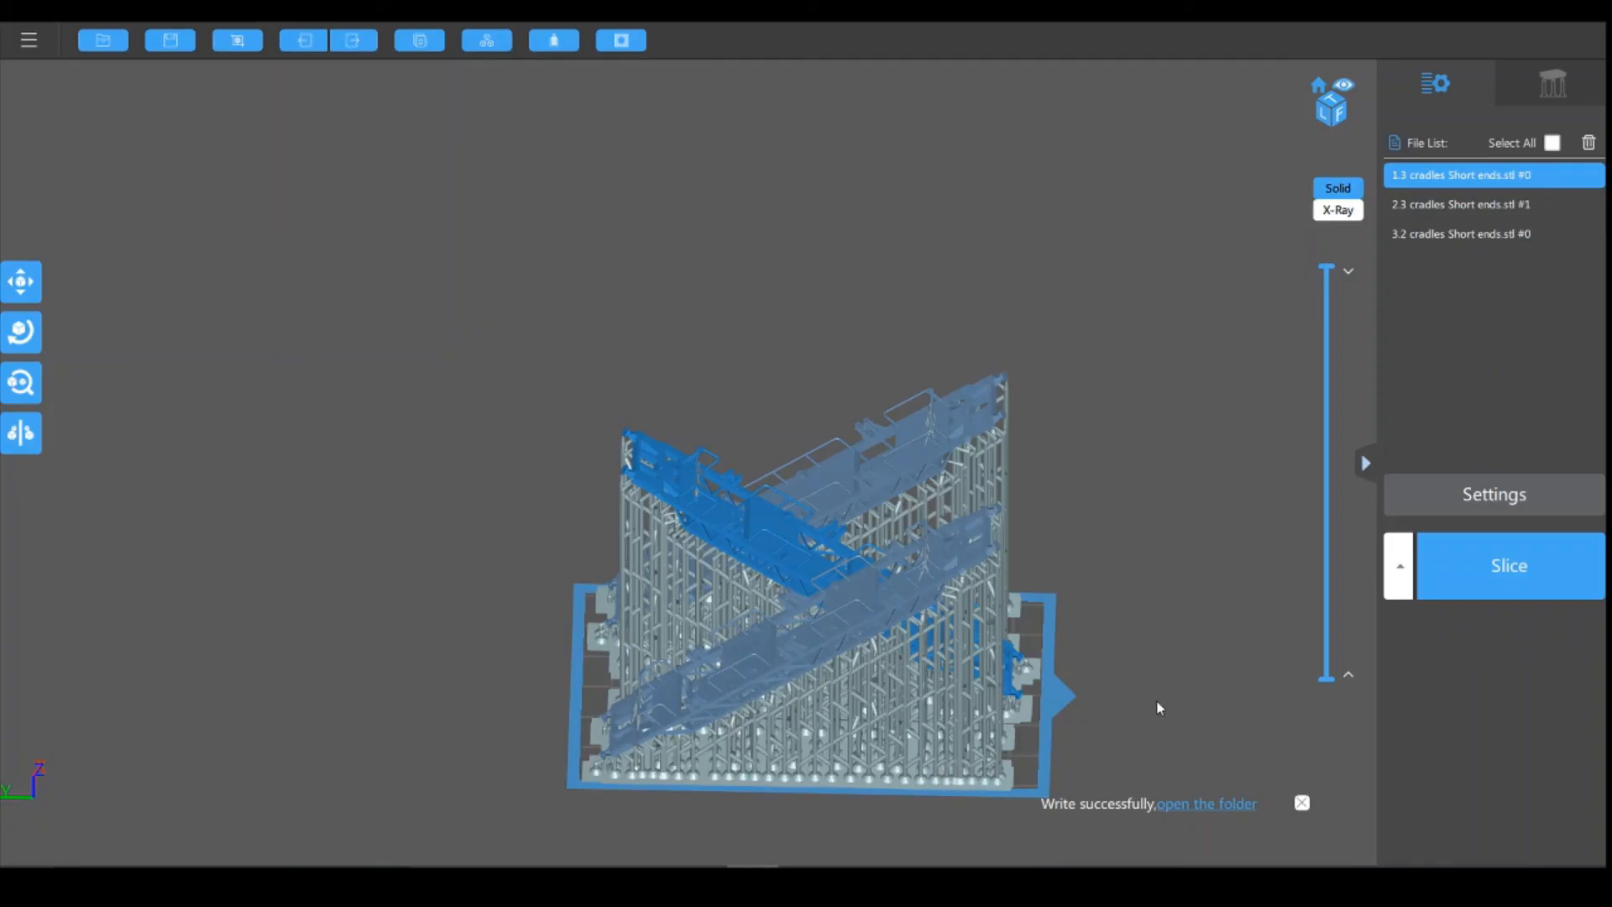
# Step: Switch to CHITUBOX, section the plate down to its low layers, and inspect the supports beneath the wagon's low end
pyautogui.moveTo(1159, 708); pyautogui.dragTo(785, 457)
pyautogui.scroll(6, 823, 477)
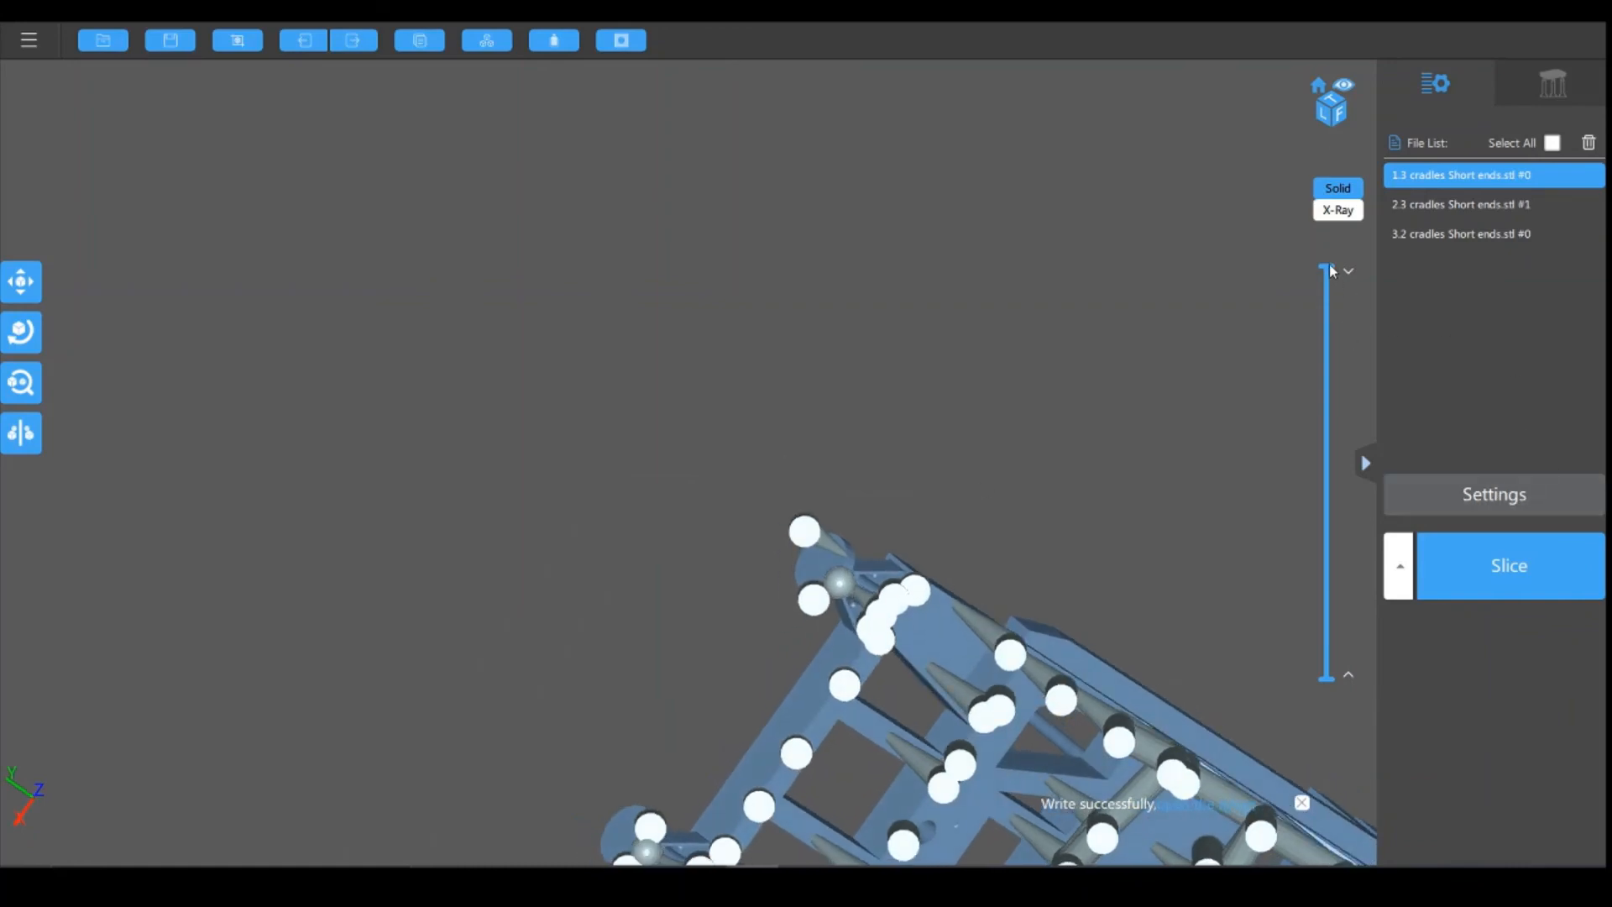
pyautogui.moveTo(1329, 273); pyautogui.dragTo(1332, 626)
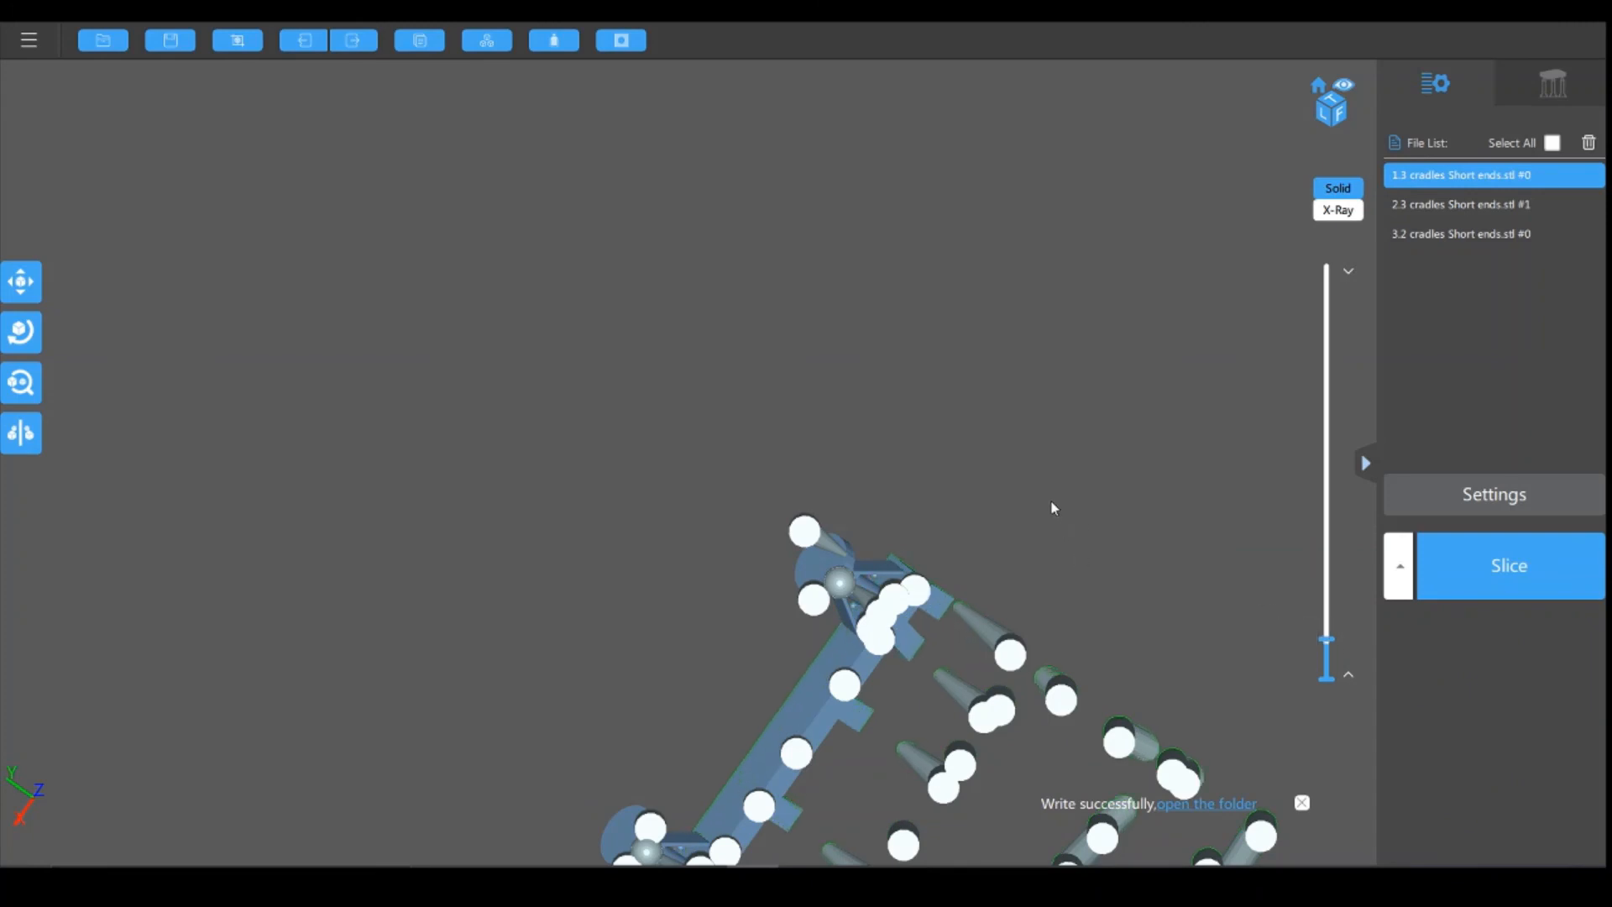
pyautogui.moveTo(1050, 500); pyautogui.dragTo(1021, 496, button='right')
pyautogui.moveTo(1020, 496); pyautogui.dragTo(1147, 362)
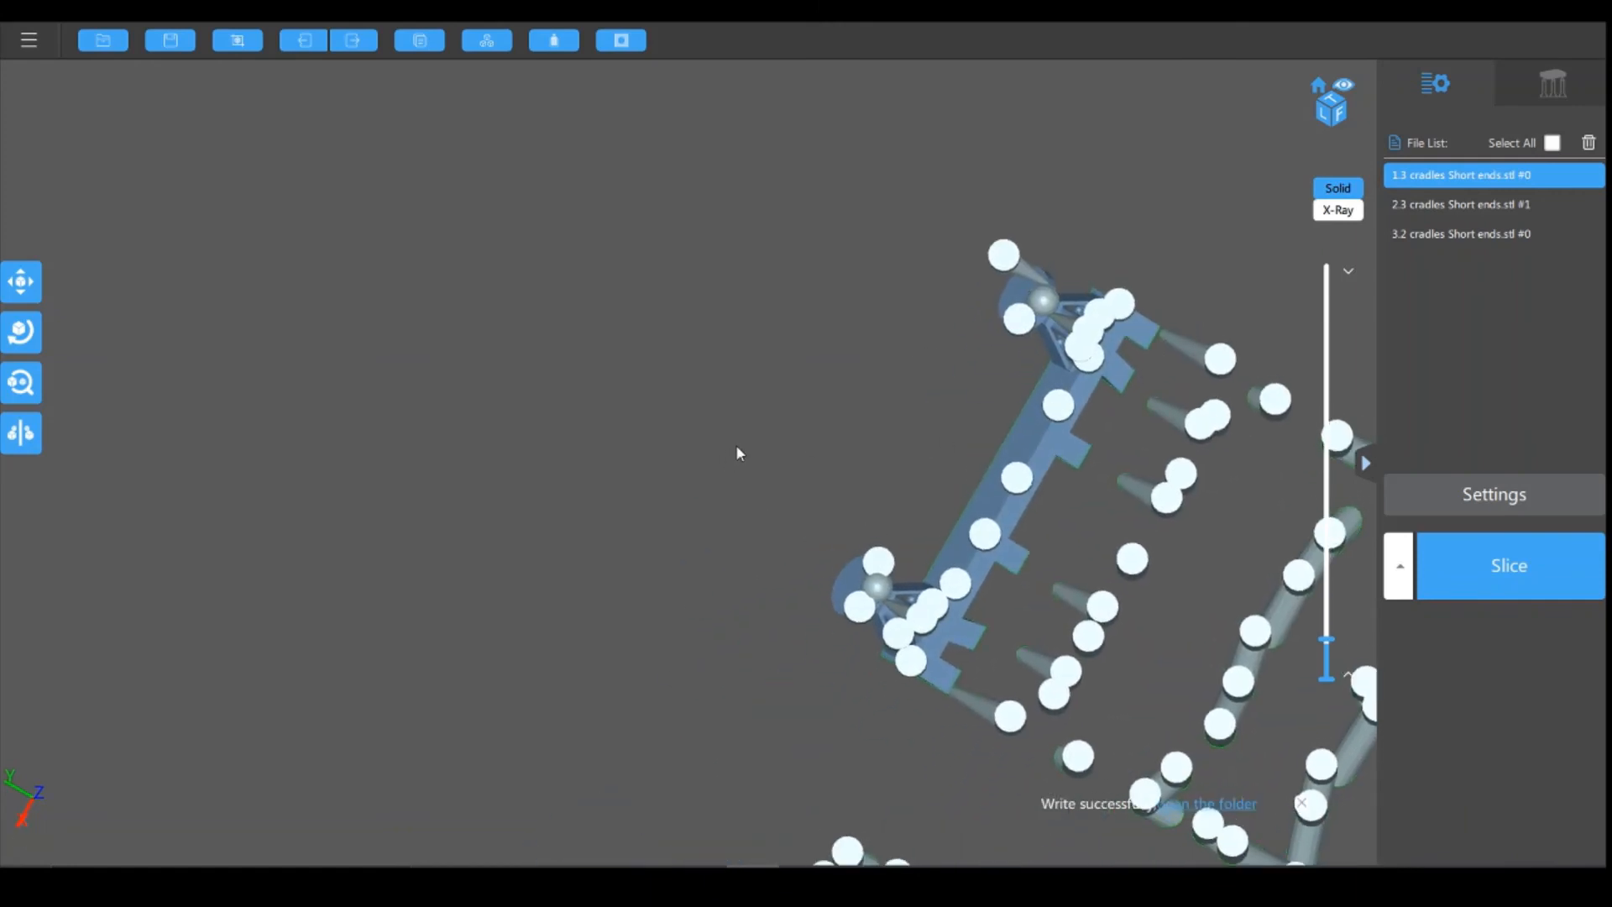
pyautogui.moveTo(737, 446); pyautogui.dragTo(755, 448, button='right')
pyautogui.moveTo(758, 451); pyautogui.dragTo(775, 268)
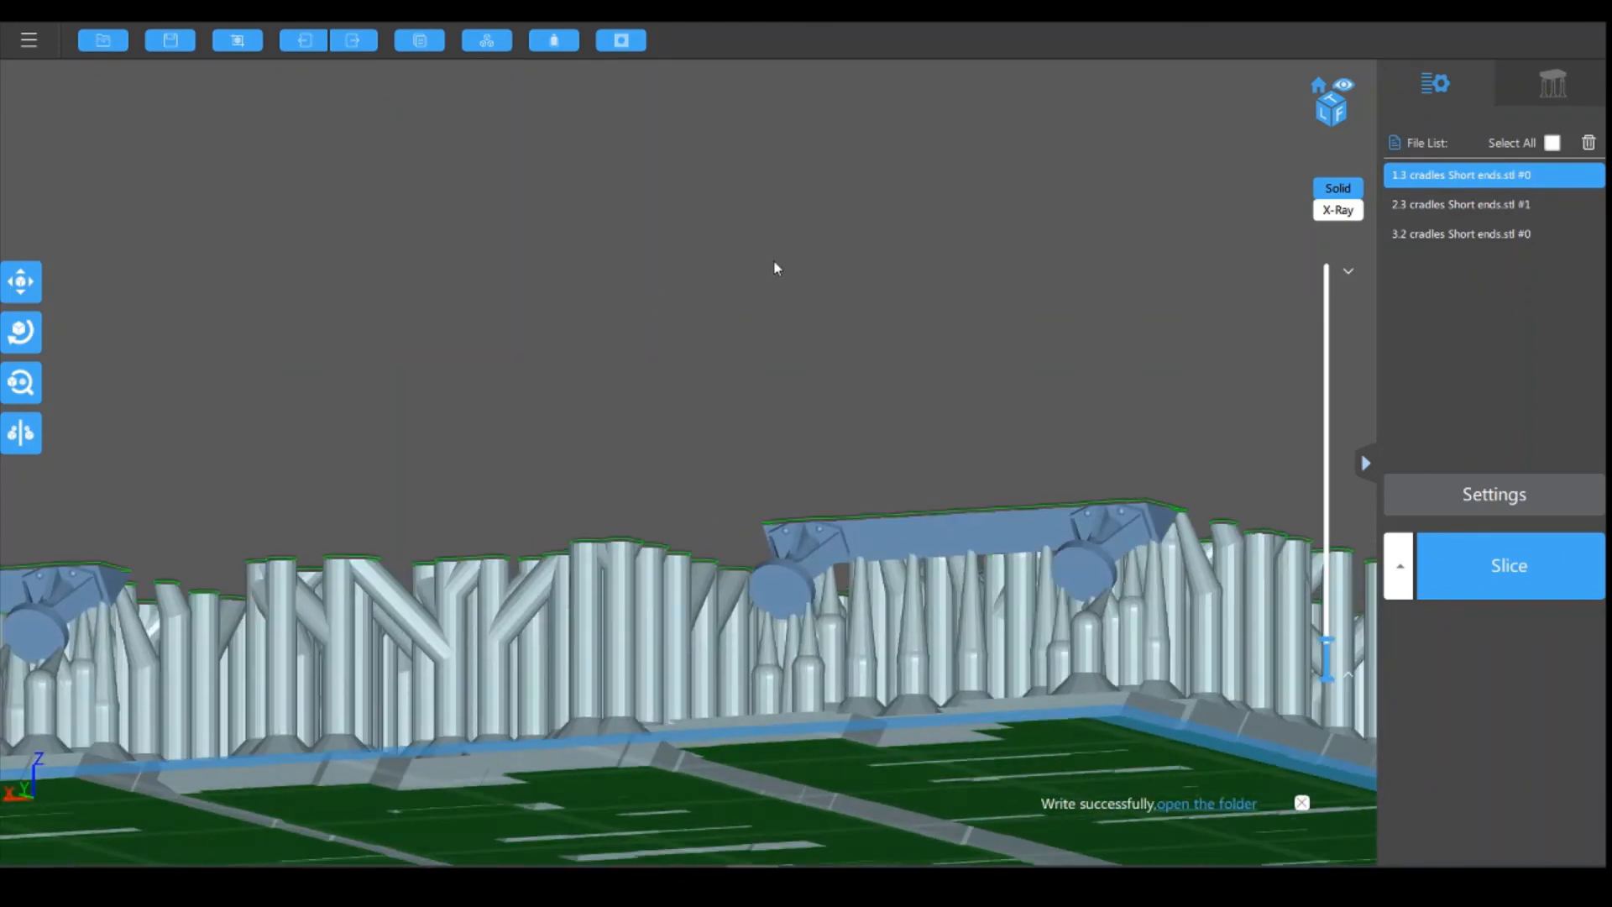
# Step: Open support editing and examine the light supports around the buffer at the wagon's low end
pyautogui.scroll(5, 934, 403)
pyautogui.click(1553, 84)
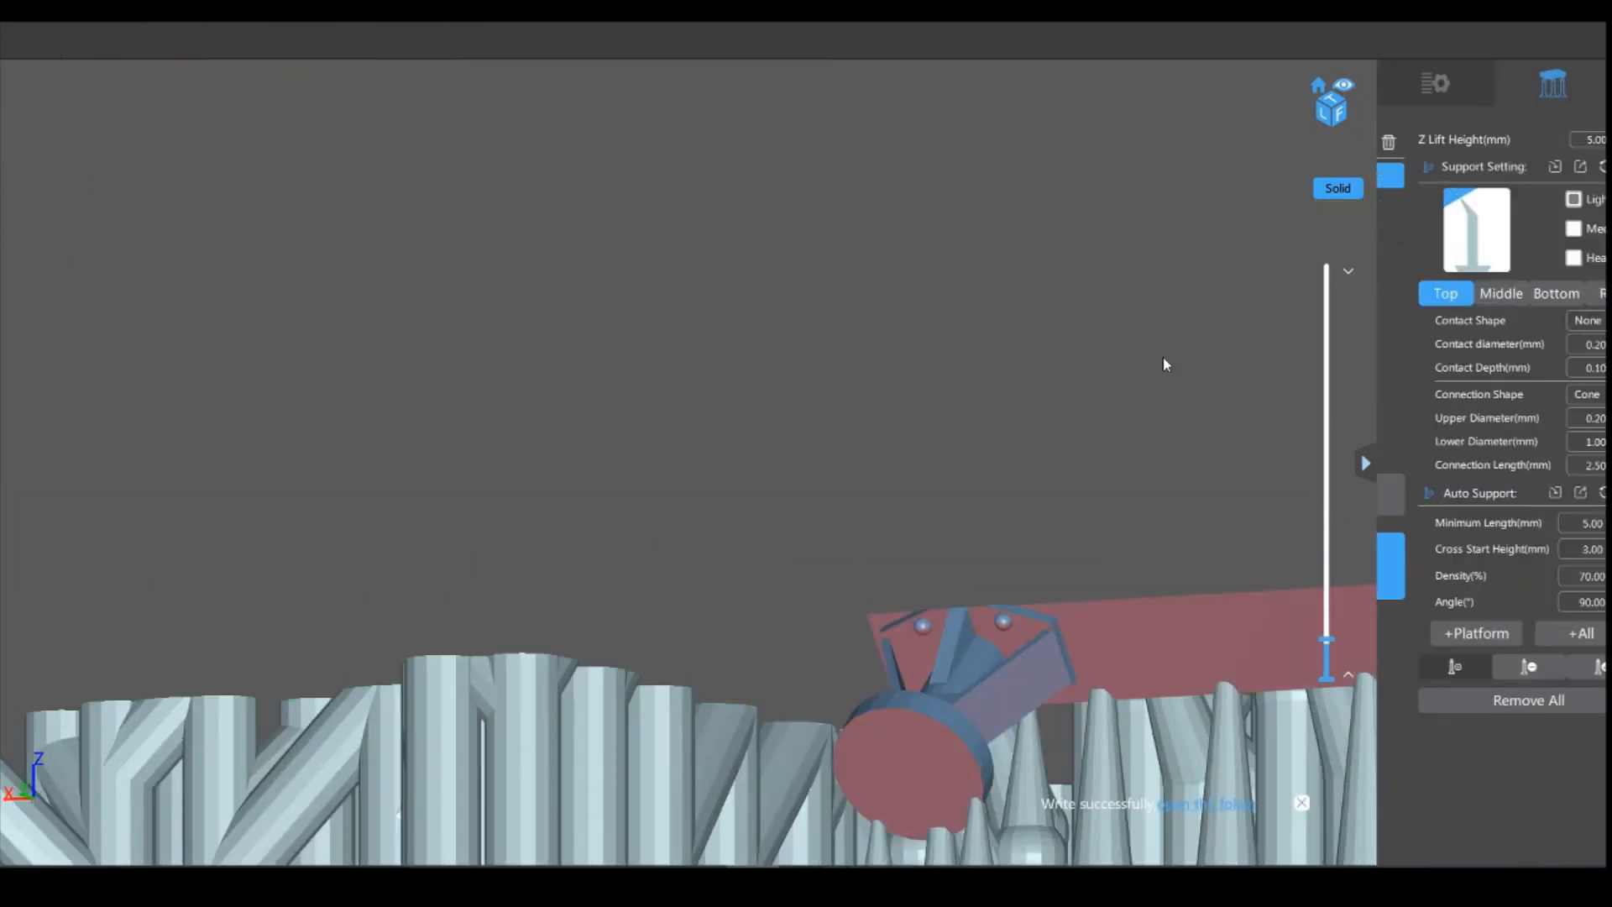
pyautogui.scroll(5, 1040, 352)
pyautogui.scroll(-5, 1041, 378)
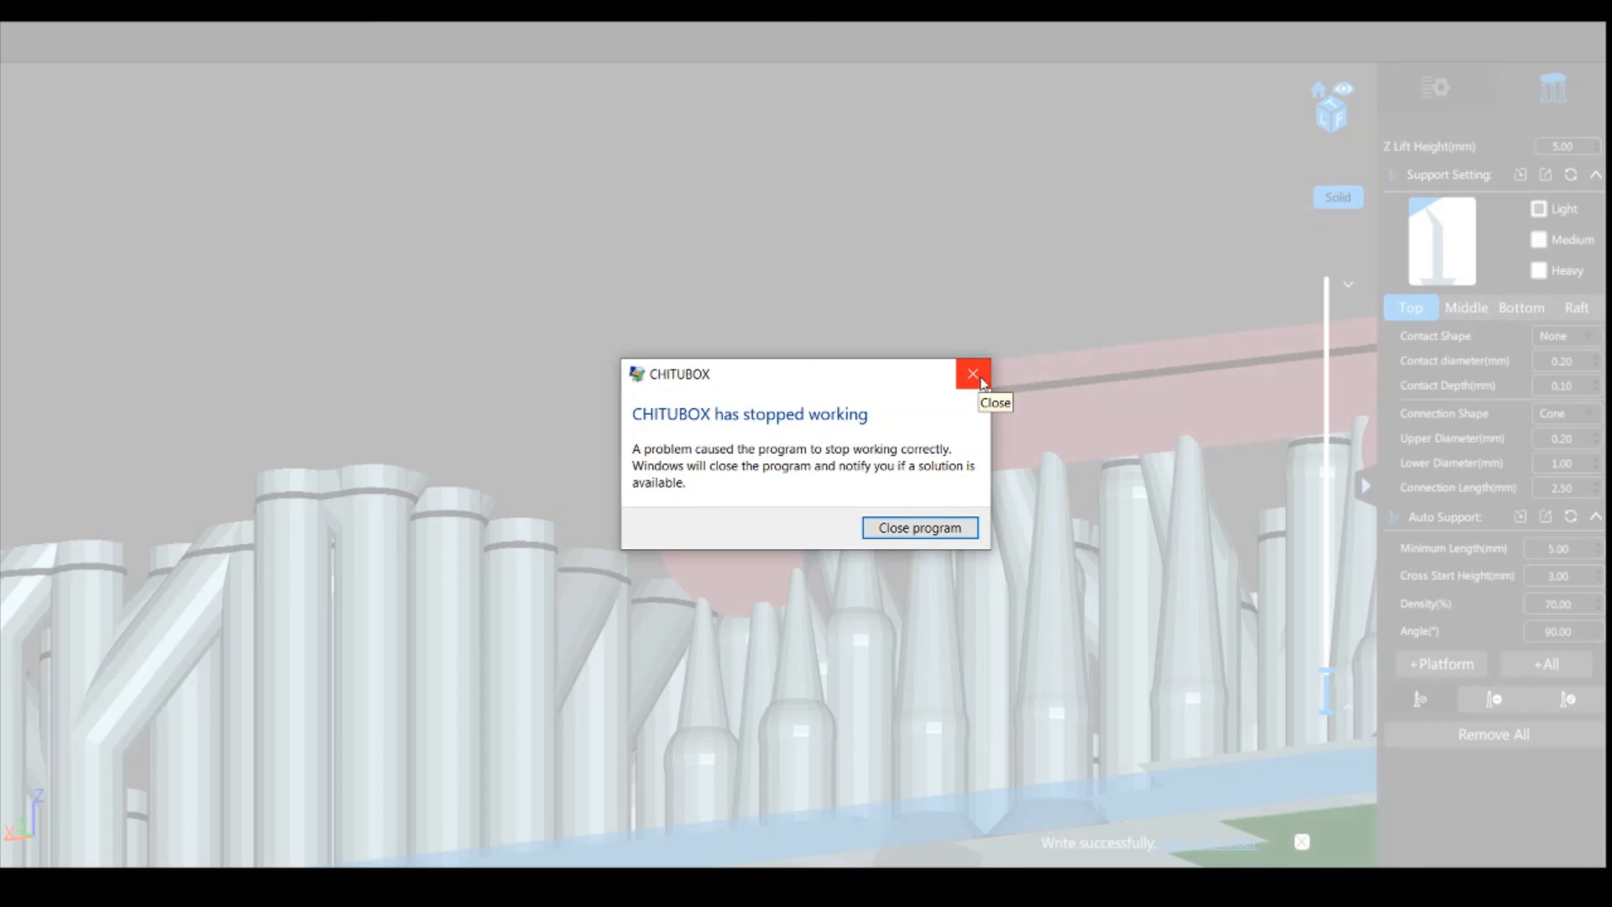
# Step: Dismiss the crashed CHITUBOX session and view the reloaded plate from beneath
pyautogui.click(981, 382)
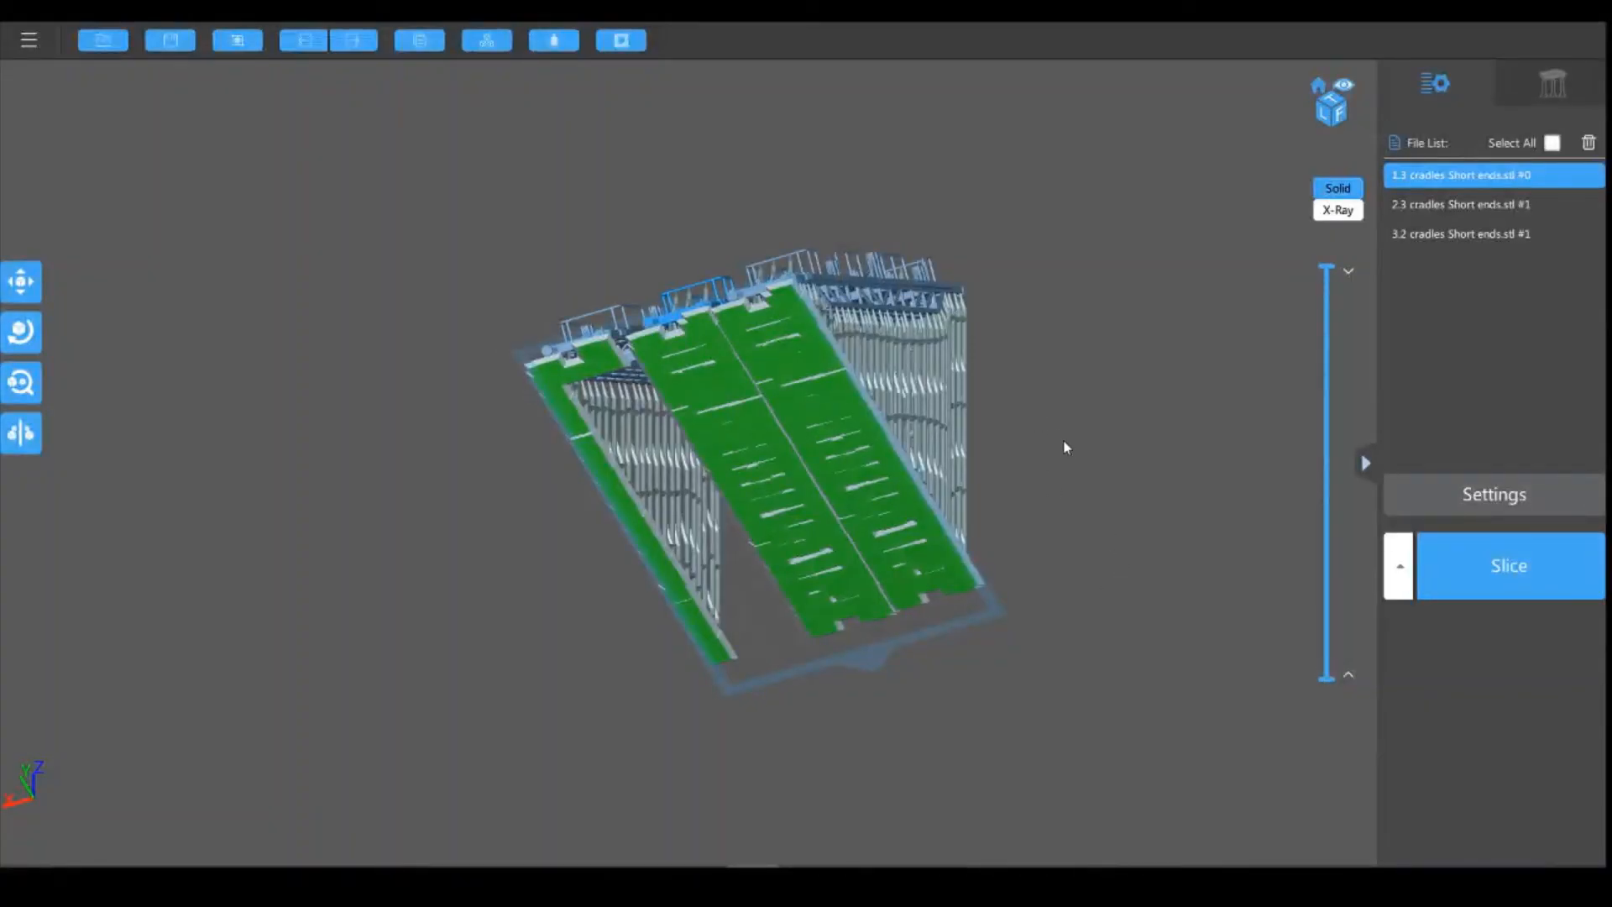
pyautogui.moveTo(1065, 447); pyautogui.dragTo(731, 426)
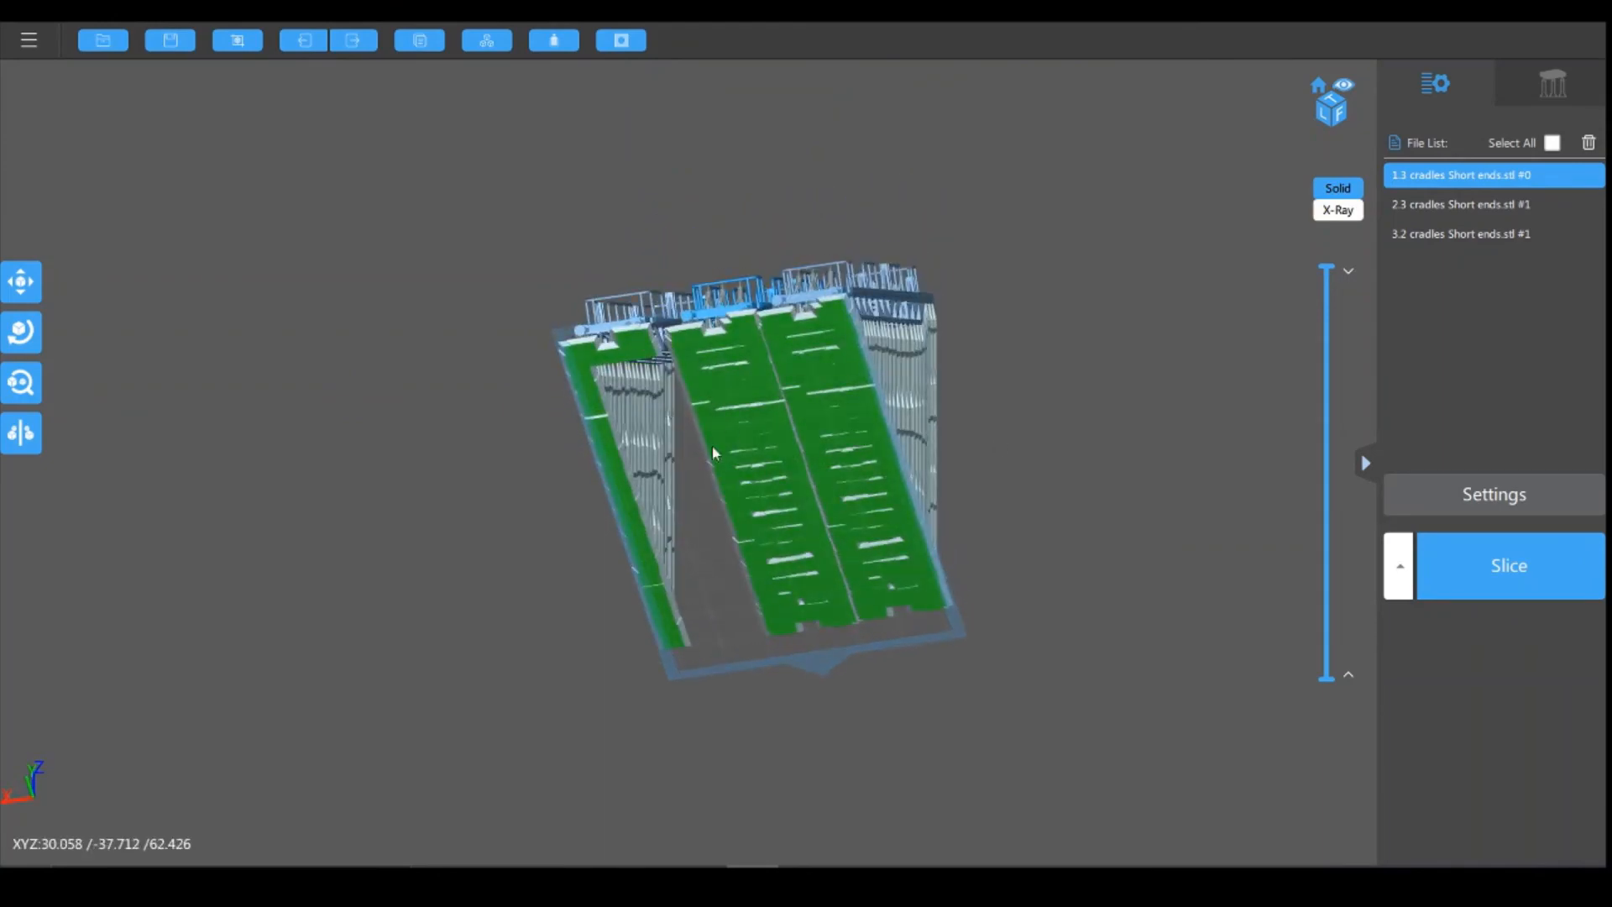
pyautogui.moveTo(1149, 561); pyautogui.dragTo(518, 342)
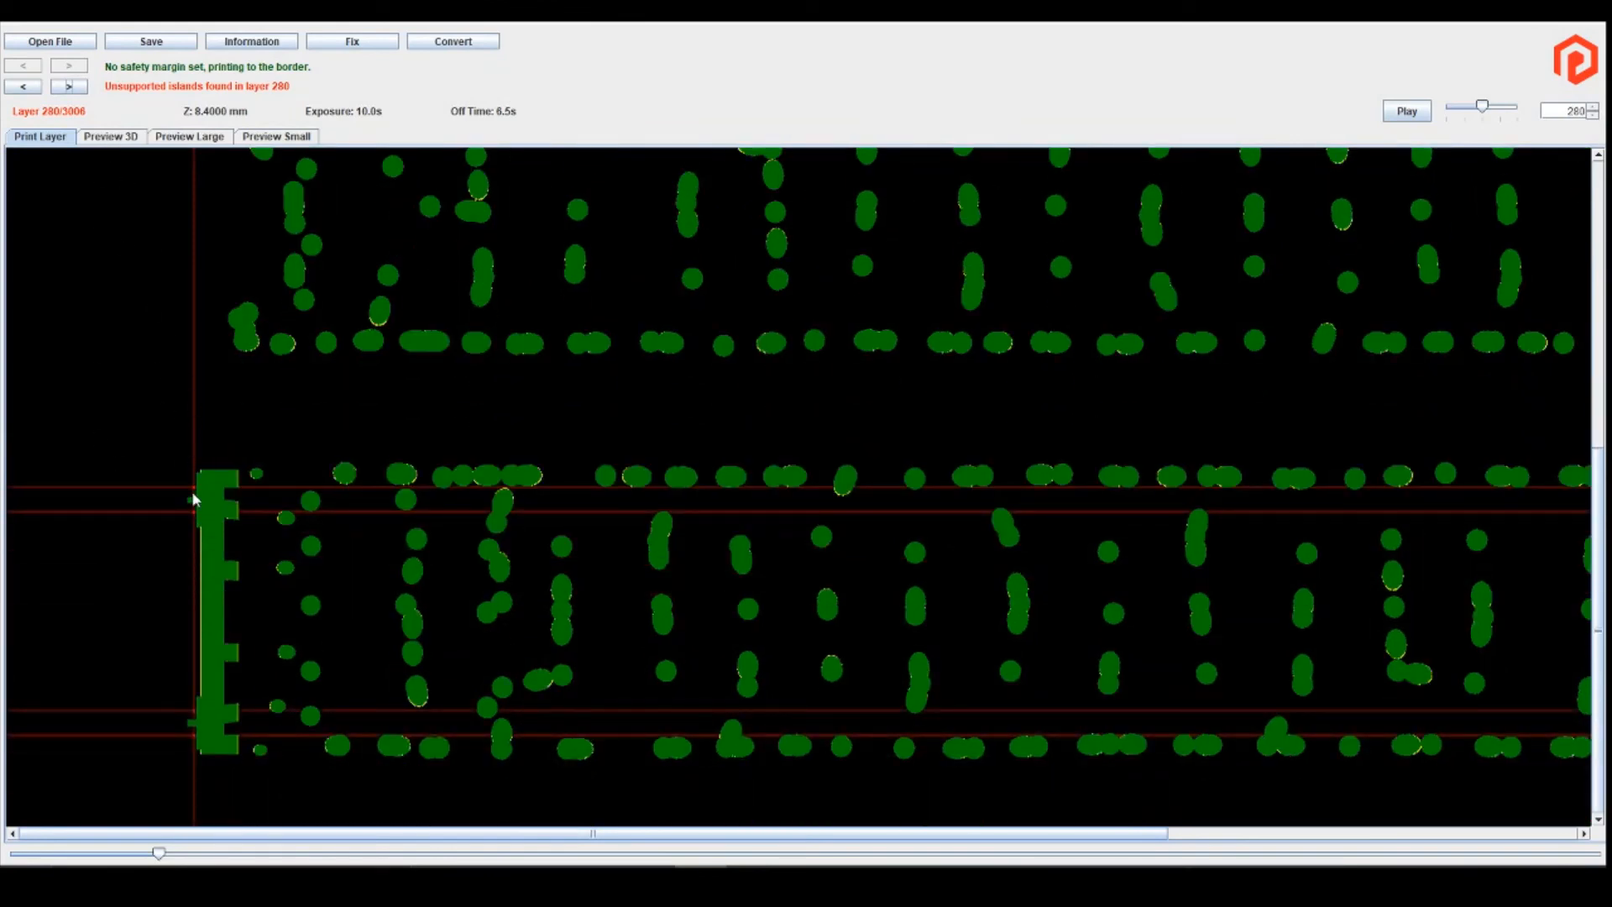
# Step: Switch to the photon file validator and bridge the upper two unsupported islands on layer 280 to the adjoining wagon end with added pixels
pyautogui.click(193, 499)
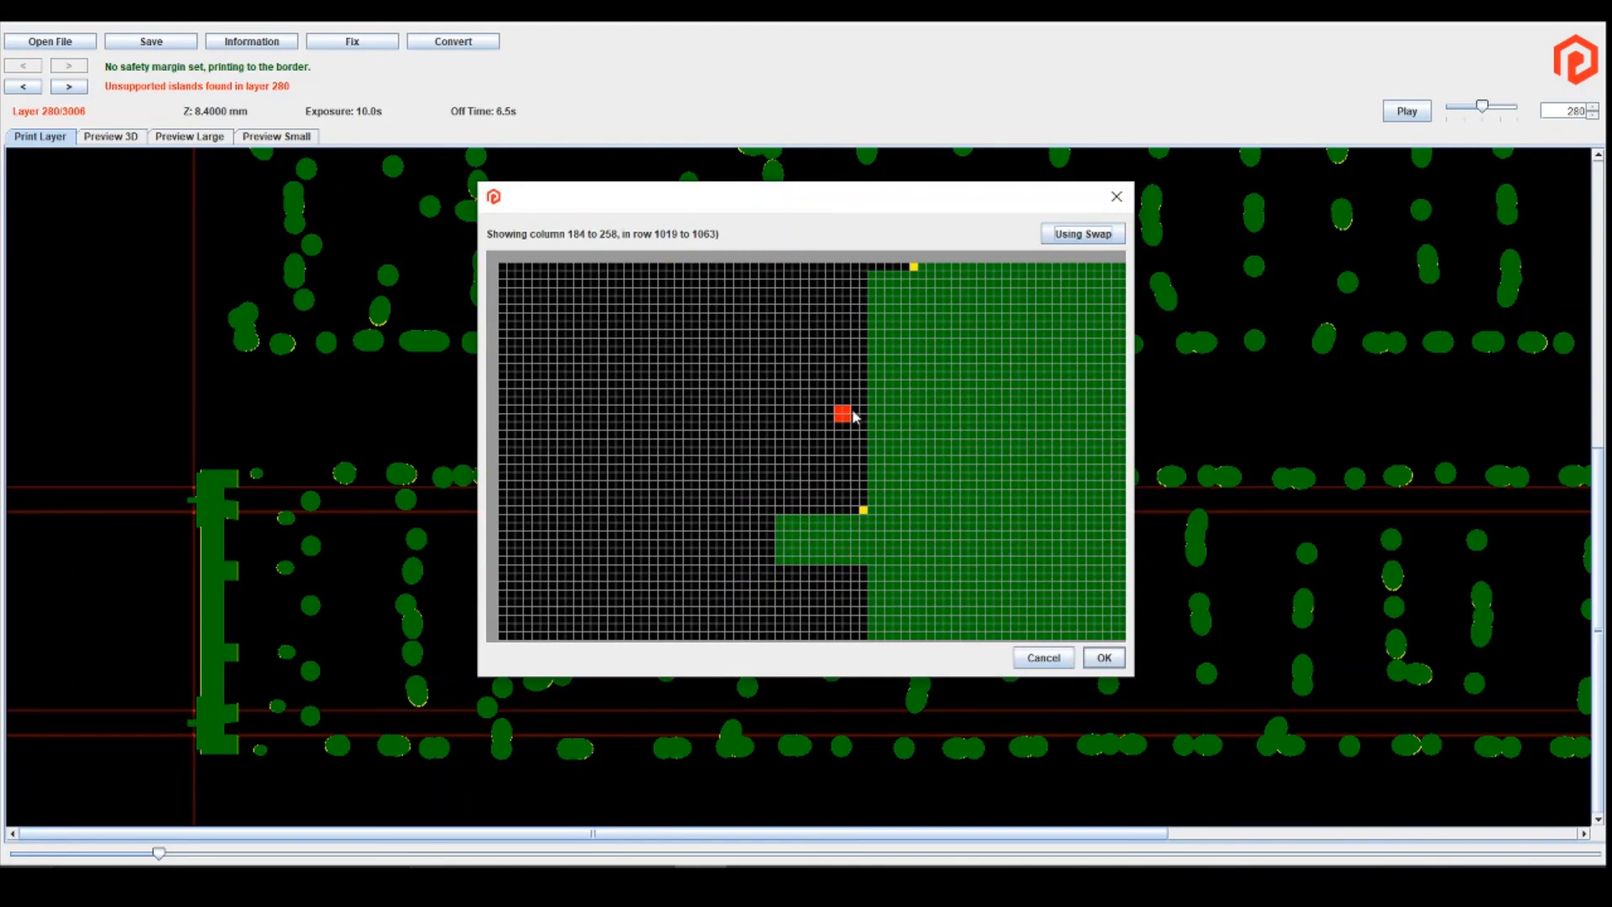
pyautogui.click(859, 414)
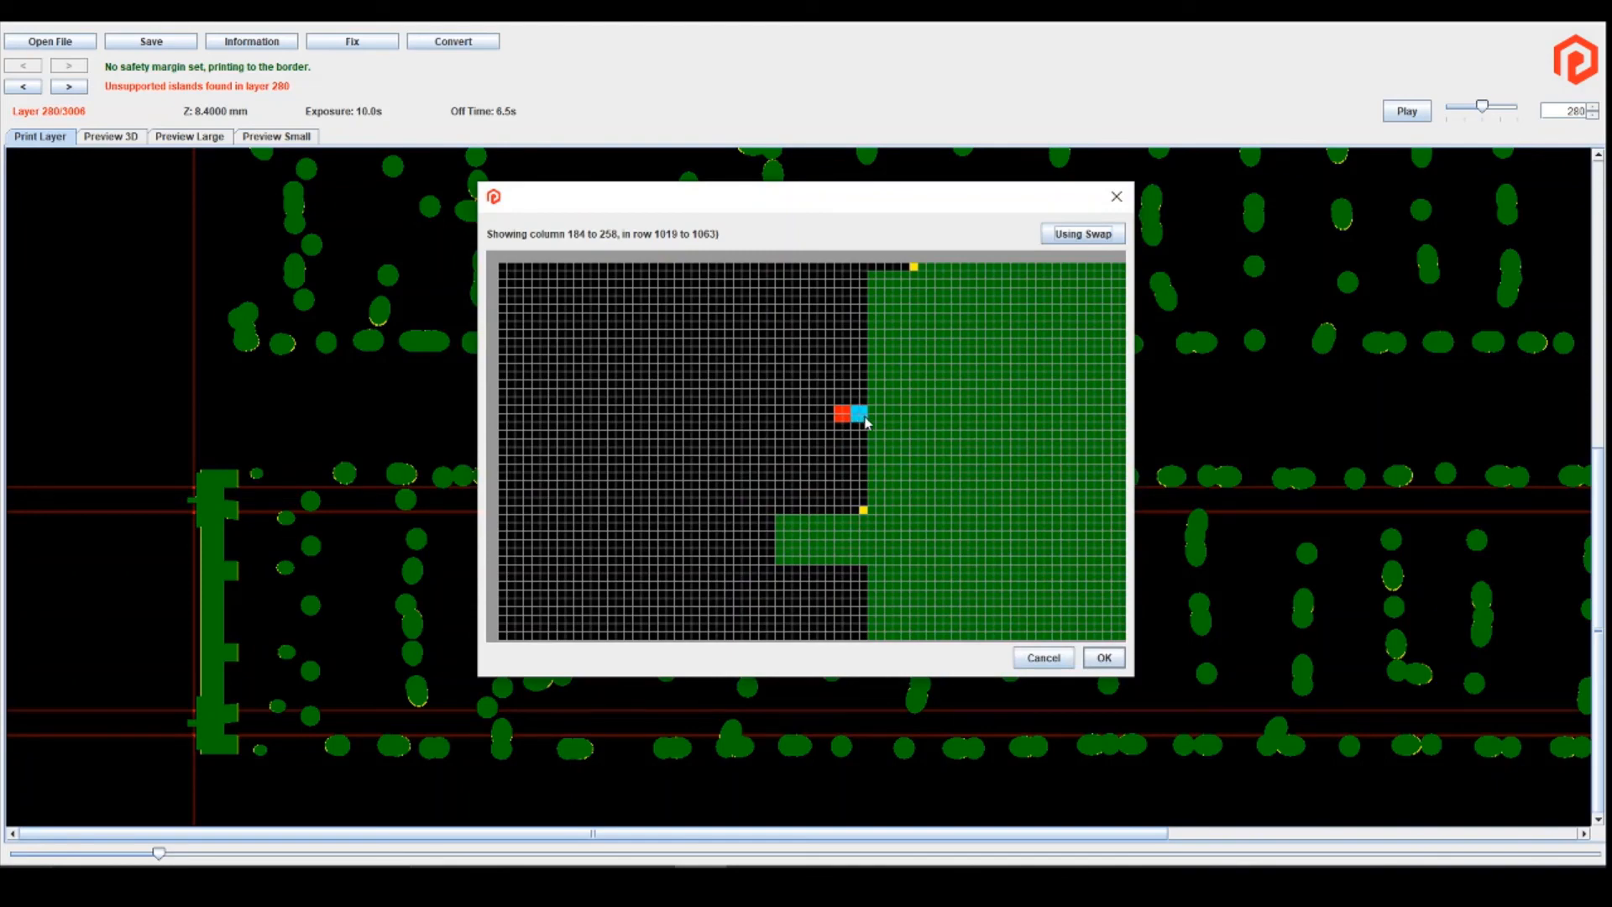
pyautogui.click(1104, 658)
pyautogui.click(195, 519)
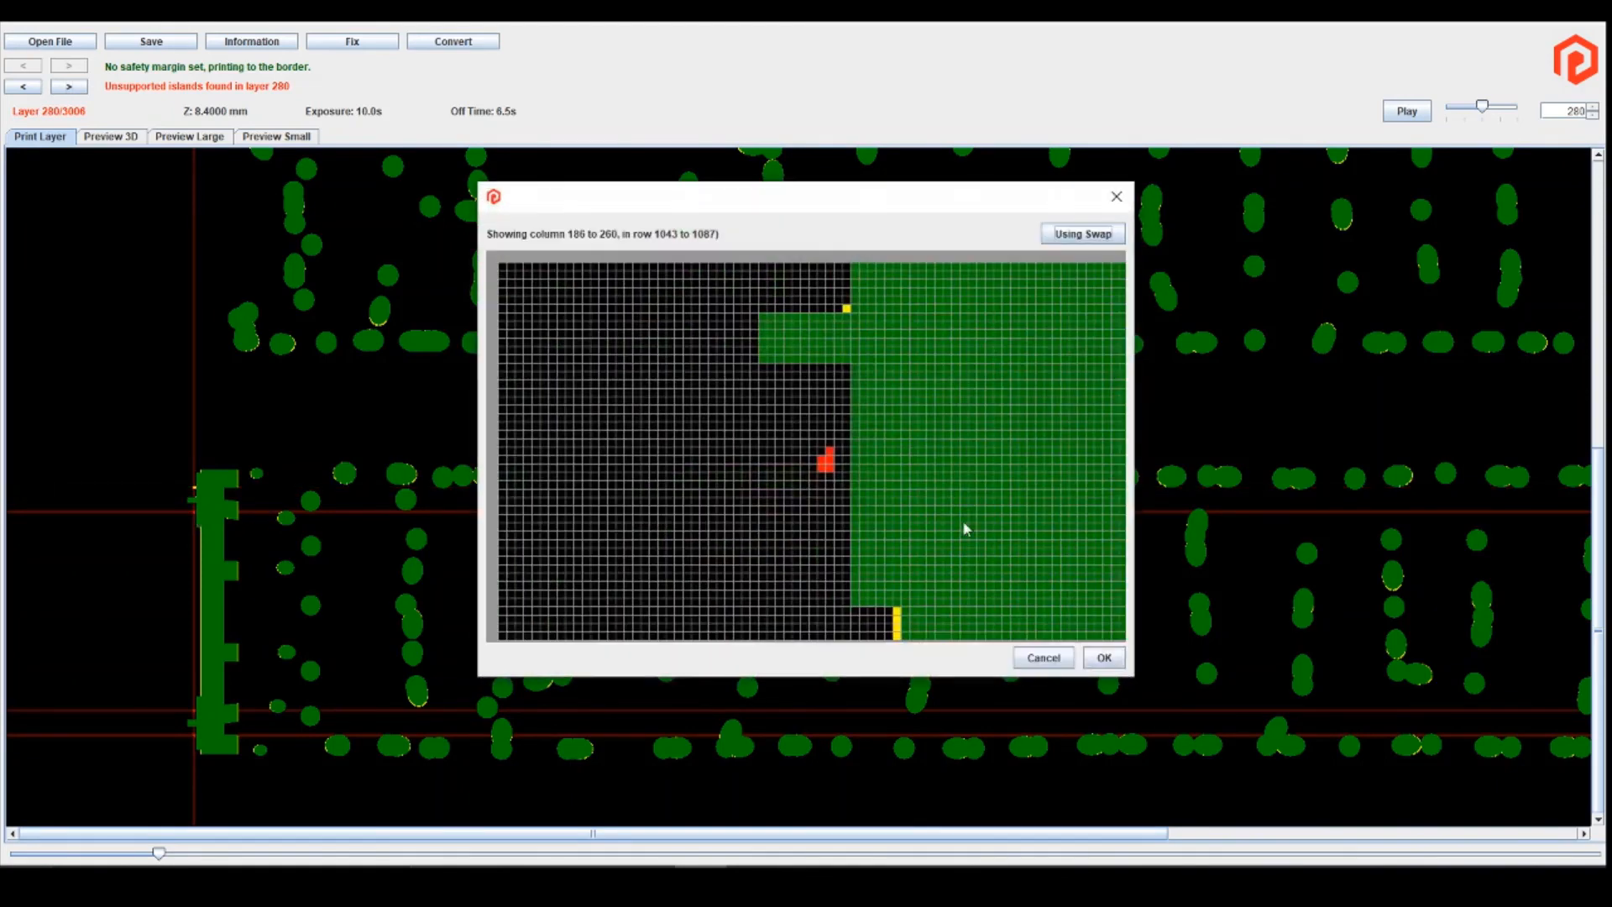
pyautogui.click(844, 461)
pyautogui.click(1104, 658)
# Step: Add pixels joining the lower two unsupported islands on layer 280 to the same wagon end
pyautogui.click(196, 720)
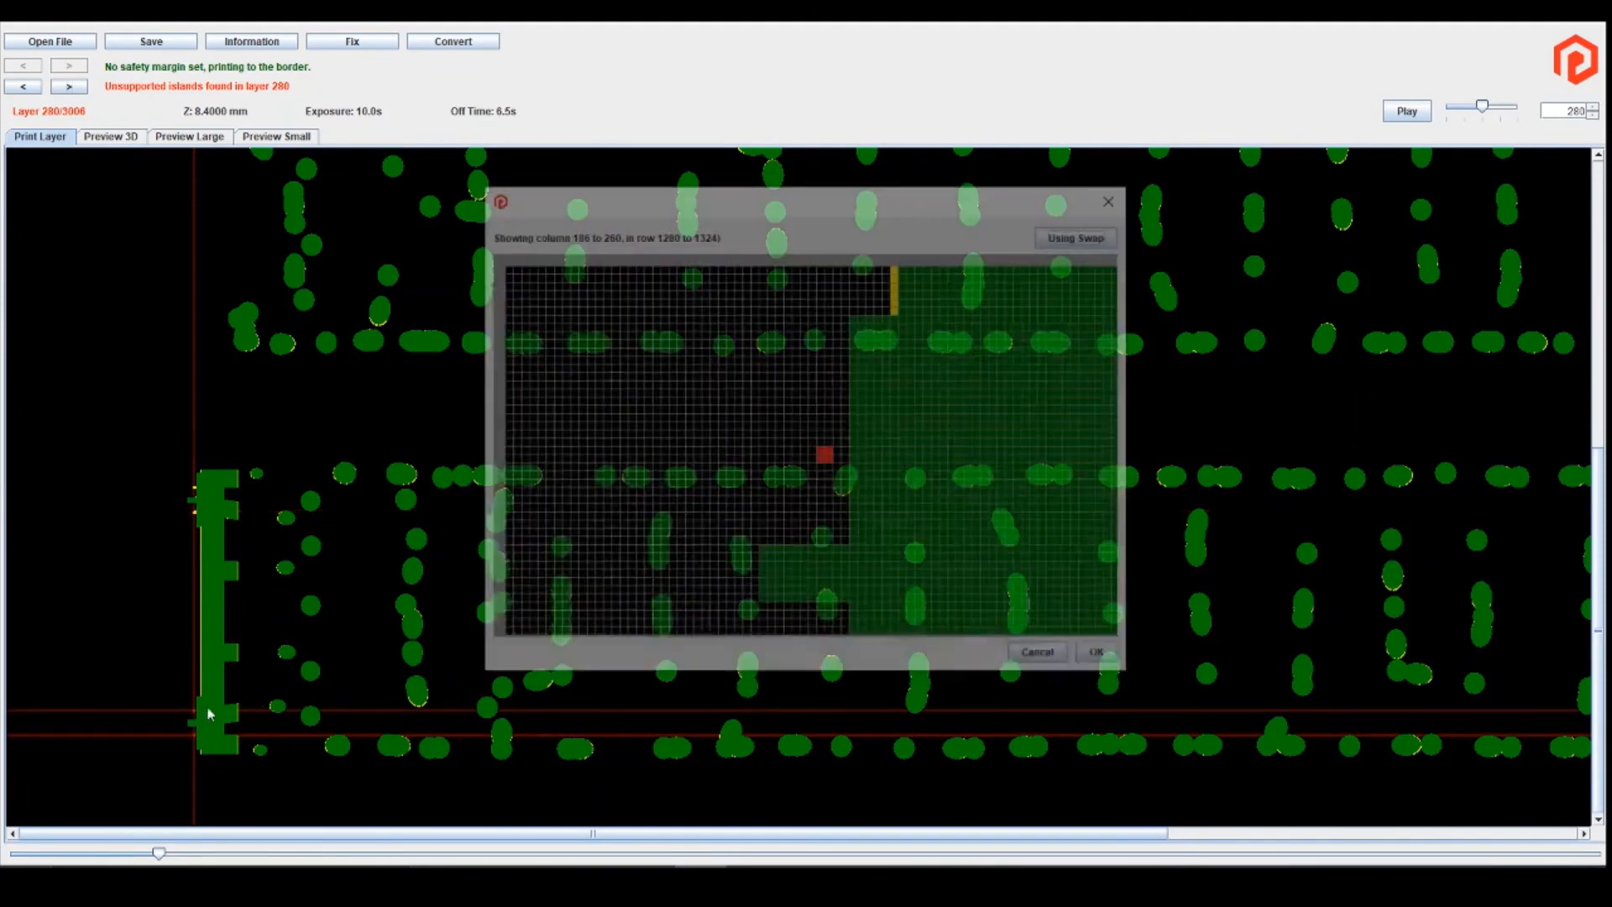
pyautogui.click(844, 458)
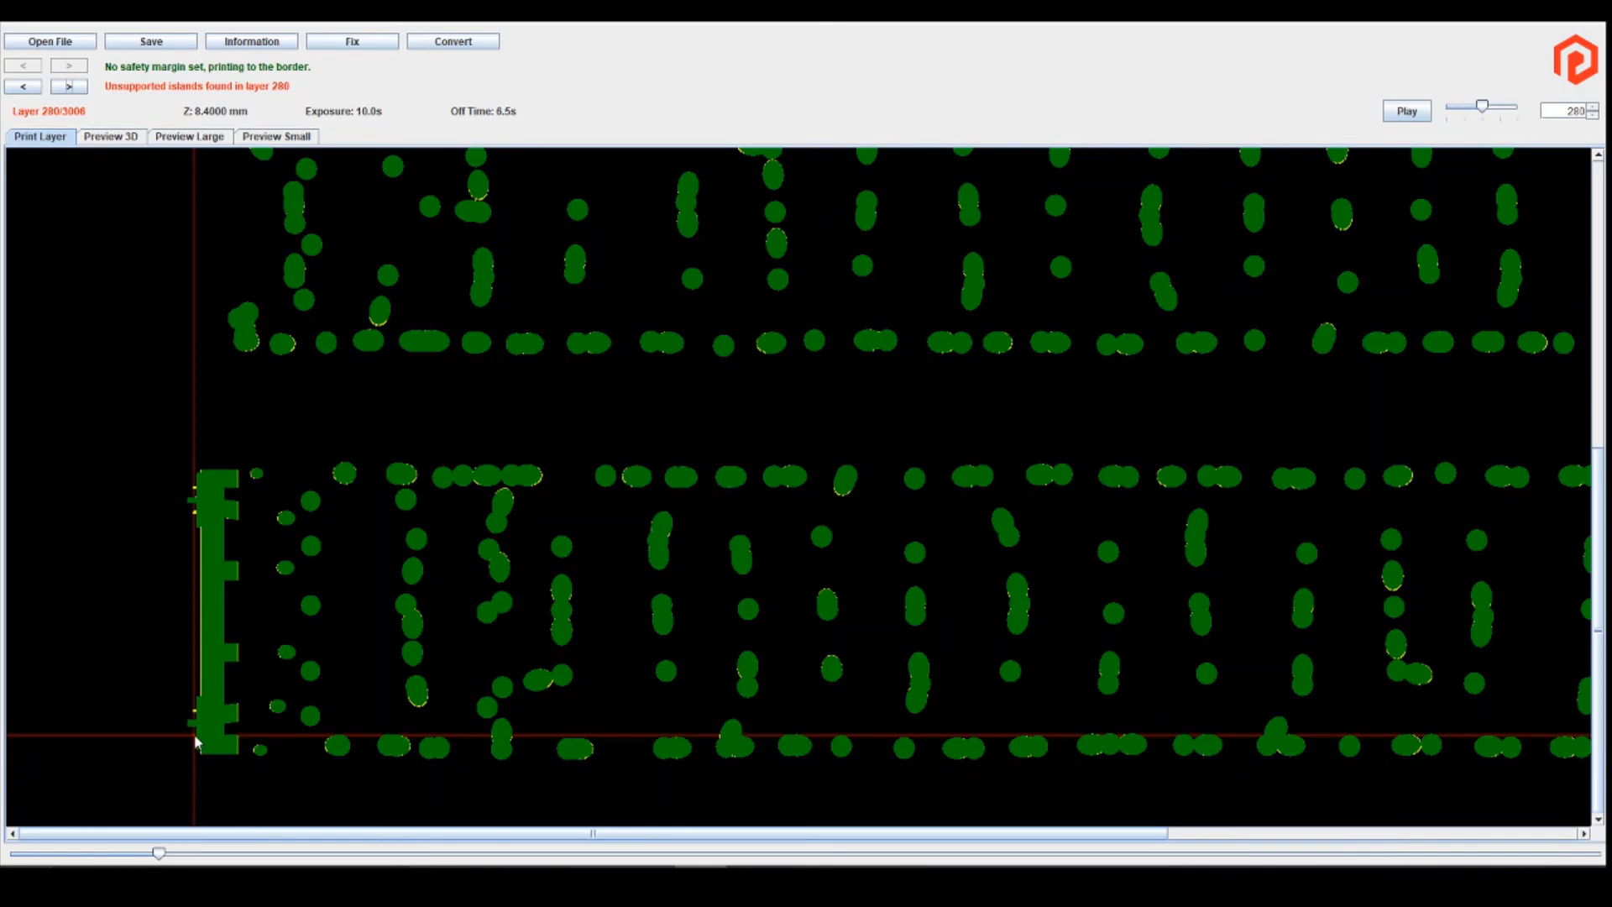
pyautogui.click(196, 738)
pyautogui.click(845, 472)
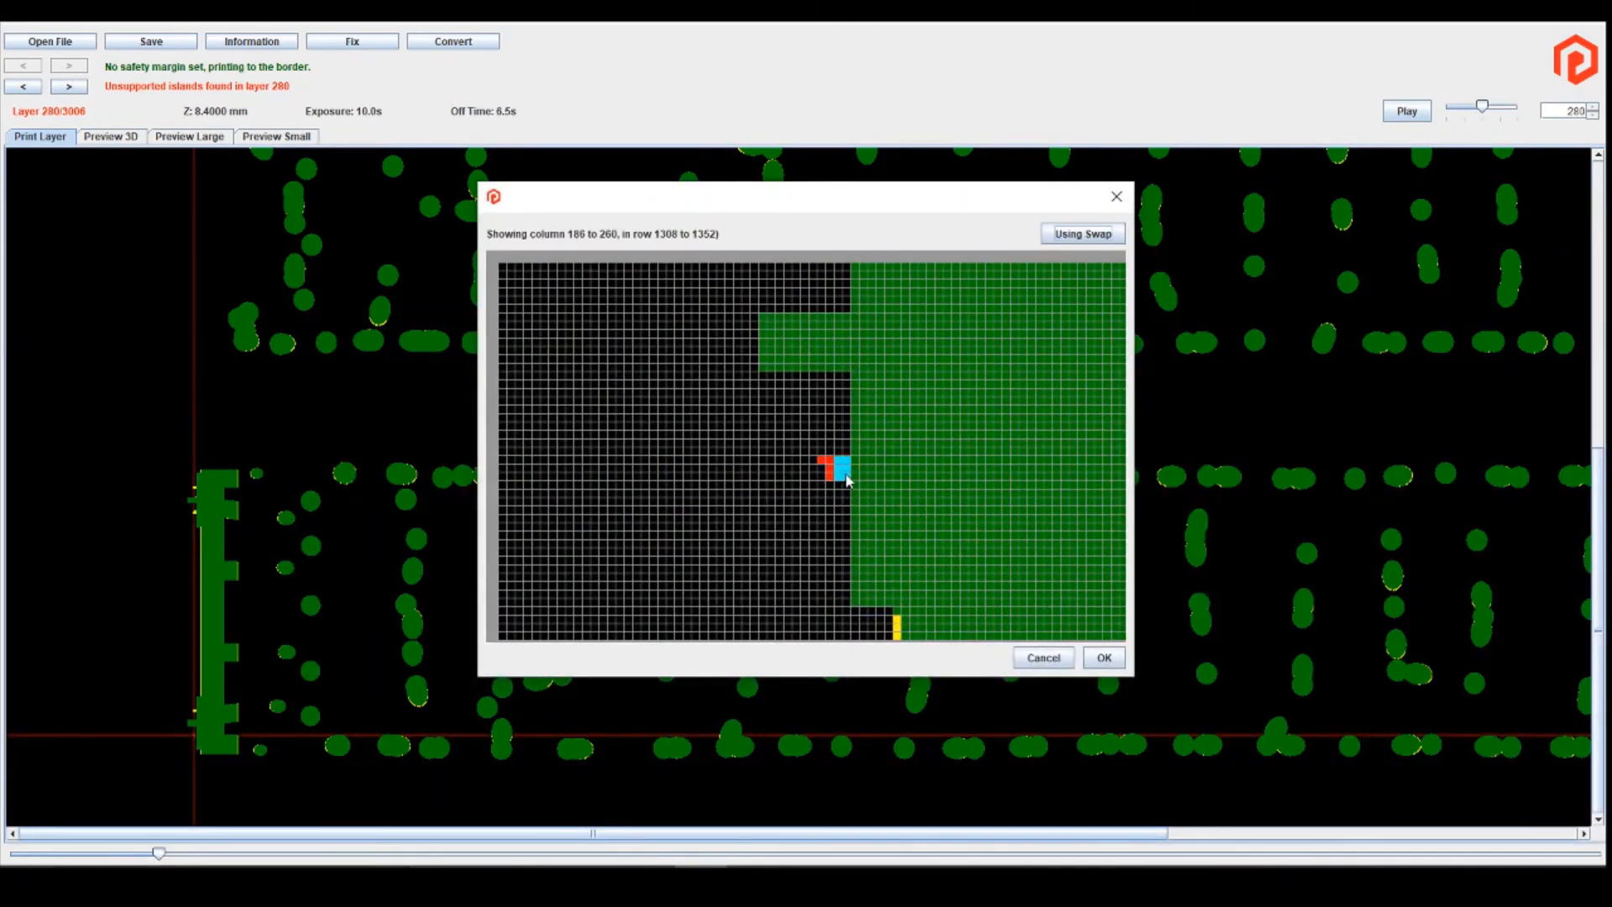
pyautogui.press('Return')
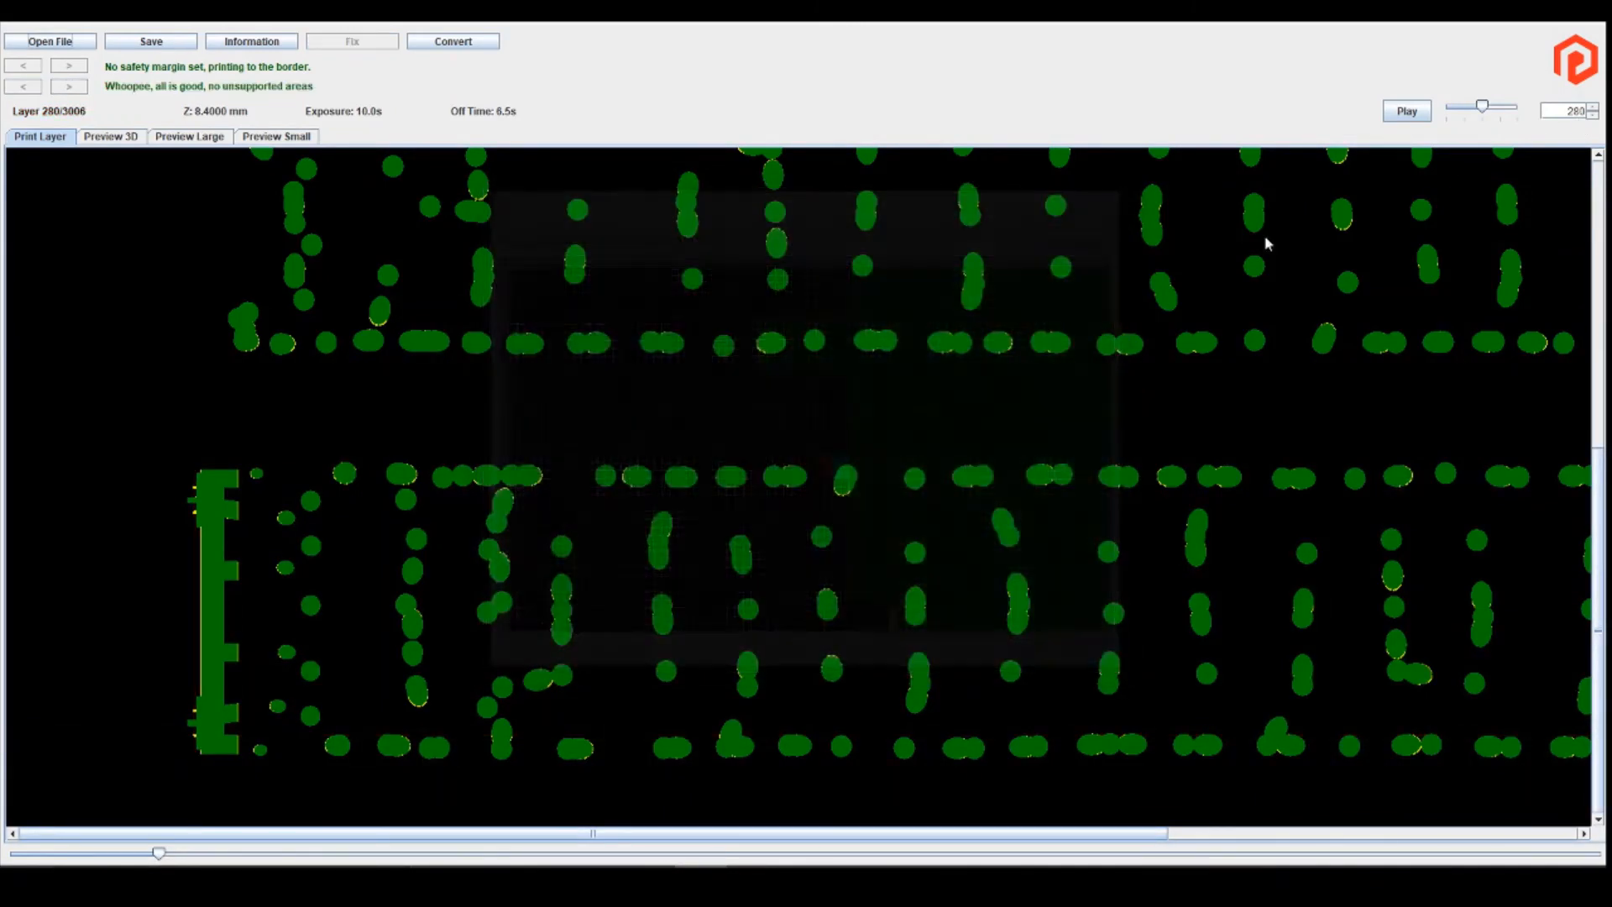
# Step: Advance to layer 281 and inspect the pixels around the uppermost bridged island without editing them
pyautogui.click(1592, 108)
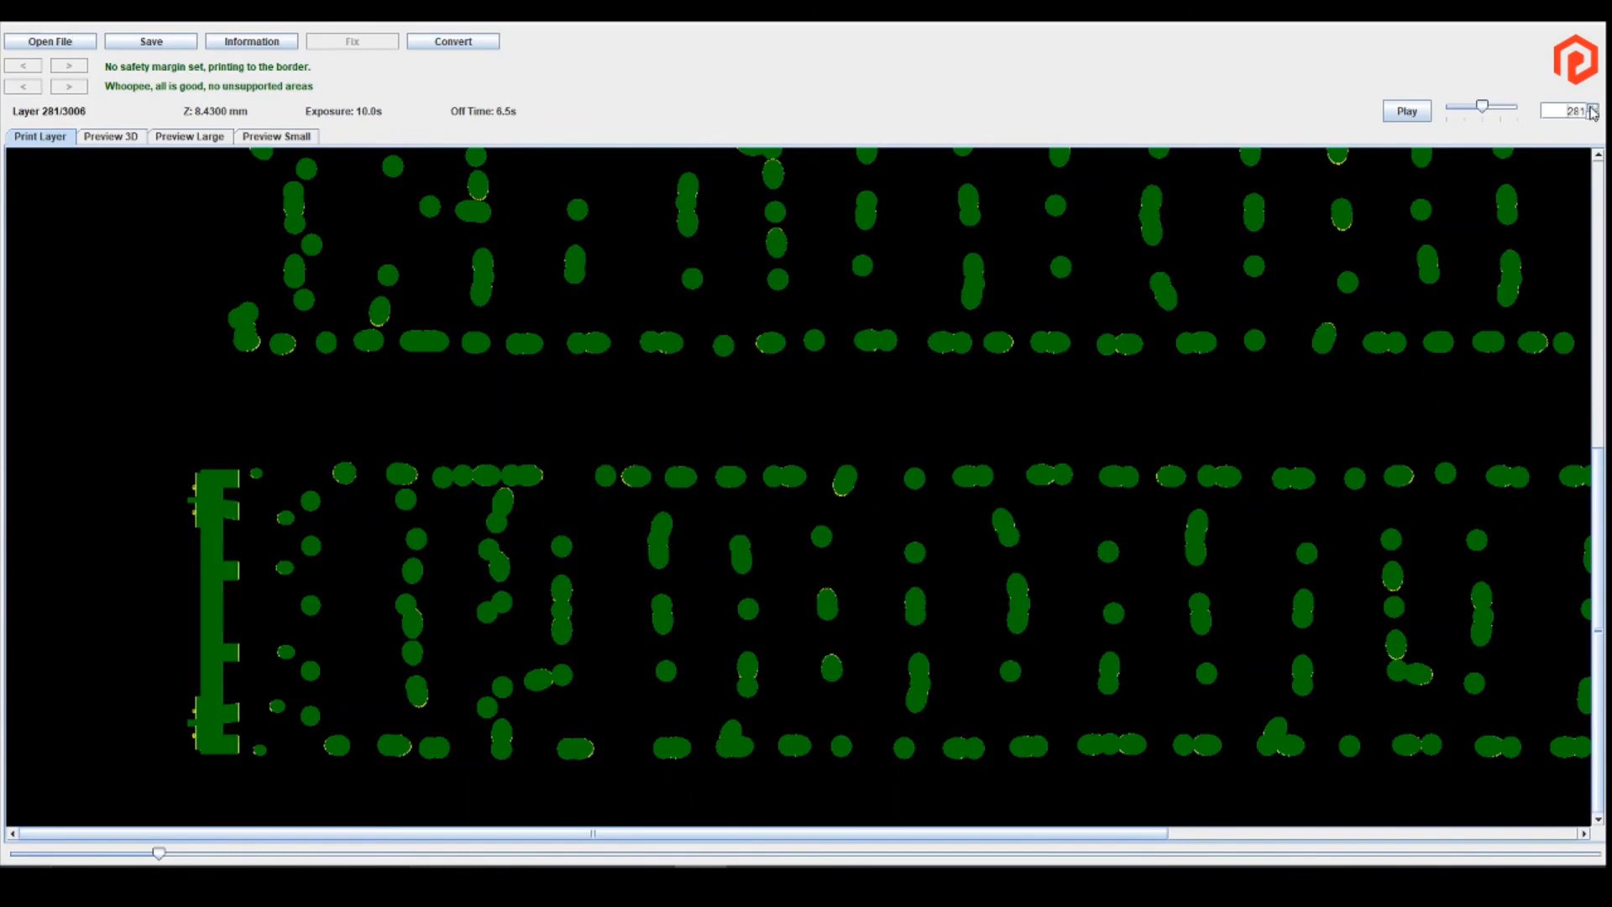
pyautogui.click(194, 494)
pyautogui.press('Escape')
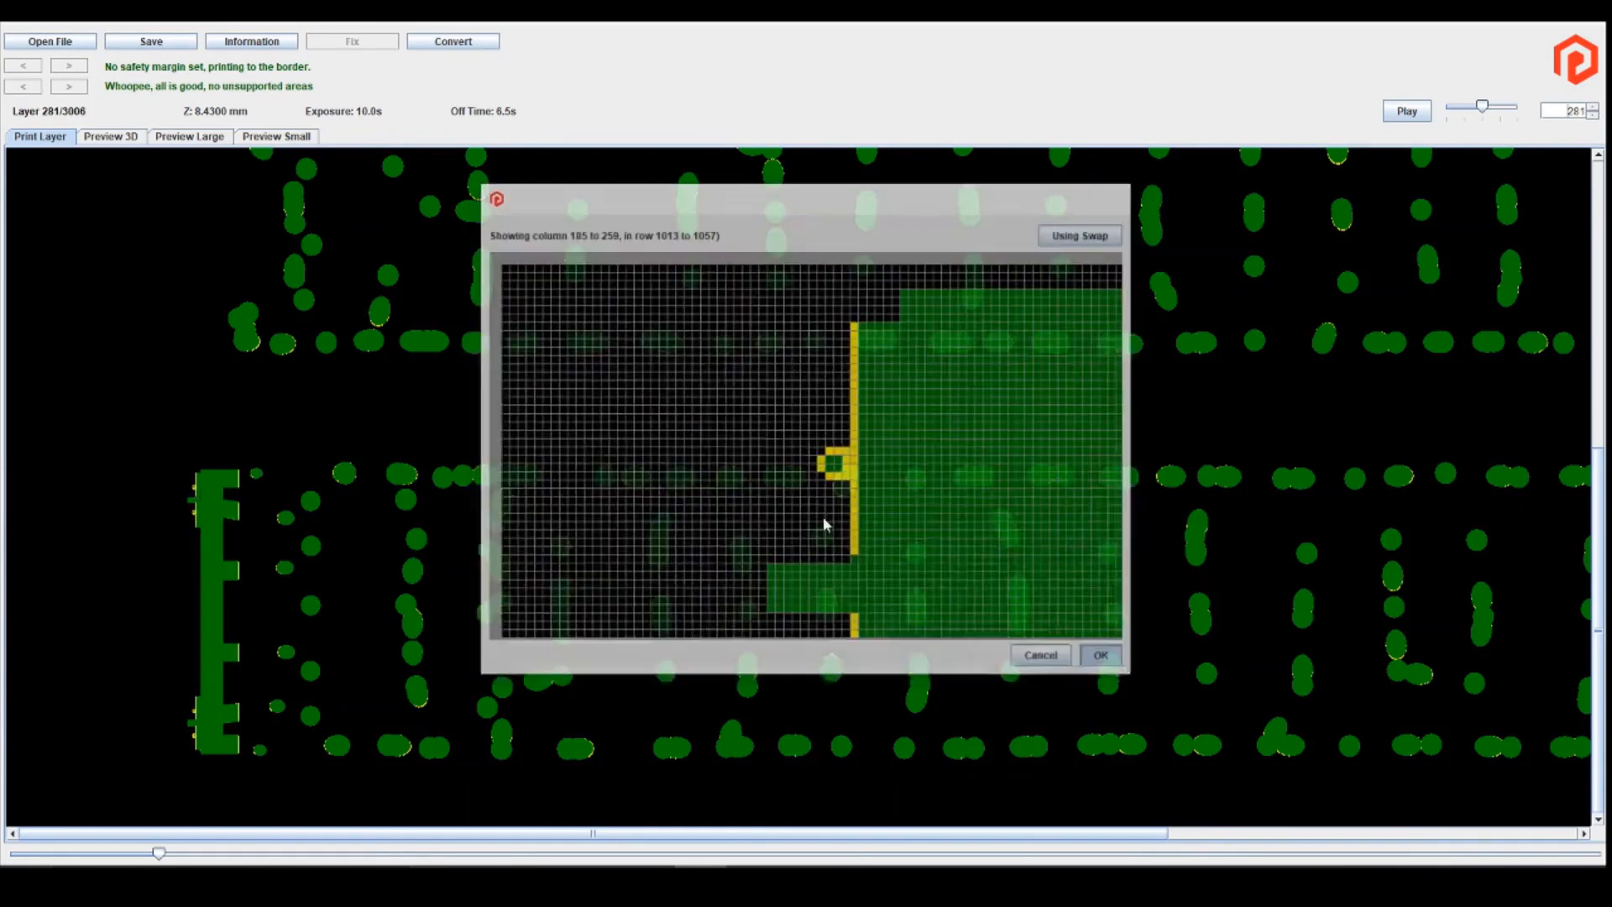
# Step: Save the repaired print file as "2 types-1.photon" with its existing exposure and lift settings
pyautogui.click(151, 42)
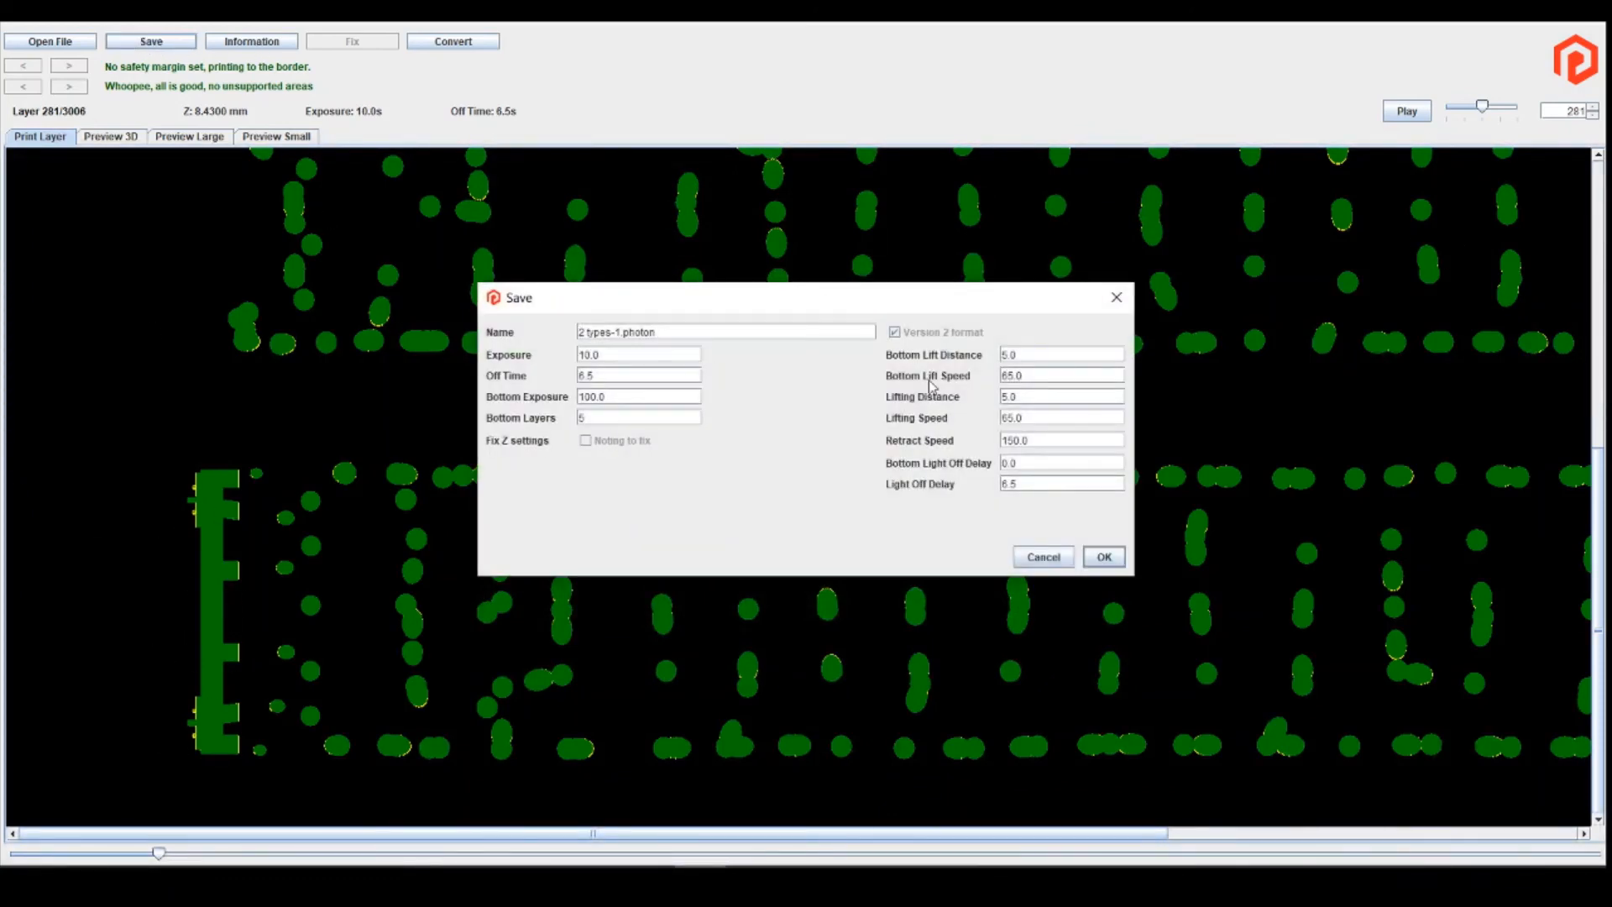
pyautogui.click(1103, 555)
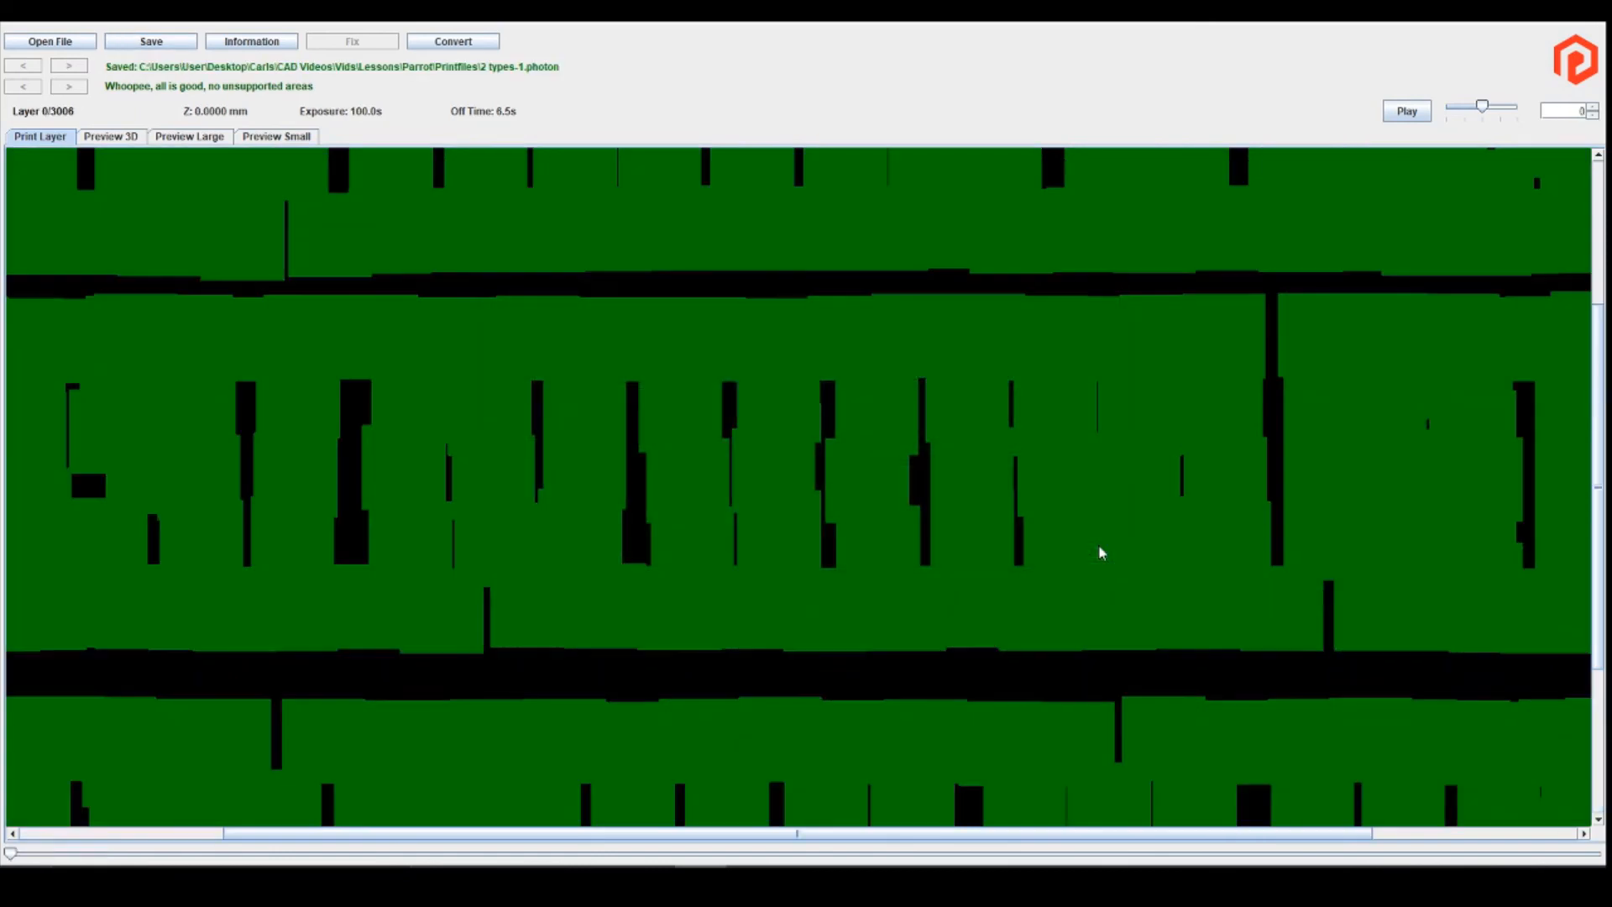
pyautogui.scroll(1, 1194, 359)
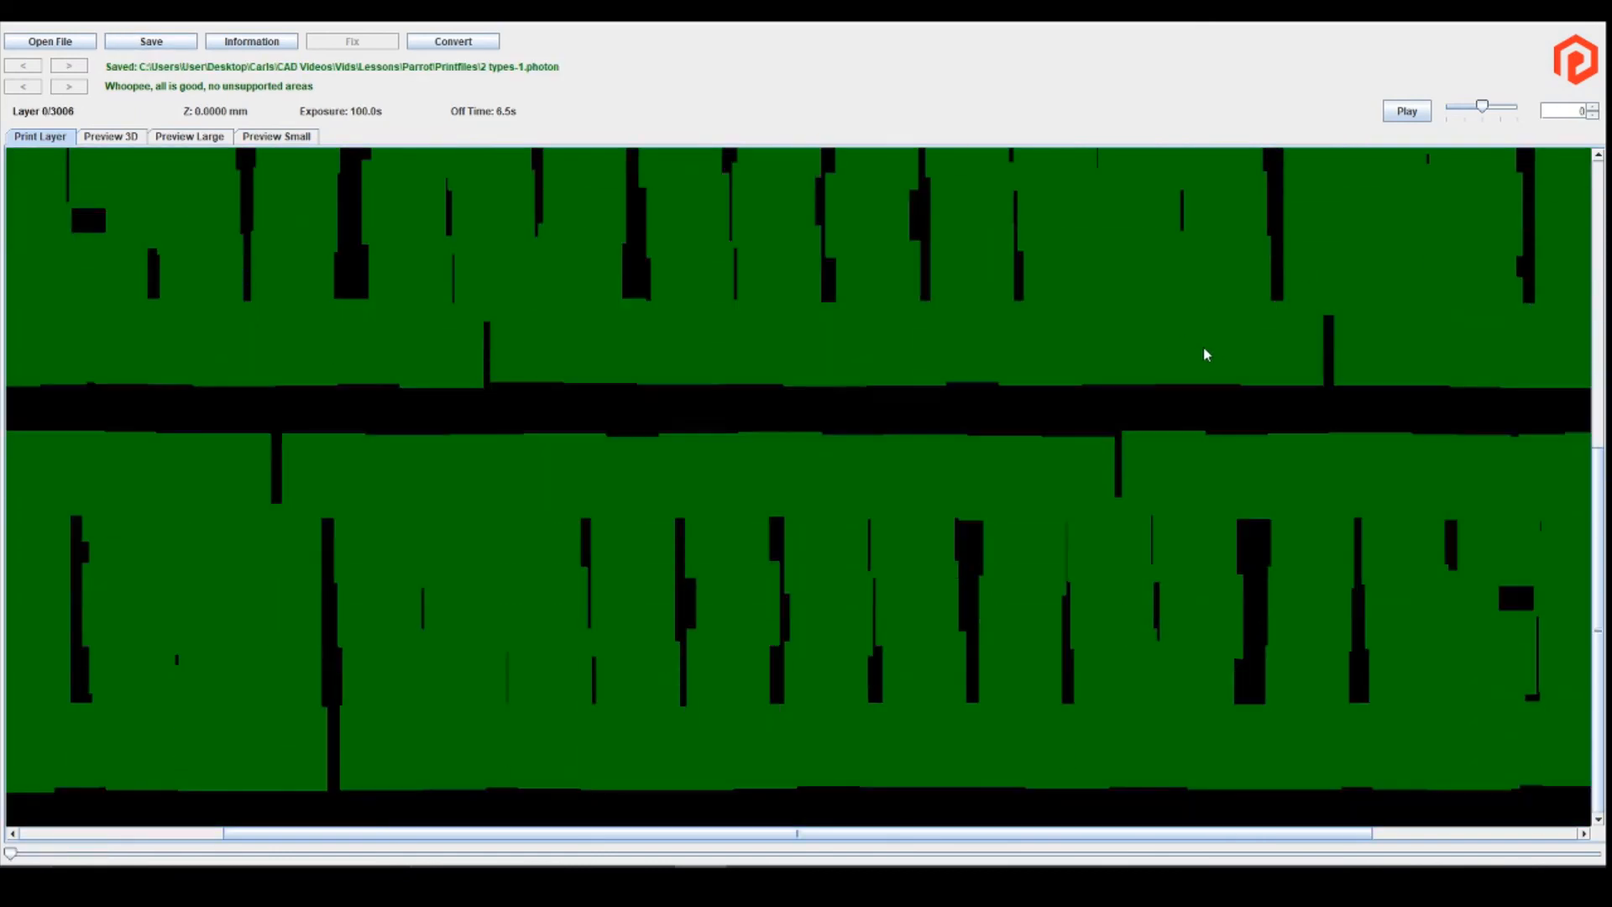